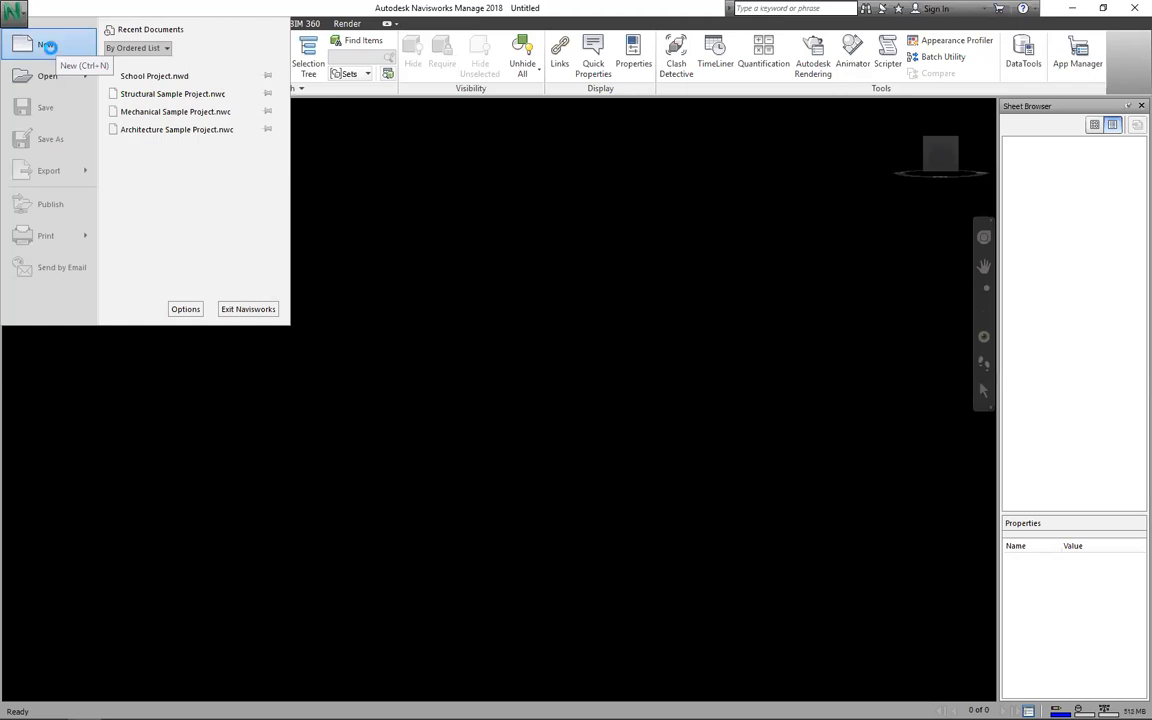
Step: Dismiss the recent documents list and browse the Training, Revit Files and Navisworks folders in the Open dialog
{"action": "key", "text": "Escape"}
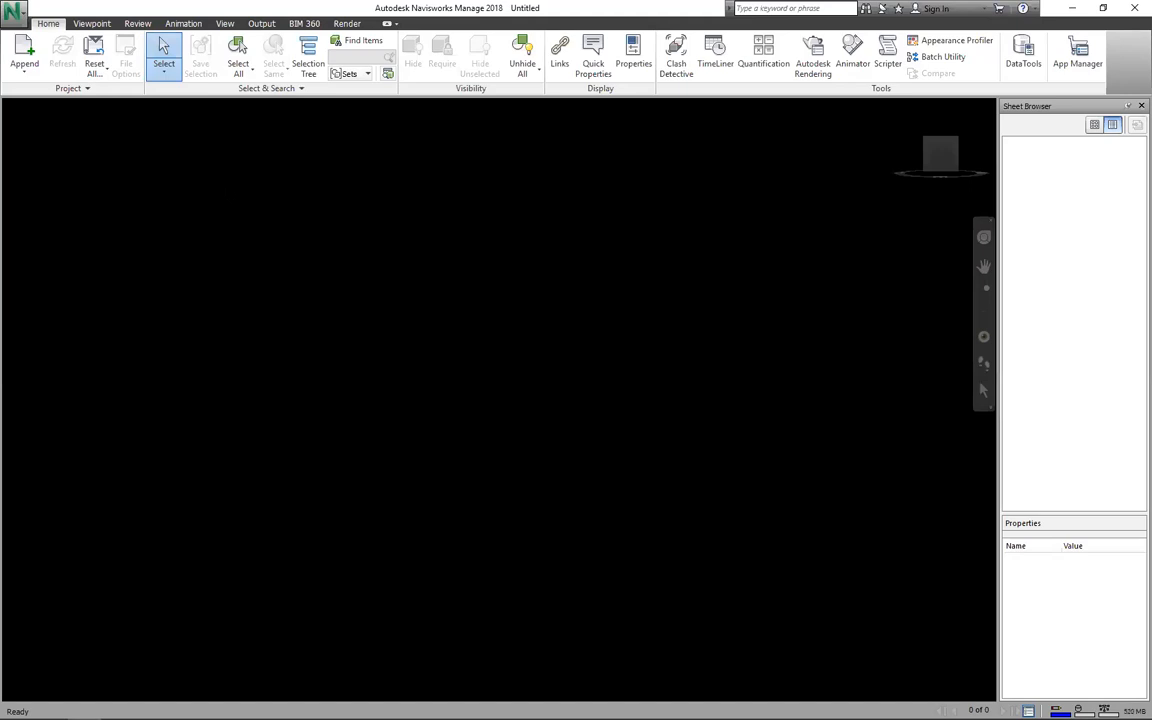
{"action": "key", "text": "ctrl+o"}
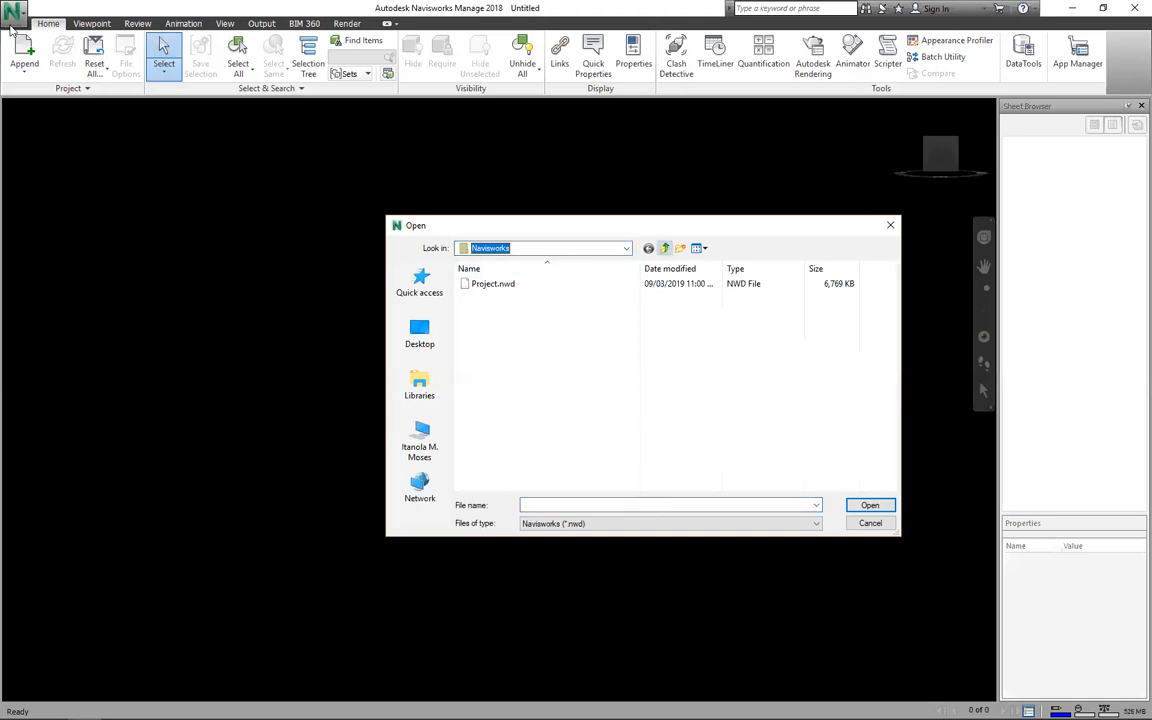
{"action": "key", "text": "BackSpace"}
{"action": "key", "text": "Down"}
{"action": "key", "text": "Return"}
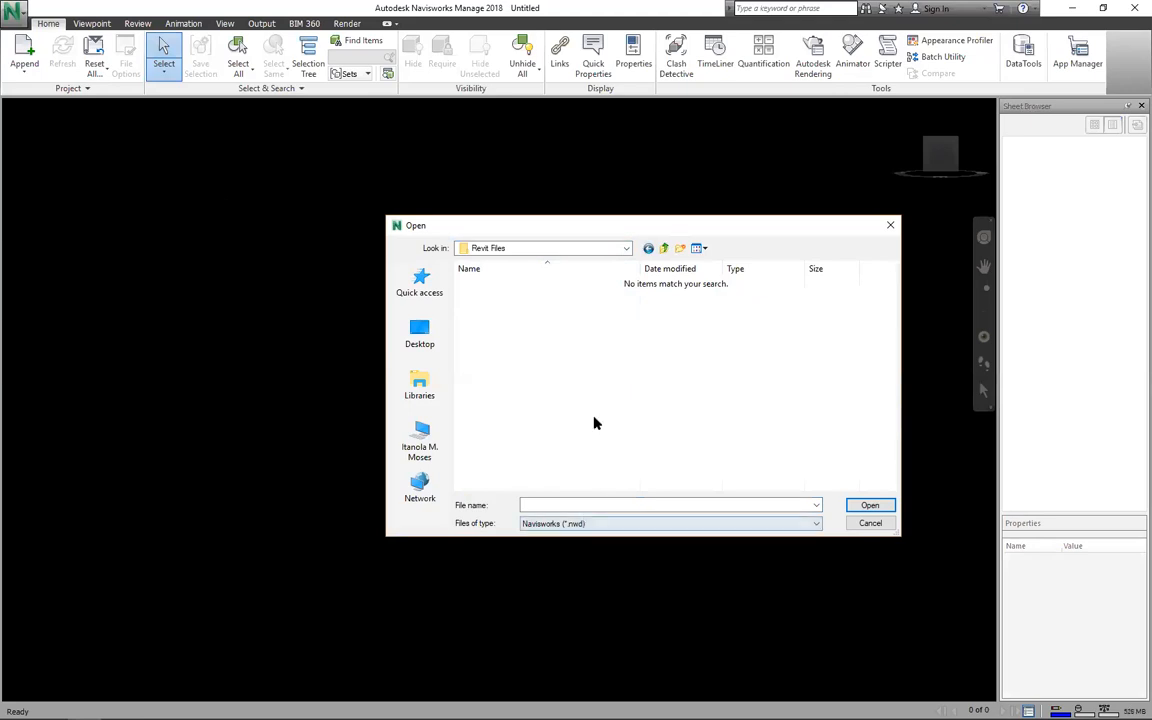
{"action": "key", "text": "BackSpace"}
{"action": "key", "text": "Up"}
{"action": "key", "text": "Return"}
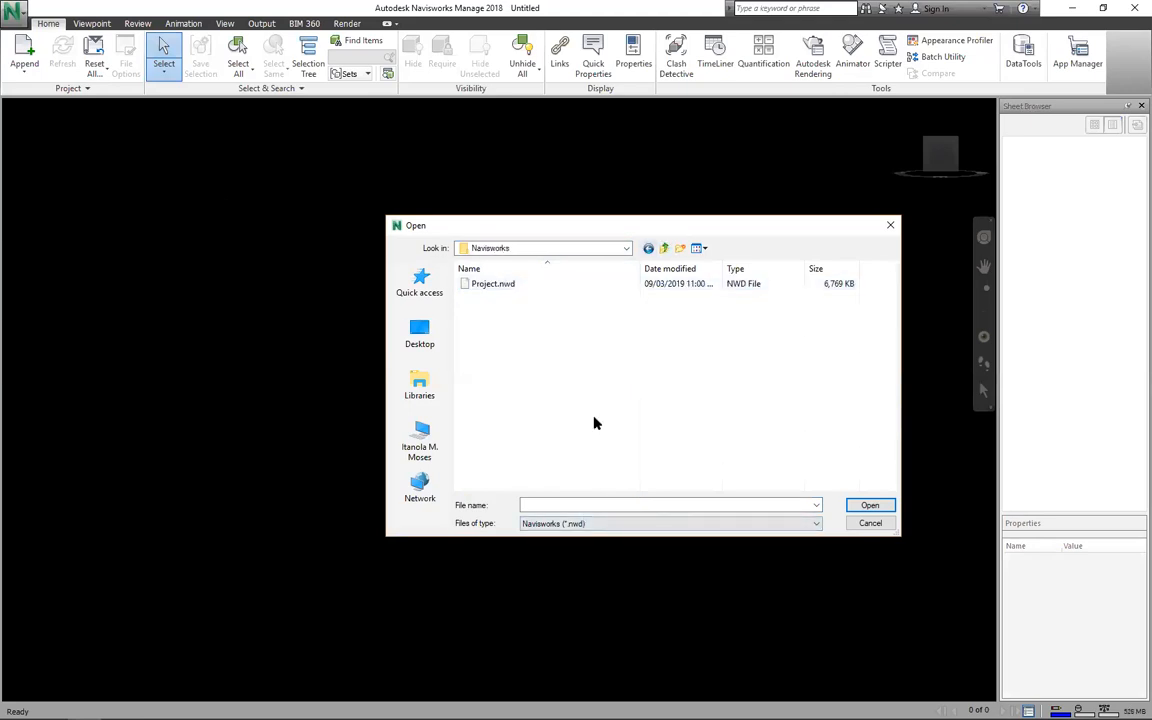
{"action": "key", "text": "alt+Left"}
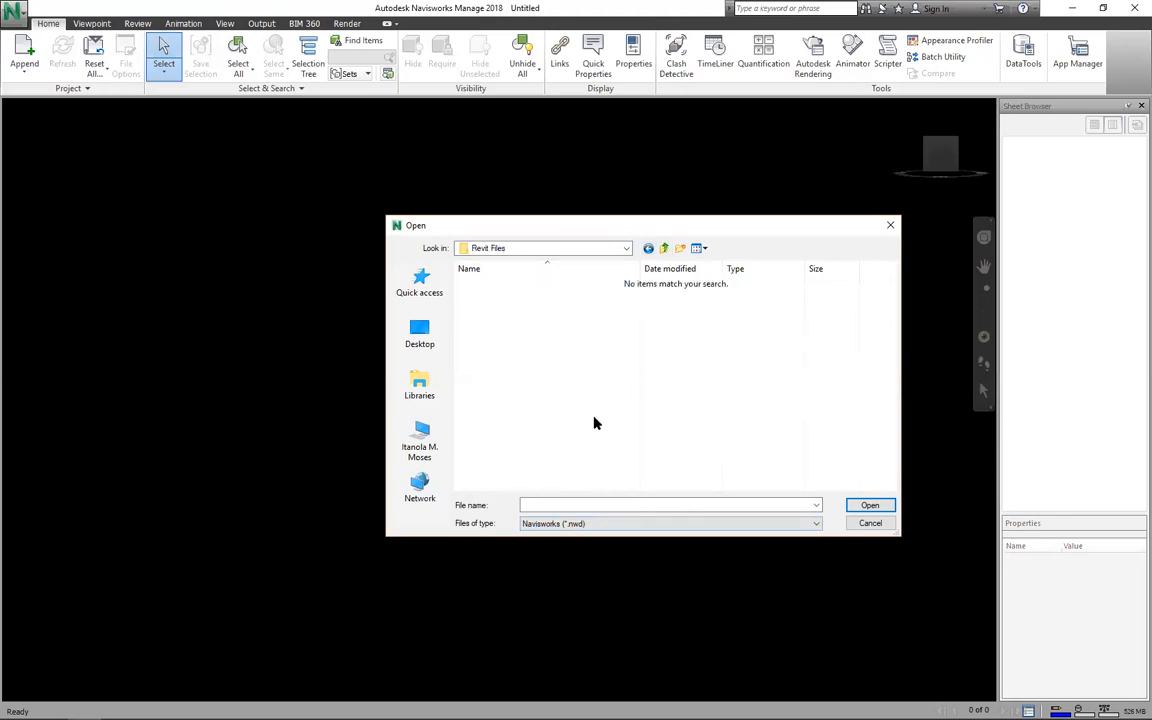
Step: Try the file-type filters, listing the Revit project files and then the Navisworks Cache files
{"action": "left_click", "coordinate": [580, 524]}
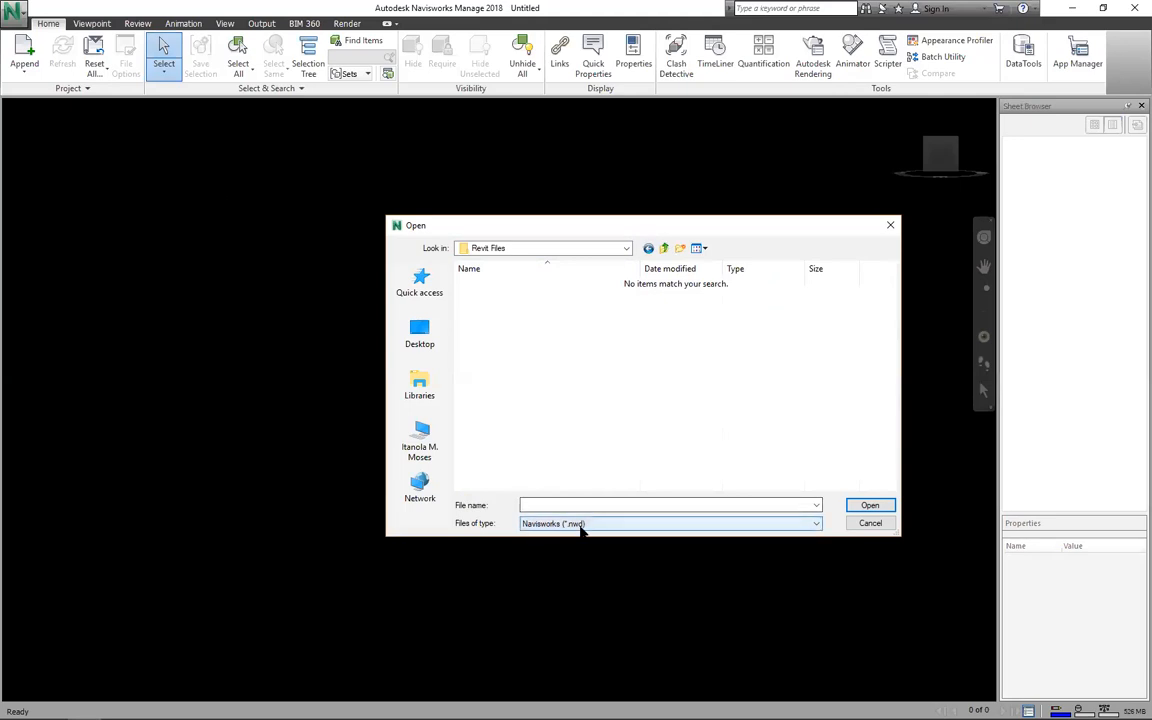
{"action": "left_click", "coordinate": [582, 527]}
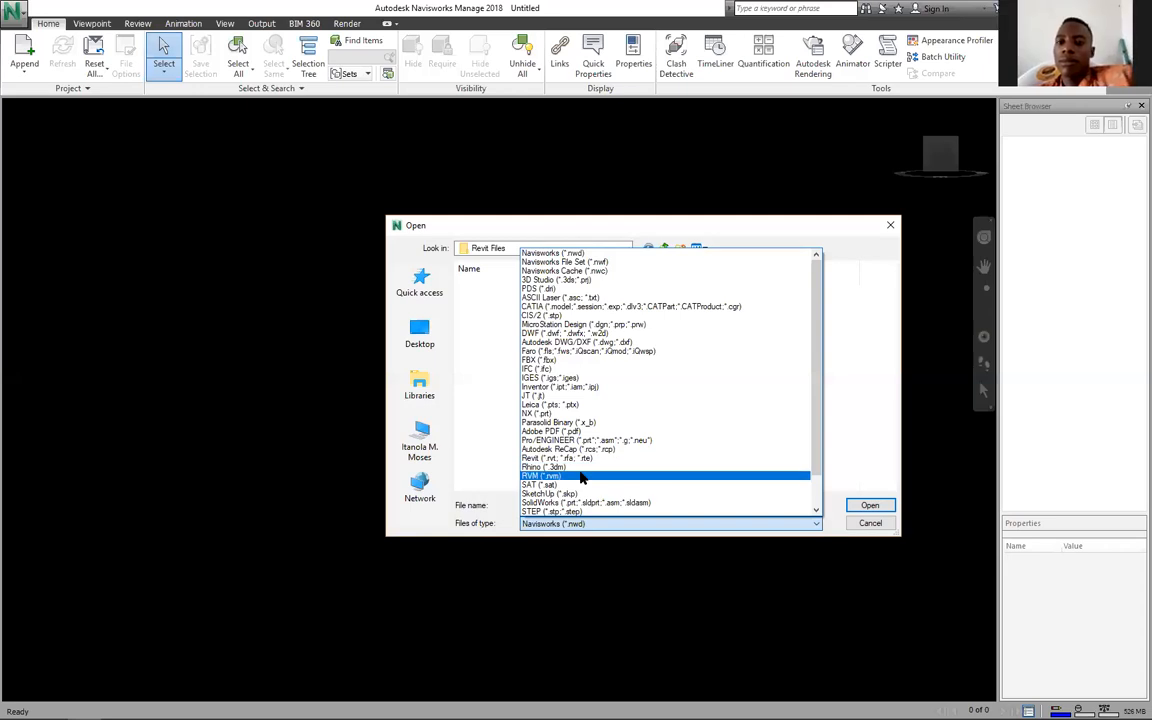
{"action": "key", "text": "Up"}
{"action": "key", "text": "Up"}
{"action": "key", "text": "Up"}
{"action": "key", "text": "Up"}
{"action": "key", "text": "Up"}
{"action": "key", "text": "Up"}
{"action": "key", "text": "Up"}
{"action": "key", "text": "Down"}
{"action": "key", "text": "Down"}
{"action": "key", "text": "Down"}
{"action": "key", "text": "Down"}
{"action": "key", "text": "Down"}
{"action": "key", "text": "Down"}
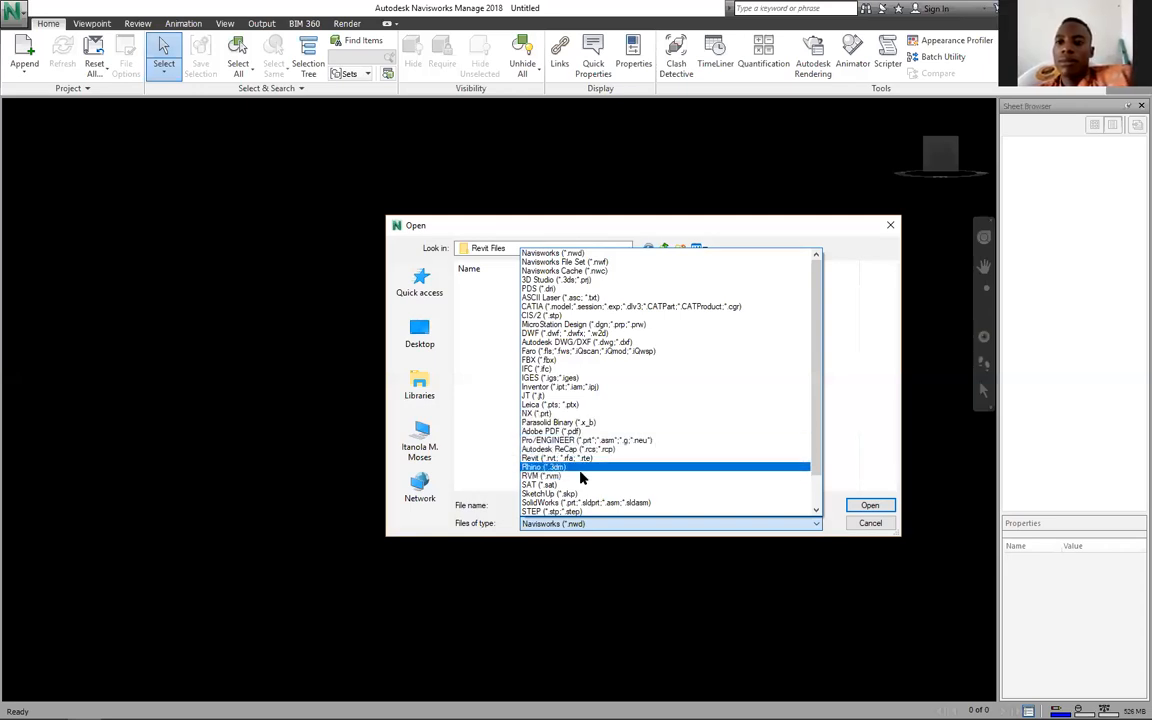
{"action": "key", "text": "Up"}
{"action": "key", "text": "Return"}
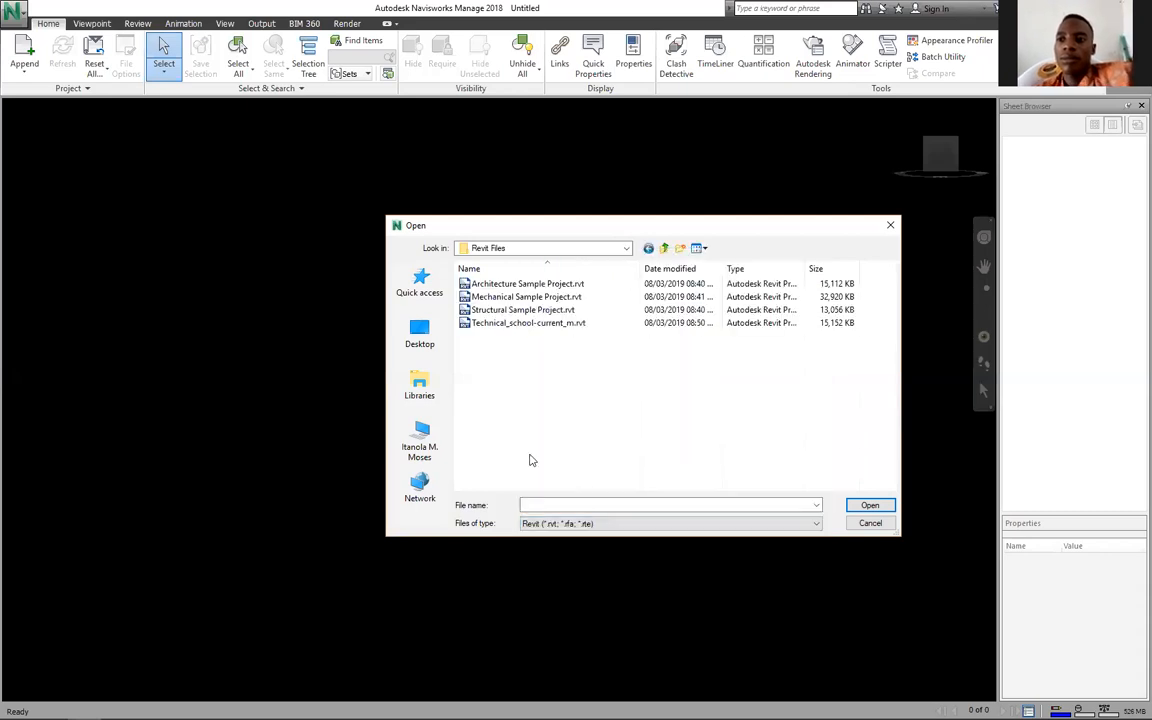
{"action": "key", "text": "Down"}
{"action": "key", "text": "Down"}
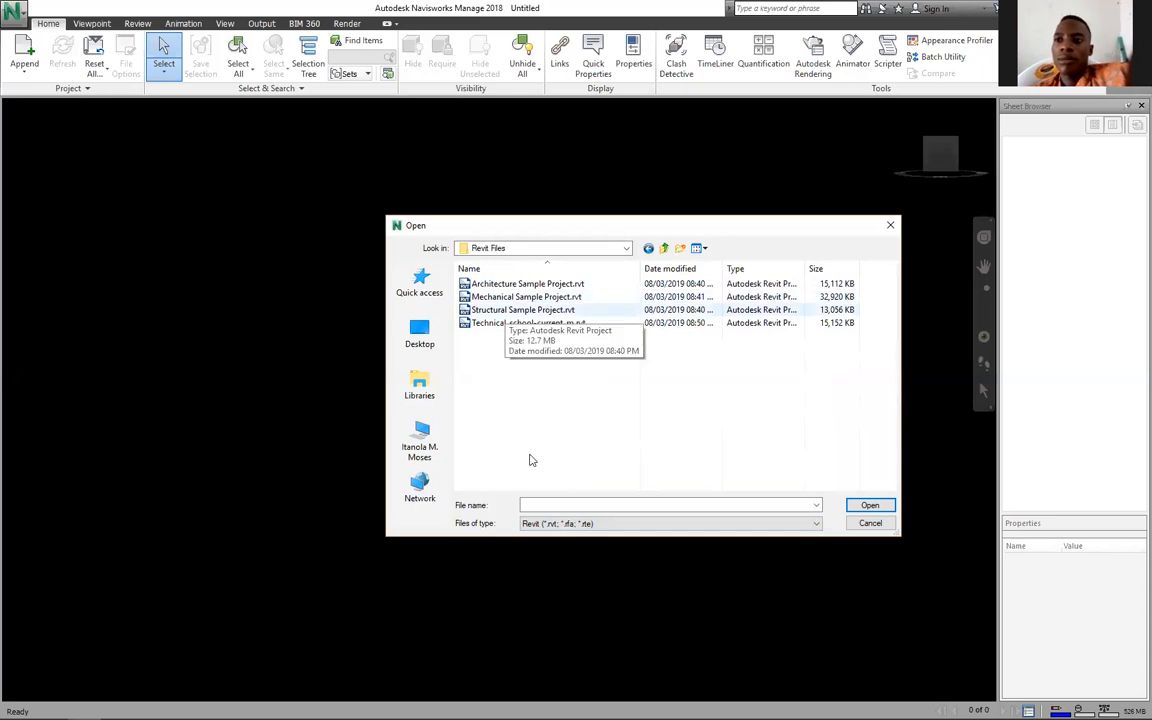
{"action": "key", "text": "BackSpace"}
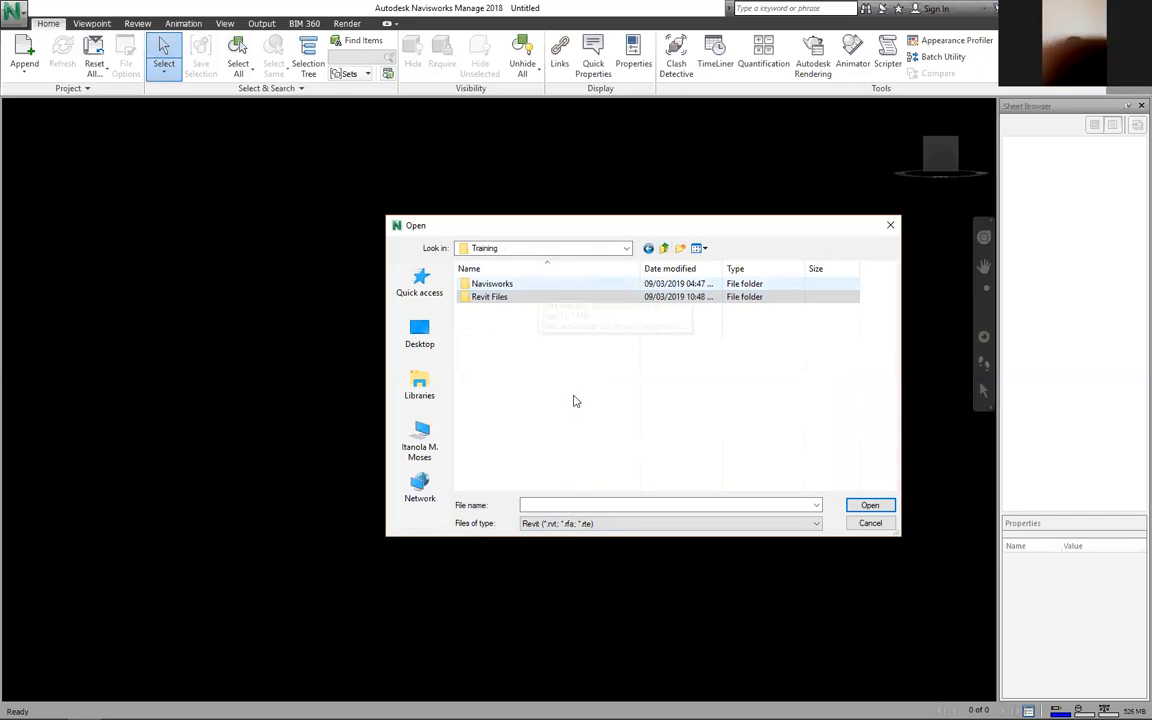
{"action": "key", "text": "Up"}
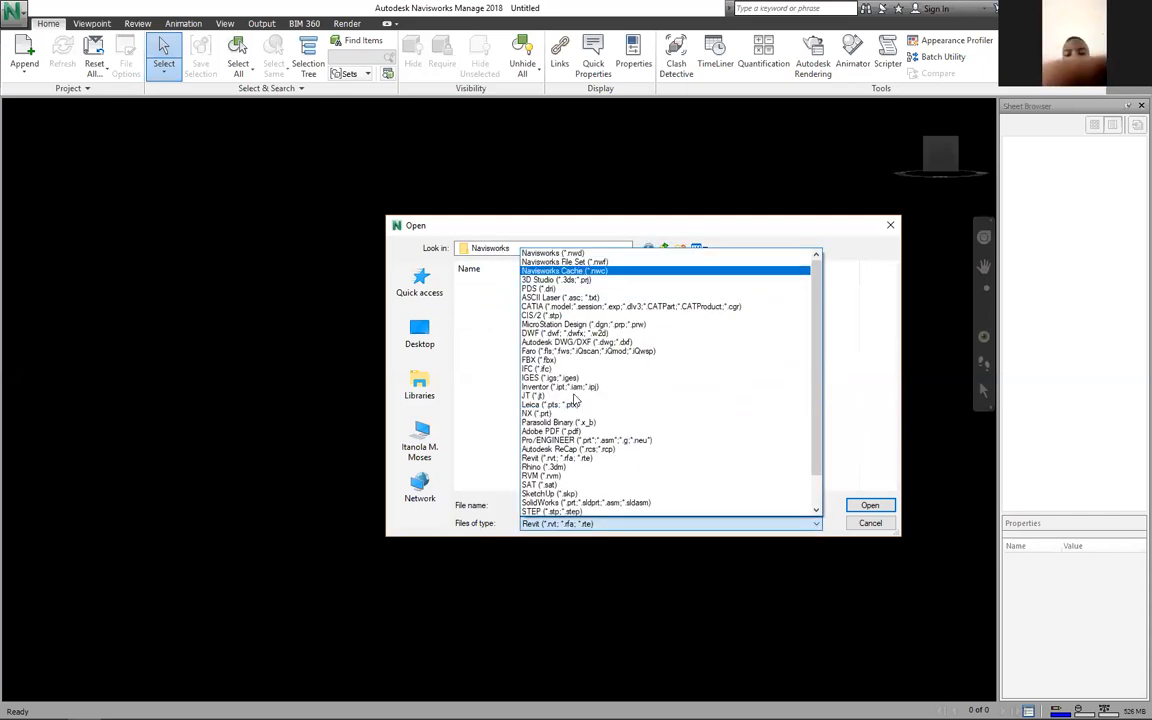
{"action": "key", "text": "Return"}
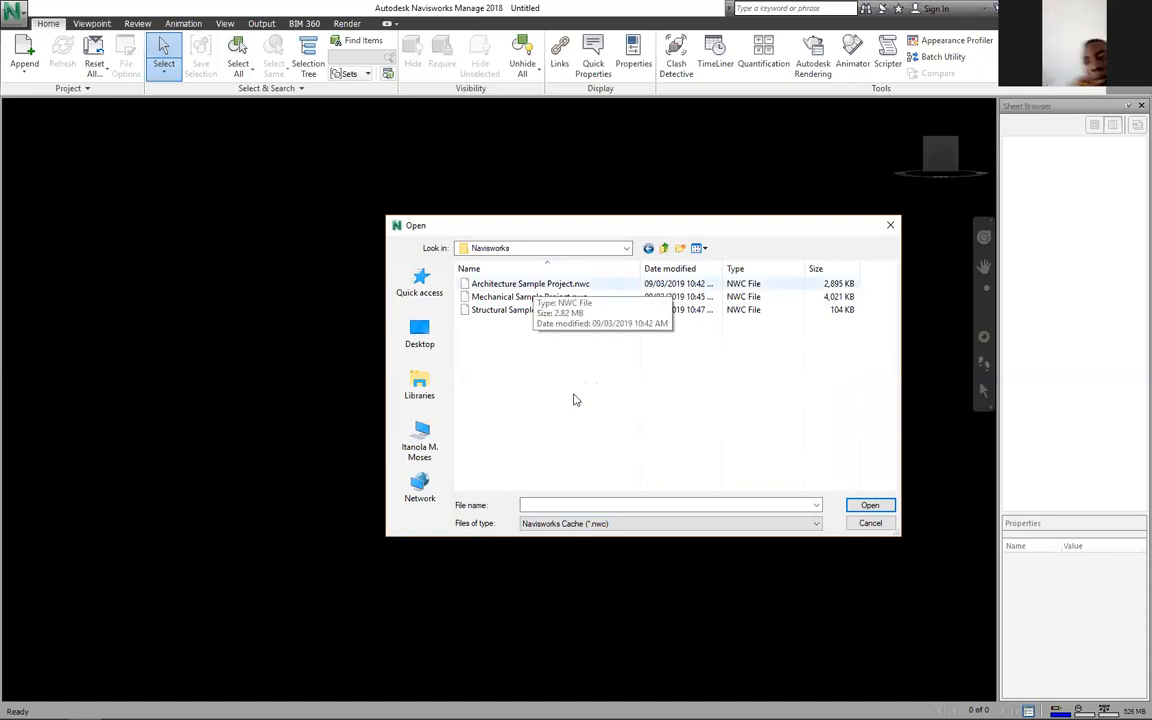
Step: Filter to Navisworks File Set (*.nwf) and select Architecture Full Project.nwf
{"action": "left_click", "coordinate": [592, 525]}
{"action": "scroll", "coordinate": [577, 409], "scroll_direction": "up", "scroll_amount": 1}
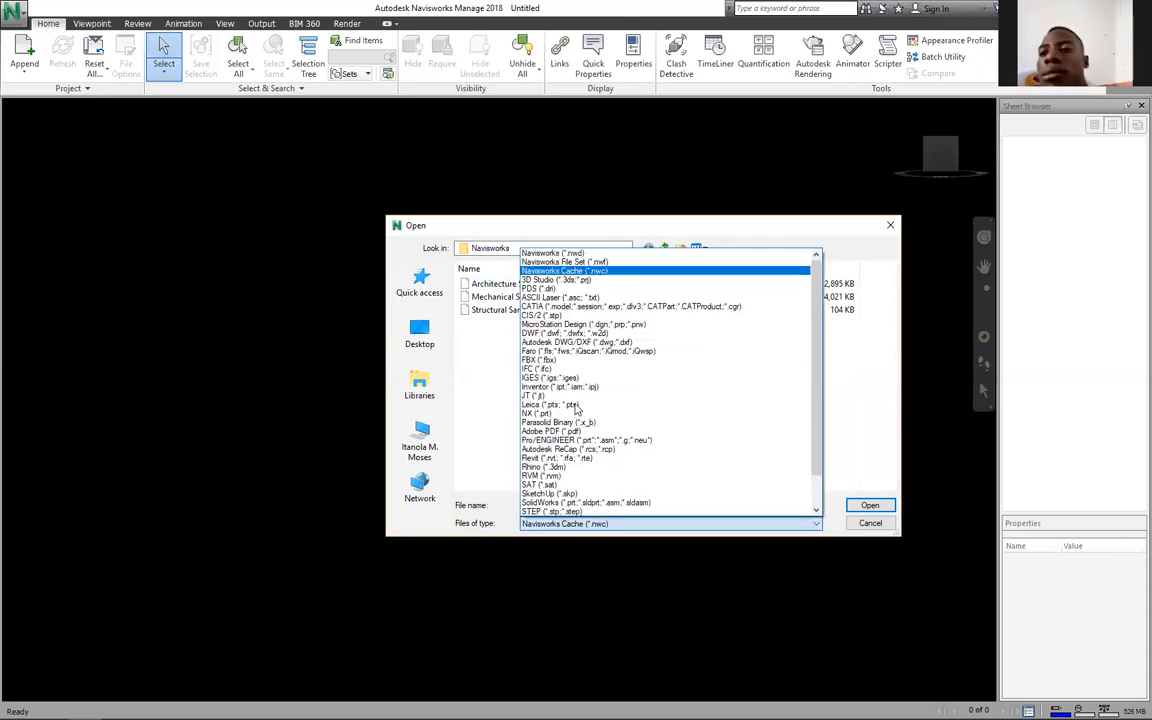
{"action": "left_click", "coordinate": [577, 262]}
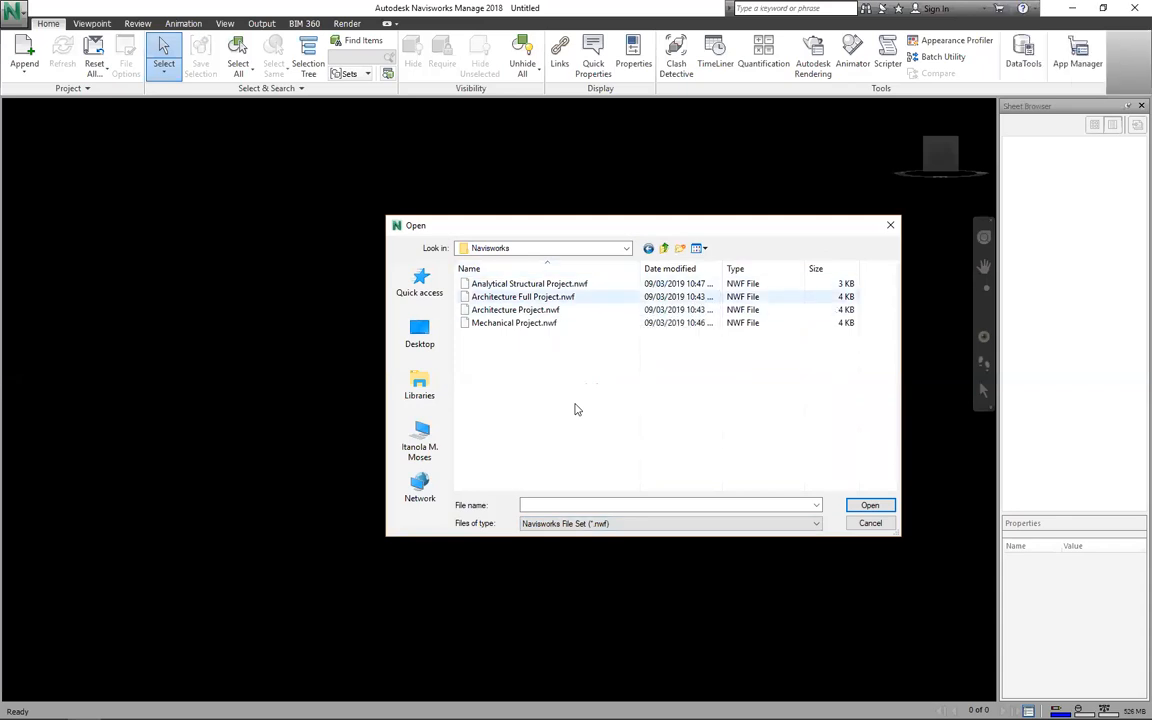
{"action": "left_click", "coordinate": [556, 297]}
Step: Load Architecture Full Project.nwf, bringing the U-shaped school, parking, trees and terrain into view
{"action": "key", "text": "Return"}
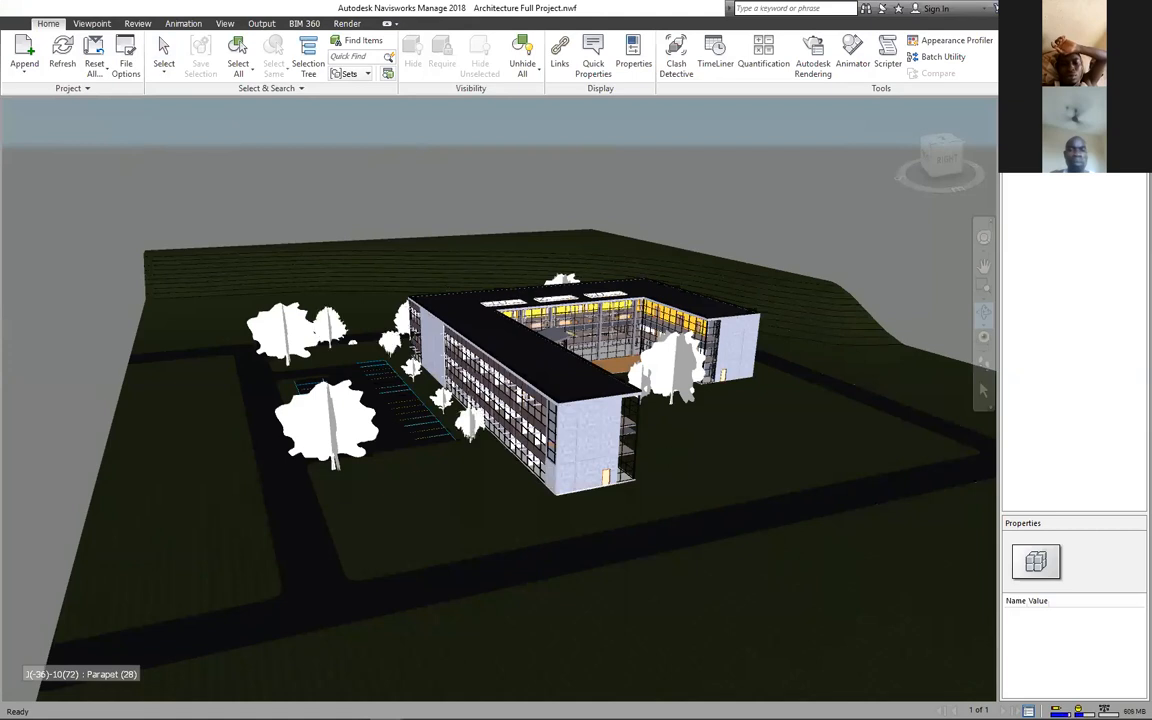
Step: Orbit around the school until the long glazed facade faces the camera near ground level
{"action": "left_click_drag", "start_coordinate": [585, 445], "coordinate": [510, 409]}
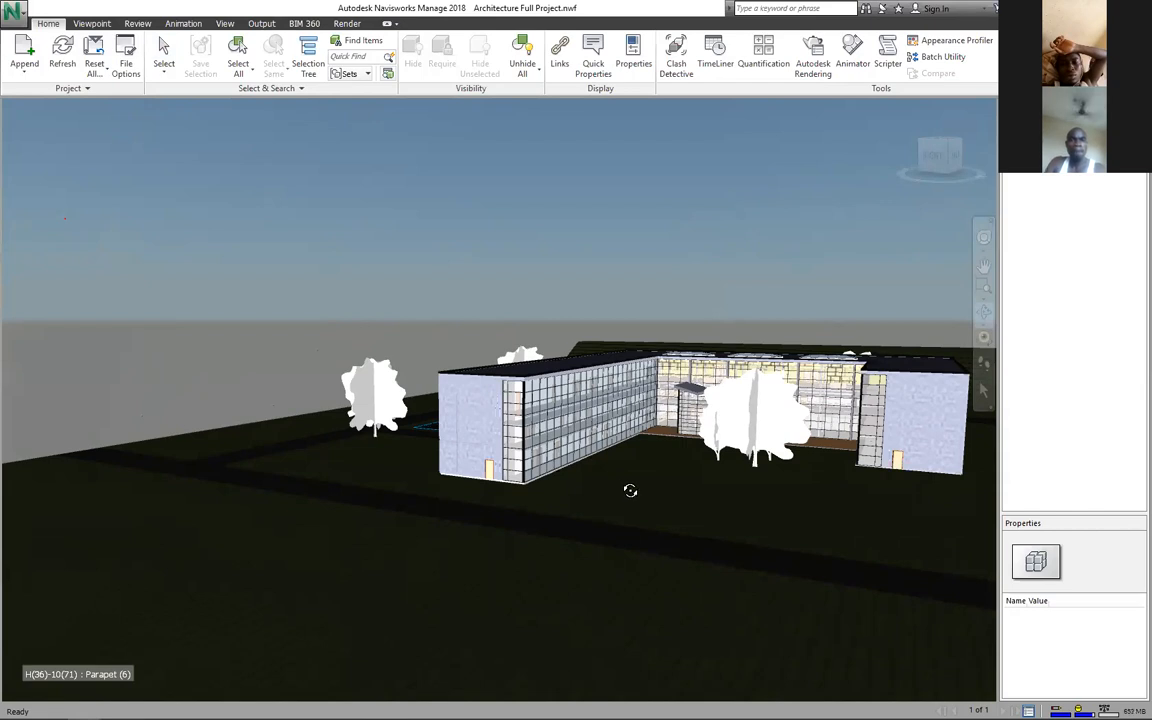
{"action": "mouse_move", "coordinate": [650, 490]}
{"action": "left_mouse_down"}
{"action": "mouse_move", "coordinate": [650, 512]}
{"action": "mouse_move", "coordinate": [607, 491]}
{"action": "mouse_move", "coordinate": [416, 494]}
{"action": "left_mouse_up"}
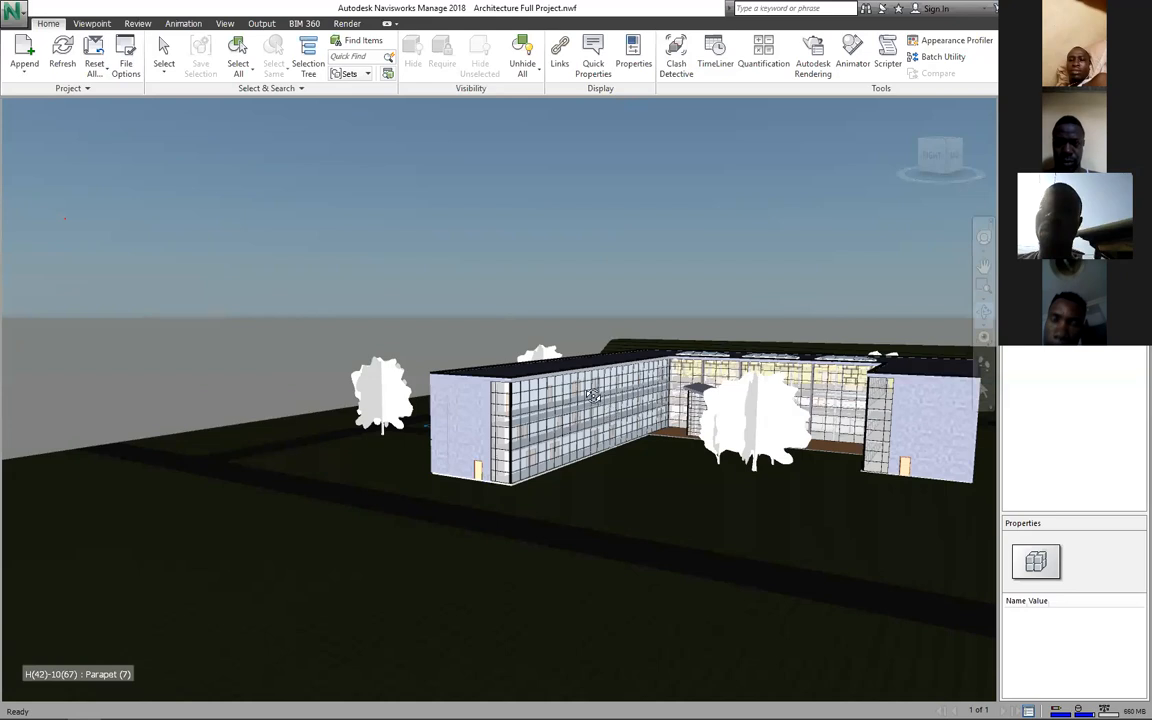
Step: Zoom in and out, then orbit to look down on the roof, skylights and central courtyard
{"action": "scroll", "coordinate": [671, 418], "scroll_direction": "up", "scroll_amount": 2}
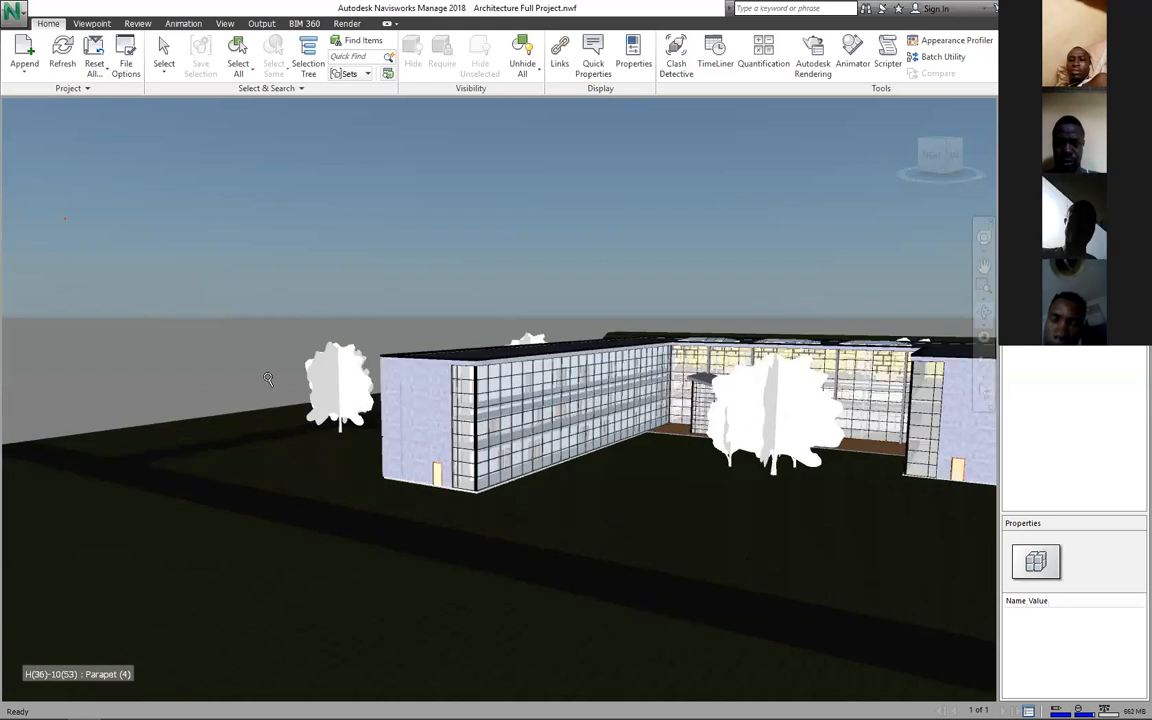
{"action": "scroll", "coordinate": [671, 418], "scroll_direction": "up", "scroll_amount": 3}
{"action": "scroll", "coordinate": [671, 418], "scroll_direction": "down", "scroll_amount": 4}
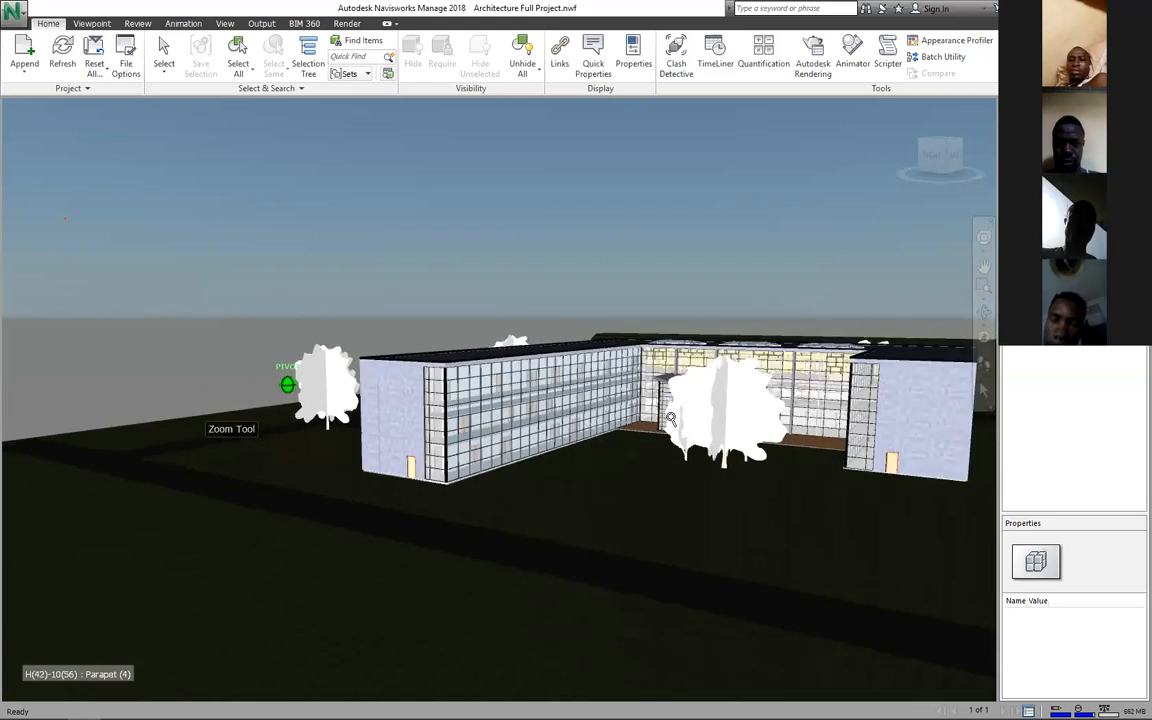
{"action": "scroll", "coordinate": [671, 418], "scroll_direction": "up", "scroll_amount": 3}
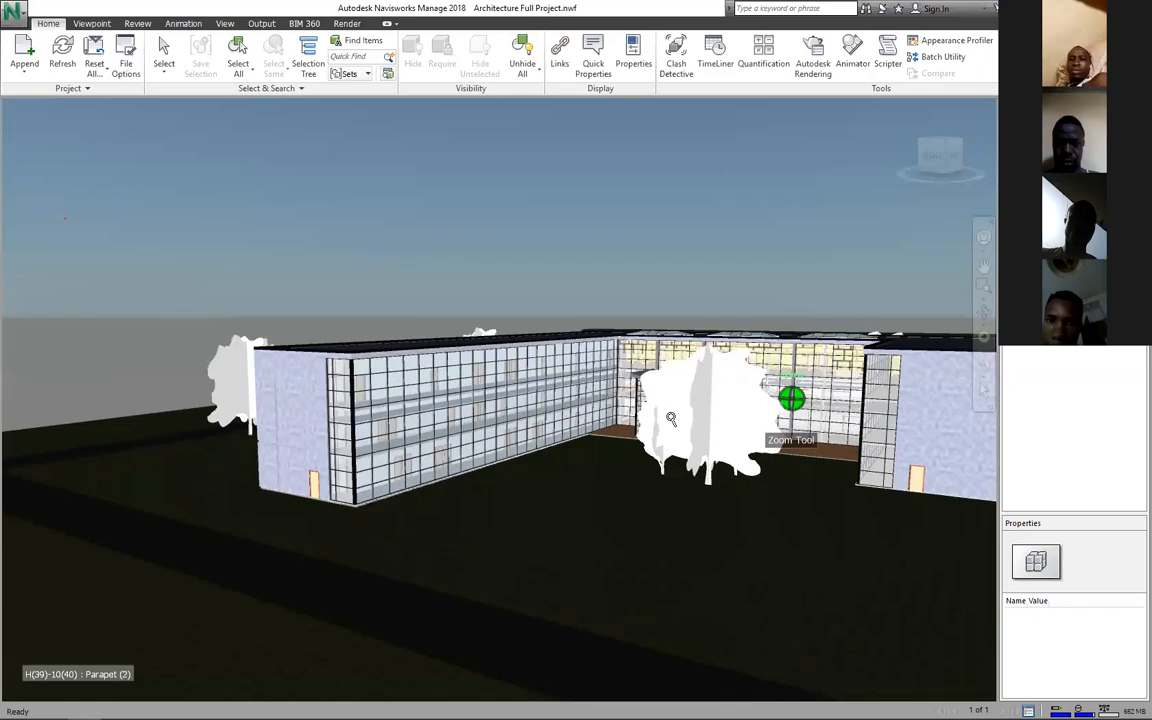
{"action": "scroll", "coordinate": [671, 418], "scroll_direction": "up", "scroll_amount": 1}
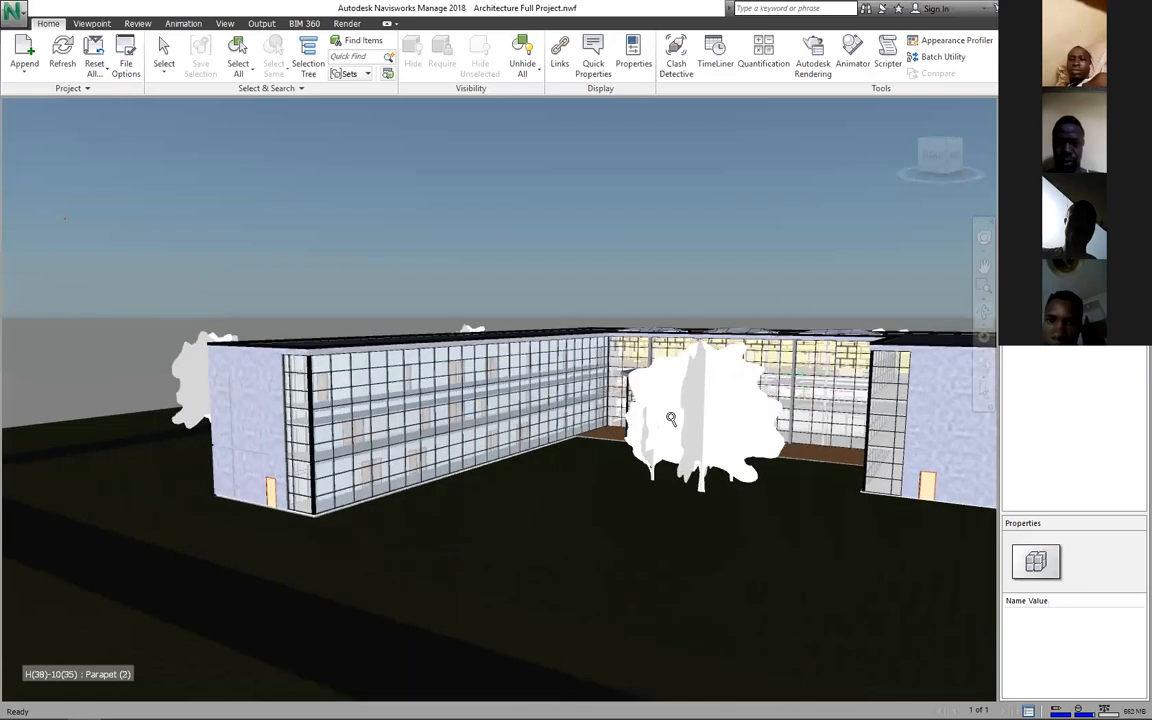
{"action": "scroll", "coordinate": [671, 418], "scroll_direction": "down", "scroll_amount": 2}
{"action": "middle_click_drag", "start_coordinate": [671, 418], "coordinate": [671, 418], "text": "shift"}
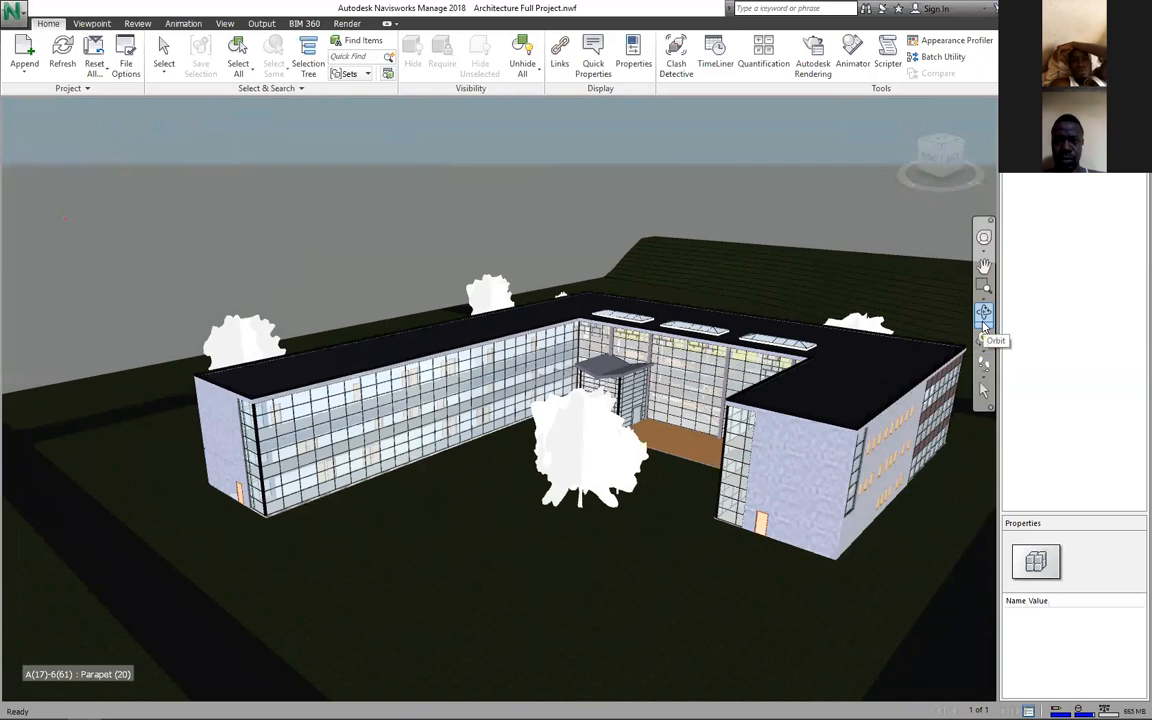
Step: With the Full Navigation Wheel, pan in close to the glazed courtyard facade behind the large tree
{"action": "left_click", "coordinate": [984, 240]}
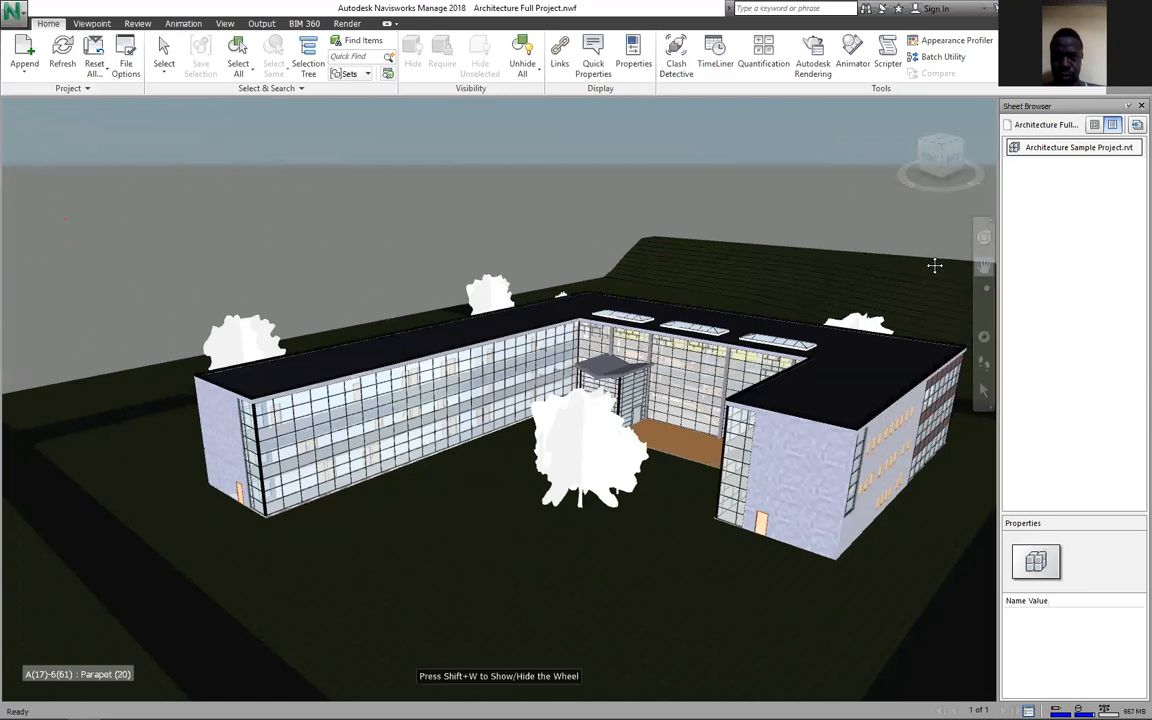
{"action": "left_click_drag", "start_coordinate": [935, 265], "coordinate": [947, 217]}
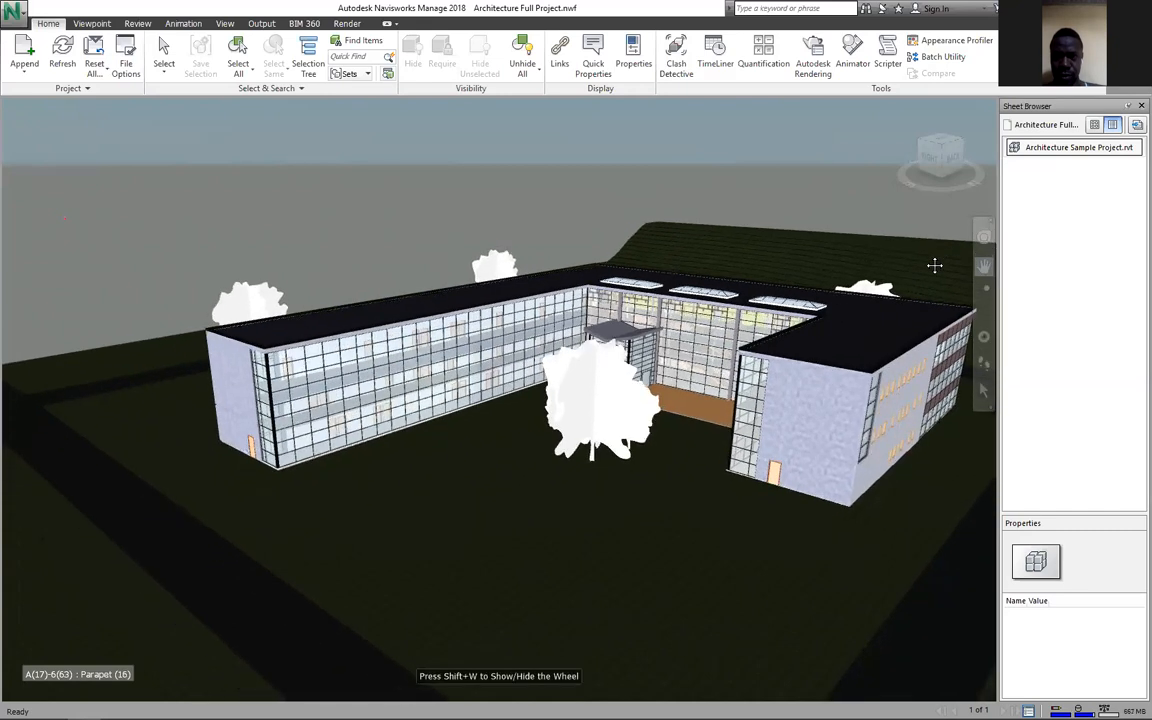
{"action": "left_click_drag", "start_coordinate": [935, 265], "coordinate": [986, 285]}
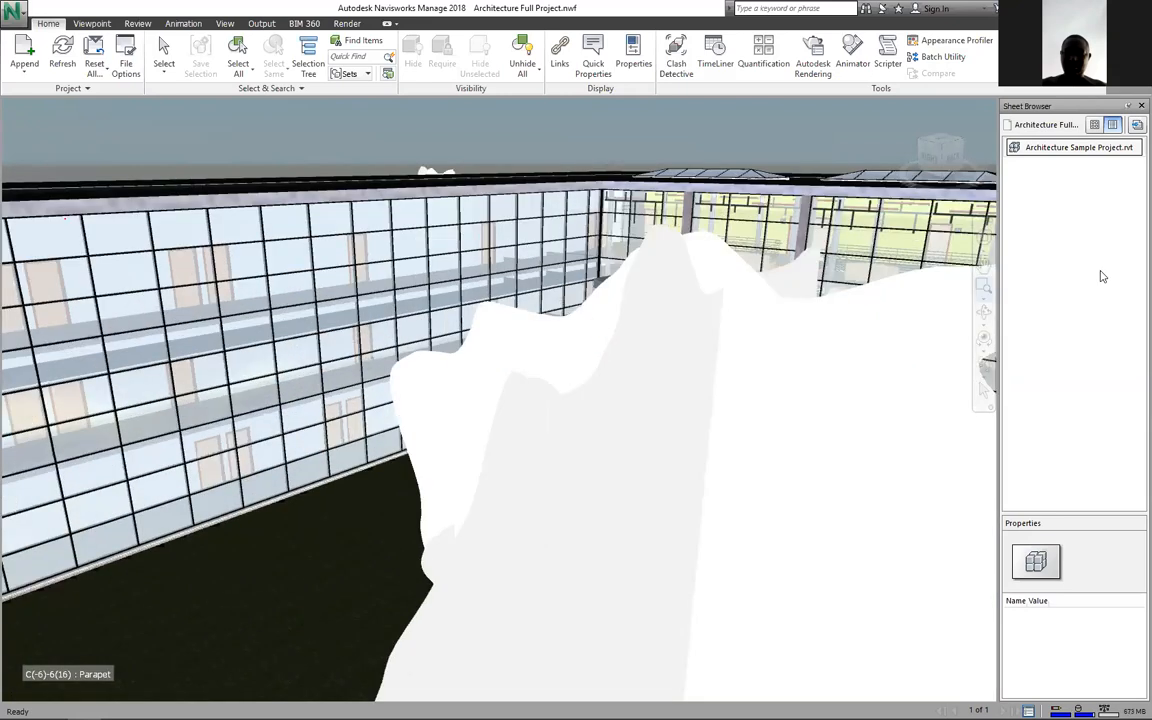
Step: Zoom in and orbit down from above the parapet to a low courtyard-level view
{"action": "scroll", "coordinate": [954, 318], "scroll_direction": "down", "scroll_amount": 1}
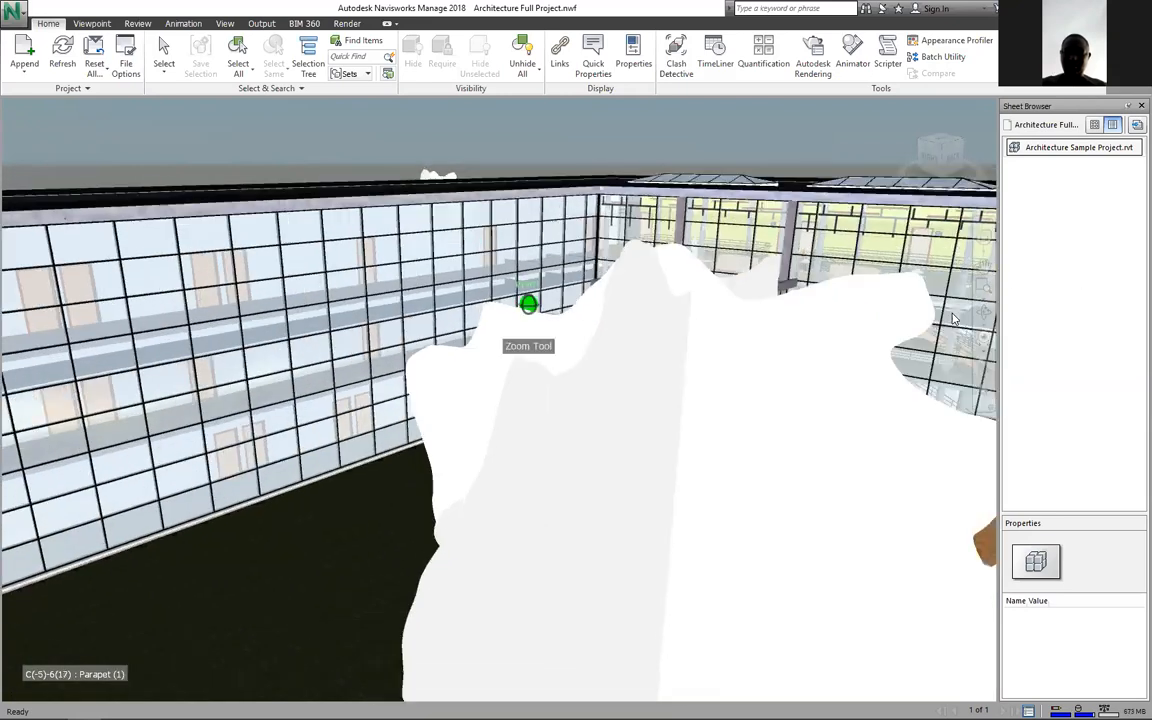
{"action": "scroll", "coordinate": [954, 318], "scroll_direction": "down", "scroll_amount": 1}
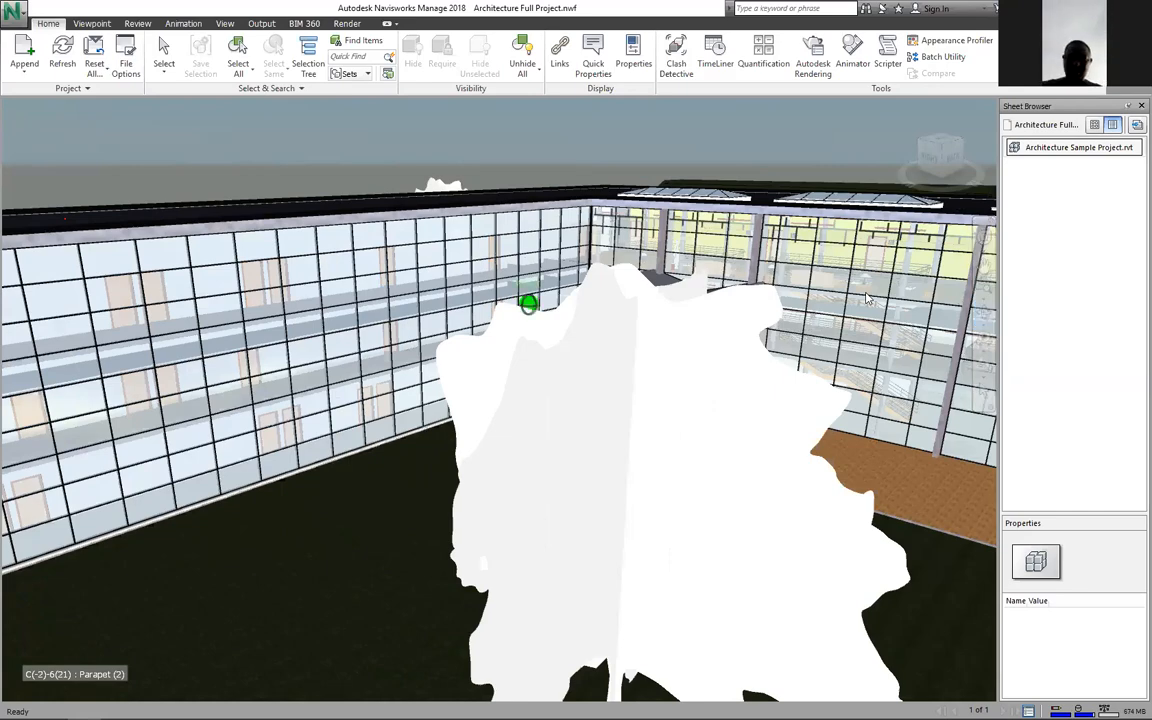
{"action": "scroll", "coordinate": [868, 298], "scroll_direction": "up", "scroll_amount": 3}
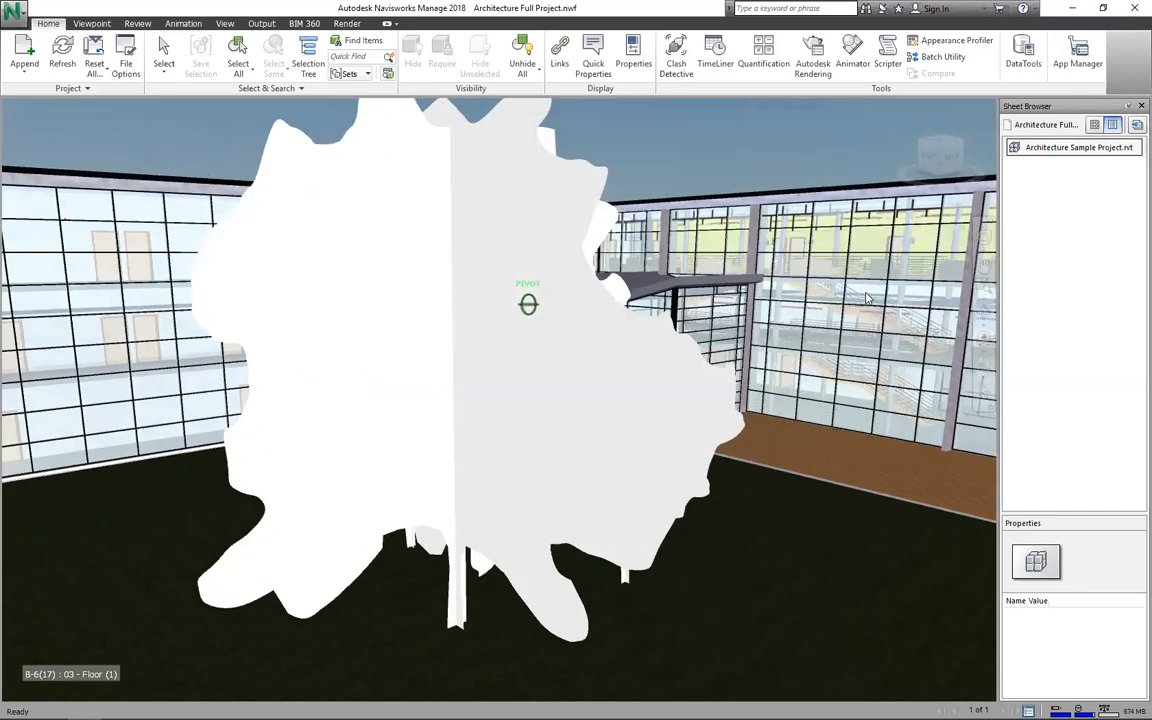
{"action": "middle_click_drag", "start_coordinate": [868, 298], "coordinate": [810, 330], "text": "shift"}
{"action": "middle_click_drag", "start_coordinate": [867, 298], "coordinate": [867, 298], "text": "shift"}
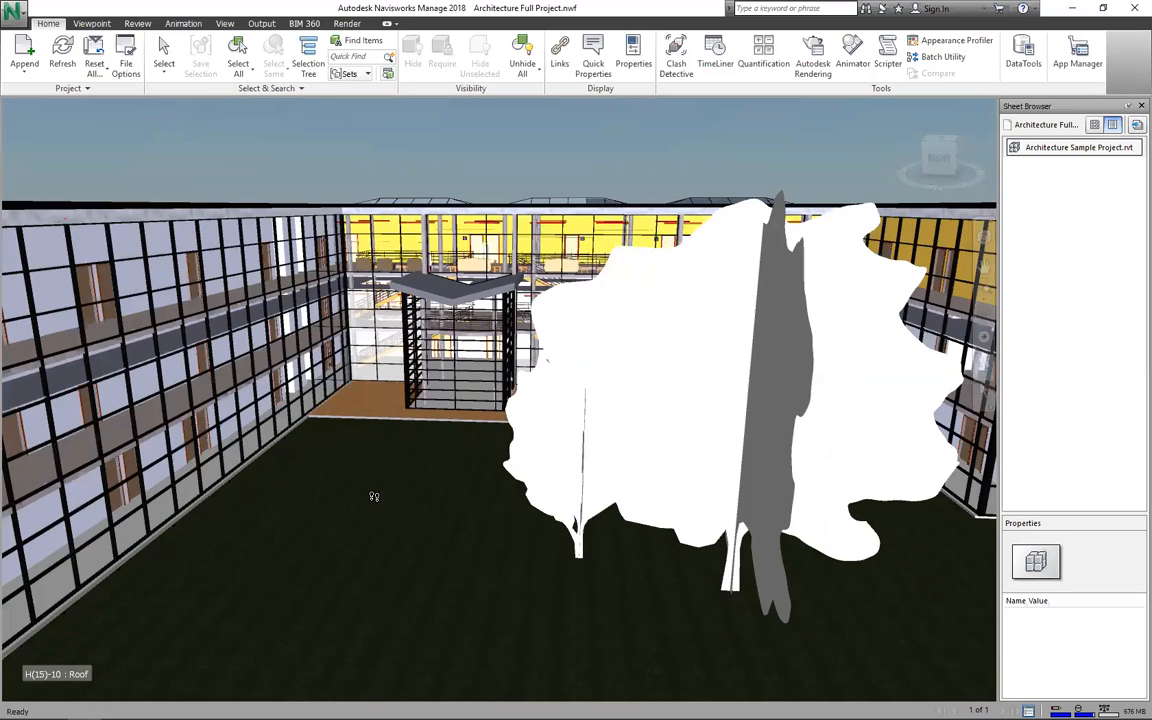
Step: Walk the camera forward to stand close to the atrium's glass curtain wall
{"action": "left_click_drag", "start_coordinate": [374, 496], "coordinate": [373, 483]}
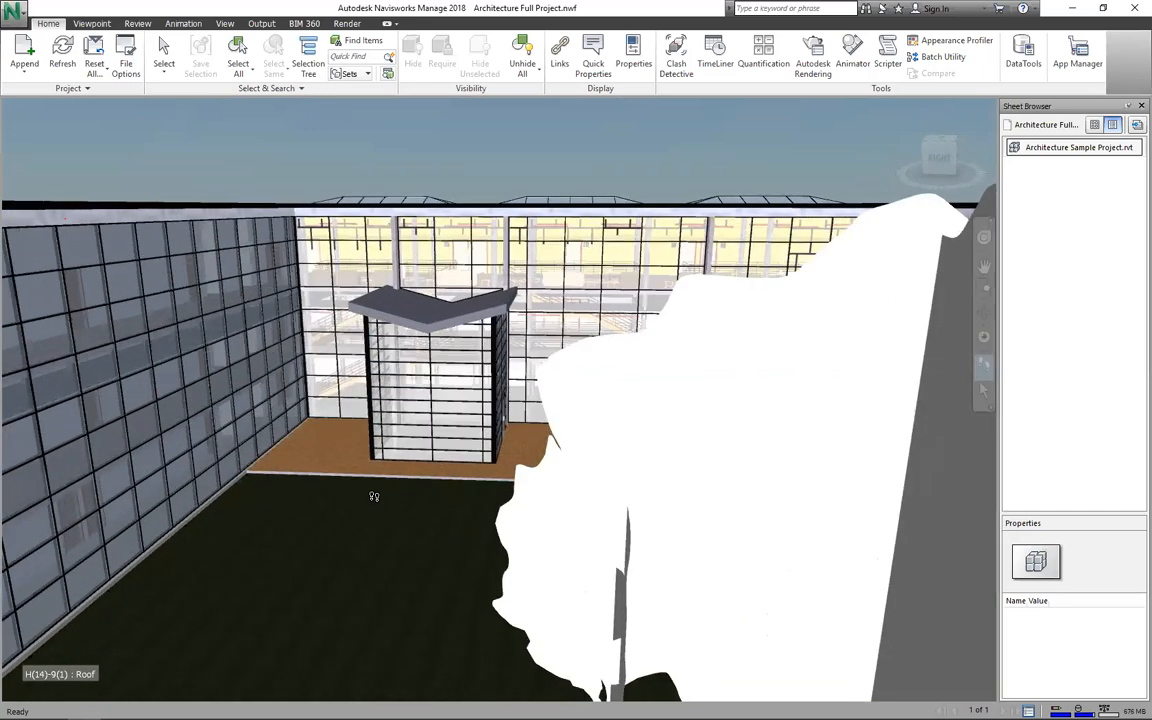
{"action": "left_click_drag", "start_coordinate": [540, 434], "coordinate": [540, 434]}
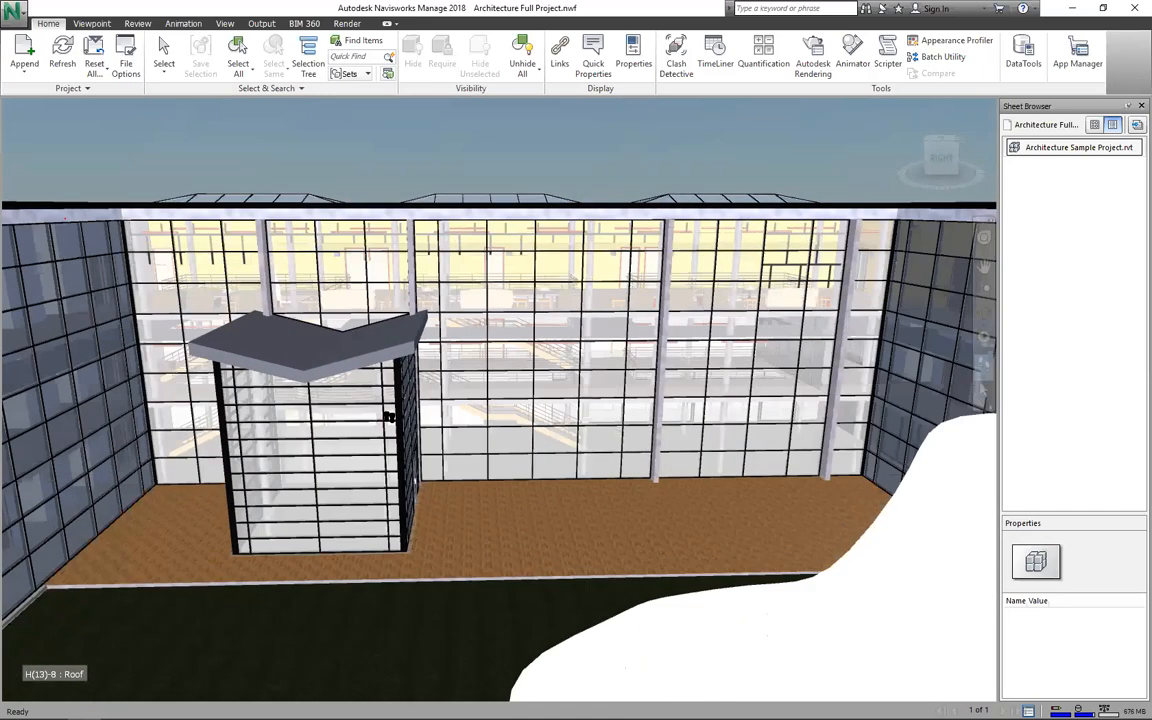
{"action": "left_click_drag", "start_coordinate": [388, 424], "coordinate": [388, 425]}
{"action": "left_click_drag", "start_coordinate": [345, 504], "coordinate": [328, 458]}
{"action": "left_click_drag", "start_coordinate": [1017, 411], "coordinate": [1018, 412]}
Step: Pick a glass panel, then the long horizontal beam along the top of the curtain wall
{"action": "left_click_drag", "start_coordinate": [960, 377], "coordinate": [990, 399]}
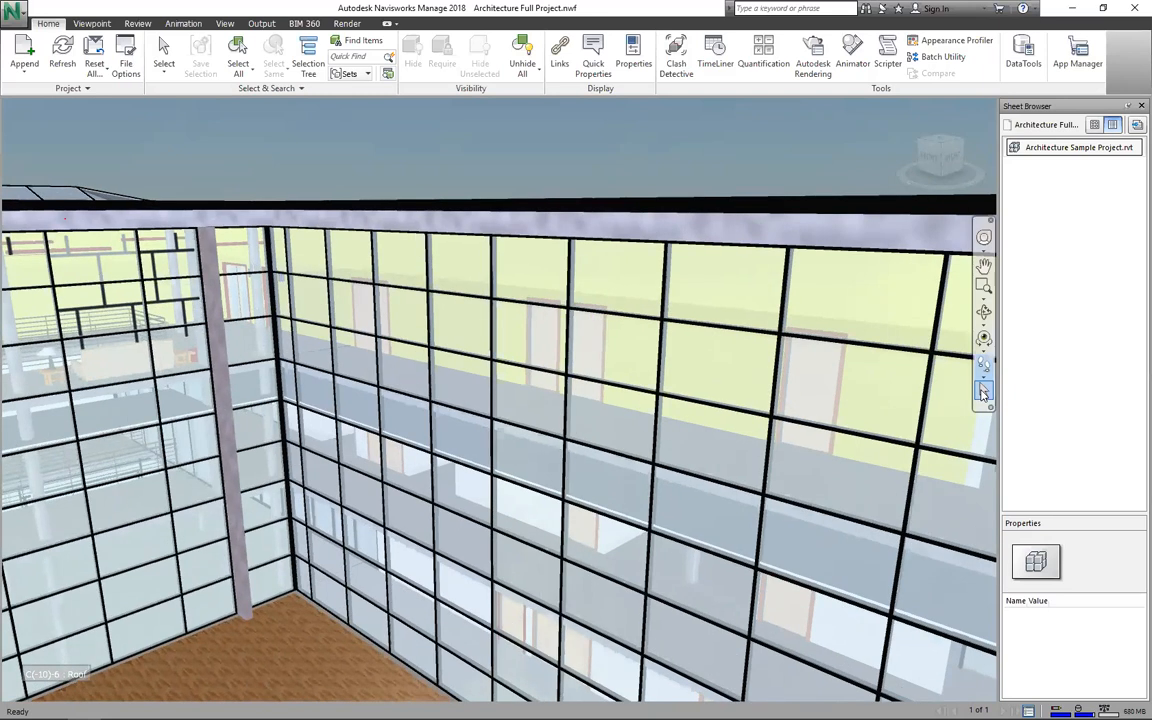
{"action": "left_click", "coordinate": [983, 393]}
{"action": "left_click", "coordinate": [616, 280]}
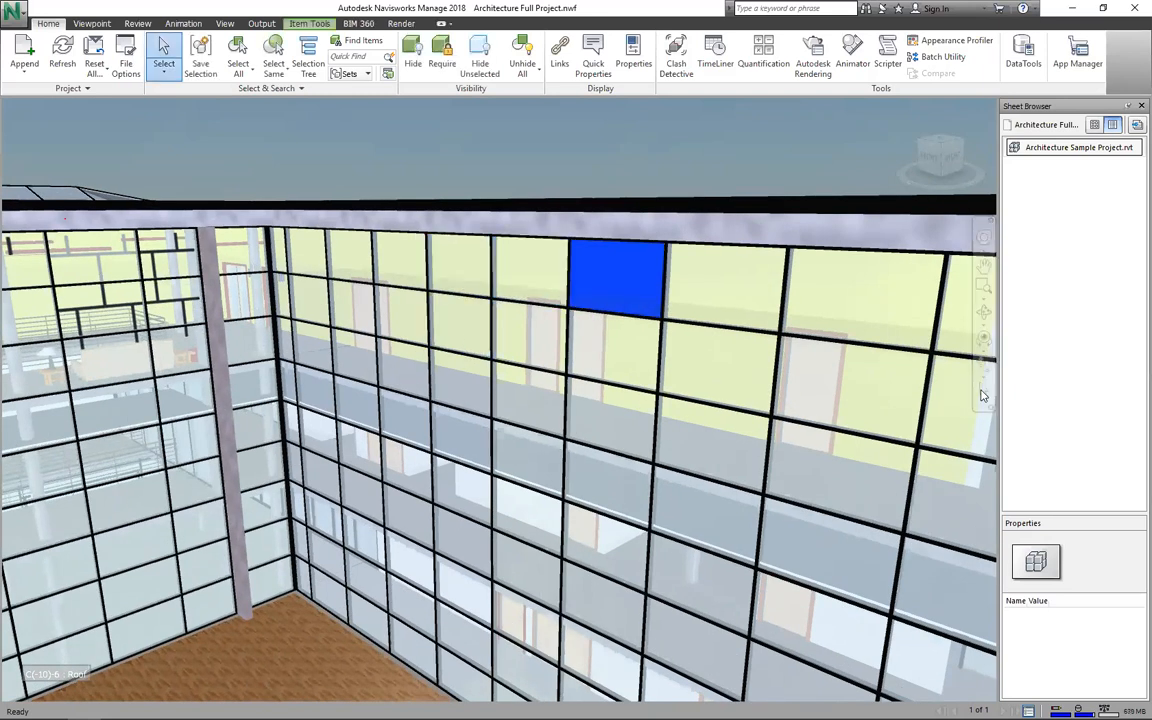
{"action": "left_click", "coordinate": [624, 227]}
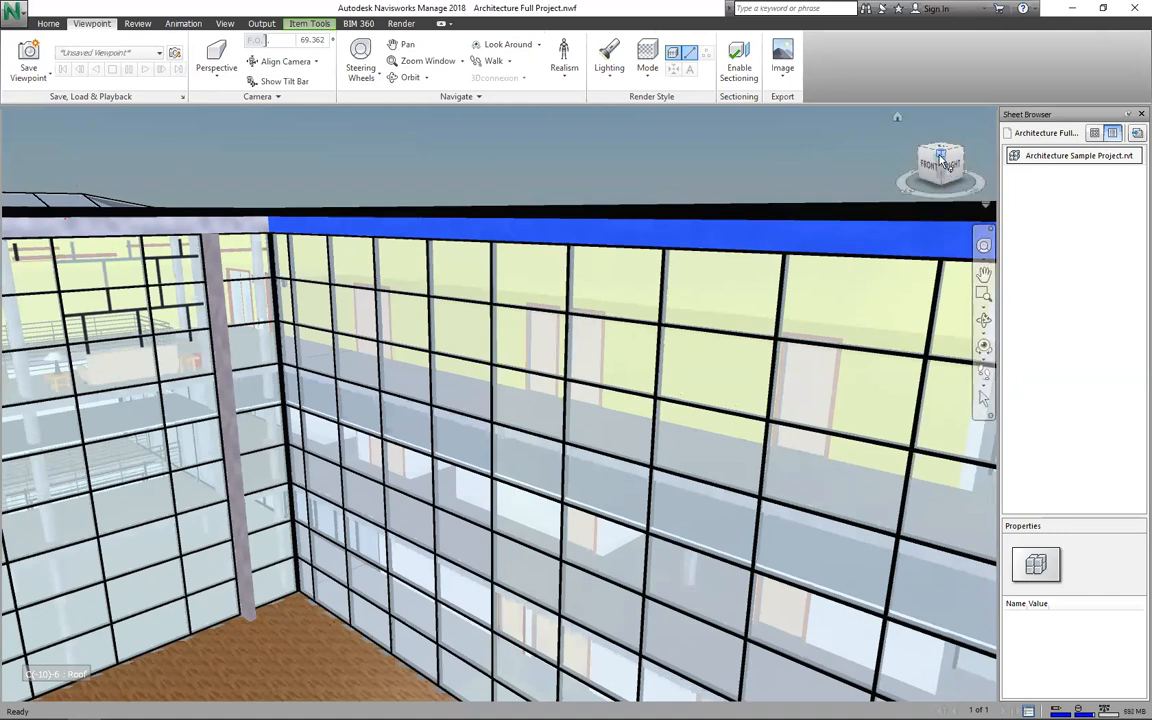
Step: Clear the selection and step through ViewCube views: roof, corner, right, top, ending on front elevation
{"action": "left_click", "coordinate": [943, 155]}
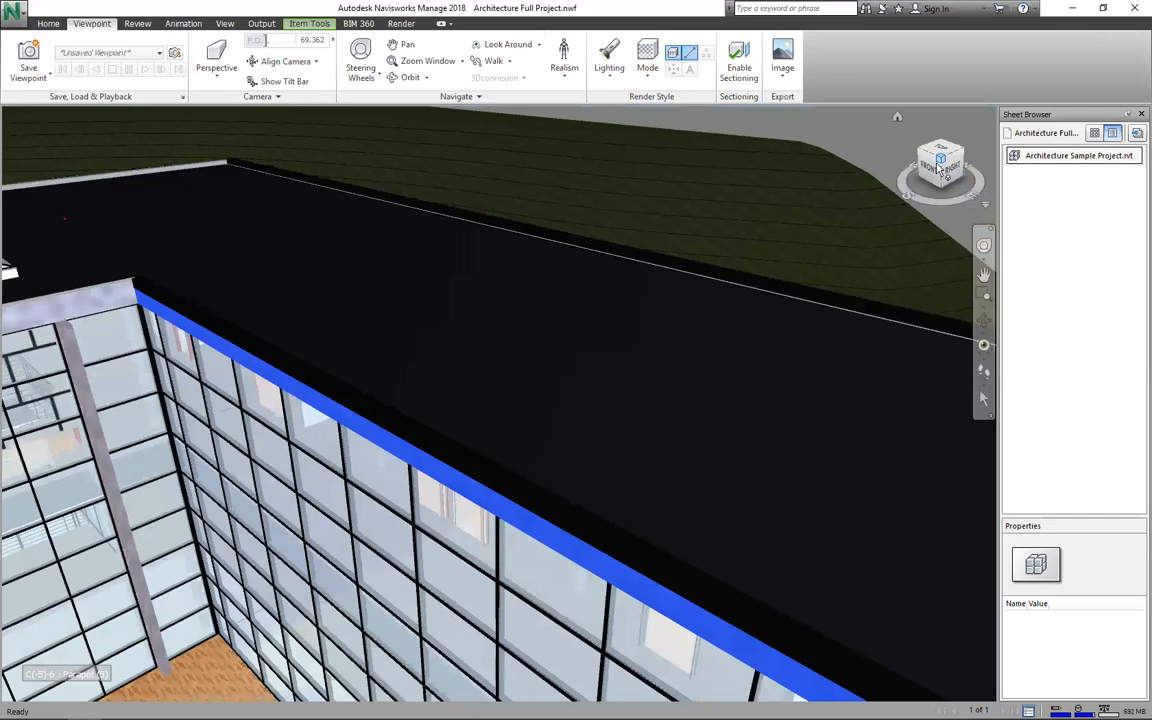
{"action": "key", "text": "Escape"}
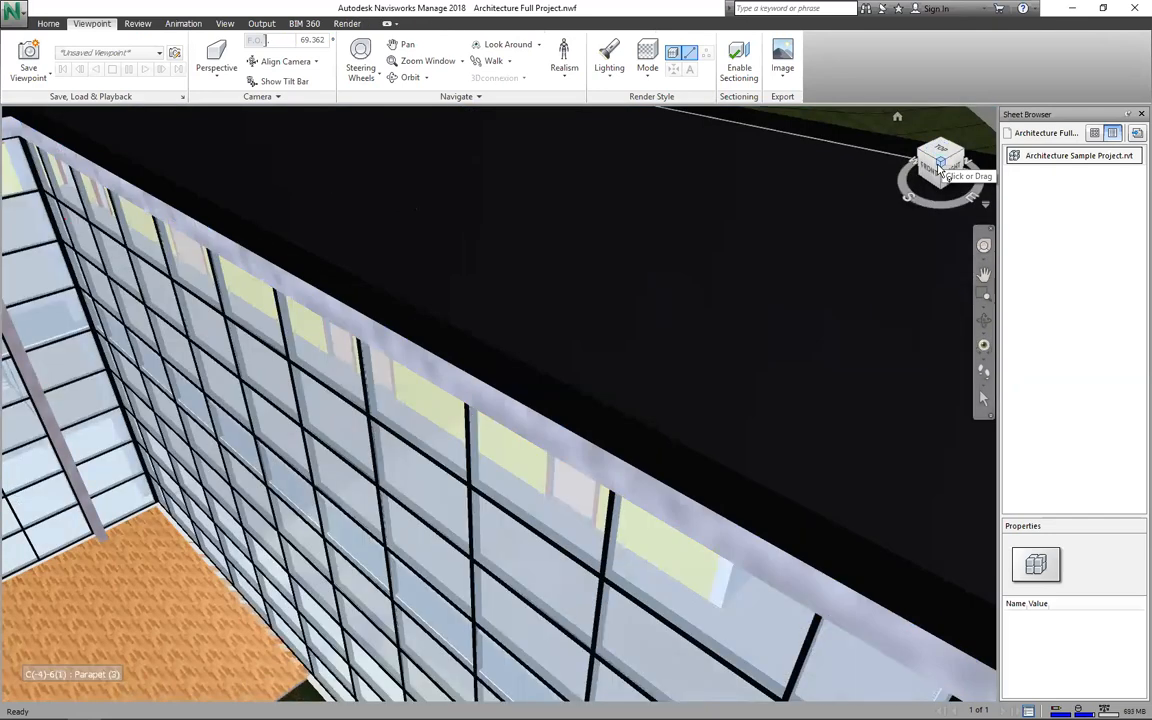
{"action": "left_click", "coordinate": [940, 169]}
{"action": "left_click", "coordinate": [945, 168]}
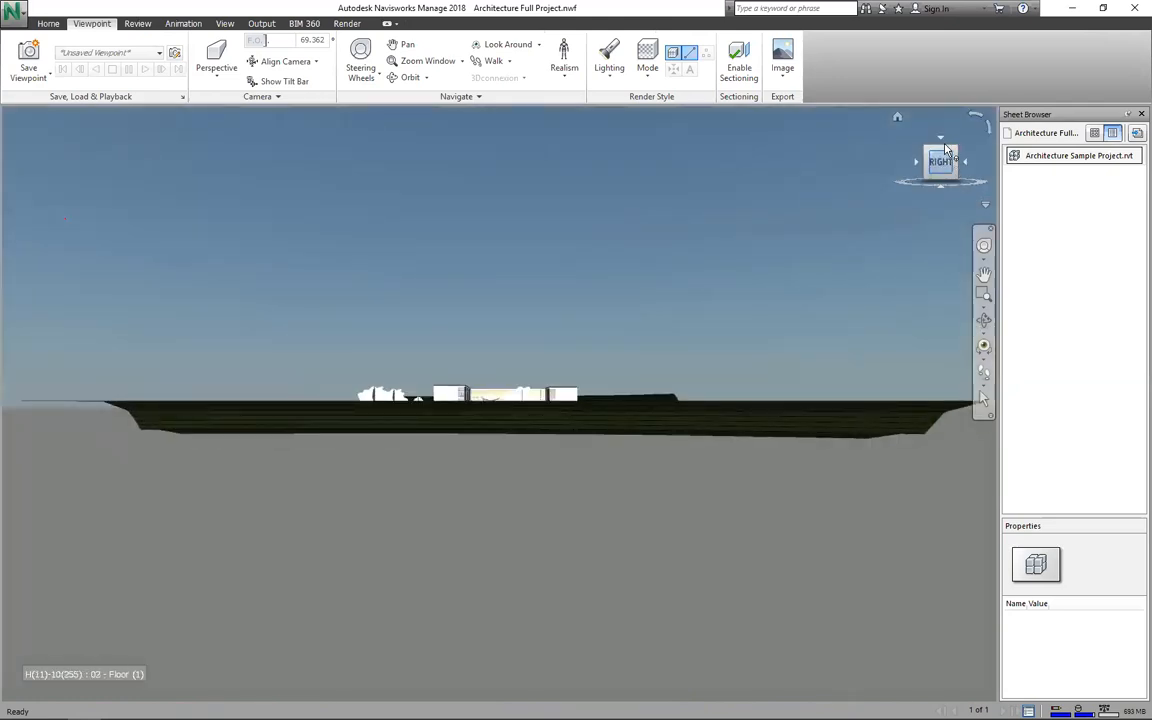
{"action": "left_click", "coordinate": [945, 143]}
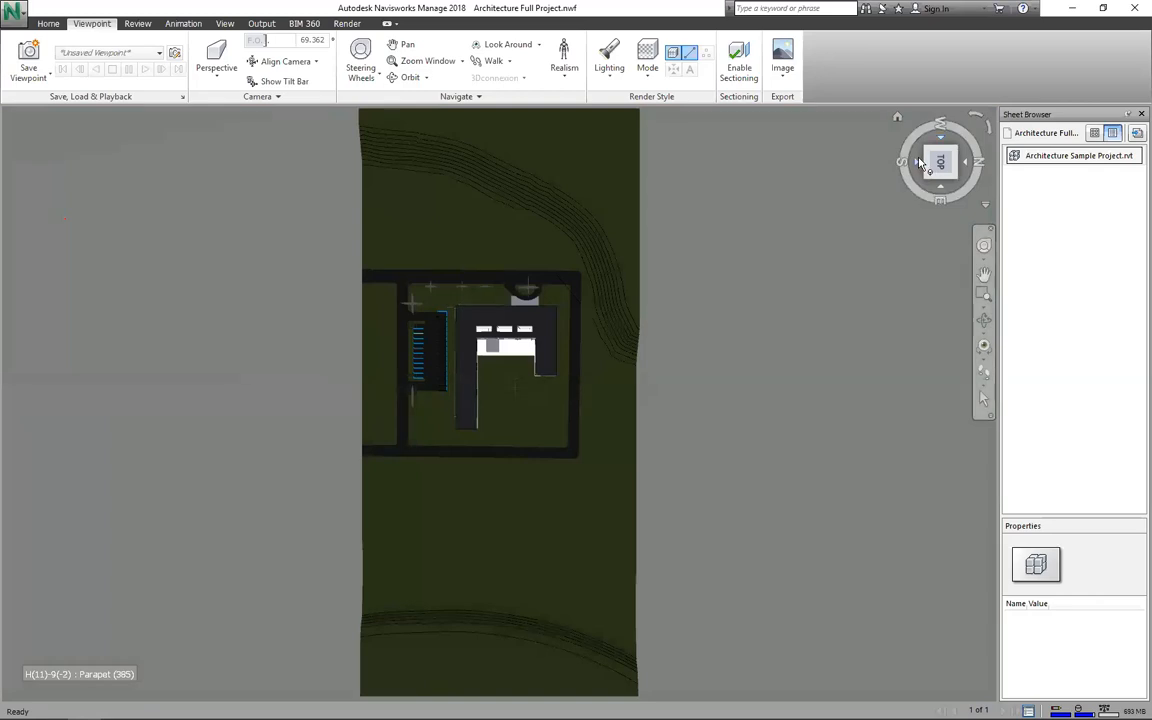
{"action": "left_click", "coordinate": [921, 163]}
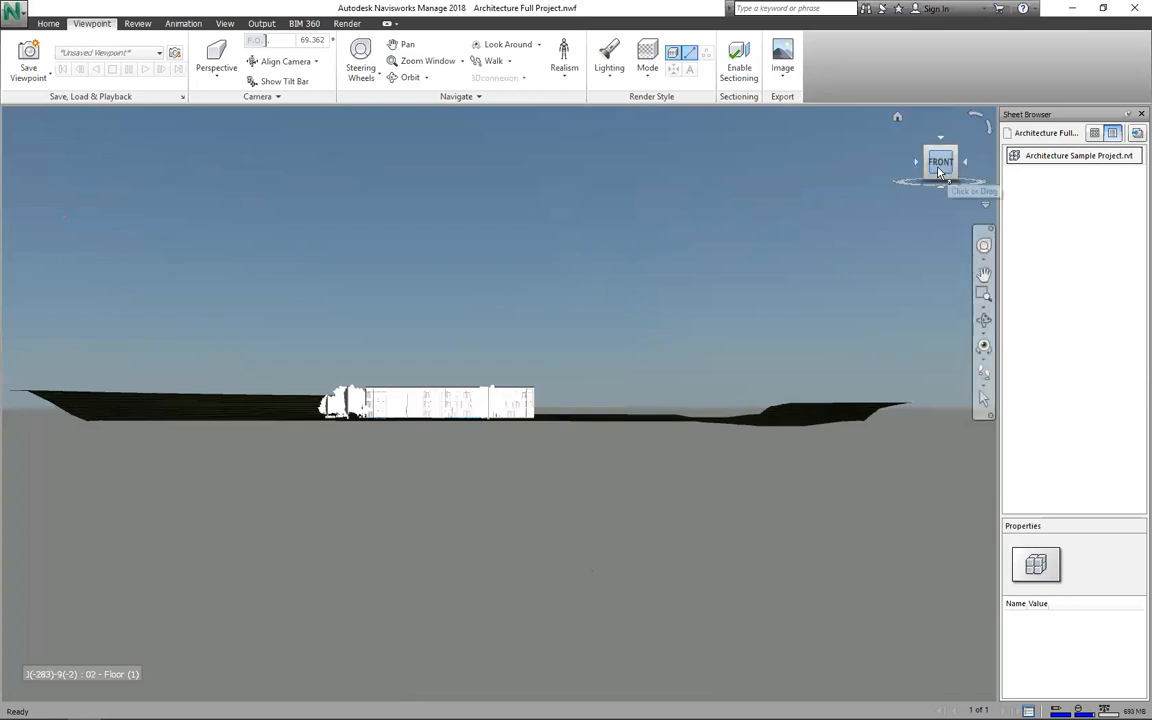
{"action": "left_click", "coordinate": [983, 319]}
Step: Orbit to an oblique aerial angle and zoom into the courtyard between the three-storey wings
{"action": "left_click_drag", "start_coordinate": [306, 455], "coordinate": [508, 403]}
{"action": "scroll", "coordinate": [508, 403], "scroll_direction": "up", "scroll_amount": 5}
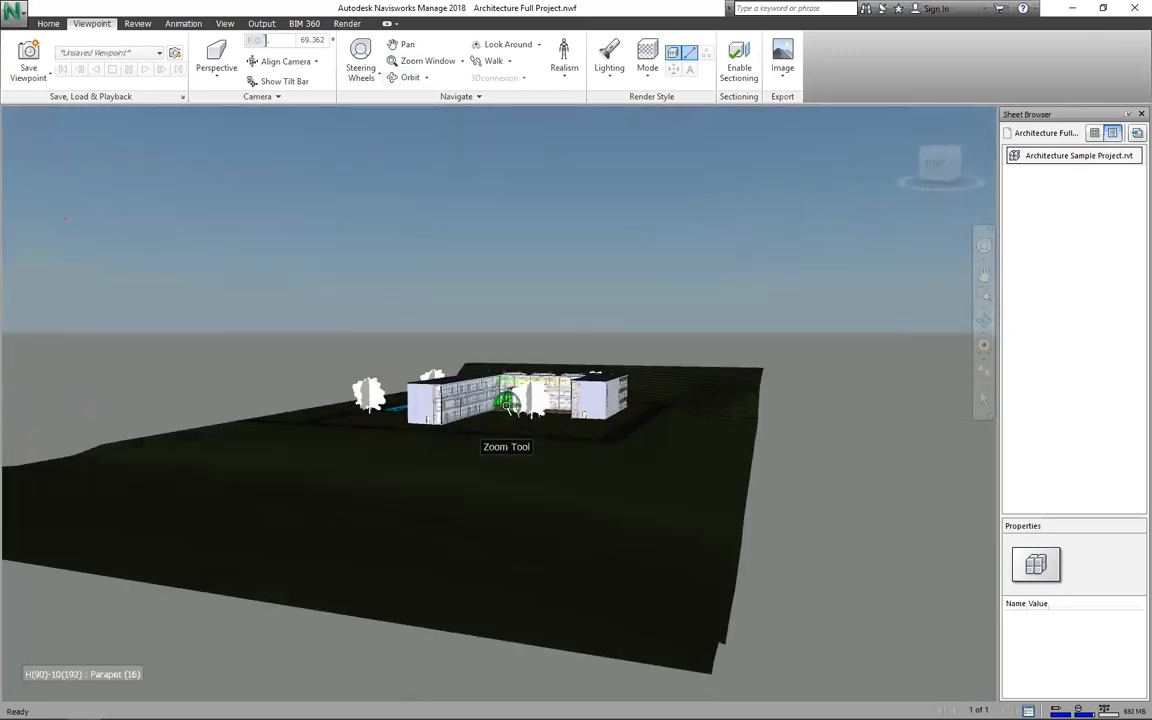
{"action": "scroll", "coordinate": [514, 398], "scroll_direction": "up", "scroll_amount": 1}
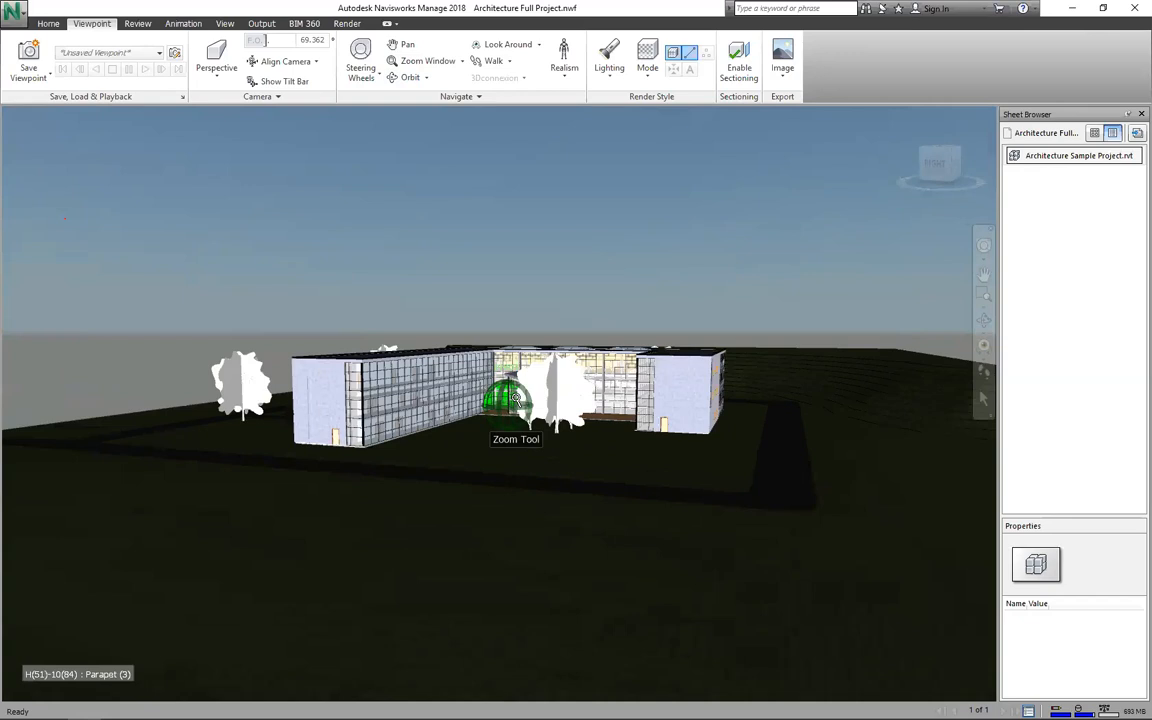
{"action": "scroll", "coordinate": [514, 398], "scroll_direction": "up", "scroll_amount": 5}
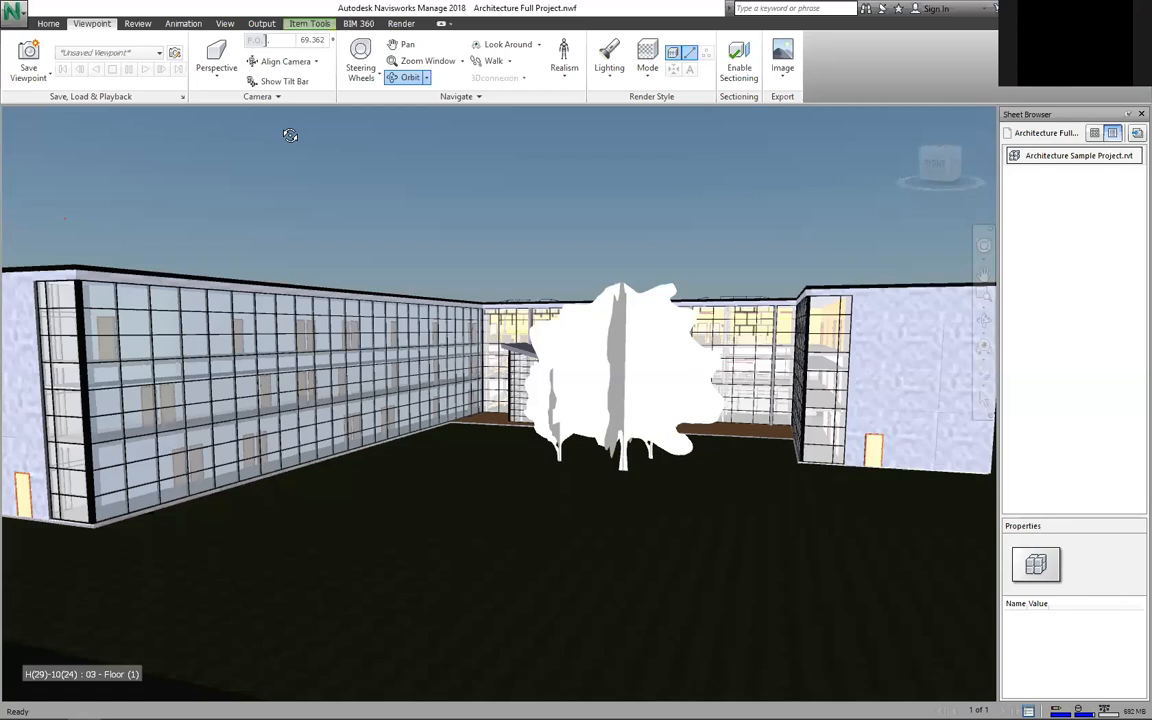
Step: Open the courtyard tree's context menu, zoom slightly toward the far corner, and deselect everything
{"action": "right_click", "coordinate": [554, 312]}
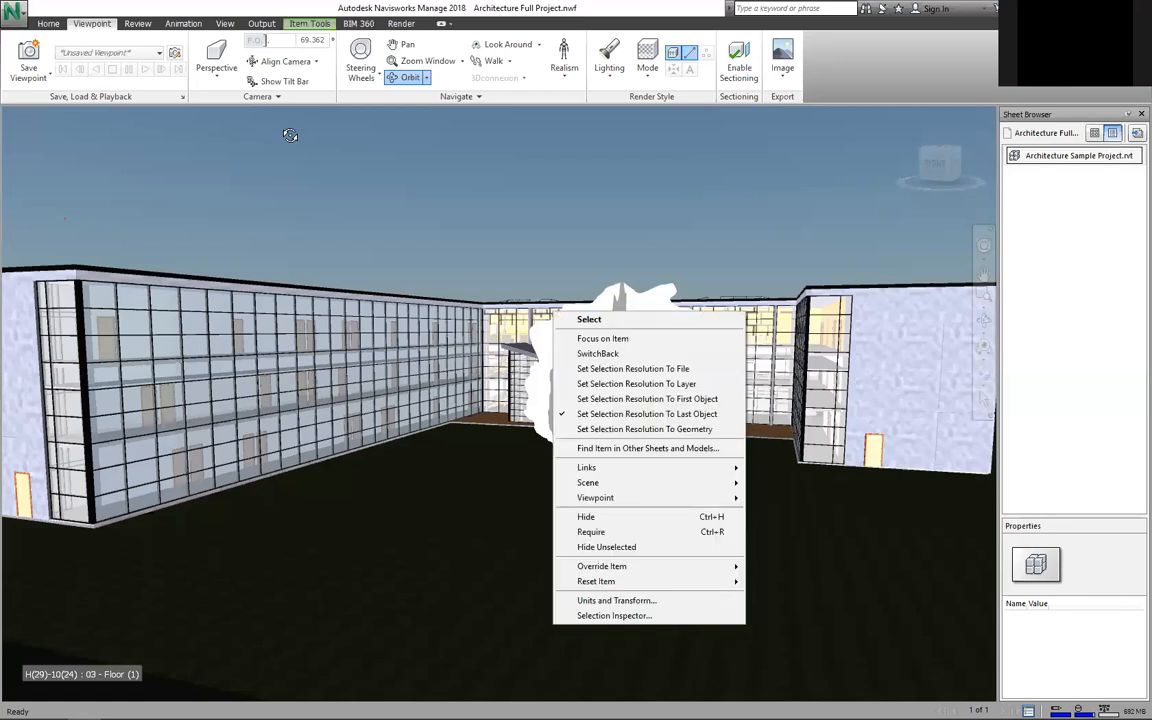
{"action": "scroll", "coordinate": [496, 290], "scroll_direction": "up", "scroll_amount": 2}
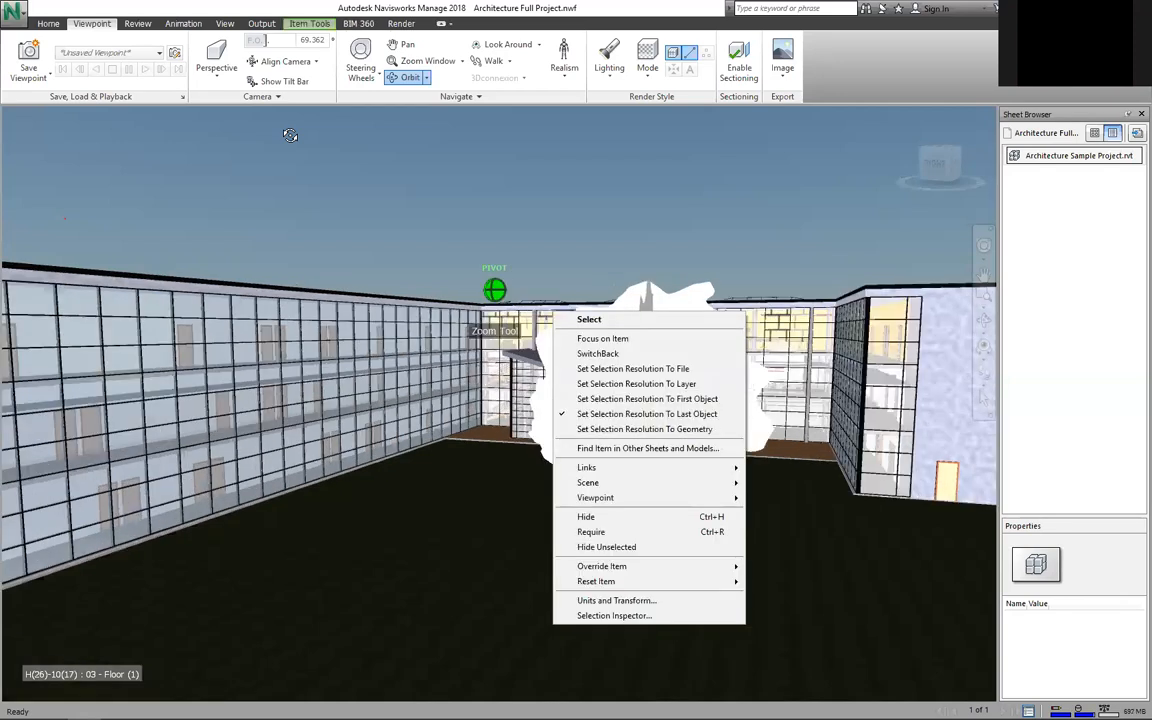
{"action": "key", "text": "Escape"}
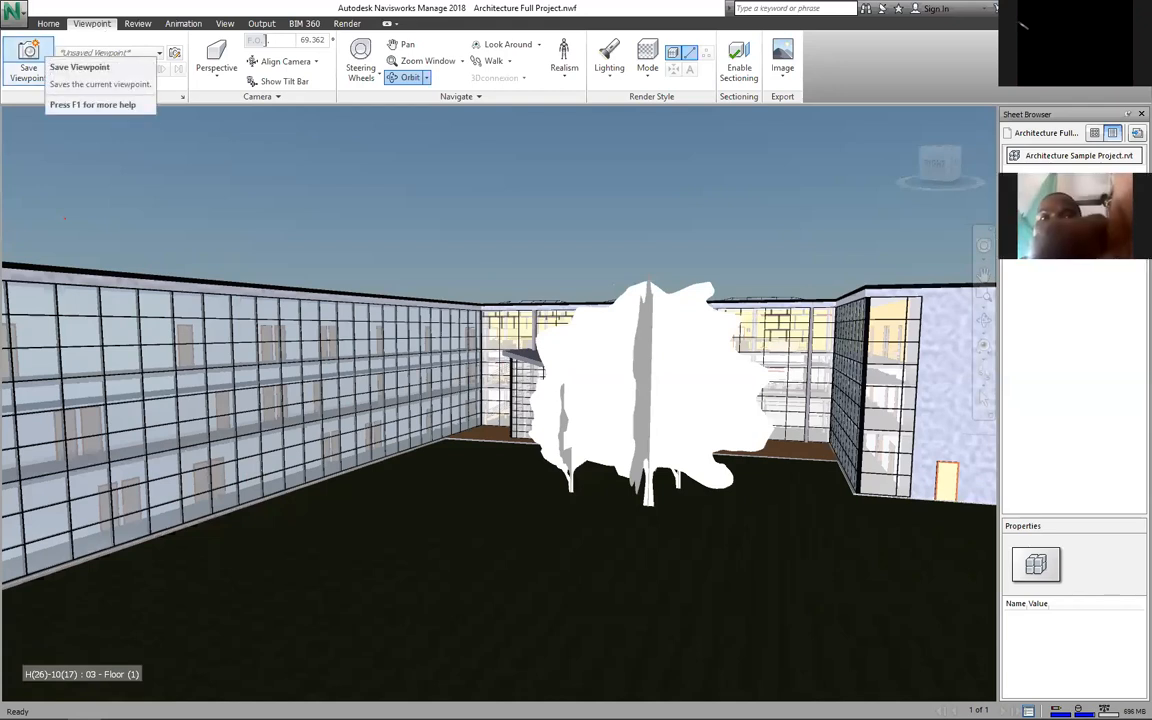
Step: Save the courtyard view as 'Front view' and the orbited side elevation as 'Left view'
{"action": "left_click", "coordinate": [44, 60]}
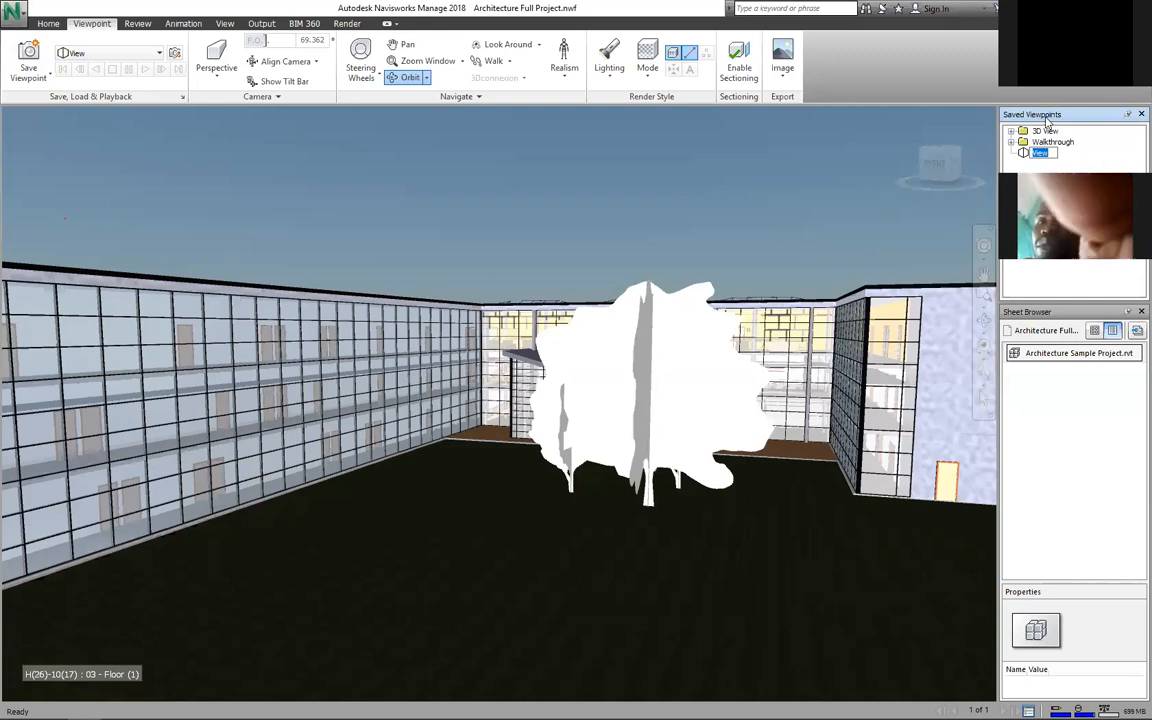
{"action": "type", "text": "Front view"}
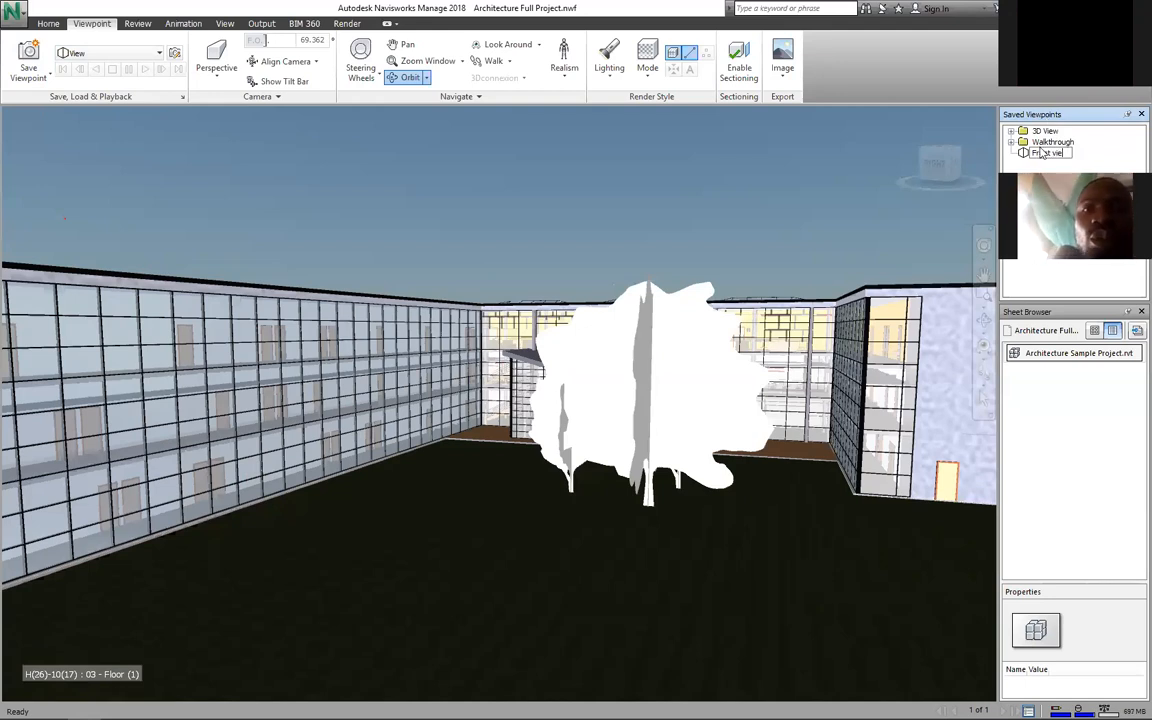
{"action": "key", "text": "Return"}
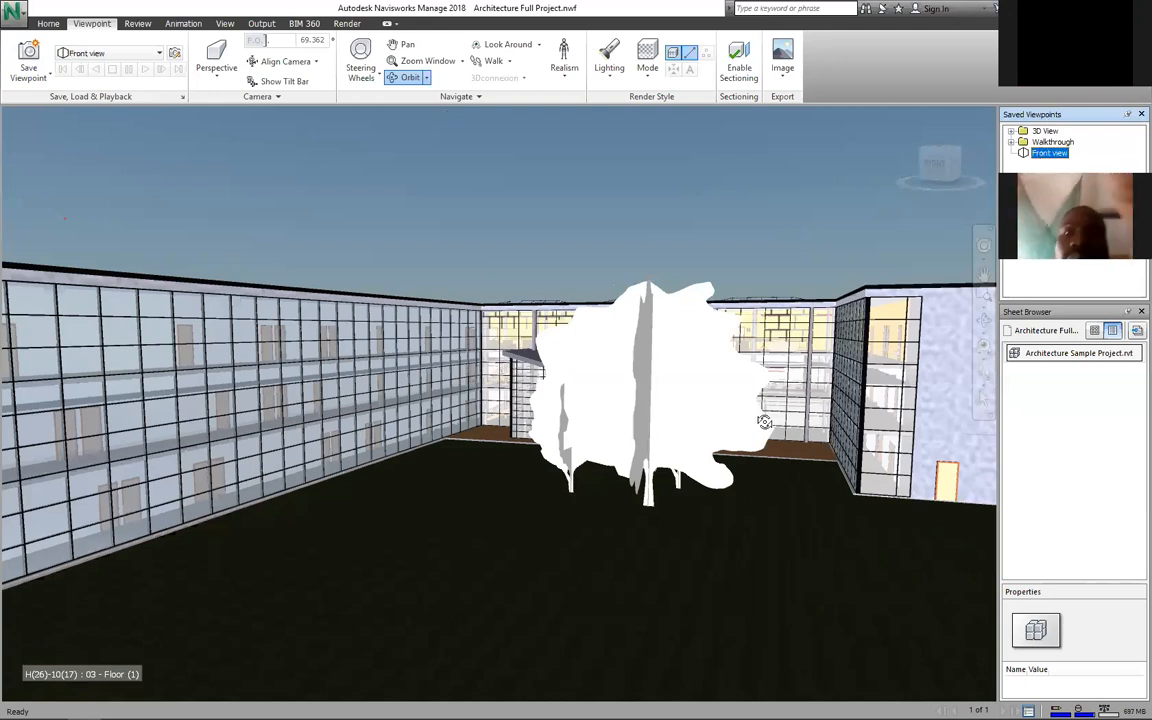
{"action": "left_click_drag", "start_coordinate": [551, 412], "coordinate": [928, 201]}
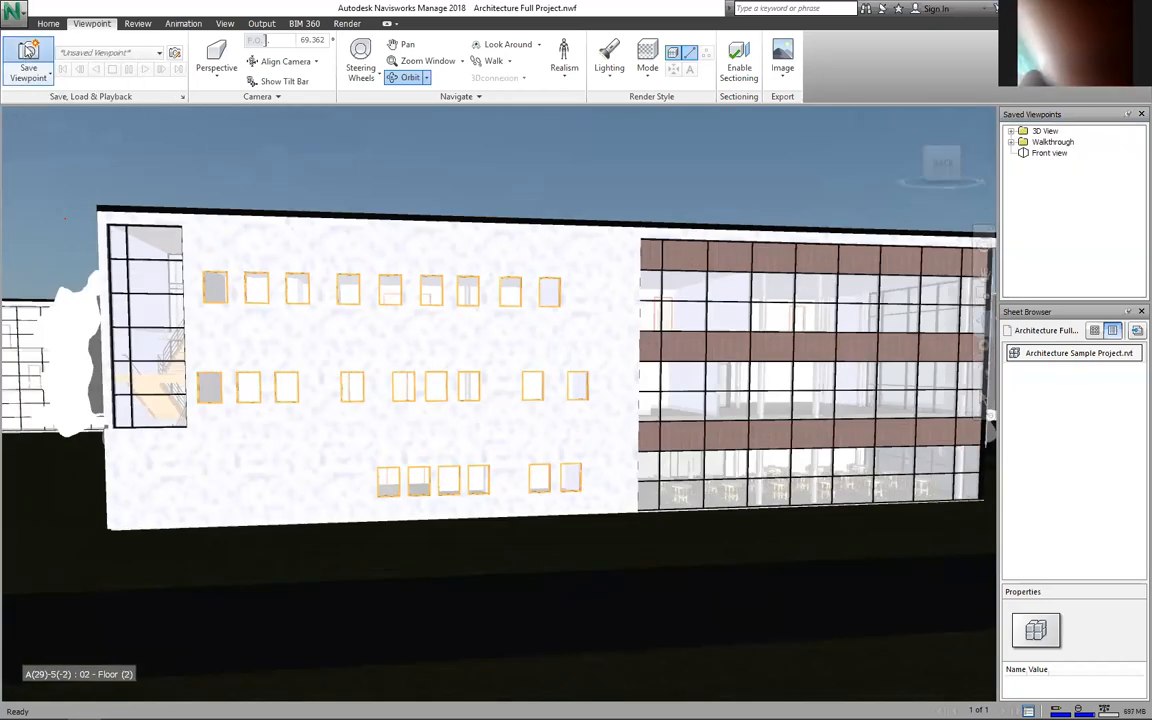
{"action": "left_click", "coordinate": [28, 52]}
{"action": "type", "text": "Left view"}
{"action": "key", "text": "Return"}
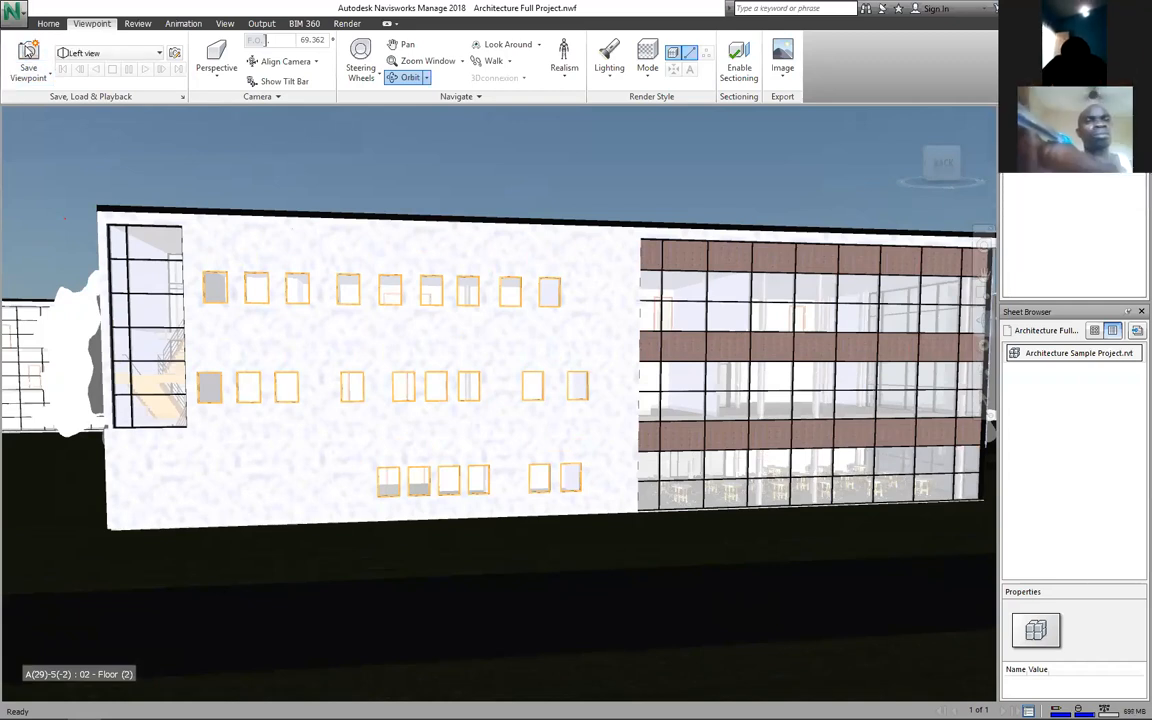
Step: Step through the saved viewpoints, finishing on Front view
{"action": "left_click", "coordinate": [958, 149]}
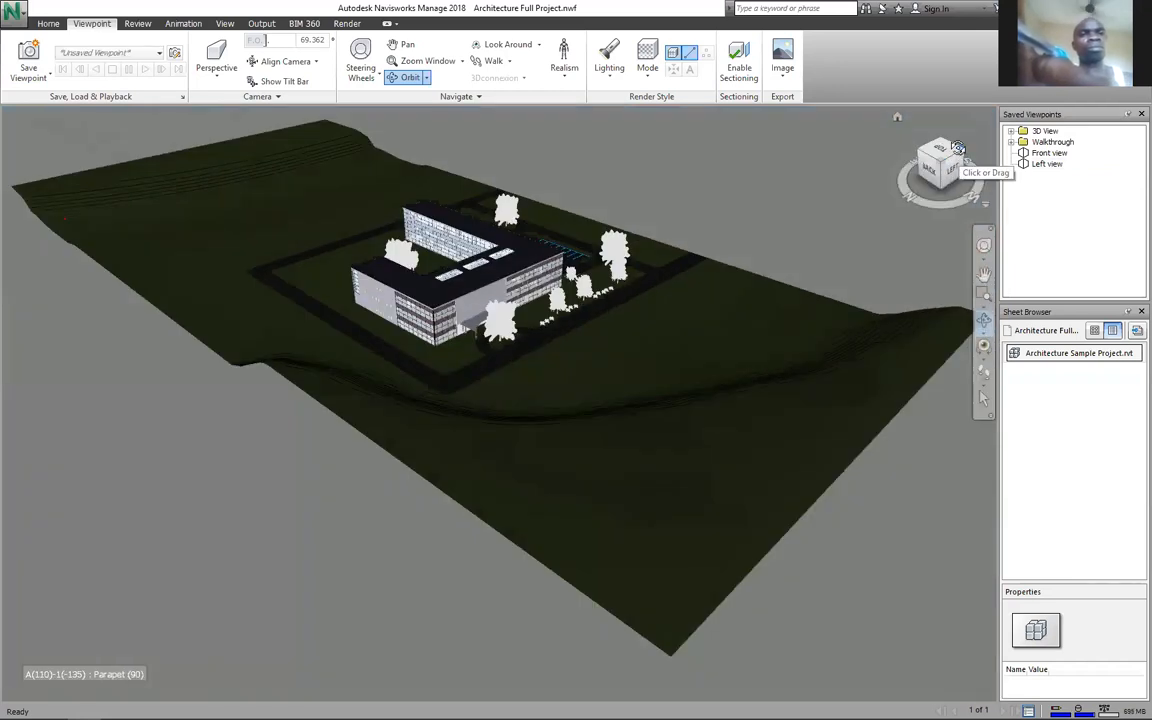
{"action": "left_click", "coordinate": [1046, 153]}
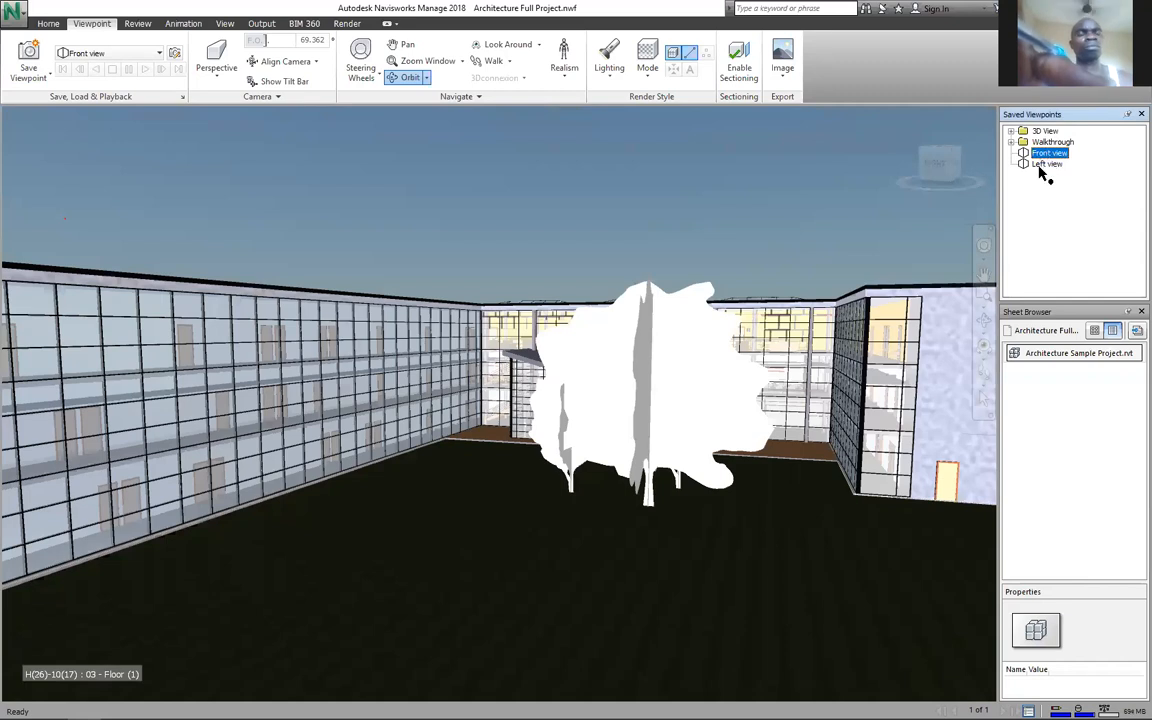
{"action": "left_click_drag", "start_coordinate": [1040, 164], "coordinate": [1040, 165]}
{"action": "left_click", "coordinate": [1041, 165]}
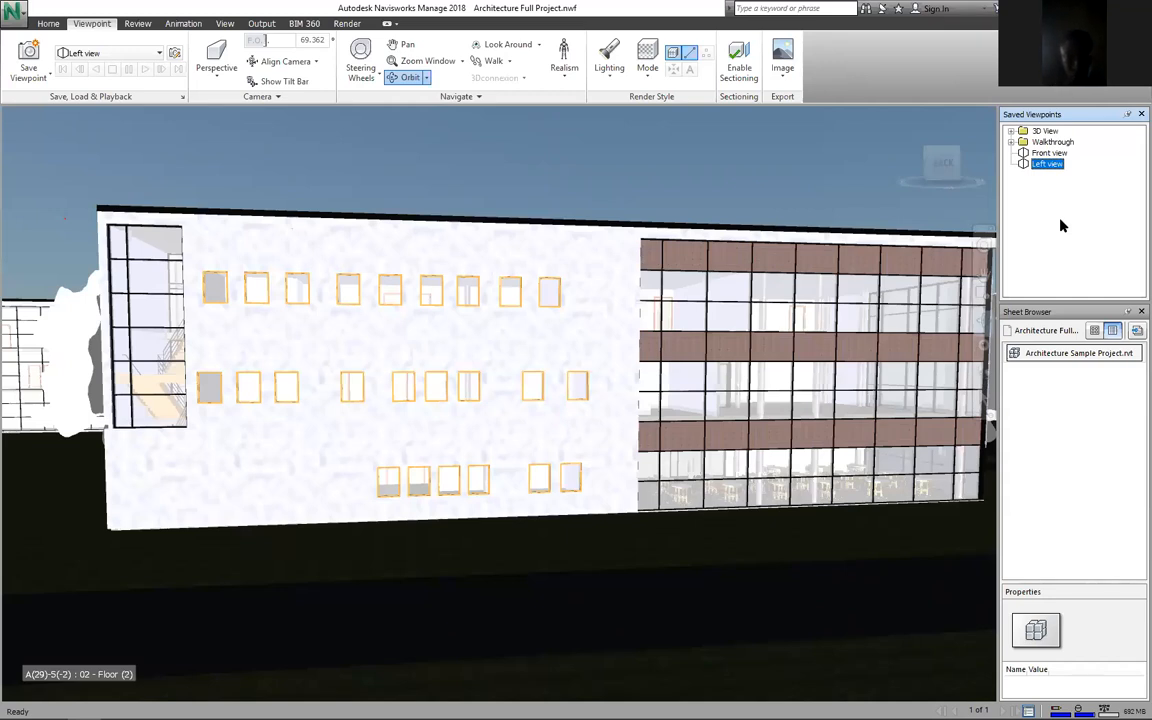
{"action": "left_click", "coordinate": [1045, 151]}
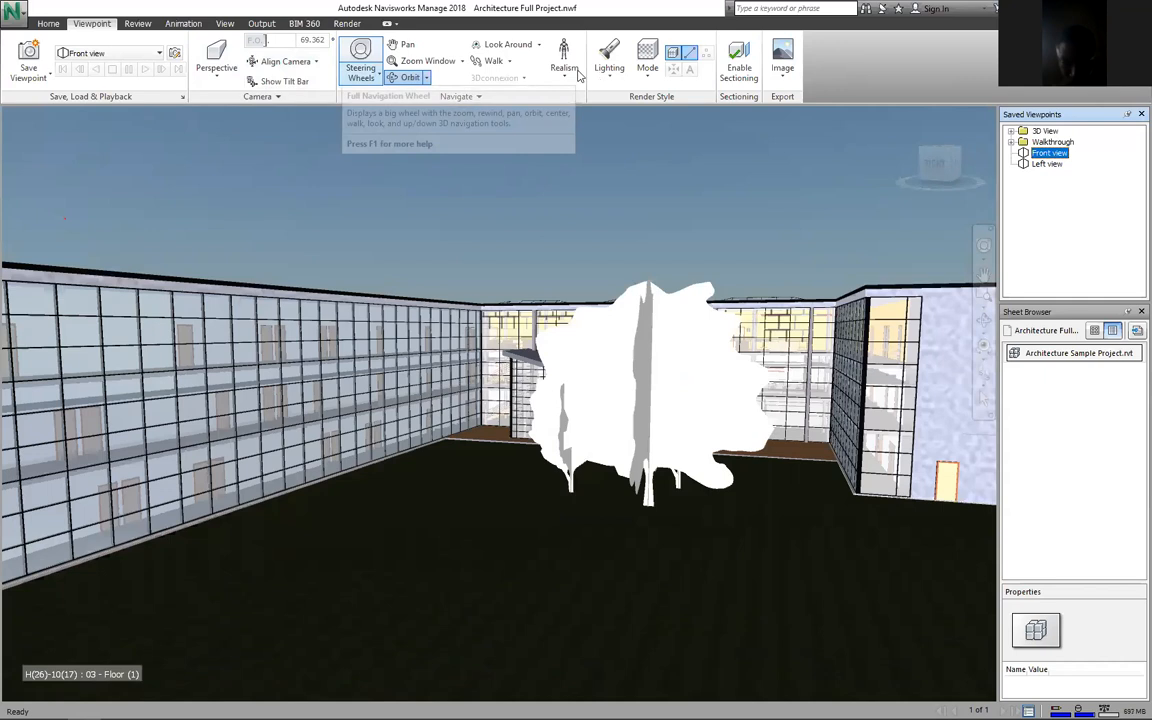
Step: Cycle the render style through Shaded, Wireframe and Hidden Line, returning to Full Render
{"action": "left_click", "coordinate": [648, 78]}
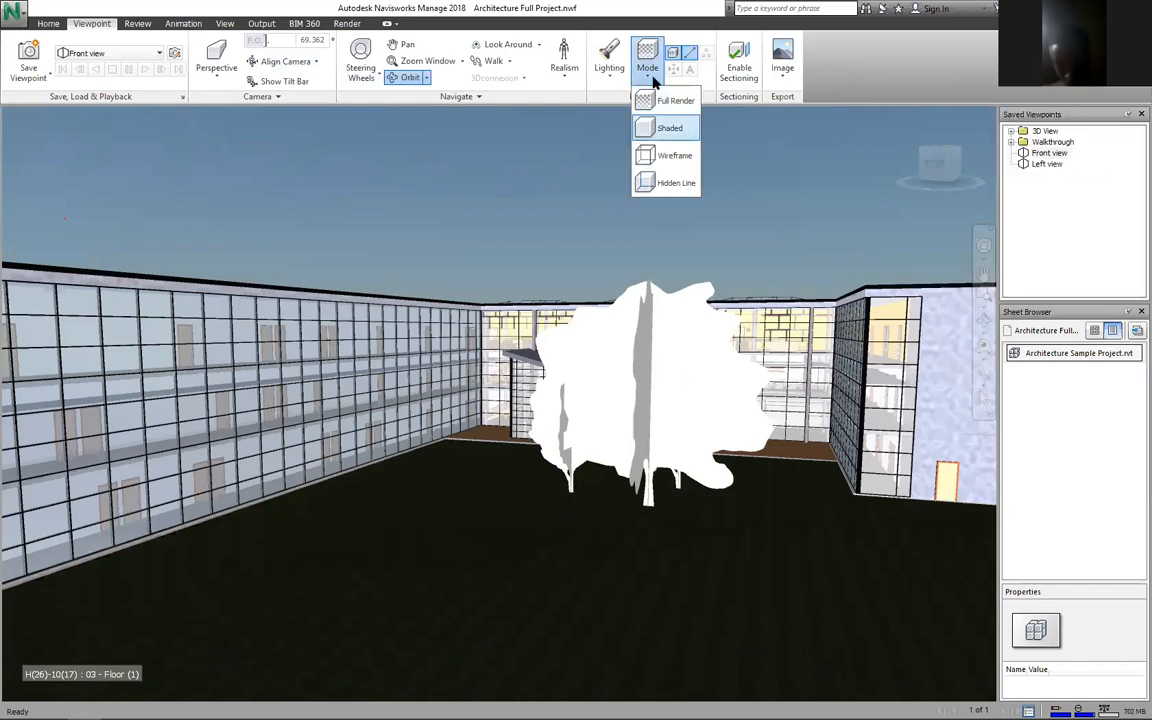
{"action": "left_click", "coordinate": [669, 128]}
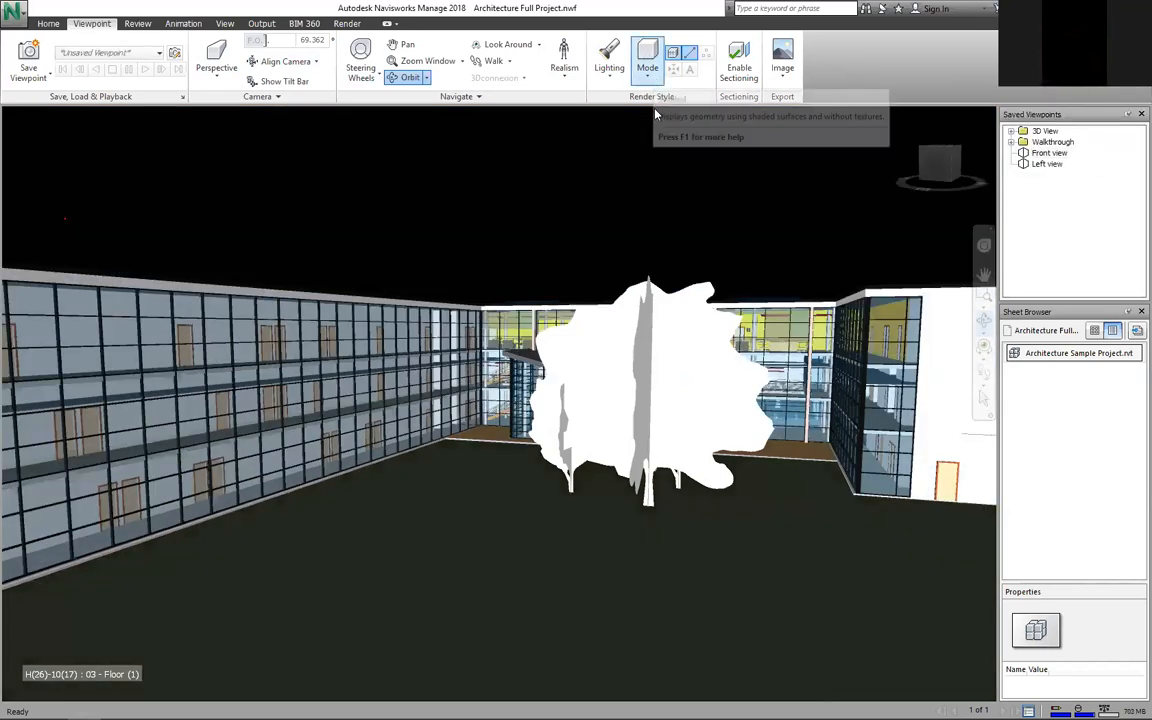
{"action": "left_click", "coordinate": [649, 76]}
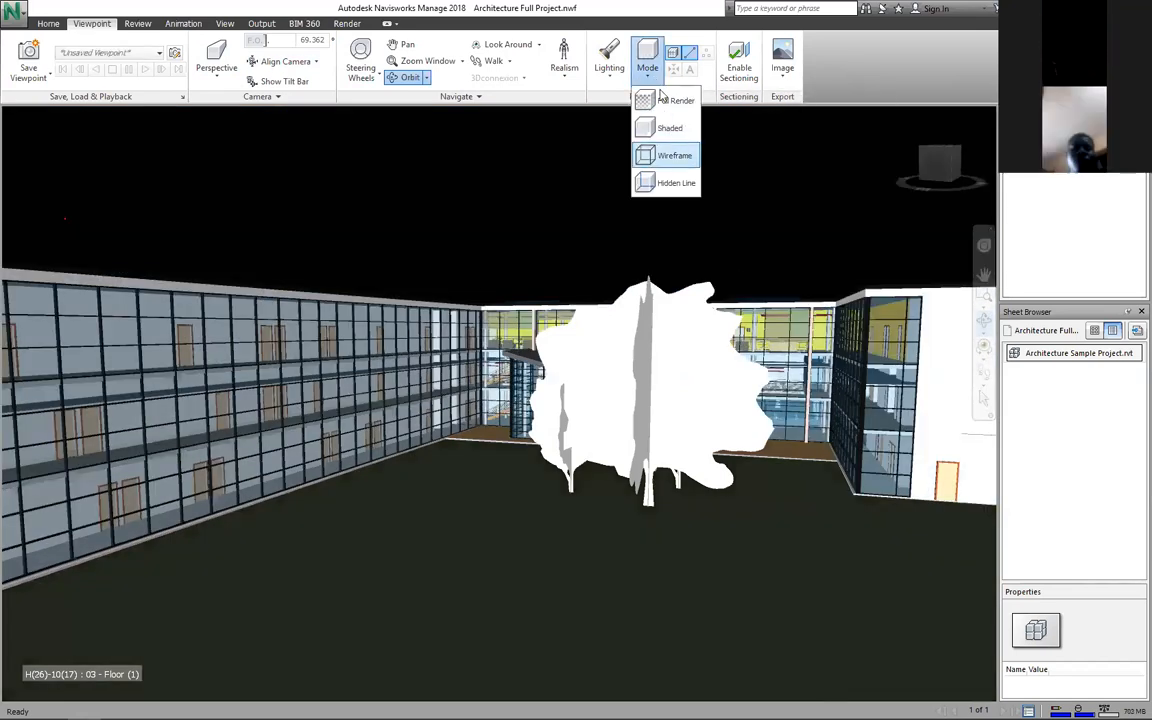
{"action": "left_click", "coordinate": [674, 155]}
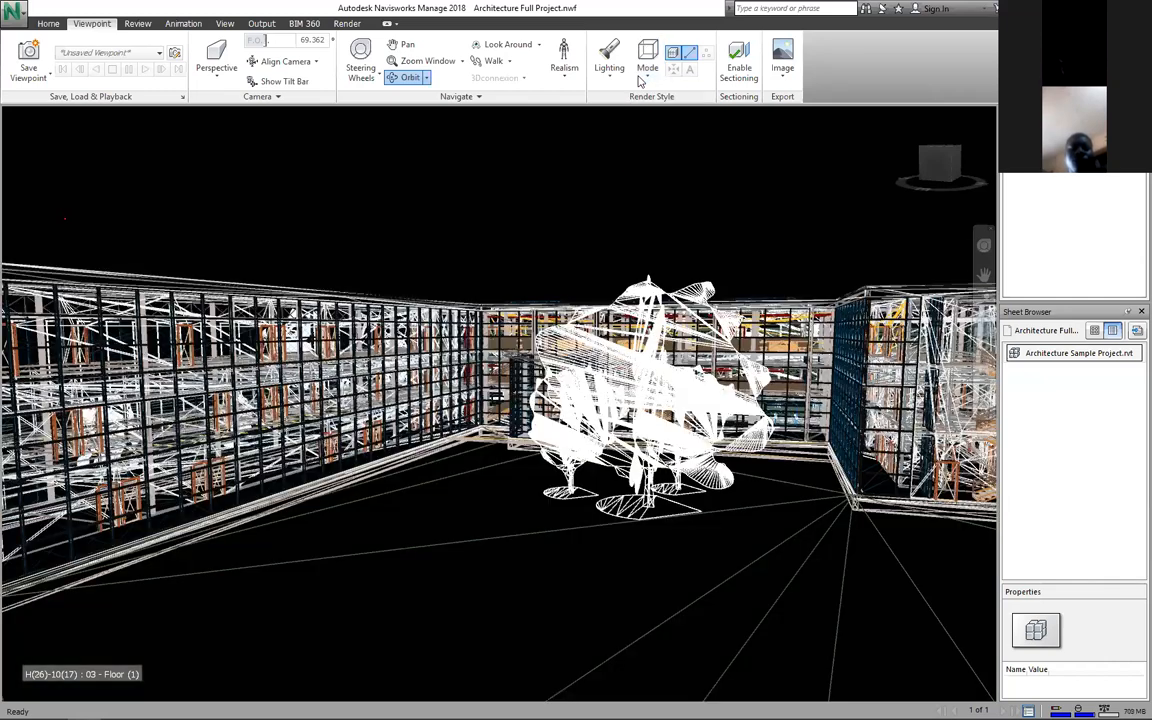
{"action": "left_click", "coordinate": [645, 76]}
{"action": "left_click", "coordinate": [672, 170]}
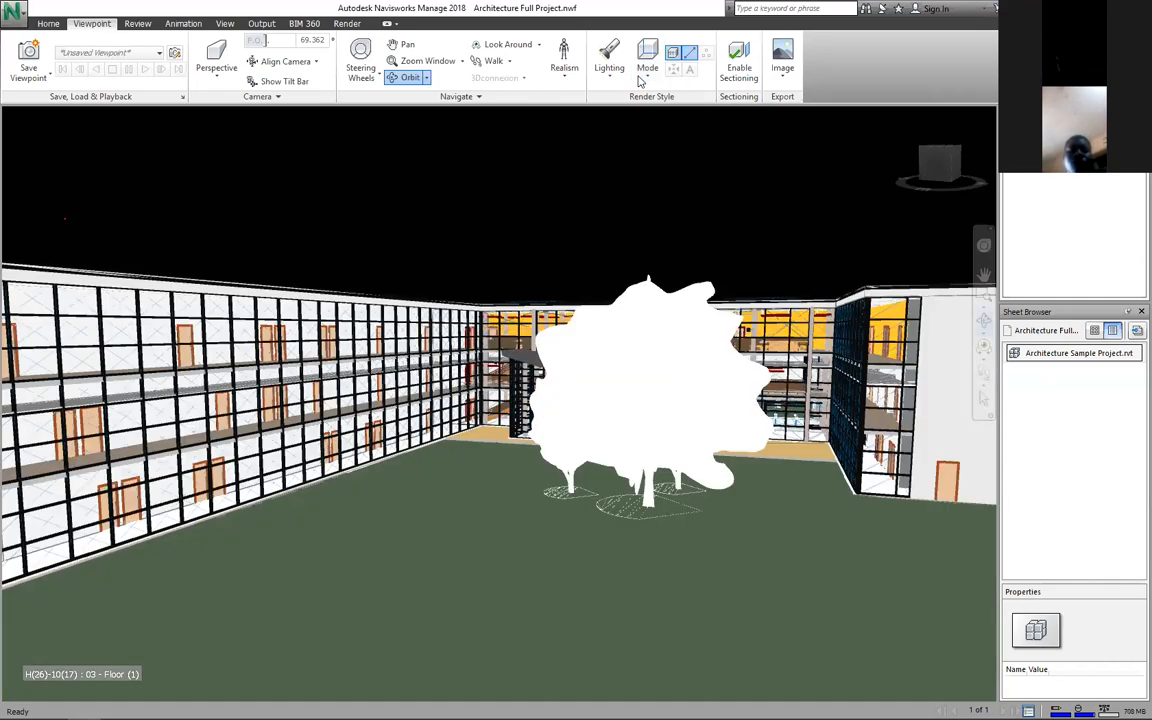
{"action": "left_click", "coordinate": [645, 75]}
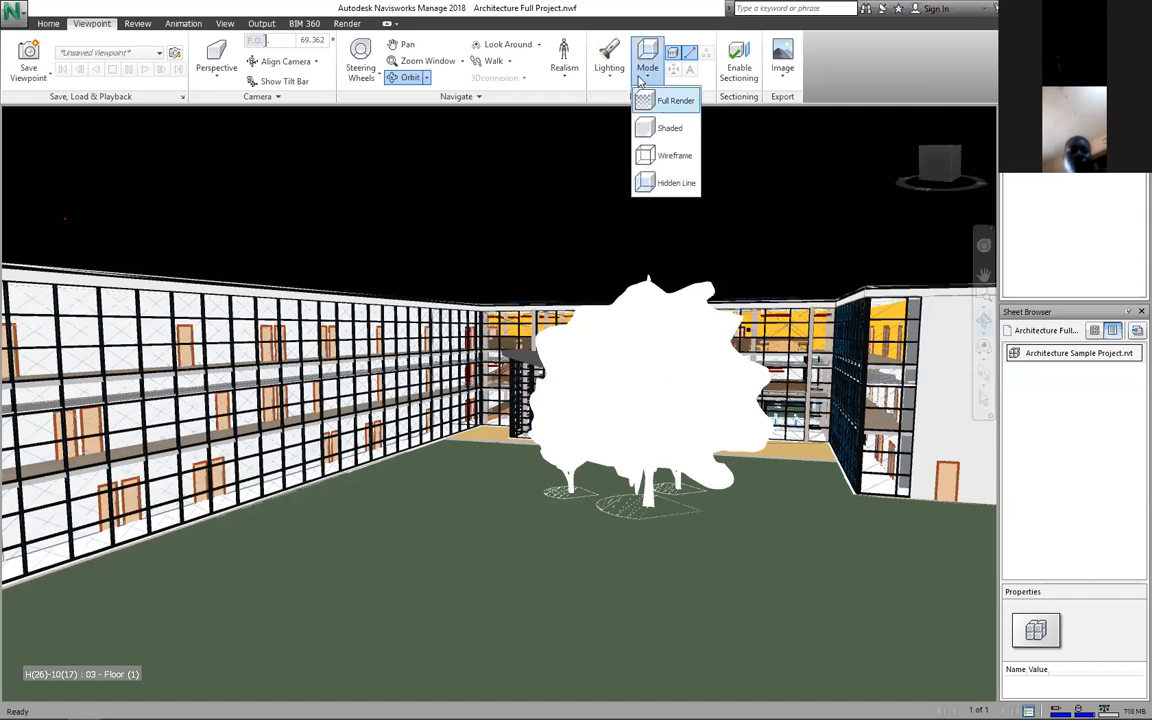
{"action": "left_click", "coordinate": [662, 101]}
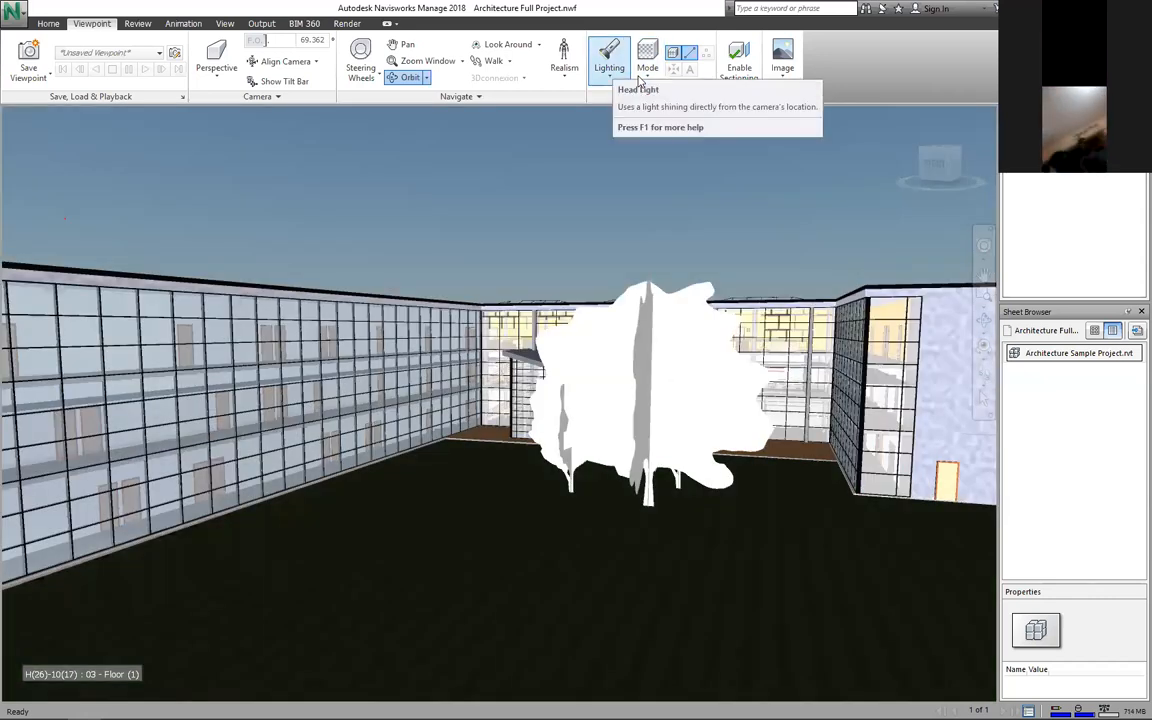
Step: Try Full Lights and No Lights, ending with Scene Lights
{"action": "left_click", "coordinate": [609, 72]}
{"action": "left_click", "coordinate": [622, 98]}
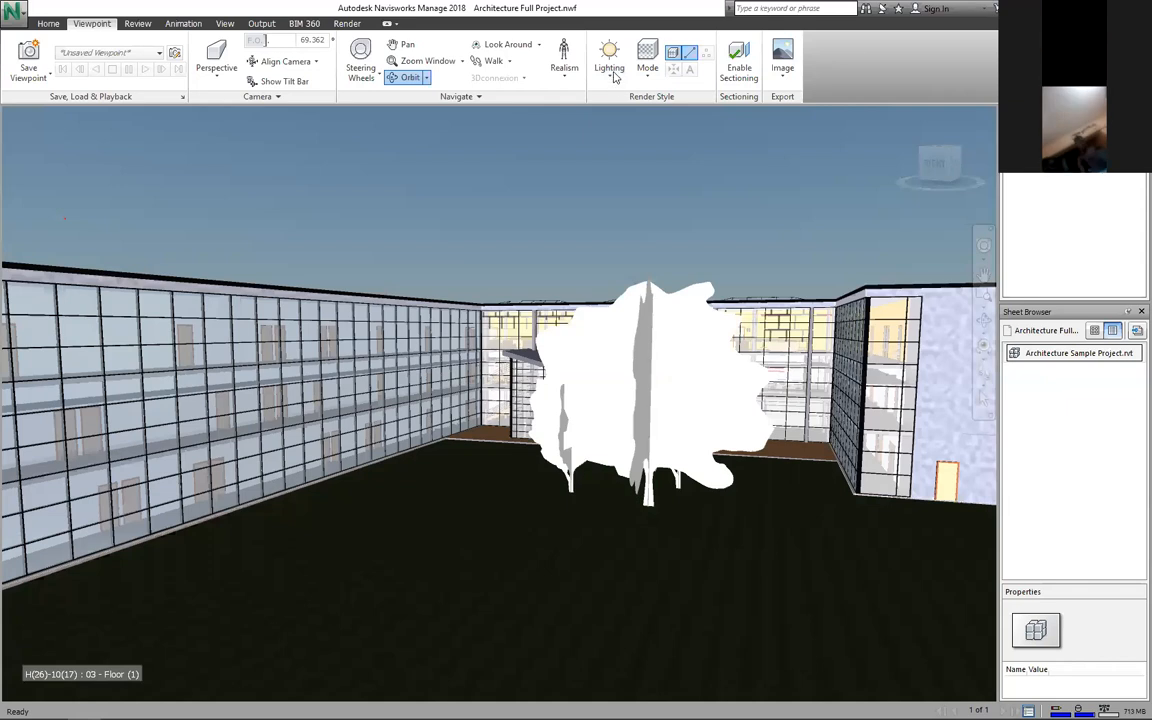
{"action": "left_click", "coordinate": [612, 80]}
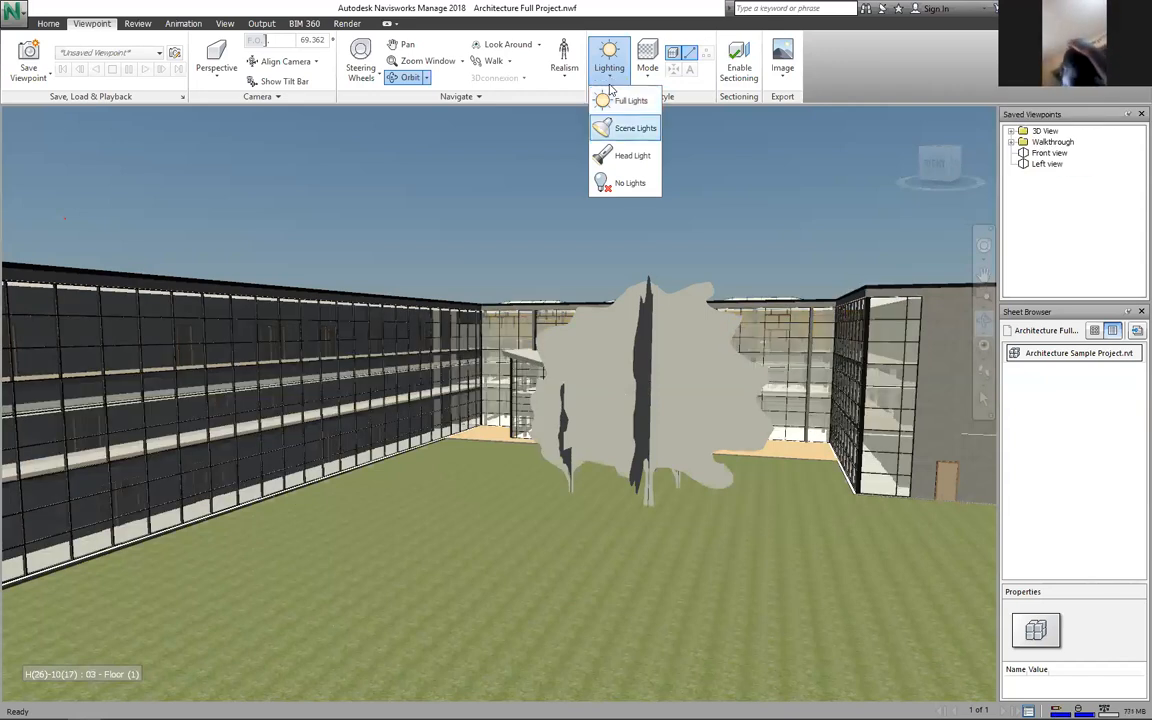
{"action": "left_click", "coordinate": [612, 128]}
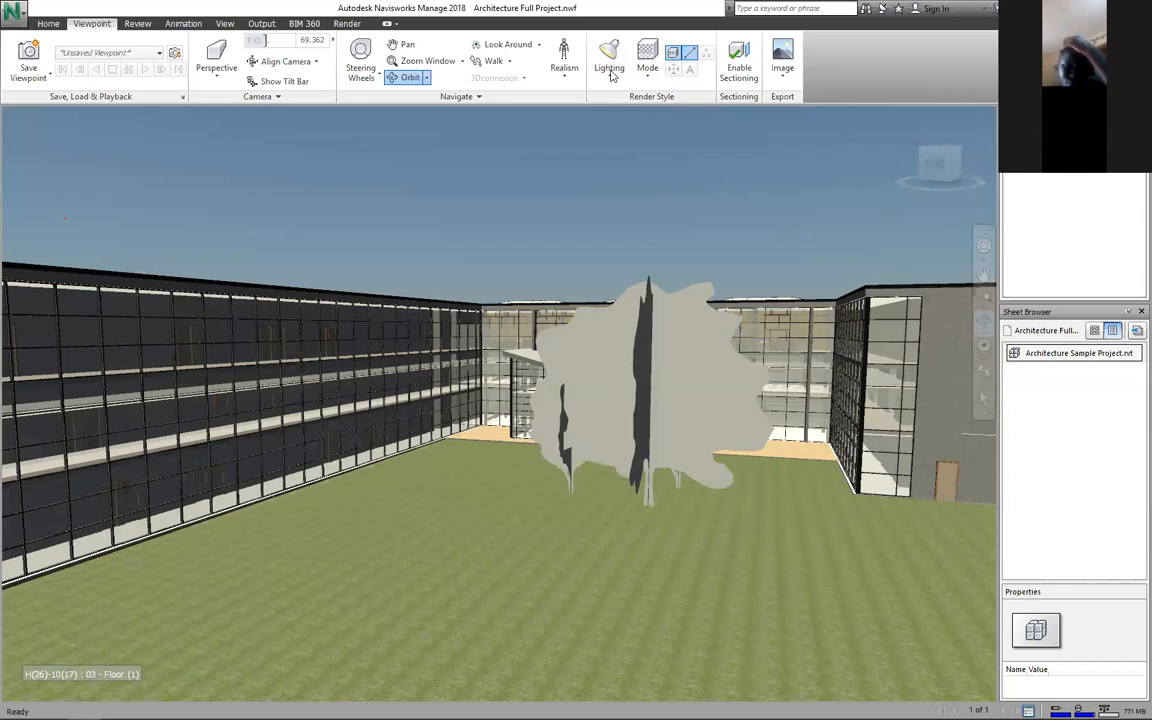
{"action": "left_click", "coordinate": [612, 66]}
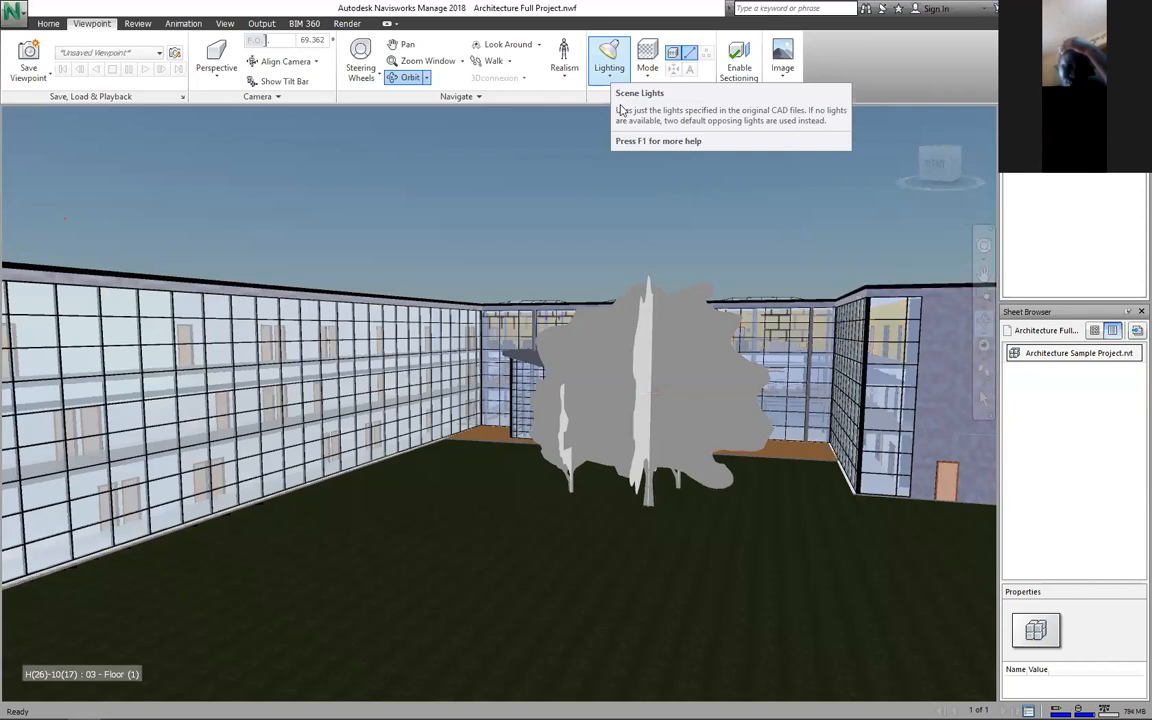
{"action": "left_click", "coordinate": [610, 80]}
{"action": "left_click", "coordinate": [630, 183]}
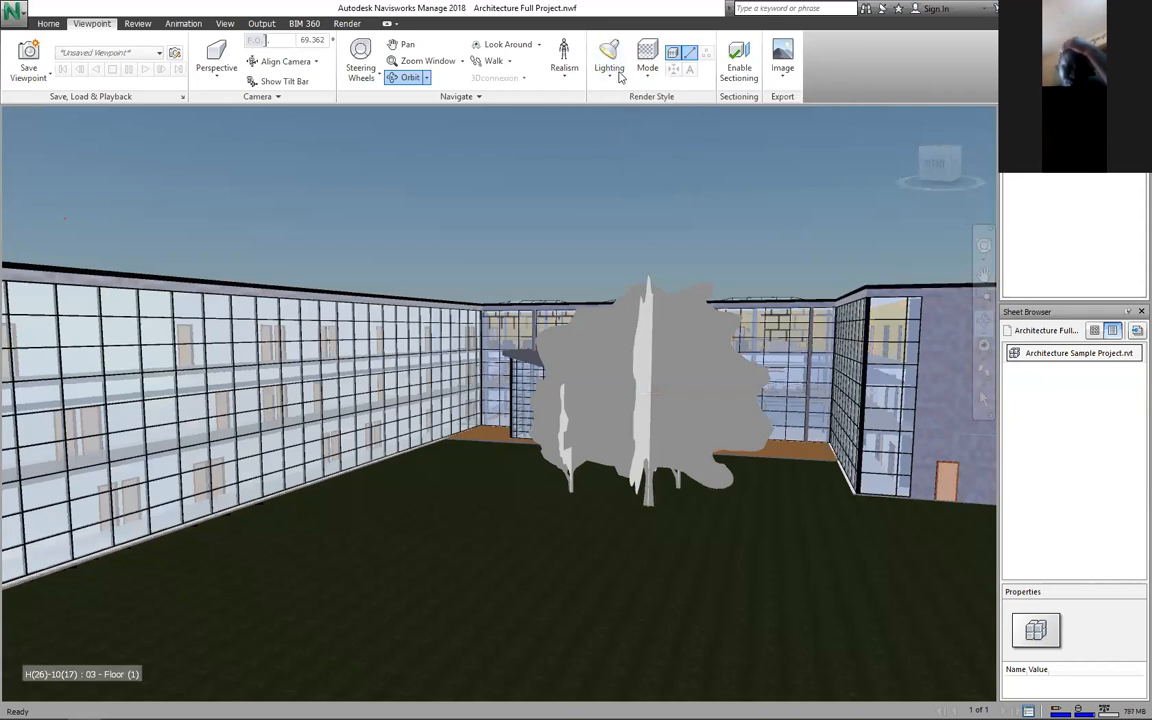
{"action": "left_click", "coordinate": [612, 78]}
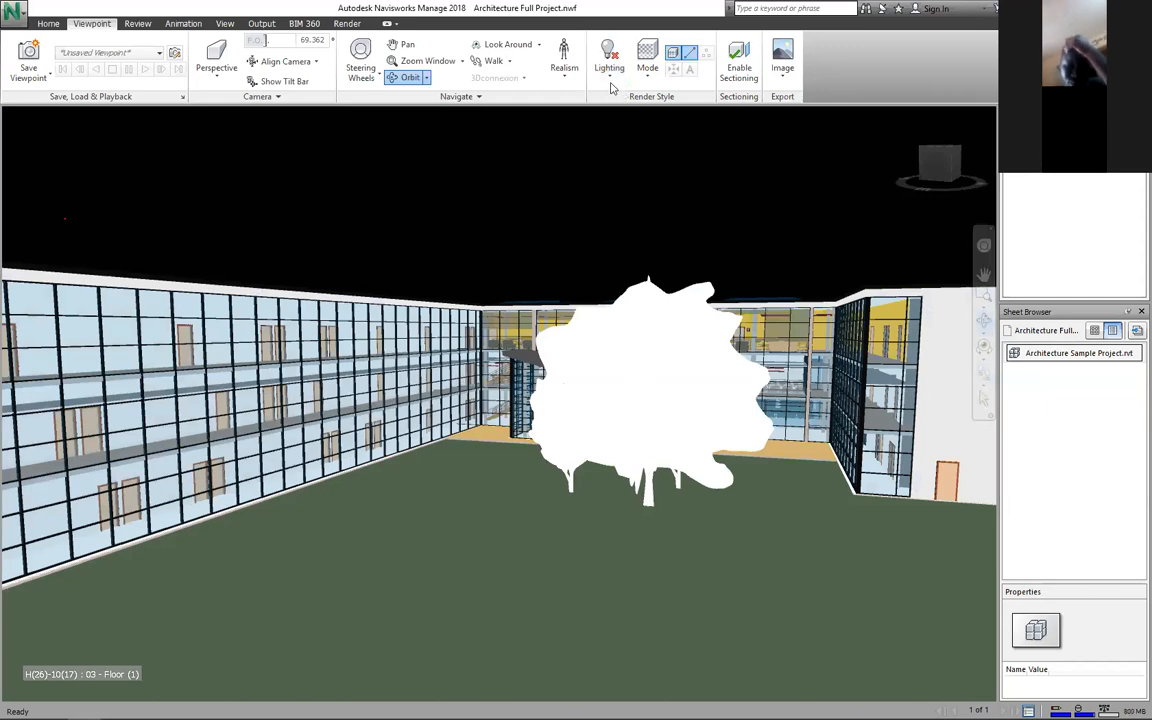
{"action": "left_click", "coordinate": [611, 82]}
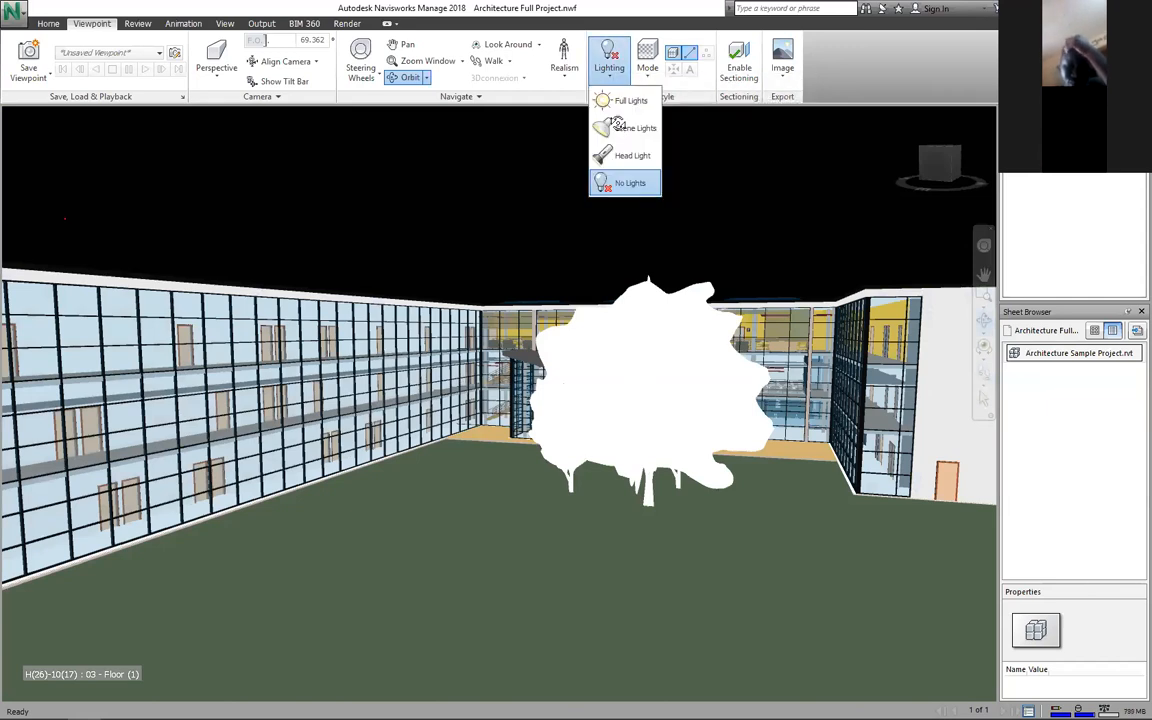
{"action": "left_click", "coordinate": [618, 125]}
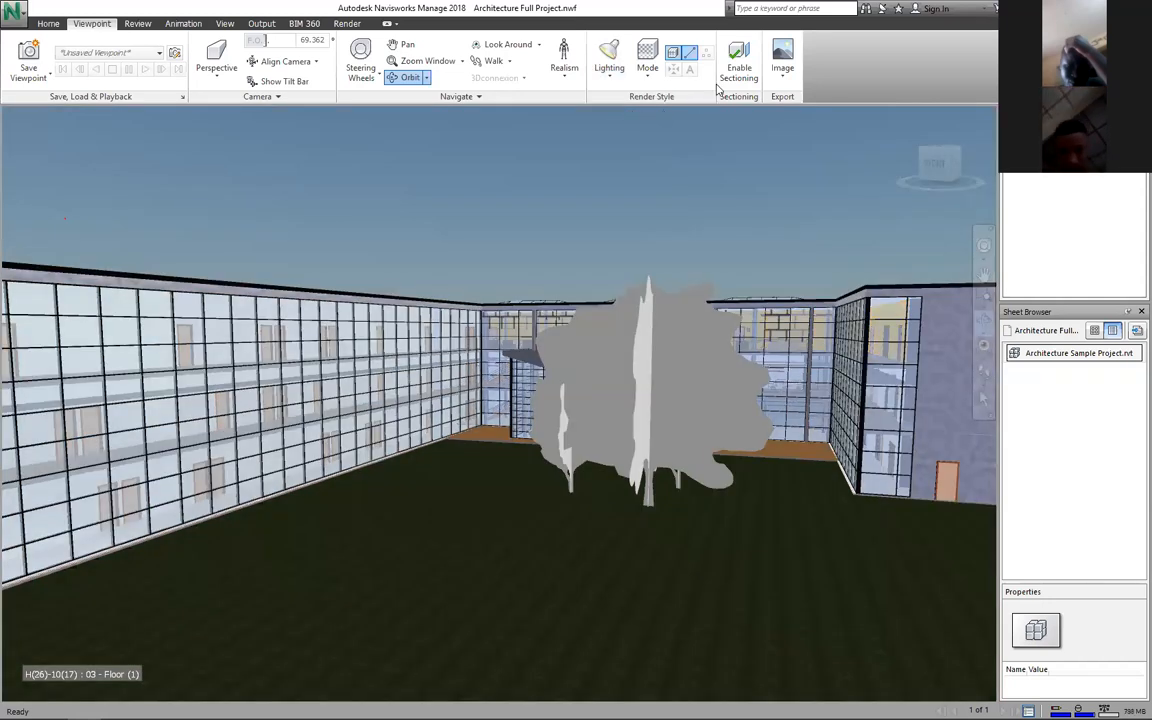
Step: Orbit the top-sectioned school with the ViewCube and zoom out to show the whole building
{"action": "left_click", "coordinate": [929, 170]}
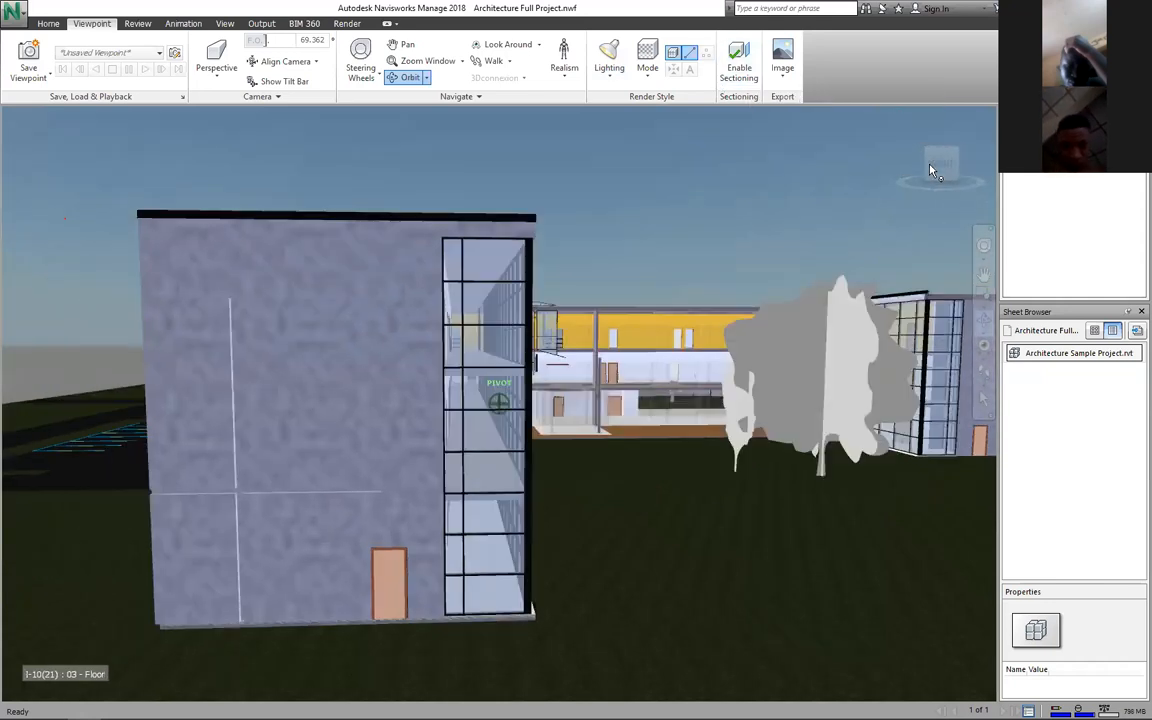
{"action": "middle_click_drag", "start_coordinate": [929, 170], "coordinate": [929, 170], "text": "shift"}
{"action": "scroll", "coordinate": [929, 170], "scroll_direction": "down", "scroll_amount": 2}
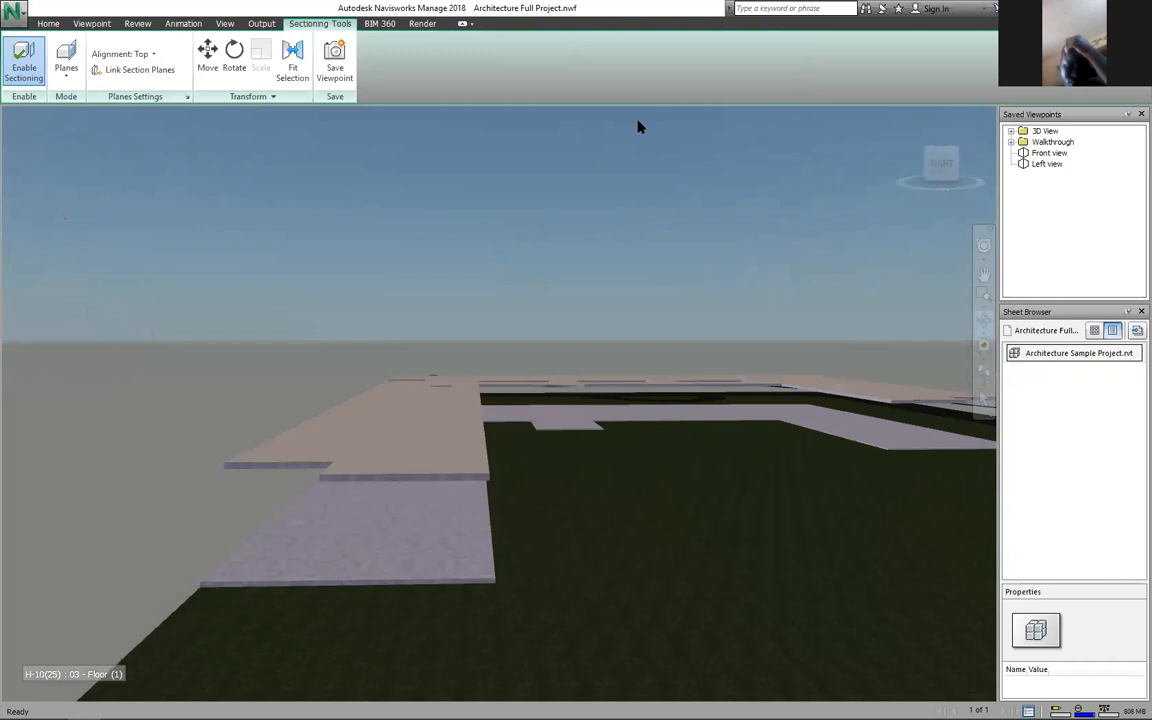
{"action": "scroll", "coordinate": [640, 127], "scroll_direction": "down", "scroll_amount": 4}
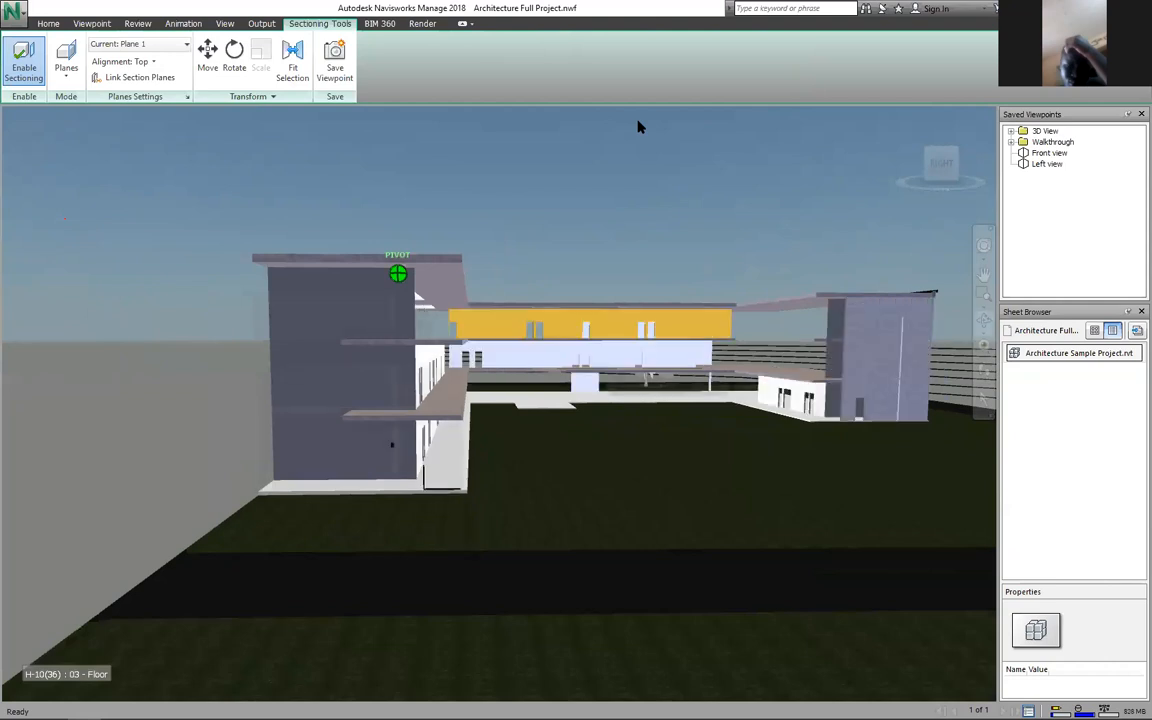
{"action": "scroll", "coordinate": [640, 125], "scroll_direction": "down", "scroll_amount": 3}
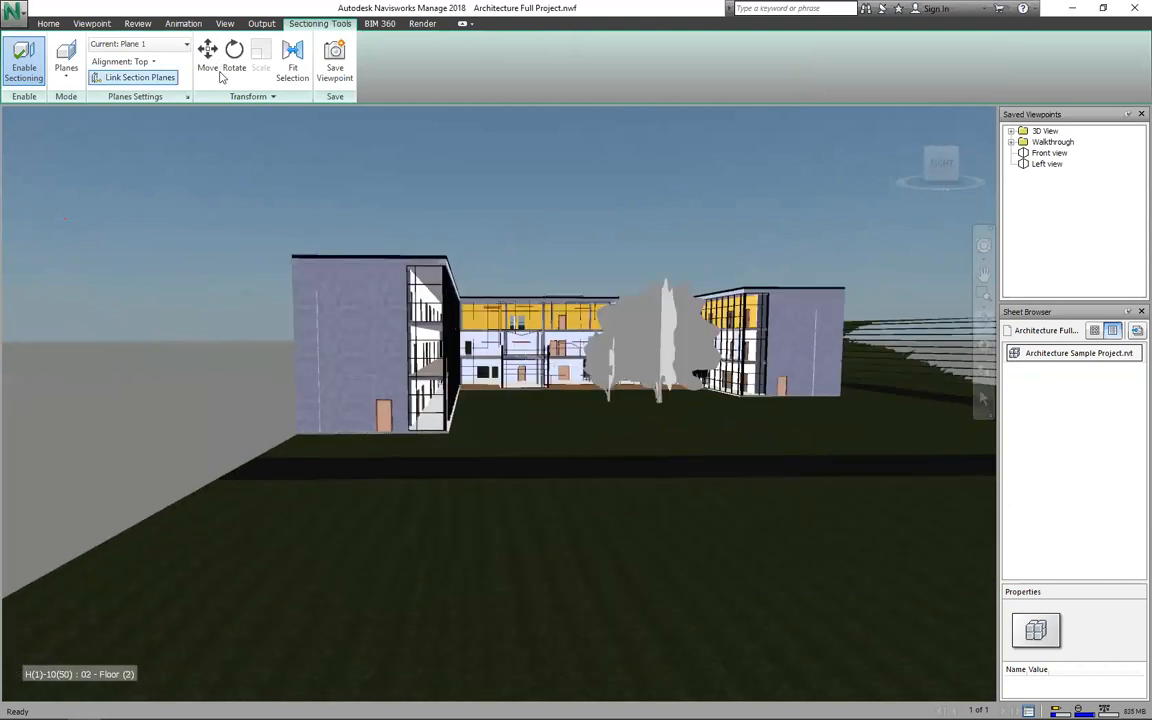
Step: Slide, tilt and raise section Plane 1 with the Move and Rotate gizmos, then undo the tilt back to Top alignment
{"action": "left_click", "coordinate": [209, 58]}
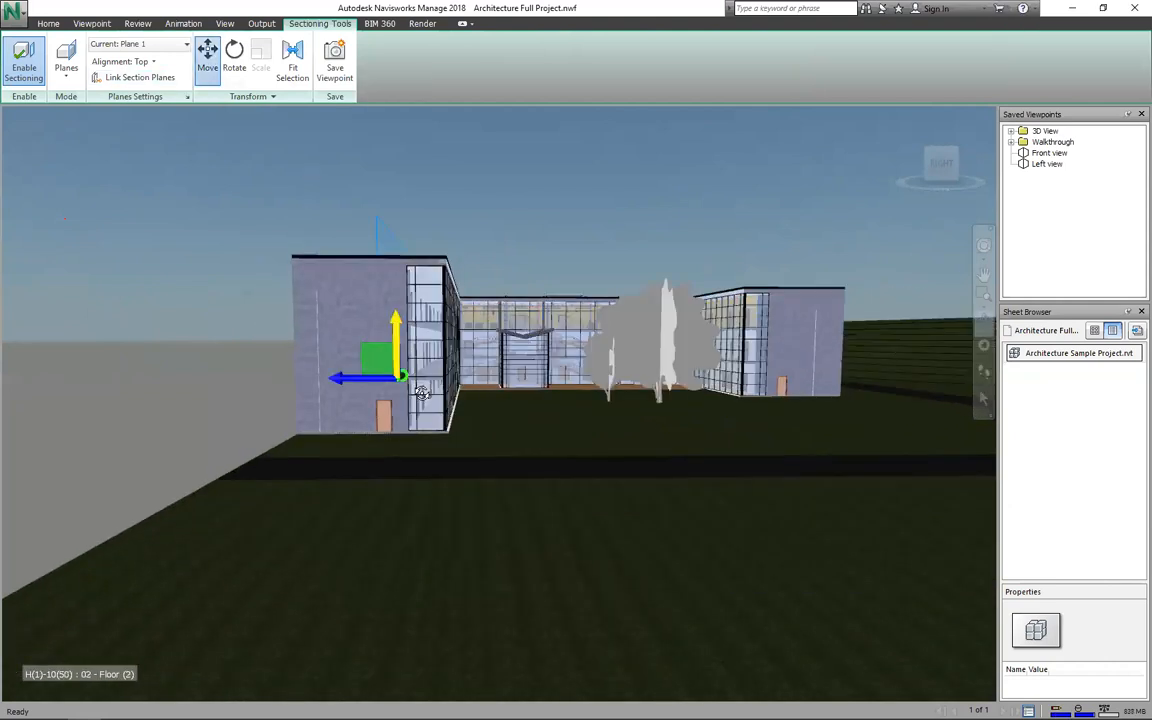
{"action": "mouse_move", "coordinate": [402, 376]}
{"action": "left_mouse_down"}
{"action": "mouse_move", "coordinate": [291, 440]}
{"action": "mouse_move", "coordinate": [341, 418]}
{"action": "left_mouse_up"}
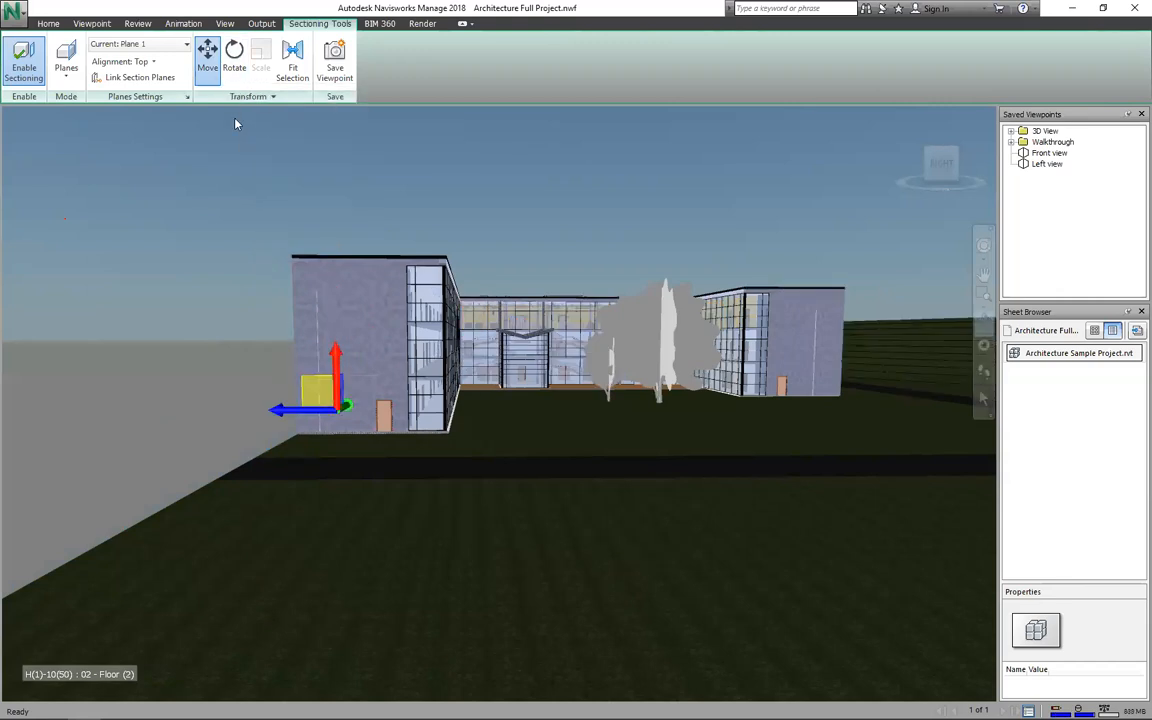
{"action": "left_click_drag", "start_coordinate": [311, 393], "coordinate": [214, 57]}
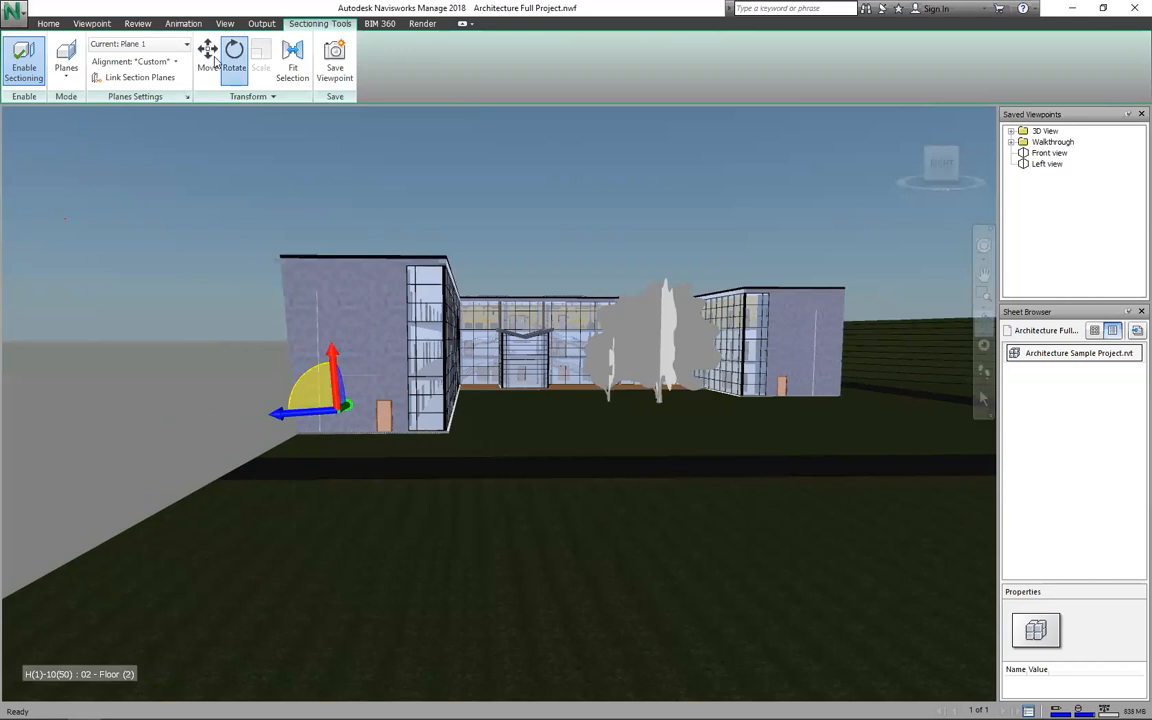
{"action": "left_click", "coordinate": [212, 58]}
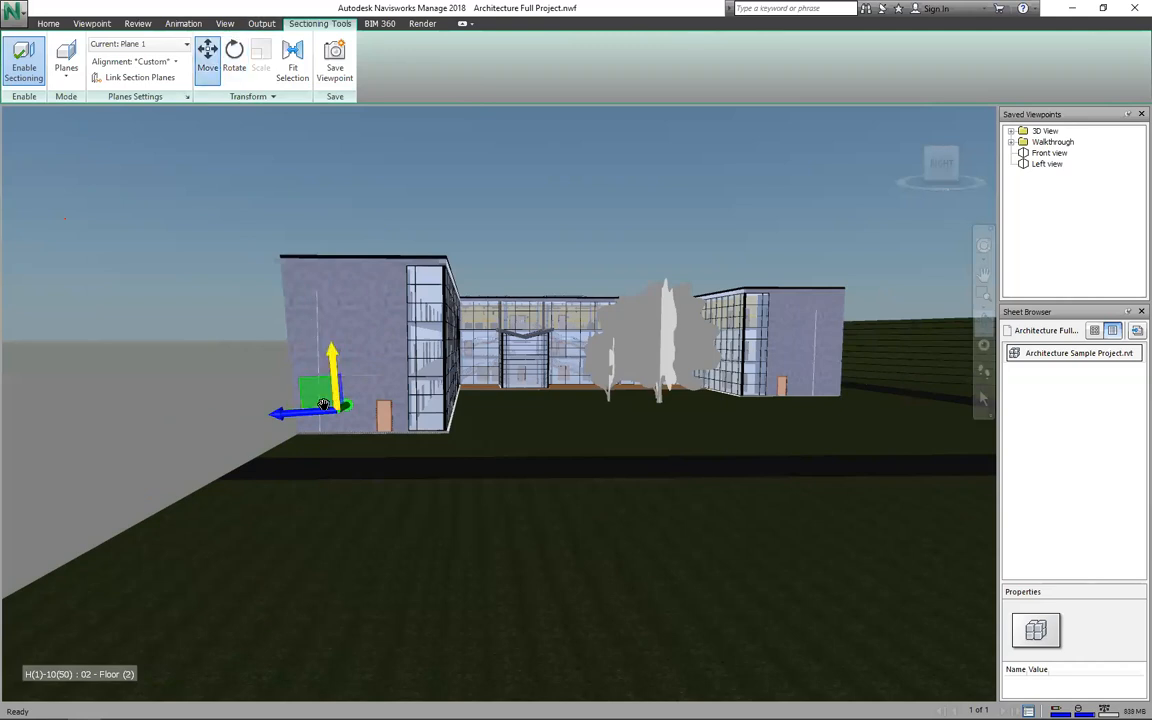
{"action": "left_click_drag", "start_coordinate": [323, 405], "coordinate": [293, 283]}
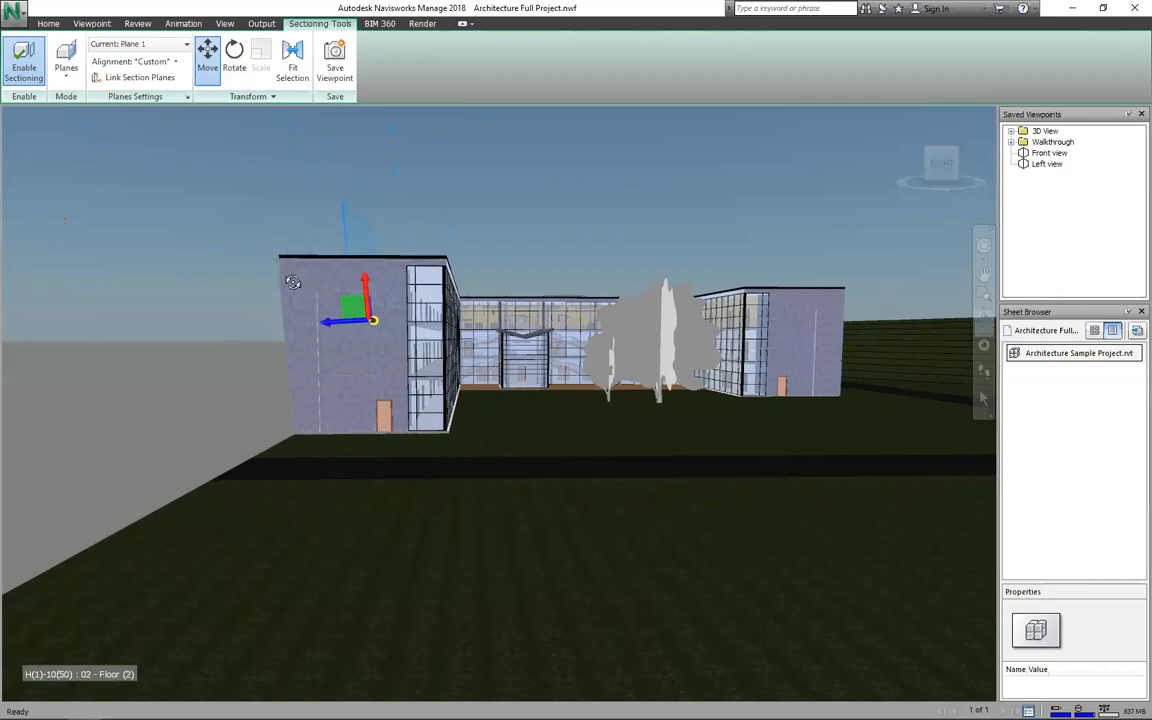
{"action": "left_click", "coordinate": [240, 75]}
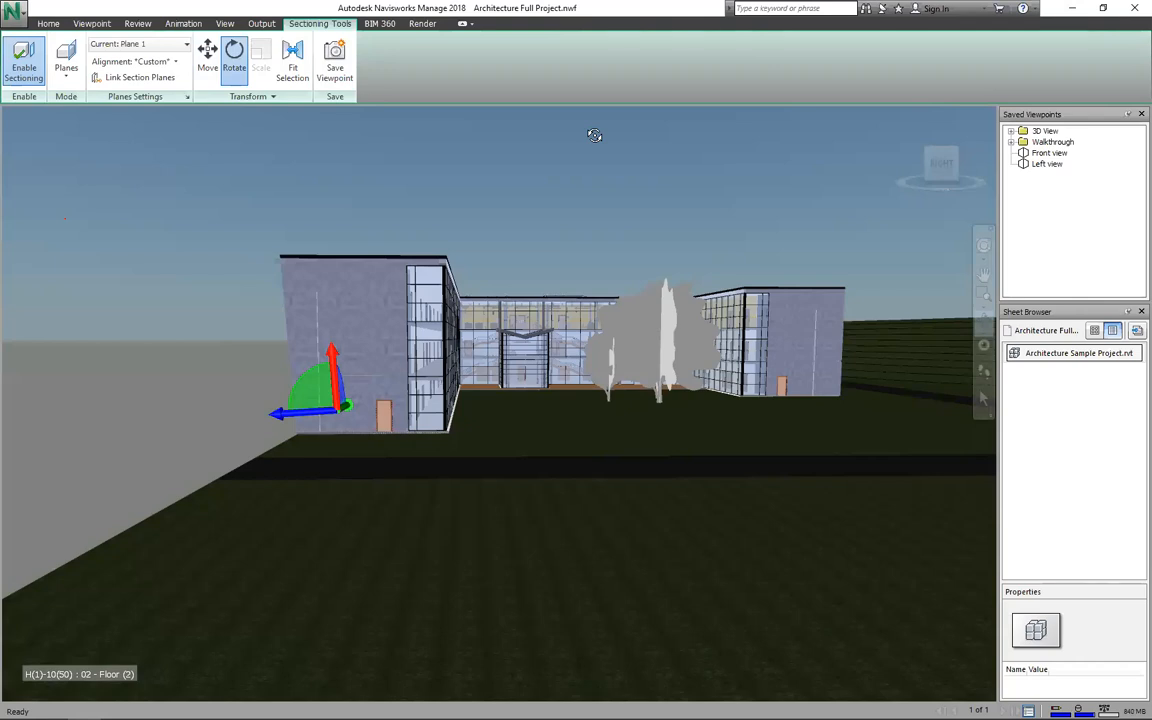
{"action": "key", "text": "ctrl+z"}
{"action": "key", "text": "ctrl+z"}
{"action": "key", "text": "ctrl+z"}
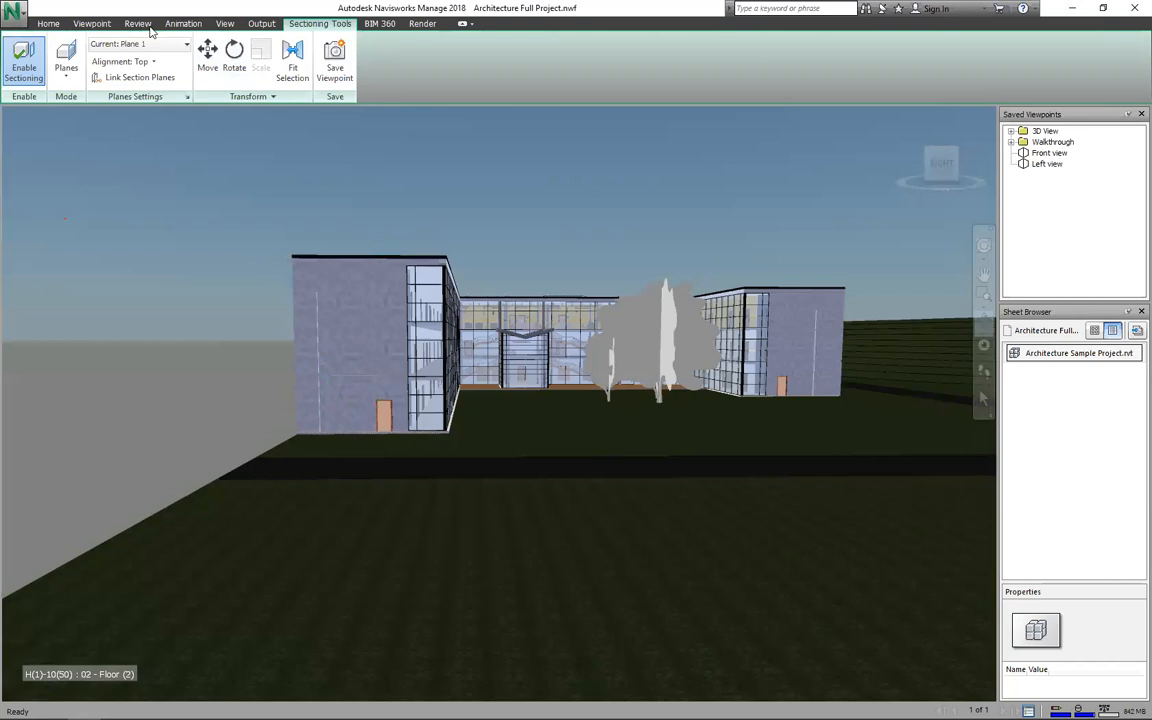
Step: Measure the glass facade's parapet corner to corner, giving 49.283 m
{"action": "left_click", "coordinate": [102, 24]}
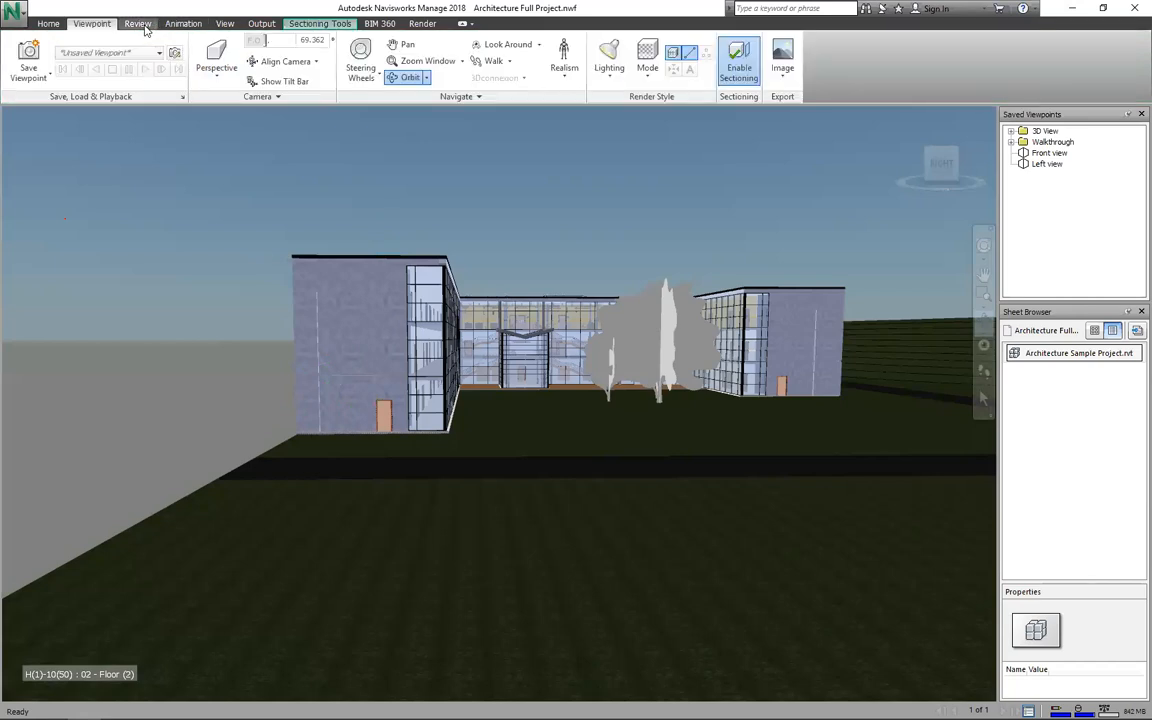
{"action": "left_click", "coordinate": [140, 24]}
{"action": "left_click_drag", "start_coordinate": [588, 413], "coordinate": [588, 413]}
{"action": "left_click", "coordinate": [25, 54]}
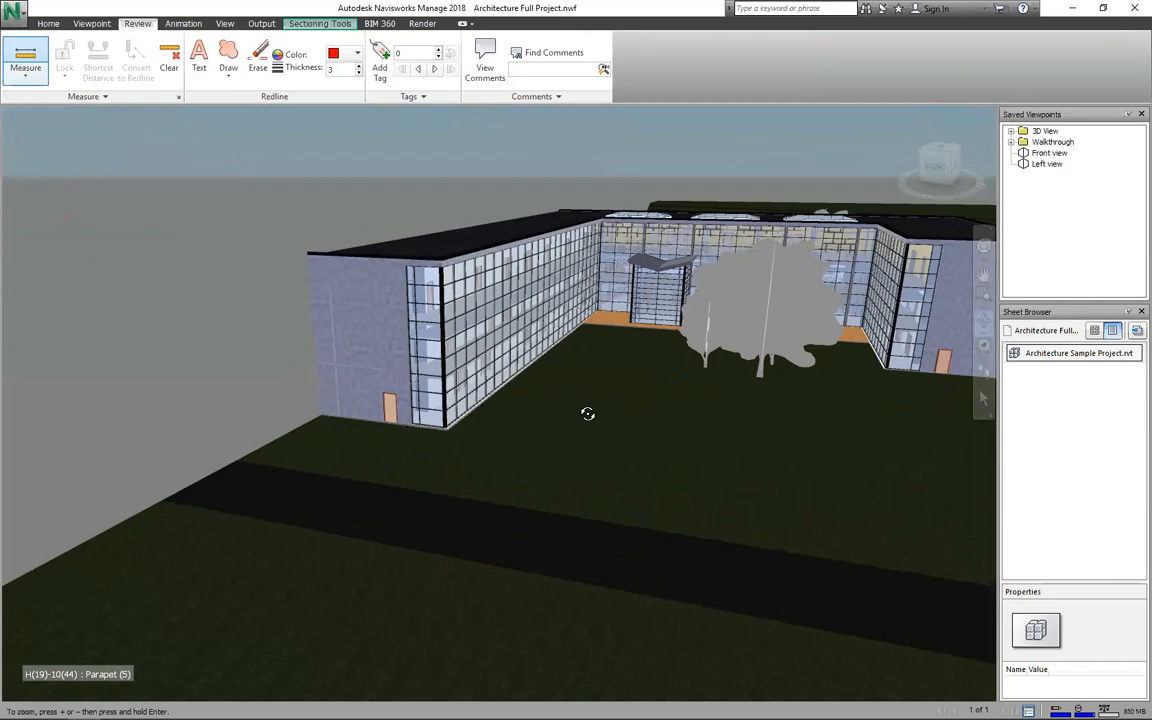
{"action": "left_click_drag", "start_coordinate": [588, 413], "coordinate": [588, 413]}
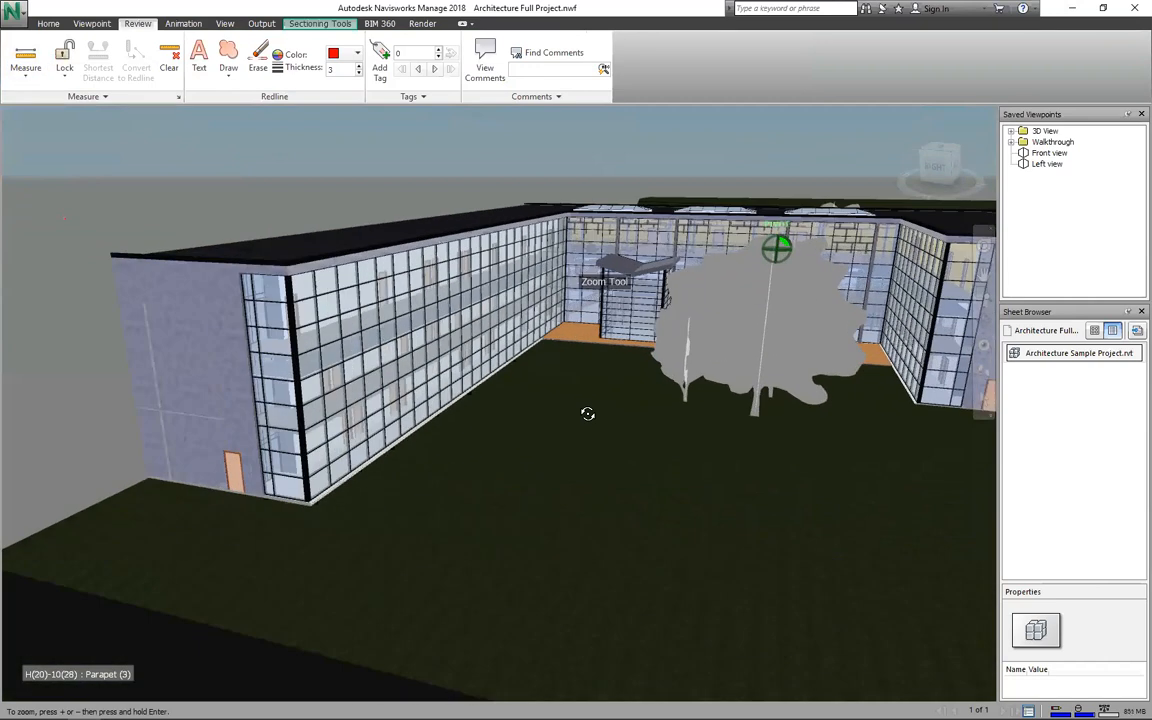
{"action": "left_click", "coordinate": [286, 265]}
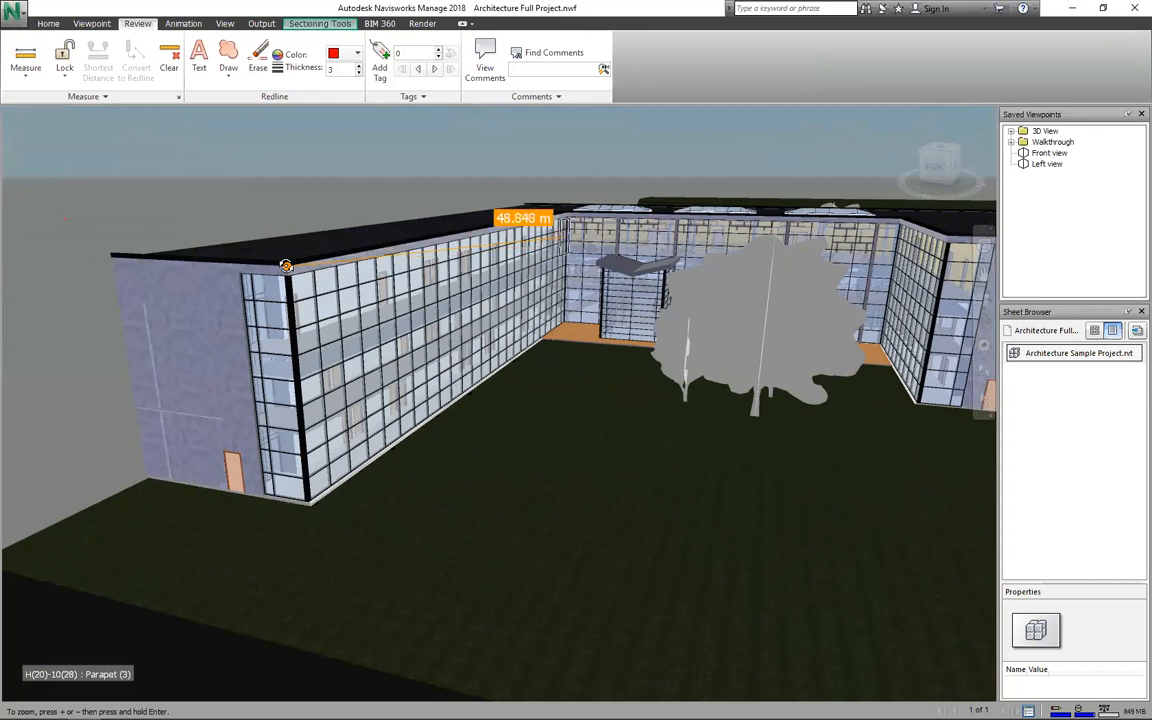
{"action": "scroll", "coordinate": [576, 228], "scroll_direction": "up", "scroll_amount": 2}
{"action": "scroll", "coordinate": [286, 265], "scroll_direction": "up", "scroll_amount": 2}
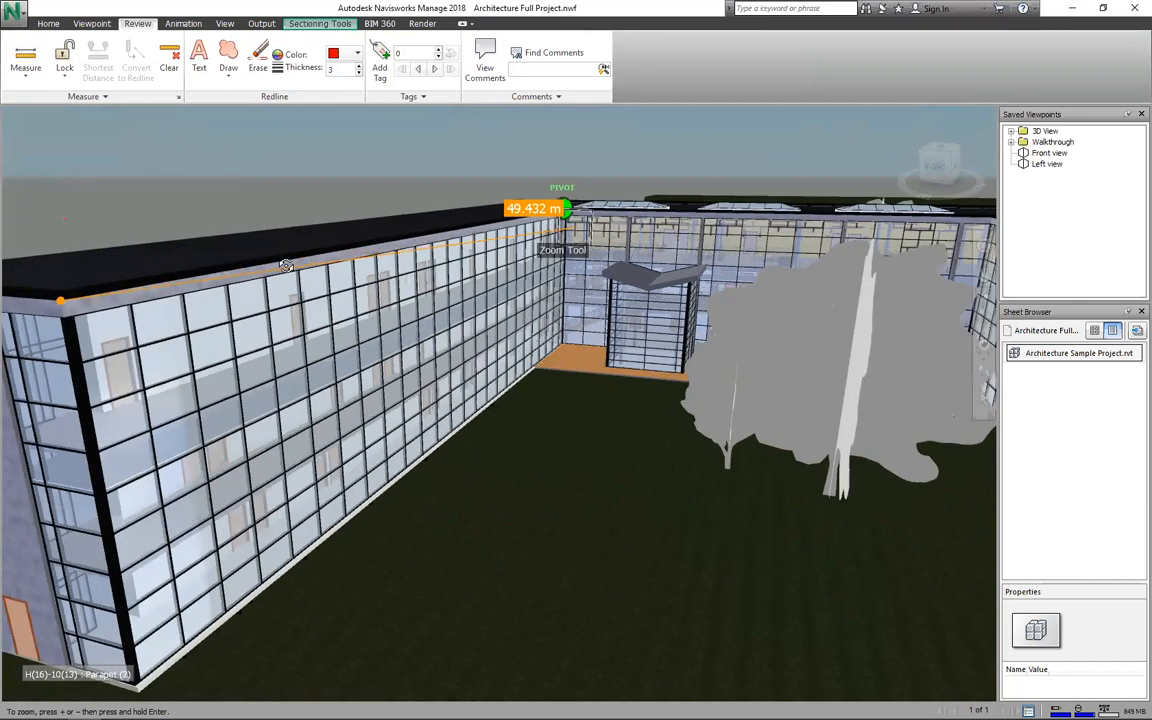
{"action": "scroll", "coordinate": [286, 265], "scroll_direction": "up", "scroll_amount": 1}
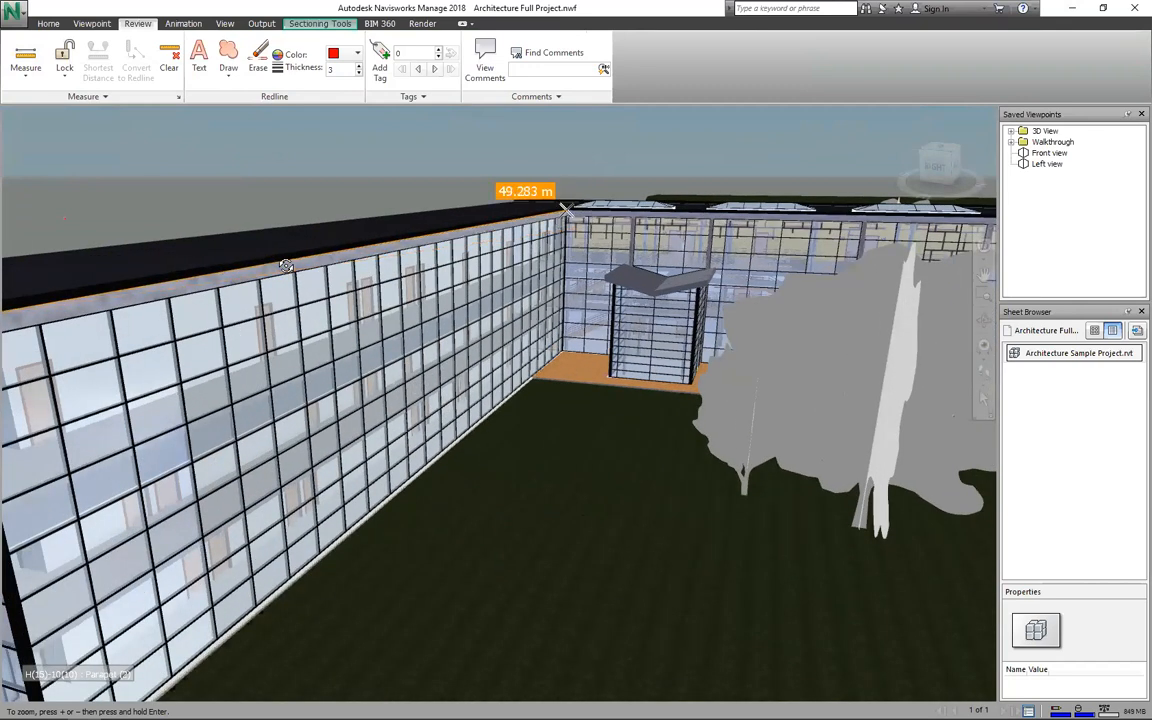
{"action": "left_click", "coordinate": [286, 265]}
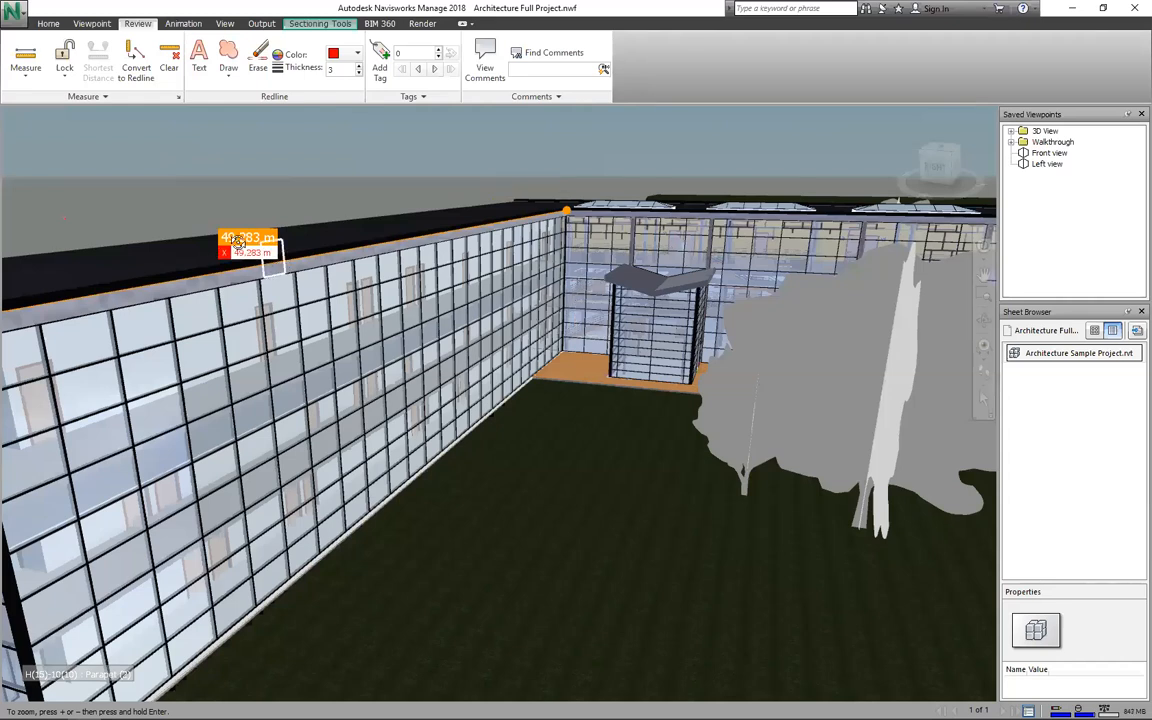
{"action": "left_click", "coordinate": [26, 72]}
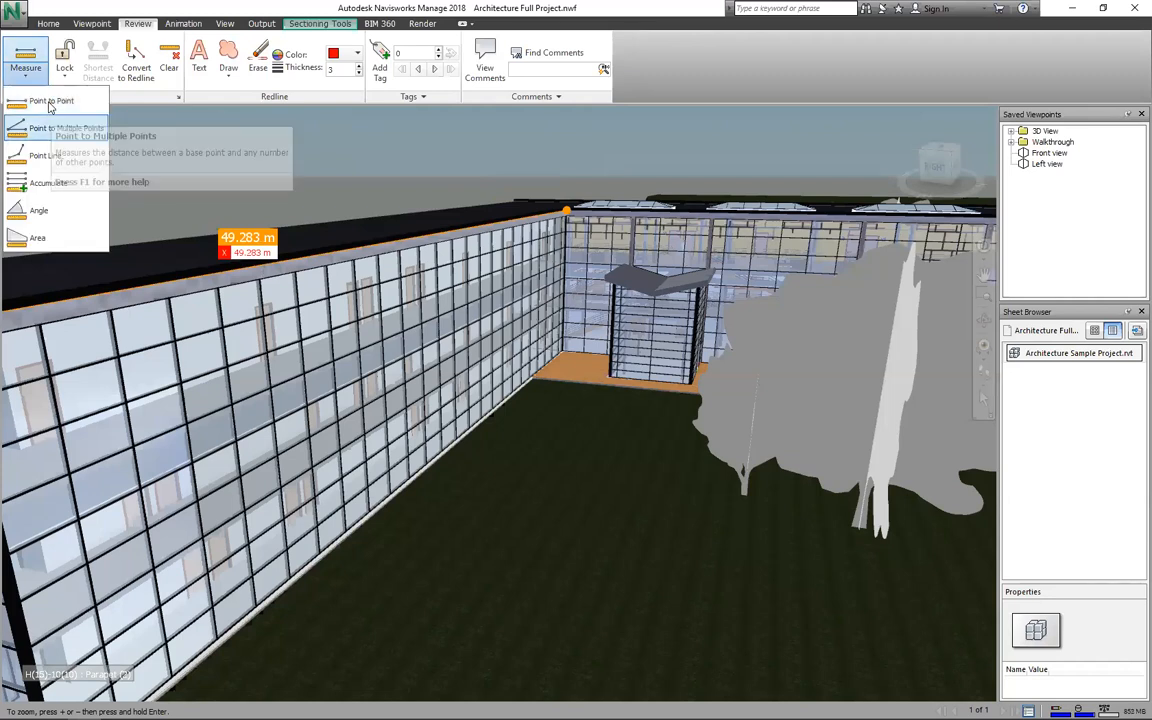
Step: Take point-to-point measurements between spots on the facade glazing
{"action": "left_click", "coordinate": [51, 102]}
{"action": "left_click", "coordinate": [296, 276]}
{"action": "left_click", "coordinate": [407, 299]}
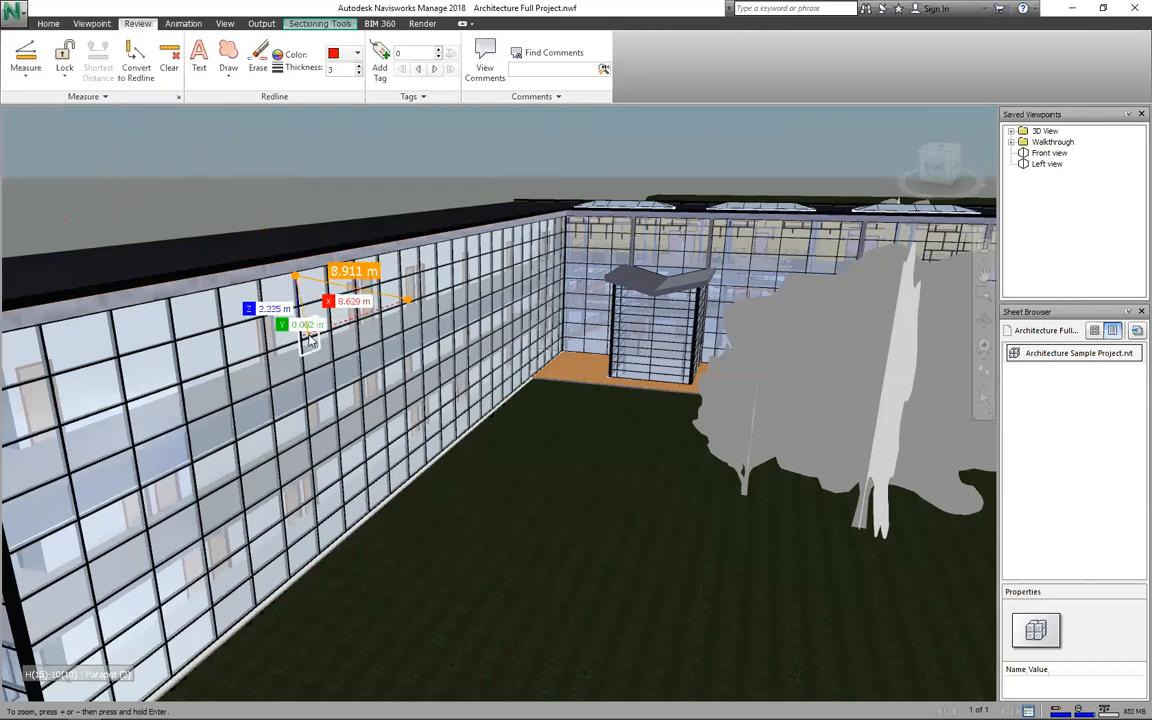
{"action": "left_click", "coordinate": [309, 336]}
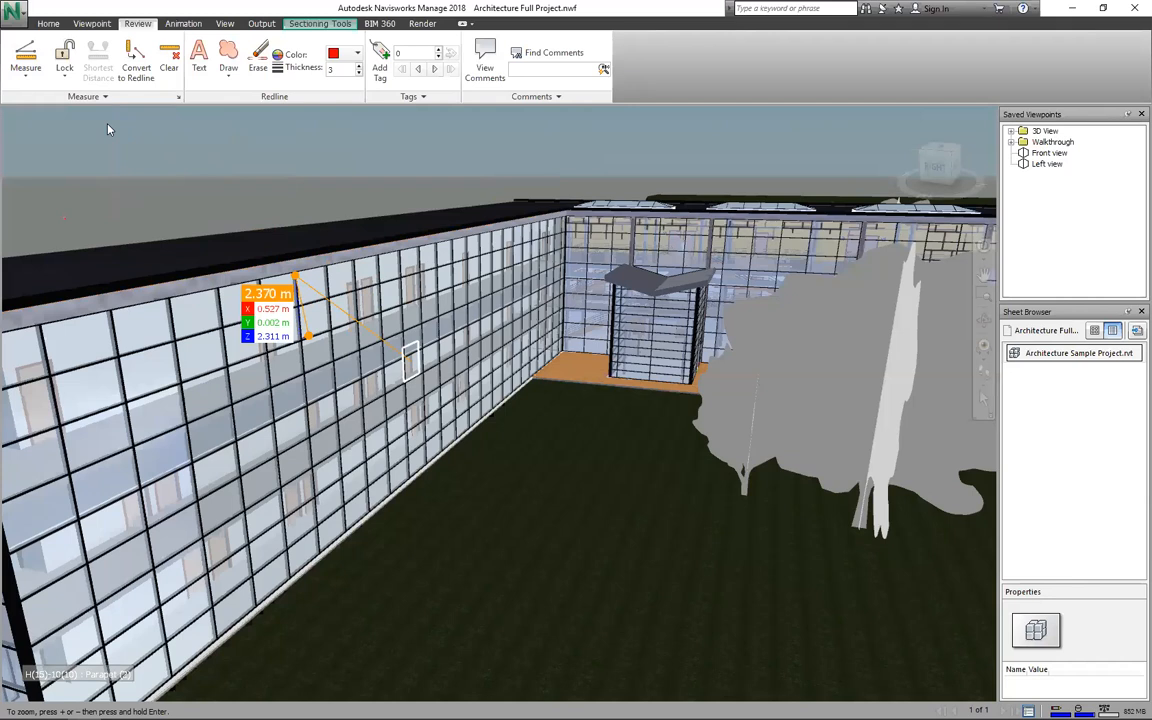
Step: Measure a closed multi-point line around the facade glazing, totalling 38.110 m
{"action": "left_click", "coordinate": [26, 70]}
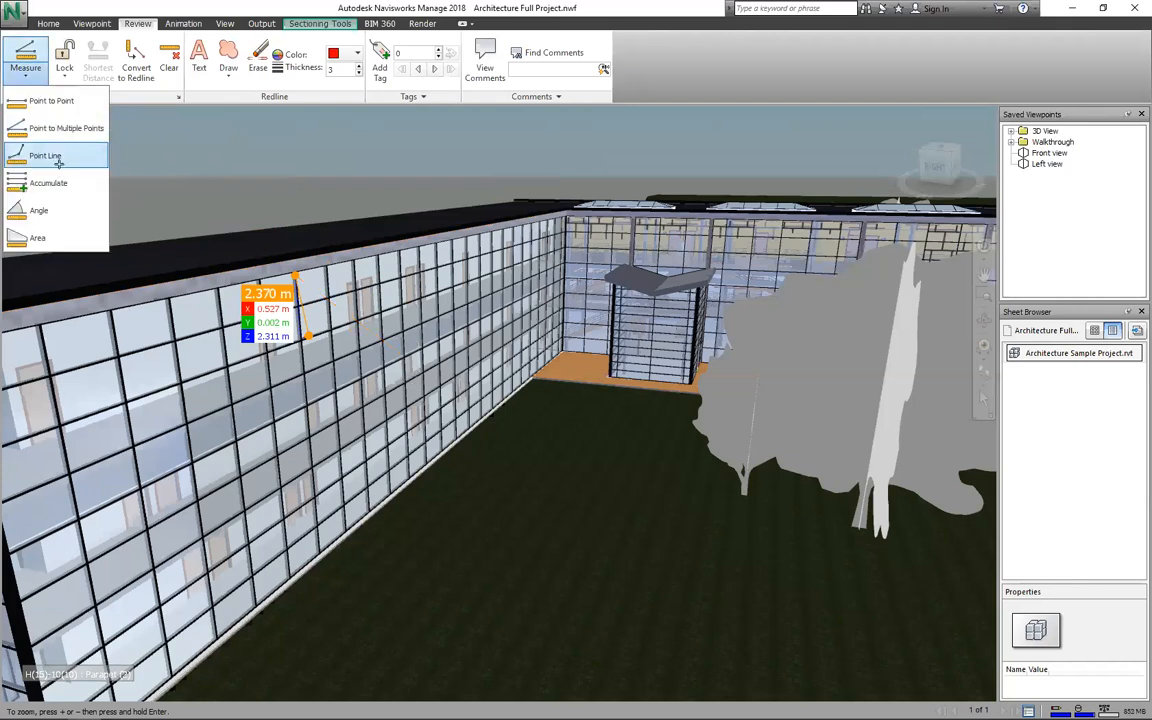
{"action": "left_click", "coordinate": [46, 154]}
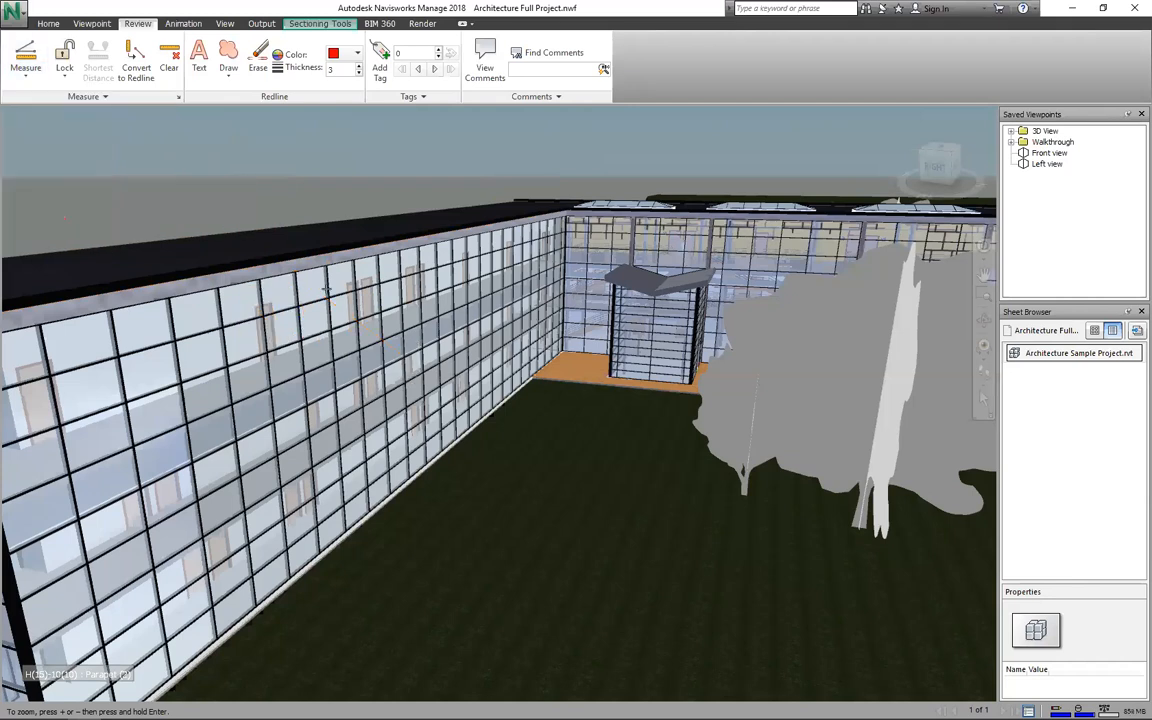
{"action": "left_click", "coordinate": [249, 322]}
{"action": "left_click", "coordinate": [362, 300]}
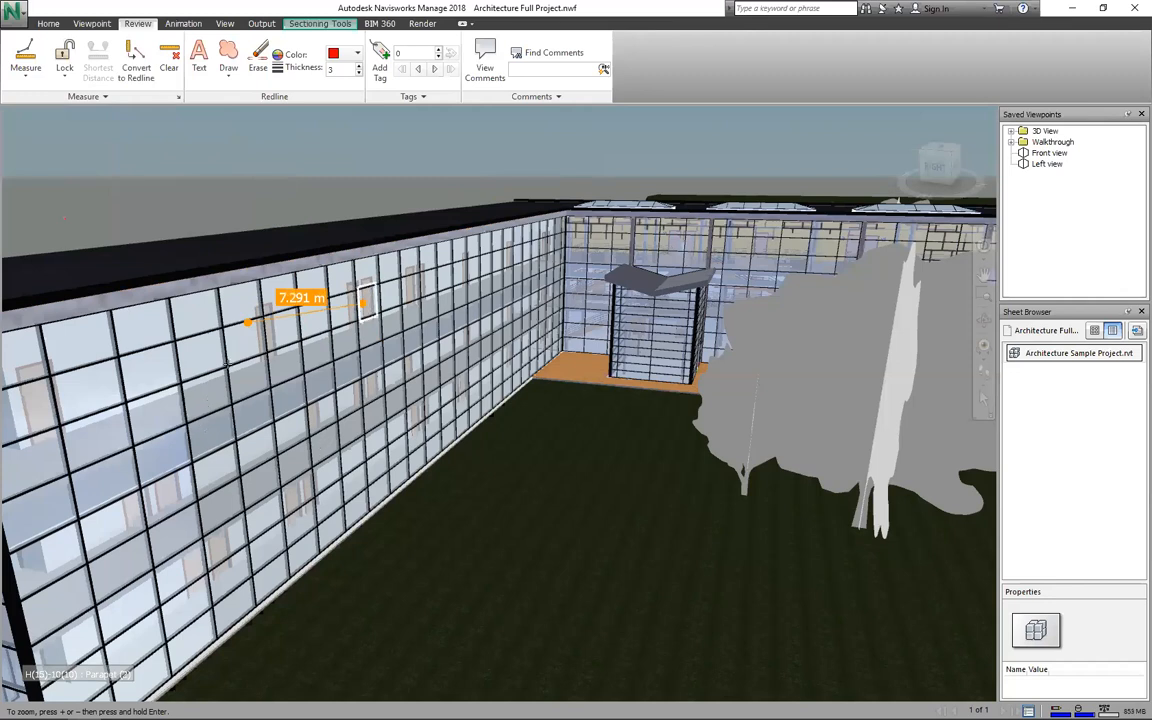
{"action": "left_click", "coordinate": [433, 289]}
{"action": "left_click", "coordinate": [418, 352]}
{"action": "left_click", "coordinate": [399, 405]}
{"action": "left_click", "coordinate": [322, 444]}
{"action": "left_click", "coordinate": [206, 446]}
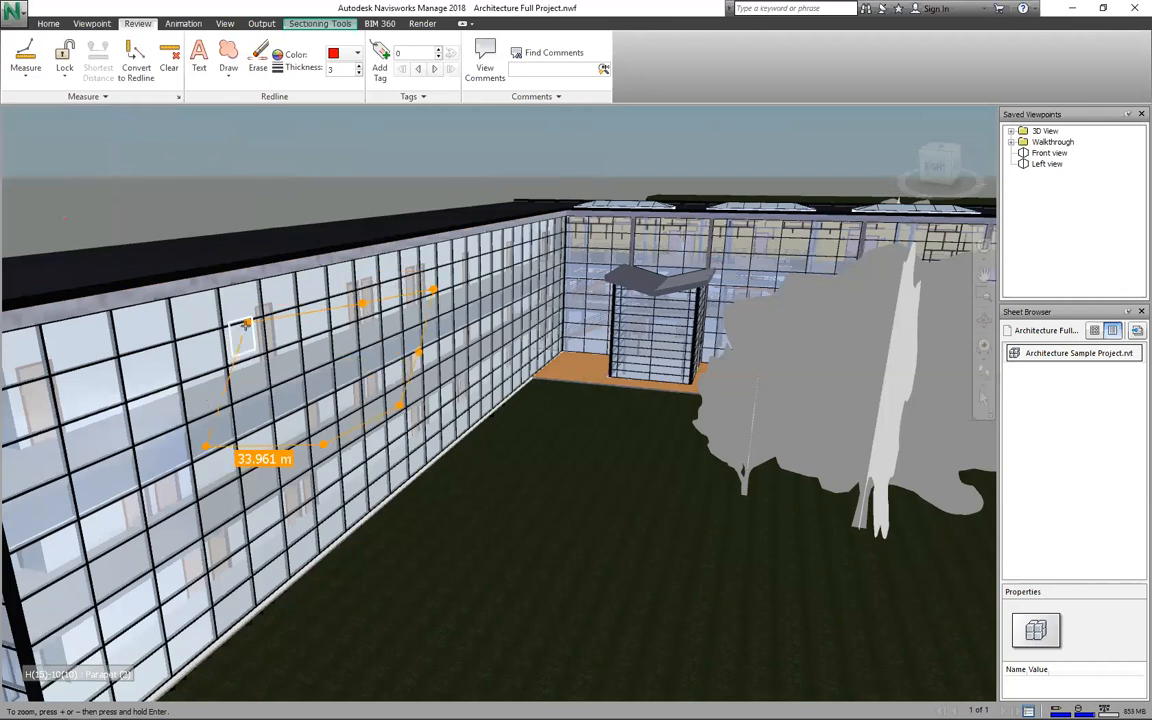
{"action": "left_click", "coordinate": [247, 323]}
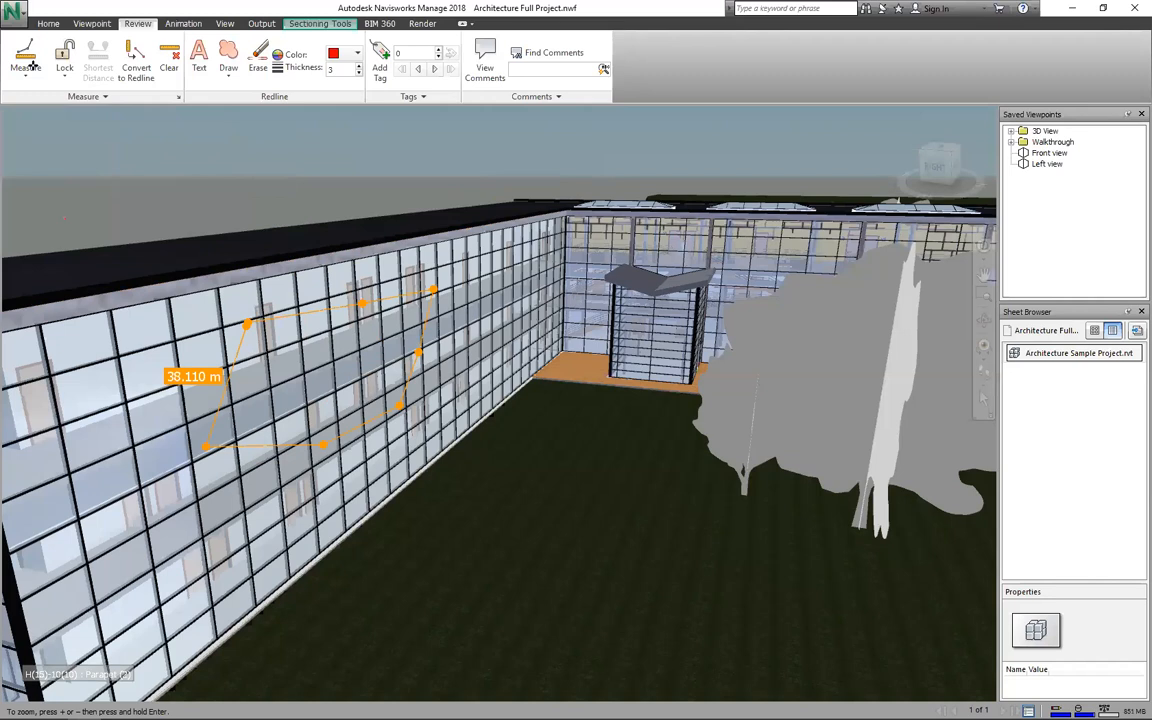
Step: Switch to Area measurement and place the first corner on the facade
{"action": "left_click", "coordinate": [30, 62]}
{"action": "left_click", "coordinate": [26, 72]}
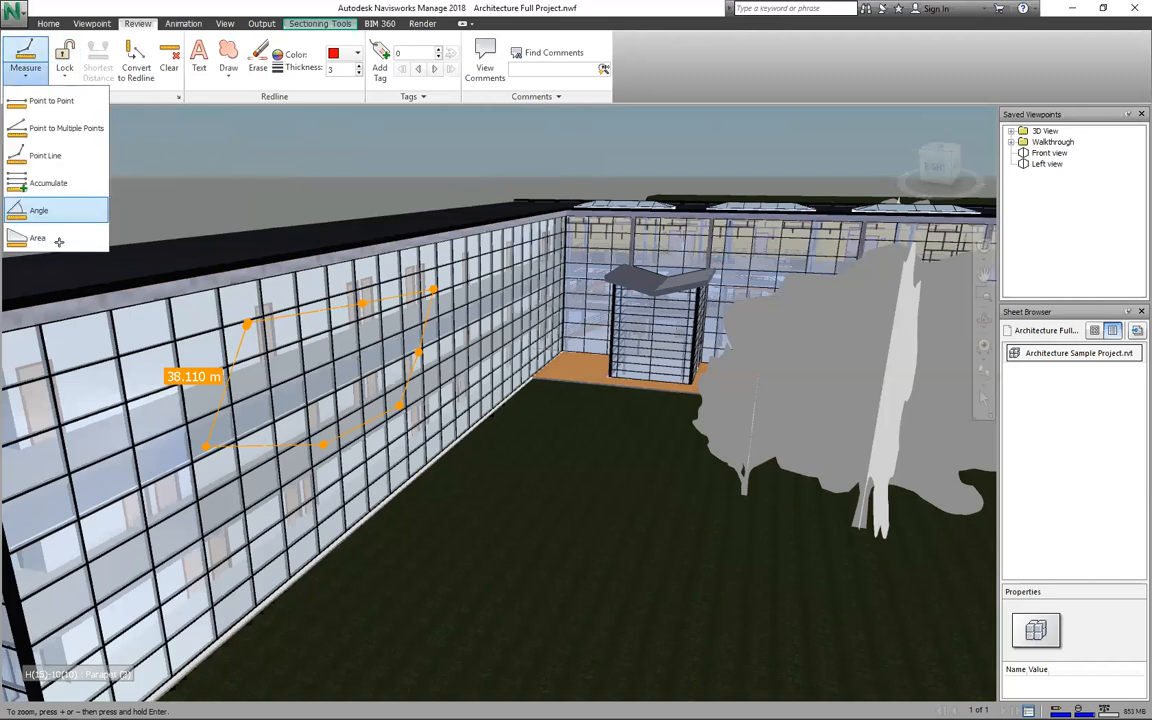
{"action": "left_click", "coordinate": [40, 210]}
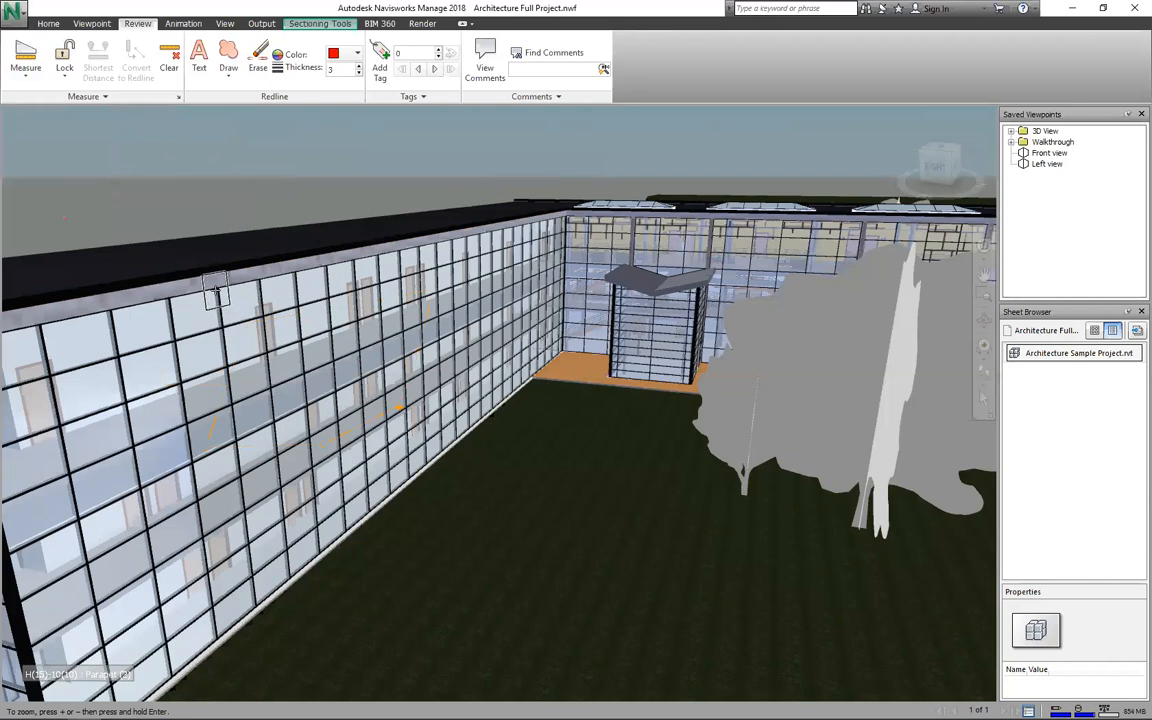
{"action": "left_click", "coordinate": [216, 289]}
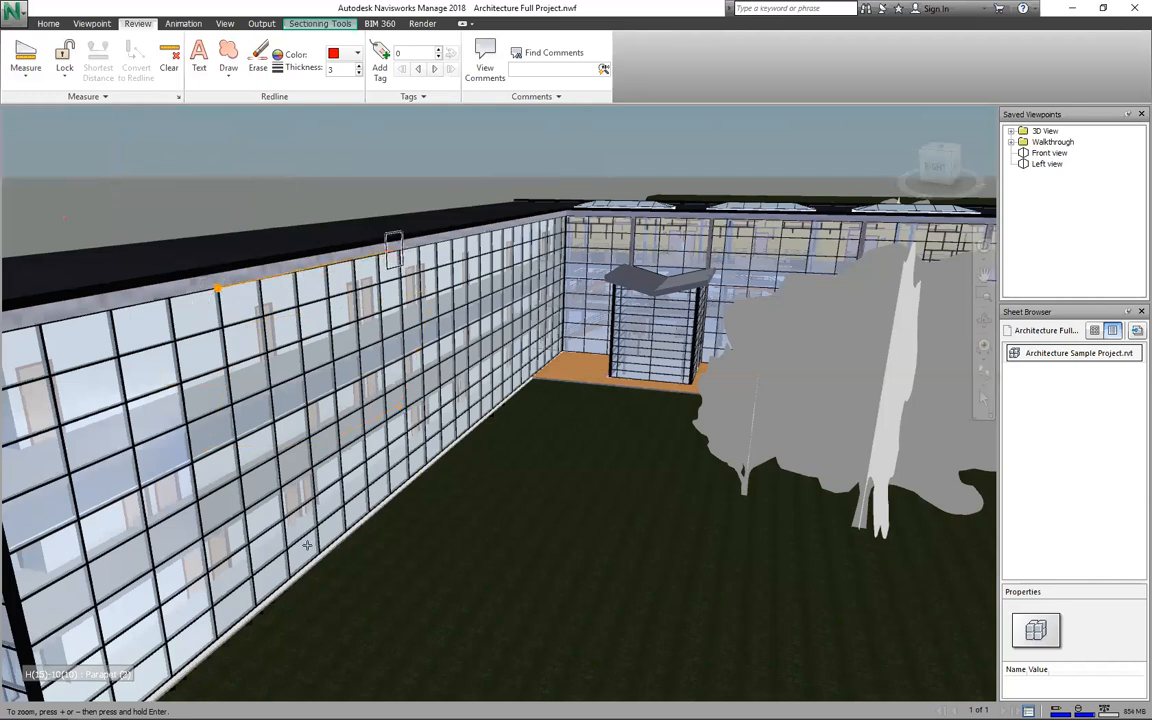
Step: Place the remaining three corners on the curtain wall for a 125.873 m² area
{"action": "left_click", "coordinate": [400, 251]}
{"action": "left_click", "coordinate": [410, 479]}
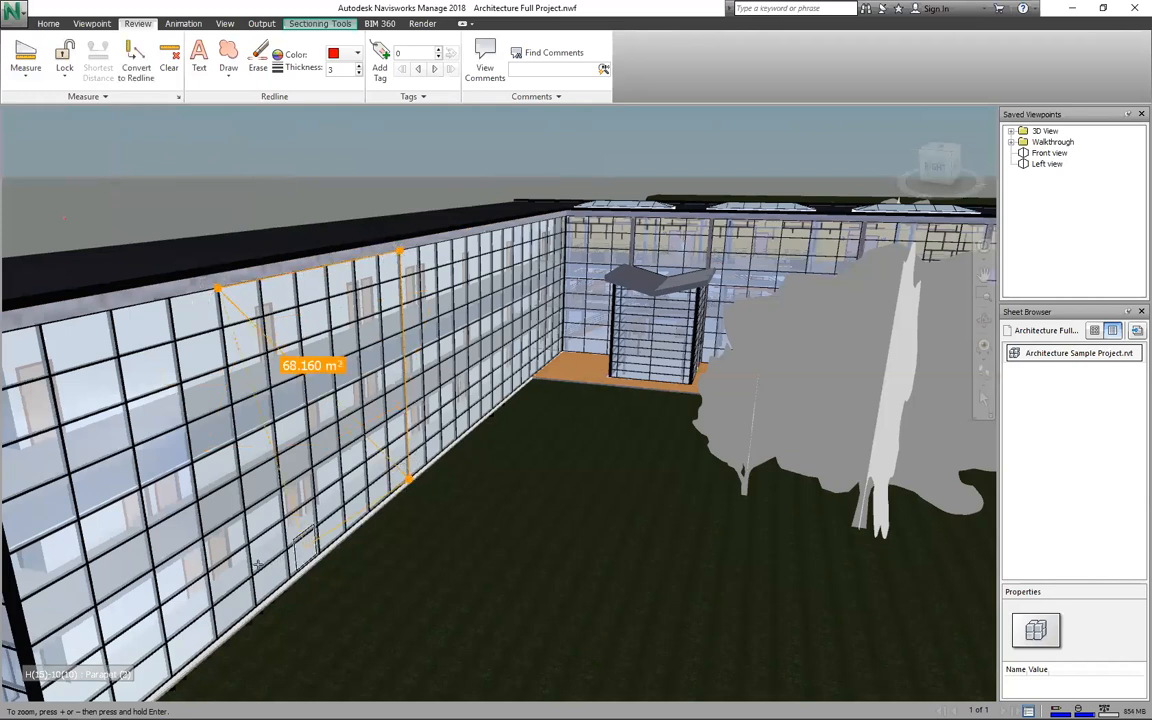
{"action": "left_click", "coordinate": [252, 566]}
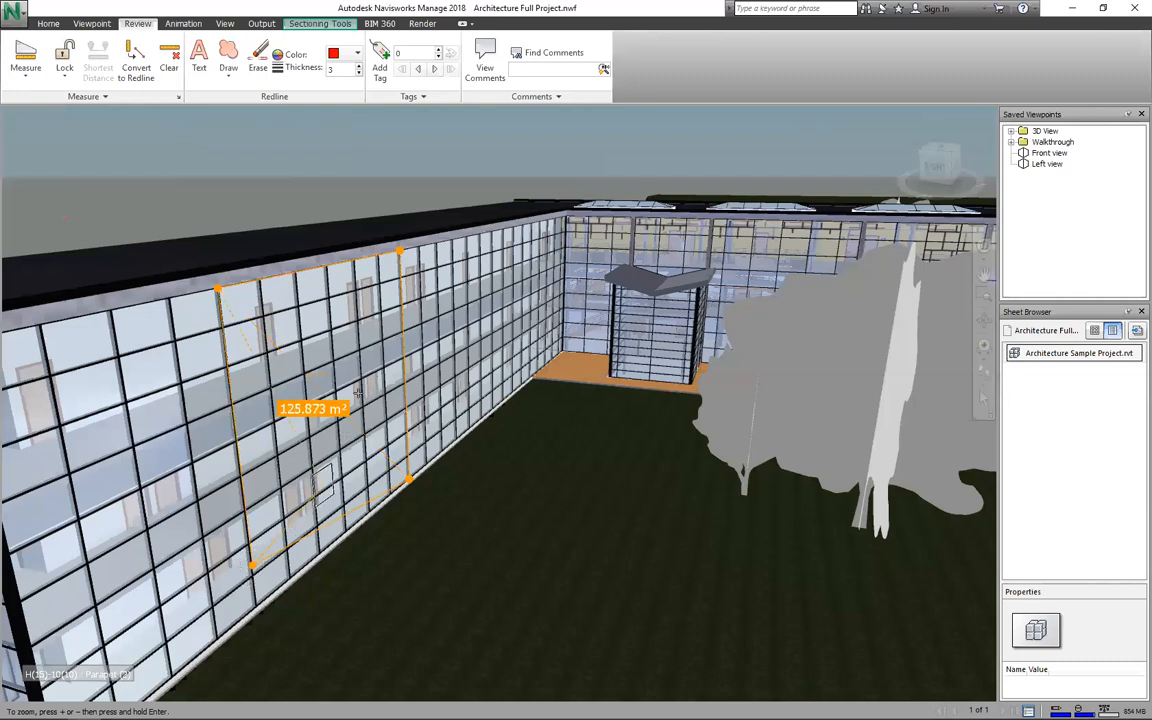
{"action": "left_click", "coordinate": [27, 75]}
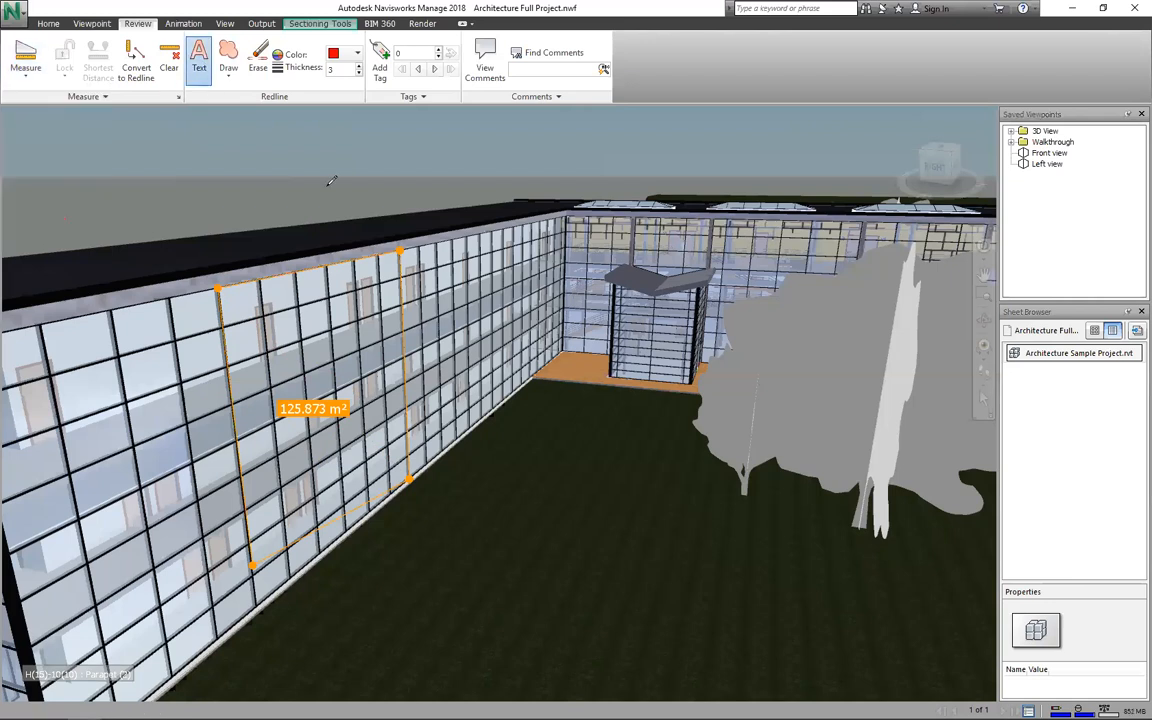
Step: Add the red redline text note 'Change facade' beside the measured facade area
{"action": "left_click", "coordinate": [298, 164]}
{"action": "type", "text": "CHange fac"}
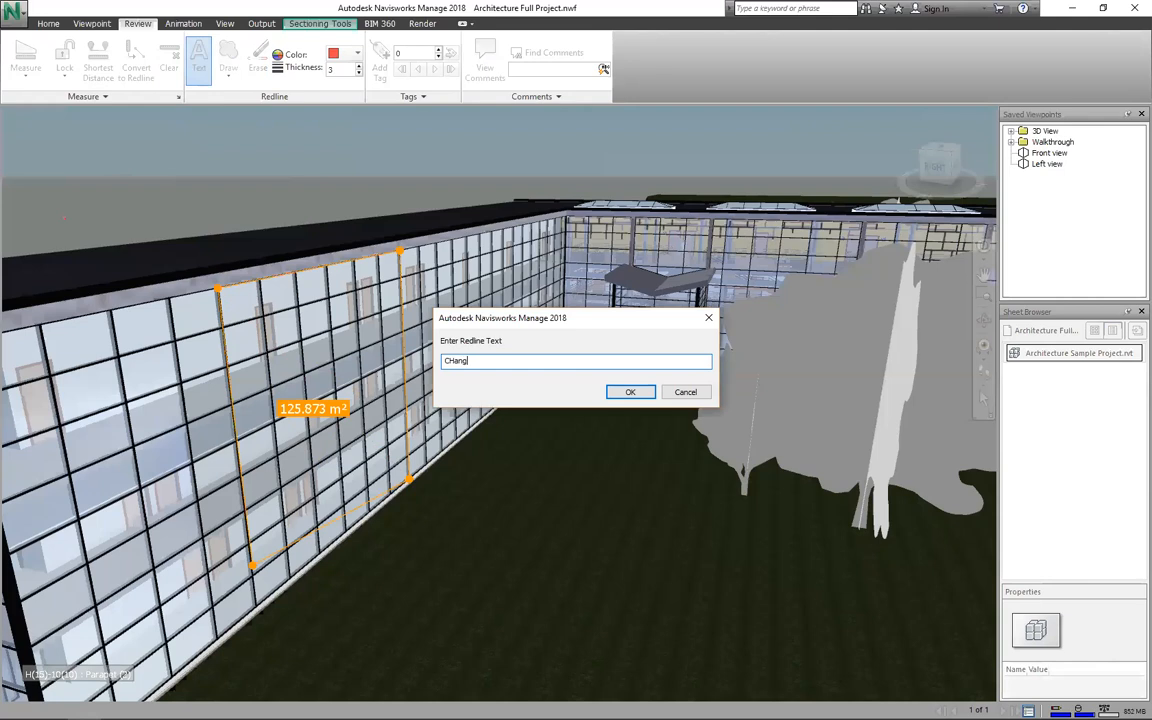
{"action": "type", "text": "ade"}
{"action": "key", "text": "Return"}
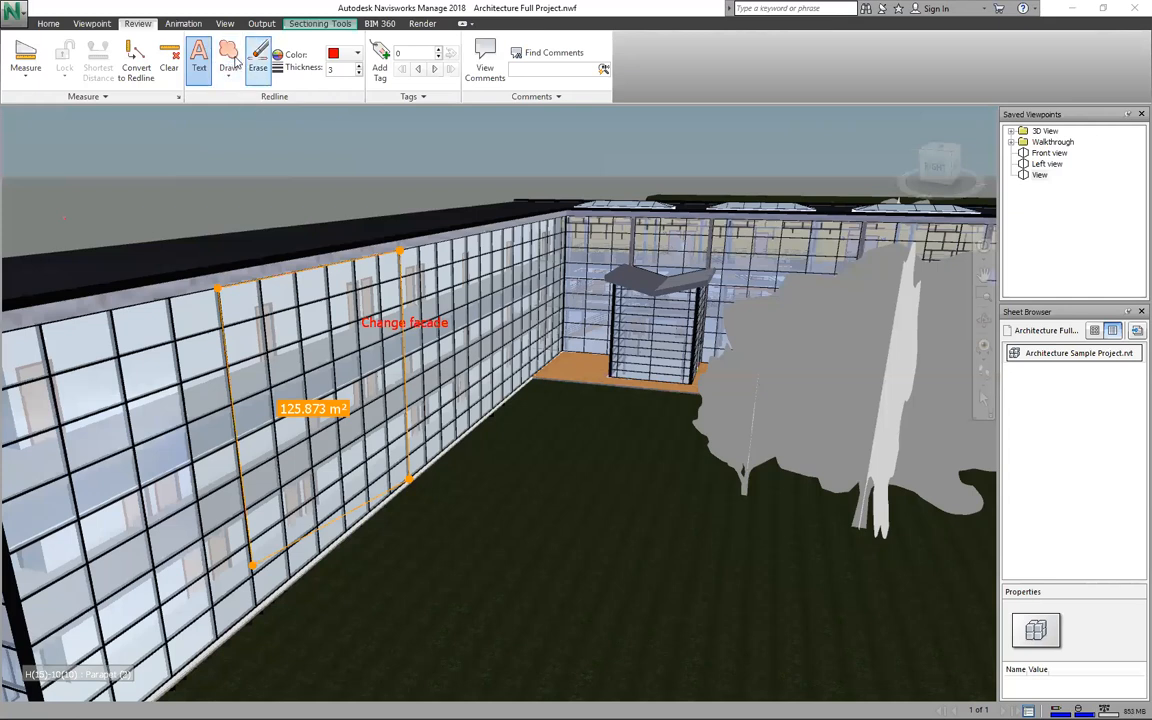
{"action": "left_click", "coordinate": [229, 60]}
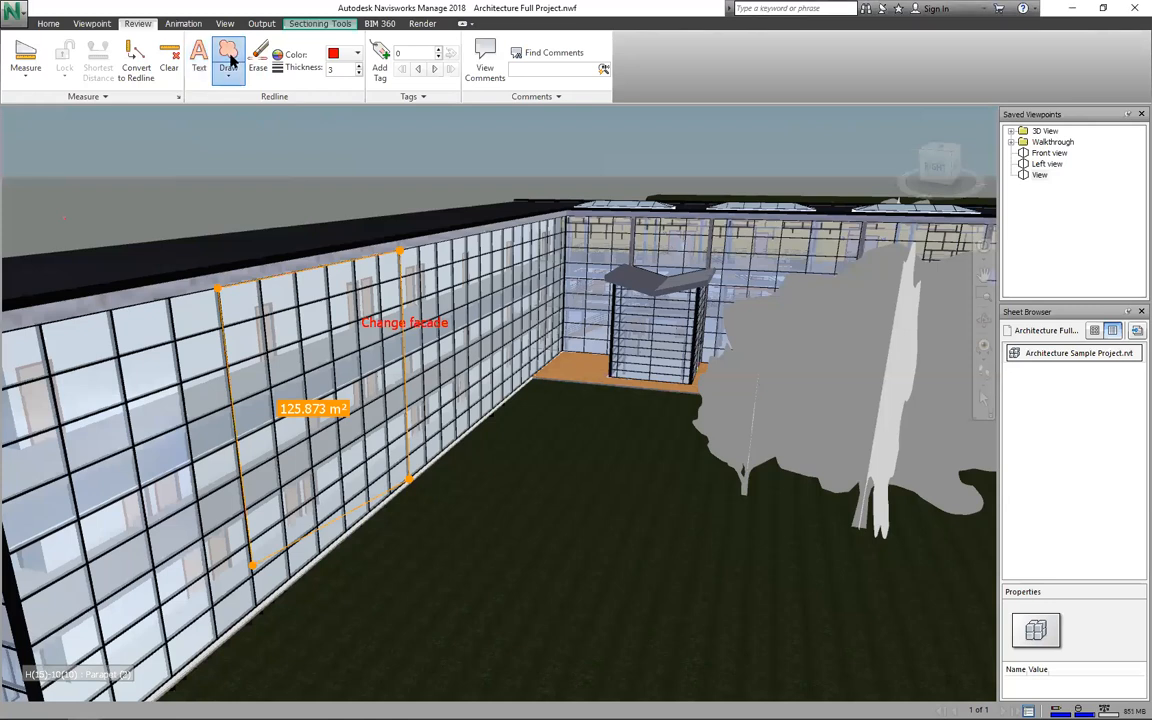
Step: Draw a redline revision cloud around the 'Change facade' note
{"action": "left_click", "coordinate": [428, 265]}
{"action": "left_click", "coordinate": [450, 267]}
{"action": "left_click", "coordinate": [473, 283]}
{"action": "left_click", "coordinate": [484, 338]}
{"action": "left_click", "coordinate": [460, 378]}
{"action": "right_click", "coordinate": [413, 393]}
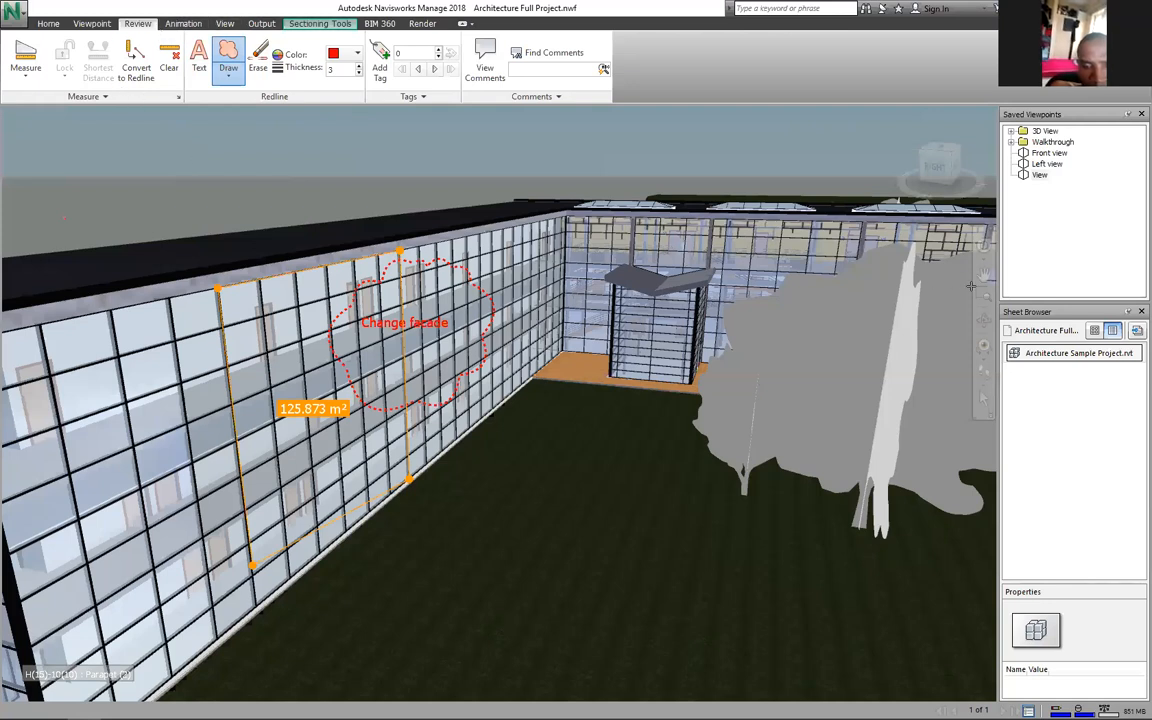
Step: Undo the redline markup, leaving only the 125.873 m² area measurement
{"action": "key", "text": "ctrl+z"}
{"action": "key", "text": "ctrl+z"}
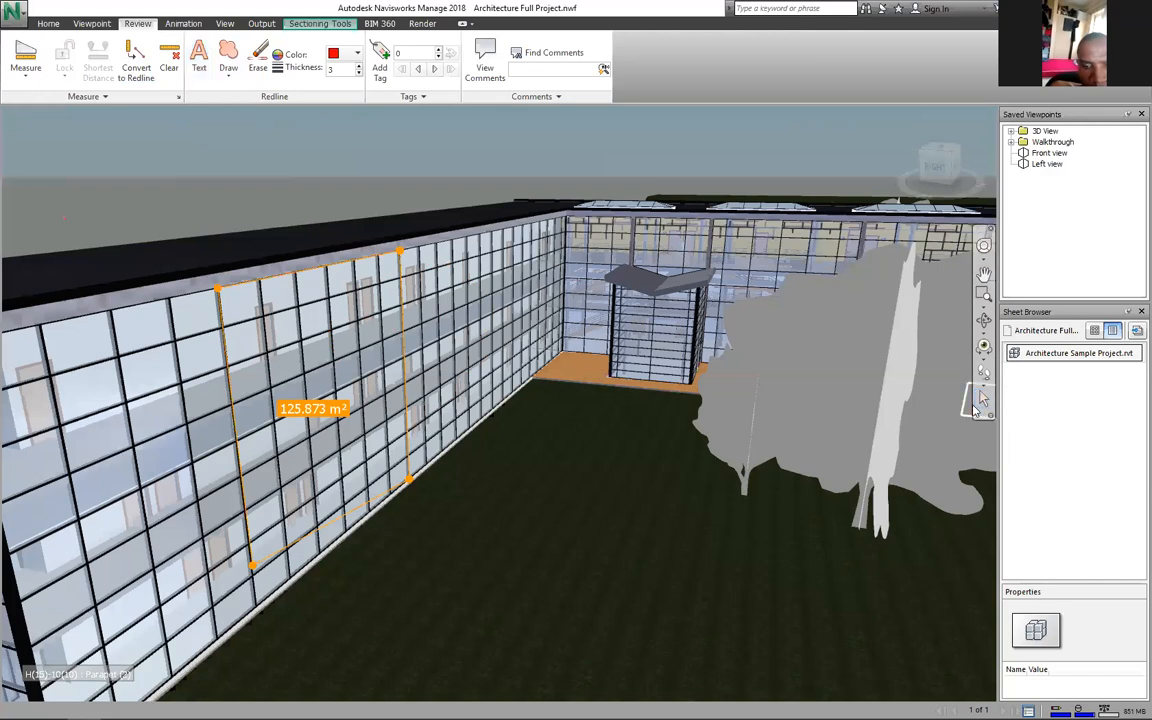
{"action": "scroll", "coordinate": [975, 410], "scroll_direction": "down", "scroll_amount": 1}
{"action": "scroll", "coordinate": [975, 410], "scroll_direction": "up", "scroll_amount": 1}
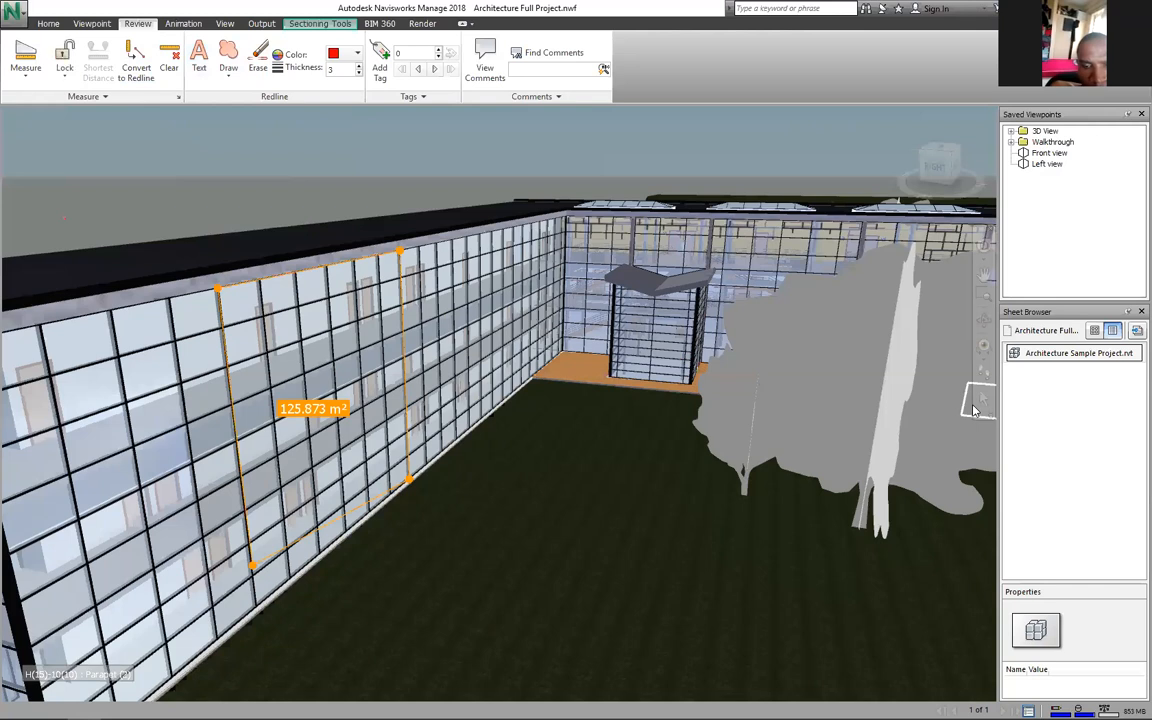
Step: Select a blue glass panel, focus on the parapet wall and zoom in until the panel fills the view
{"action": "left_click", "coordinate": [976, 409]}
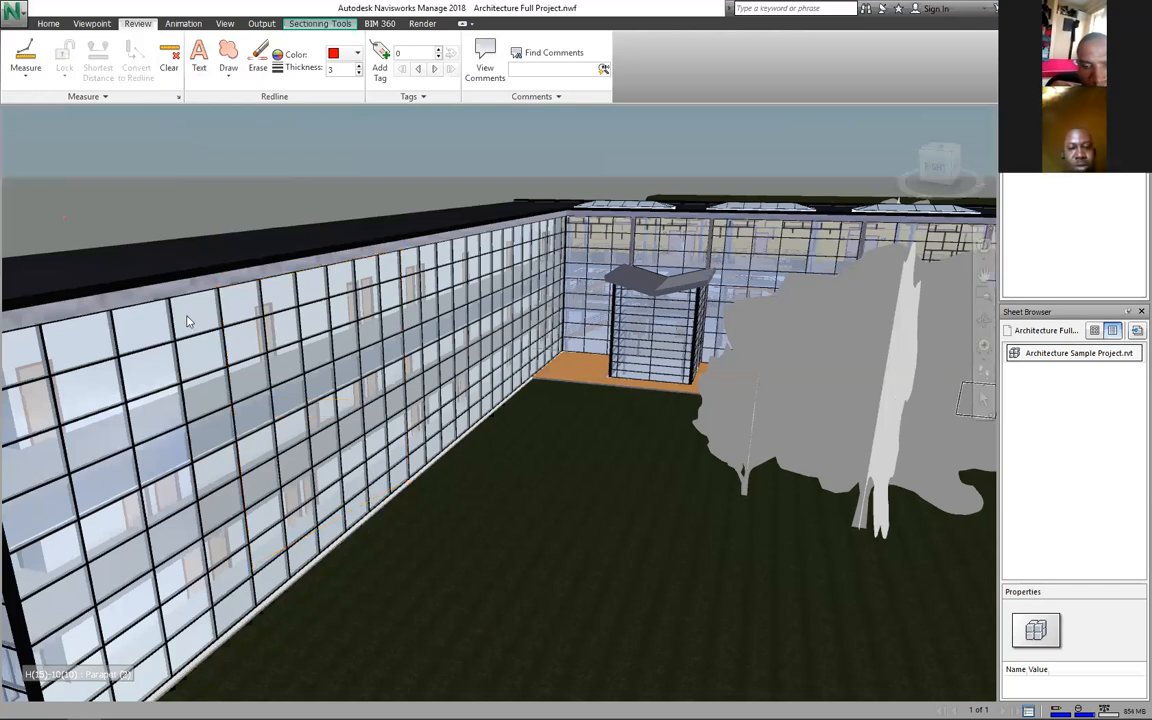
{"action": "left_click", "coordinate": [186, 321]}
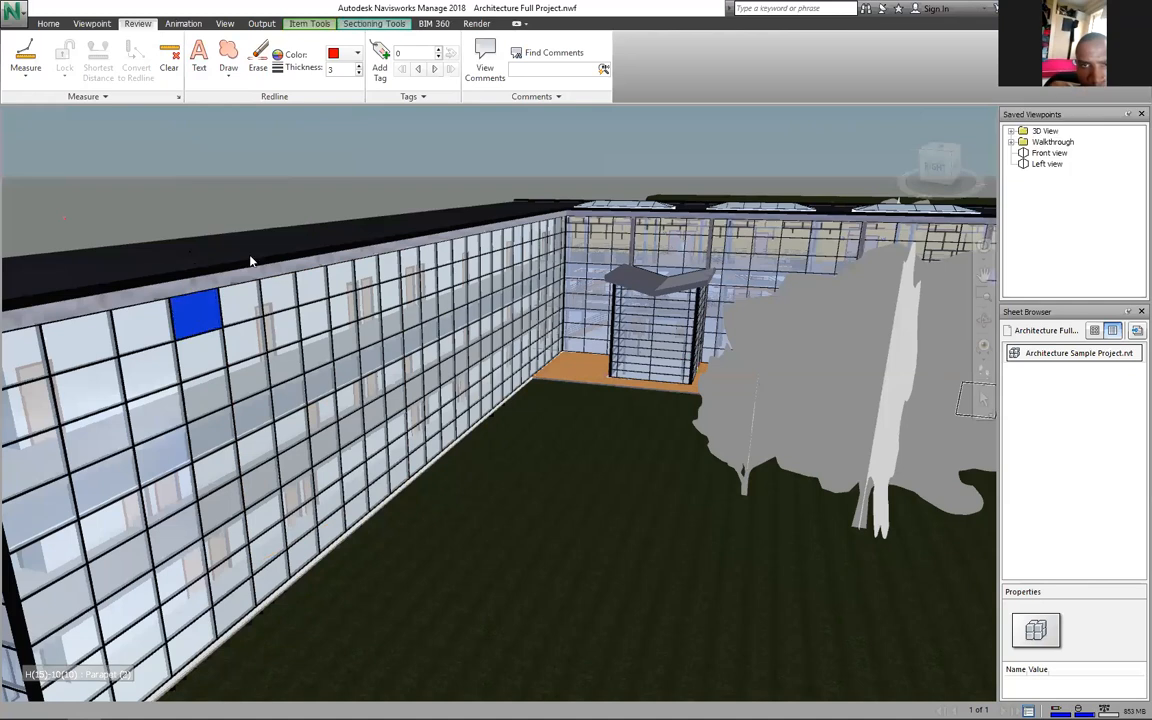
{"action": "left_click", "coordinate": [303, 25]}
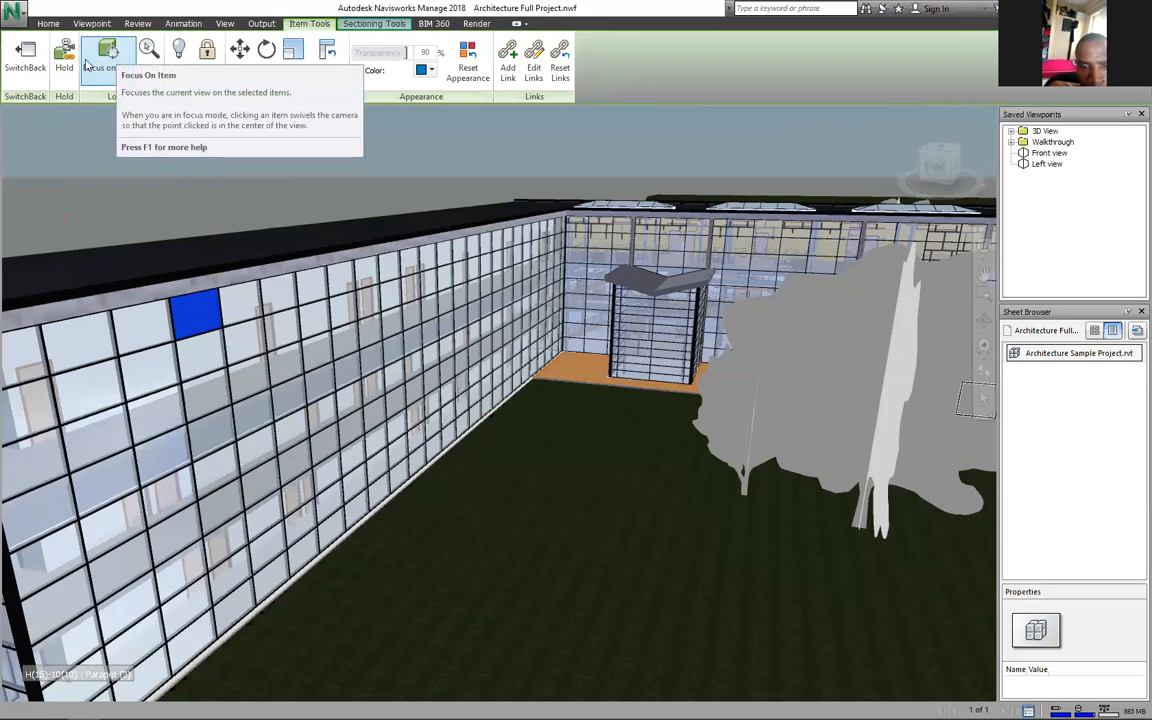
{"action": "left_click", "coordinate": [113, 58]}
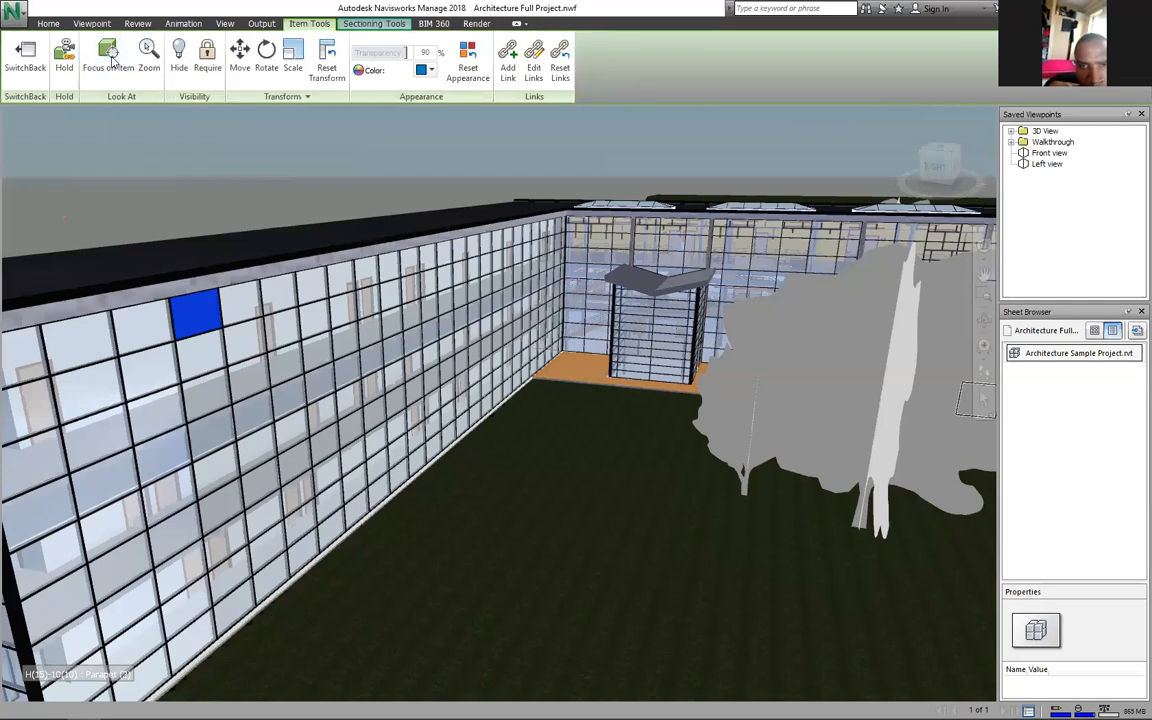
{"action": "left_click", "coordinate": [522, 405]}
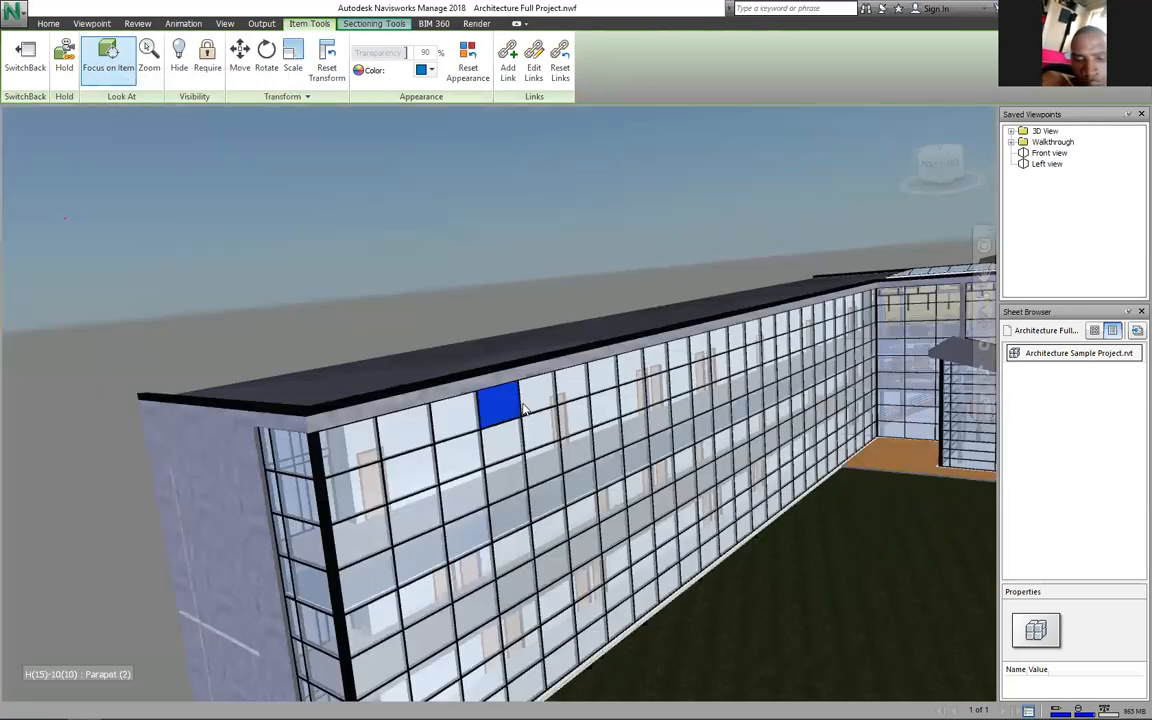
{"action": "left_click", "coordinate": [145, 55]}
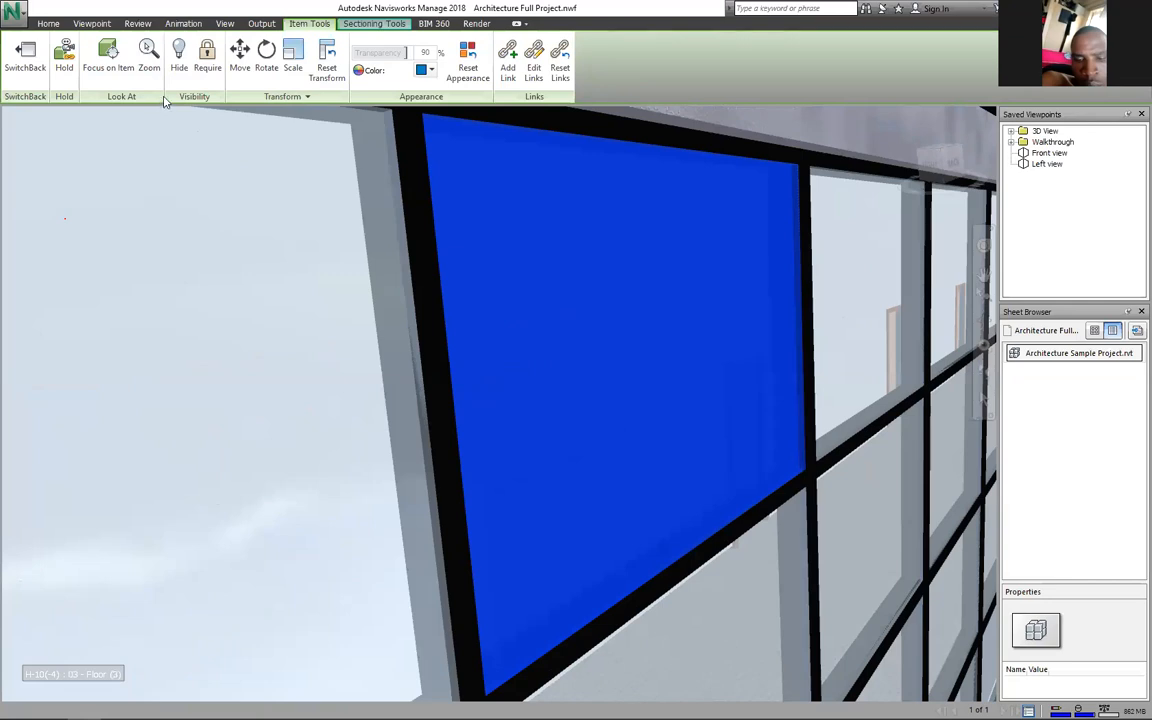
Step: Slide the blue glass panel right out of its frame with the Move gizmo, then undo to restore it
{"action": "left_click", "coordinate": [179, 67]}
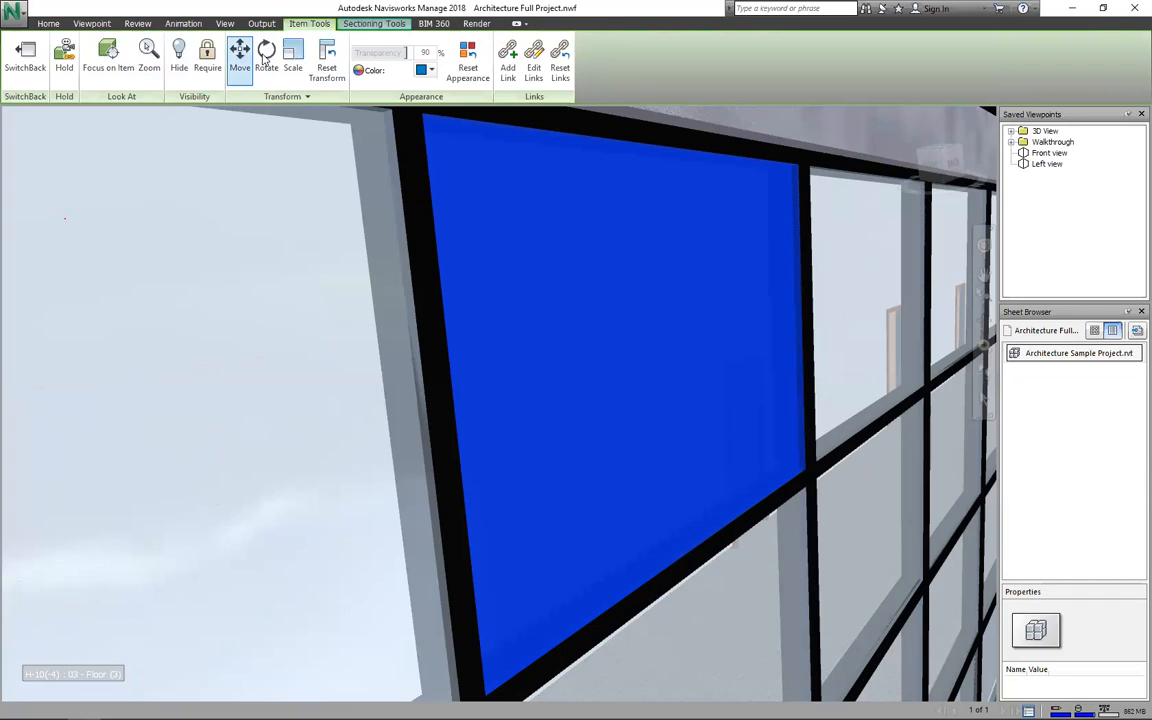
{"action": "left_click", "coordinate": [240, 60]}
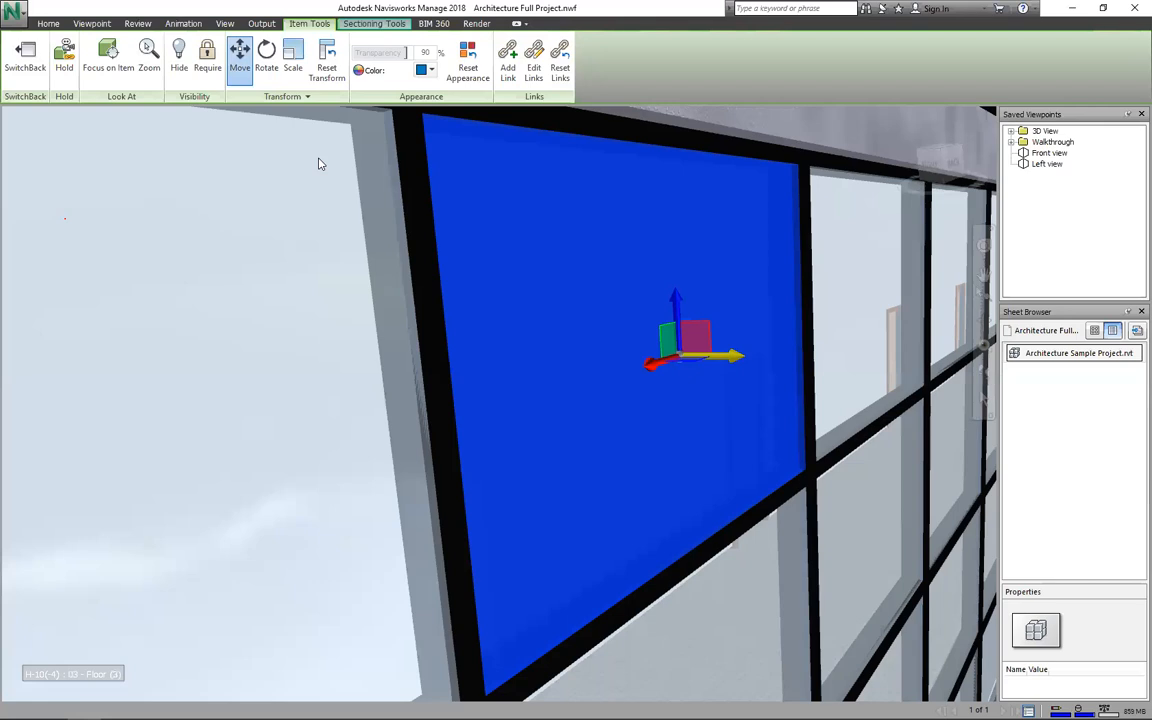
{"action": "left_click_drag", "start_coordinate": [737, 356], "coordinate": [935, 380]}
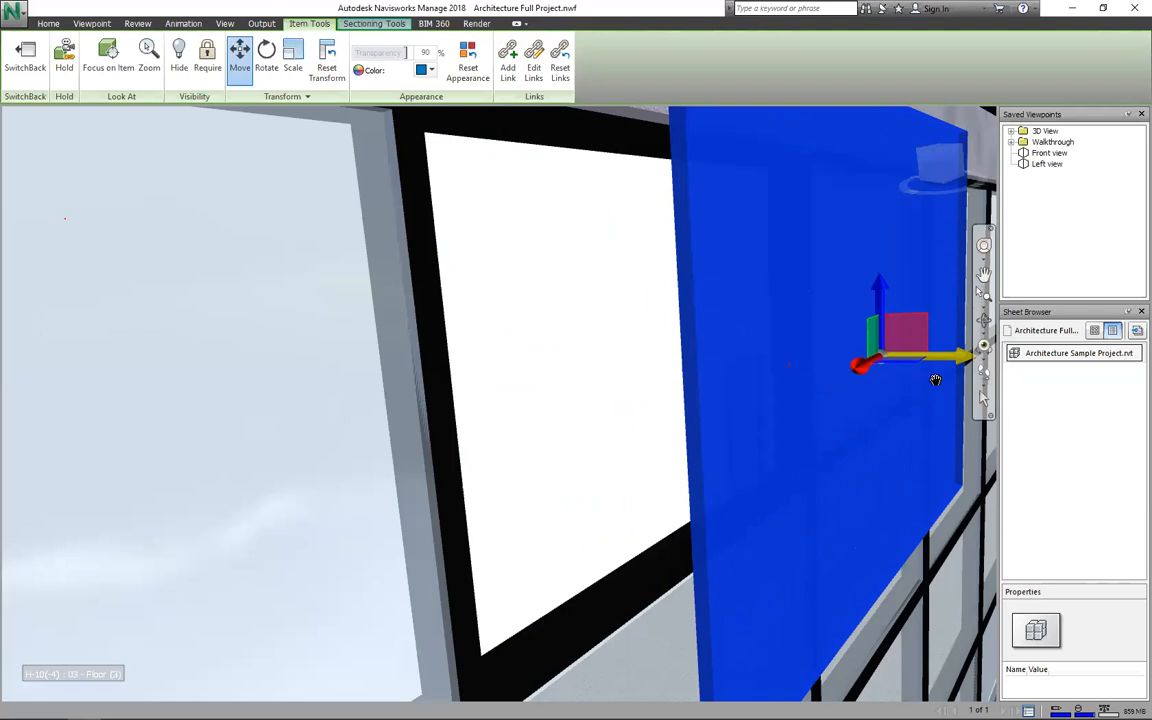
{"action": "left_click_drag", "start_coordinate": [935, 380], "coordinate": [885, 398]}
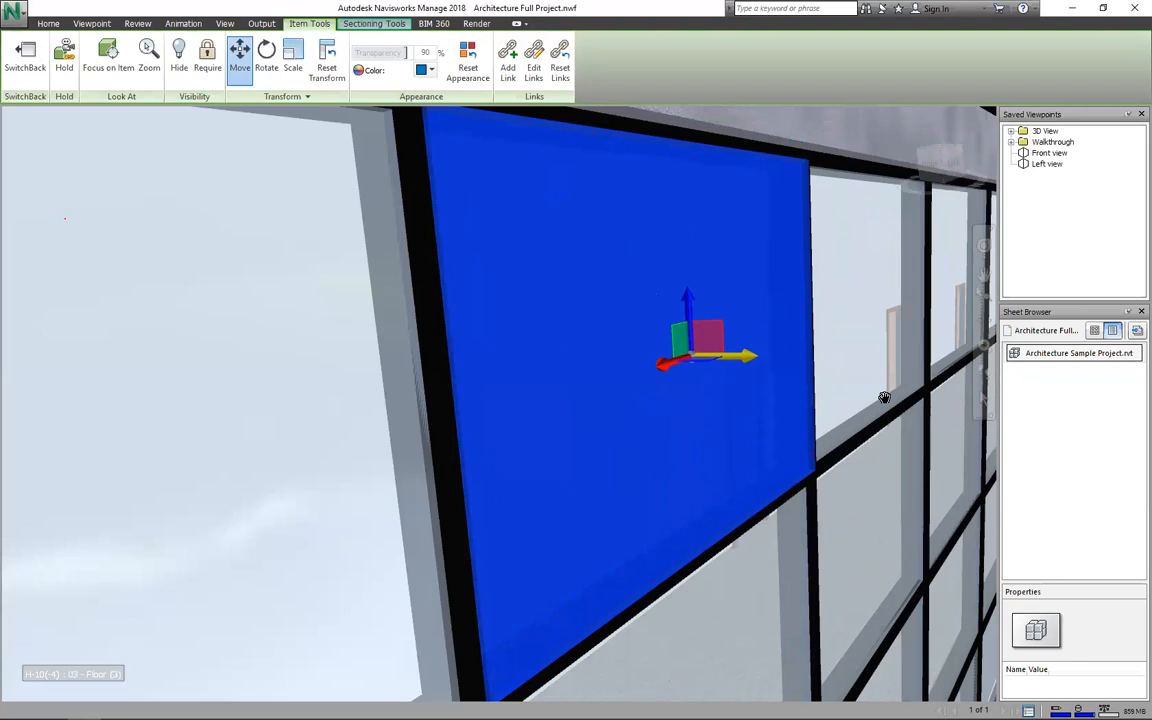
{"action": "key", "text": "ctrl+z"}
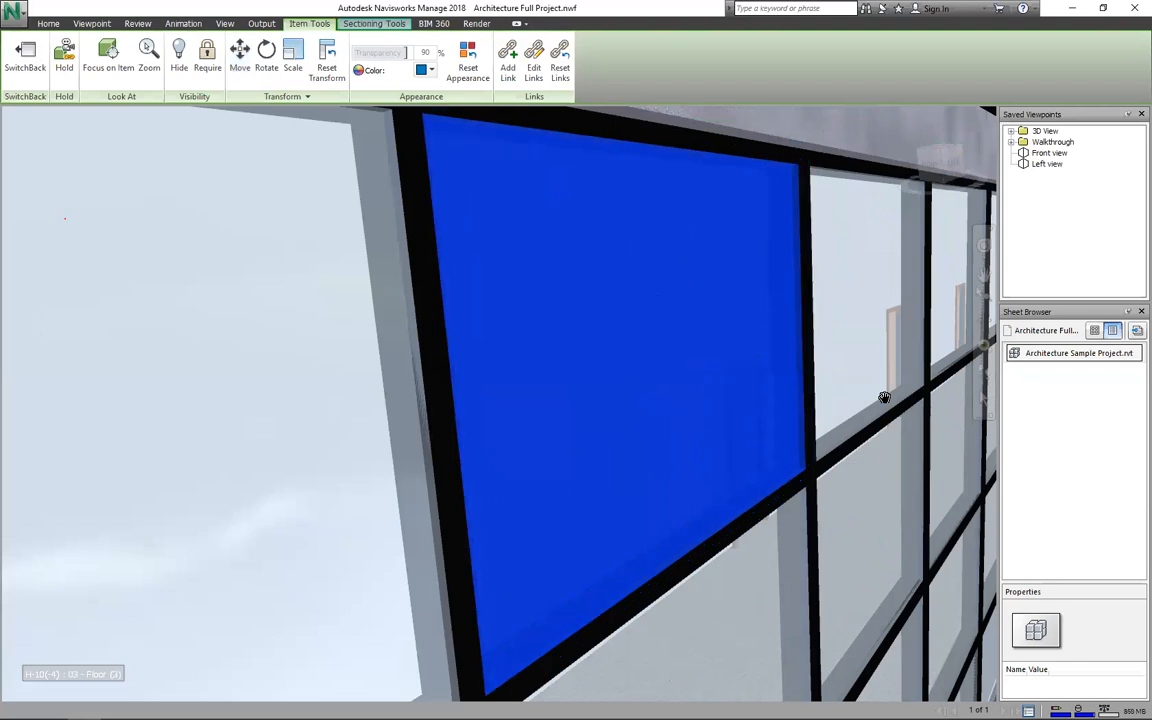
{"action": "scroll", "coordinate": [885, 398], "scroll_direction": "down", "scroll_amount": 4}
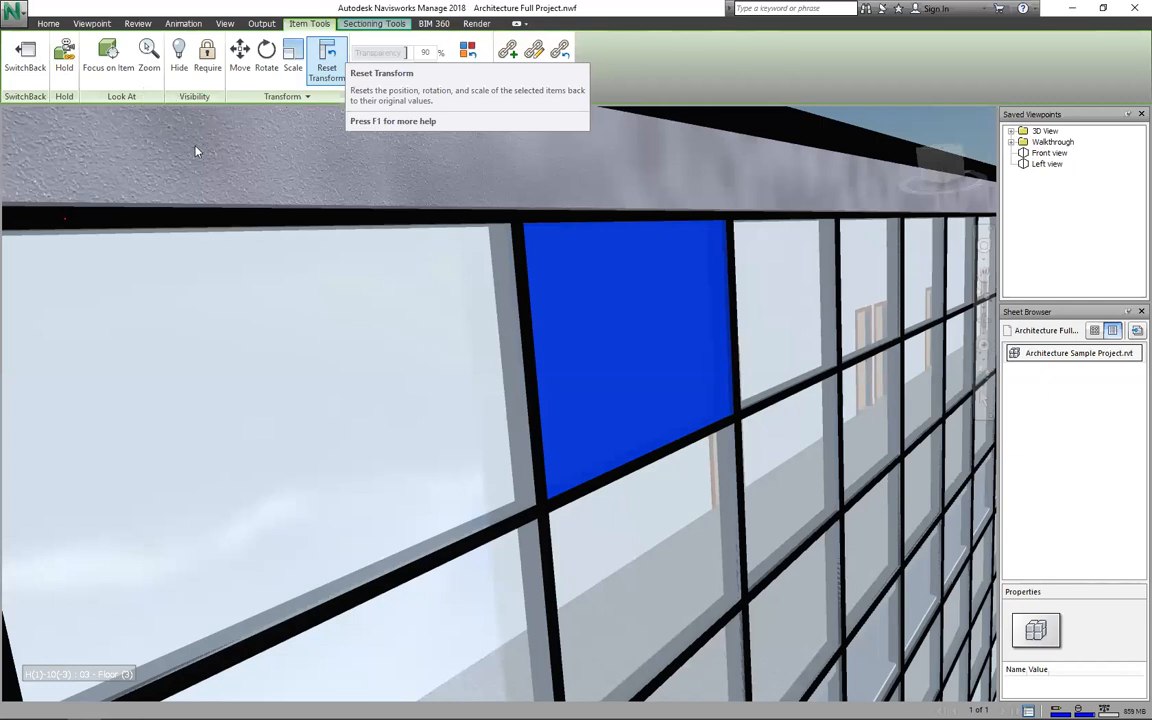
Step: Orbit and zoom around the glazed facade down to a lower viewpoint of the building
{"action": "left_click", "coordinate": [47, 24]}
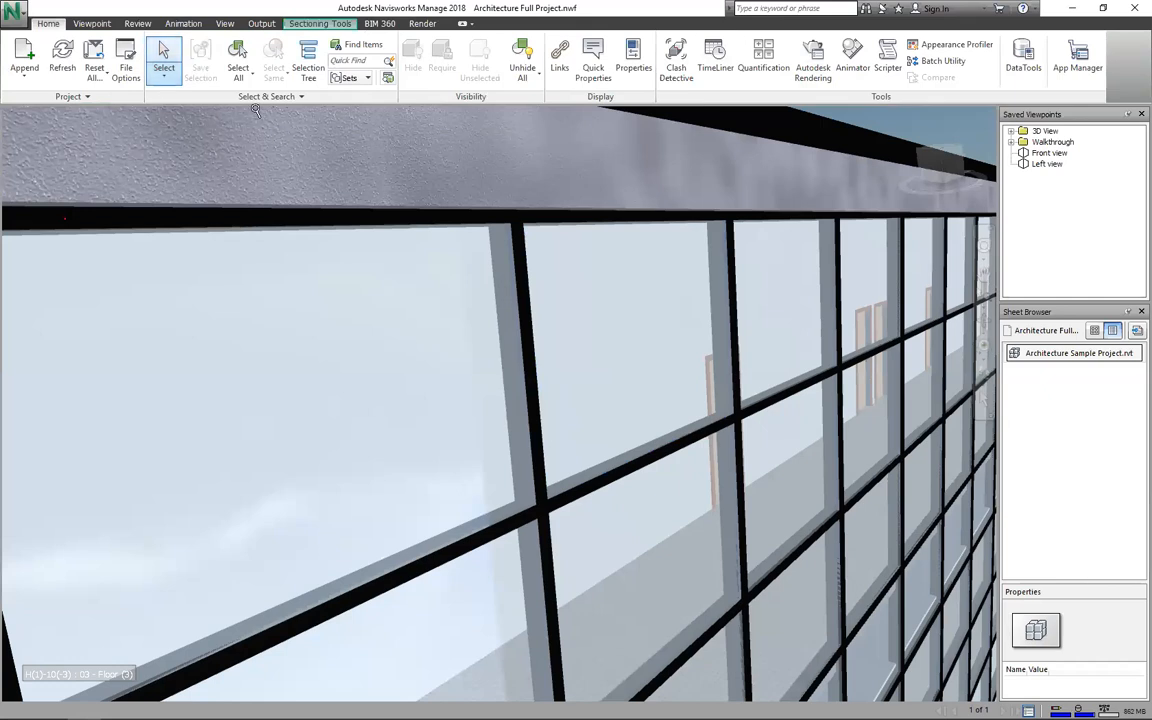
{"action": "scroll", "coordinate": [141, 107], "scroll_direction": "down", "scroll_amount": 3}
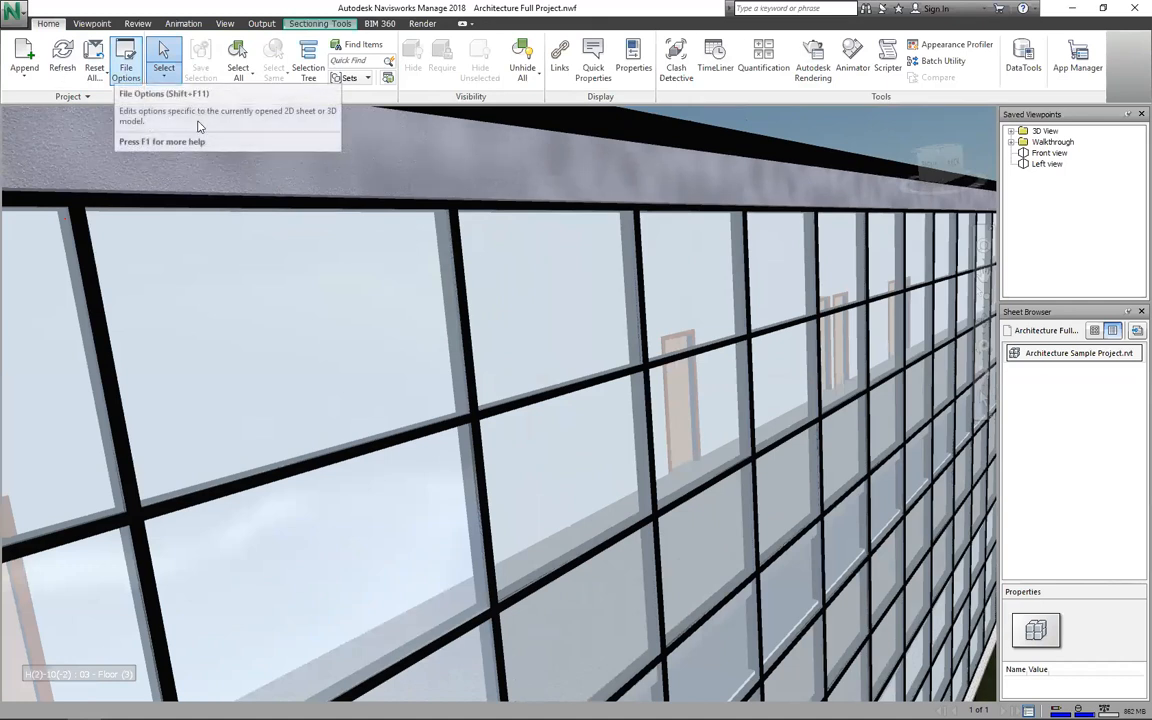
{"action": "scroll", "coordinate": [170, 158], "scroll_direction": "up", "scroll_amount": 2}
{"action": "scroll", "coordinate": [280, 218], "scroll_direction": "down", "scroll_amount": 5}
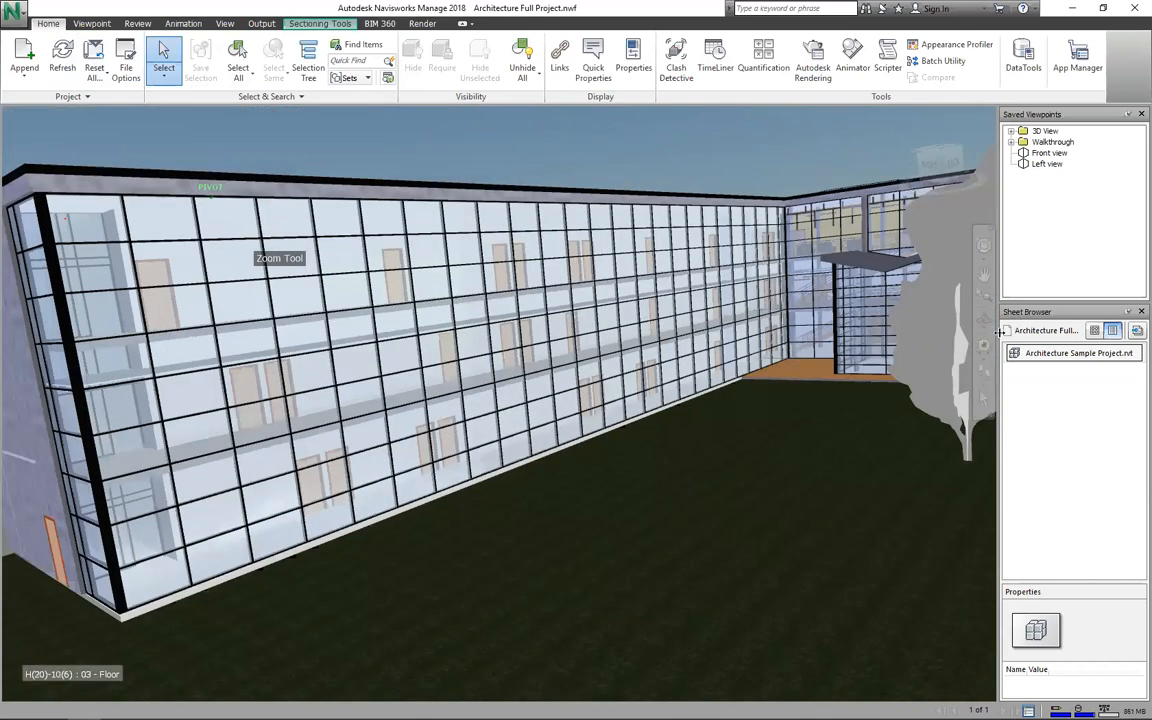
{"action": "middle_click_drag", "start_coordinate": [896, 317], "coordinate": [896, 317], "text": "shift"}
{"action": "middle_click_drag", "start_coordinate": [896, 317], "coordinate": [896, 317], "text": "shift"}
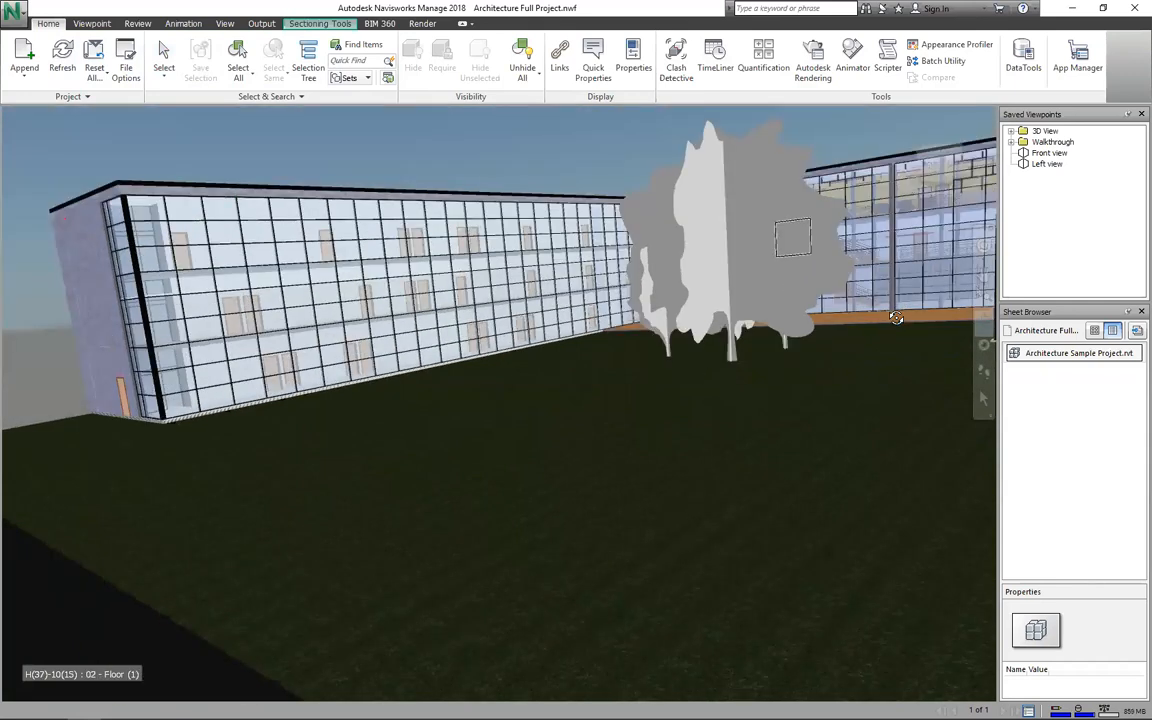
{"action": "scroll", "coordinate": [896, 317], "scroll_direction": "down", "scroll_amount": 3}
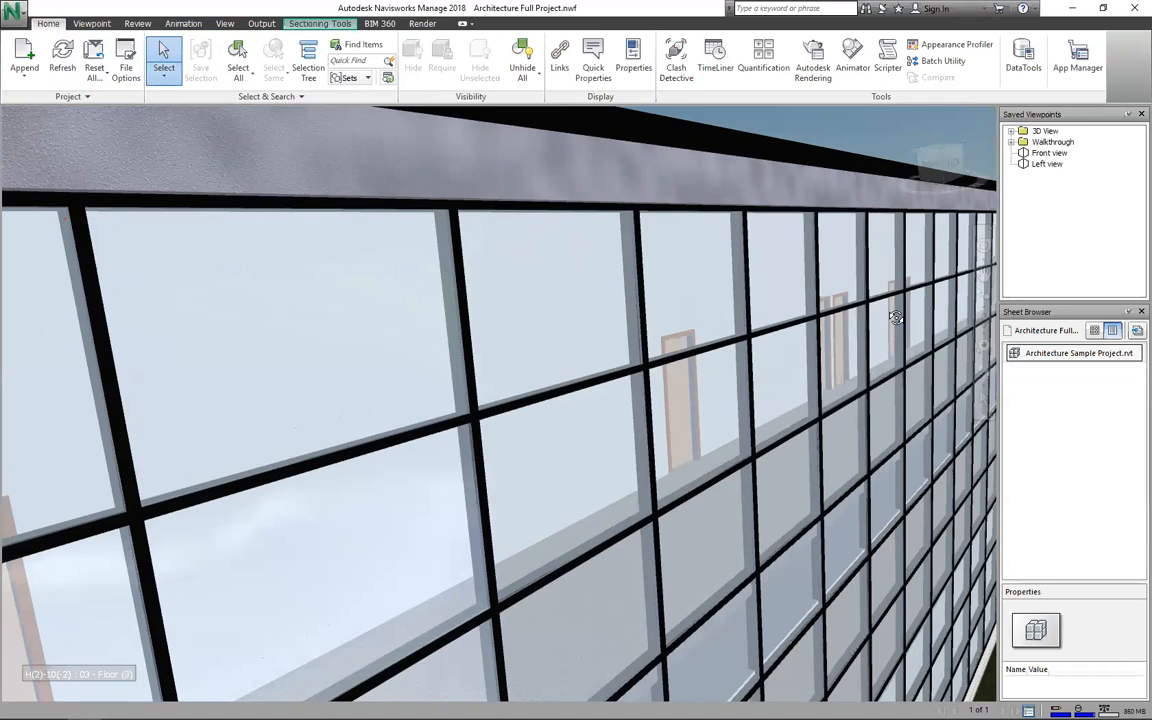
{"action": "scroll", "coordinate": [896, 317], "scroll_direction": "up", "scroll_amount": 3}
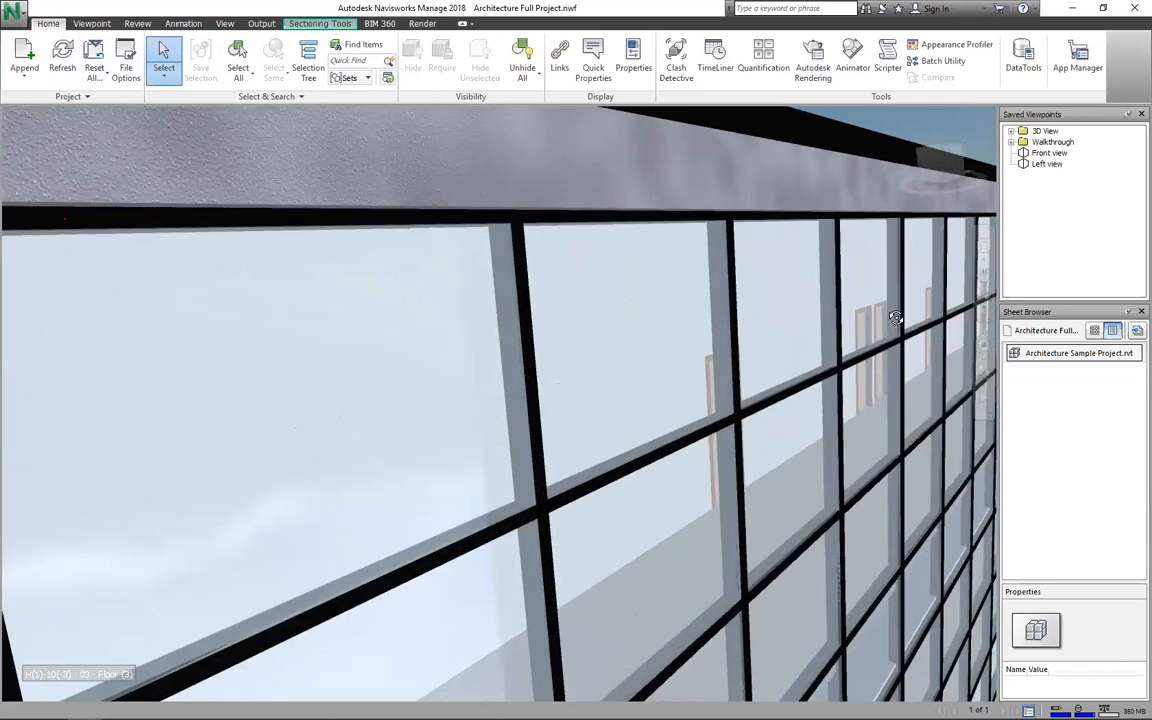
Step: Select a single glass pane, clear the selection, and orbit out to view the building's corner
{"action": "left_click", "coordinate": [612, 314]}
{"action": "scroll", "coordinate": [612, 314], "scroll_direction": "up", "scroll_amount": 3}
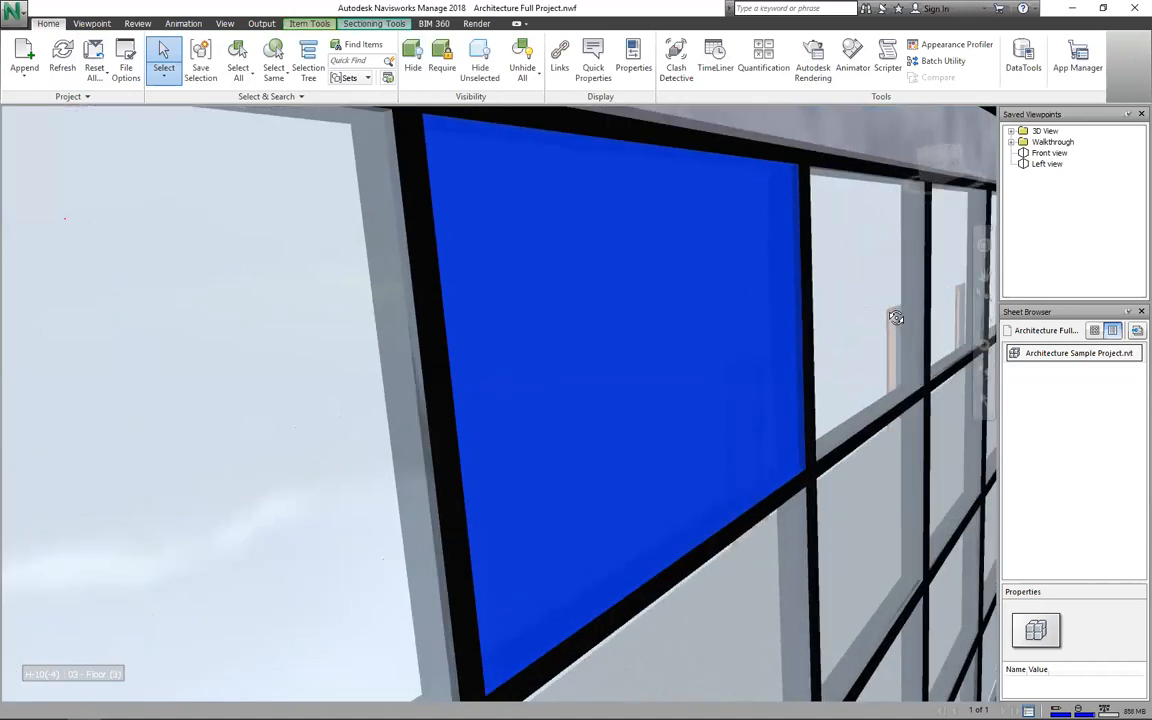
{"action": "scroll", "coordinate": [896, 317], "scroll_direction": "down", "scroll_amount": 5}
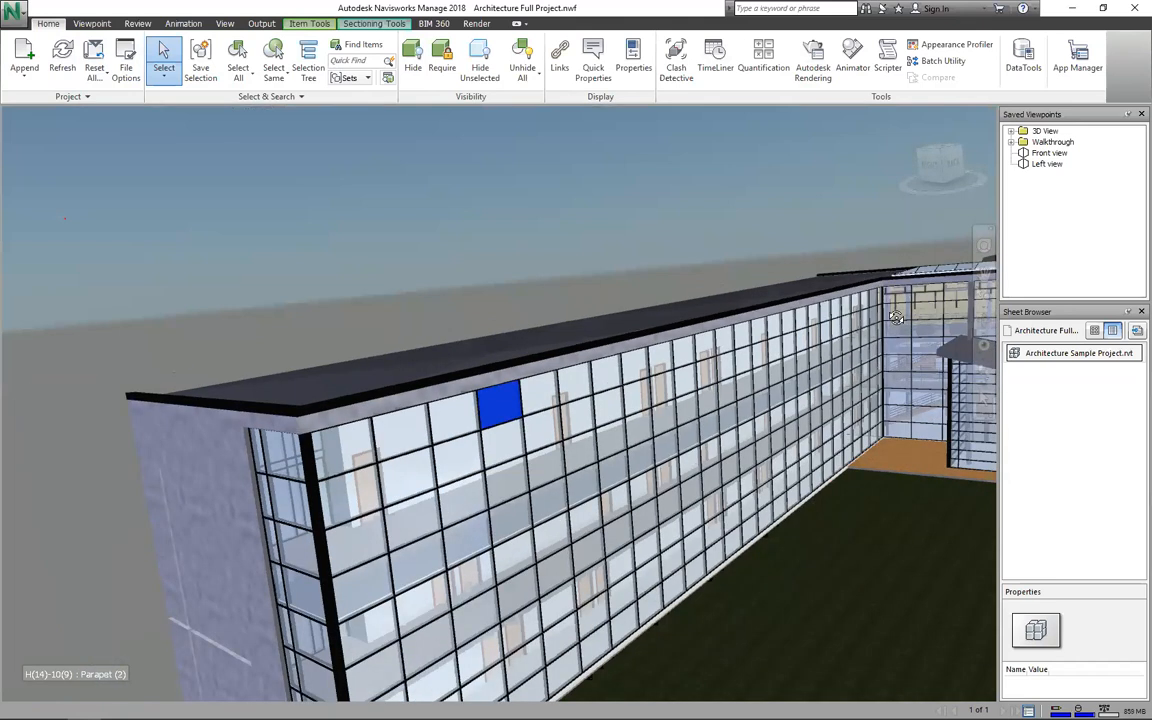
{"action": "scroll", "coordinate": [896, 317], "scroll_direction": "down", "scroll_amount": 2}
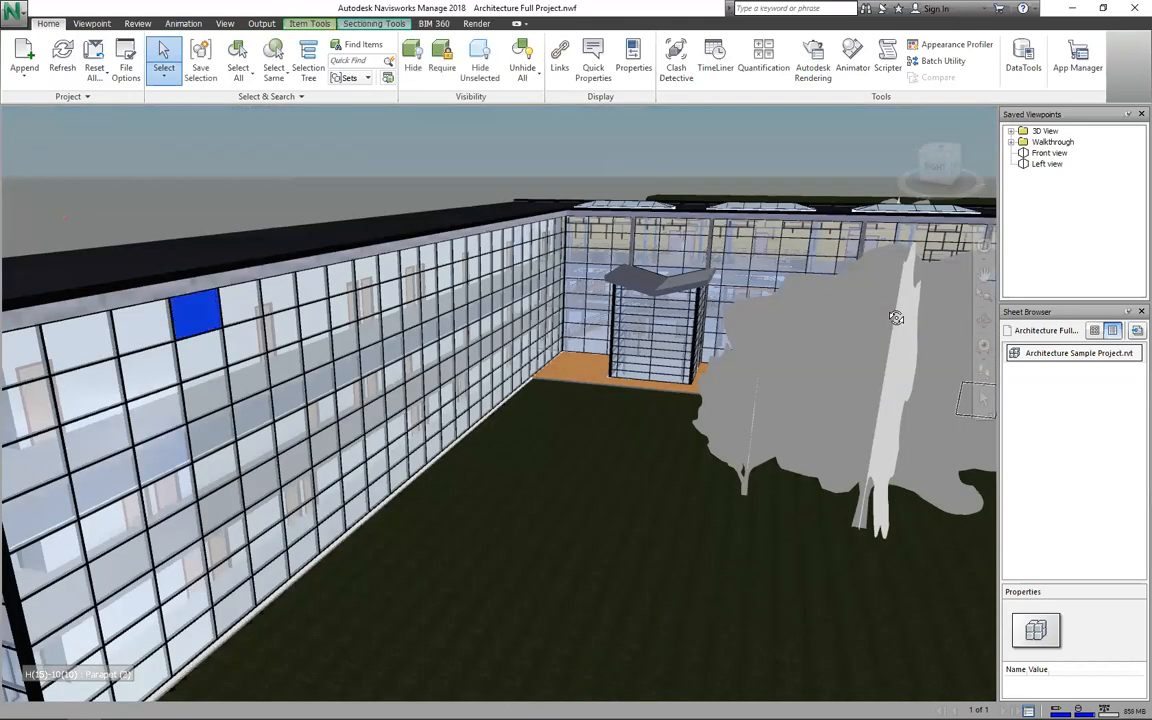
{"action": "key", "text": "Escape"}
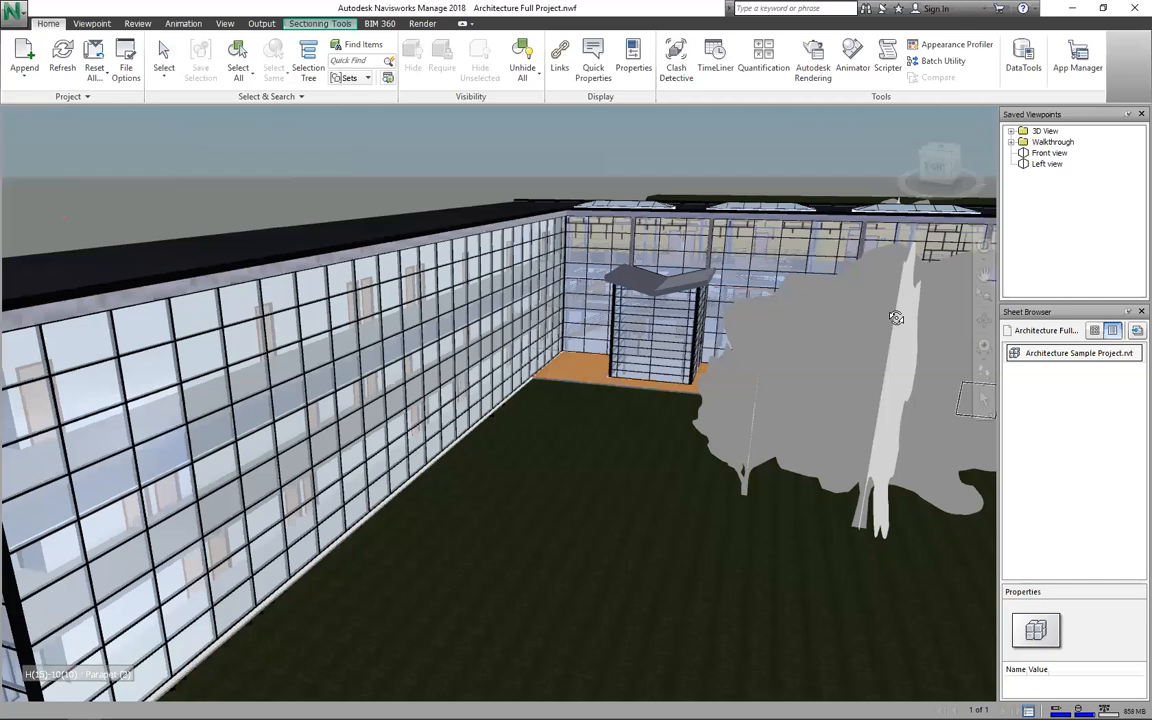
{"action": "scroll", "coordinate": [1009, 372], "scroll_direction": "down", "scroll_amount": 4}
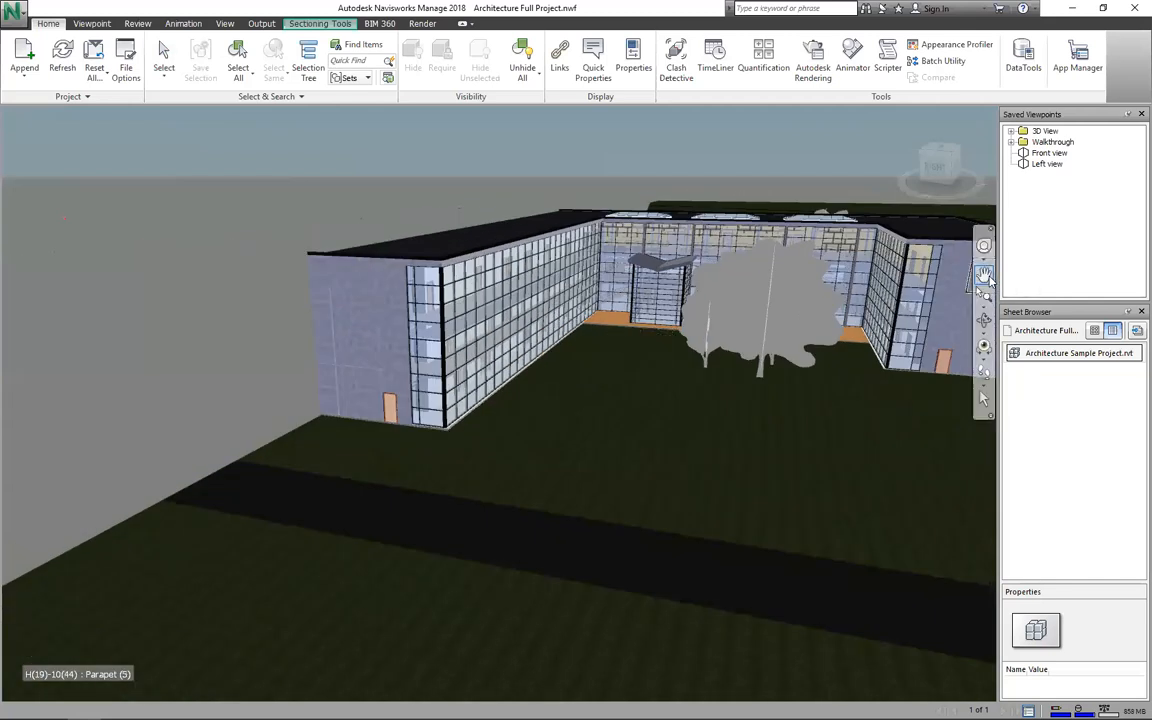
{"action": "middle_click_drag", "start_coordinate": [897, 325], "coordinate": [785, 357], "text": "shift"}
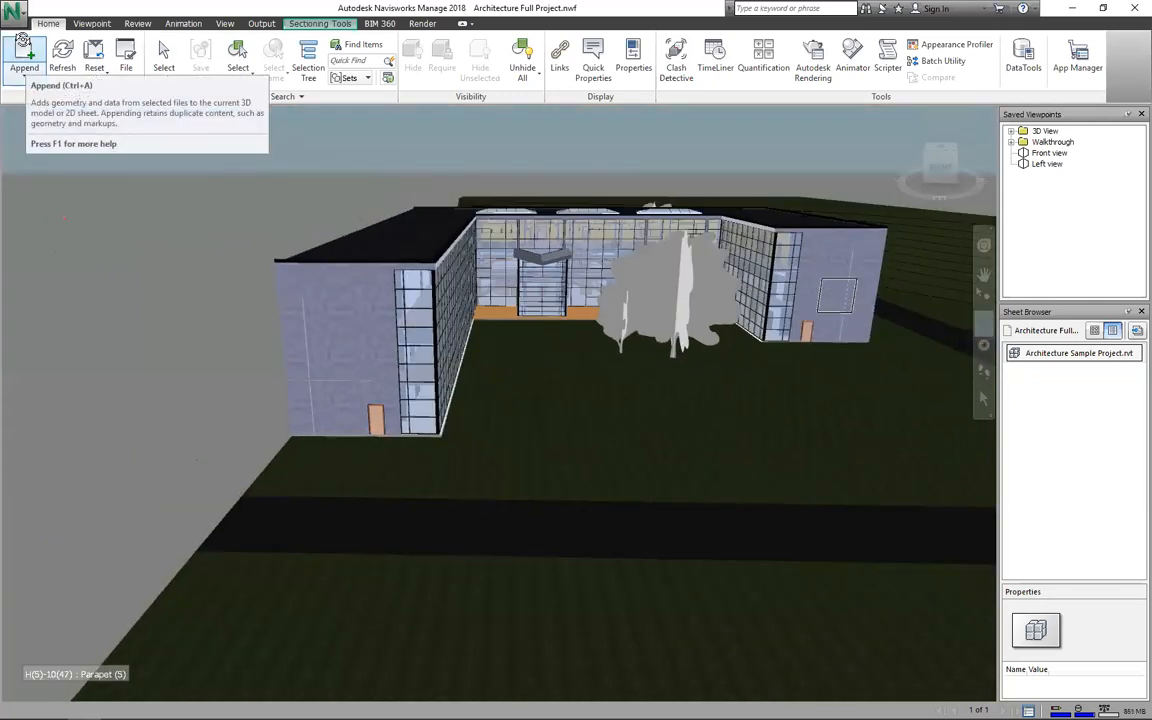
Step: Append Mechanical Project.nwf and Analytical Structural Project.nwf together into the current scene
{"action": "left_click", "coordinate": [27, 50]}
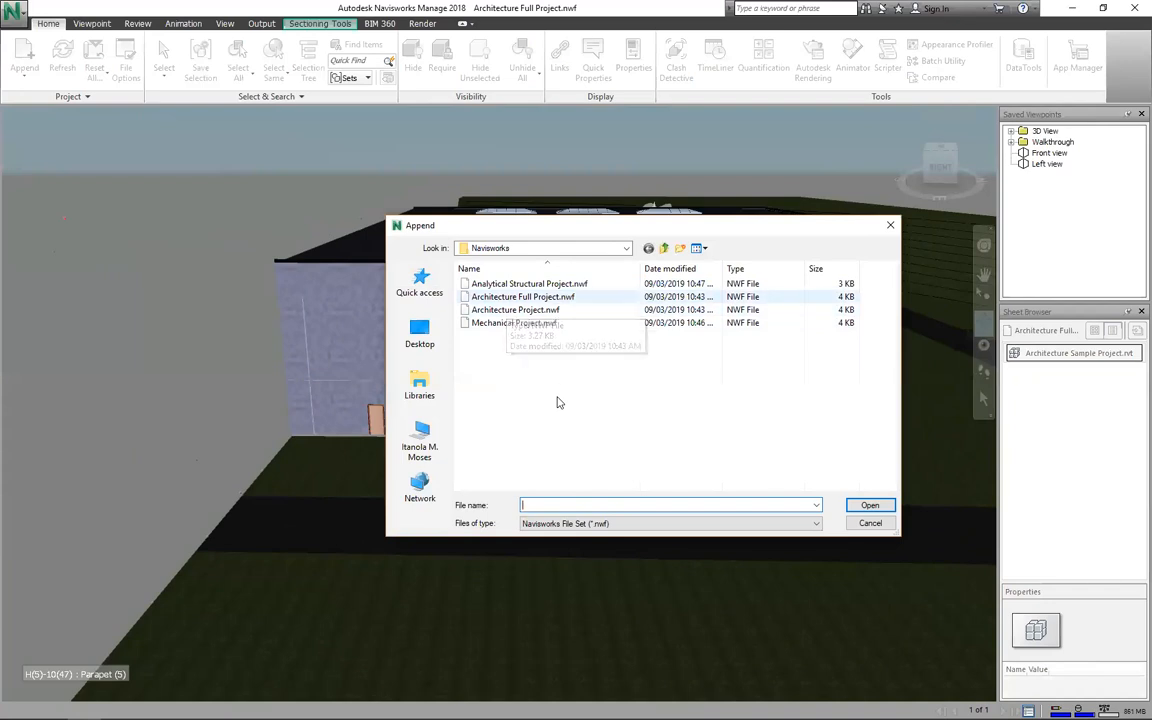
{"action": "left_click", "coordinate": [514, 323]}
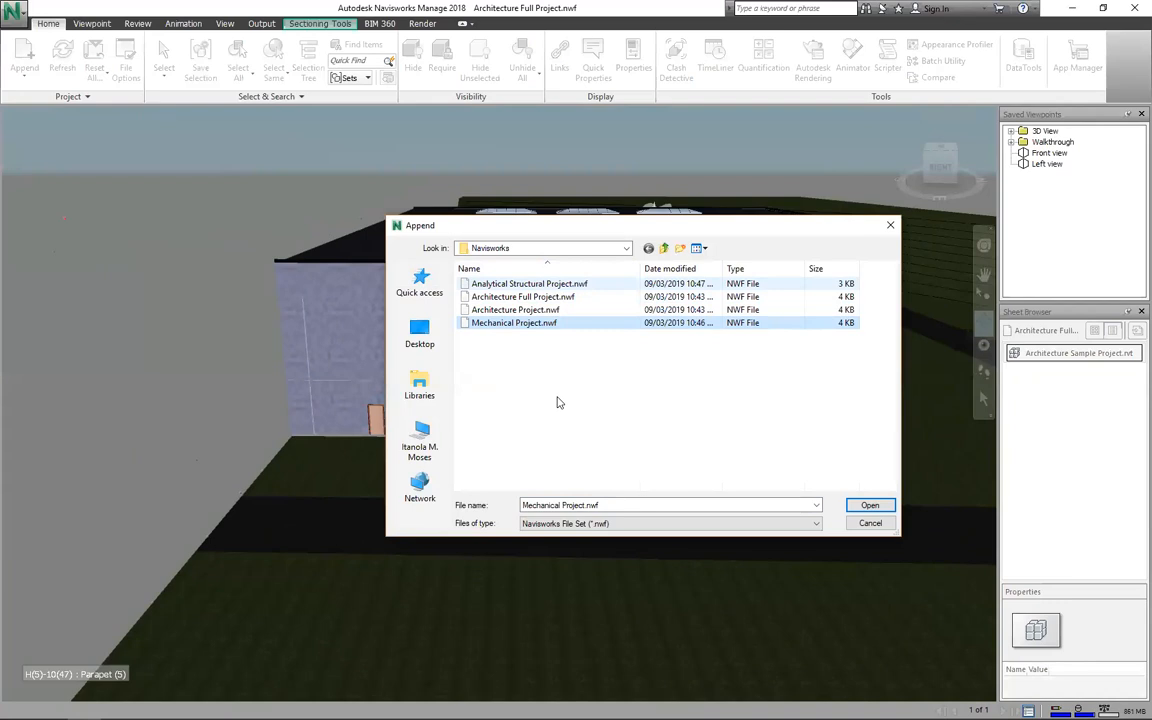
{"action": "left_click", "coordinate": [530, 284], "text": "ctrl"}
{"action": "left_click", "coordinate": [866, 506]}
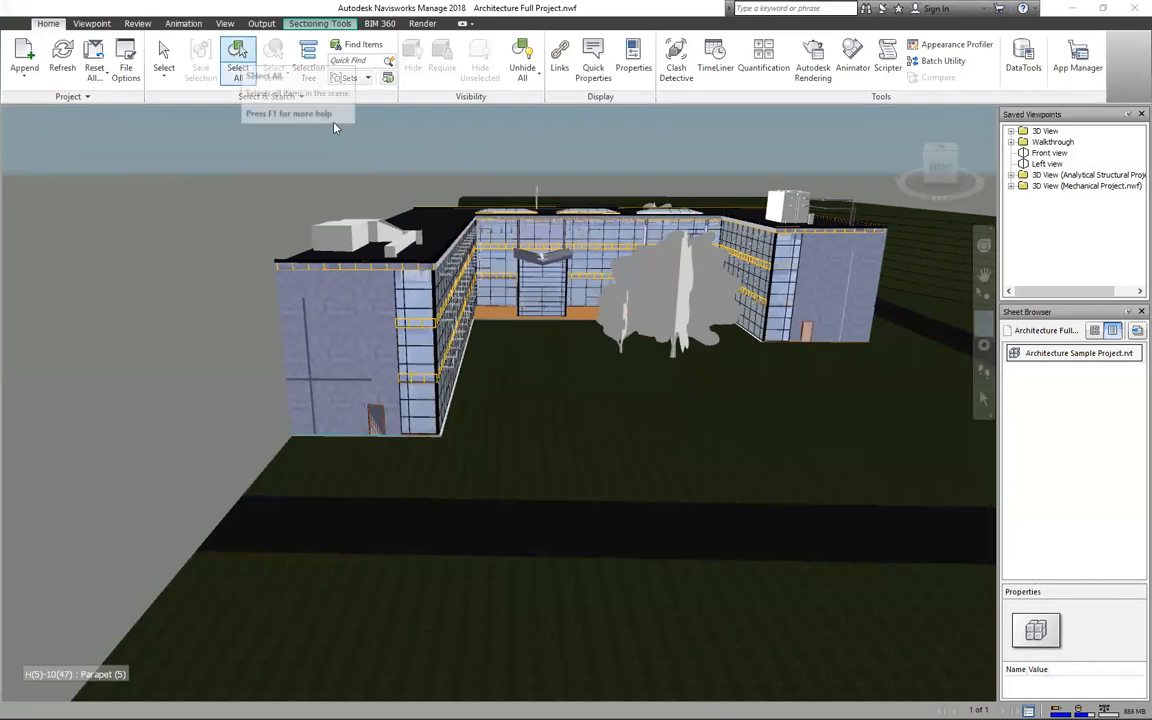
Step: Orbit and zoom the combined building model, then display the Selection Tree
{"action": "mouse_move", "coordinate": [499, 404]}
{"action": "left_mouse_down"}
{"action": "mouse_move", "coordinate": [415, 424]}
{"action": "mouse_move", "coordinate": [420, 385]}
{"action": "left_mouse_up"}
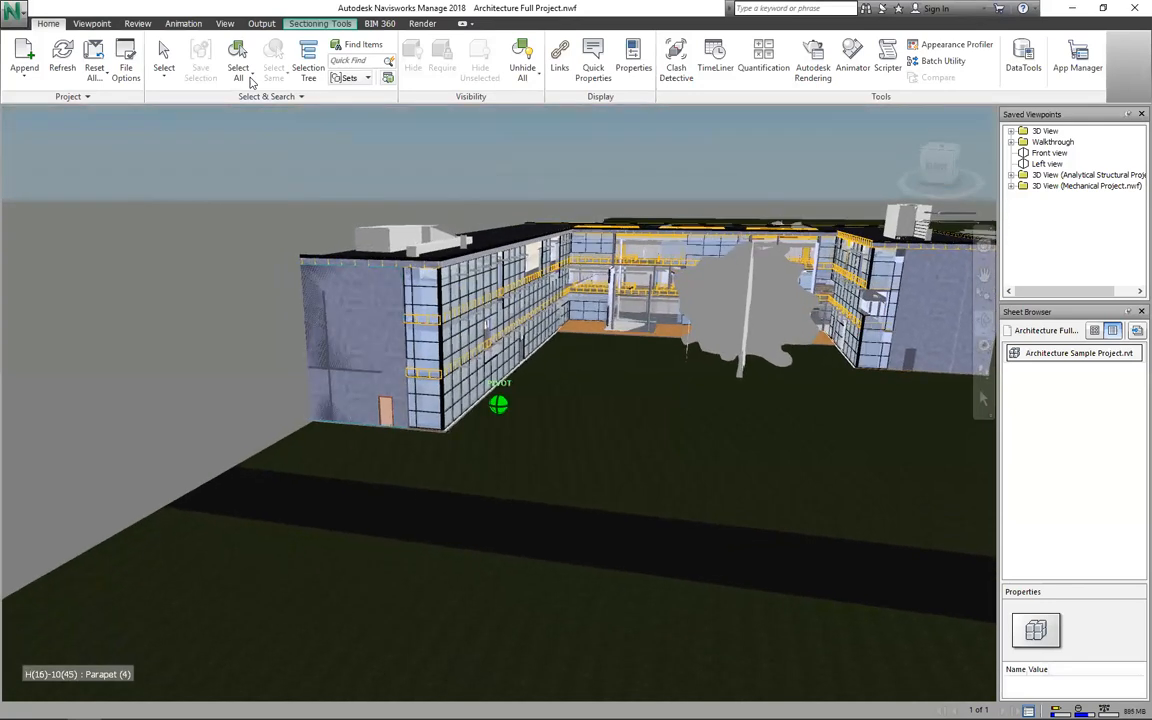
{"action": "scroll", "coordinate": [205, 300], "scroll_direction": "up", "scroll_amount": 1}
{"action": "scroll", "coordinate": [205, 300], "scroll_direction": "up", "scroll_amount": 1}
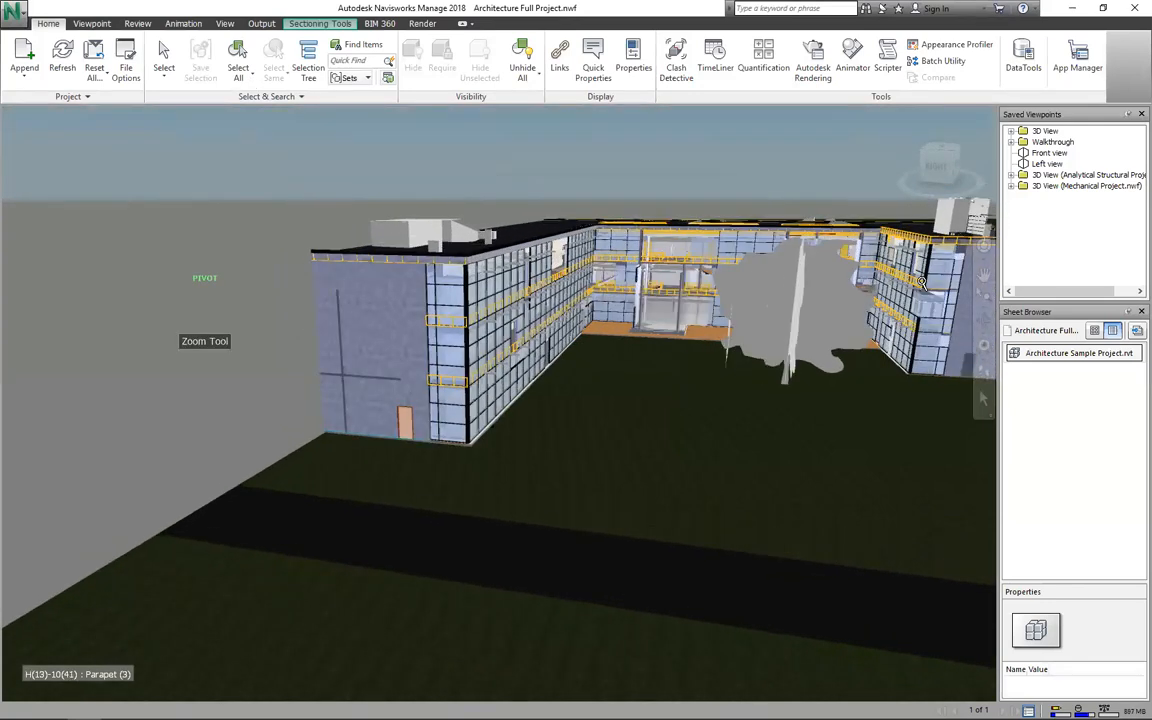
{"action": "scroll", "coordinate": [921, 284], "scroll_direction": "down", "scroll_amount": 3}
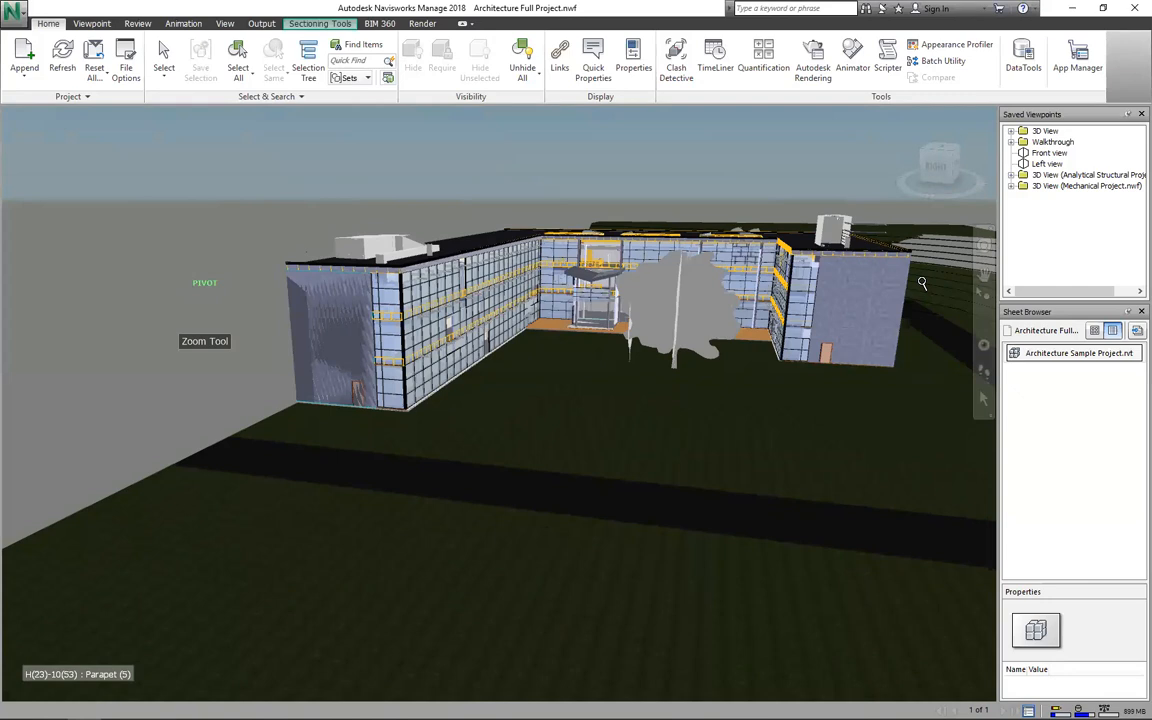
{"action": "scroll", "coordinate": [921, 284], "scroll_direction": "up", "scroll_amount": 4}
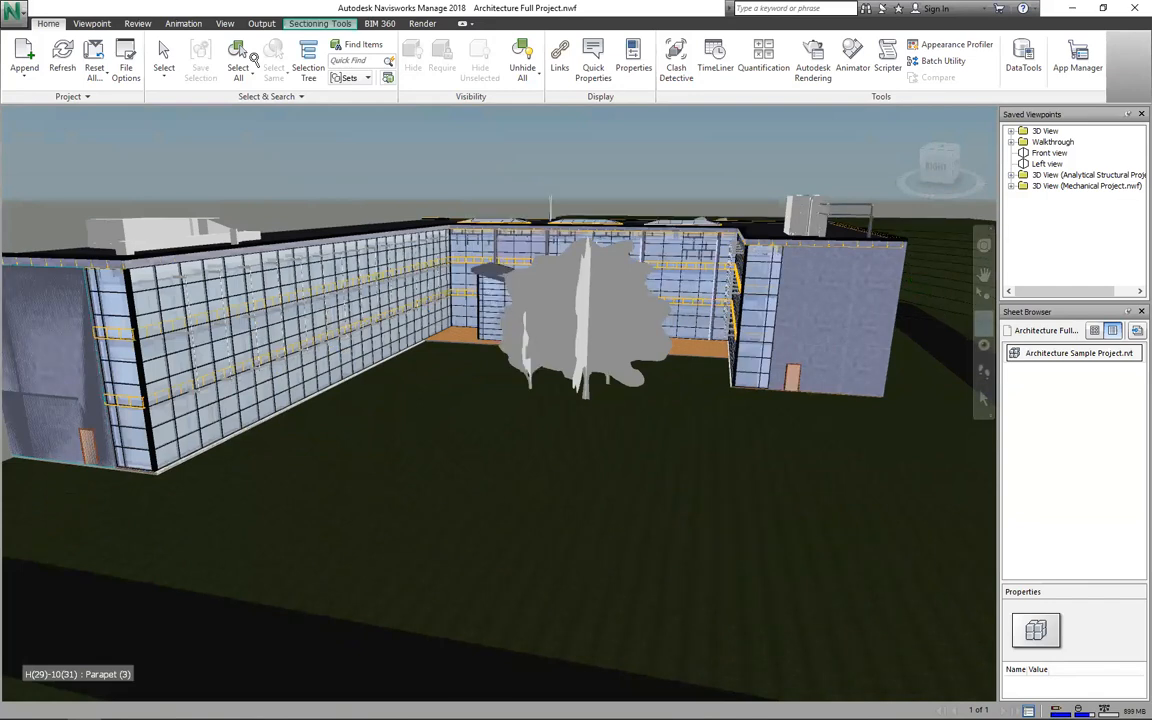
{"action": "left_click", "coordinate": [308, 60]}
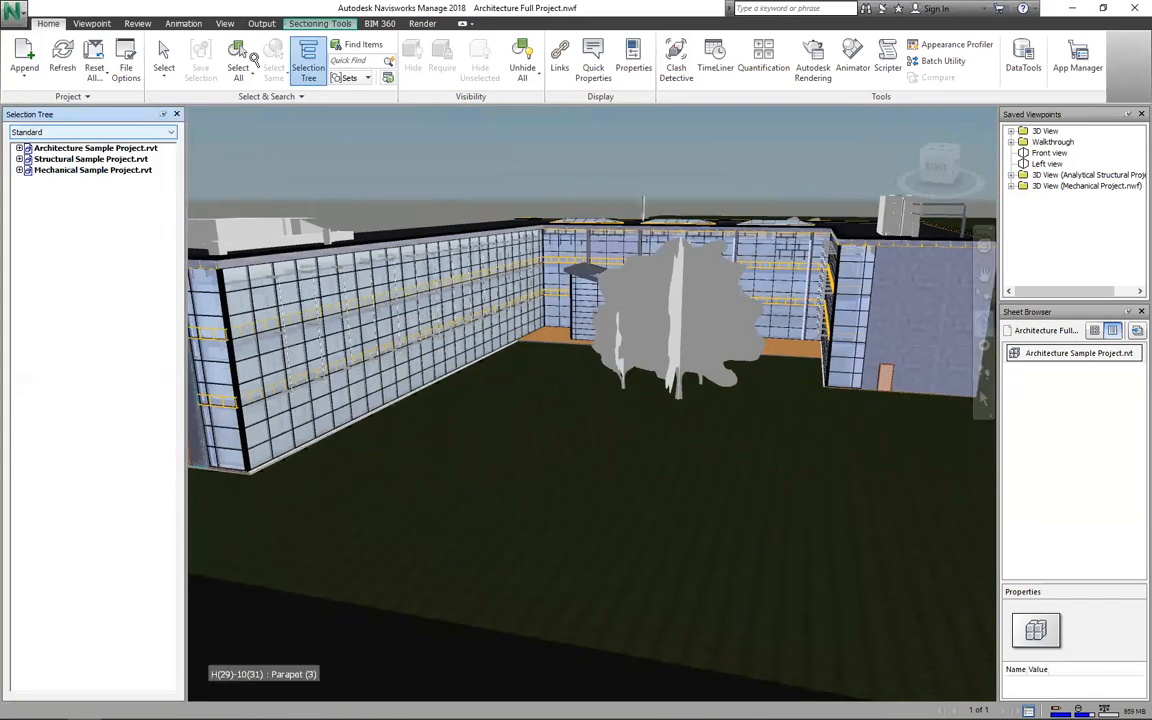
Step: Apply Hide Unselected on Architecture Sample Project.rvt so only the architectural model stays visible
{"action": "left_click", "coordinate": [89, 161]}
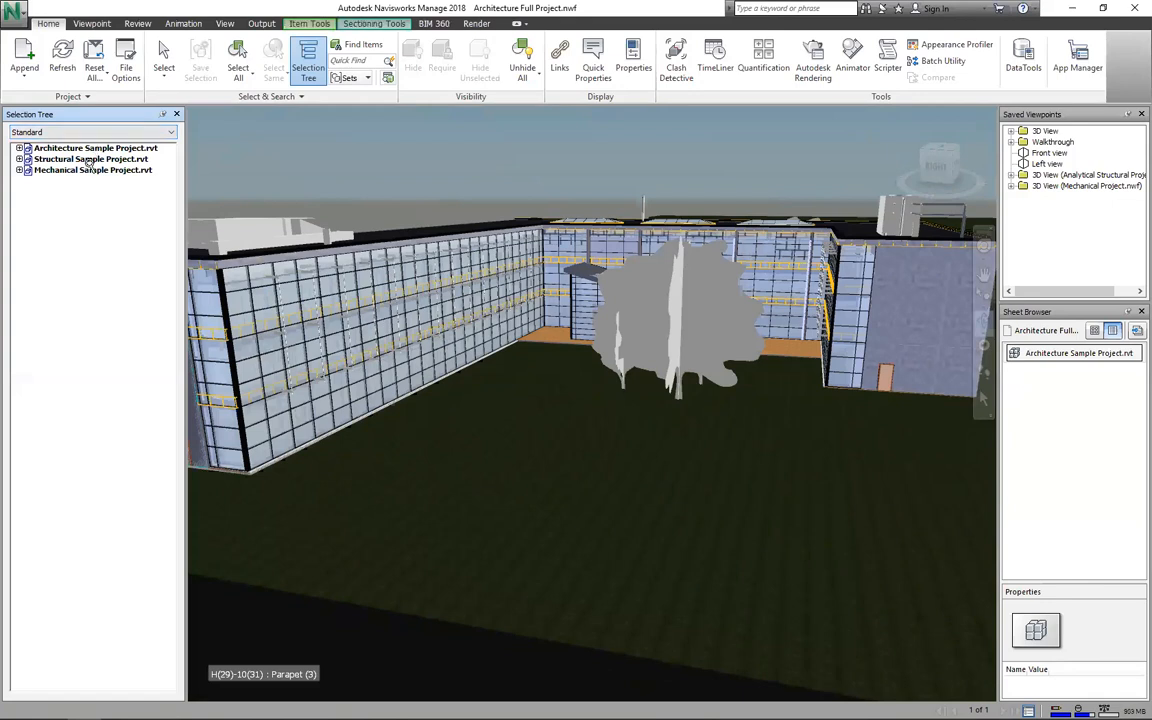
{"action": "left_click", "coordinate": [88, 160]}
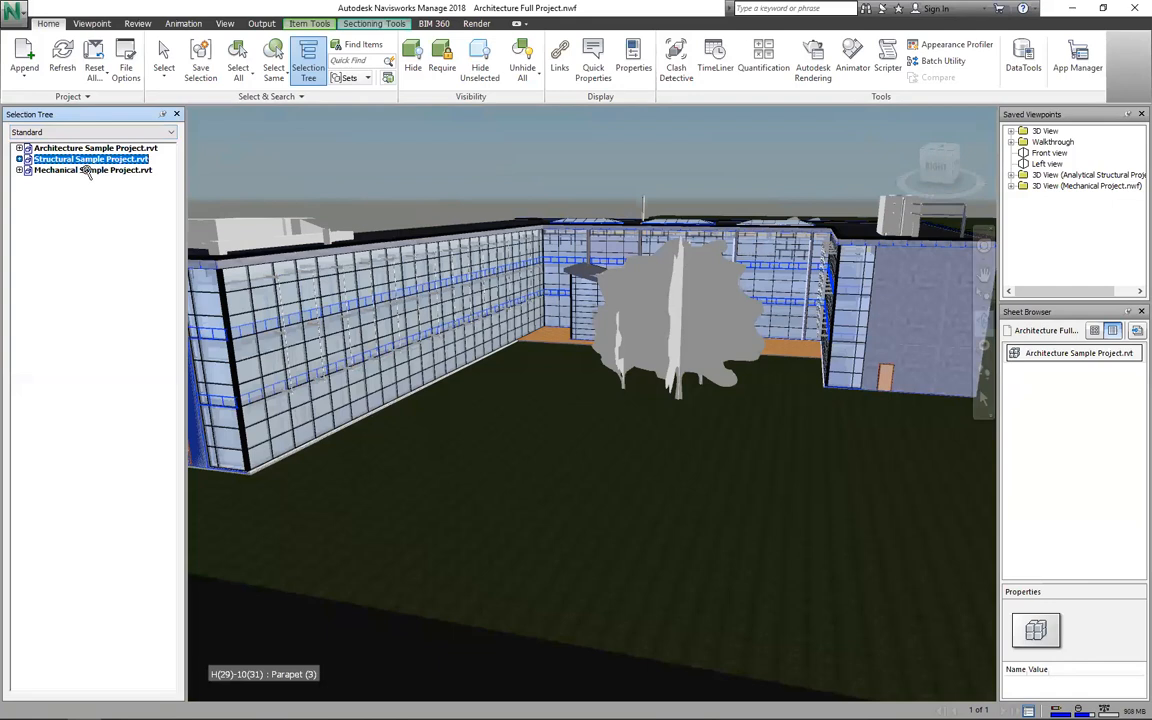
{"action": "left_click", "coordinate": [88, 170]}
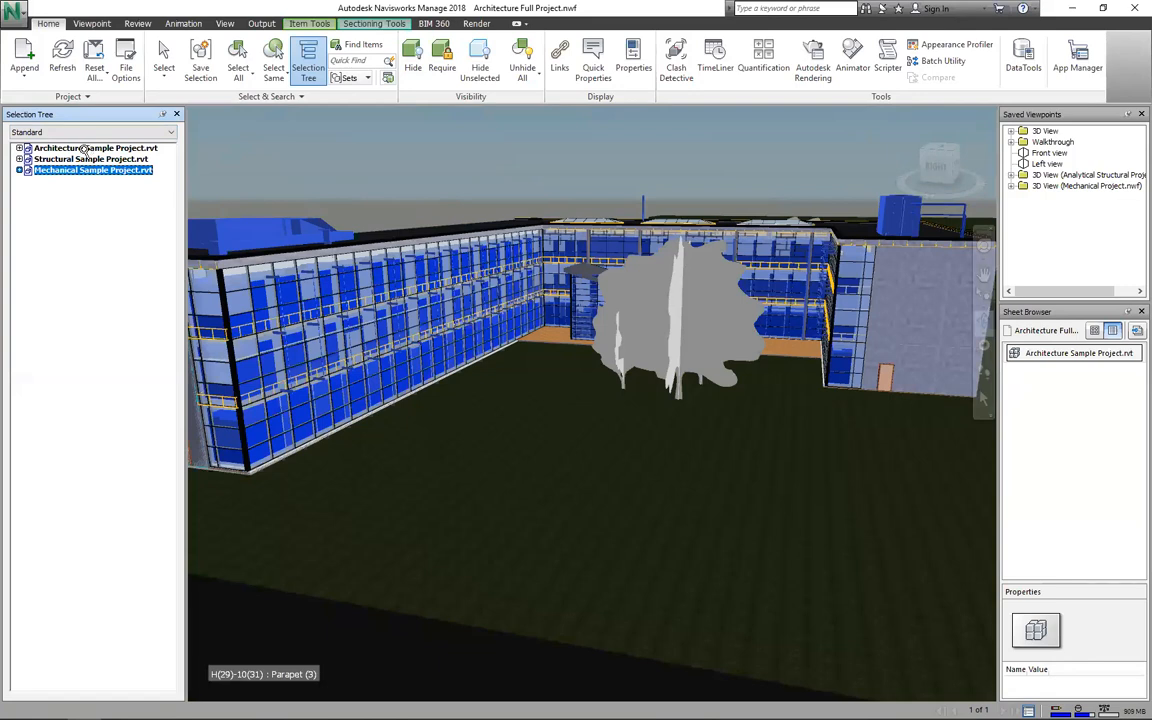
{"action": "right_click", "coordinate": [87, 148]}
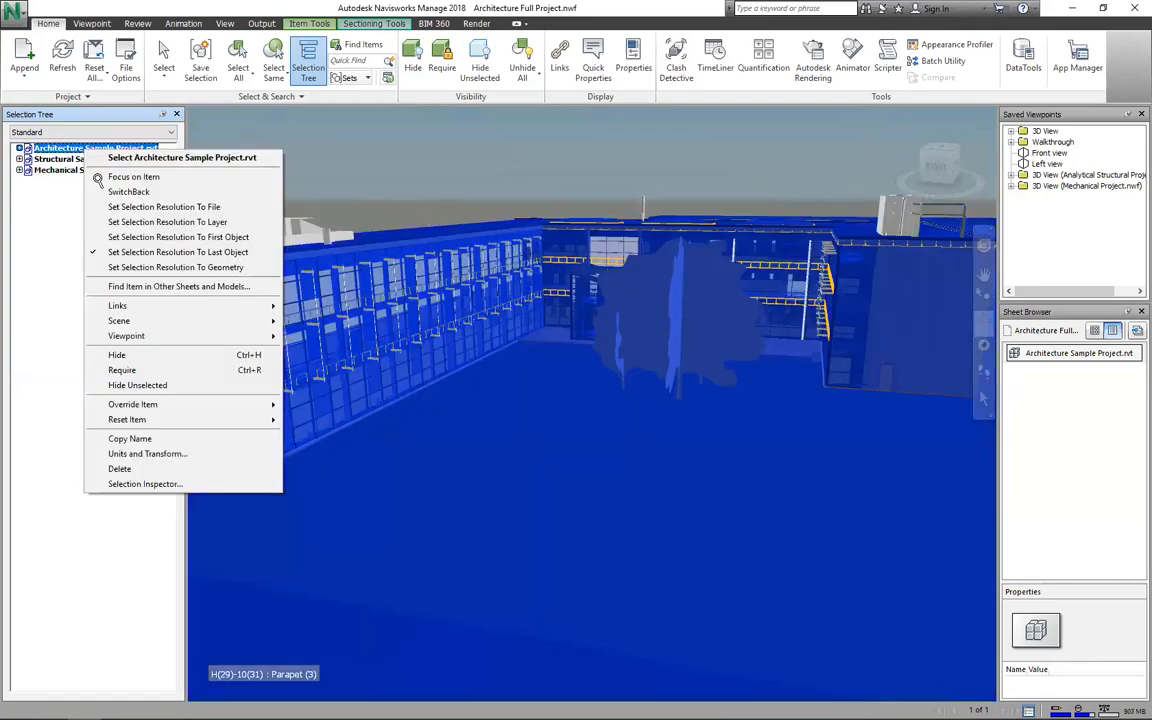
{"action": "left_click", "coordinate": [130, 385]}
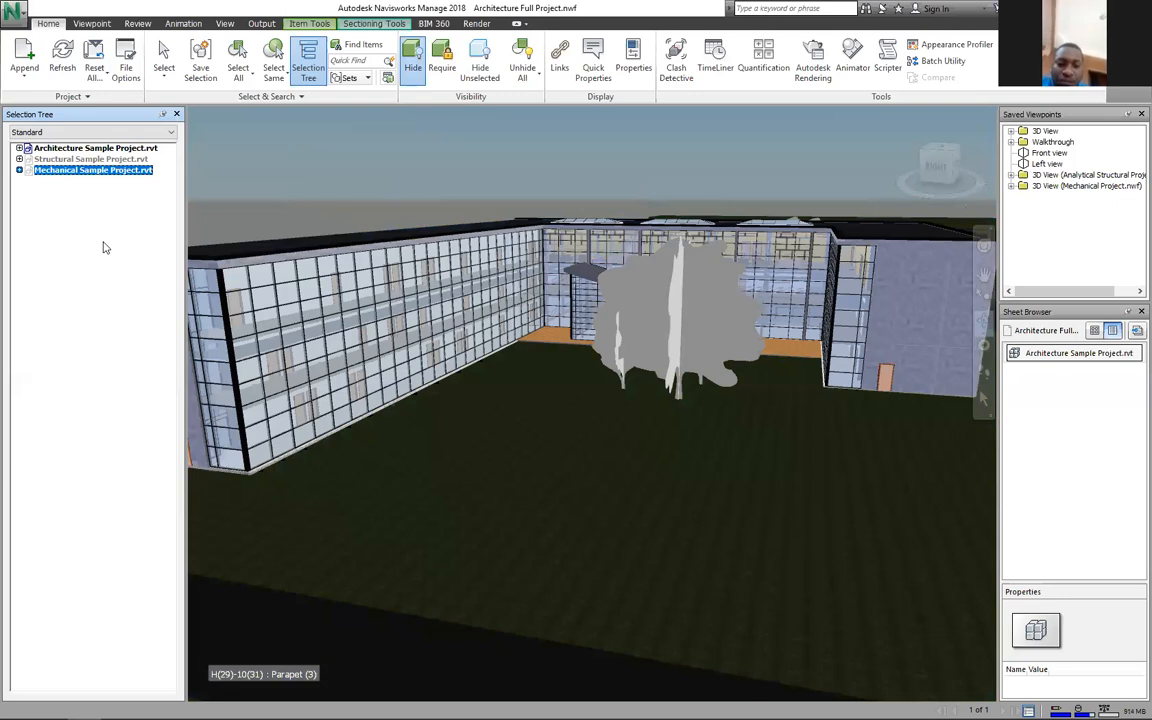
{"action": "left_click", "coordinate": [87, 181]}
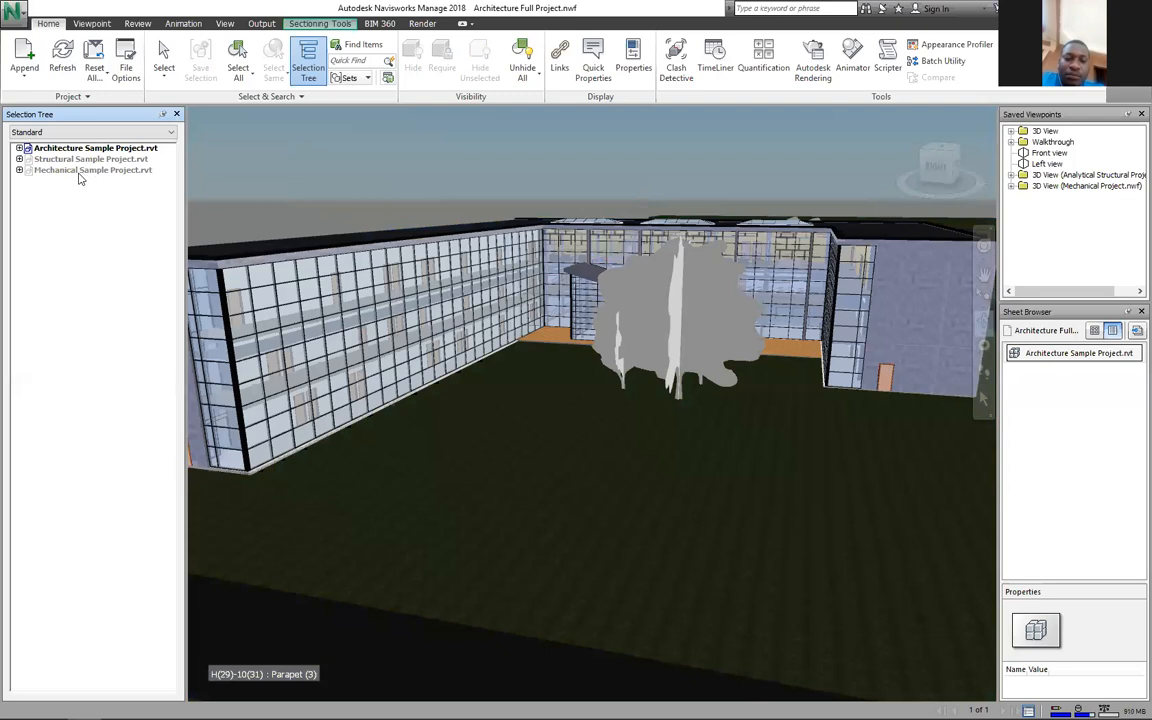
Step: Show only the Structural model with Hide Unselected, then turn isolation off again
{"action": "right_click", "coordinate": [83, 150]}
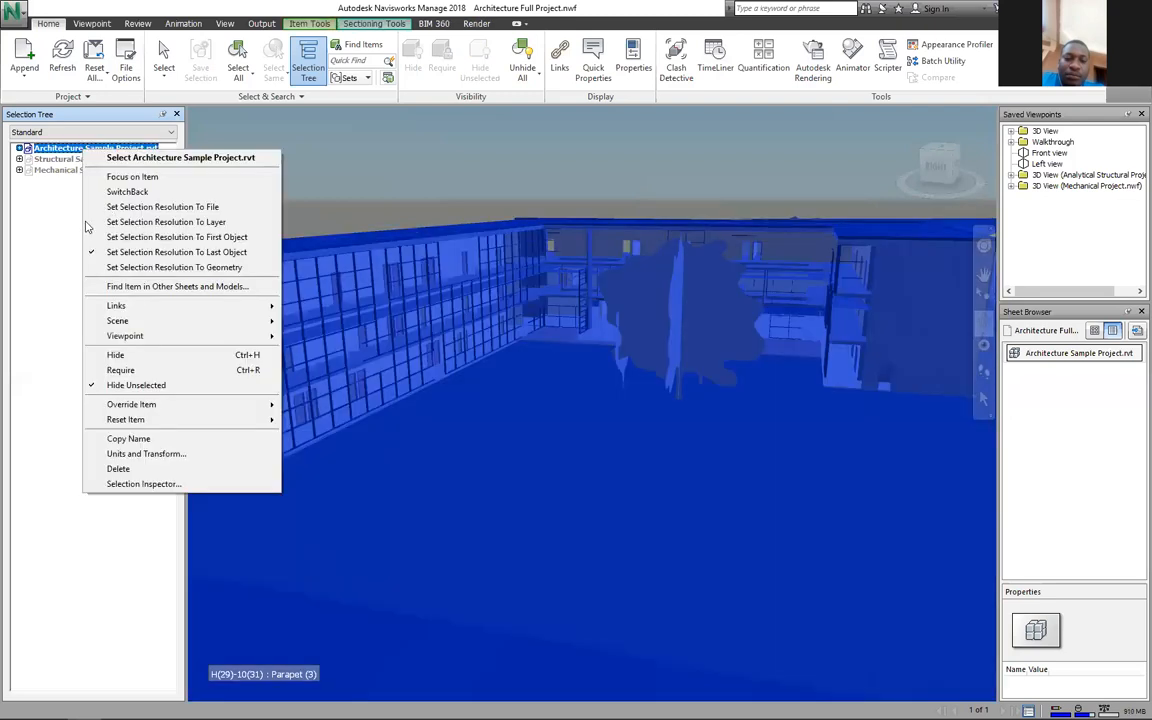
{"action": "left_click", "coordinate": [127, 385]}
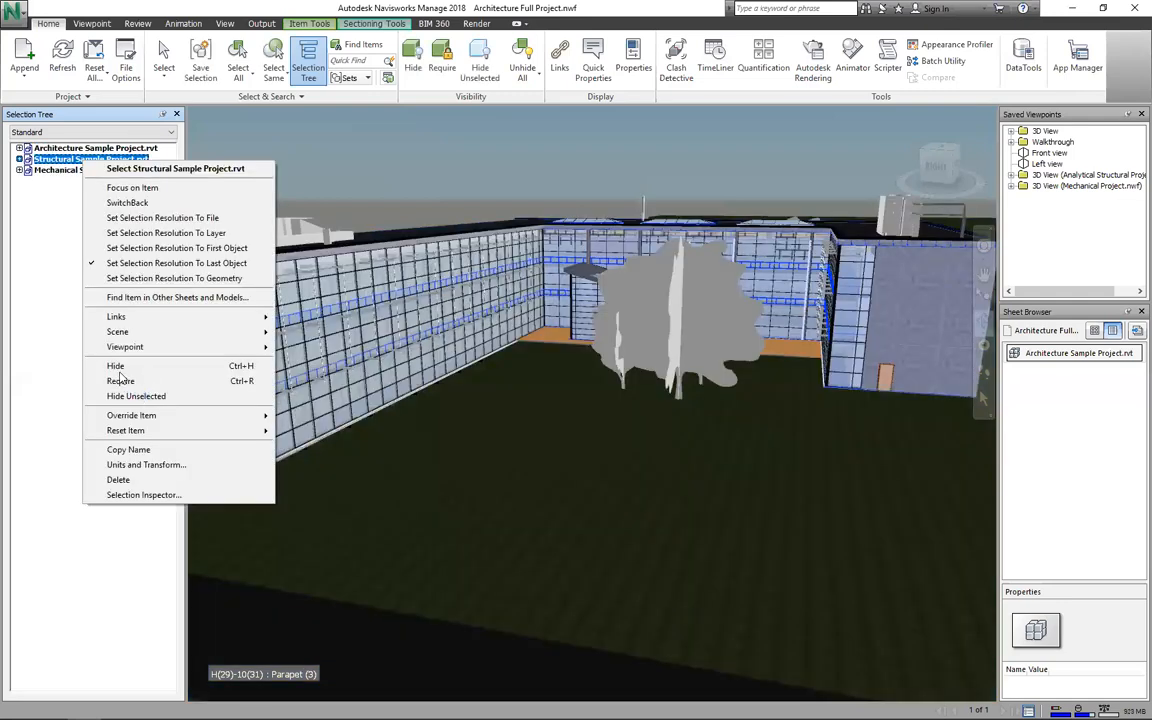
{"action": "left_click", "coordinate": [135, 396]}
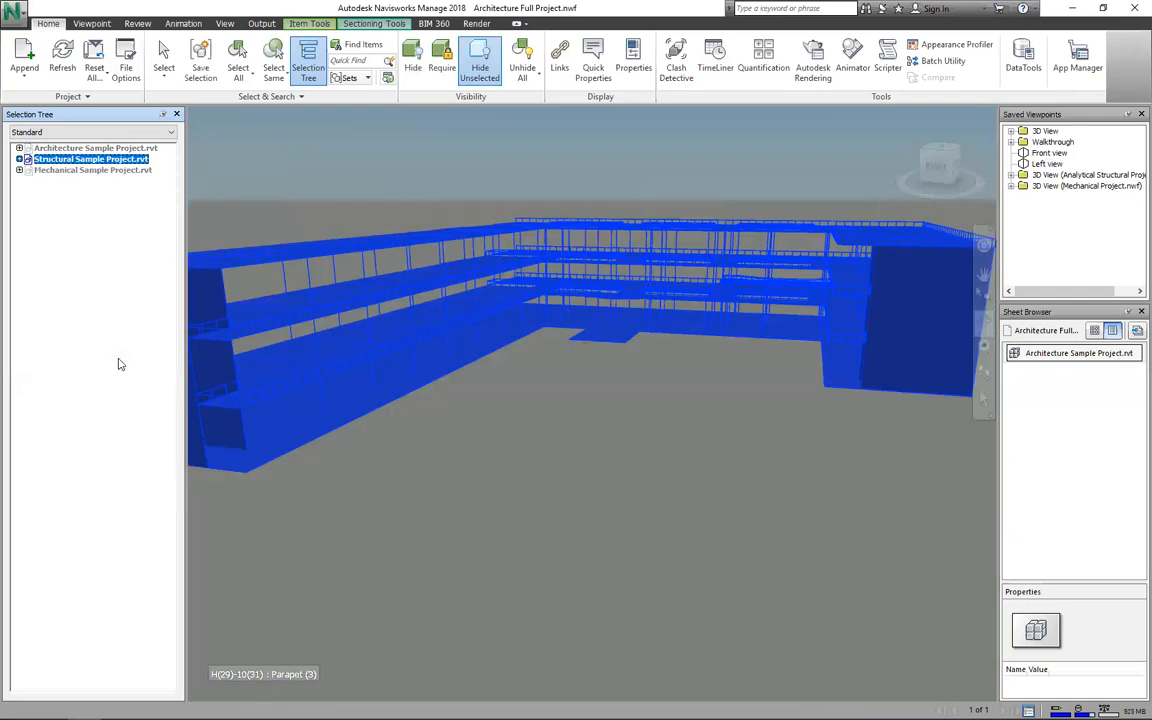
{"action": "key", "text": "Escape"}
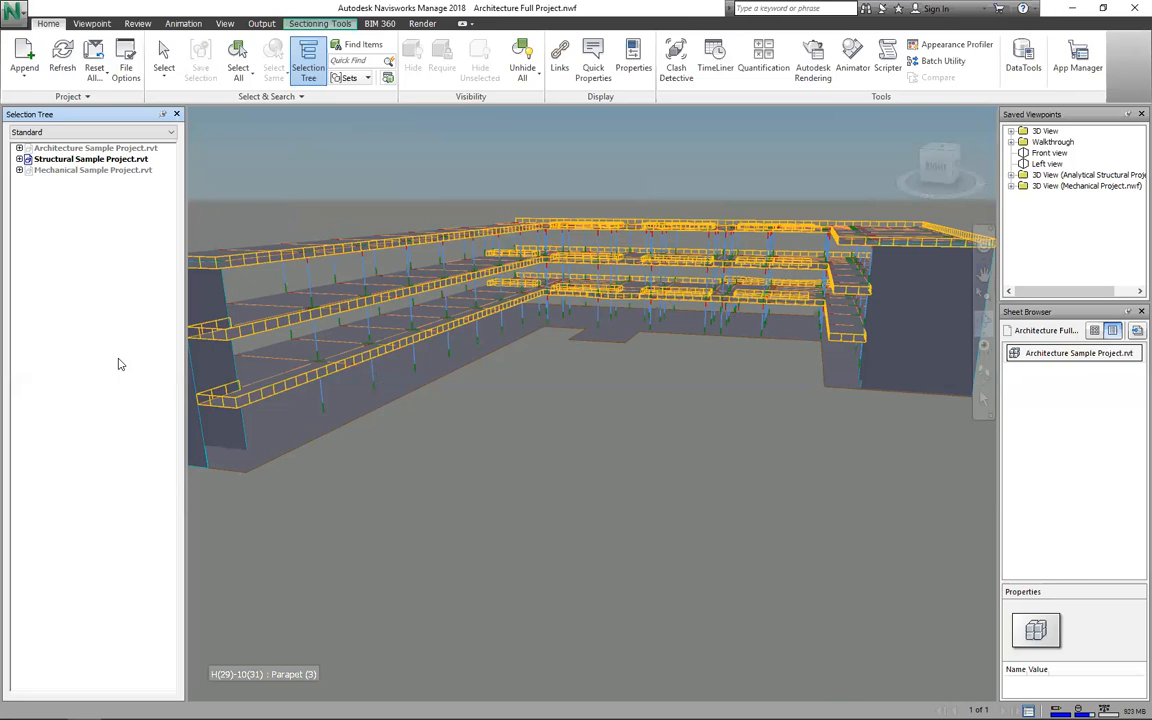
{"action": "right_click", "coordinate": [93, 159]}
{"action": "key", "text": "Down"}
{"action": "key", "text": "Down"}
{"action": "key", "text": "Down"}
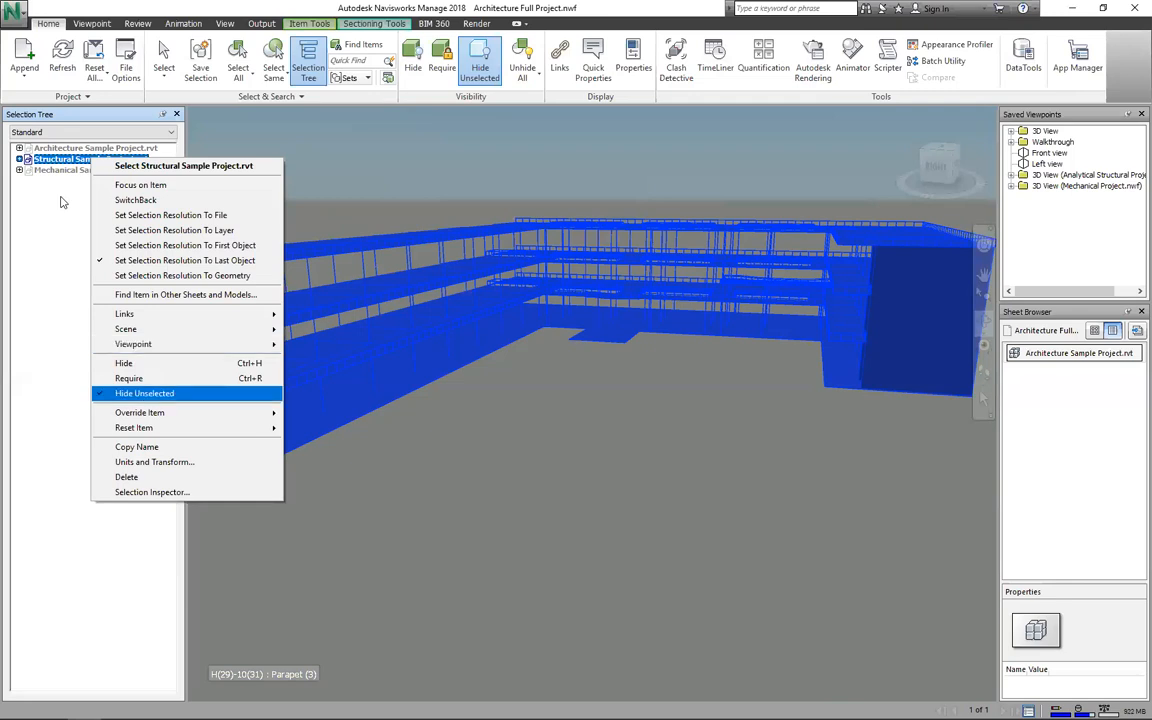
{"action": "key", "text": "Return"}
Step: Isolate the Mechanical model alone, then bring all three models back into view
{"action": "right_click", "coordinate": [57, 171]}
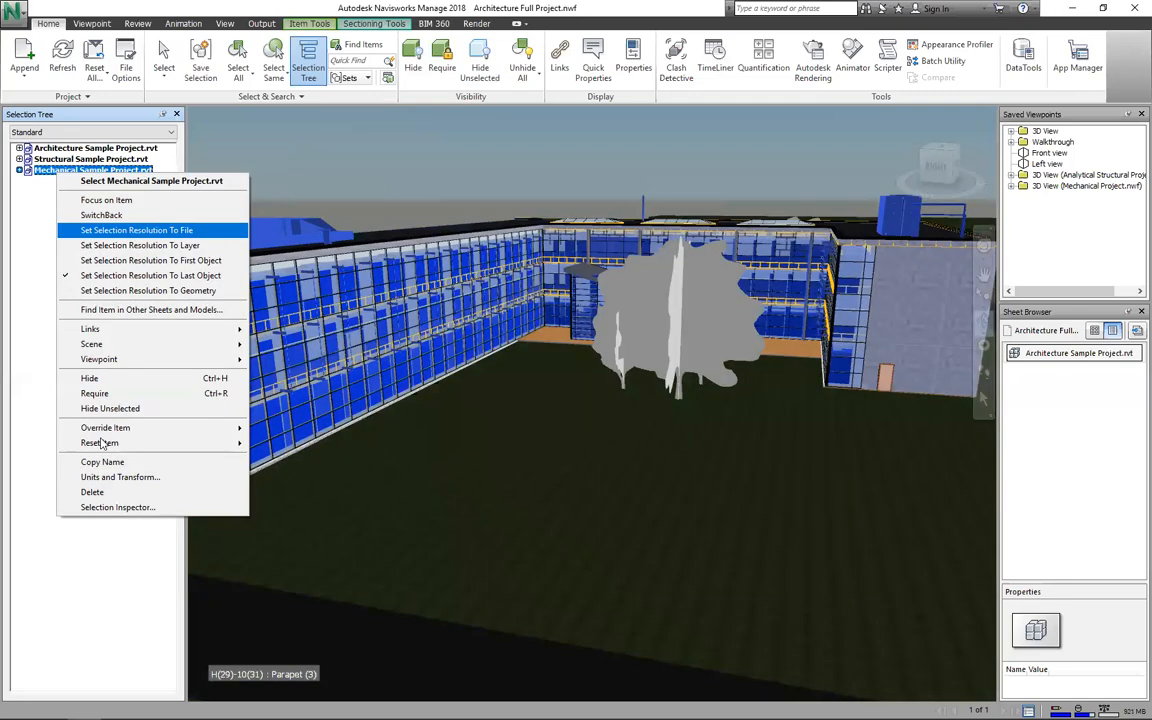
{"action": "left_click", "coordinate": [102, 409]}
{"action": "left_click", "coordinate": [100, 443]}
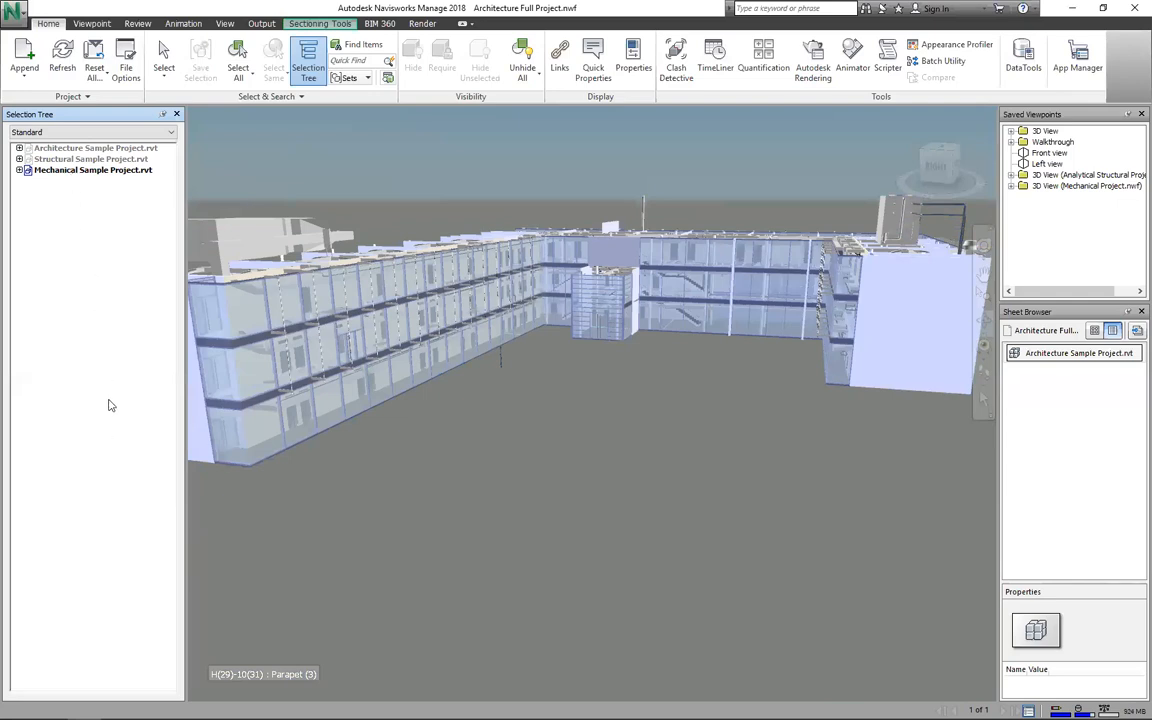
{"action": "right_click", "coordinate": [68, 171]}
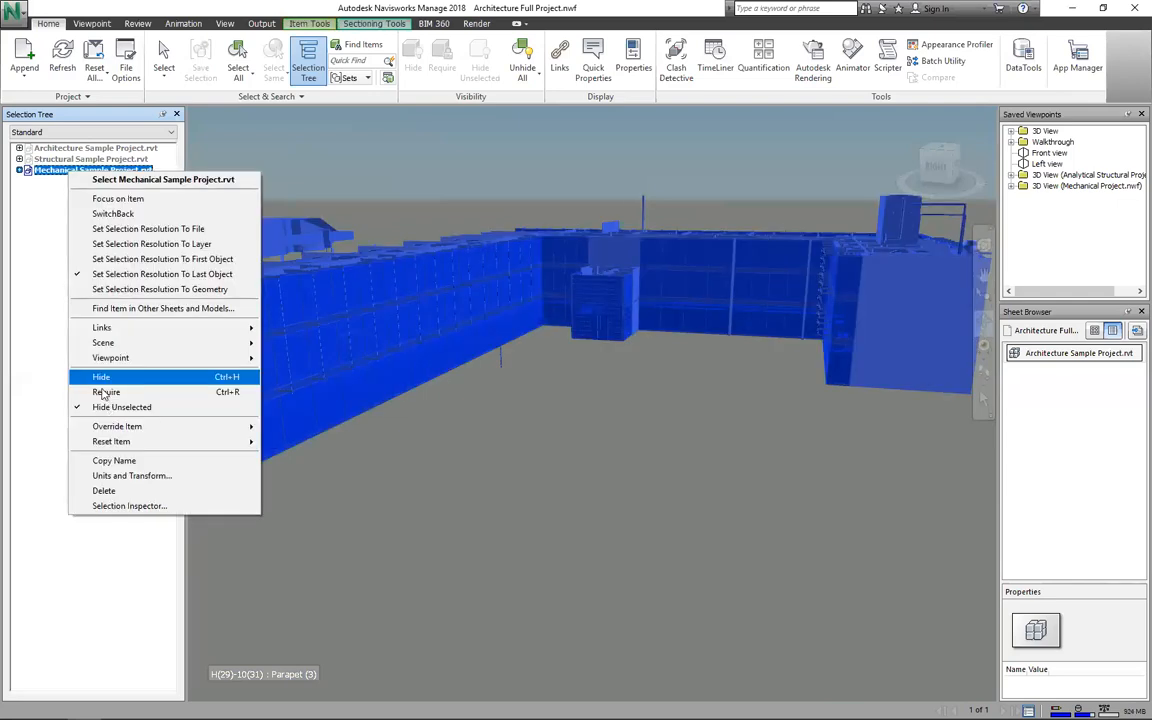
{"action": "left_click", "coordinate": [110, 407]}
{"action": "left_click", "coordinate": [95, 369]}
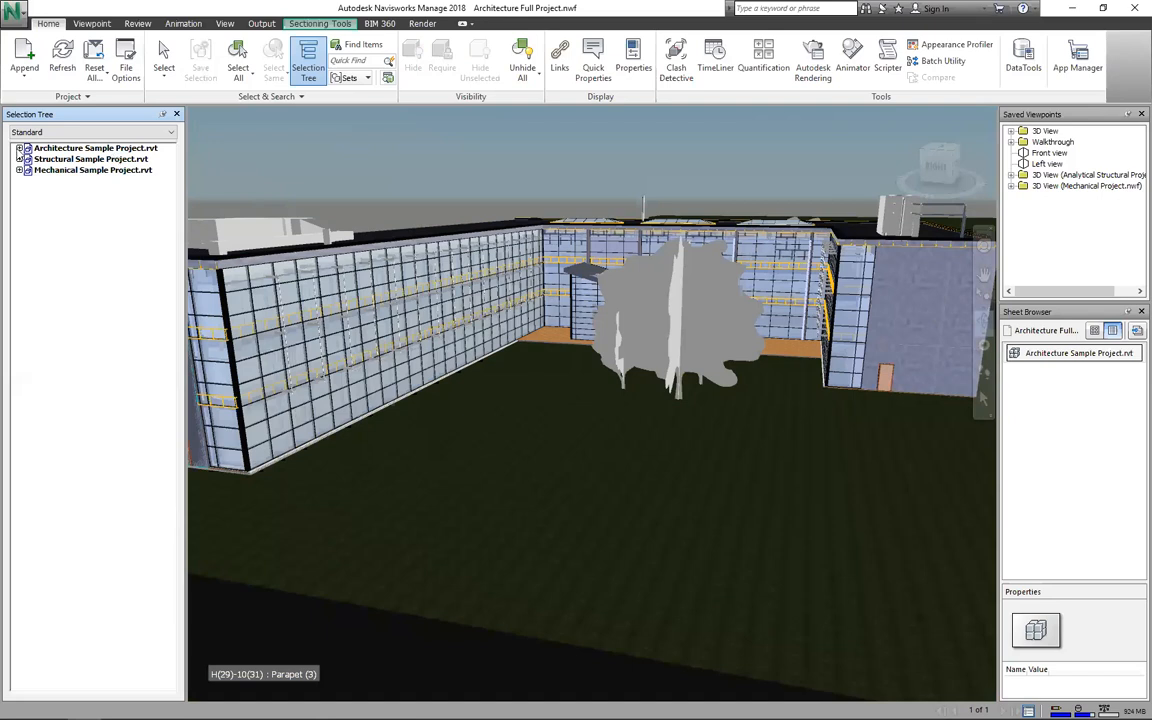
Step: Expand Architecture Sample Project.rvt and highlight <No level>, Parapet, then Mechanical Sample Project.rvt
{"action": "left_click", "coordinate": [19, 148]}
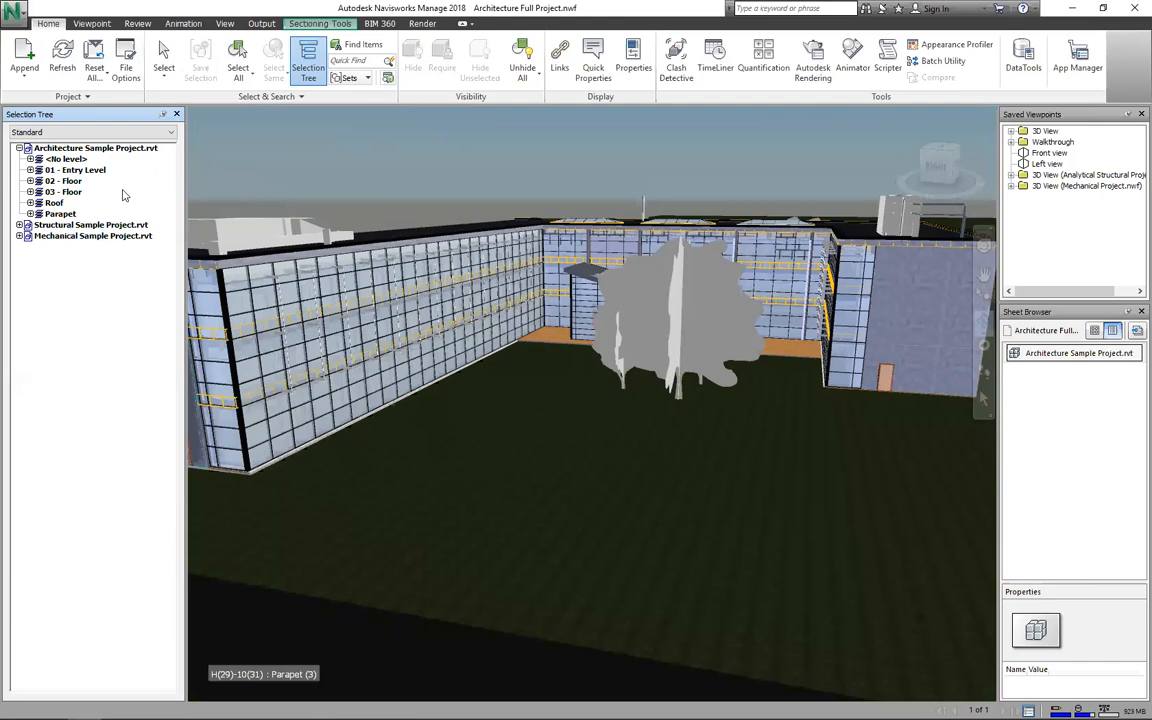
{"action": "left_click", "coordinate": [66, 159]}
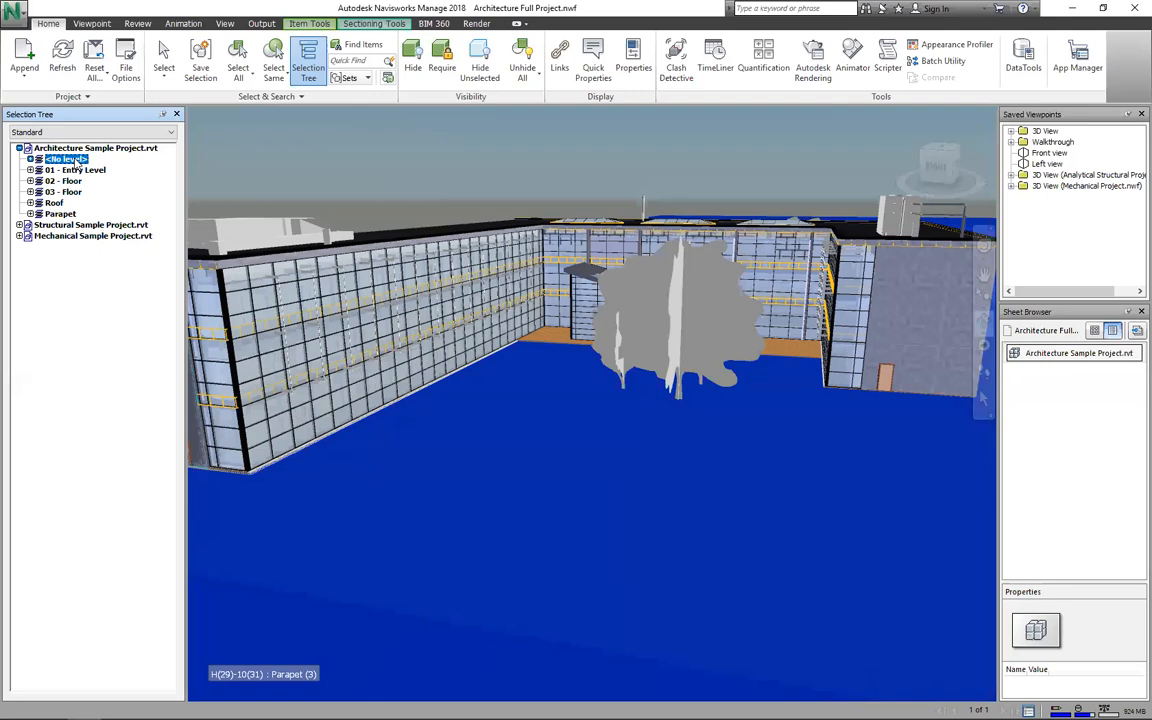
{"action": "left_click", "coordinate": [58, 214]}
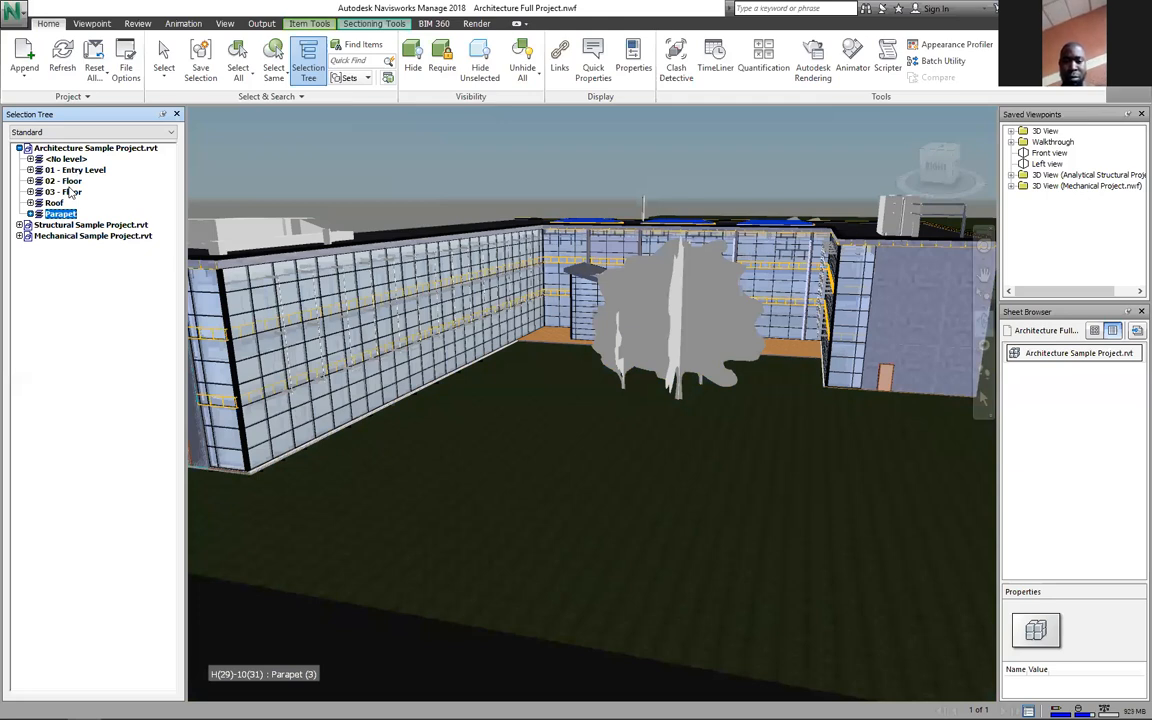
{"action": "left_click", "coordinate": [92, 236]}
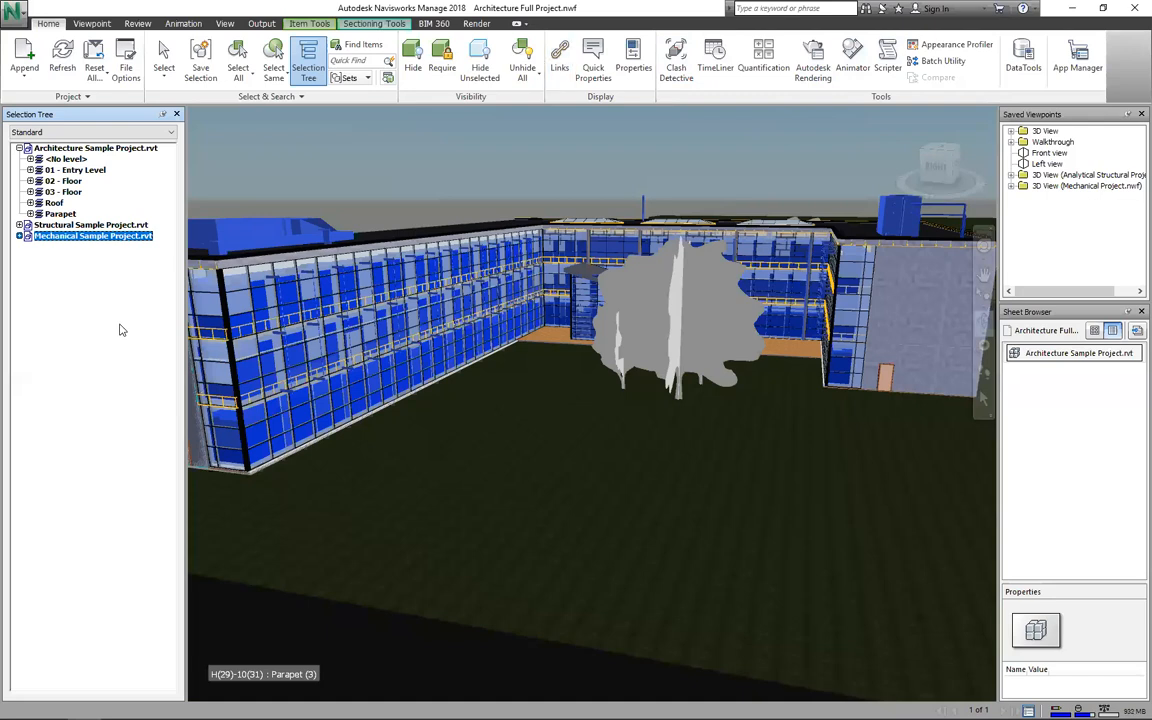
{"action": "left_click", "coordinate": [168, 292]}
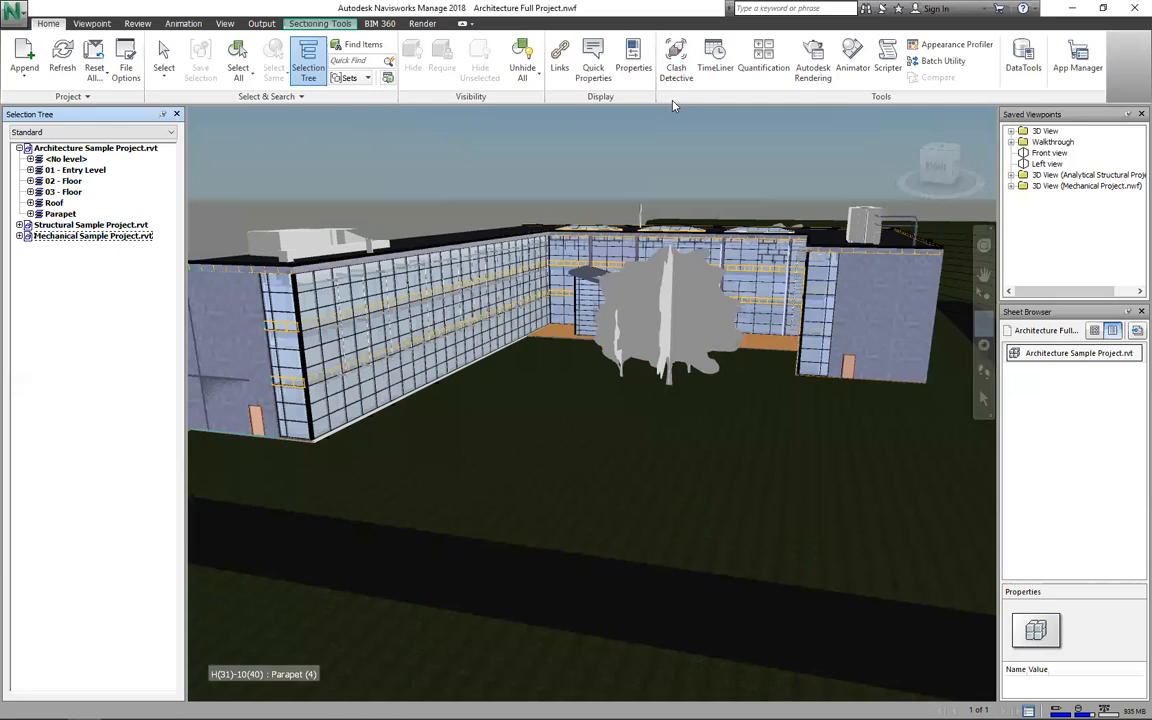
{"action": "scroll", "coordinate": [239, 291], "scroll_direction": "down", "scroll_amount": 1}
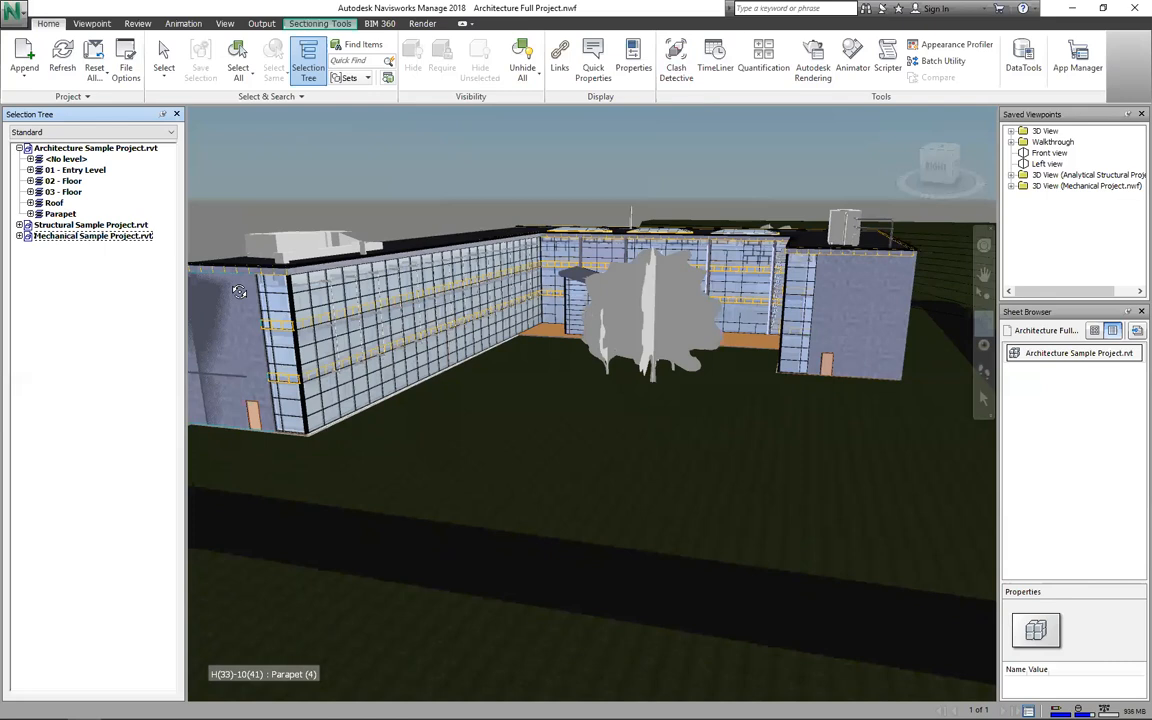
{"action": "scroll", "coordinate": [480, 217], "scroll_direction": "up", "scroll_amount": 1}
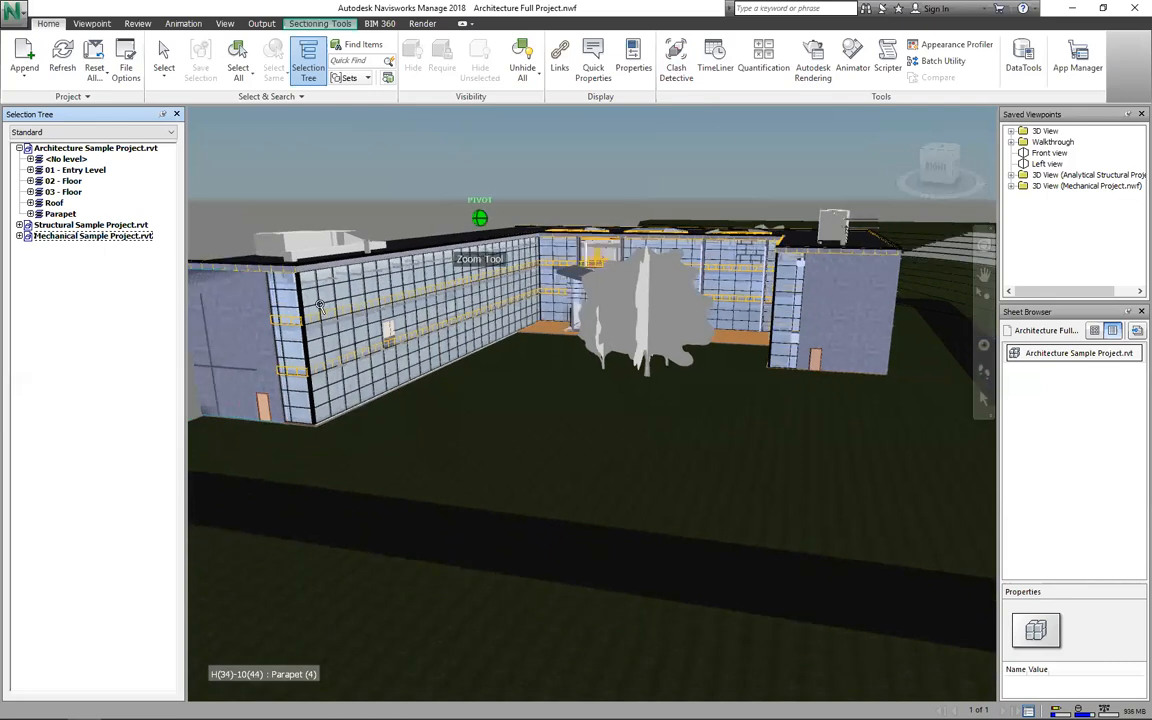
Step: Open Clash Detective and dock its panel beneath the 3D view, enlarged upward
{"action": "left_click", "coordinate": [677, 56]}
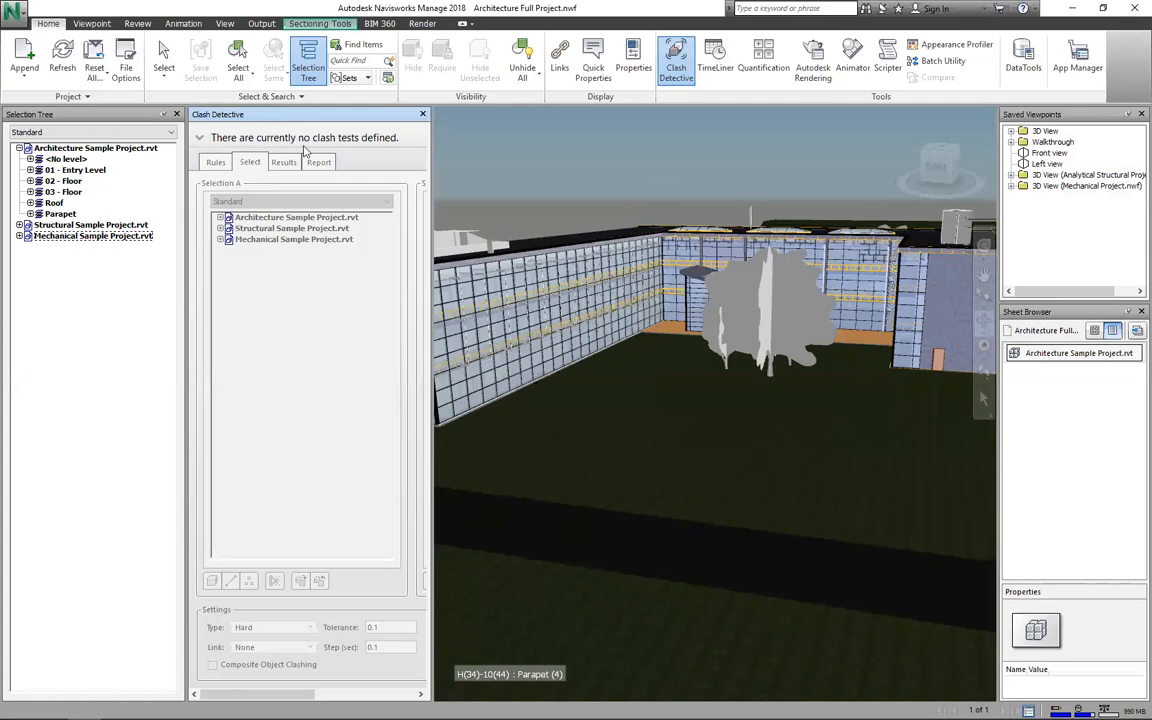
{"action": "left_click_drag", "start_coordinate": [317, 158], "coordinate": [538, 351]}
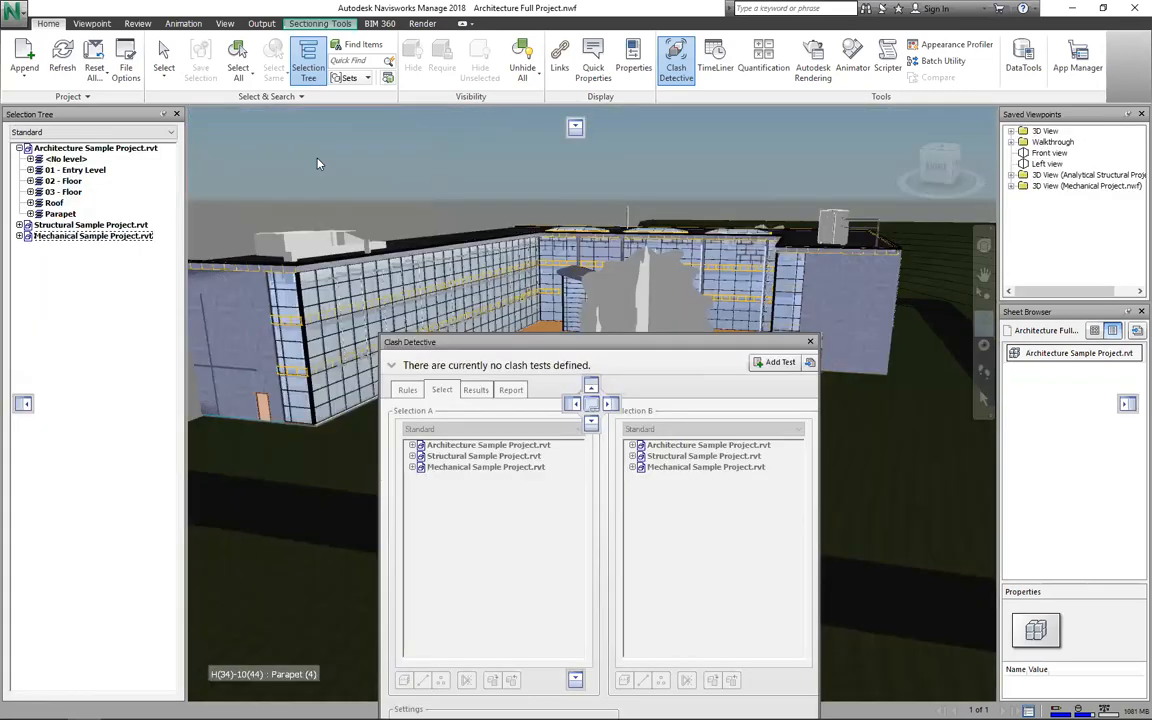
{"action": "left_click_drag", "start_coordinate": [555, 410], "coordinate": [593, 422]}
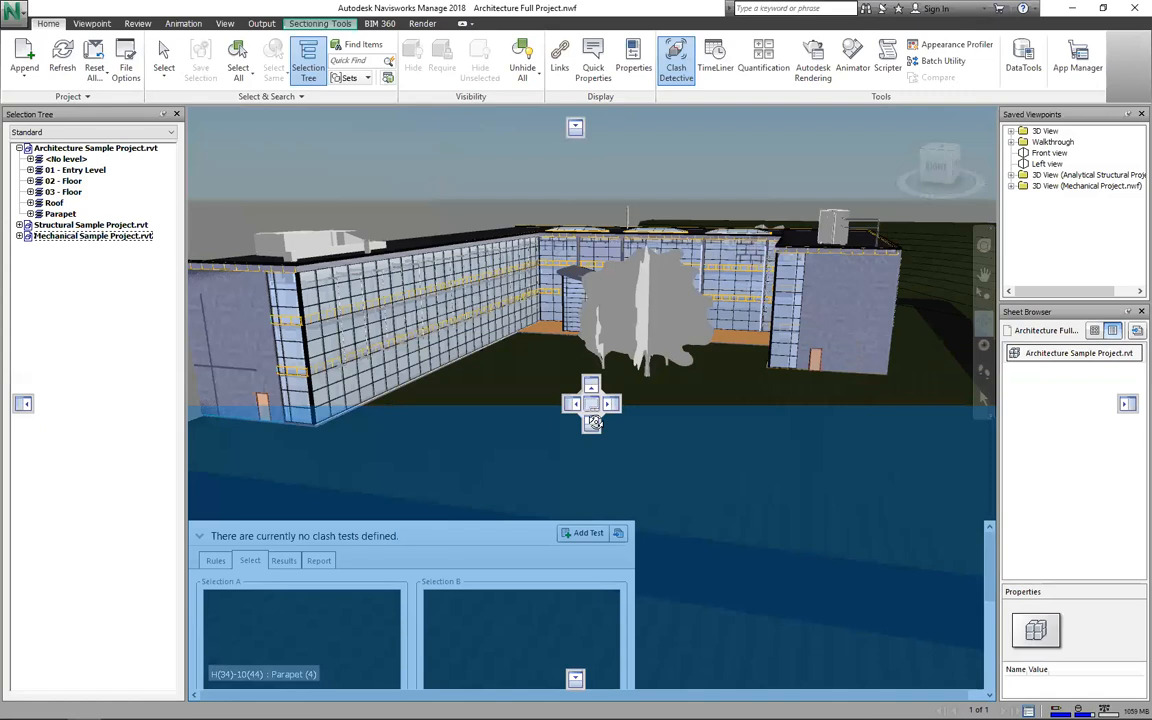
{"action": "left_click_drag", "start_coordinate": [593, 422], "coordinate": [593, 422]}
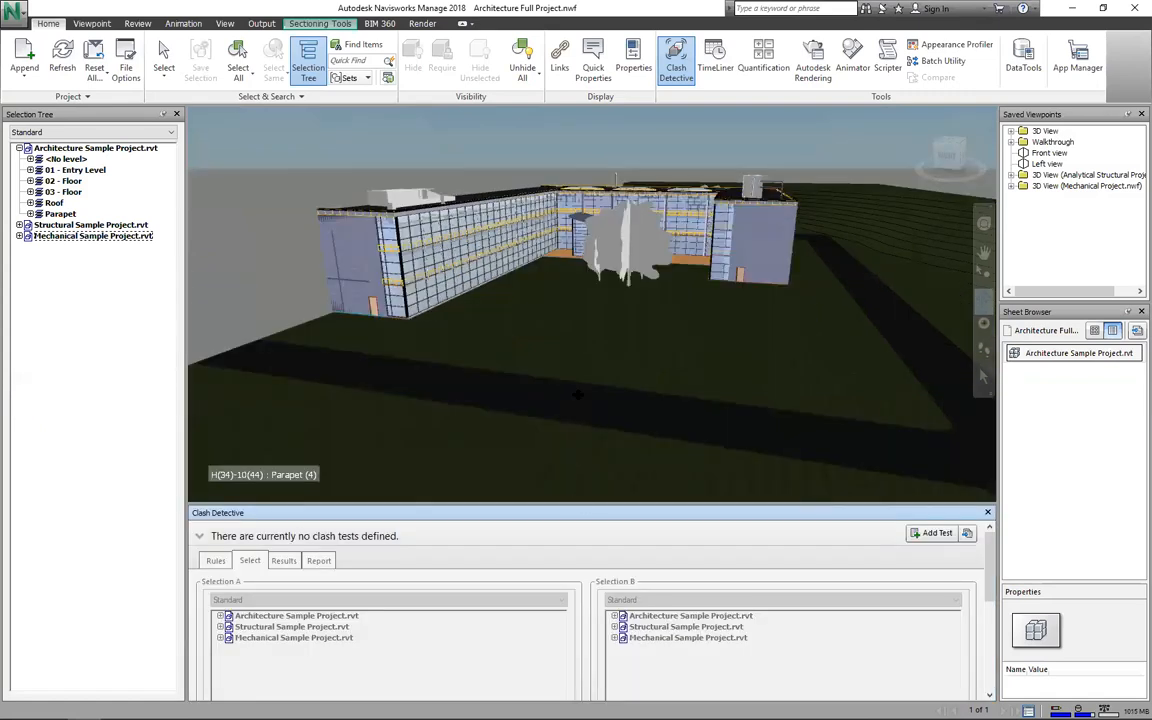
{"action": "left_click_drag", "start_coordinate": [578, 395], "coordinate": [578, 395]}
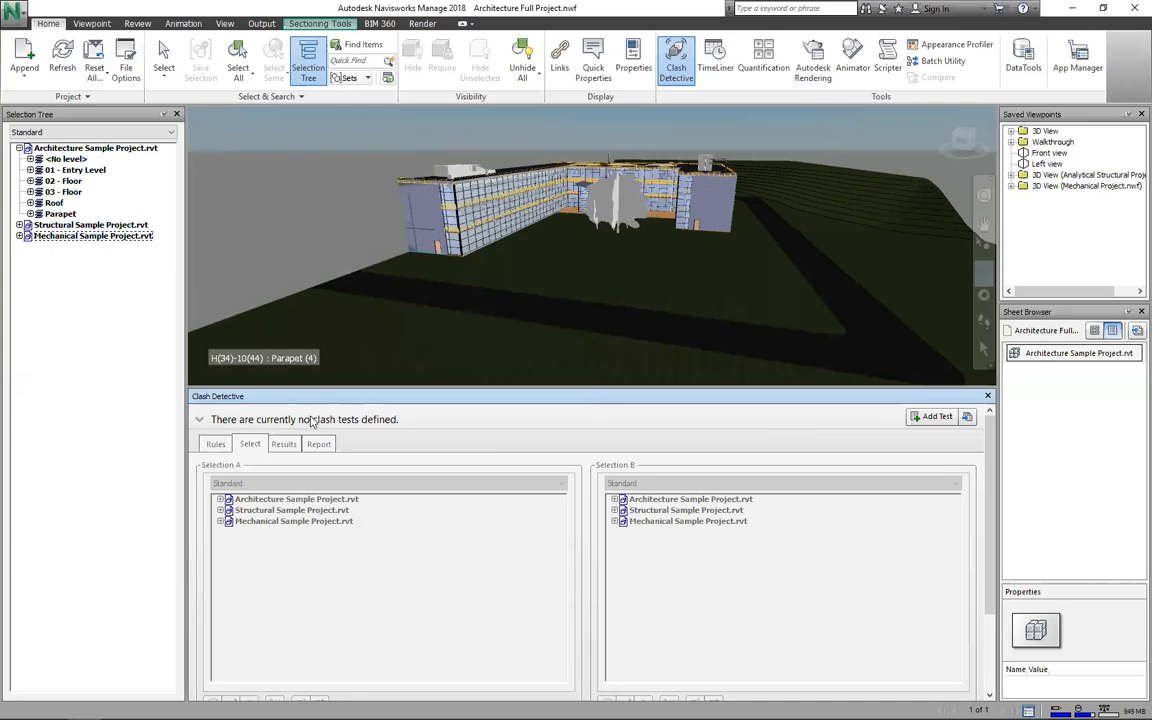
{"action": "scroll", "coordinate": [232, 444], "scroll_direction": "up", "scroll_amount": 1}
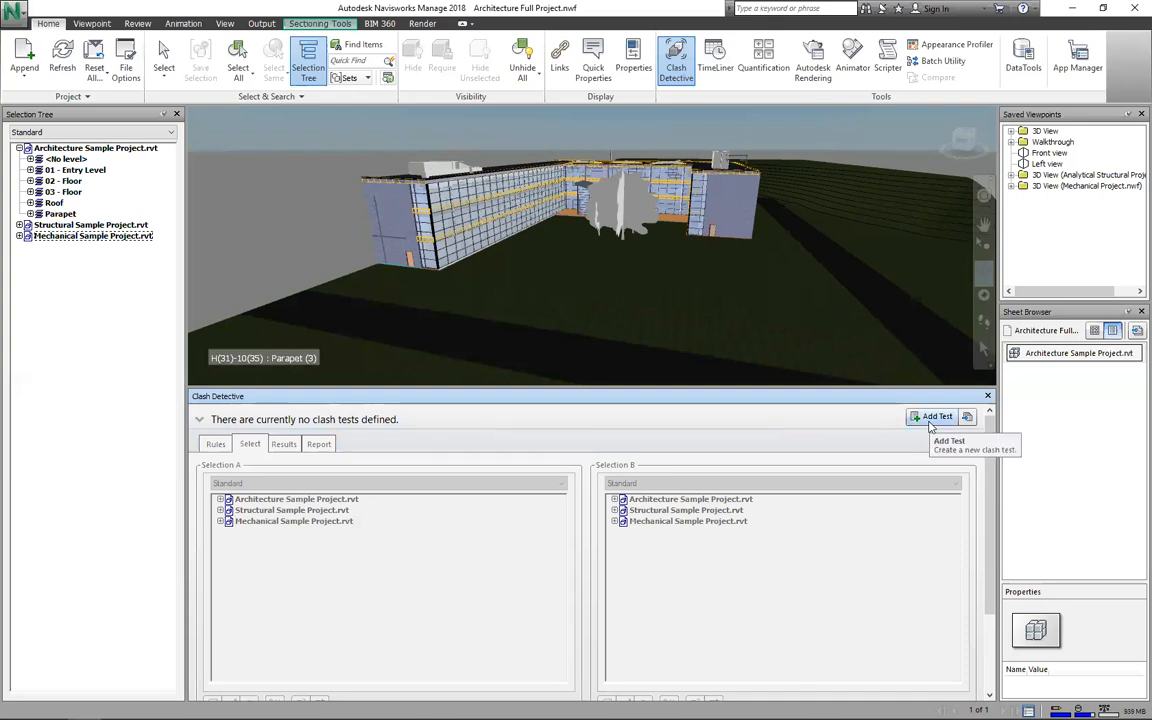
Step: Add a clash test named 'Mechanical to Architecure' and view its Rules page
{"action": "left_click", "coordinate": [930, 418]}
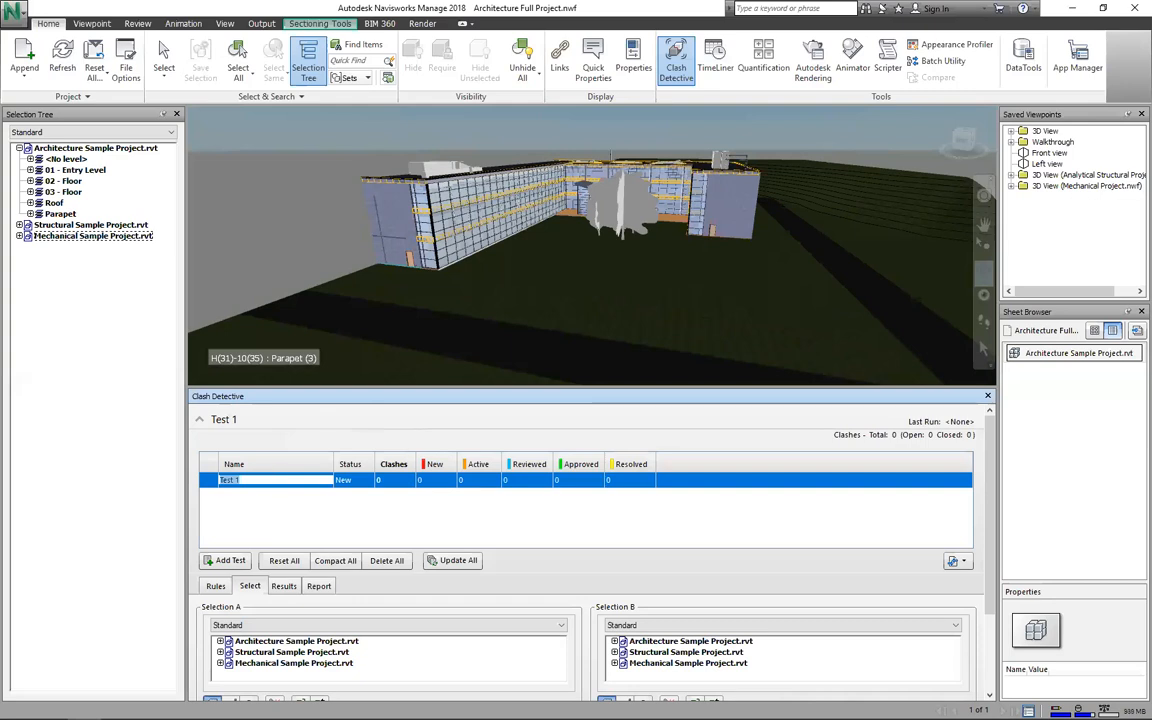
{"action": "type", "text": "Mech"}
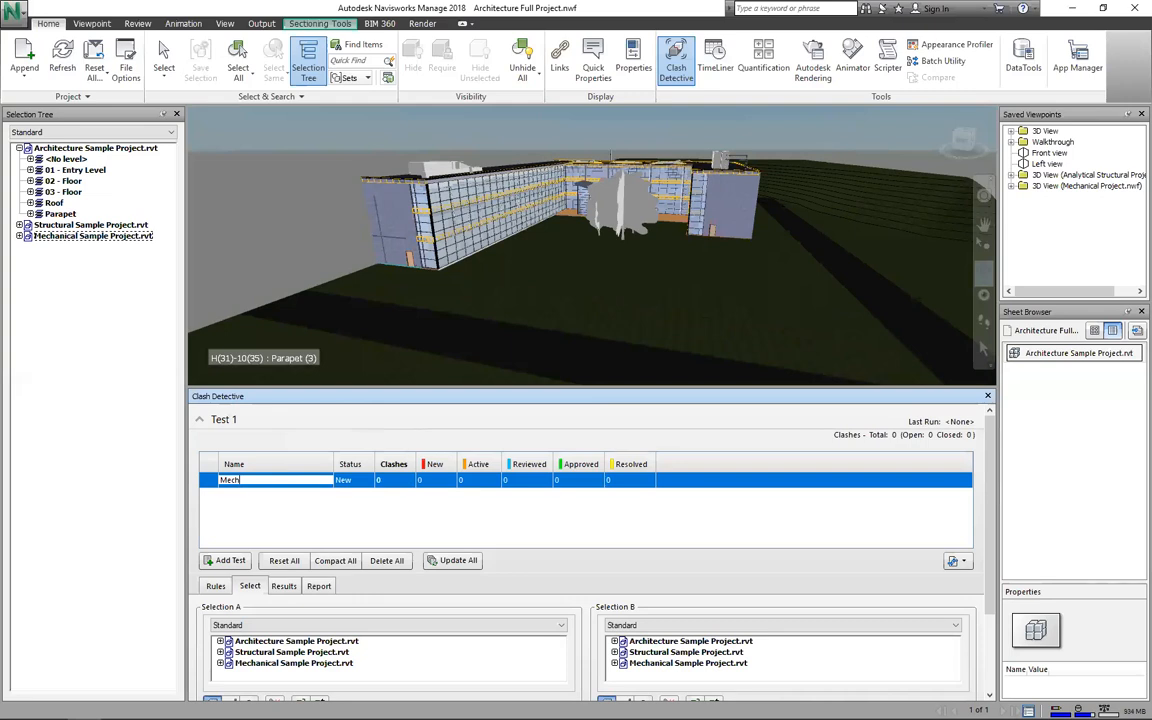
{"action": "type", "text": "anical to Architecure"}
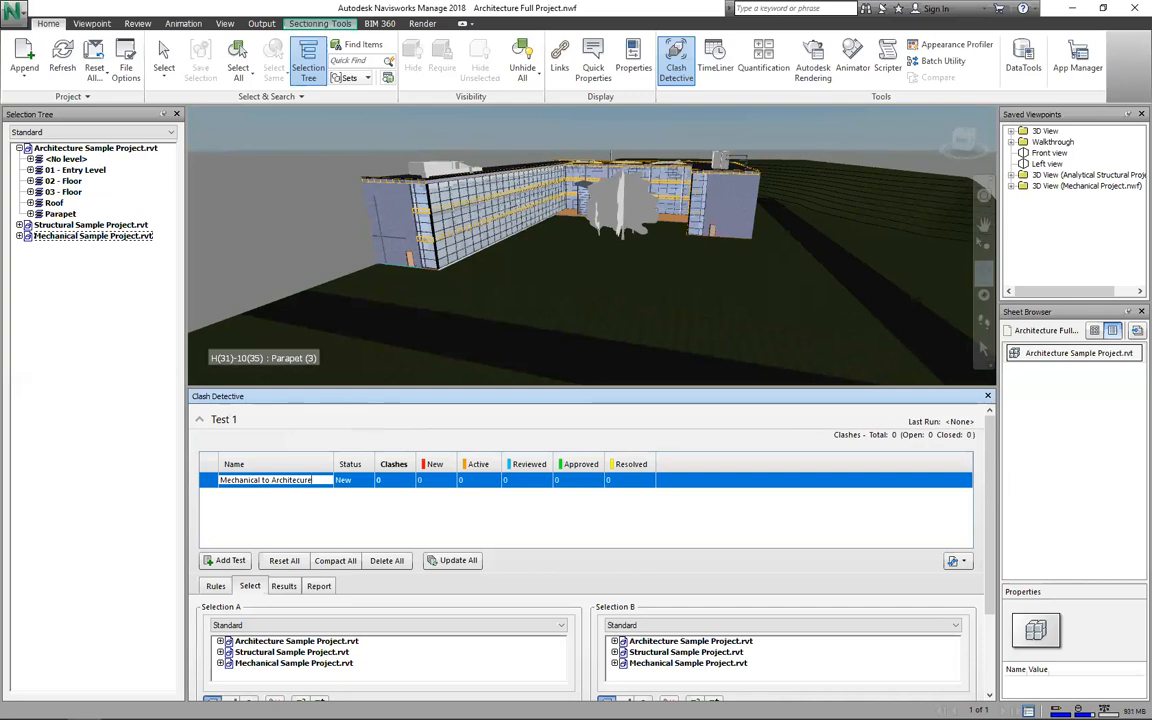
{"action": "key", "text": "Return"}
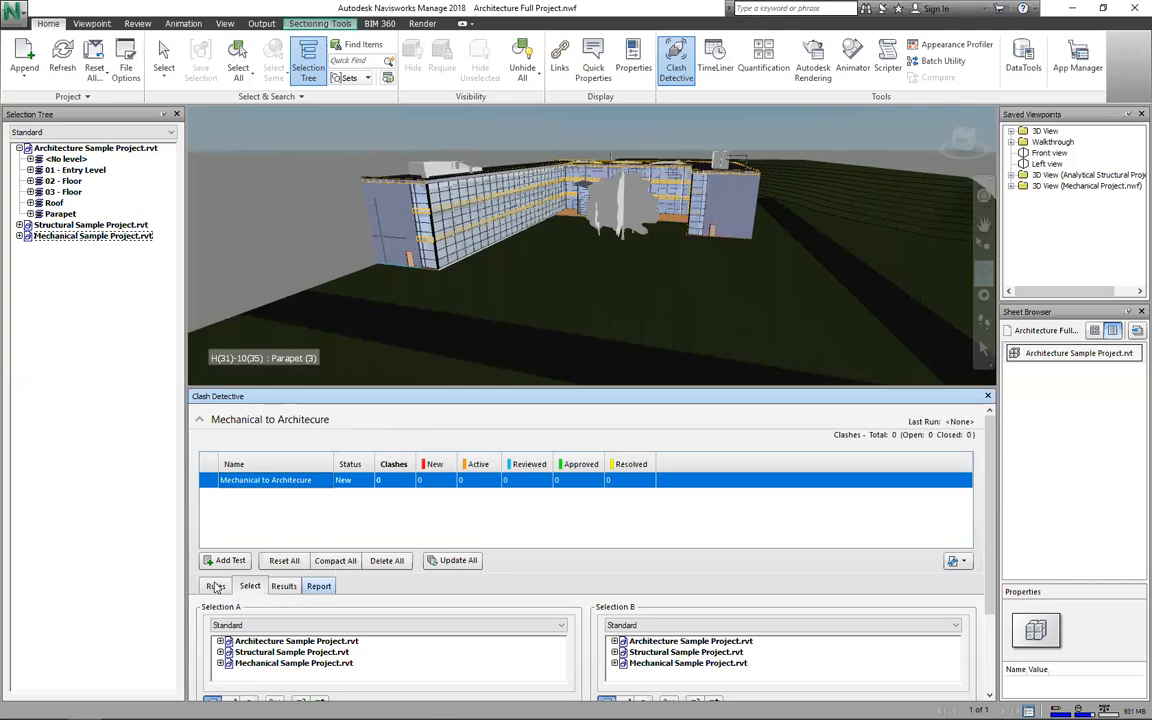
{"action": "left_click", "coordinate": [286, 587]}
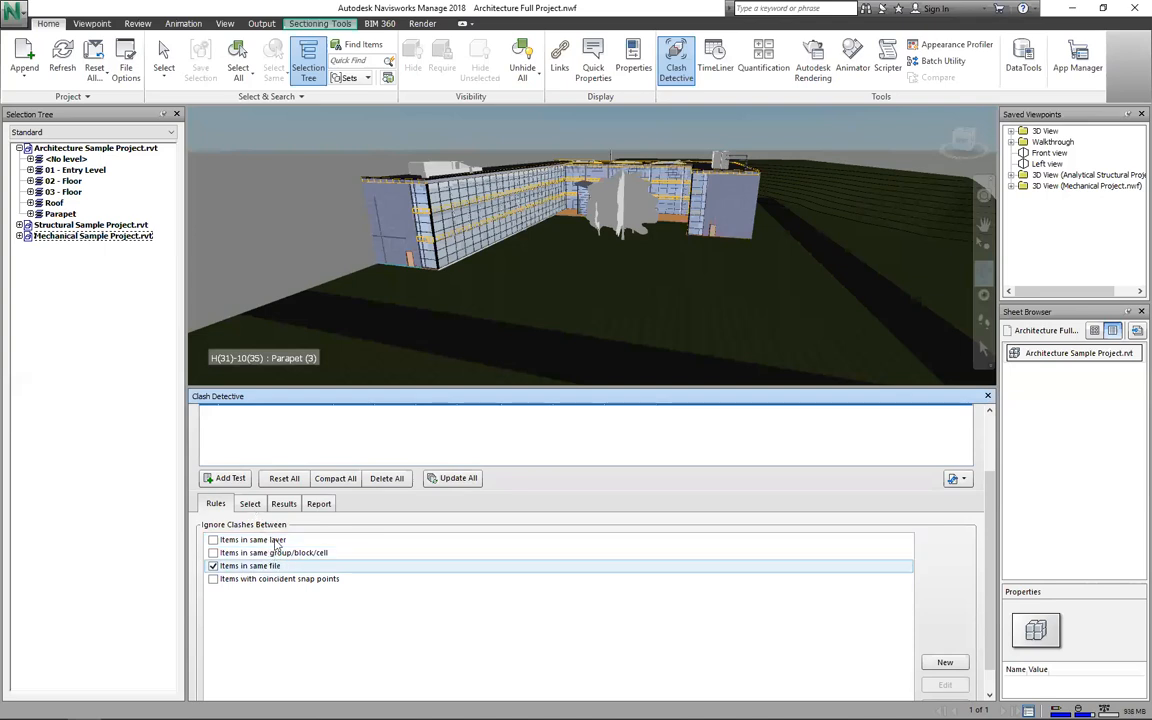
Step: Switch Clash Detective to the Select page for choosing the items to compare
{"action": "left_click", "coordinate": [250, 504]}
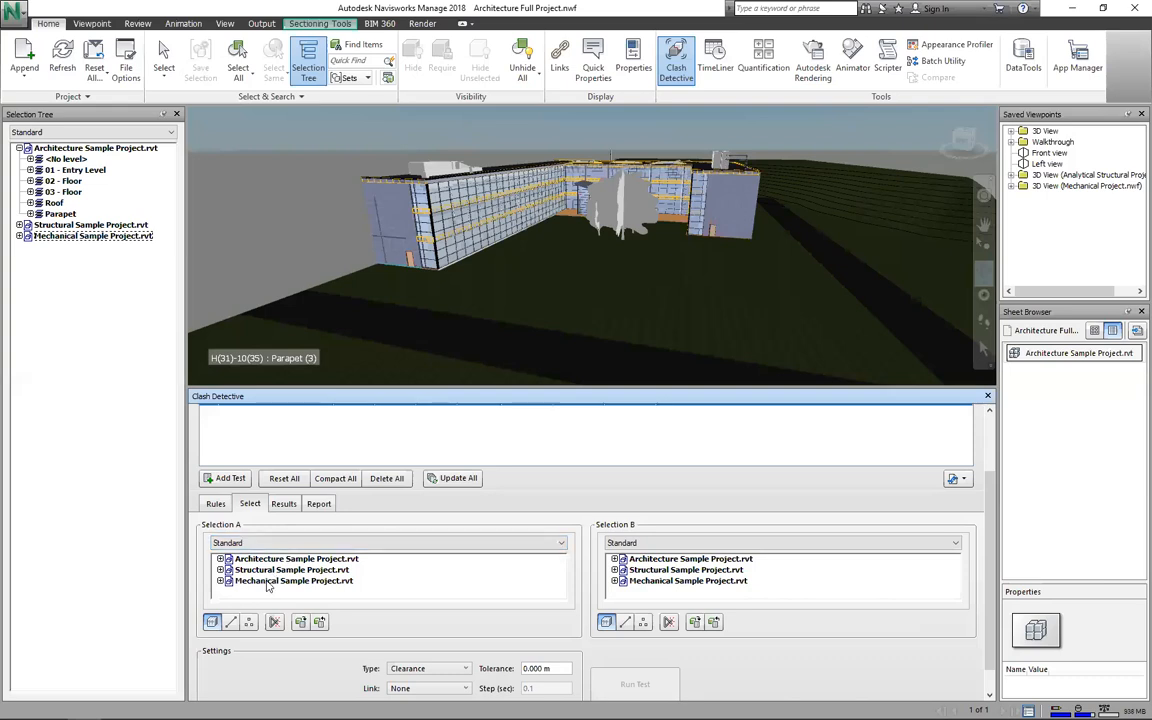
Step: Test Mechanical against Architecture Sample Project.rvt at 0.0001 m tolerance, finding 14253 clashes
{"action": "left_click", "coordinate": [604, 559]}
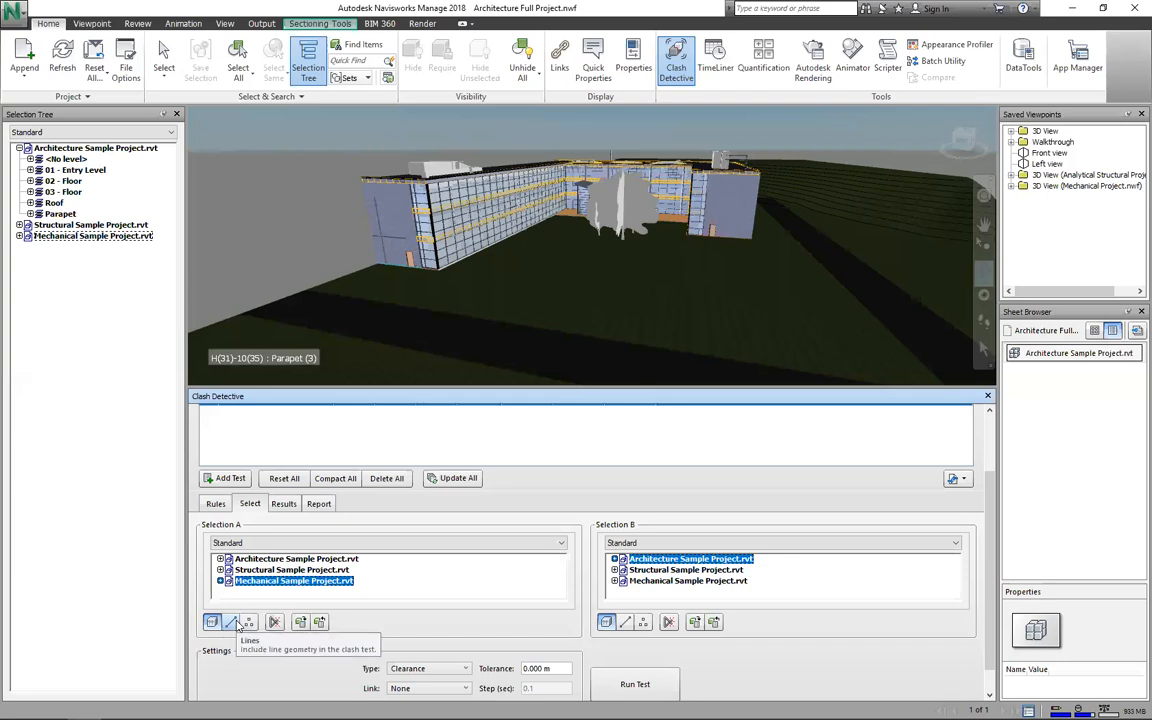
{"action": "scroll", "coordinate": [378, 590], "scroll_direction": "down", "scroll_amount": 2}
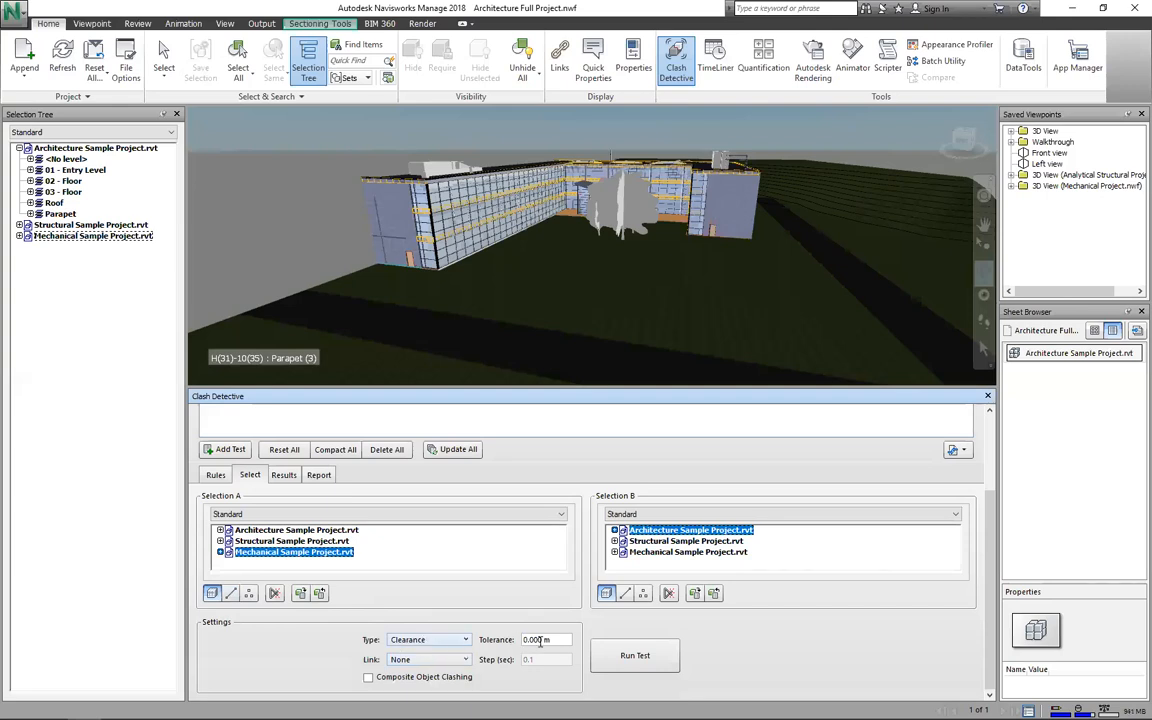
{"action": "scroll", "coordinate": [520, 655], "scroll_direction": "up", "scroll_amount": 4}
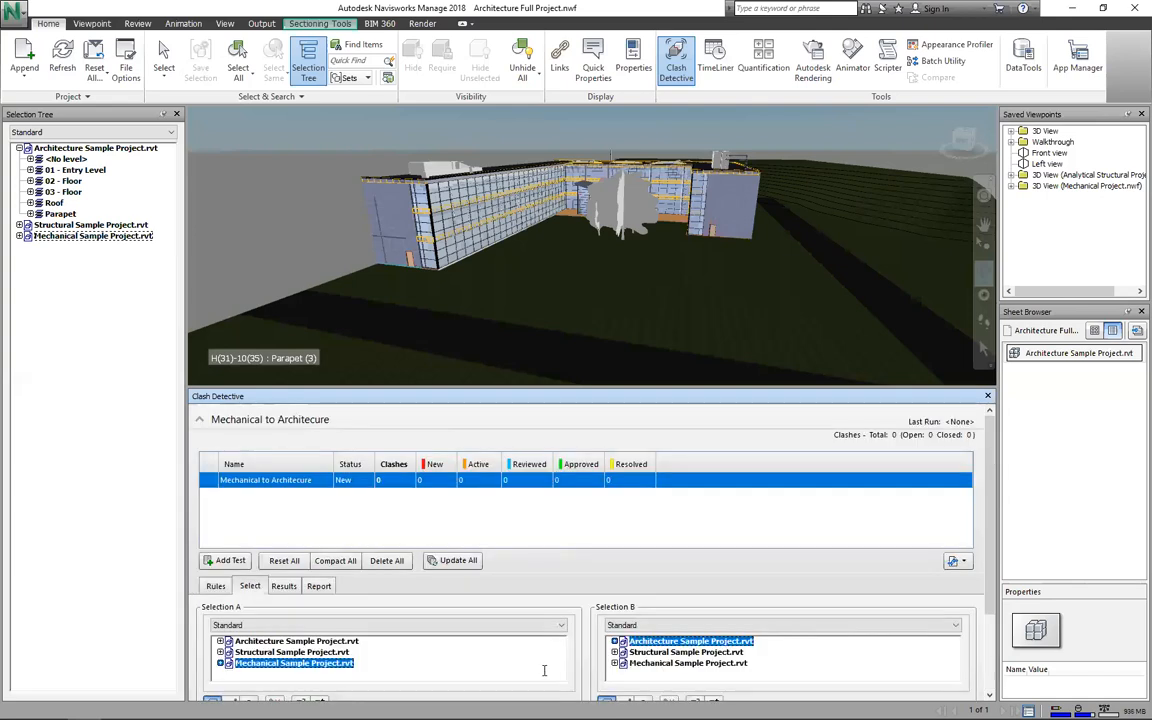
{"action": "scroll", "coordinate": [545, 671], "scroll_direction": "down", "scroll_amount": 3}
{"action": "left_click", "coordinate": [547, 671]}
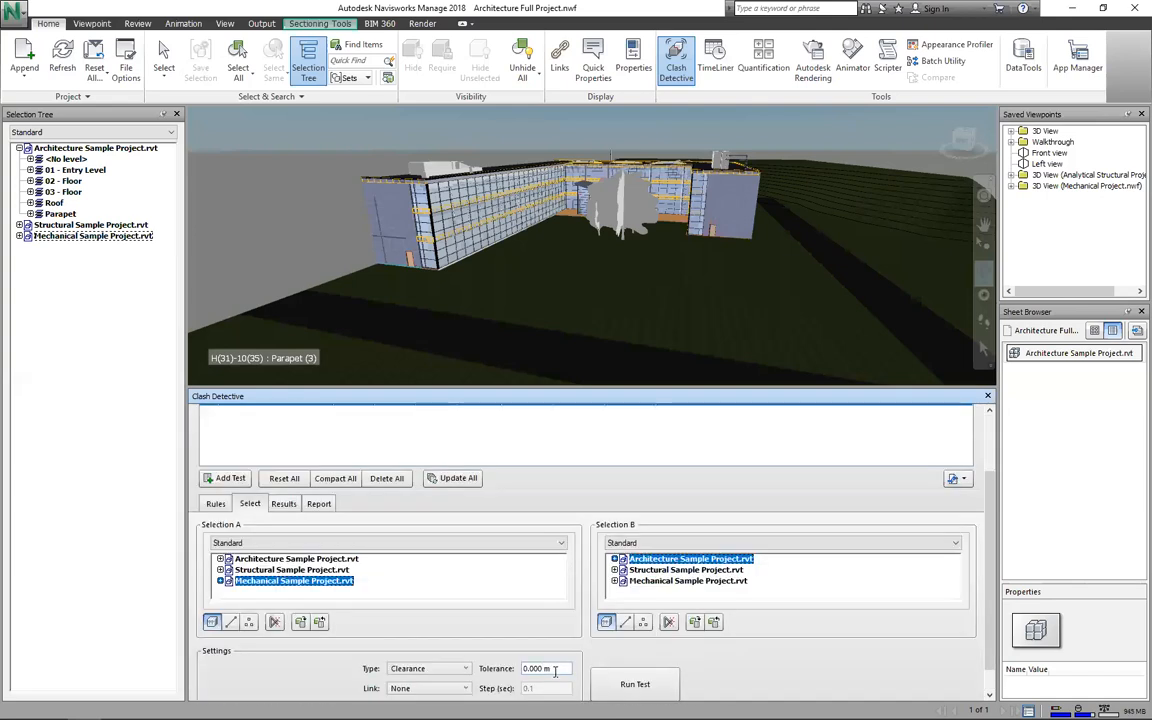
{"action": "type", "text": "1"}
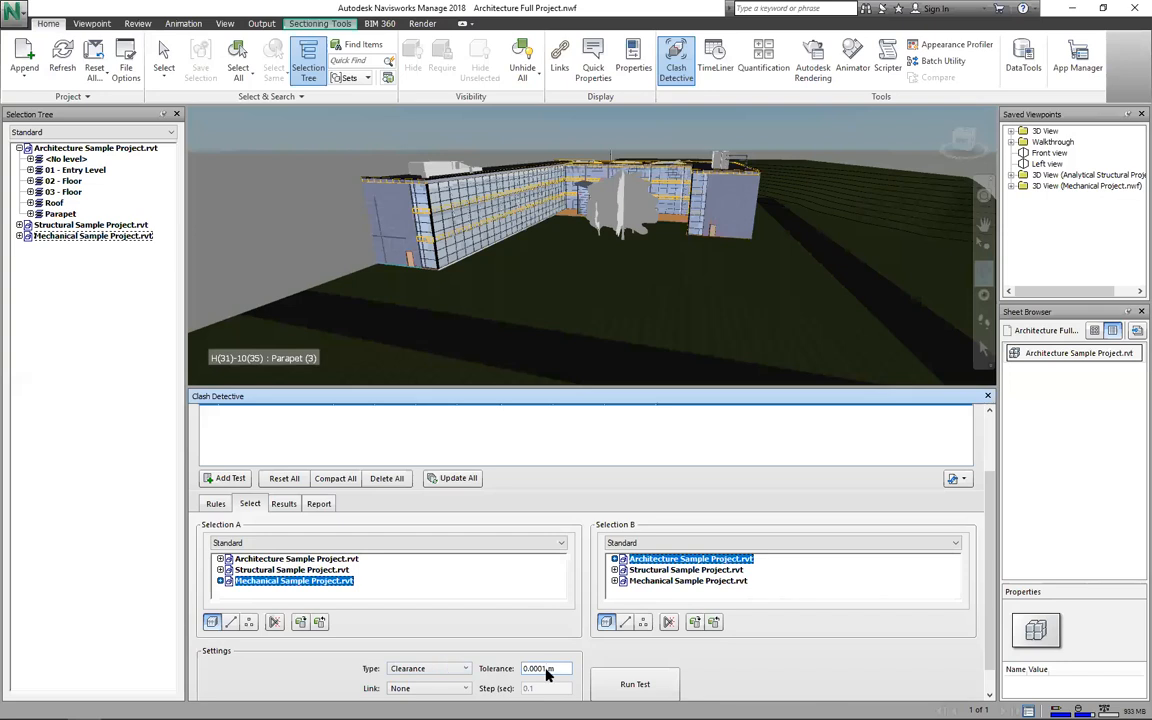
{"action": "left_click", "coordinate": [632, 680]}
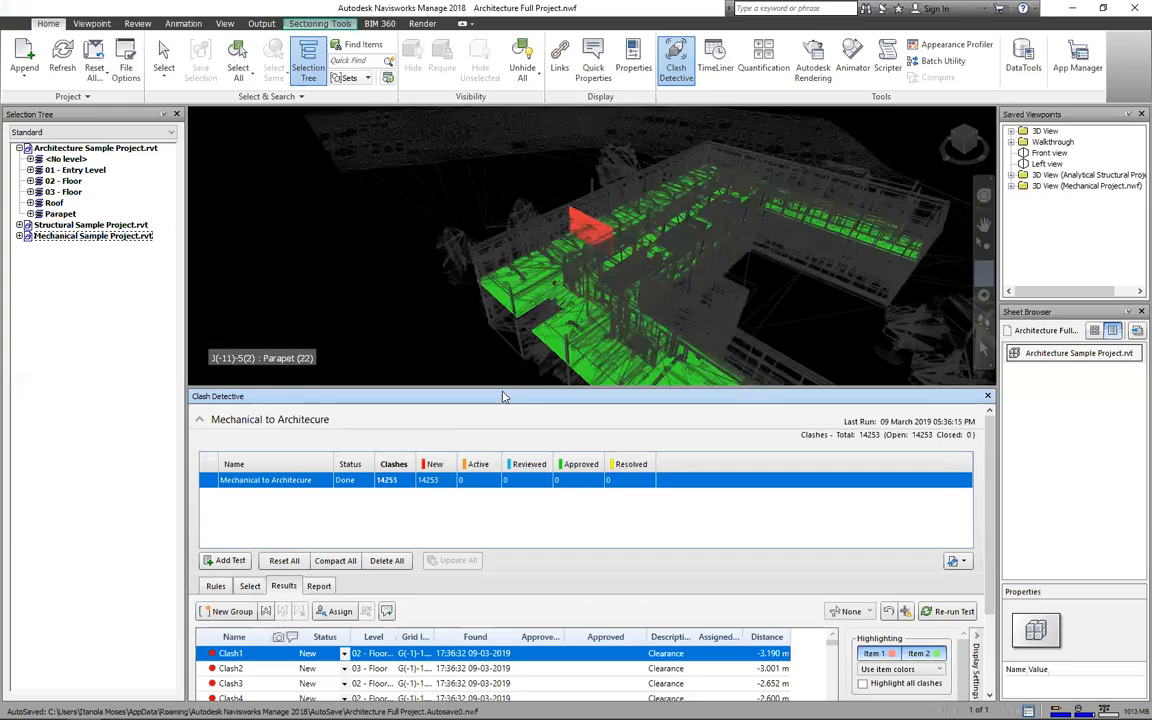
Step: Enlarge the Clash Detective panel and scroll through the Results list and Display Settings
{"action": "left_click_drag", "start_coordinate": [503, 388], "coordinate": [503, 311]}
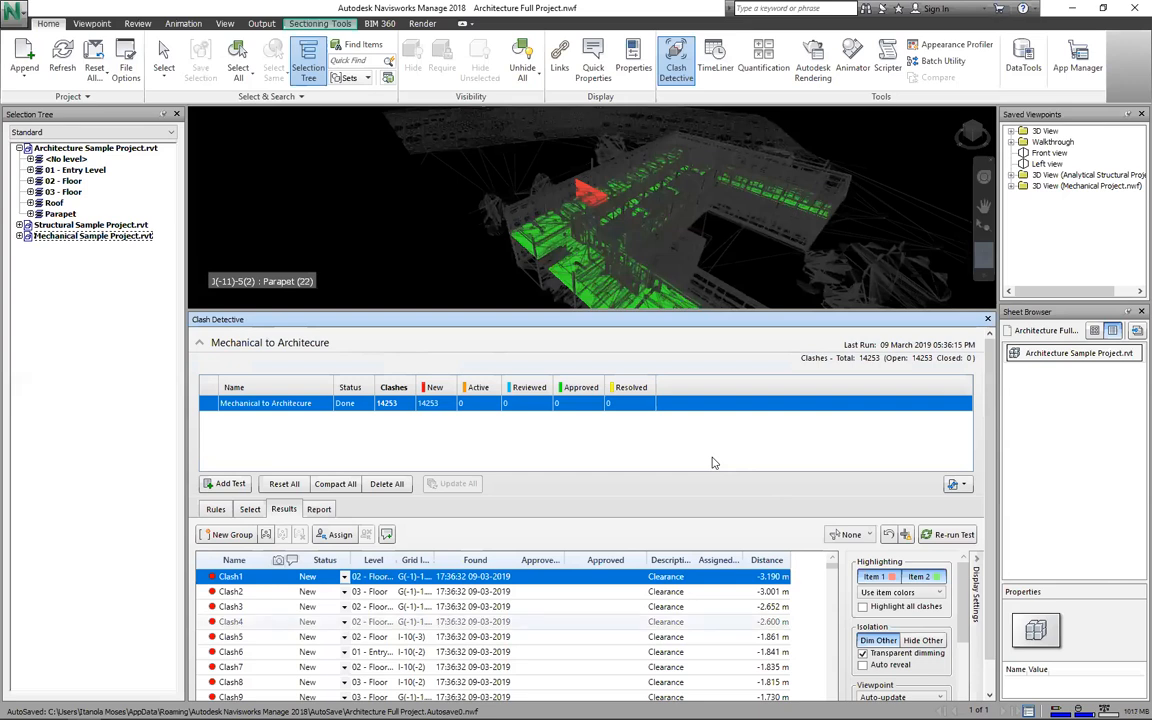
{"action": "scroll", "coordinate": [736, 572], "scroll_direction": "down", "scroll_amount": 3}
{"action": "scroll", "coordinate": [744, 600], "scroll_direction": "up", "scroll_amount": 3}
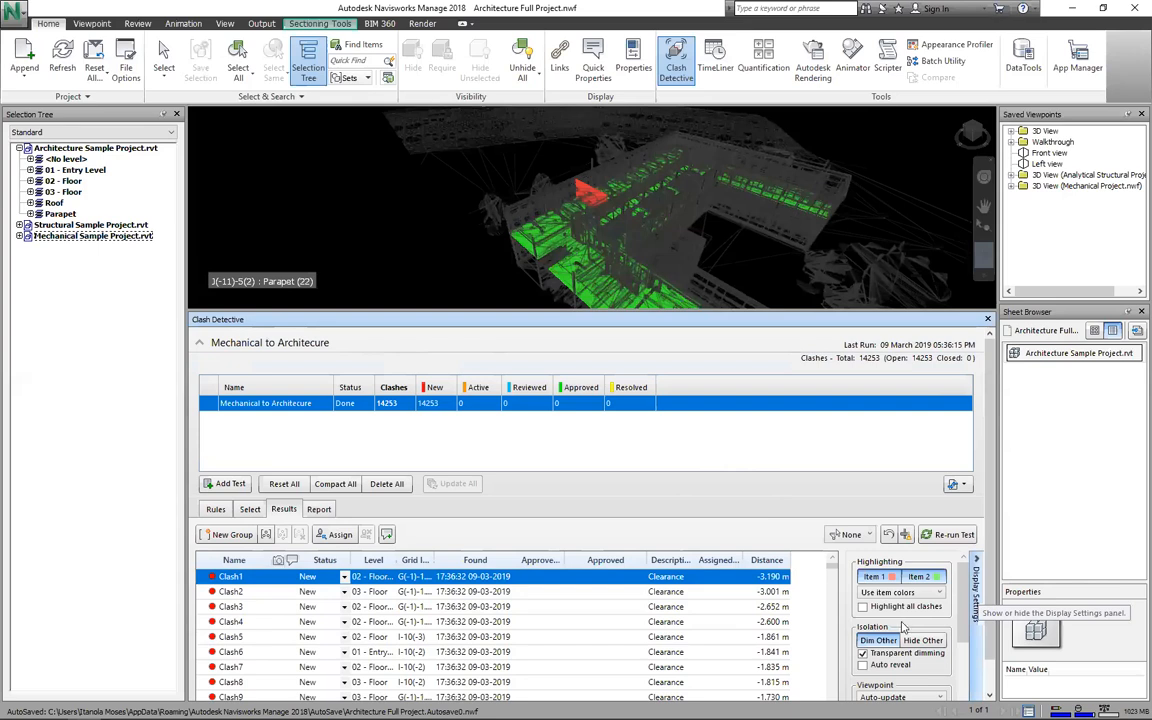
{"action": "scroll", "coordinate": [905, 627], "scroll_direction": "down", "scroll_amount": 1}
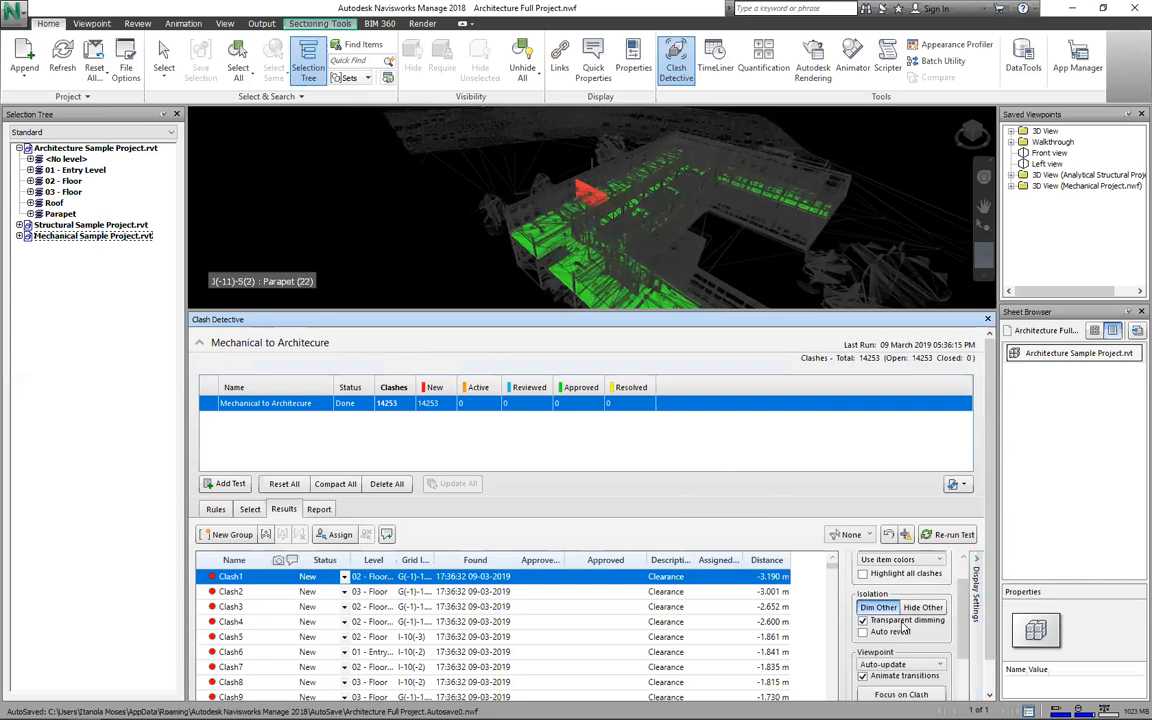
{"action": "scroll", "coordinate": [905, 627], "scroll_direction": "down", "scroll_amount": 3}
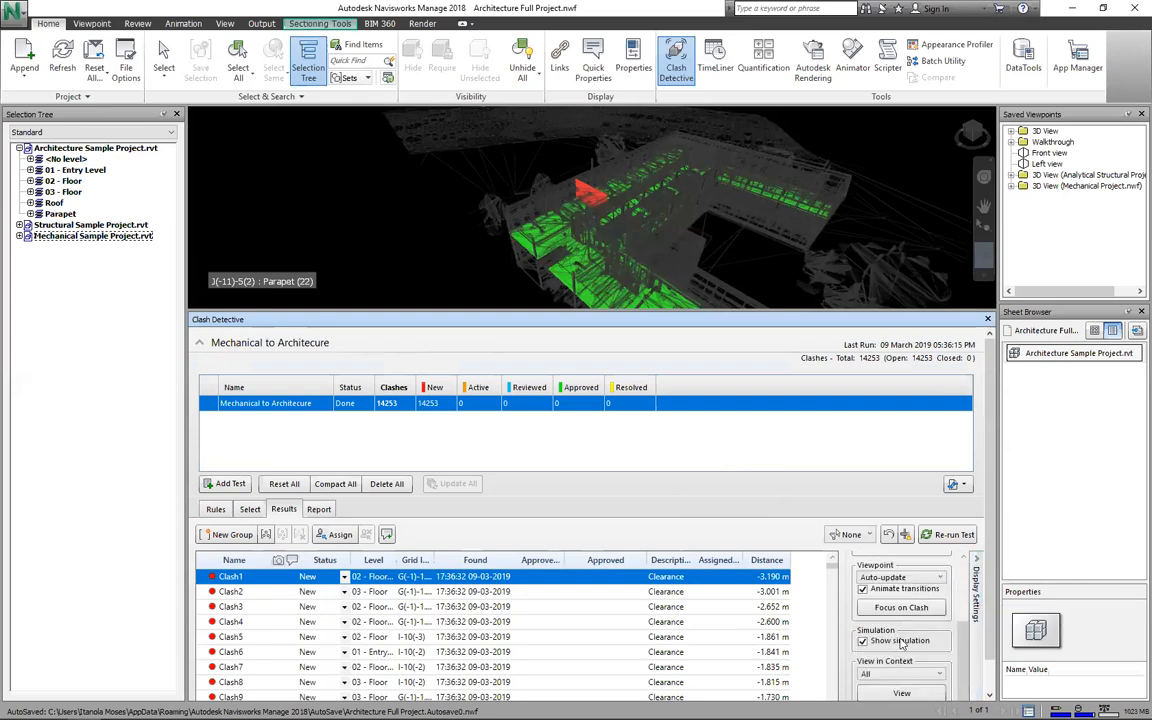
{"action": "scroll", "coordinate": [894, 583], "scroll_direction": "up", "scroll_amount": 4}
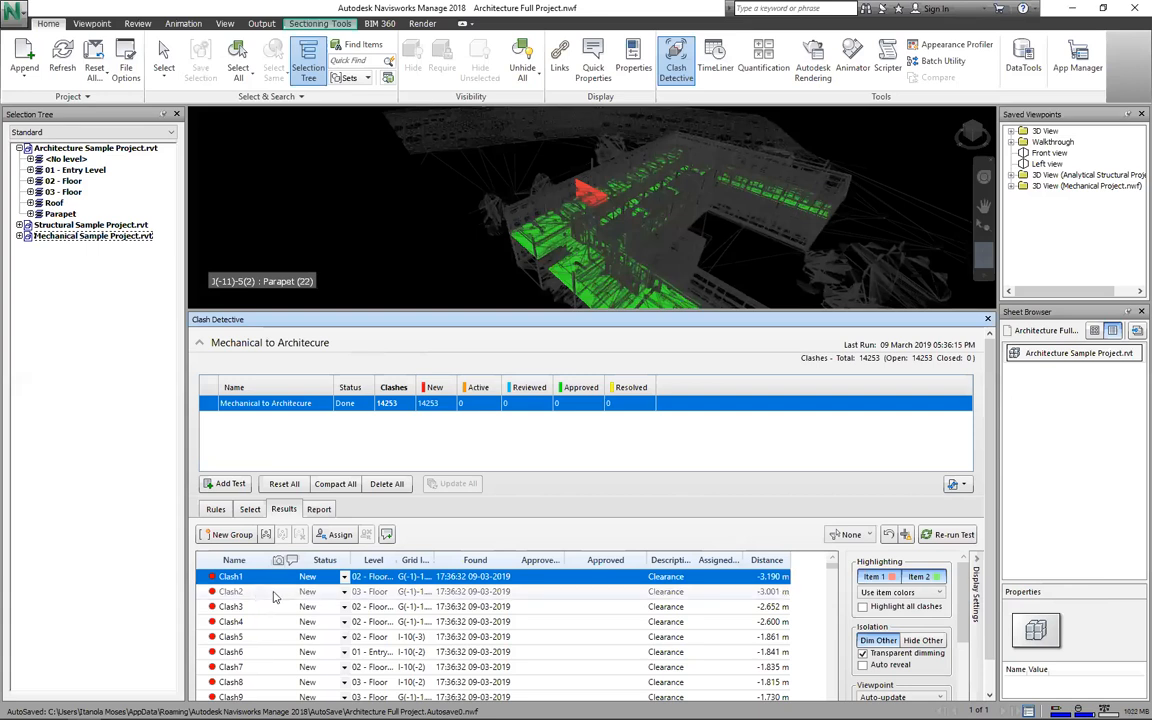
Step: Show Clash2, Clash1, then Clash2 again in the 3D view, scrolling the results list
{"action": "left_click", "coordinate": [335, 593]}
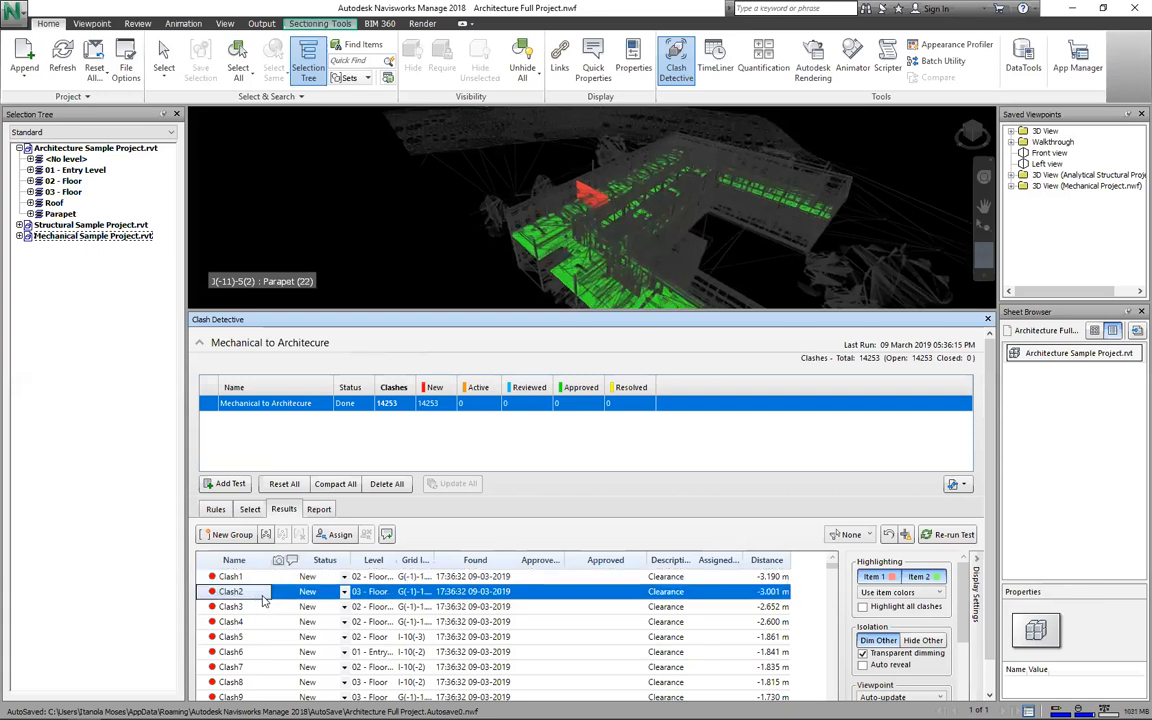
{"action": "left_click", "coordinate": [422, 579]}
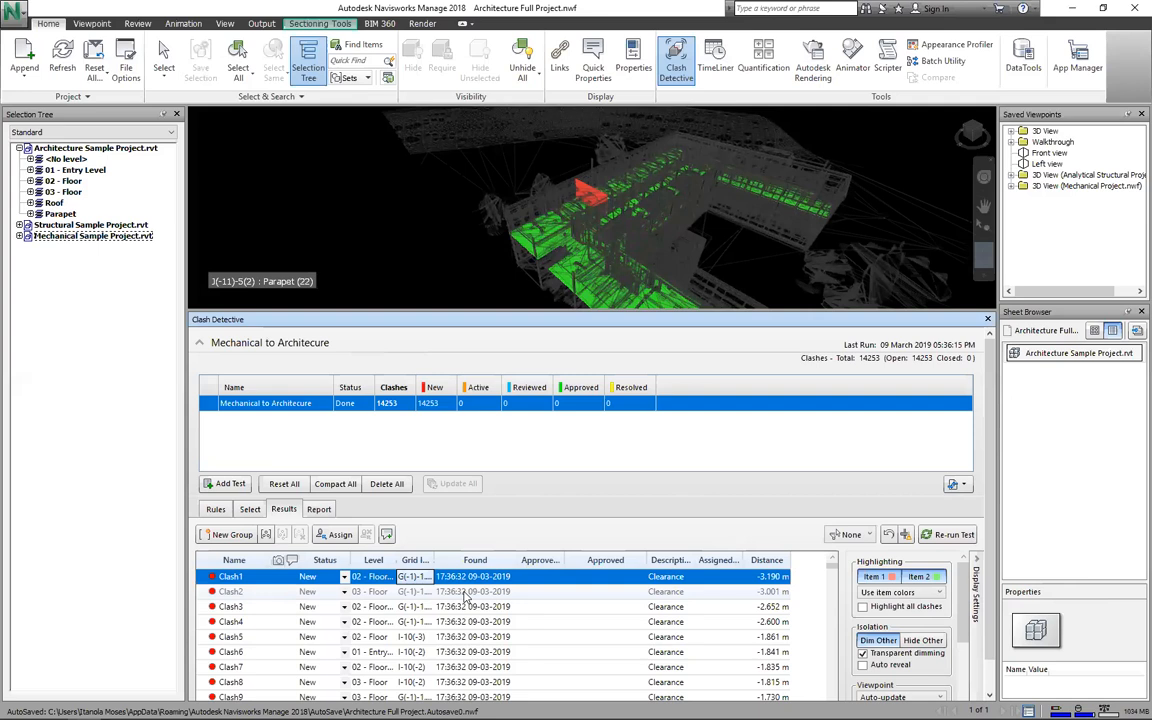
{"action": "left_click", "coordinate": [465, 592]}
{"action": "scroll", "coordinate": [465, 597], "scroll_direction": "down", "scroll_amount": 6}
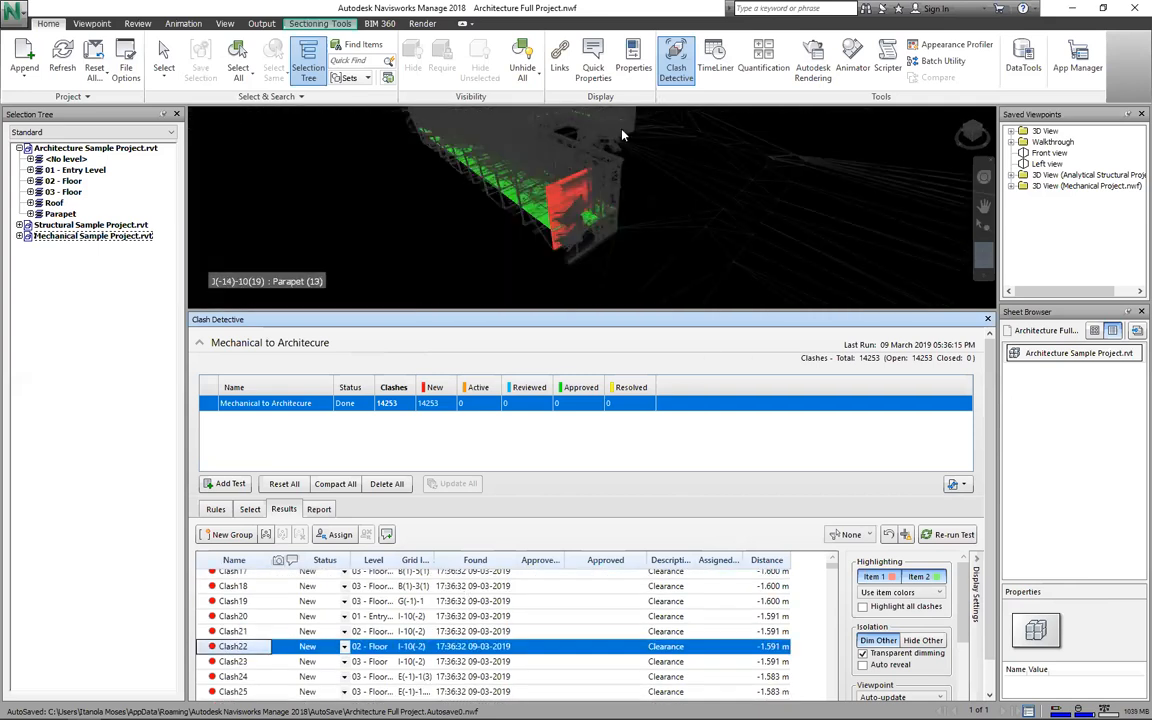
{"action": "scroll", "coordinate": [622, 135], "scroll_direction": "up", "scroll_amount": 1}
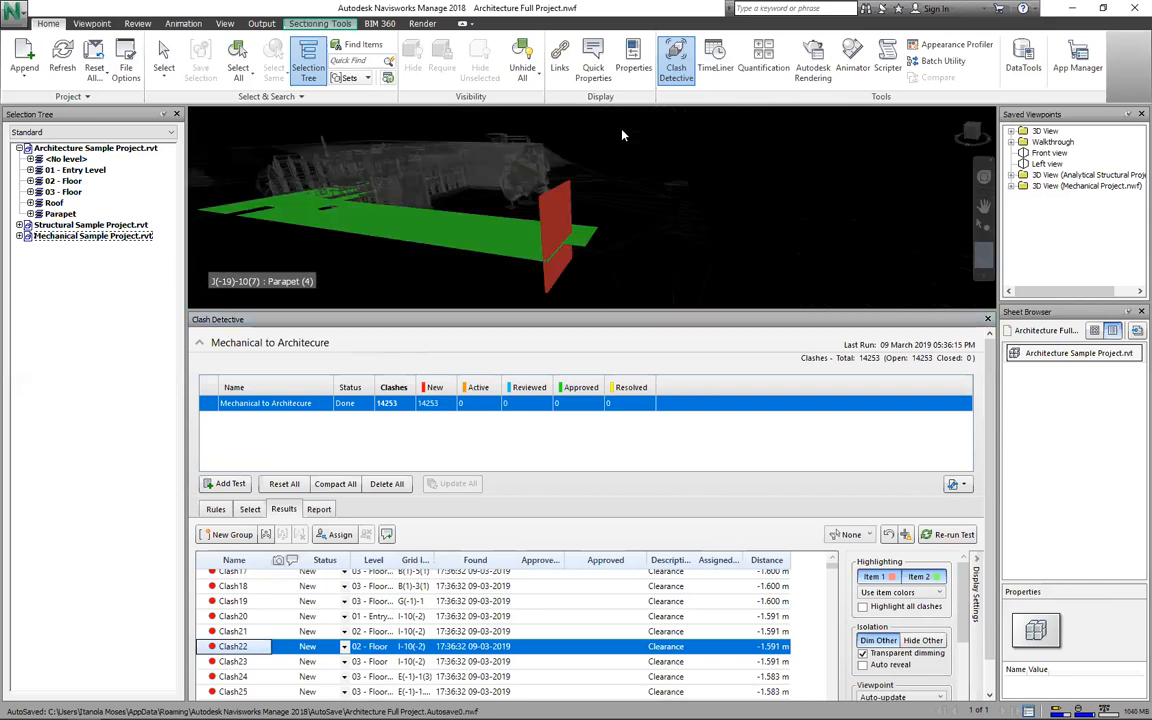
{"action": "scroll", "coordinate": [622, 135], "scroll_direction": "up", "scroll_amount": 1}
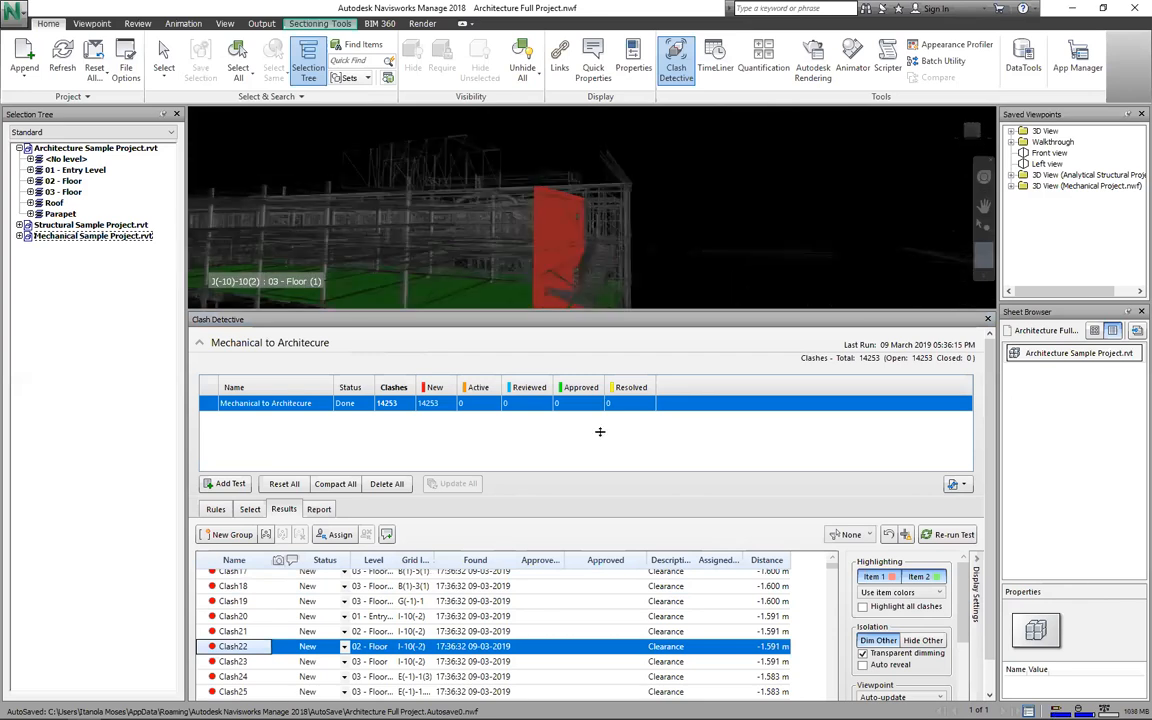
Step: Enlarge the 3D view and zoom and orbit around the red clashing wall
{"action": "left_click_drag", "start_coordinate": [600, 311], "coordinate": [600, 432]}
{"action": "scroll", "coordinate": [600, 432], "scroll_direction": "down", "scroll_amount": 2}
{"action": "scroll", "coordinate": [600, 432], "scroll_direction": "up", "scroll_amount": 1}
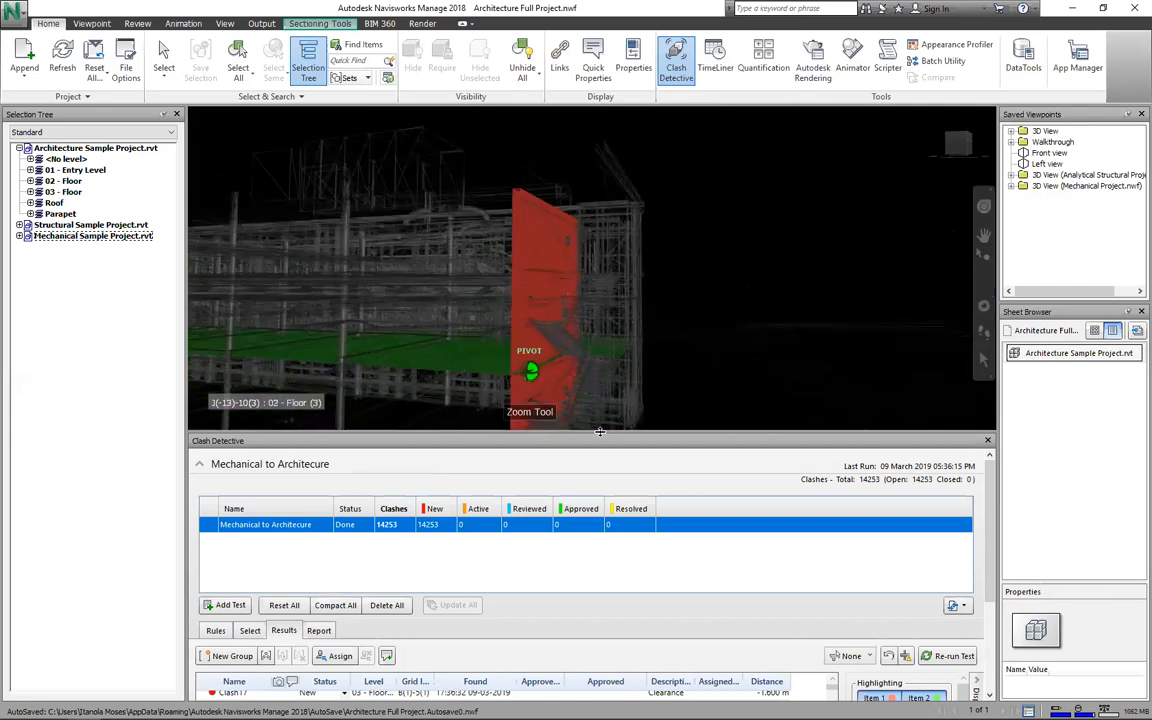
{"action": "mouse_move", "coordinate": [600, 432]}
{"action": "middle_mouse_down", "text": "shift"}
{"action": "mouse_move", "coordinate": [640, 432]}
{"action": "mouse_move", "coordinate": [600, 432]}
{"action": "middle_mouse_up", "text": "shift"}
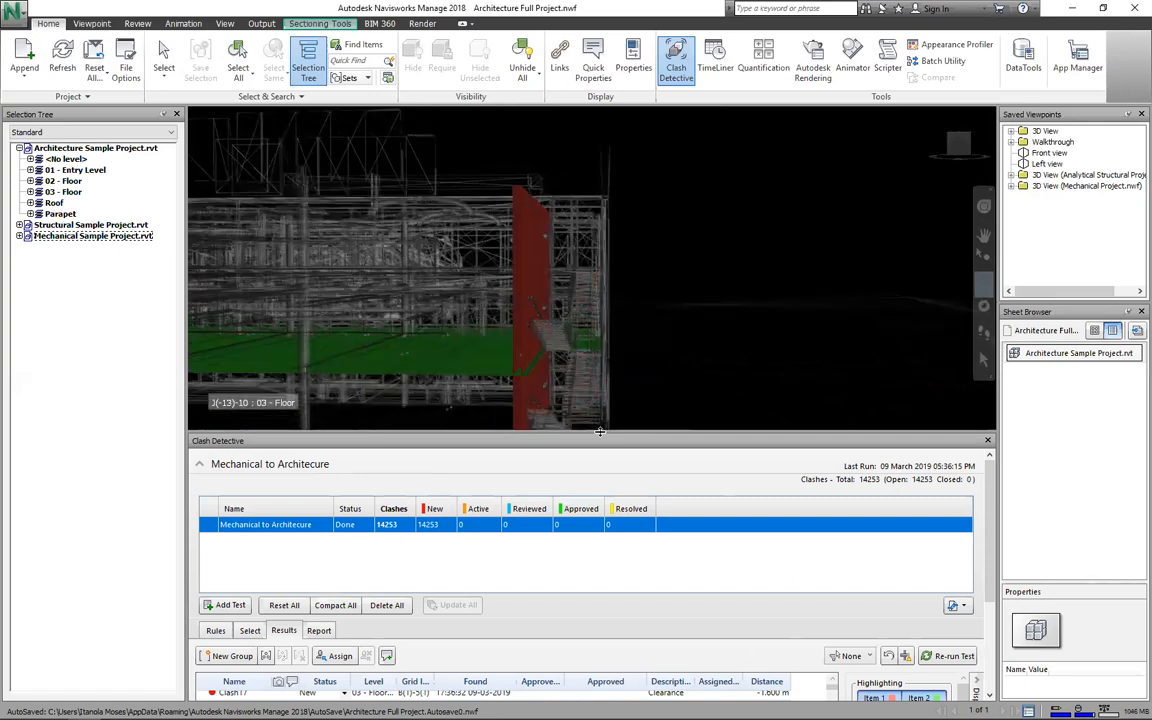
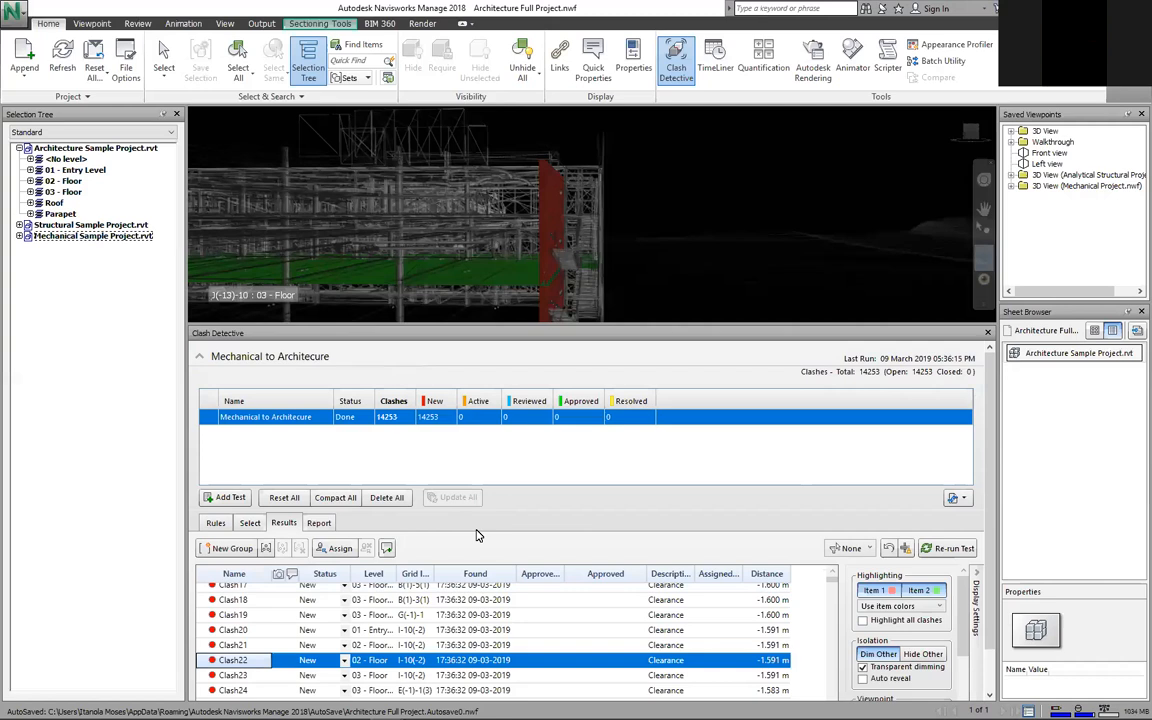
Step: Set Clash22's status to Resolved in the Mechanical to Architecure clash test
{"action": "left_click", "coordinate": [335, 660]}
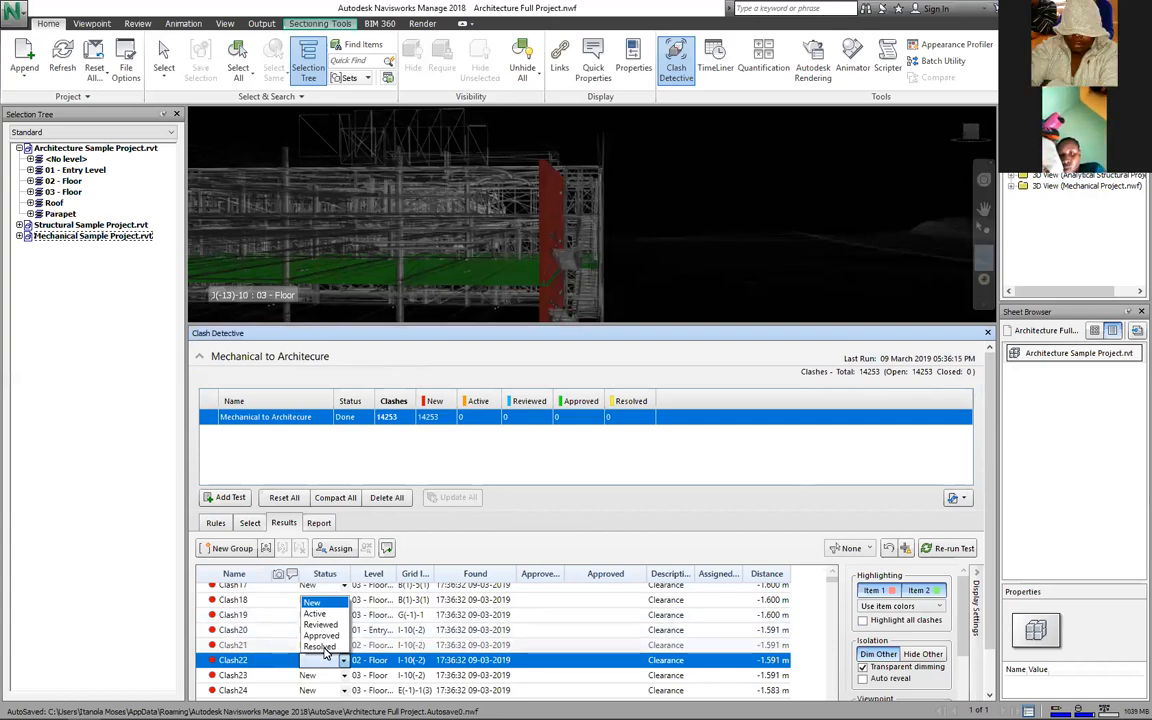
{"action": "left_click", "coordinate": [319, 646]}
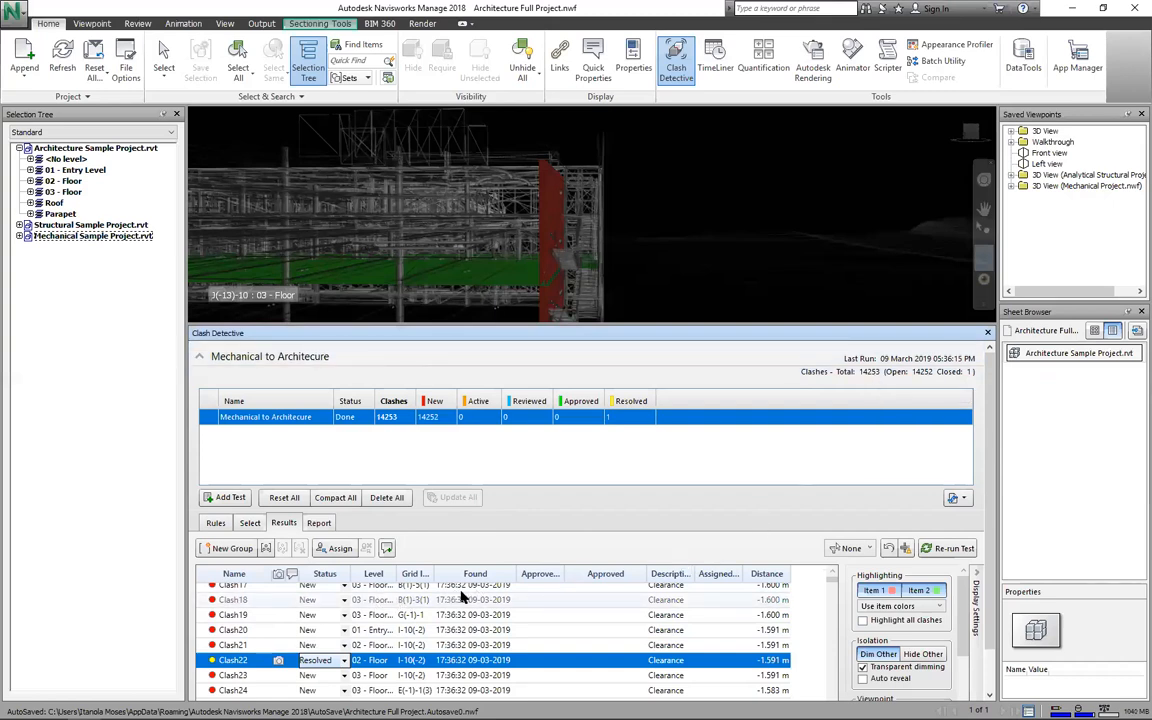
{"action": "left_click", "coordinate": [953, 499]}
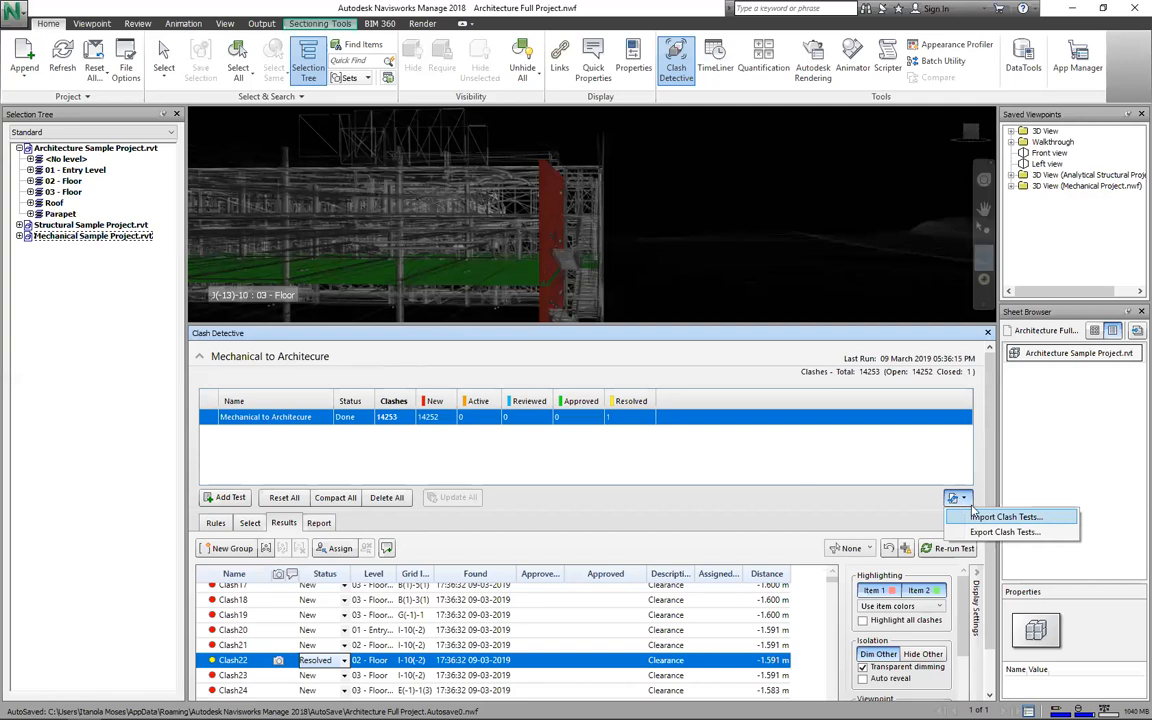
{"action": "left_click", "coordinate": [859, 586]}
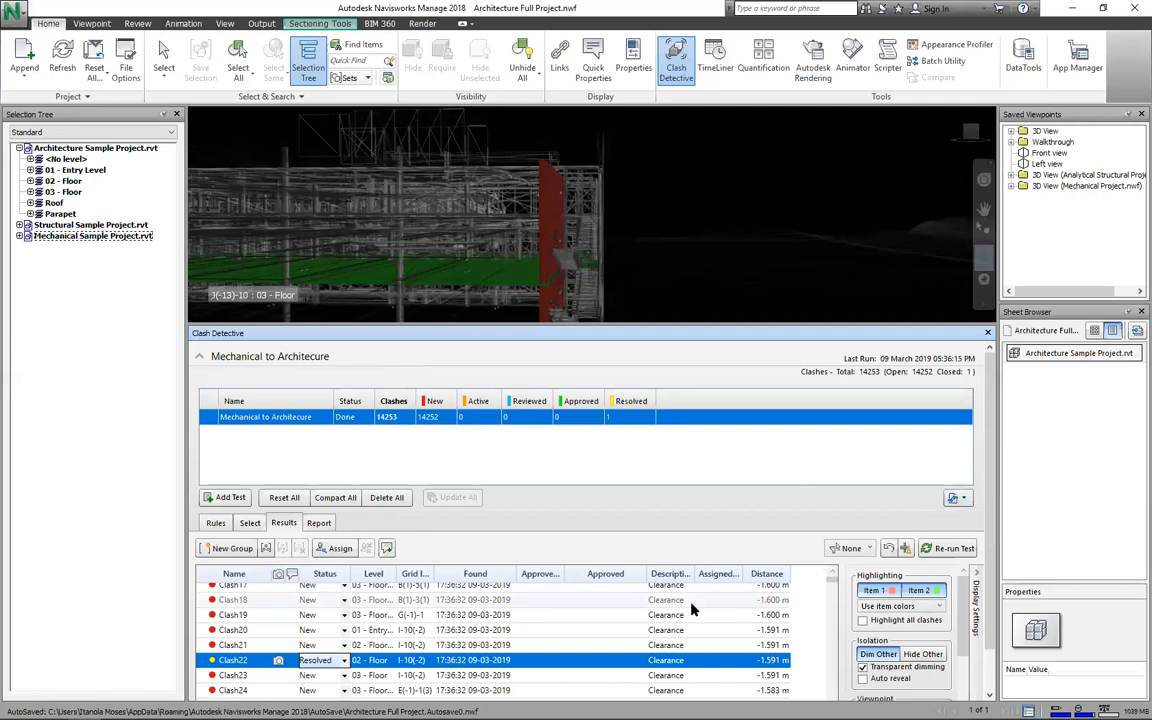
Step: Assign the resolved clash to a team member with the note 'Please resolve', then compact the test
{"action": "left_click", "coordinate": [347, 552]}
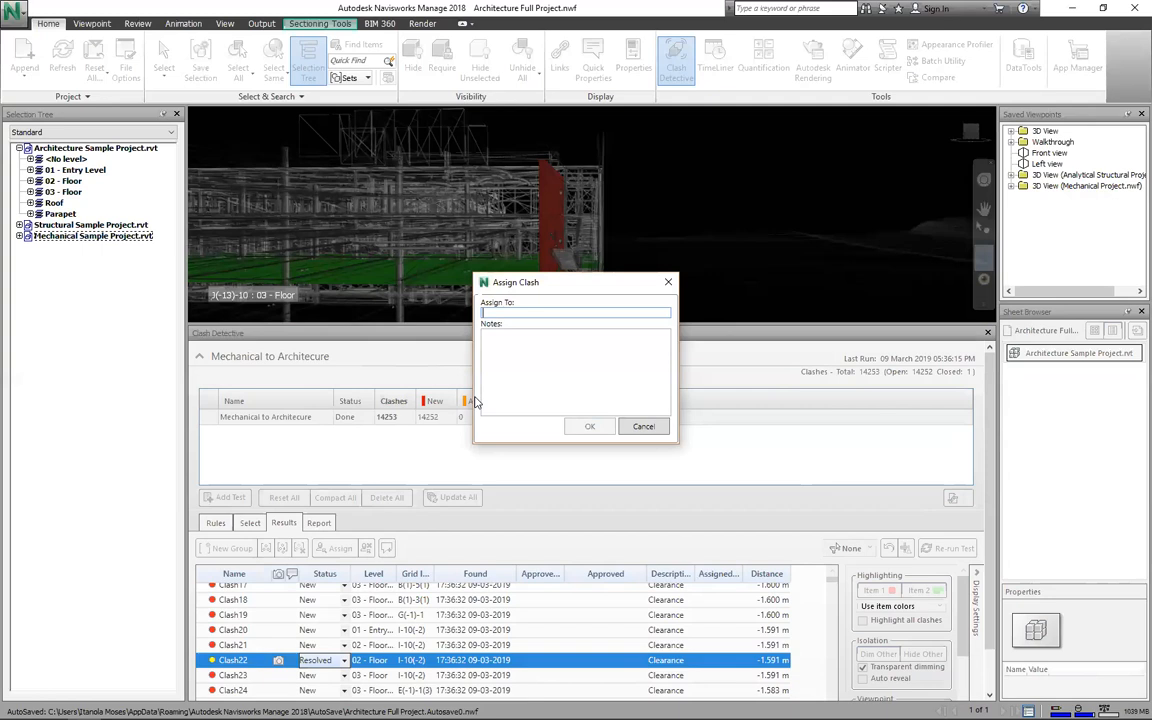
{"action": "type", "text": "Daniel"}
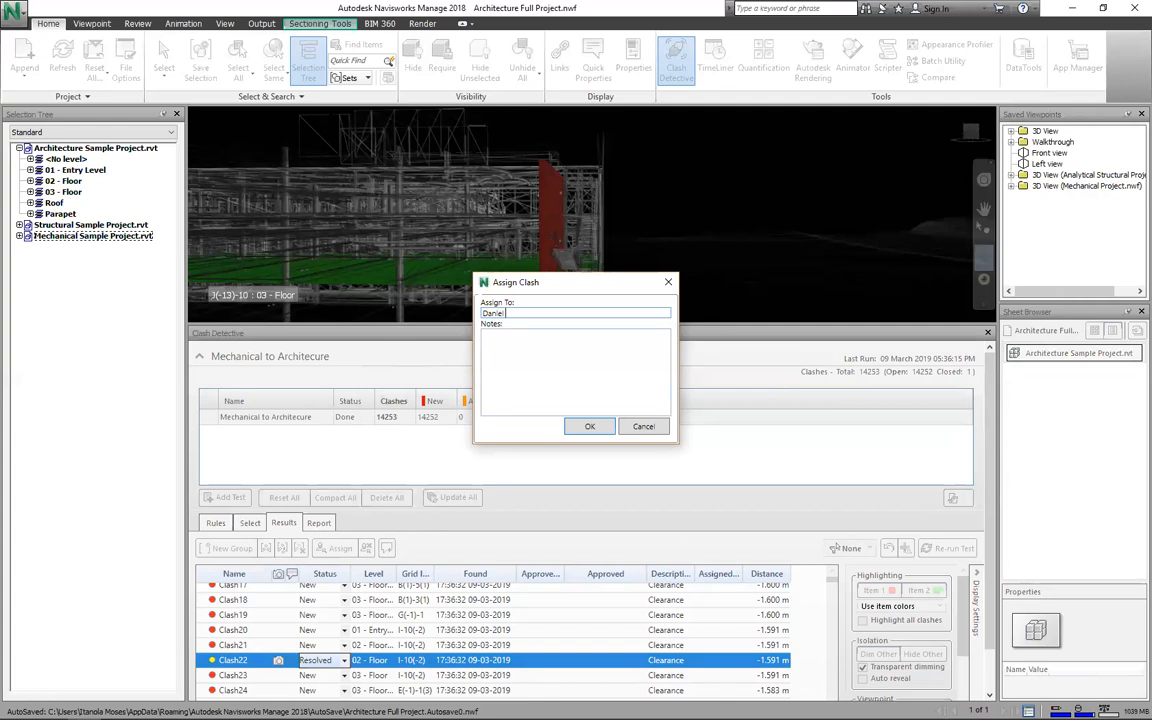
{"action": "key", "text": "Tab"}
{"action": "type", "text": "Please resolve"}
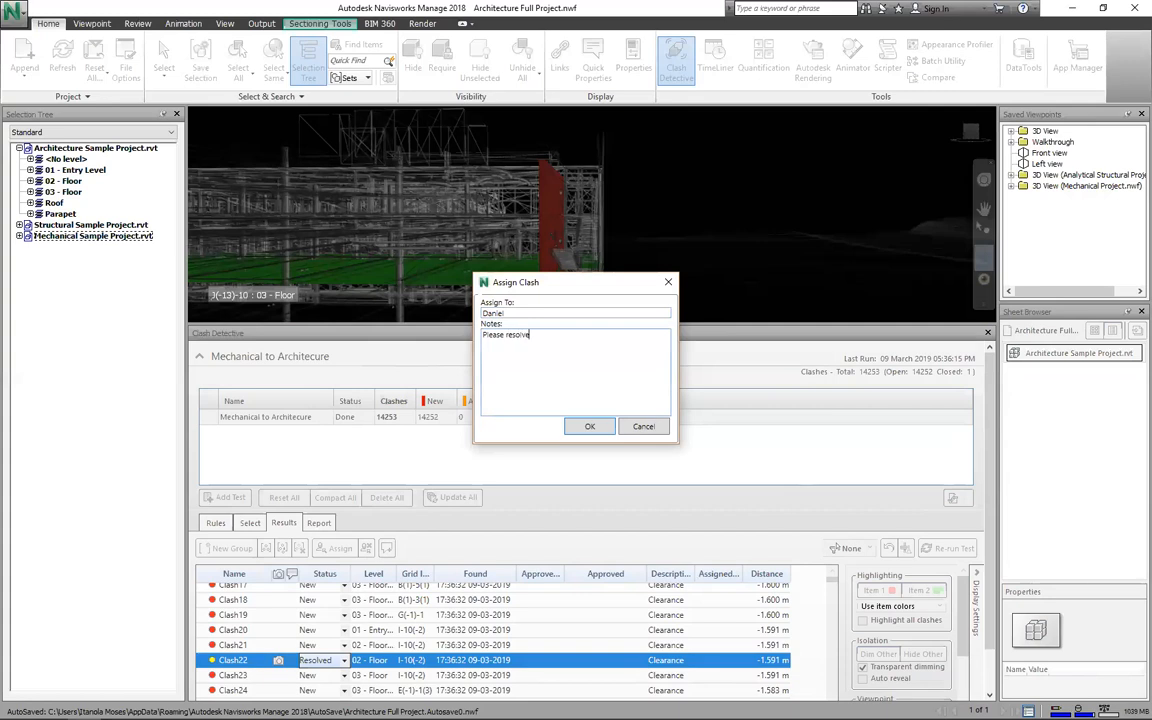
{"action": "left_click", "coordinate": [585, 424]}
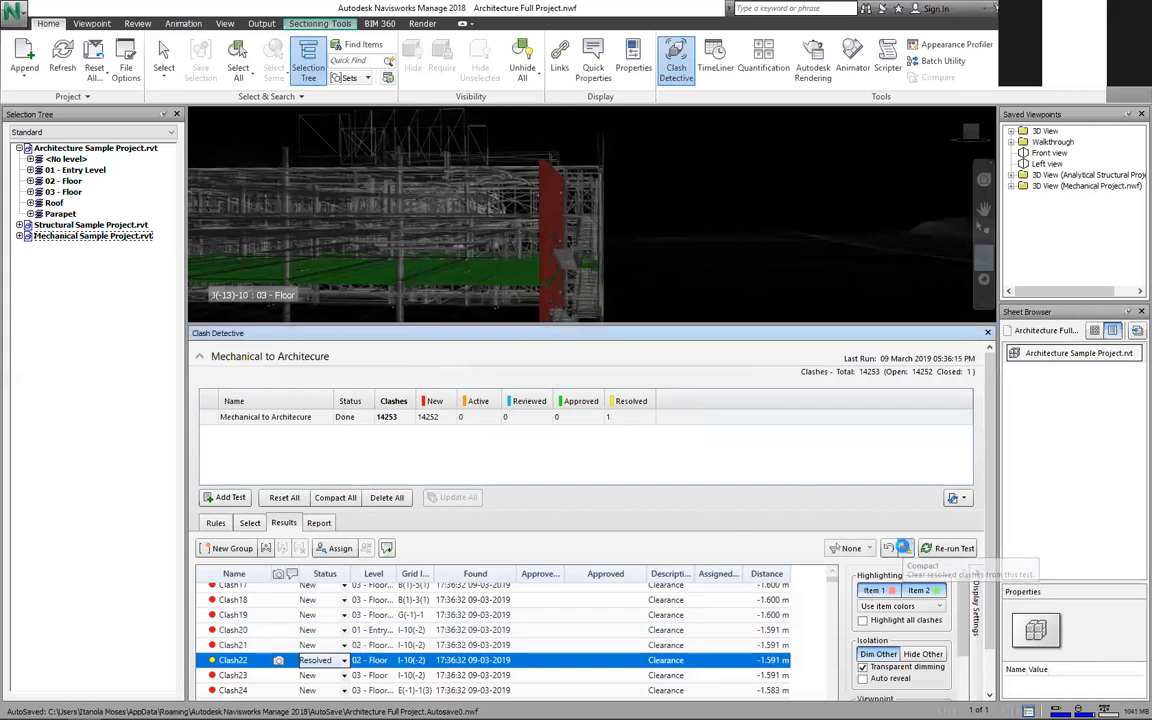
{"action": "left_click", "coordinate": [903, 548]}
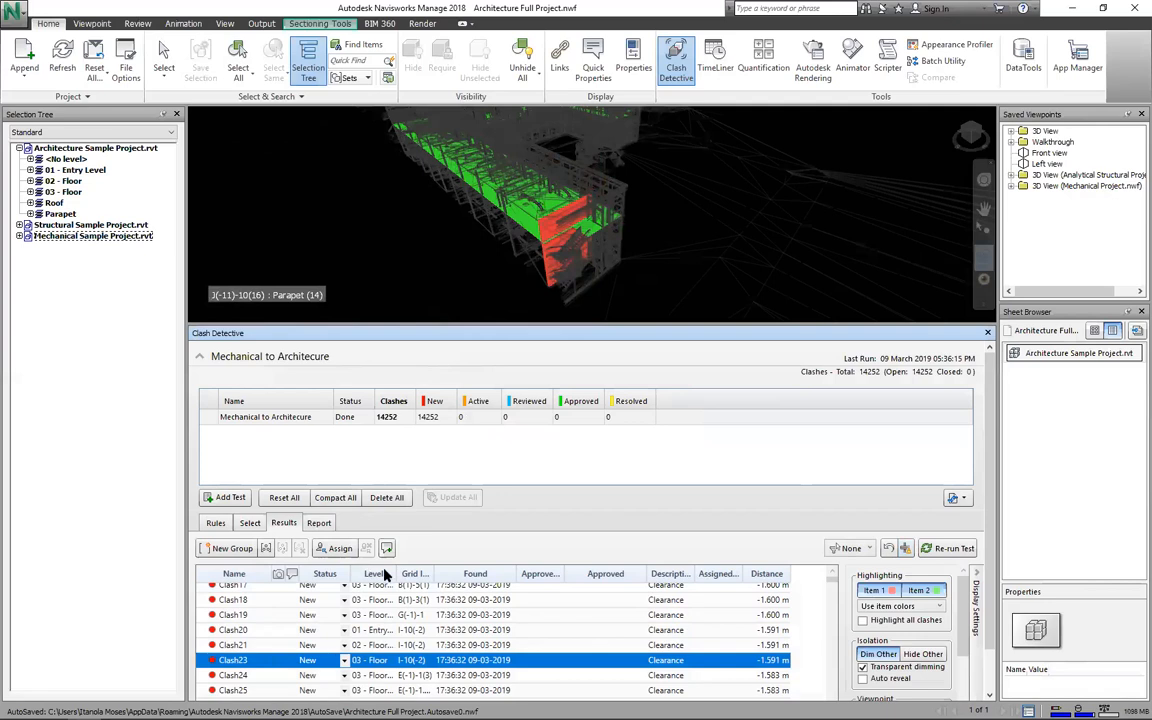
Step: Show the clash report settings, review the report types and formats, and keep HTML as the format
{"action": "left_click", "coordinate": [318, 522]}
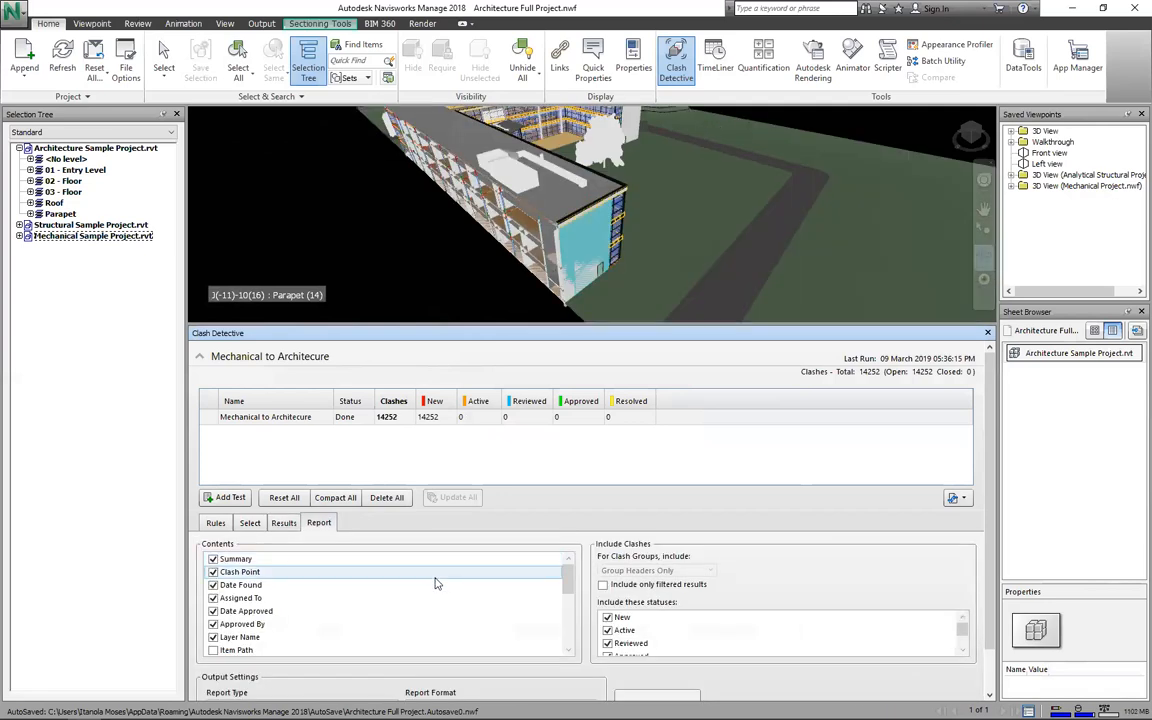
{"action": "scroll", "coordinate": [370, 560], "scroll_direction": "down", "scroll_amount": 1}
{"action": "scroll", "coordinate": [816, 605], "scroll_direction": "up", "scroll_amount": 1}
{"action": "scroll", "coordinate": [776, 600], "scroll_direction": "down", "scroll_amount": 1}
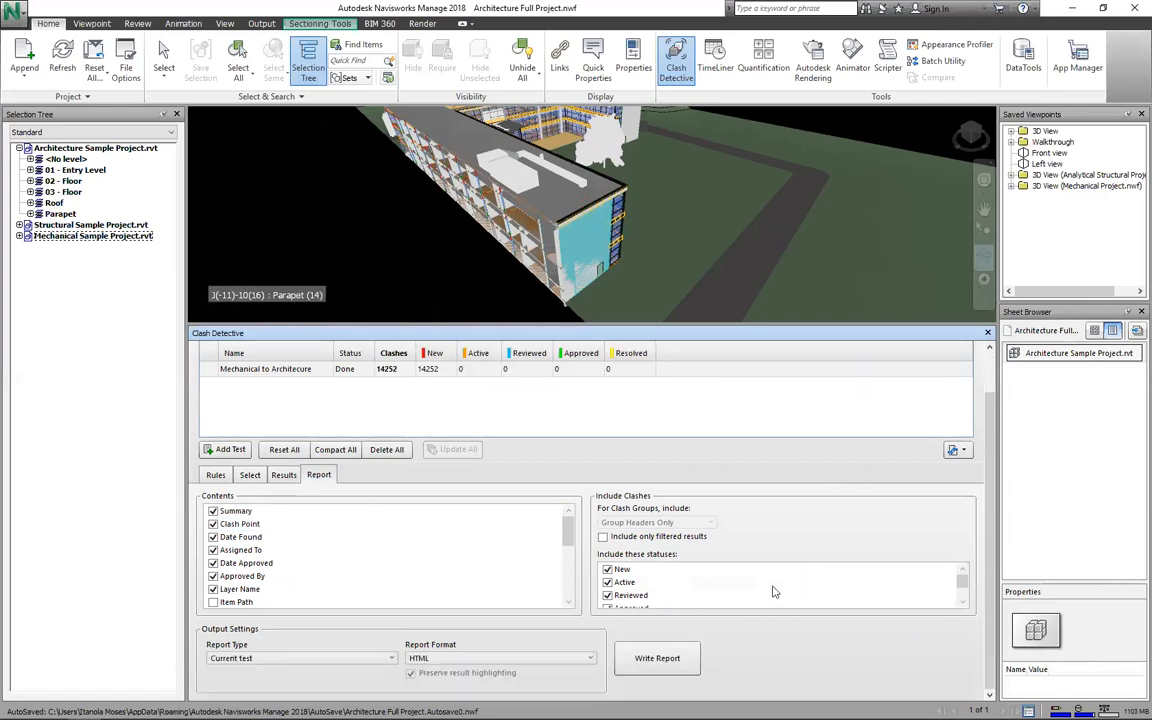
{"action": "scroll", "coordinate": [480, 516], "scroll_direction": "up", "scroll_amount": 1}
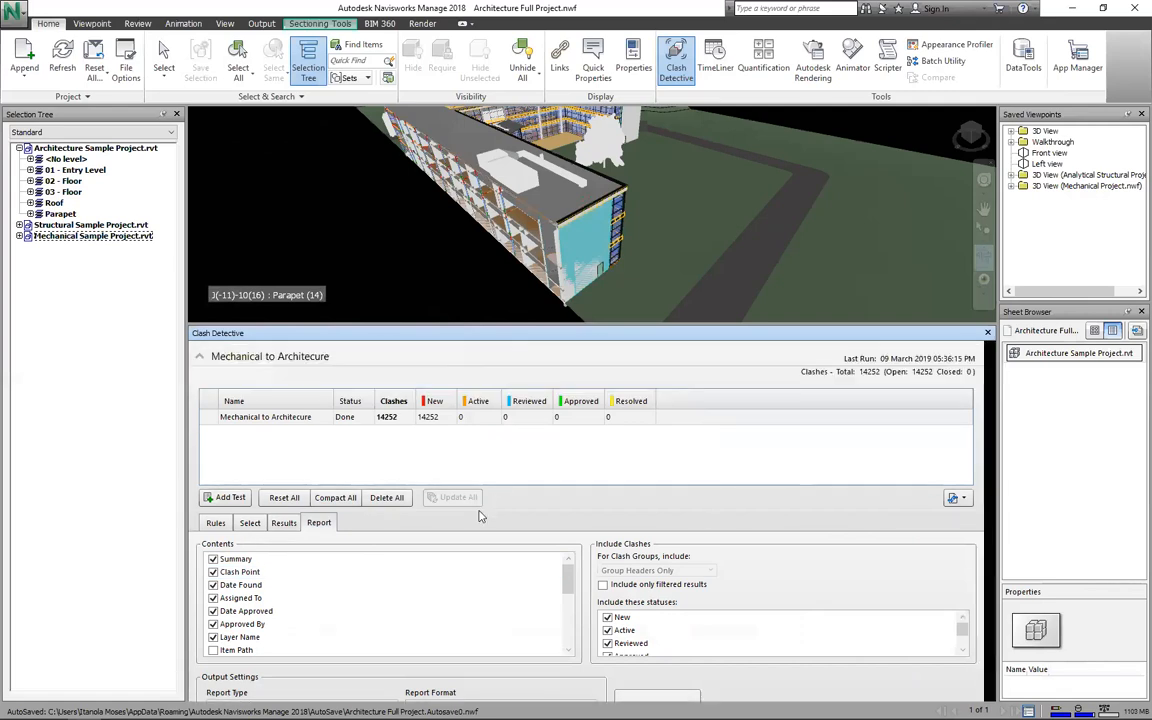
{"action": "scroll", "coordinate": [420, 550], "scroll_direction": "down", "scroll_amount": 1}
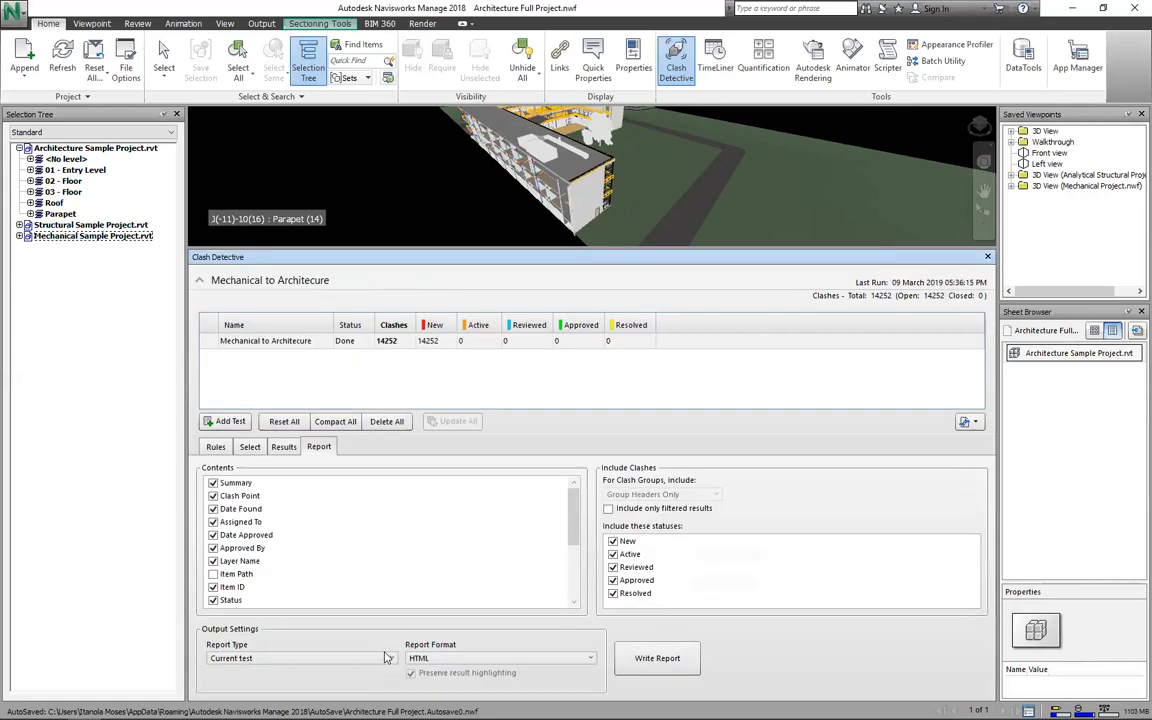
{"action": "left_click", "coordinate": [461, 664]}
{"action": "left_click", "coordinate": [461, 660]}
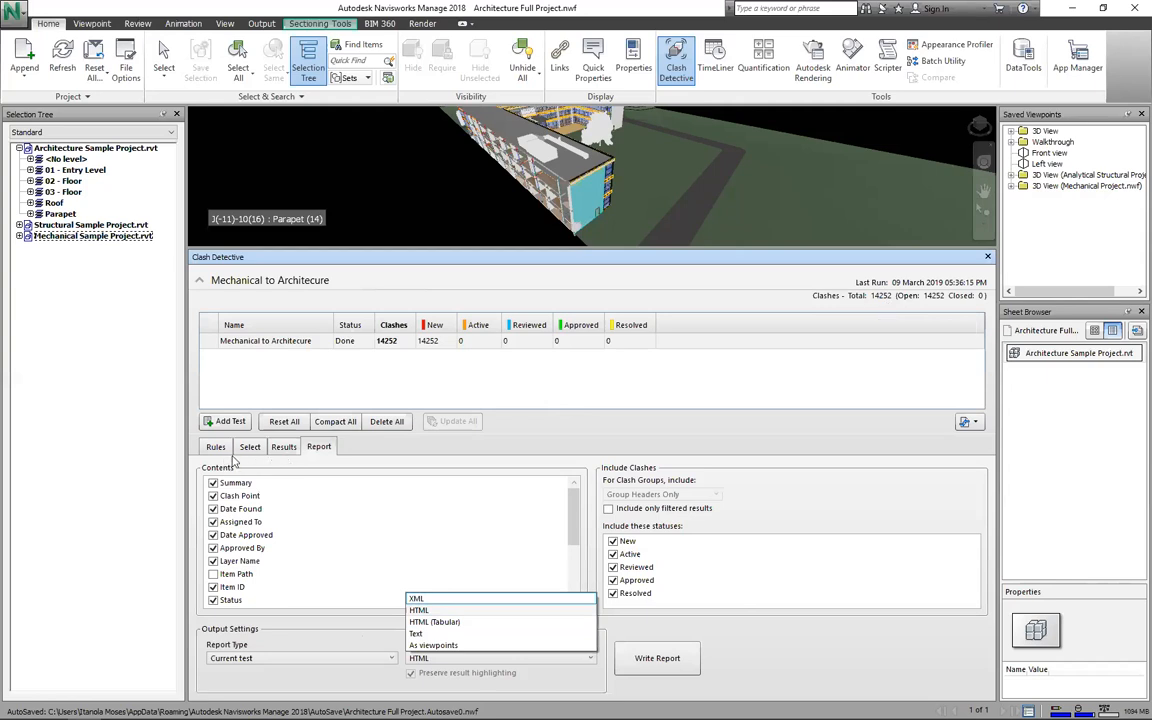
{"action": "left_click", "coordinate": [276, 449]}
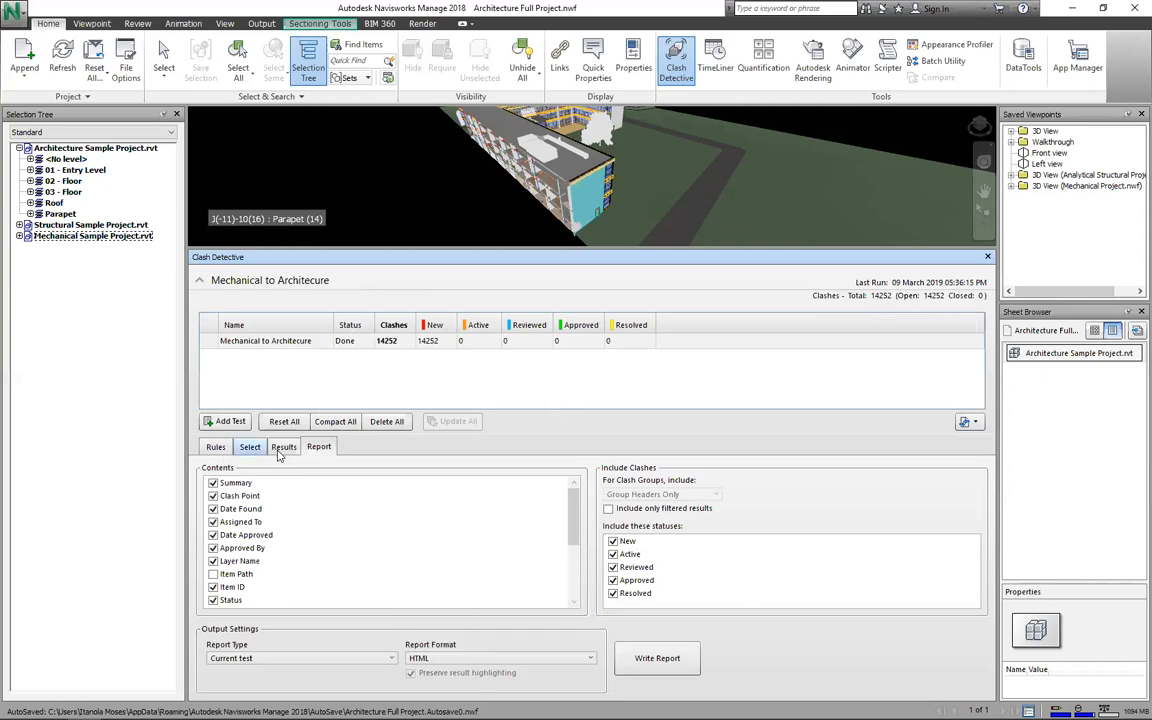
Step: Return to the Results list and select a run of clashes to group
{"action": "left_click", "coordinate": [283, 447]}
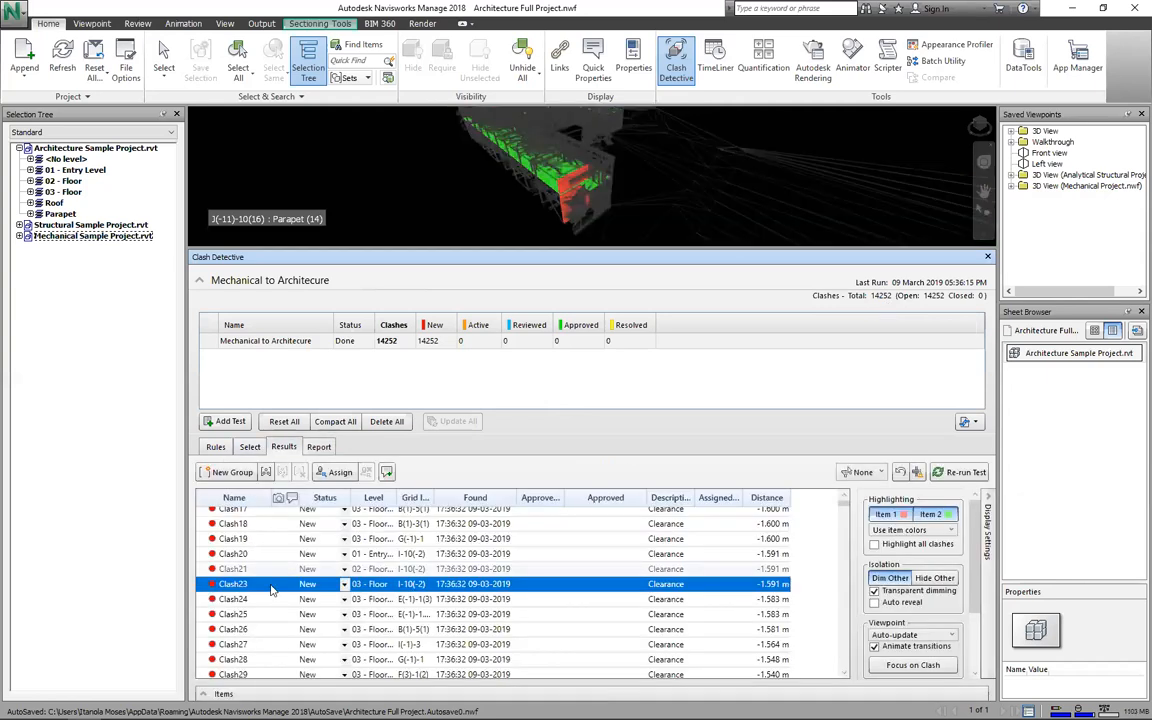
{"action": "scroll", "coordinate": [345, 603], "scroll_direction": "down", "scroll_amount": 1}
{"action": "left_click", "coordinate": [234, 639]}
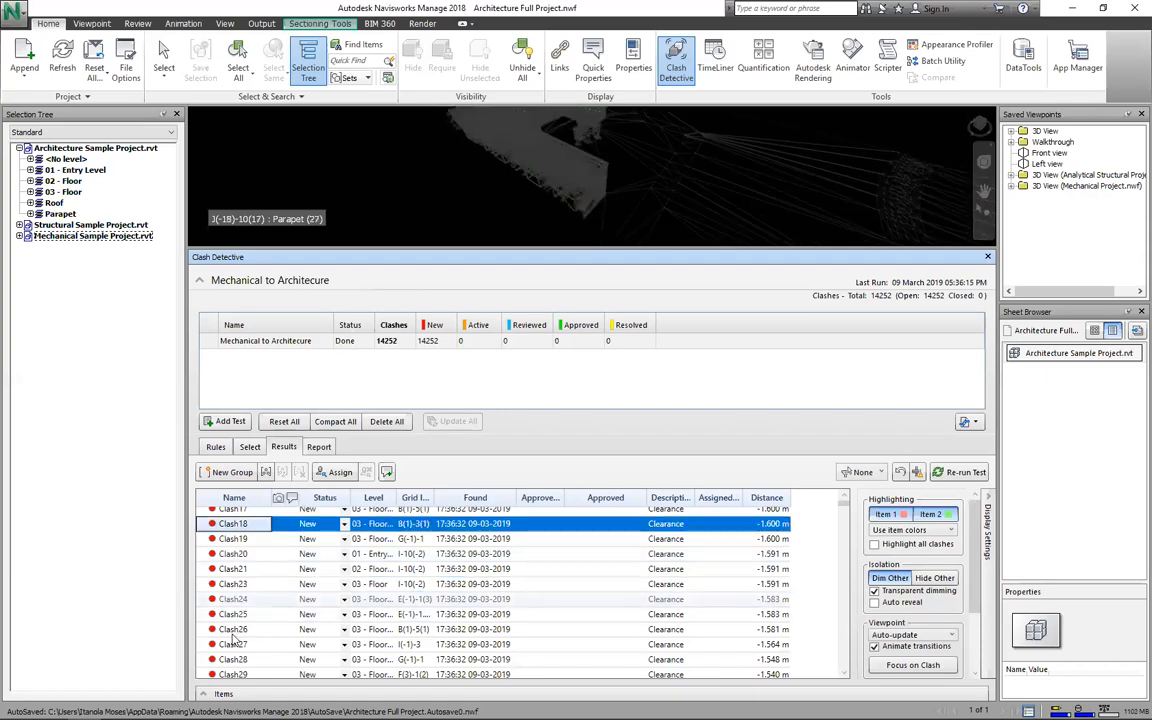
{"action": "scroll", "coordinate": [236, 637], "scroll_direction": "down", "scroll_amount": 5}
{"action": "scroll", "coordinate": [236, 637], "scroll_direction": "down", "scroll_amount": 3}
{"action": "left_click", "coordinate": [236, 636], "text": "shift"}
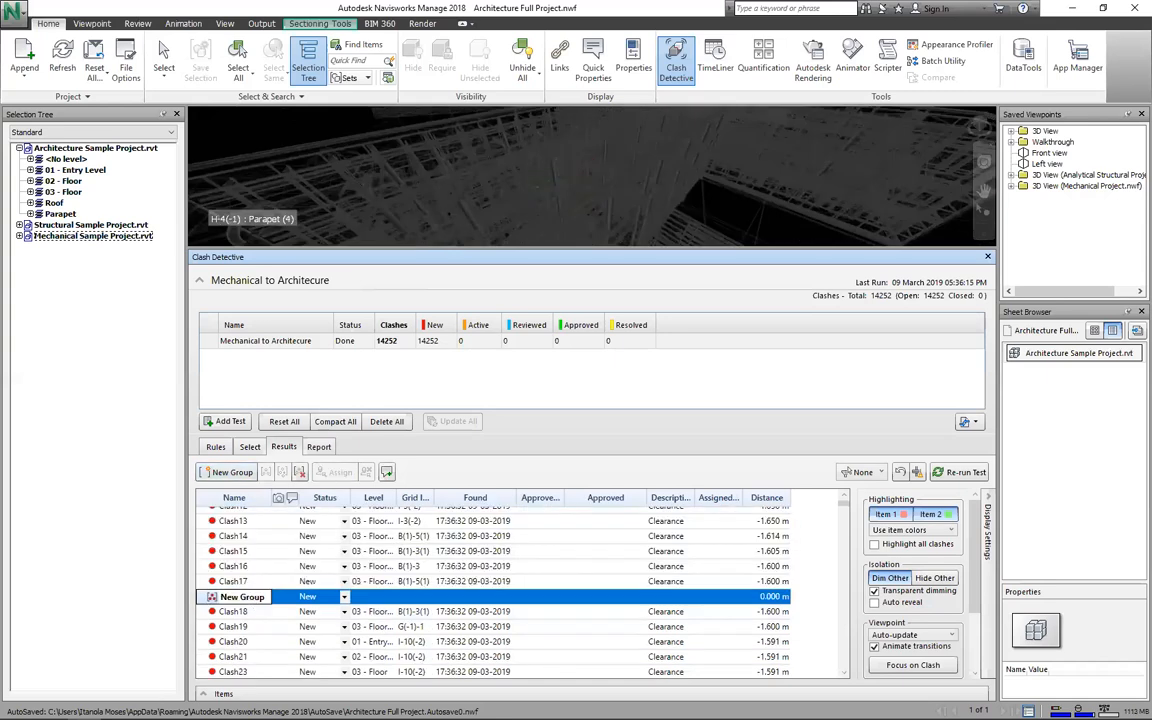
Step: Name the new clash group 'First flor slab'
{"action": "type", "text": "Ar"}
{"action": "key", "text": "BackSpace"}
{"action": "key", "text": "BackSpace"}
{"action": "type", "text": "First flor sla"}
{"action": "type", "text": "b"}
{"action": "key", "text": "Return"}
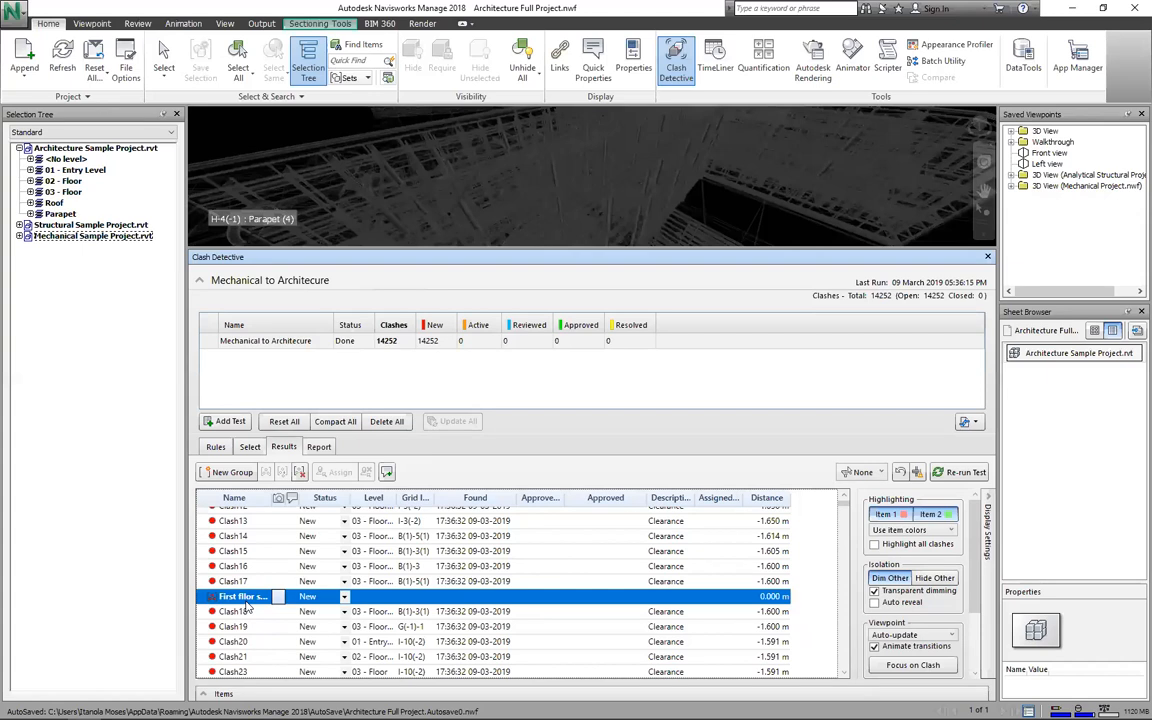
{"action": "scroll", "coordinate": [246, 604], "scroll_direction": "down", "scroll_amount": 4}
{"action": "scroll", "coordinate": [246, 604], "scroll_direction": "down", "scroll_amount": 3}
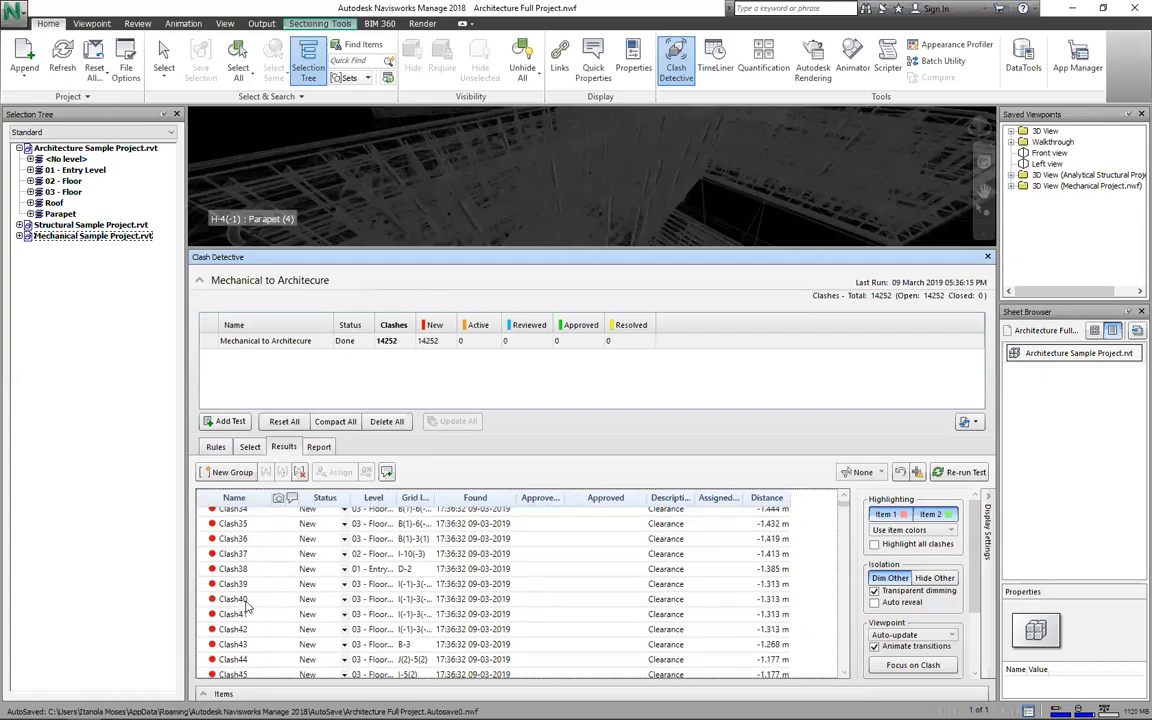
{"action": "scroll", "coordinate": [246, 604], "scroll_direction": "down", "scroll_amount": 2}
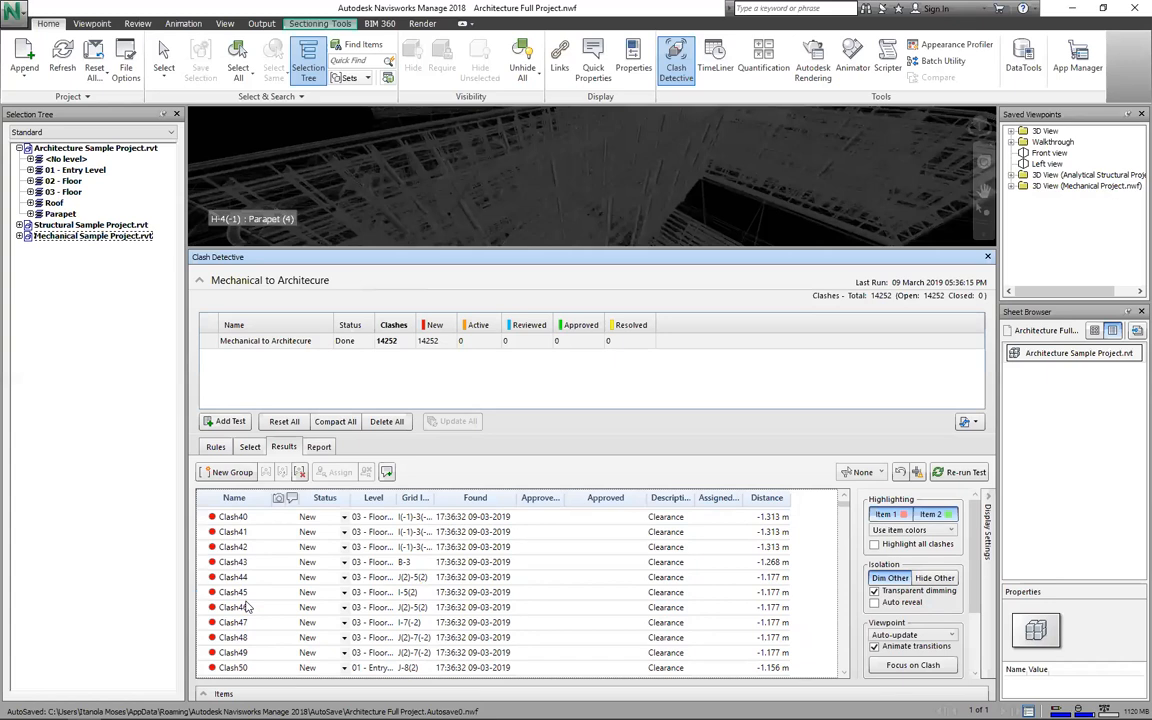
{"action": "scroll", "coordinate": [249, 606], "scroll_direction": "down", "scroll_amount": 5}
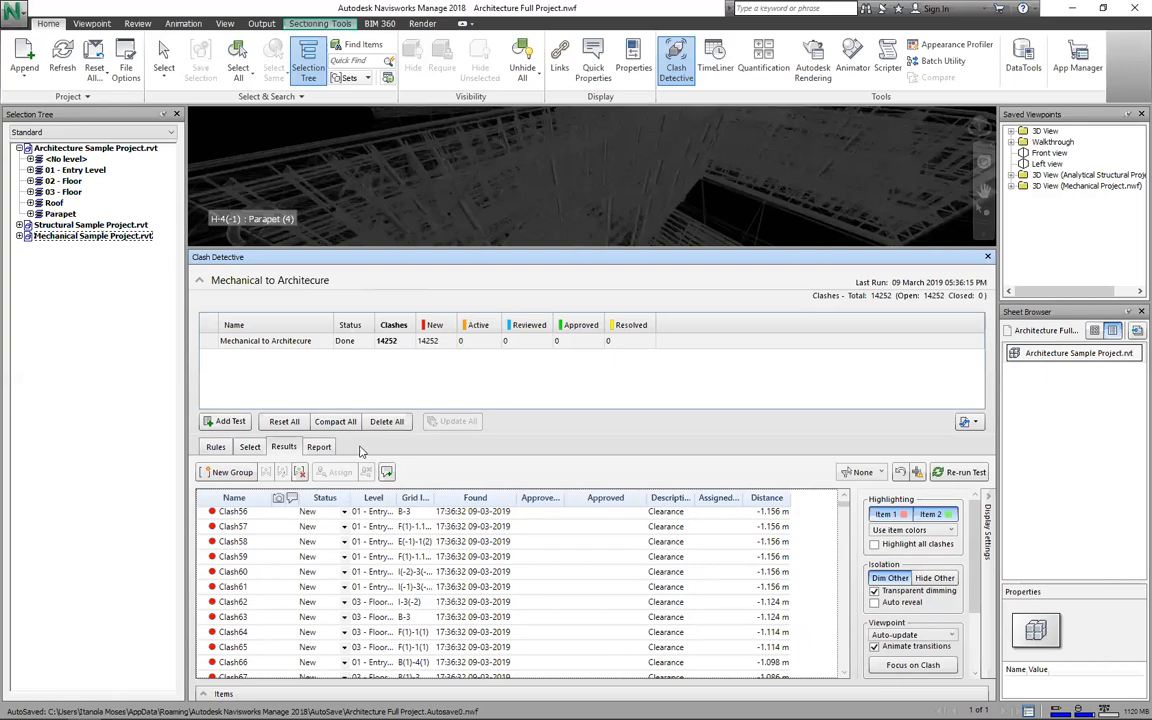
Step: Write the HTML clash report with Assigned To selected in its contents
{"action": "left_click", "coordinate": [324, 446]}
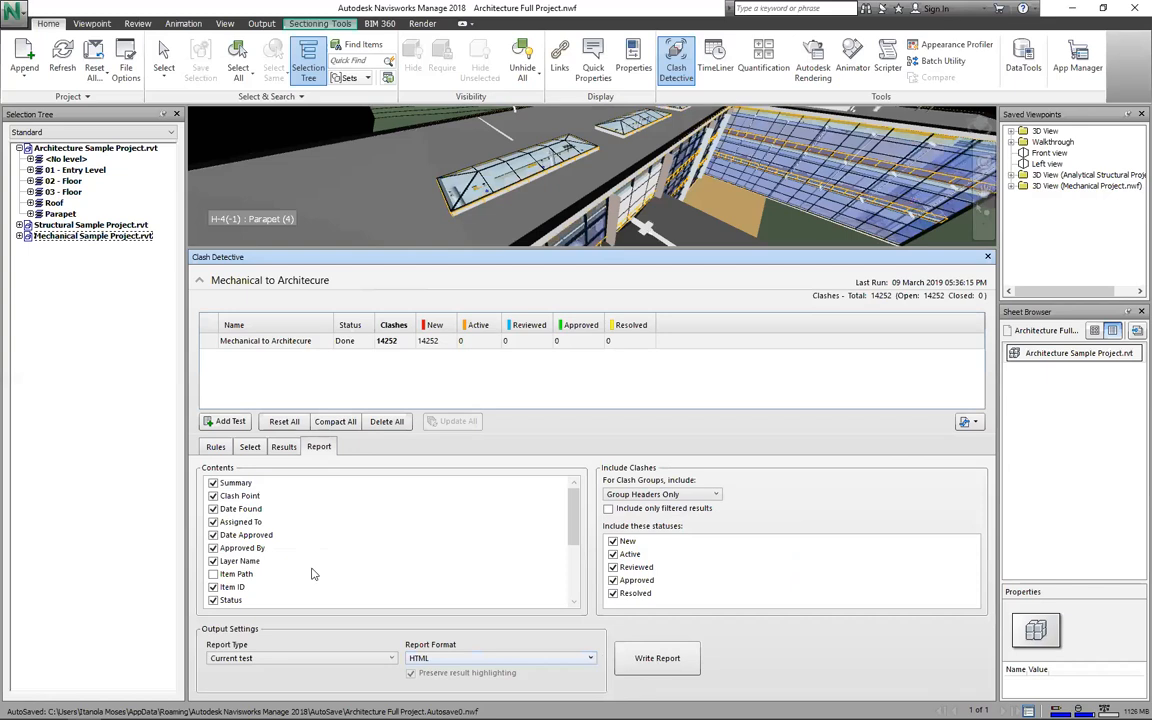
{"action": "left_click", "coordinate": [250, 522]}
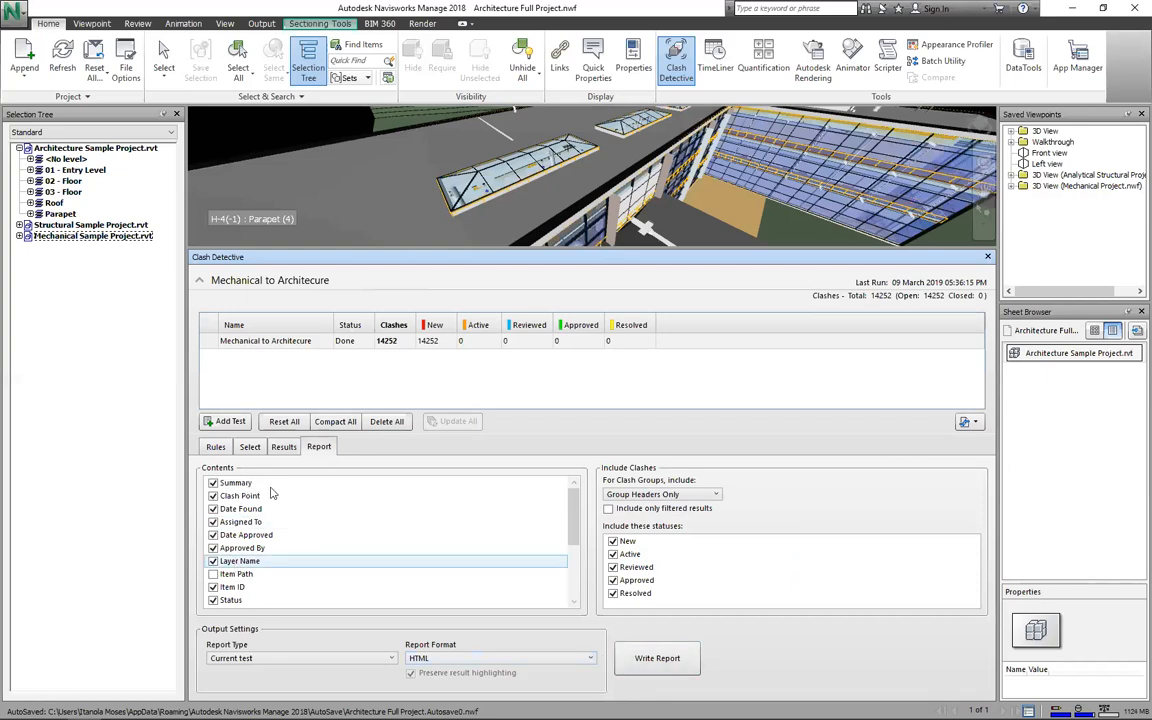
{"action": "left_click", "coordinate": [645, 655]}
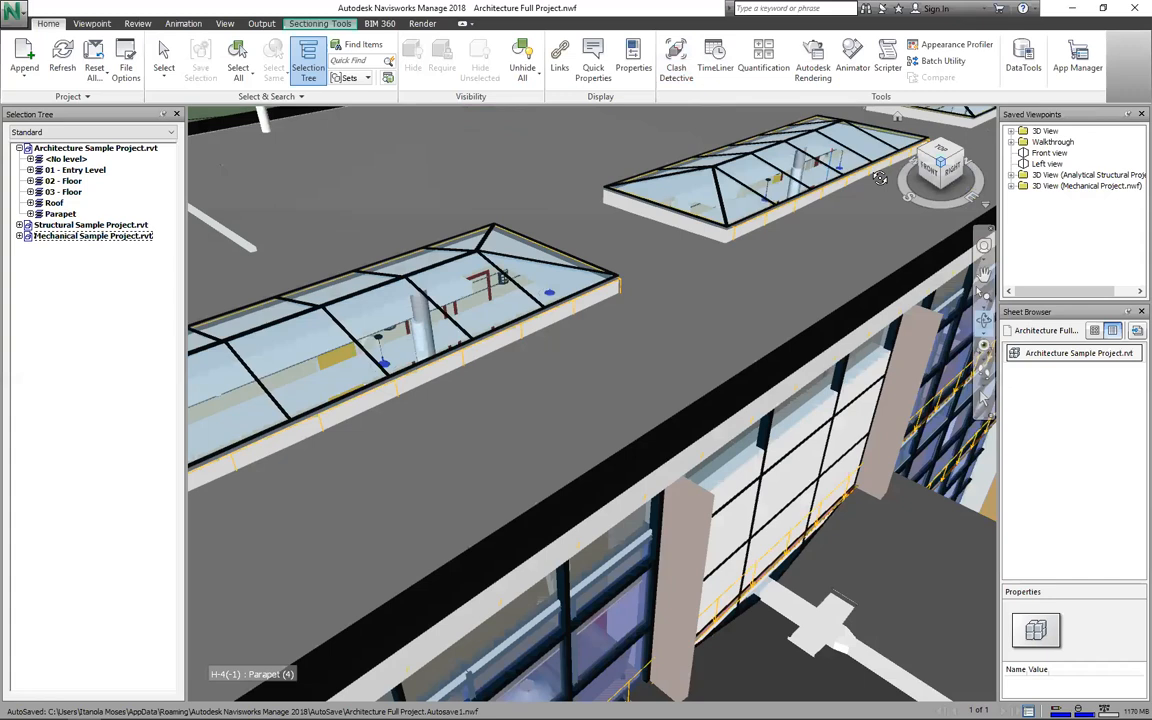
Step: Orbit the view back from the roof close-up to show the whole building and site
{"action": "mouse_move", "coordinate": [880, 178]}
{"action": "left_mouse_down"}
{"action": "mouse_move", "coordinate": [280, 154]}
{"action": "mouse_move", "coordinate": [313, 179]}
{"action": "left_mouse_up"}
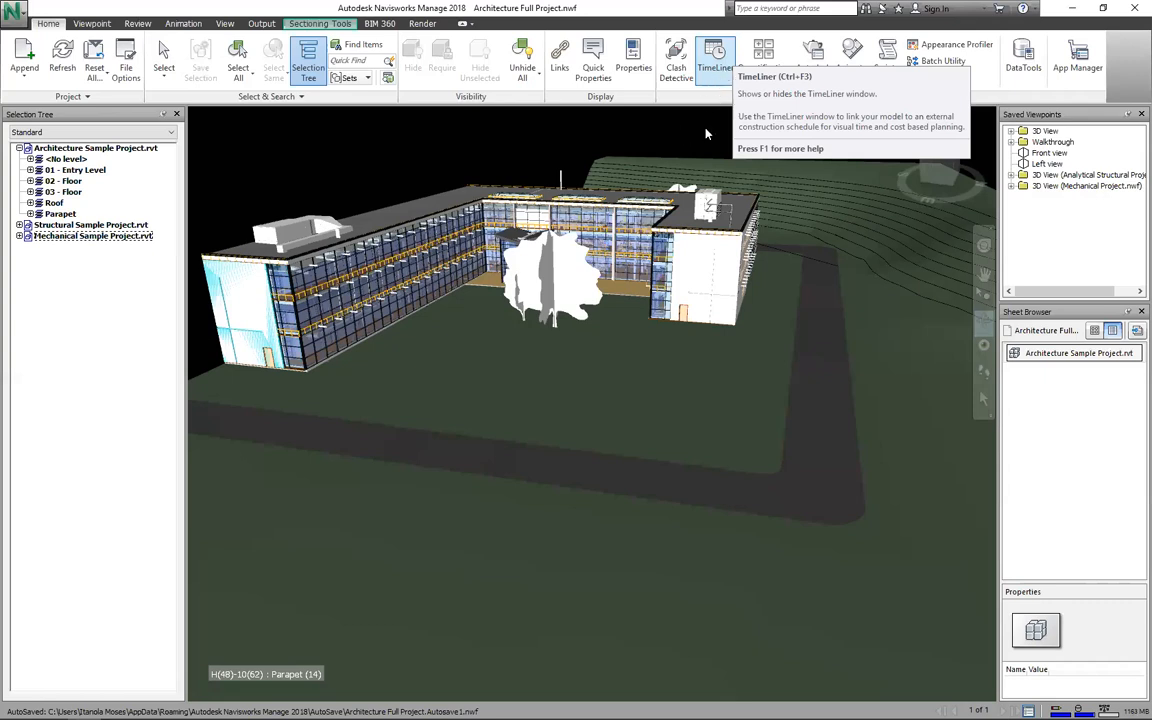
Step: Open TimeLiner, zoom in on the building, and check the Data Sources list
{"action": "left_click", "coordinate": [720, 62]}
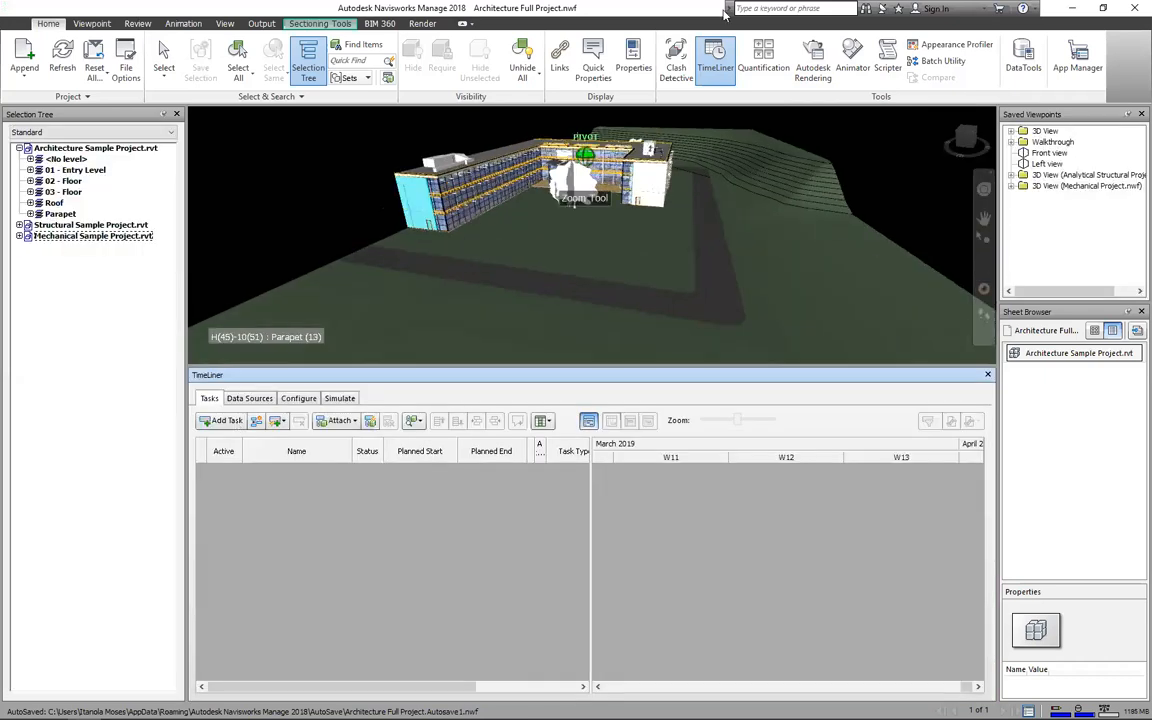
{"action": "scroll", "coordinate": [704, 72], "scroll_direction": "up", "scroll_amount": 3}
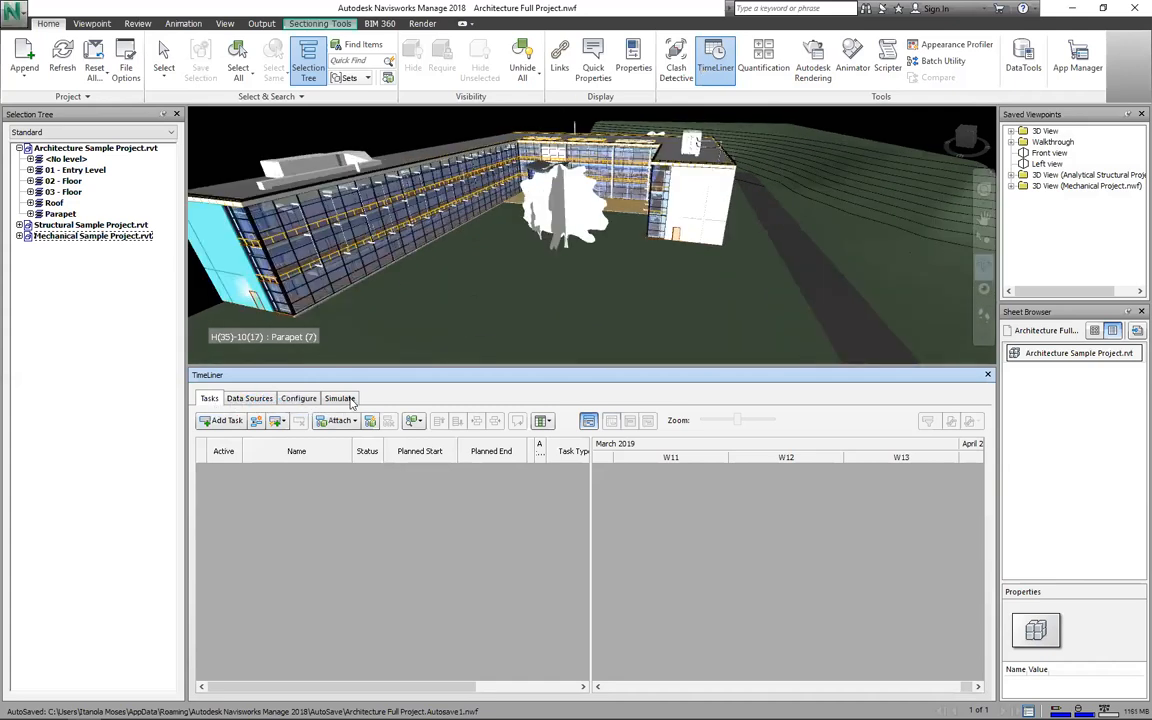
{"action": "left_click", "coordinate": [249, 398]}
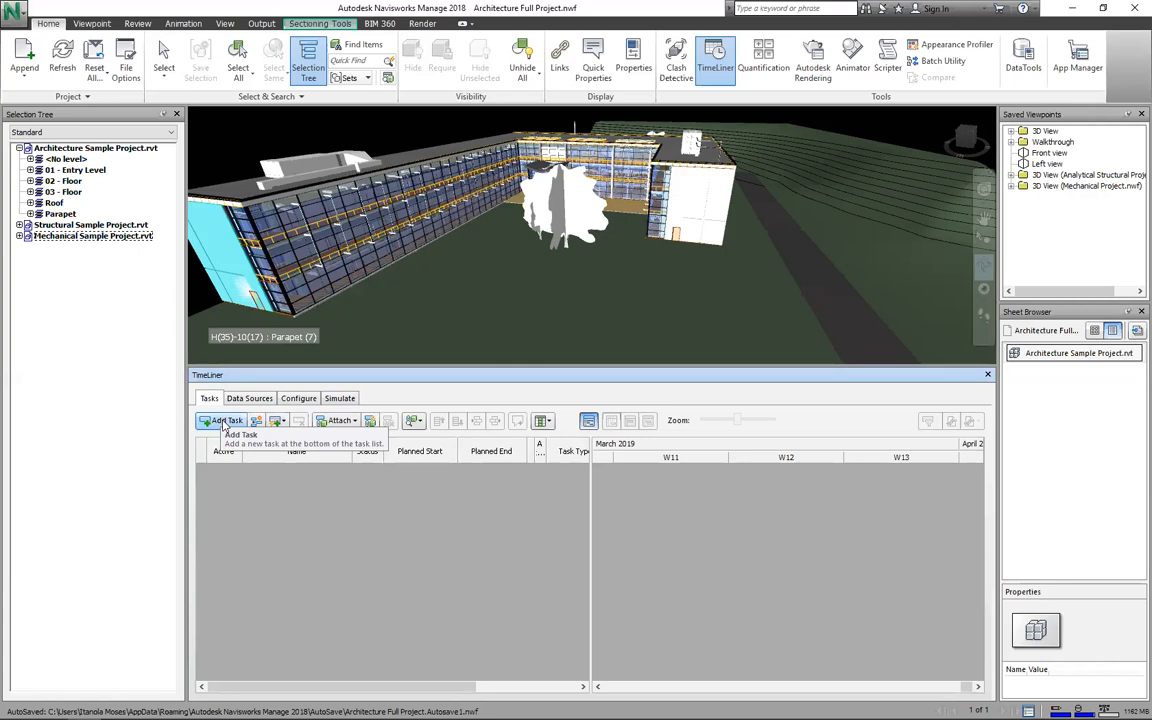
Step: Add a Site clearing task to the TimeLiner schedule
{"action": "left_click", "coordinate": [225, 421]}
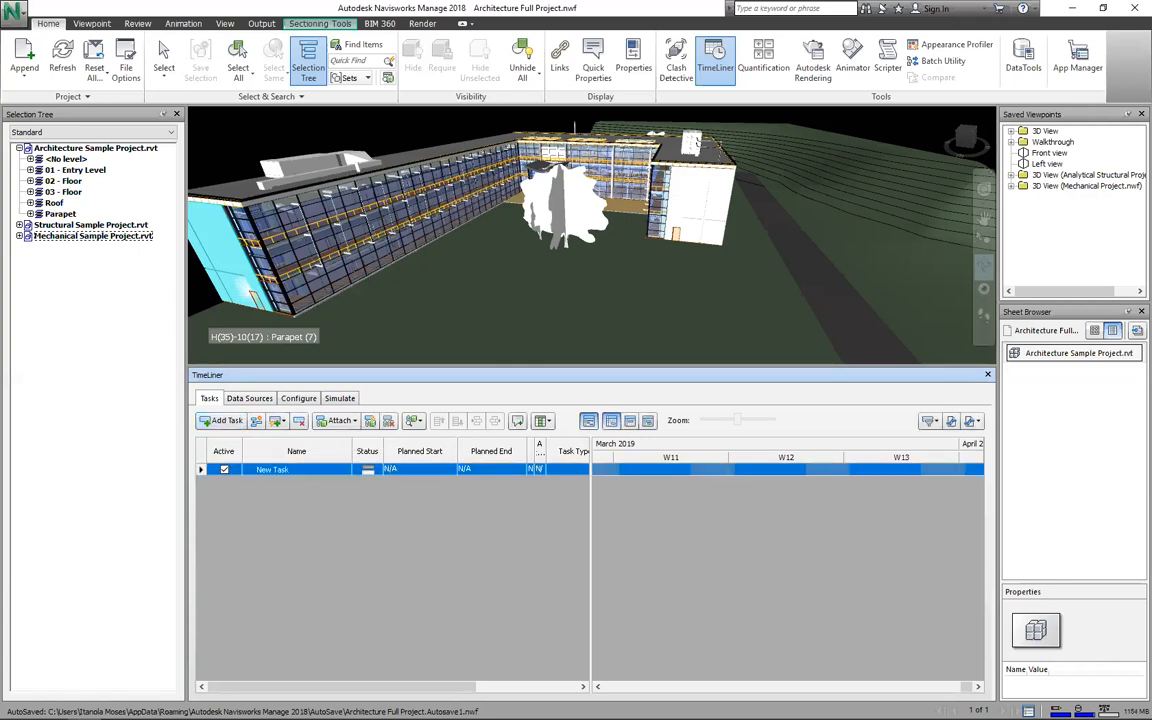
{"action": "type", "text": "itSe"}
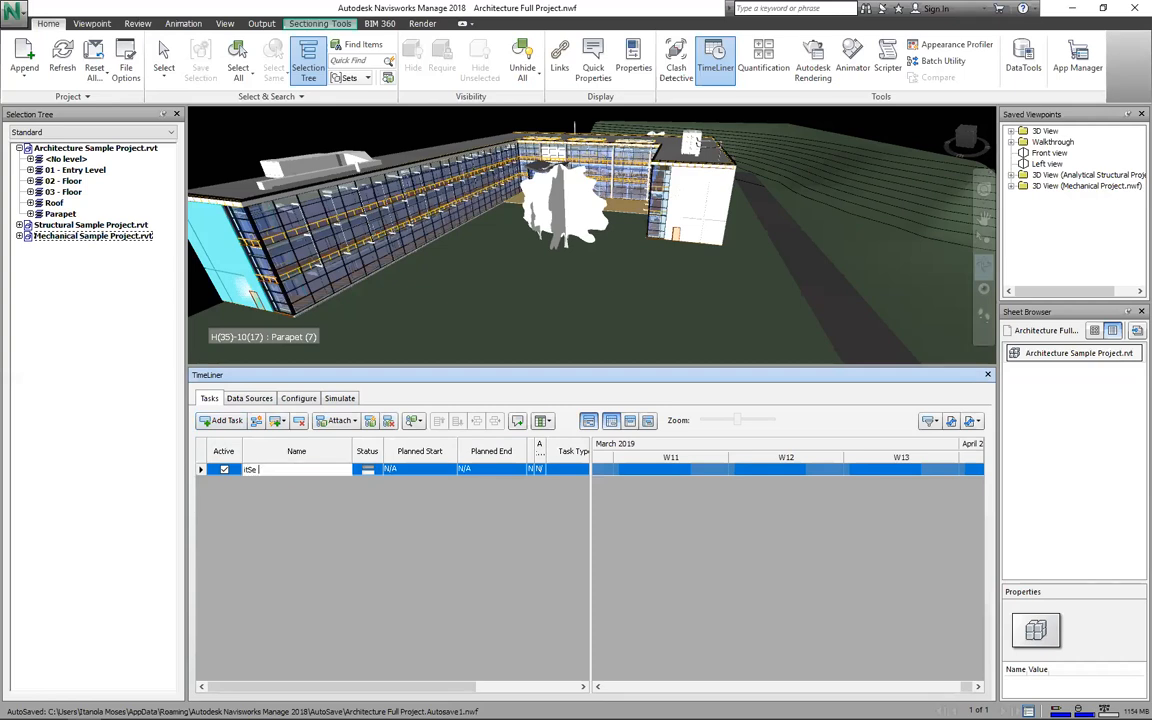
{"action": "type", "text": " c"}
{"action": "key", "text": "BackSpace"}
{"action": "key", "text": "BackSpace"}
{"action": "key", "text": "BackSpace"}
{"action": "key", "text": "BackSpace"}
{"action": "key", "text": "BackSpace"}
{"action": "key", "text": "BackSpace"}
{"action": "type", "text": "Site clearing"}
{"action": "key", "text": "Return"}
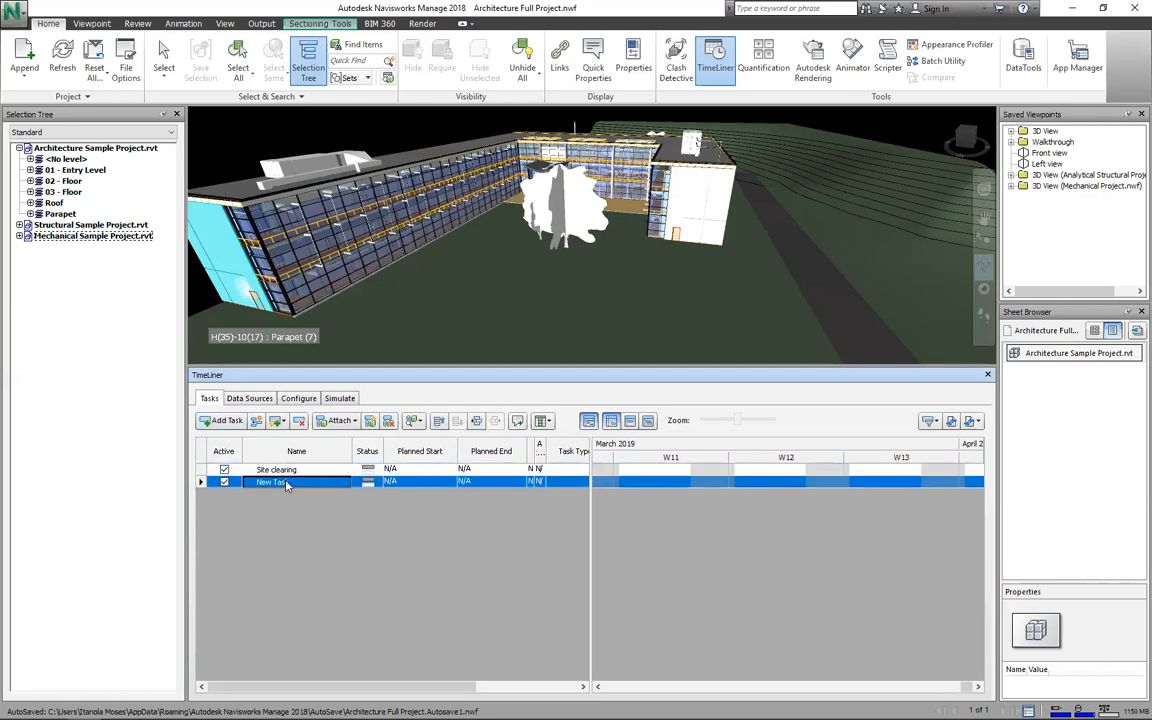
Step: Name the next tasks Ground floor and First floor
{"action": "left_click", "coordinate": [285, 482]}
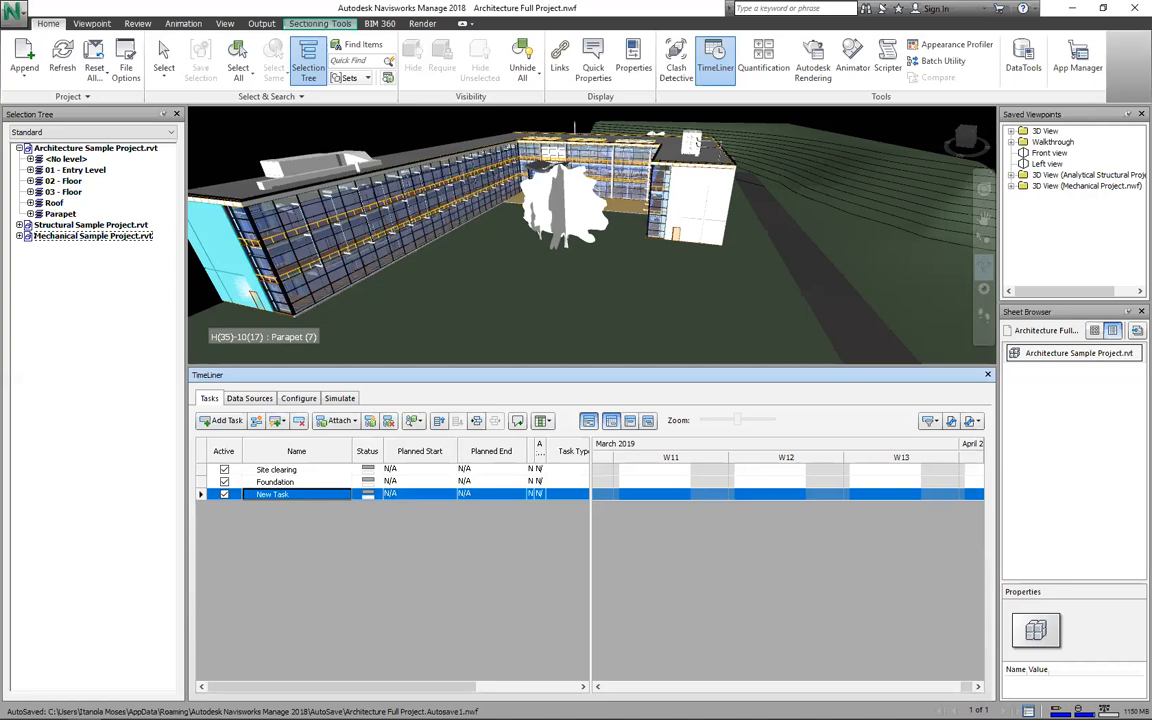
{"action": "type", "text": "Ground floor"}
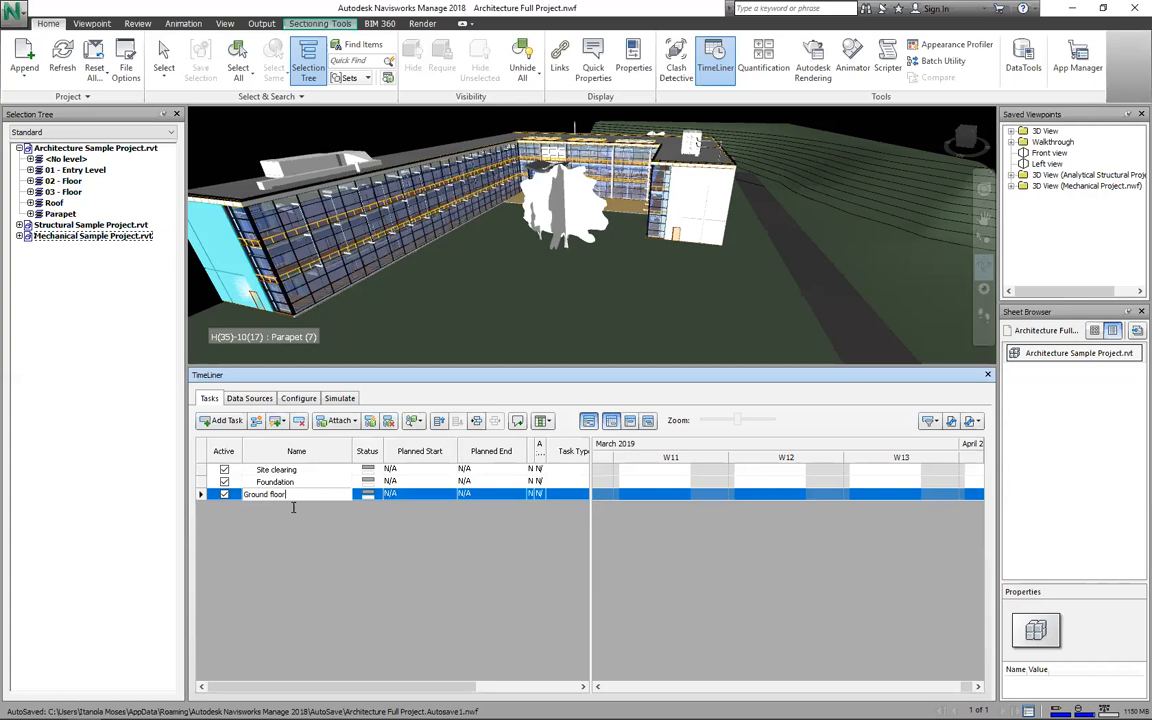
{"action": "key", "text": "Return"}
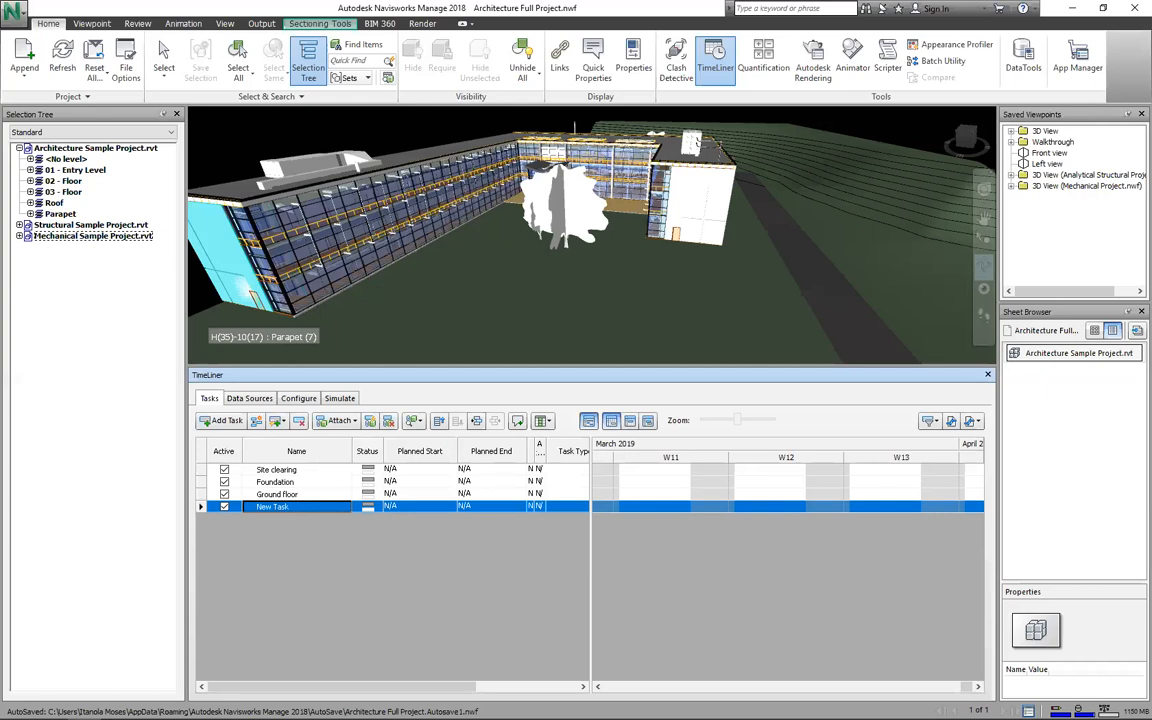
{"action": "key", "text": "BackSpace"}
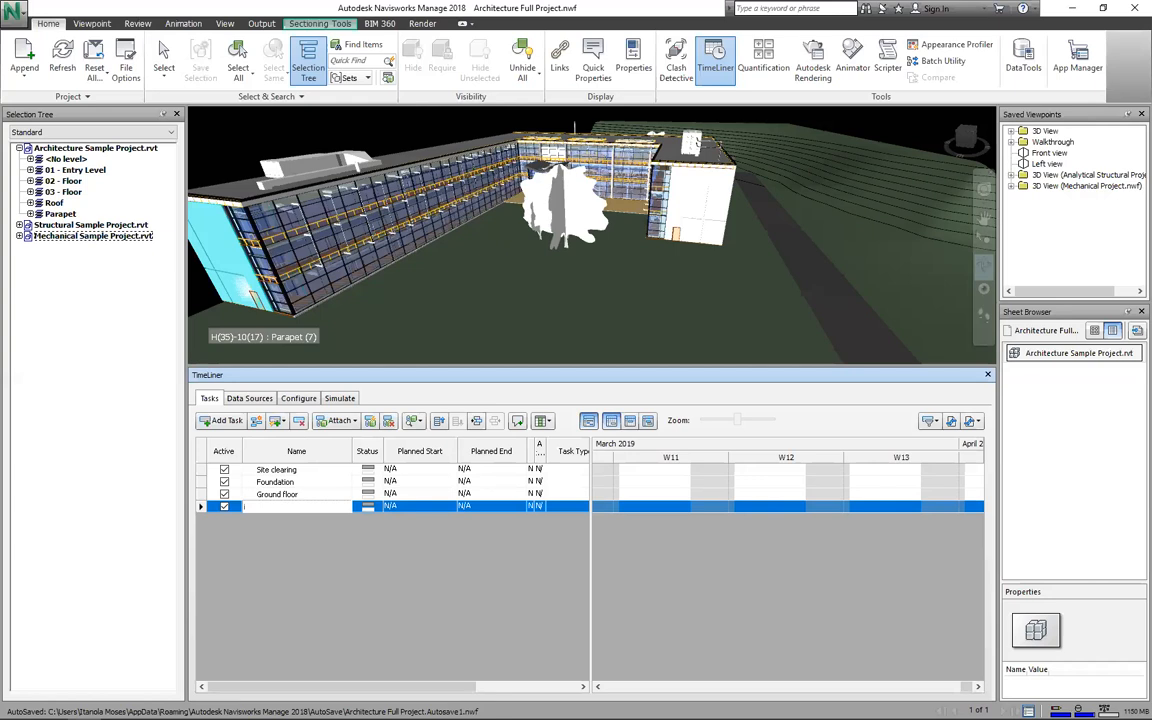
{"action": "type", "text": "First floor"}
{"action": "key", "text": "Return"}
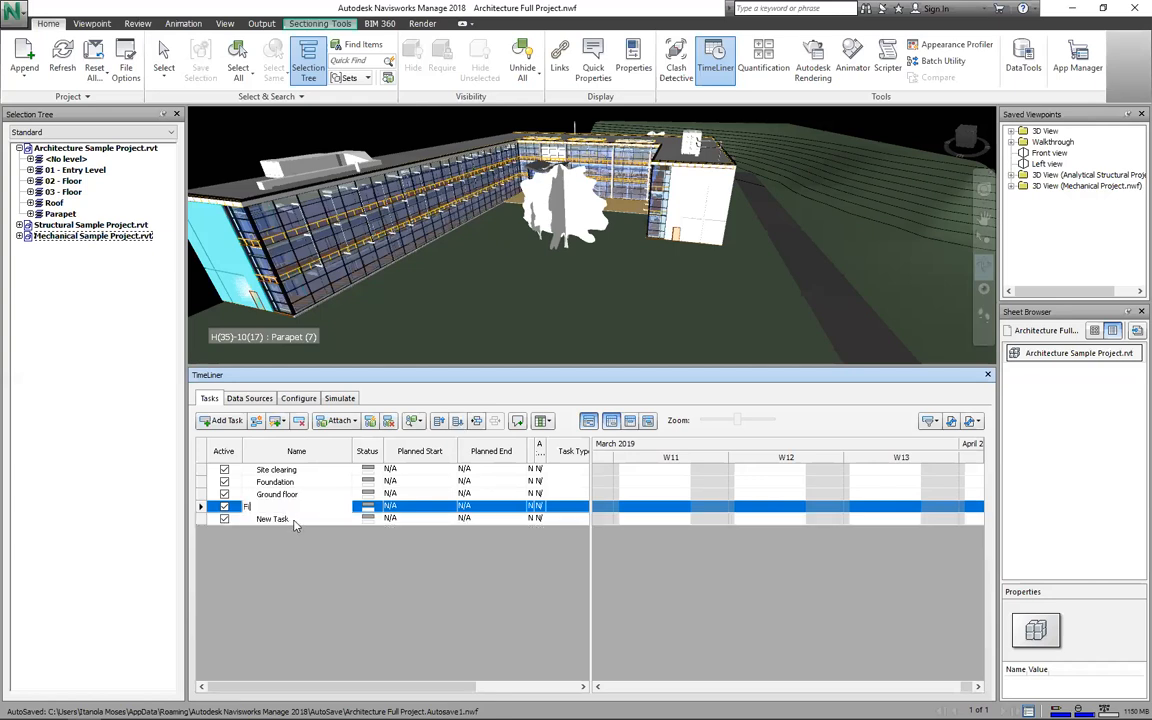
Step: Add the Second Floor and Roof tasks, discarding the extra blank task
{"action": "left_click", "coordinate": [294, 521]}
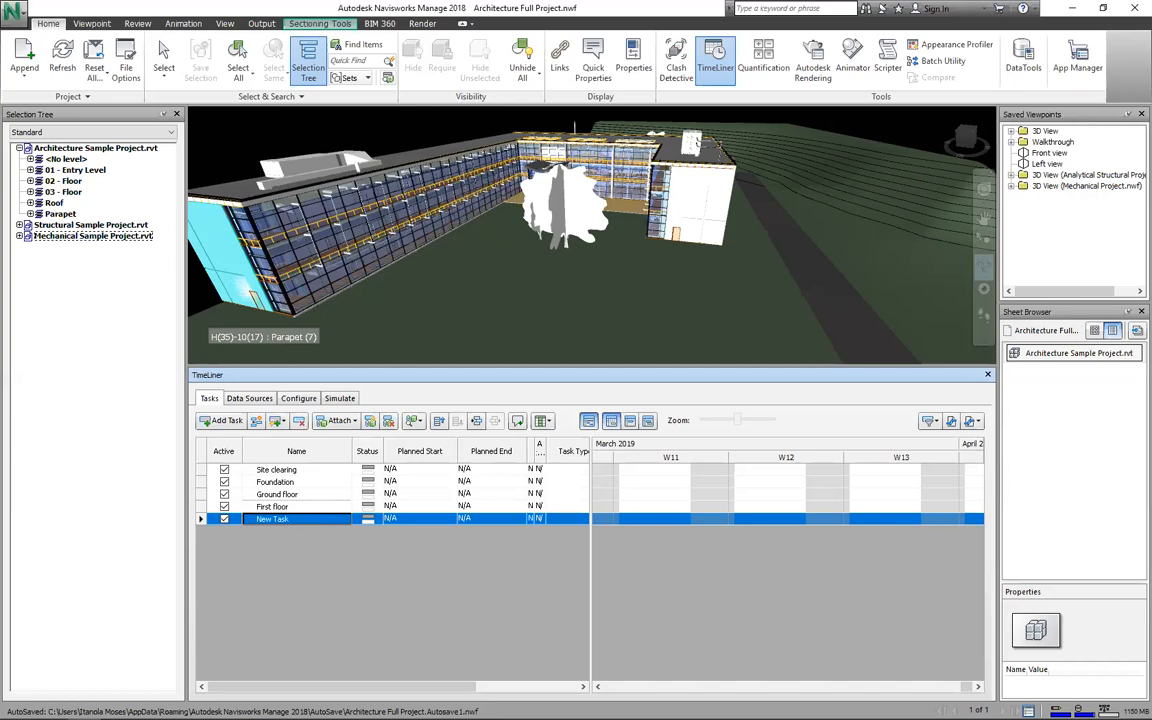
{"action": "type", "text": "Second Floor Ro"}
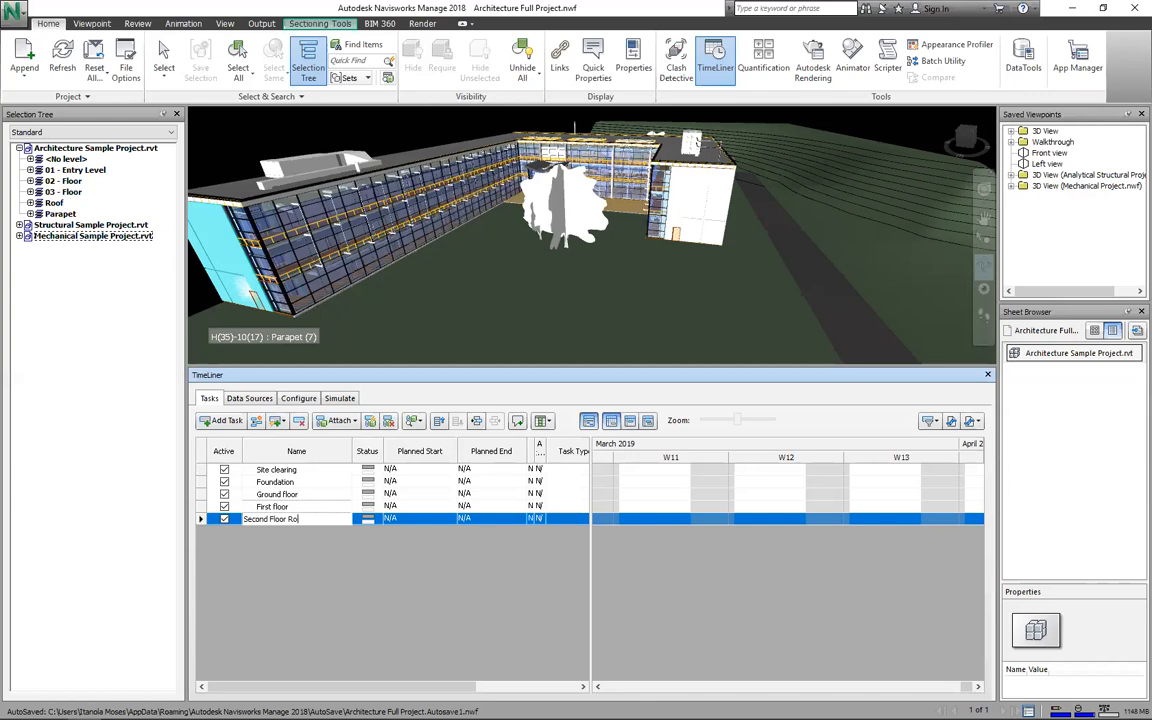
{"action": "key", "text": "Return"}
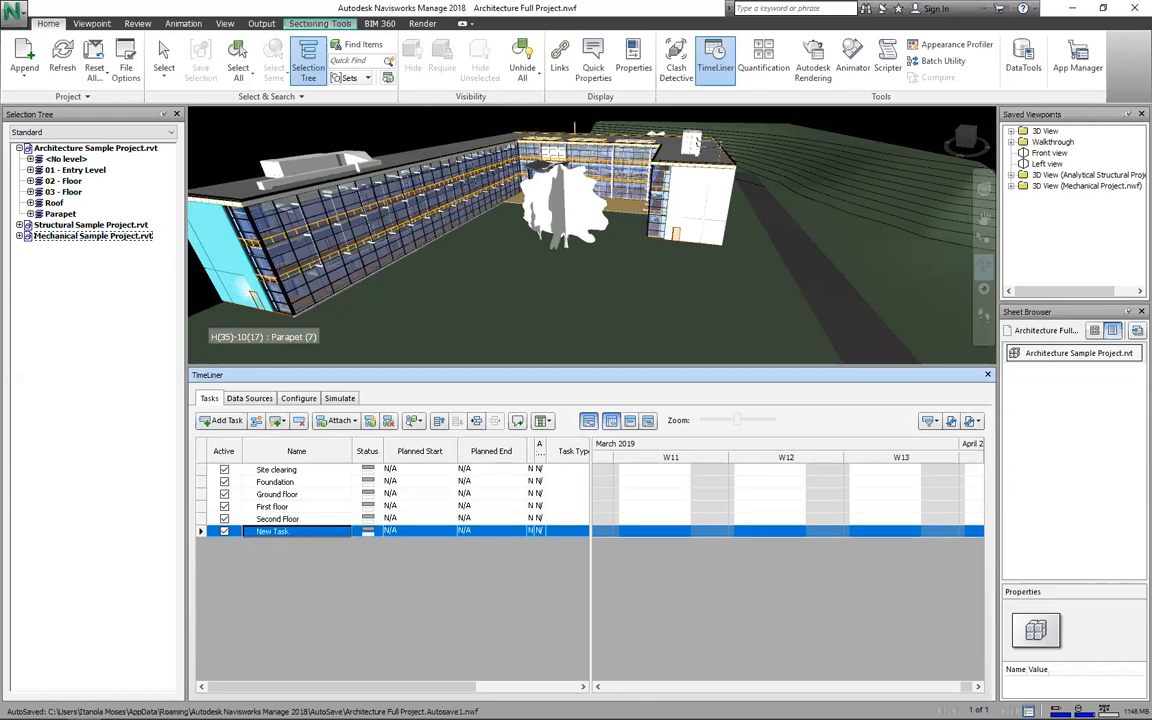
{"action": "type", "text": "Ro"}
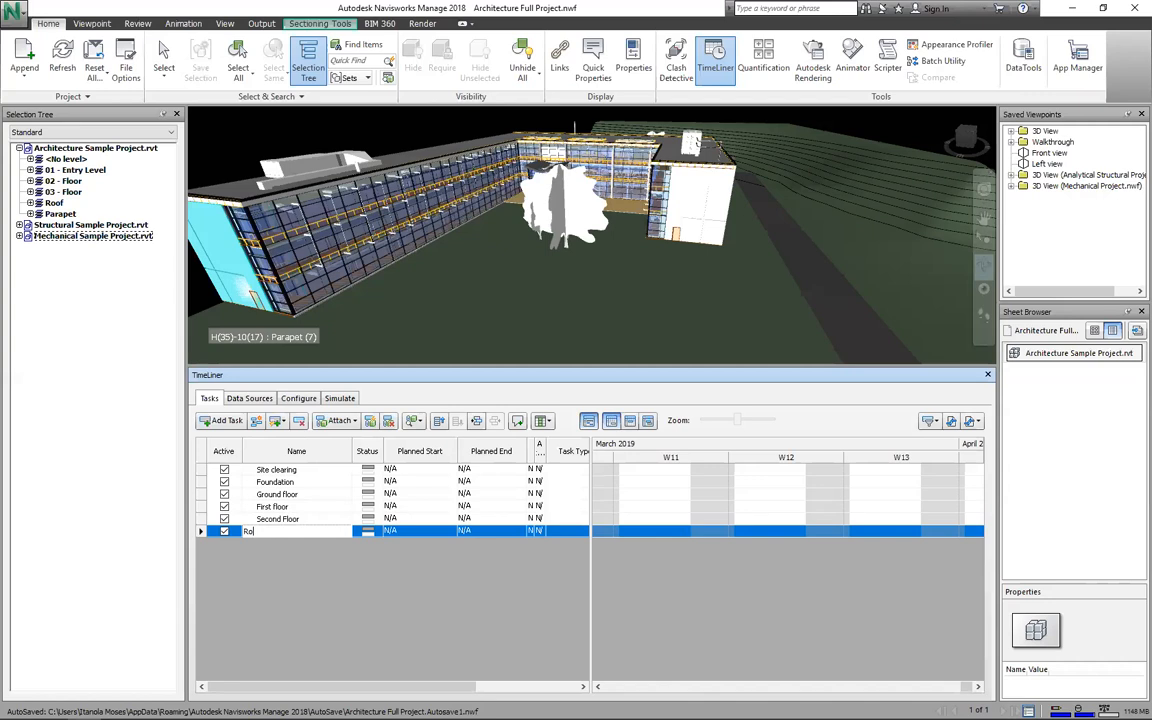
{"action": "type", "text": "of"}
{"action": "key", "text": "Return"}
{"action": "type", "text": "Ren"}
{"action": "key", "text": "BackSpace"}
{"action": "key", "text": "BackSpace"}
{"action": "key", "text": "BackSpace"}
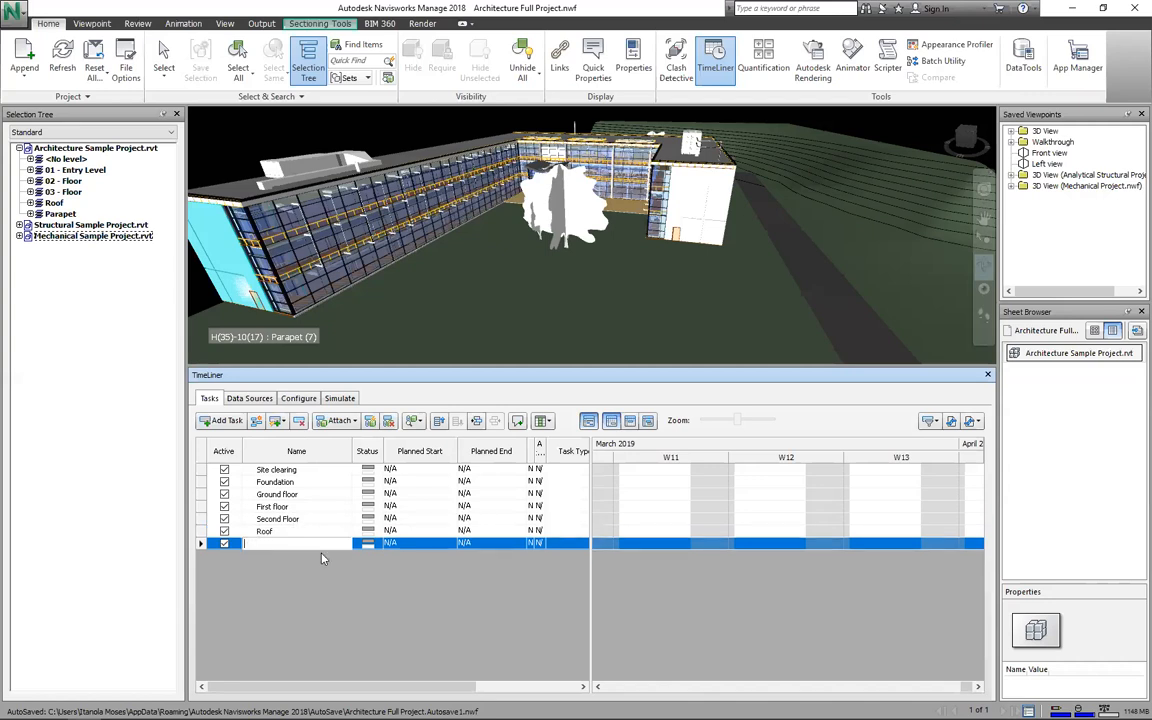
{"action": "key", "text": "Escape"}
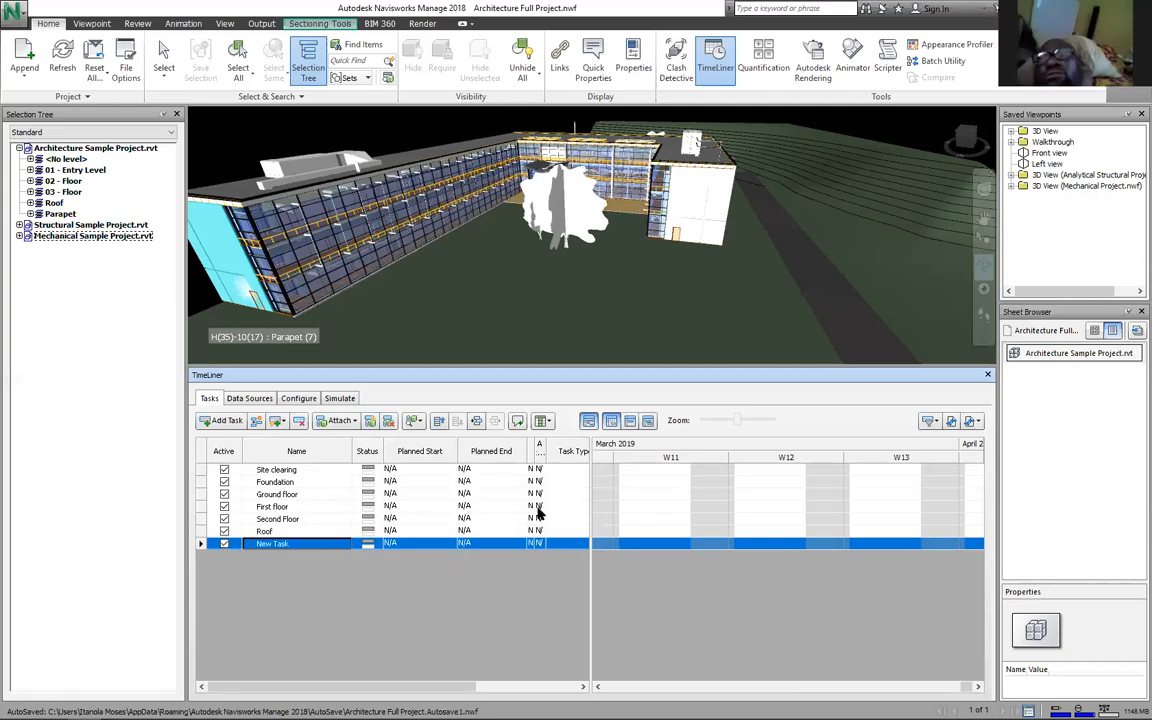
Step: Fill in default planned start and end dates for all the tasks
{"action": "left_click", "coordinate": [422, 473]}
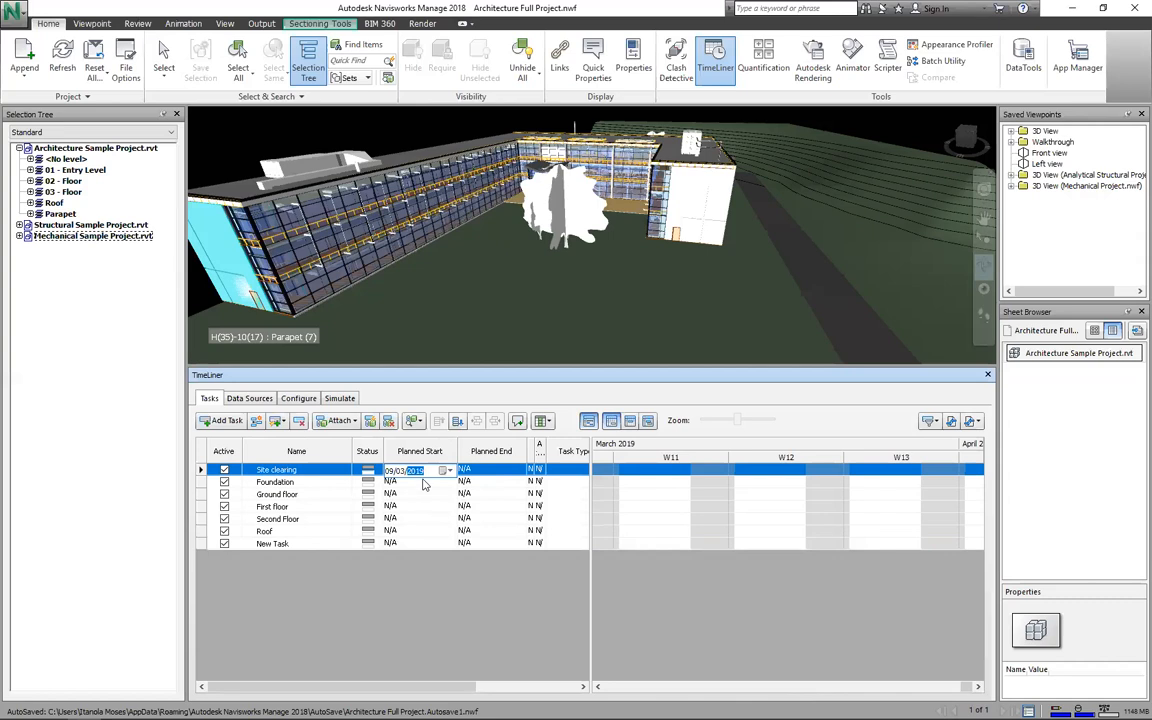
{"action": "left_click", "coordinate": [479, 493]}
{"action": "left_click", "coordinate": [405, 504]}
{"action": "left_click", "coordinate": [484, 508]}
{"action": "left_click", "coordinate": [420, 519]}
{"action": "left_click", "coordinate": [480, 520]}
{"action": "left_click", "coordinate": [421, 533]}
{"action": "left_click", "coordinate": [482, 531]}
{"action": "left_click", "coordinate": [400, 542]}
{"action": "left_click", "coordinate": [463, 543]}
Step: Set Site clearing to end 29/03/2019 and Foundation to start 30/03/2019
{"action": "left_click", "coordinate": [405, 469]}
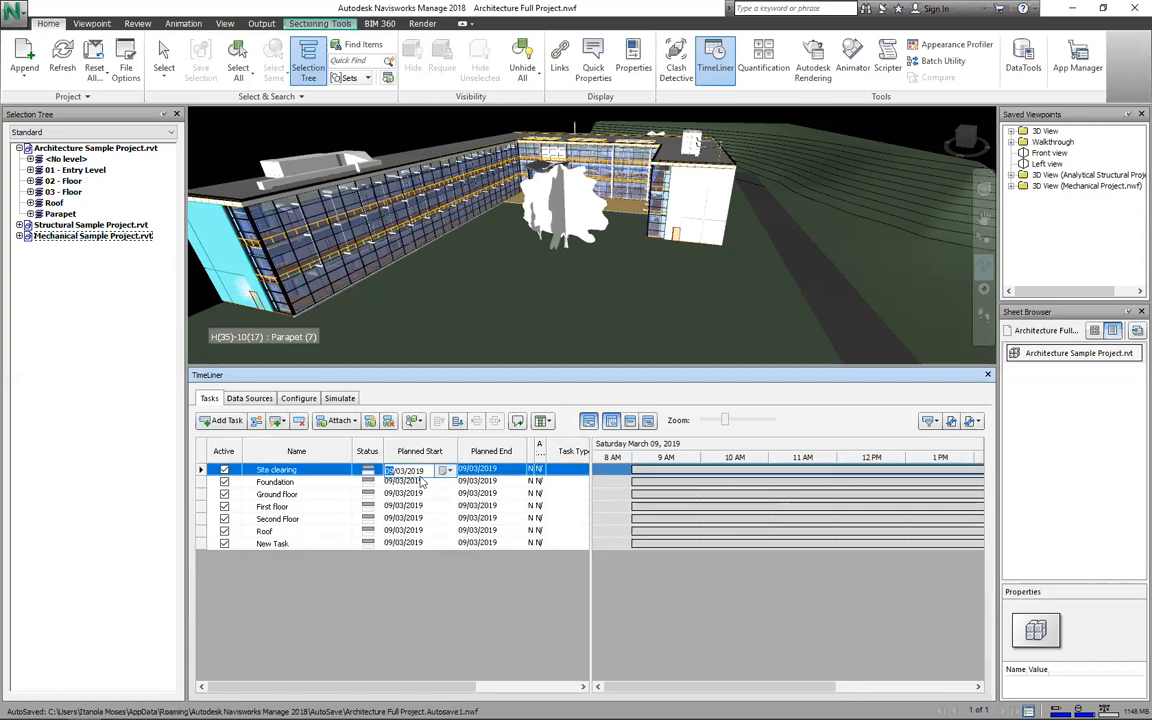
{"action": "left_click", "coordinate": [513, 470]}
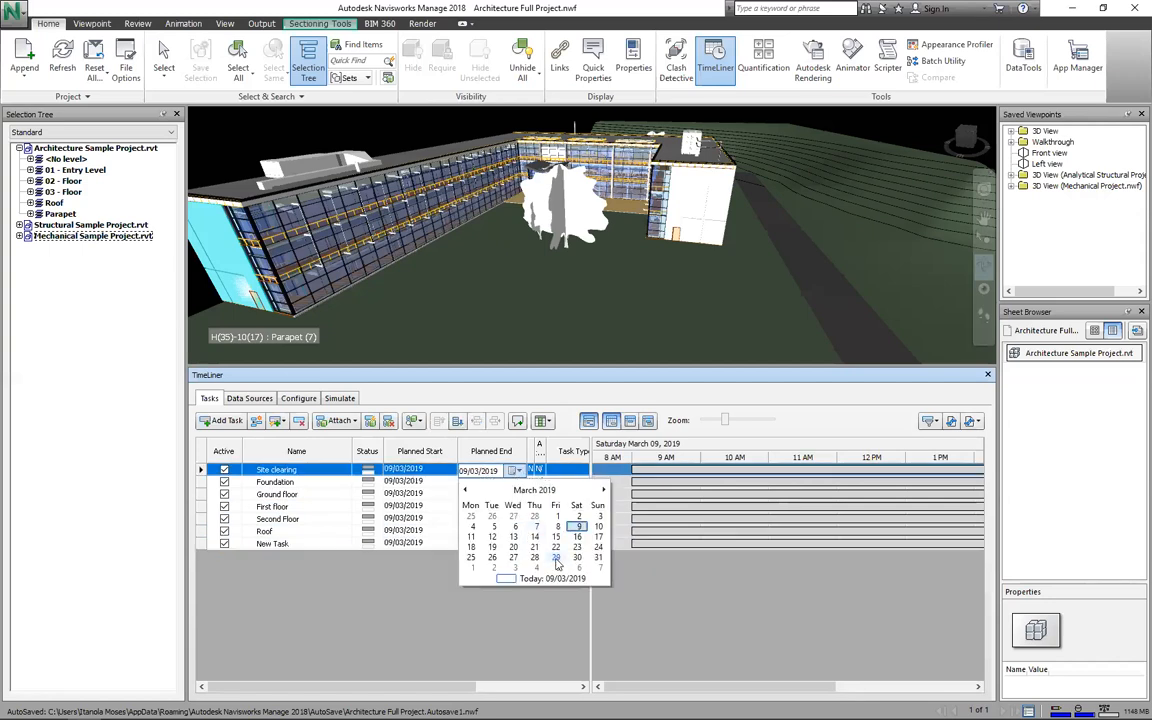
{"action": "left_click", "coordinate": [556, 558]}
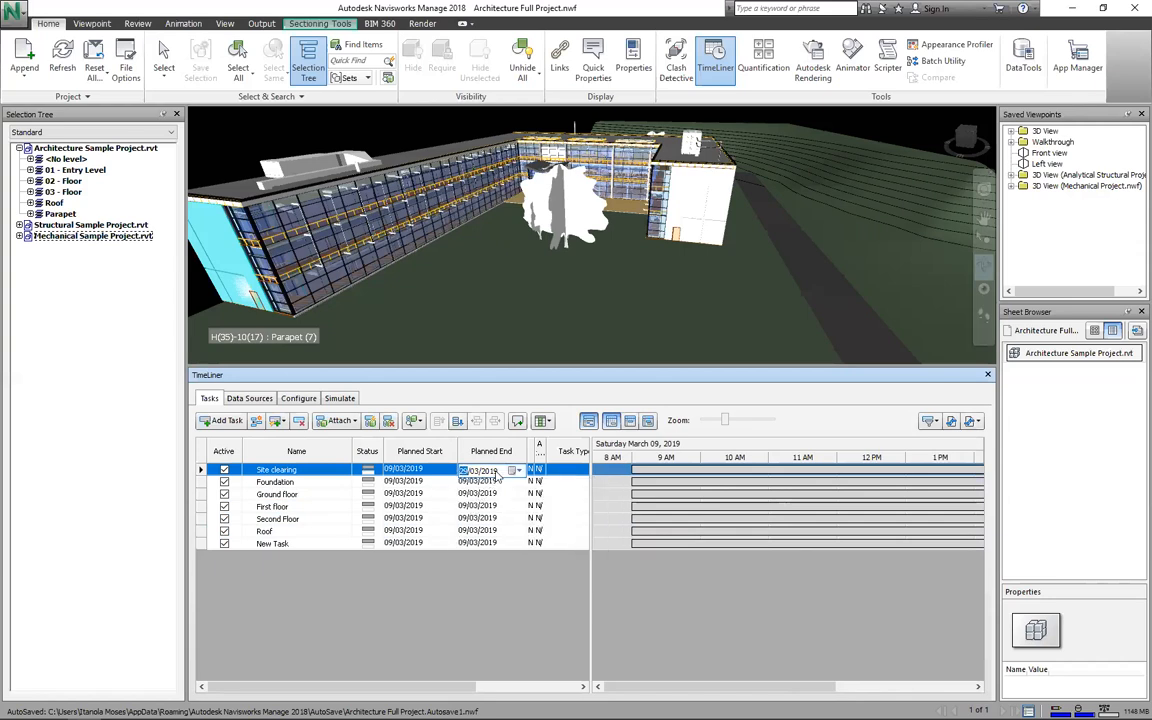
{"action": "left_click", "coordinate": [441, 482]}
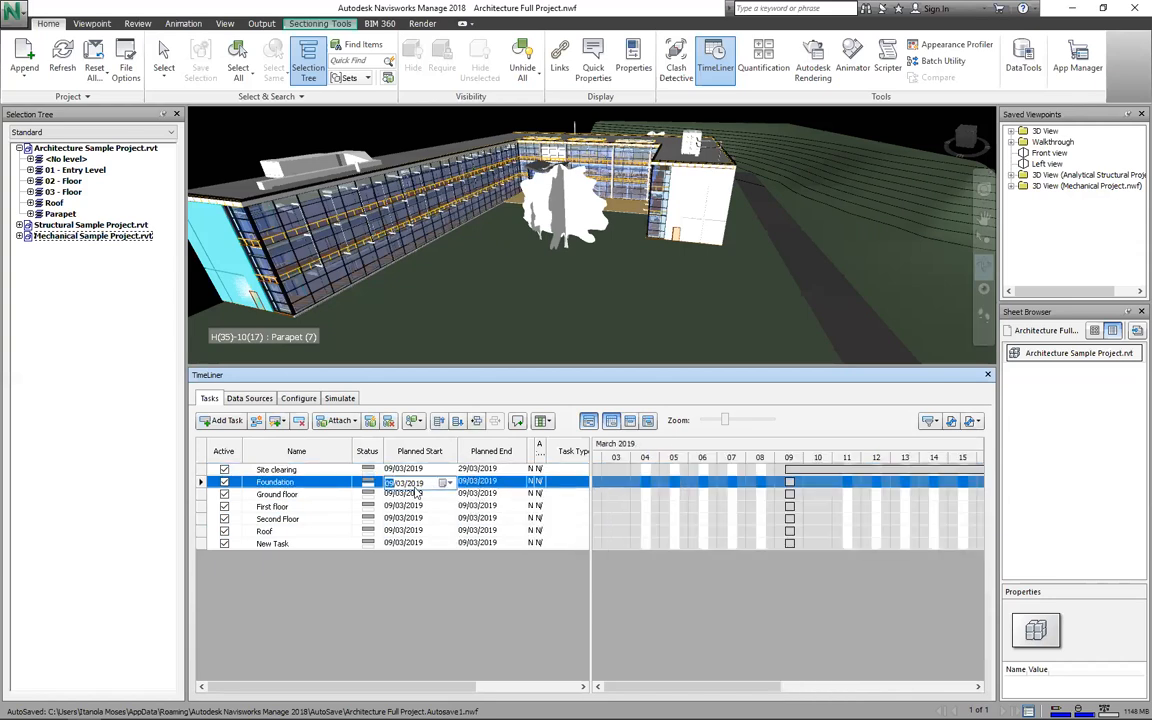
{"action": "left_click", "coordinate": [447, 484]}
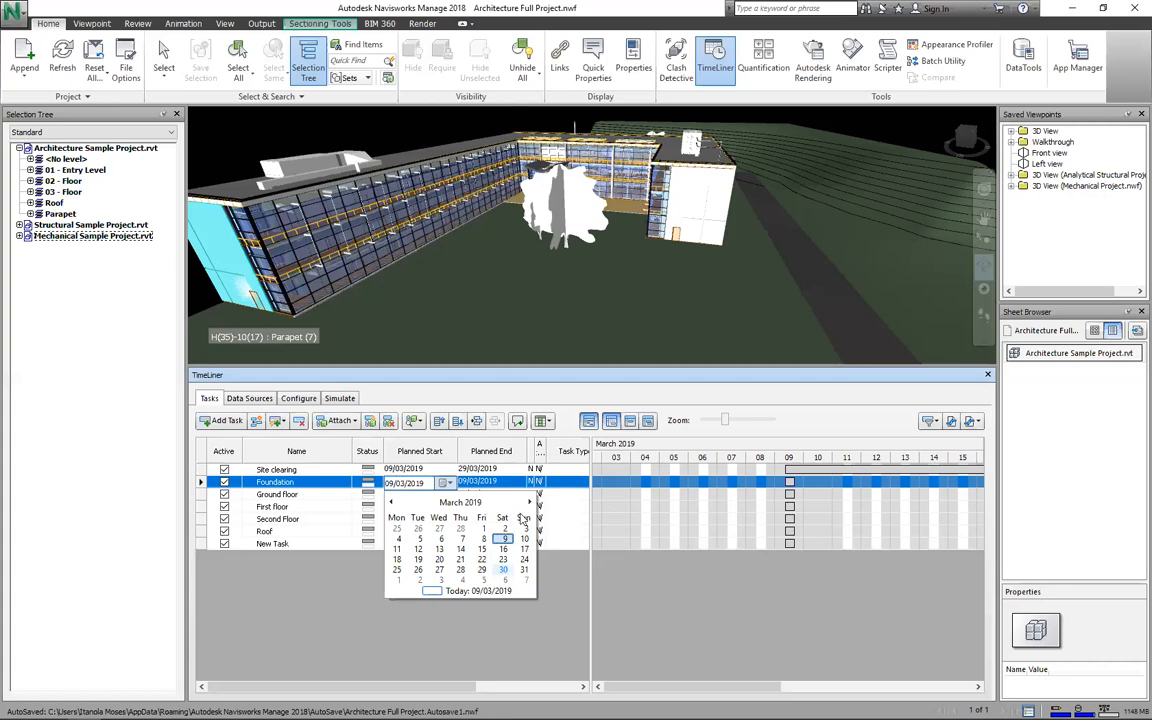
{"action": "left_click", "coordinate": [503, 569]}
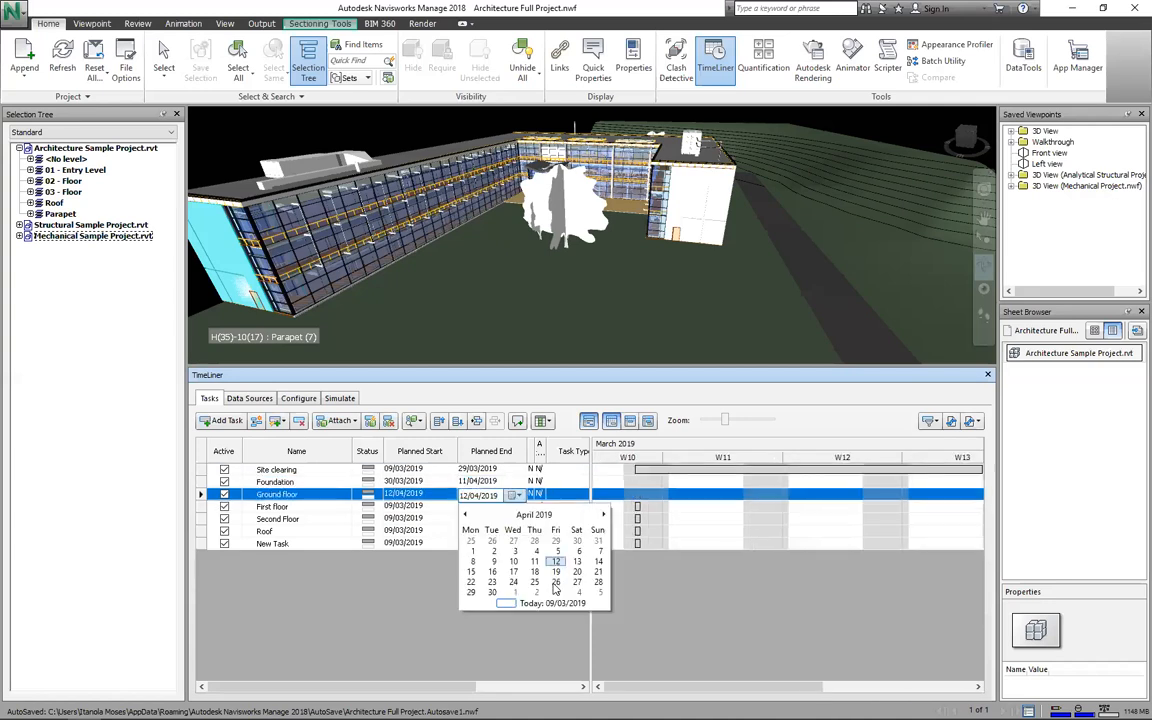
Step: Schedule First floor from 16/05/2019 to 13/06/2019
{"action": "left_click", "coordinate": [420, 507]}
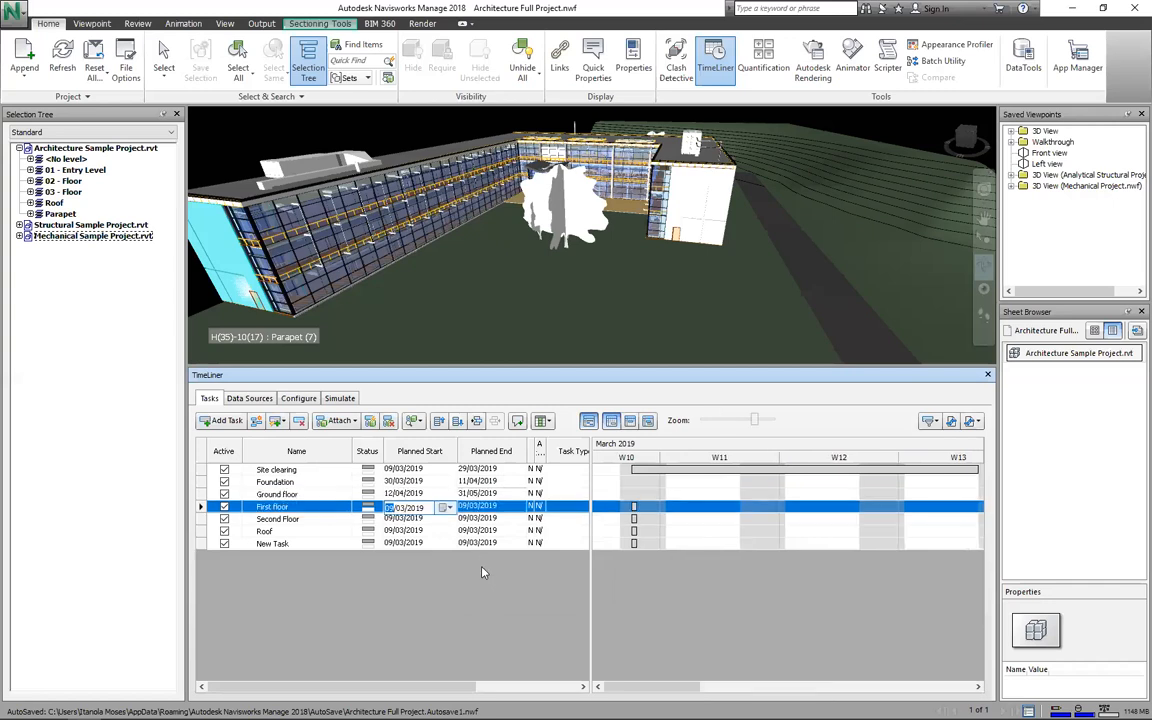
{"action": "left_click", "coordinate": [450, 508]}
{"action": "left_click", "coordinate": [531, 527]}
{"action": "left_click", "coordinate": [531, 527]}
{"action": "left_click", "coordinate": [460, 572]}
{"action": "double_click", "coordinate": [512, 505]}
{"action": "scroll", "coordinate": [534, 578], "scroll_direction": "down", "scroll_amount": 2}
{"action": "scroll", "coordinate": [470, 566], "scroll_direction": "up", "scroll_amount": 1}
{"action": "left_click", "coordinate": [471, 573]}
Step: Schedule Second Floor from 11/07/2019 to 15/08/2019
{"action": "left_click", "coordinate": [448, 521]}
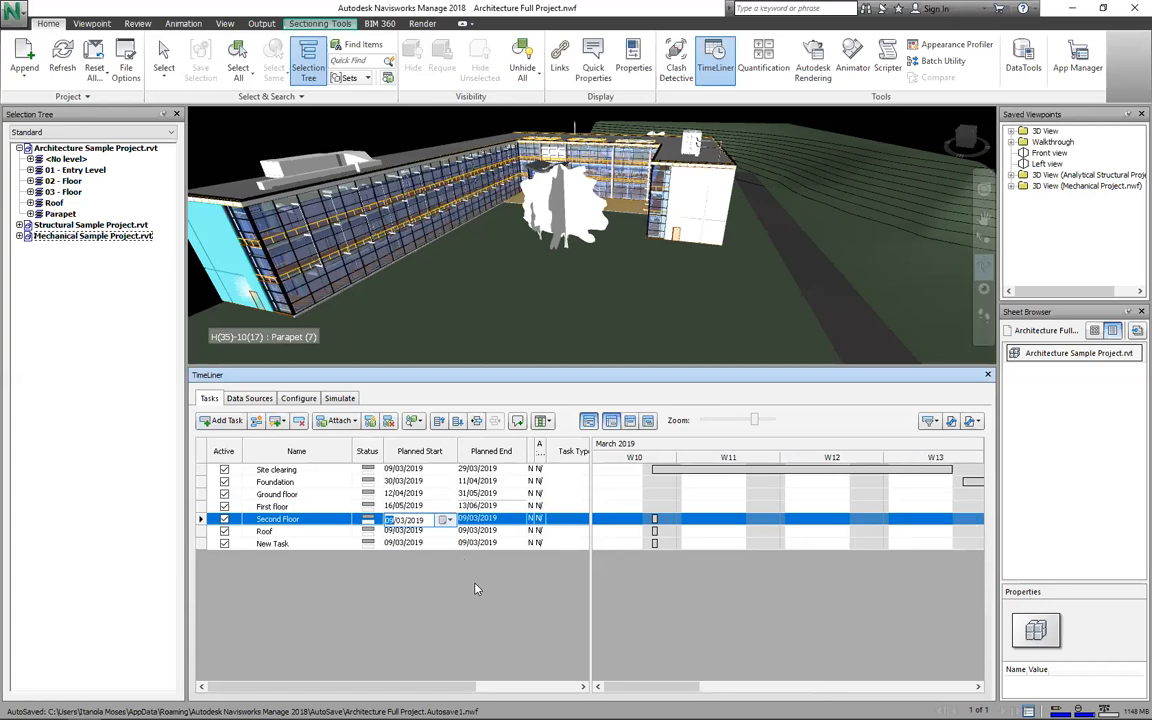
{"action": "scroll", "coordinate": [477, 593], "scroll_direction": "down", "scroll_amount": 2}
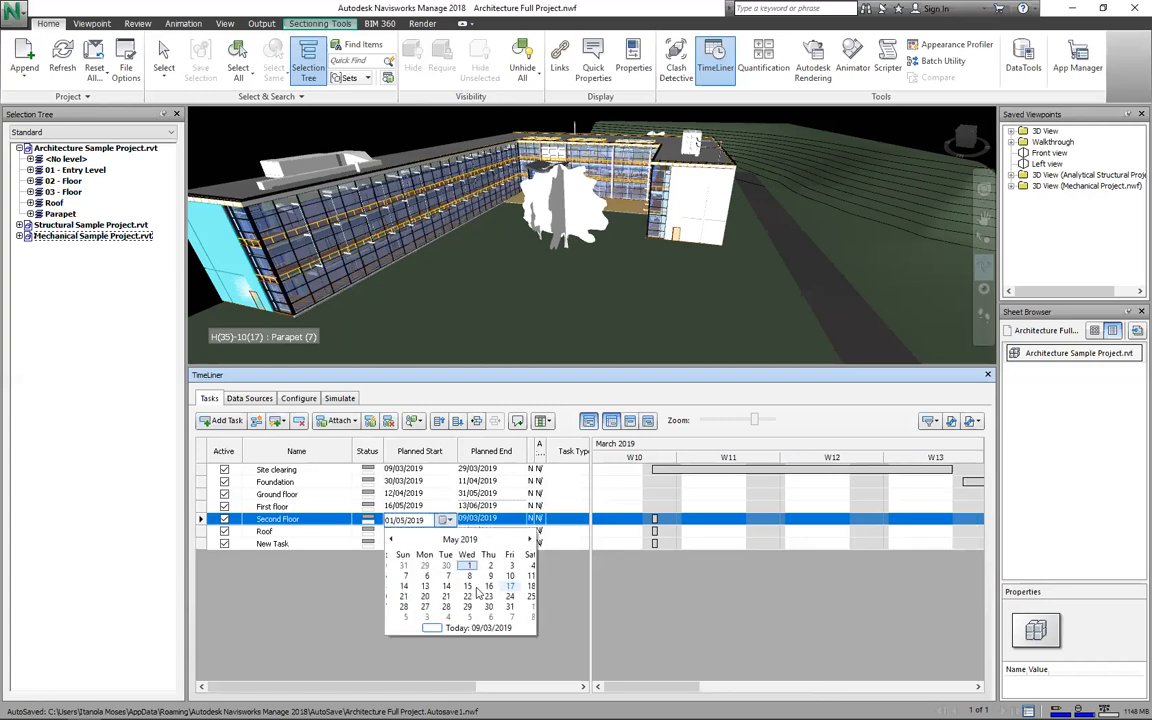
{"action": "scroll", "coordinate": [477, 593], "scroll_direction": "down", "scroll_amount": 1}
{"action": "scroll", "coordinate": [470, 590], "scroll_direction": "down", "scroll_amount": 1}
{"action": "key", "text": "Return"}
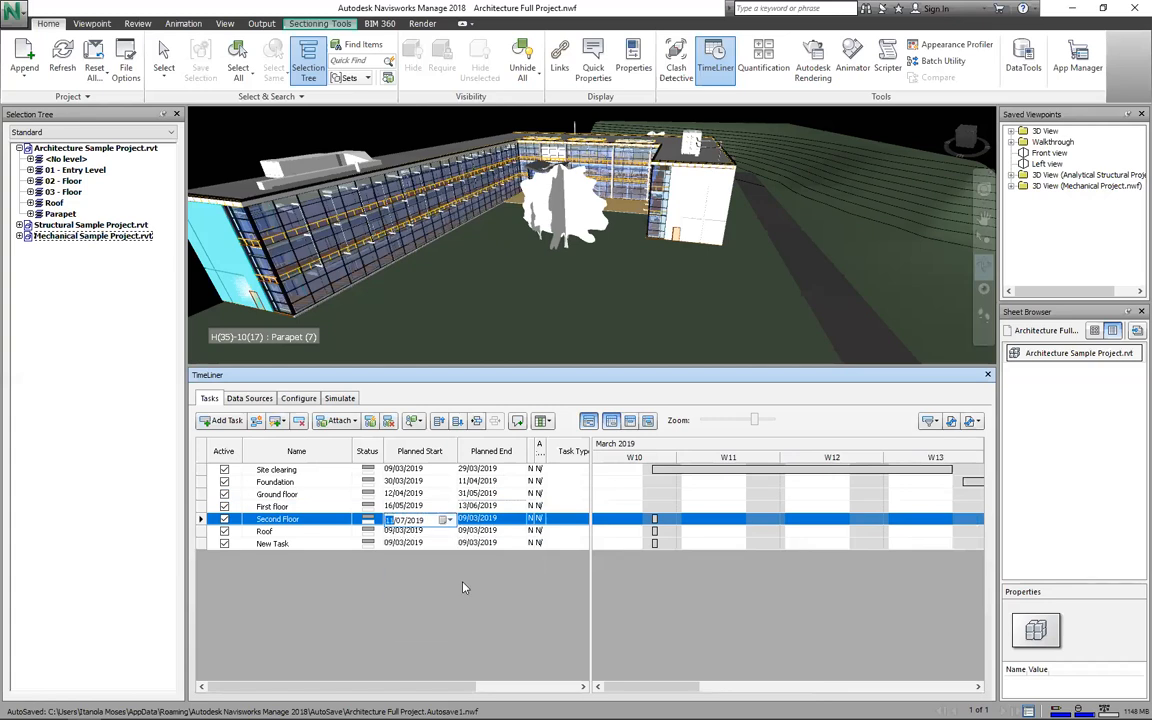
{"action": "key", "text": "Tab"}
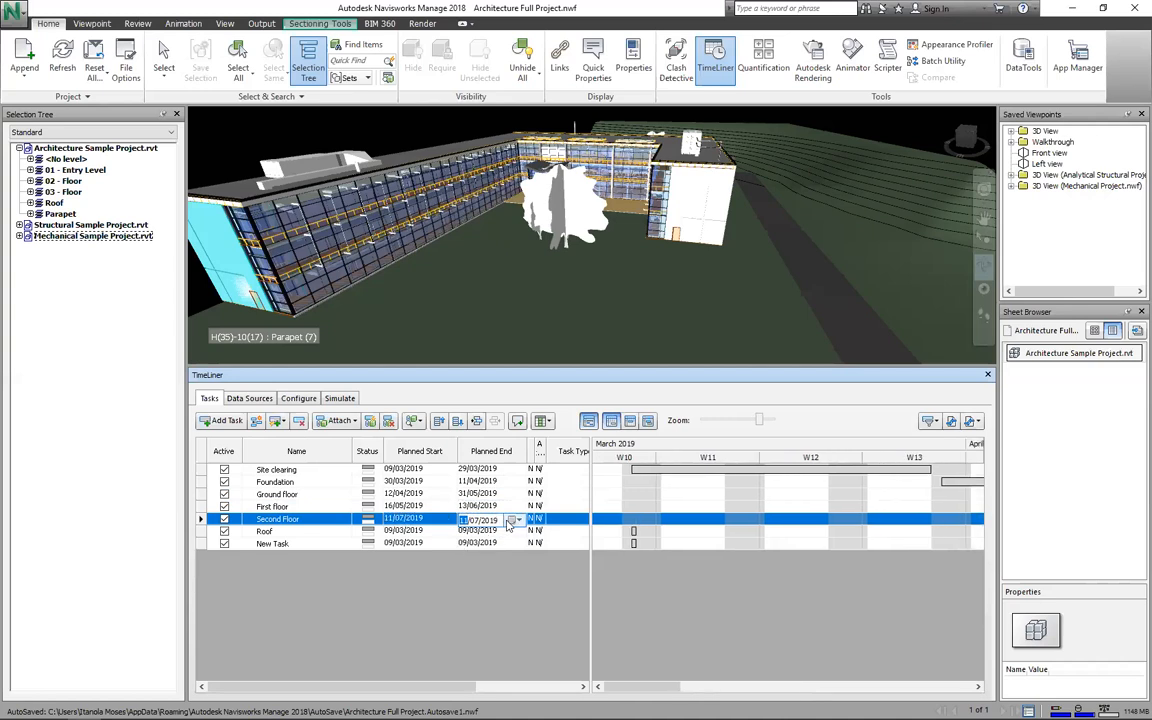
{"action": "left_click", "coordinate": [513, 520]}
{"action": "scroll", "coordinate": [490, 545], "scroll_direction": "down", "scroll_amount": 1}
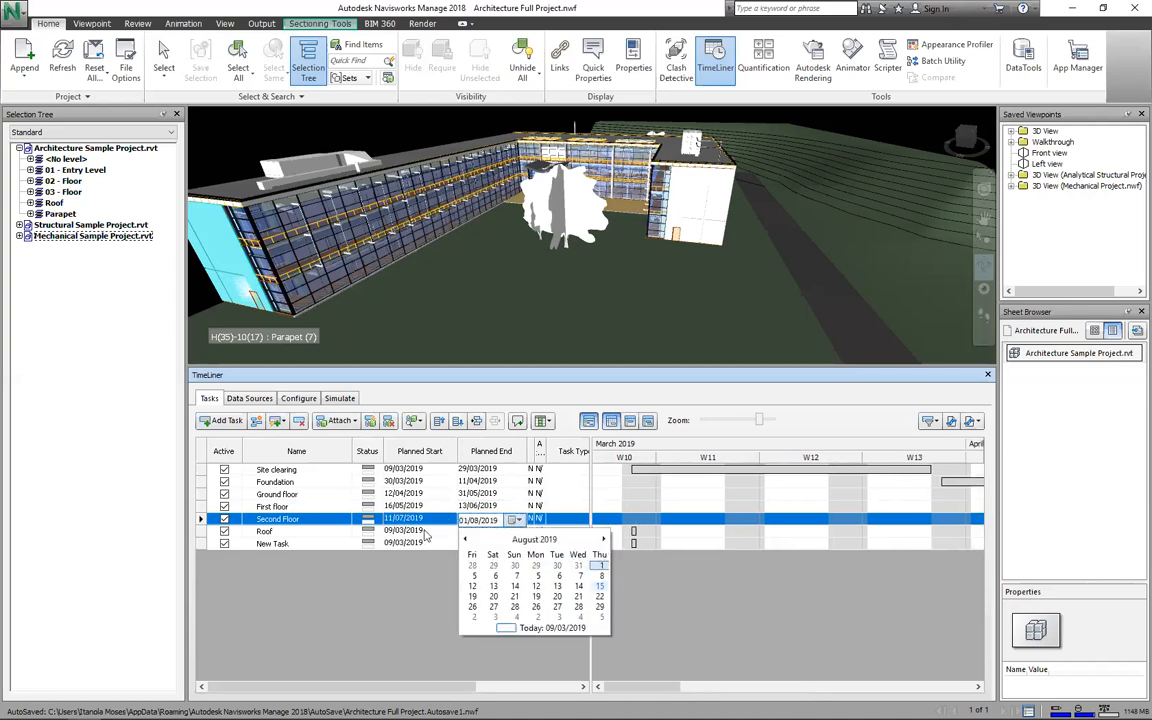
{"action": "left_click", "coordinate": [599, 586]}
Step: Schedule Roof from 23/08/2019 to 11/09/2019
{"action": "left_click", "coordinate": [422, 532]}
{"action": "left_click", "coordinate": [444, 532]}
{"action": "scroll", "coordinate": [484, 600], "scroll_direction": "down", "scroll_amount": 5}
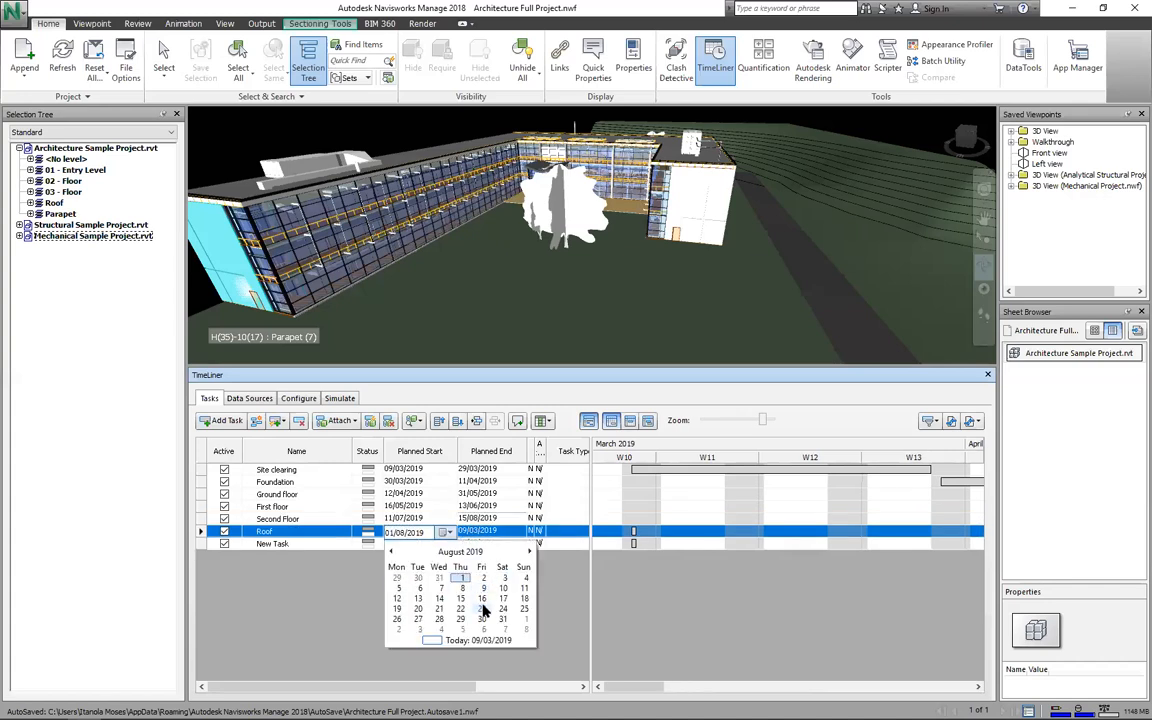
{"action": "left_click", "coordinate": [519, 534]}
{"action": "left_click", "coordinate": [516, 533]}
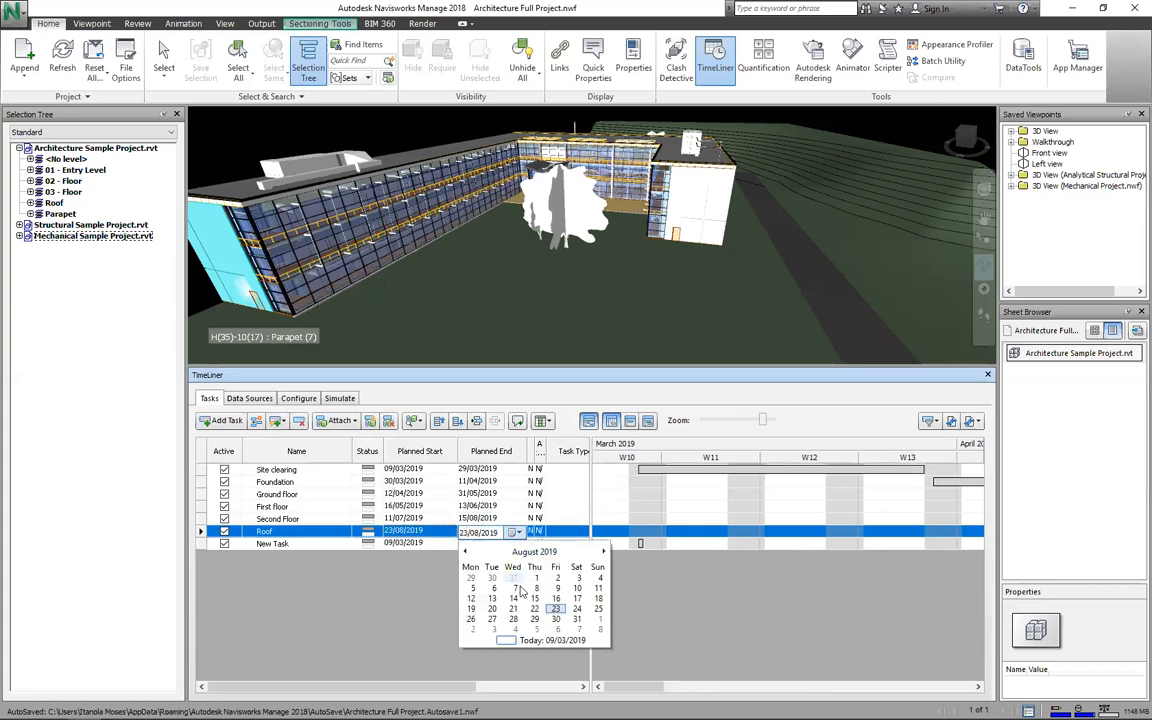
{"action": "scroll", "coordinate": [519, 598], "scroll_direction": "down", "scroll_amount": 1}
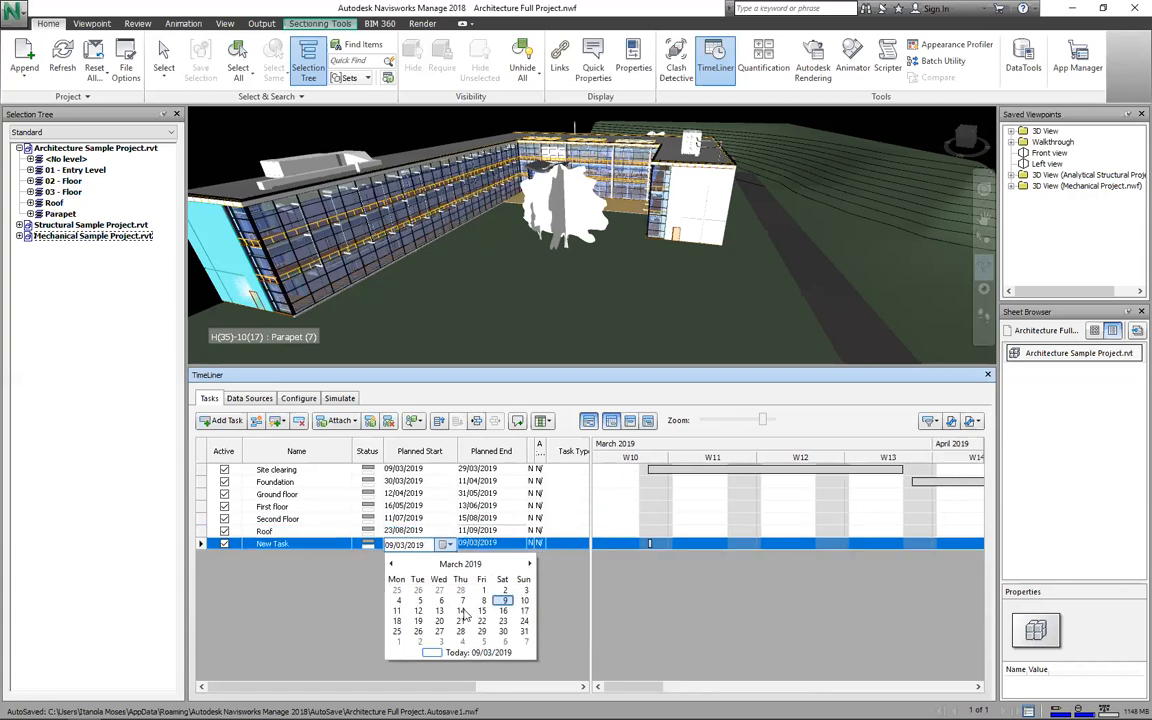
{"action": "left_click", "coordinate": [529, 564]}
Step: Set New Task's planned start to 12/09/2019
{"action": "left_click", "coordinate": [529, 564]}
{"action": "left_click", "coordinate": [529, 564]}
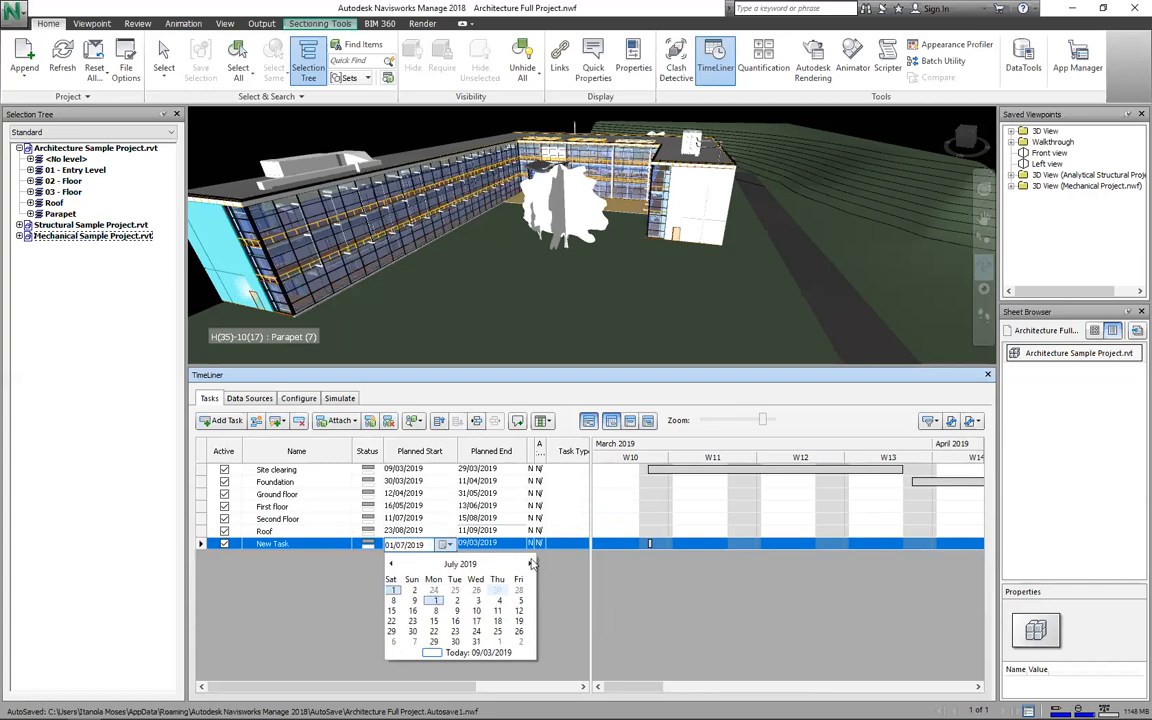
{"action": "left_click", "coordinate": [530, 564]}
{"action": "left_click", "coordinate": [530, 564]}
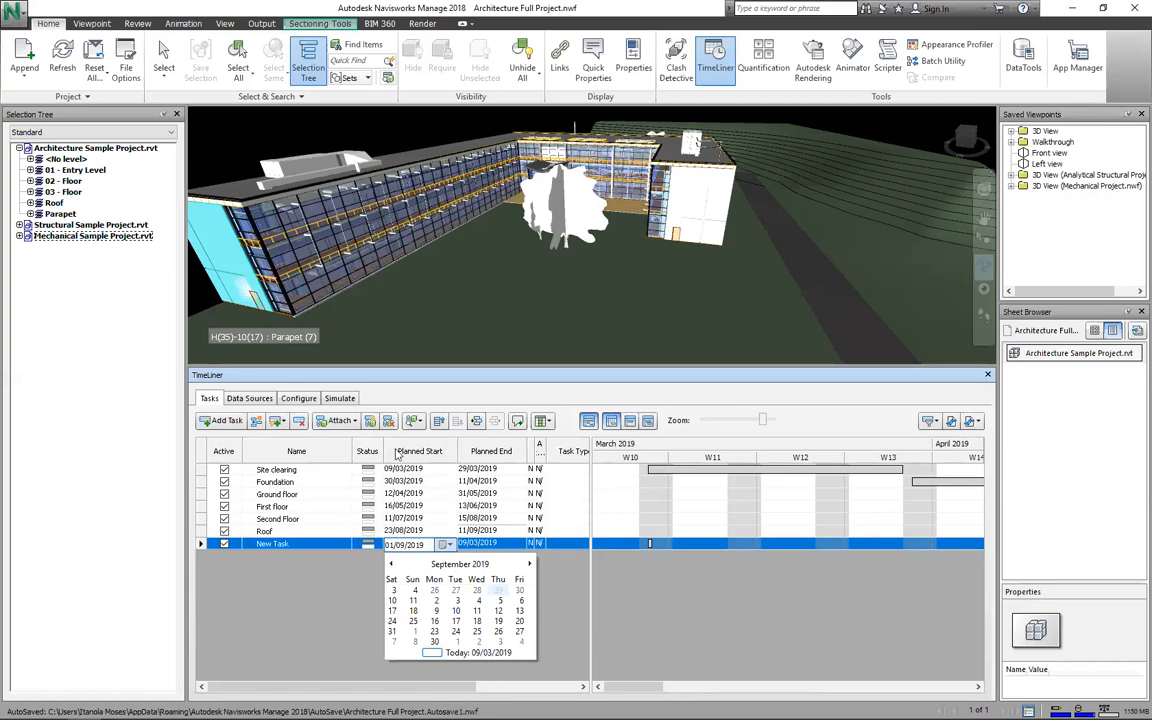
{"action": "type", "text": "12"}
{"action": "key", "text": "Tab"}
{"action": "scroll", "coordinate": [380, 460], "scroll_direction": "right", "scroll_amount": 3}
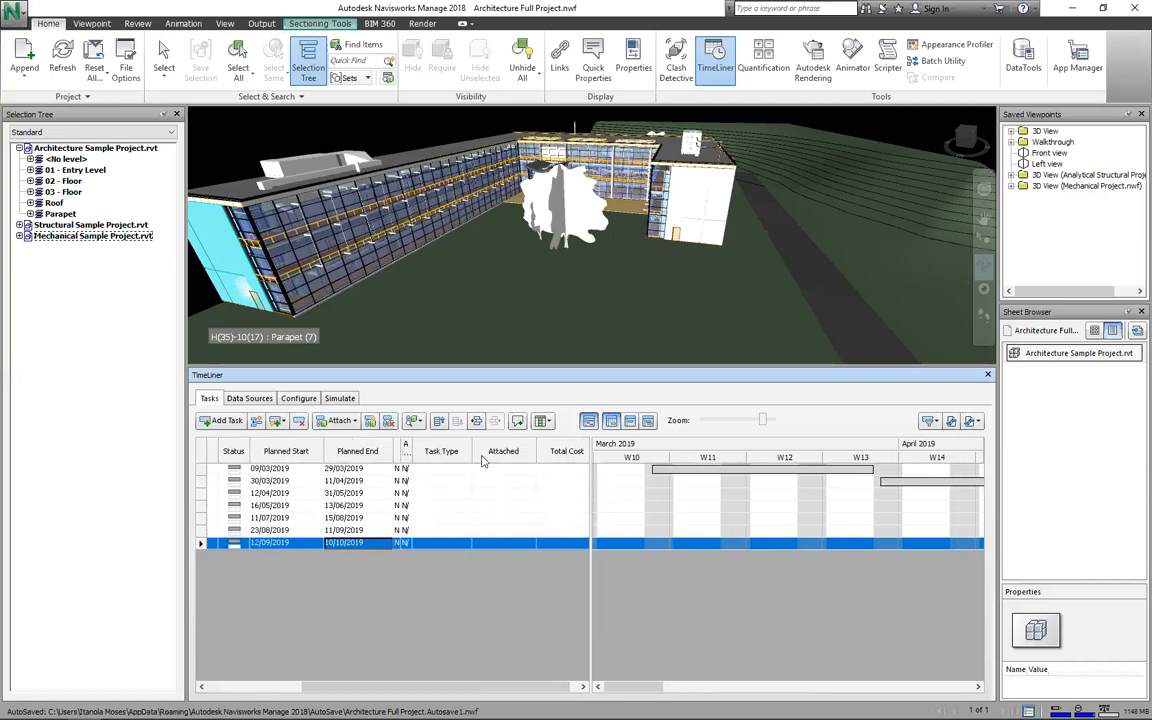
Step: Auto-fit the Planned End column, then collapse the Actual Start and Actual End columns
{"action": "double_click", "coordinate": [424, 453]}
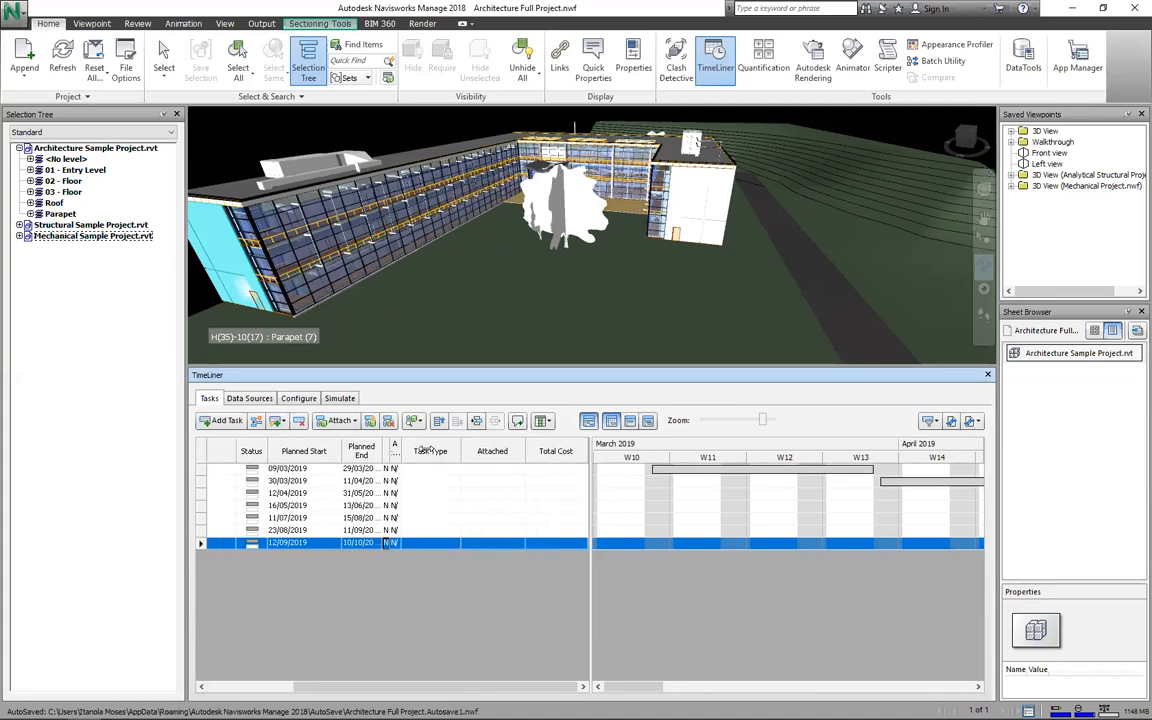
{"action": "left_click_drag", "start_coordinate": [427, 450], "coordinate": [424, 450]}
{"action": "left_click_drag", "start_coordinate": [424, 450], "coordinate": [392, 449]}
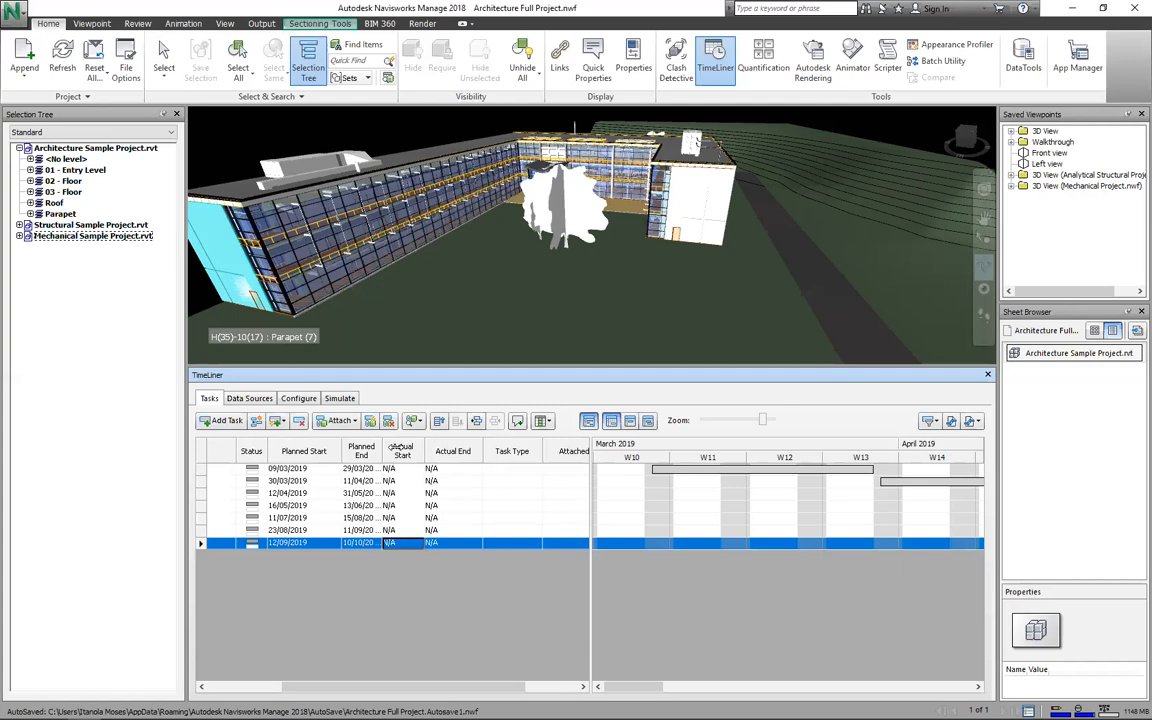
{"action": "left_click_drag", "start_coordinate": [396, 447], "coordinate": [394, 448]}
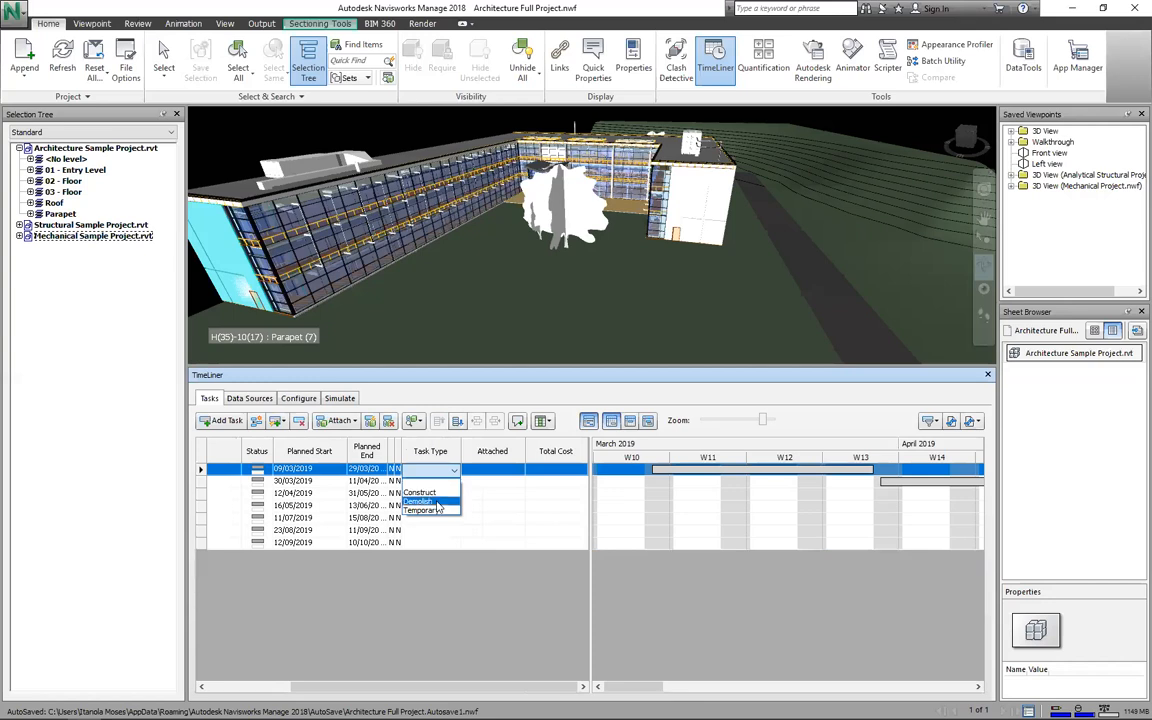
Step: Leave Site clearing's task type unchanged and view the Configure tab's Construct, Demolish and Temporary appearances
{"action": "left_click", "coordinate": [298, 402]}
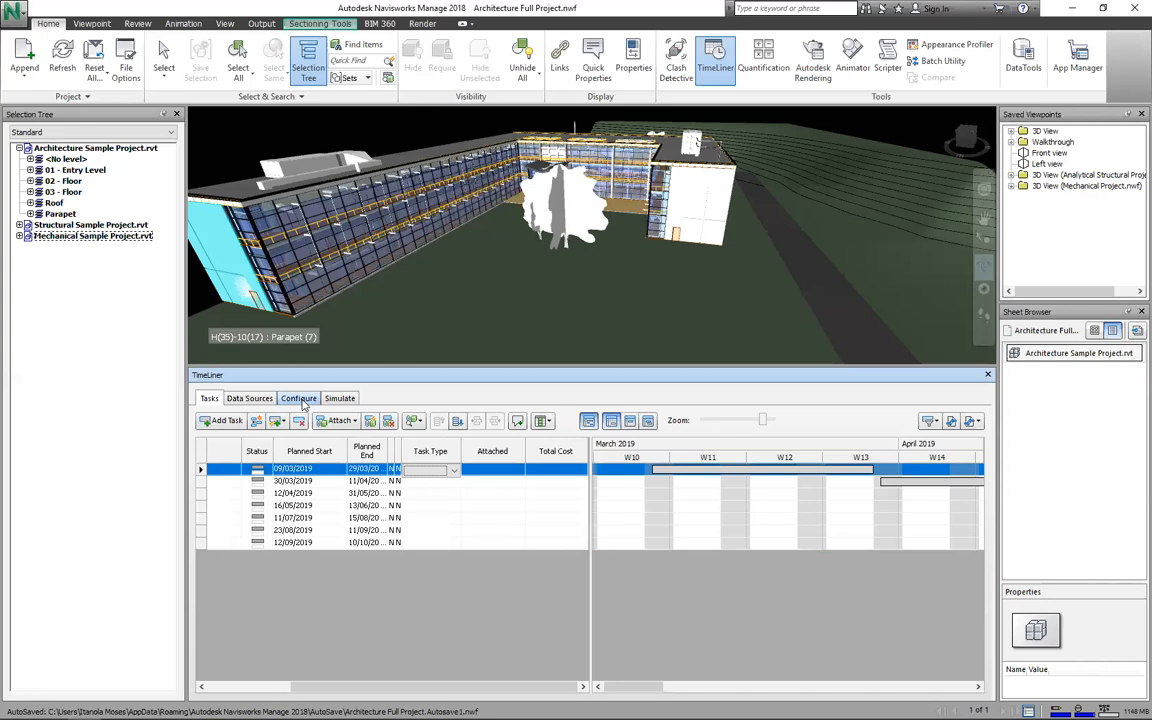
{"action": "left_click", "coordinate": [451, 470]}
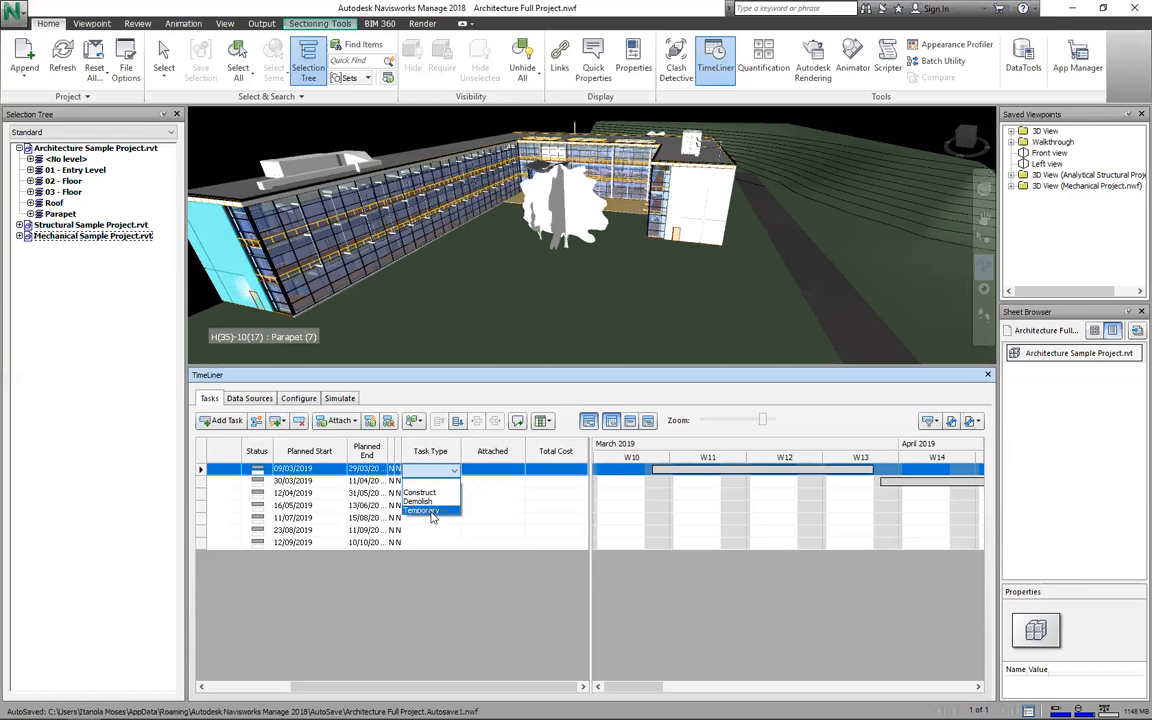
{"action": "left_click", "coordinate": [297, 399]}
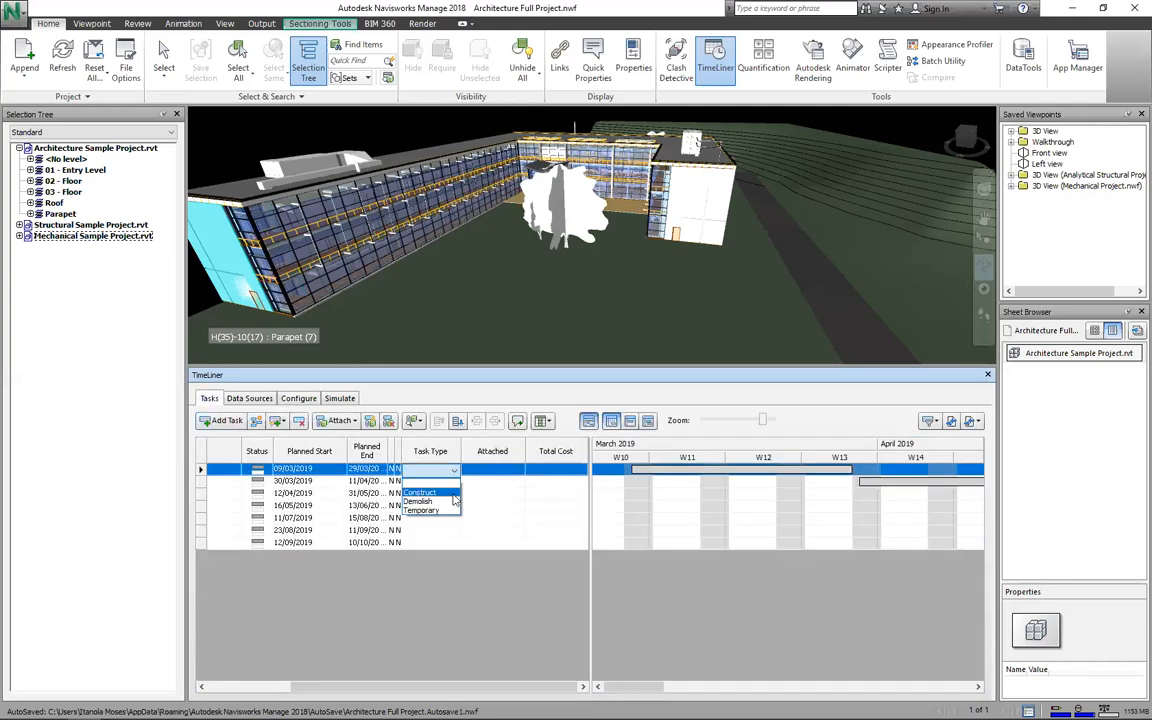
Step: Set Task Type to Construct for Site clearing, Foundation, Ground floor, First floor, Second Floor, Roof and New Task
{"action": "left_click", "coordinate": [453, 494]}
{"action": "left_click", "coordinate": [454, 482]}
{"action": "left_click", "coordinate": [448, 505]}
{"action": "left_click", "coordinate": [454, 494]}
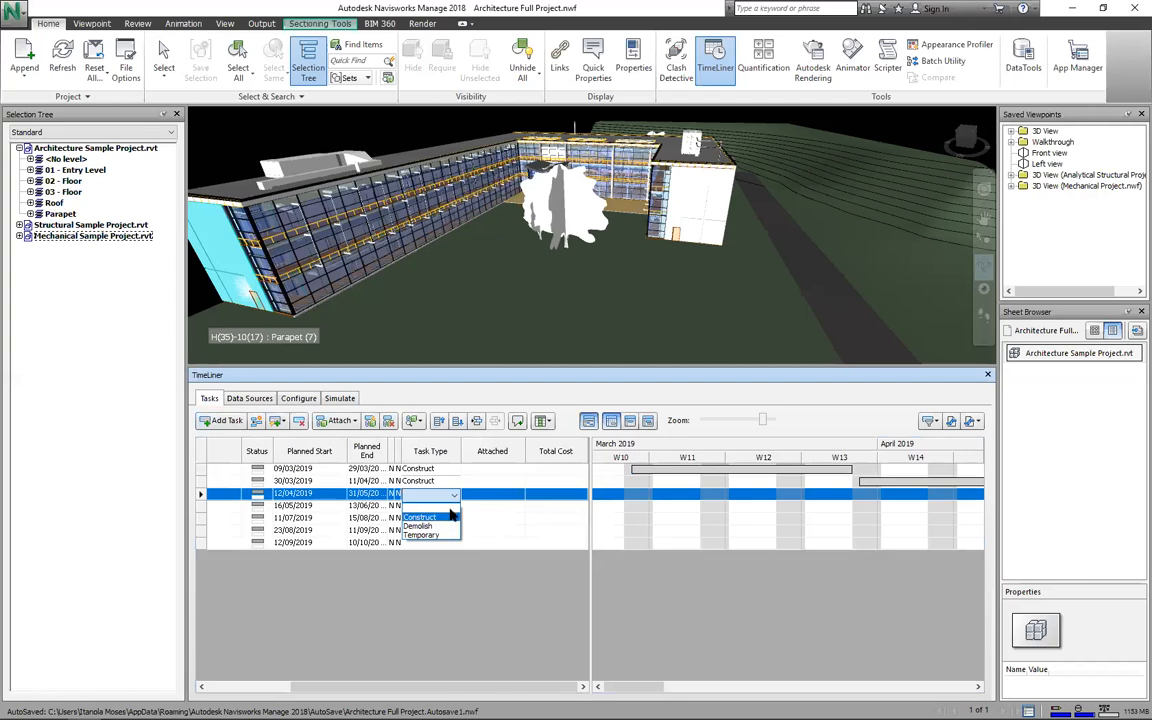
{"action": "left_click", "coordinate": [452, 516]}
{"action": "left_click", "coordinate": [450, 507]}
{"action": "left_click", "coordinate": [454, 507]}
{"action": "left_click", "coordinate": [452, 520]}
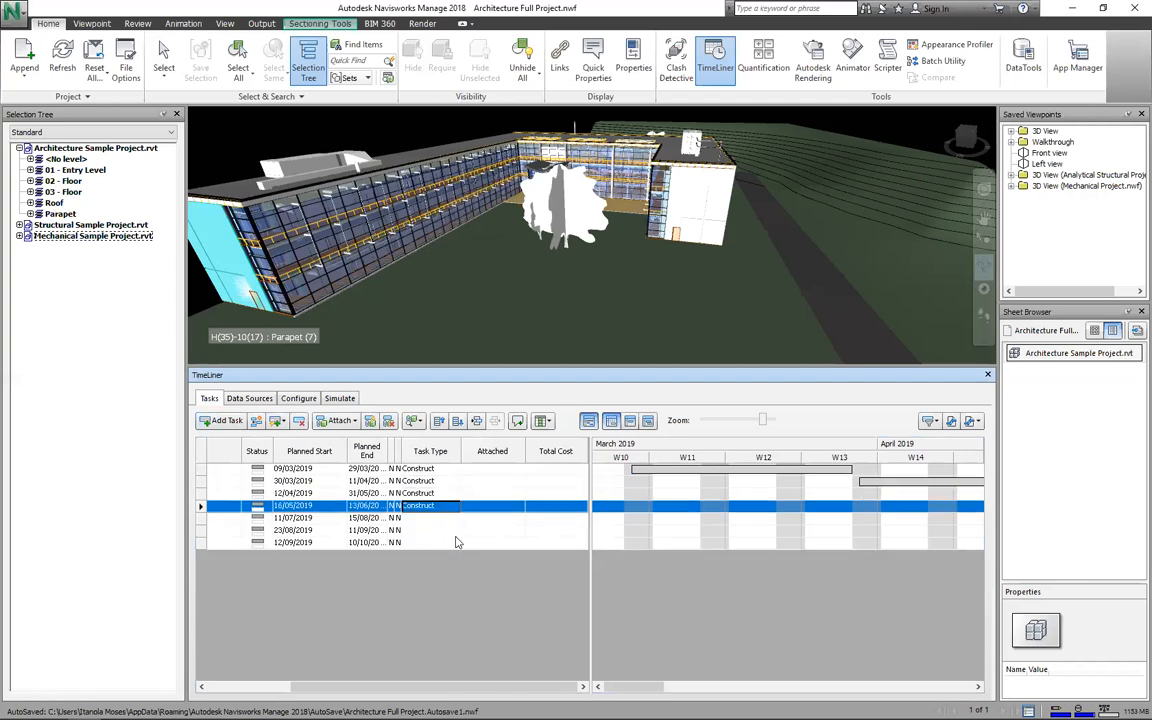
{"action": "left_click", "coordinate": [454, 519]}
{"action": "left_click", "coordinate": [456, 541]}
{"action": "left_click", "coordinate": [454, 532]}
{"action": "left_click", "coordinate": [430, 553]}
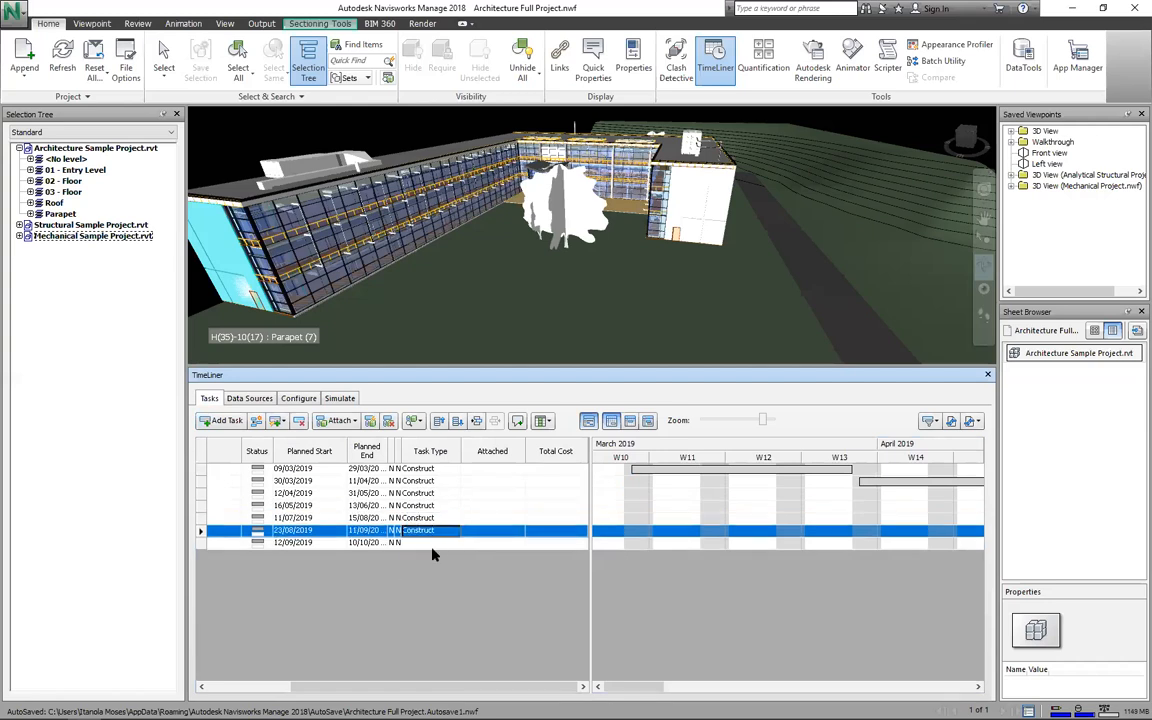
{"action": "left_click", "coordinate": [451, 545]}
{"action": "left_click", "coordinate": [454, 543]}
{"action": "left_click", "coordinate": [452, 555]}
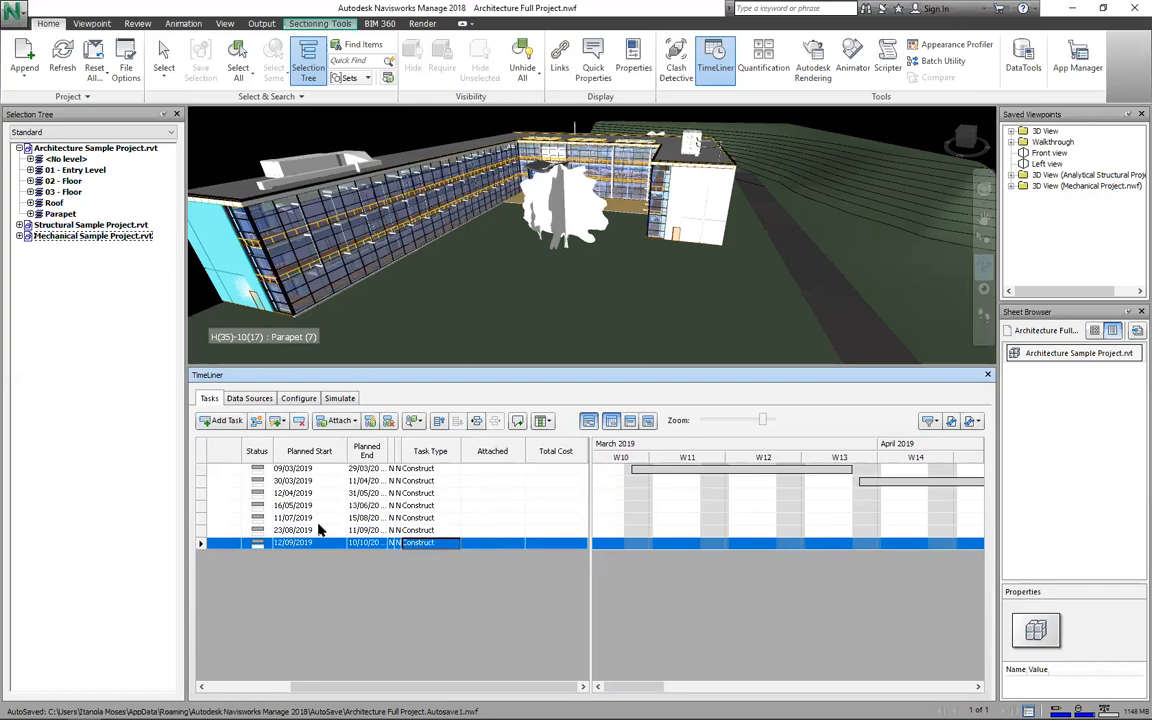
Step: Widen the task table to reveal the Attached and Total Cost columns, and select Site clearing
{"action": "left_click_drag", "start_coordinate": [325, 688], "coordinate": [224, 676]}
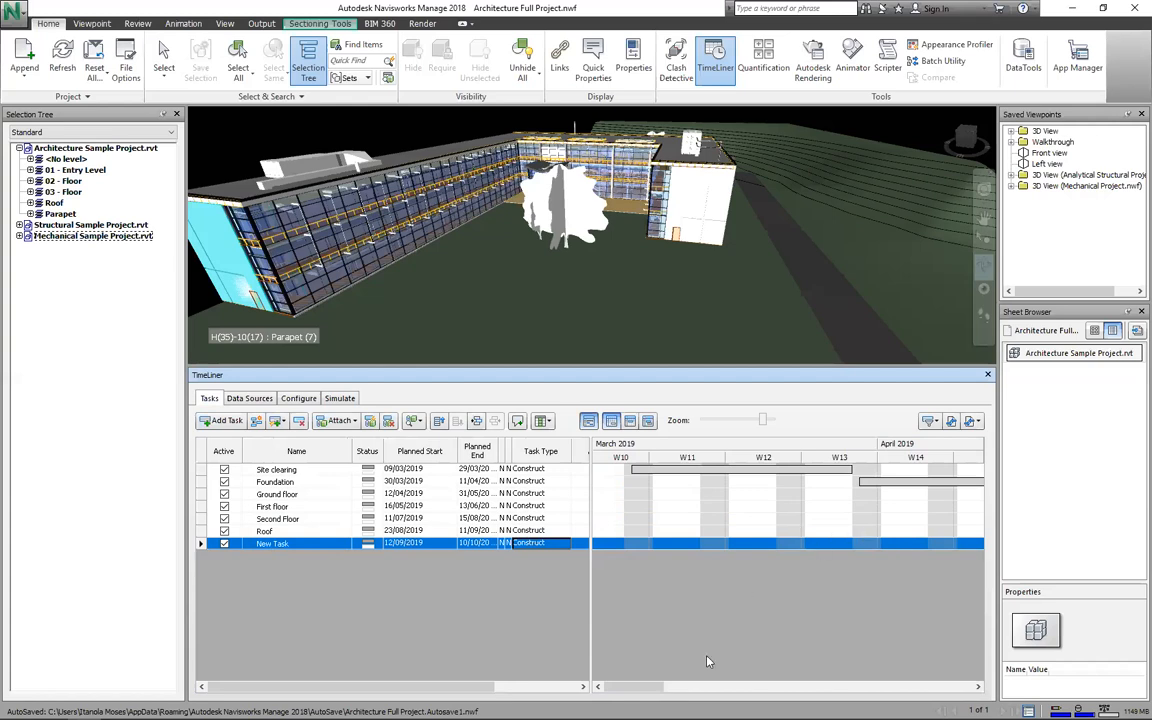
{"action": "left_click_drag", "start_coordinate": [630, 686], "coordinate": [749, 584]}
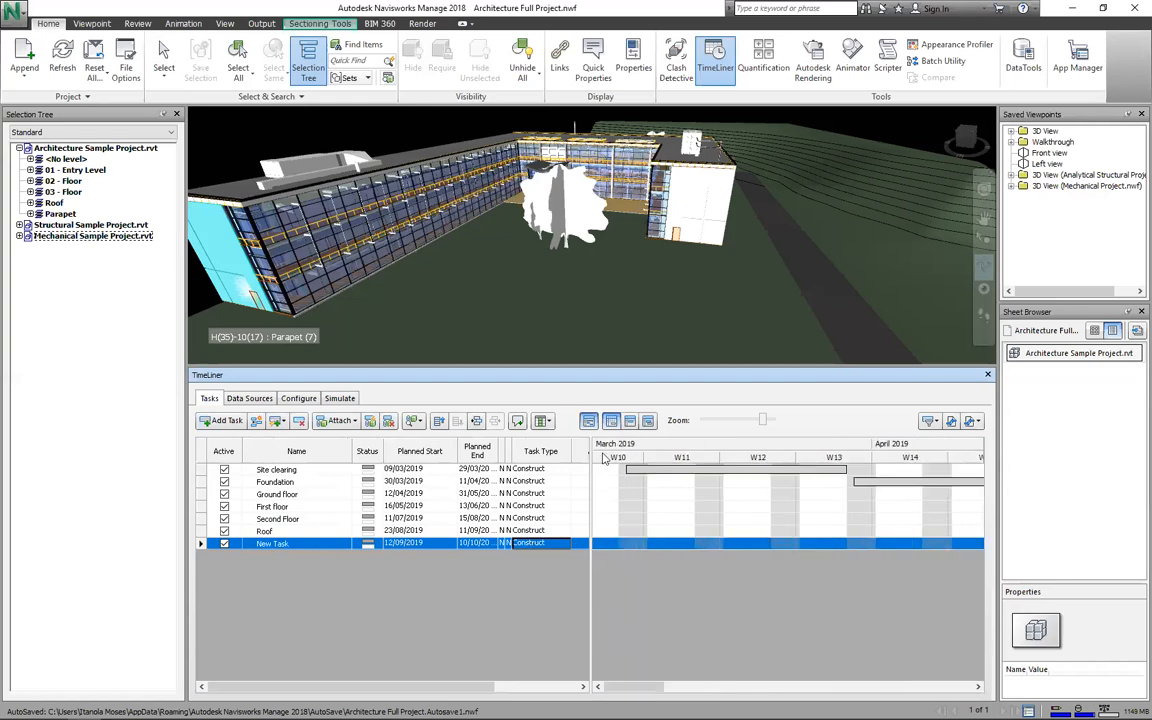
{"action": "left_click_drag", "start_coordinate": [590, 446], "coordinate": [701, 420]}
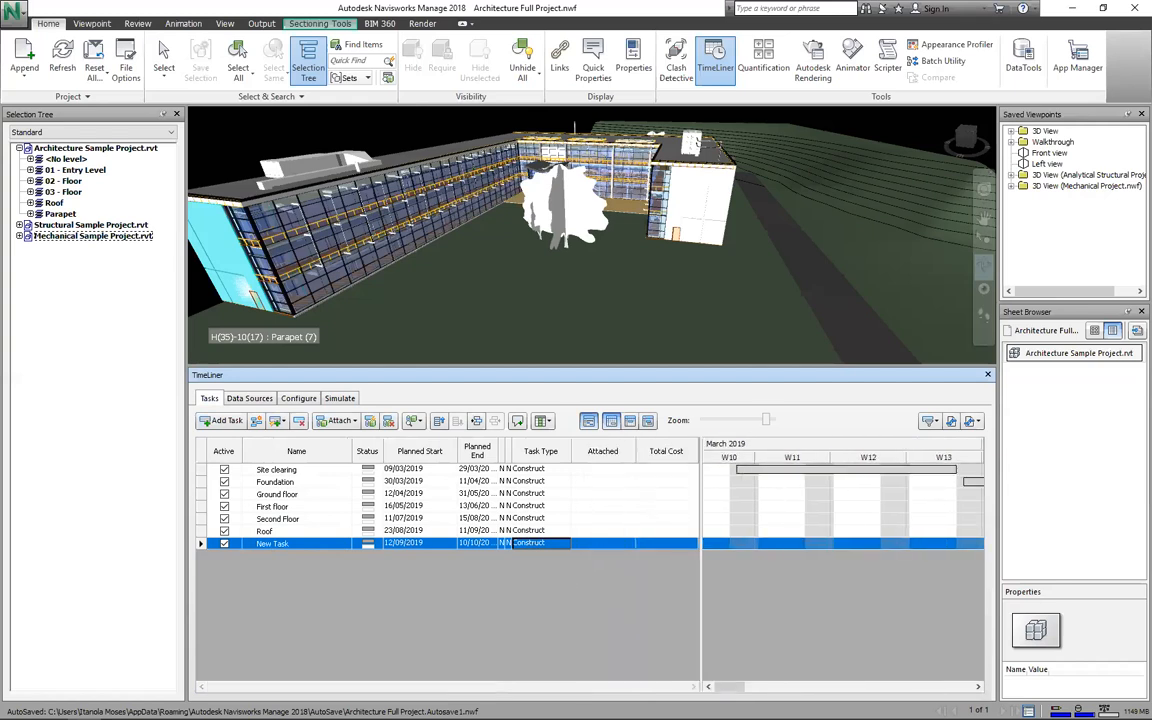
{"action": "left_click", "coordinate": [603, 471]}
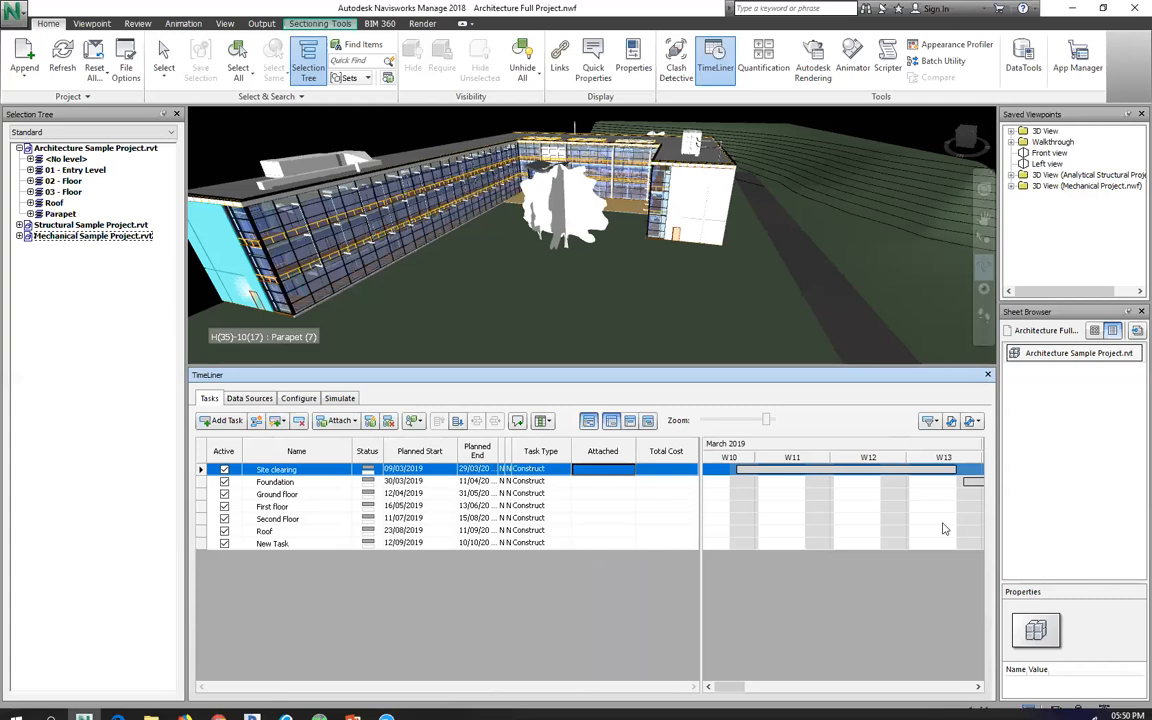
Step: Select the <No level> site items in the Selection Tree for Site clearing
{"action": "scroll", "coordinate": [575, 251], "scroll_direction": "down", "scroll_amount": 3}
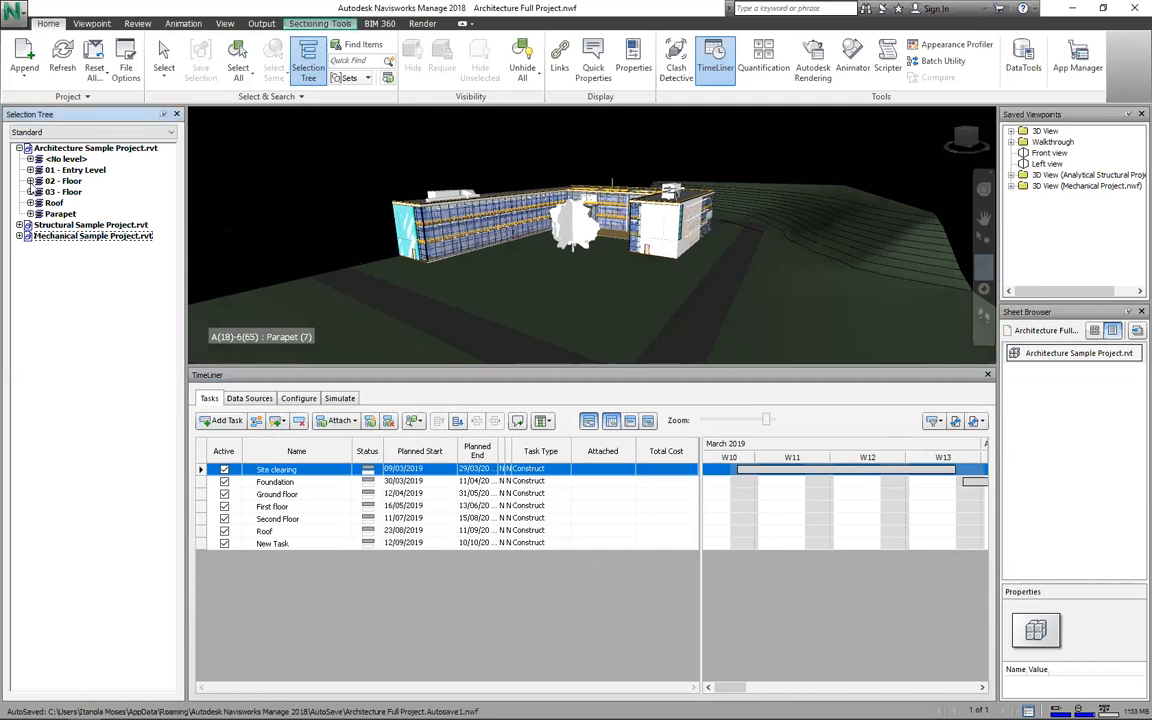
{"action": "left_click", "coordinate": [30, 170]}
{"action": "left_click", "coordinate": [30, 170]}
{"action": "left_click", "coordinate": [66, 159]}
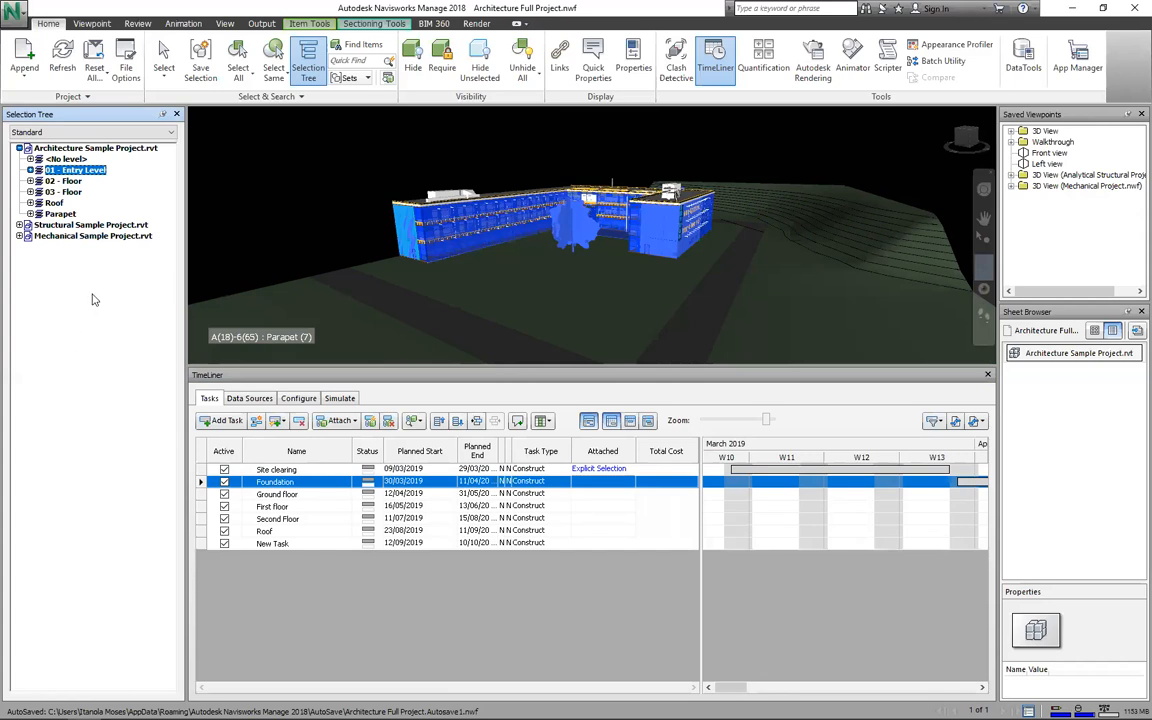
Step: Expand 01 - Entry Level and select its Structural Framing, Pads and Floors together
{"action": "double_click", "coordinate": [78, 171]}
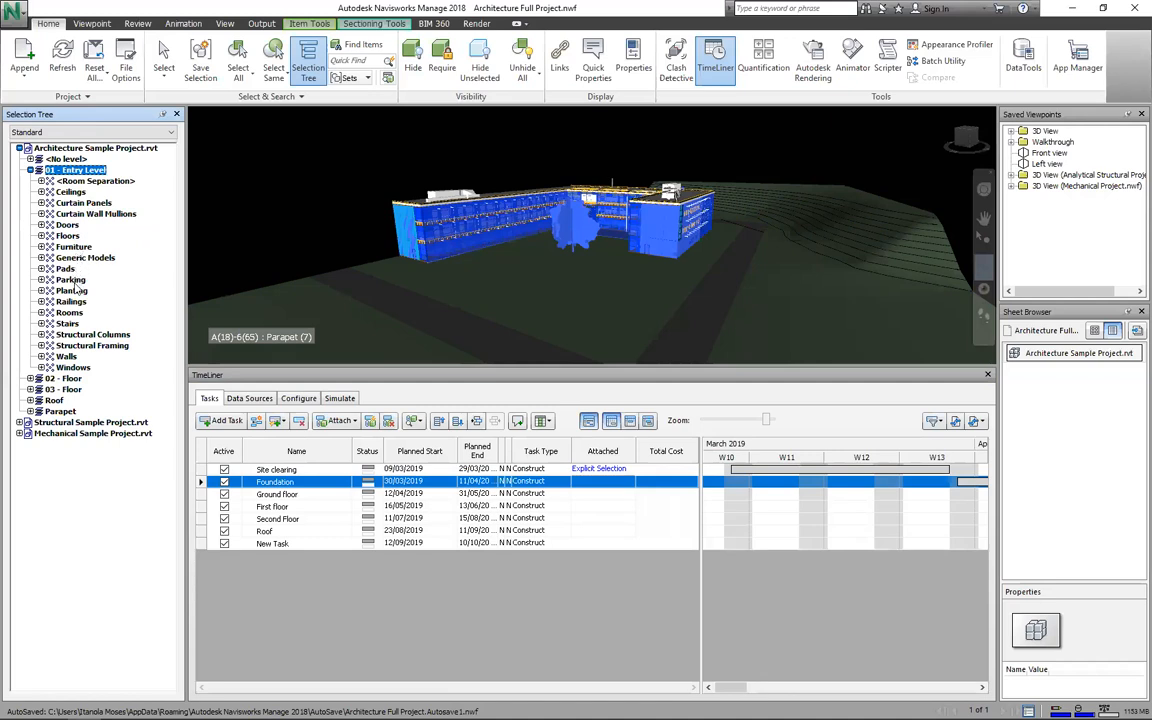
{"action": "left_click", "coordinate": [74, 345]}
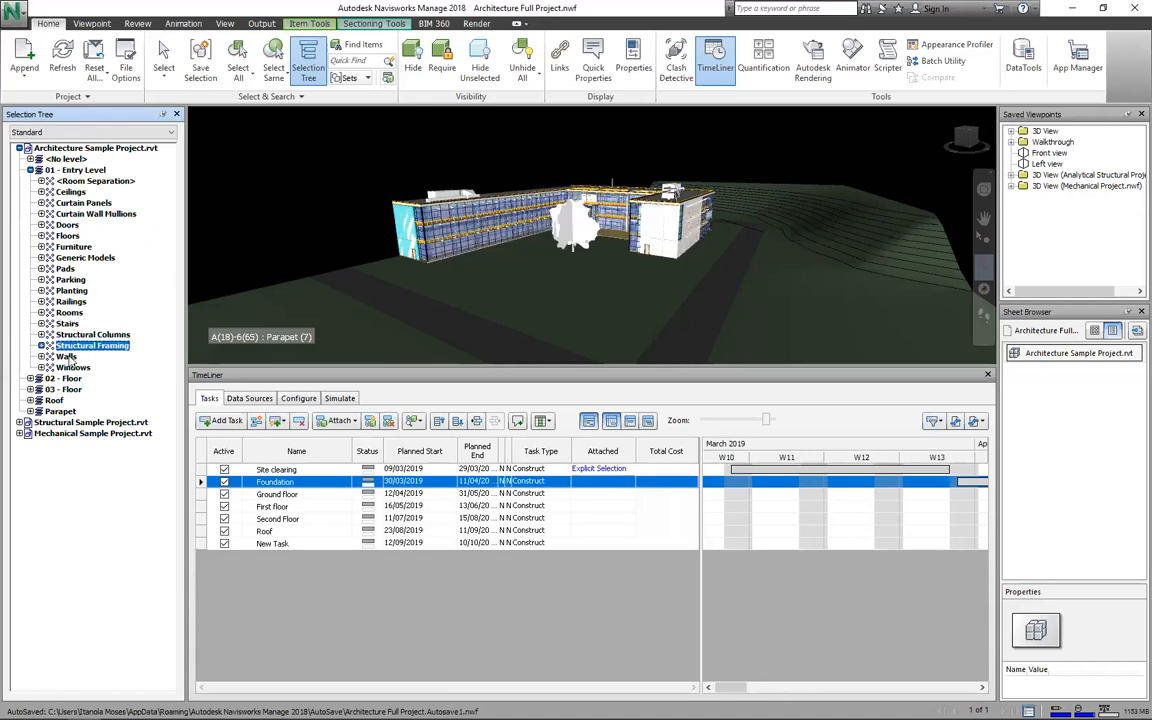
{"action": "left_click", "coordinate": [65, 269], "text": "ctrl"}
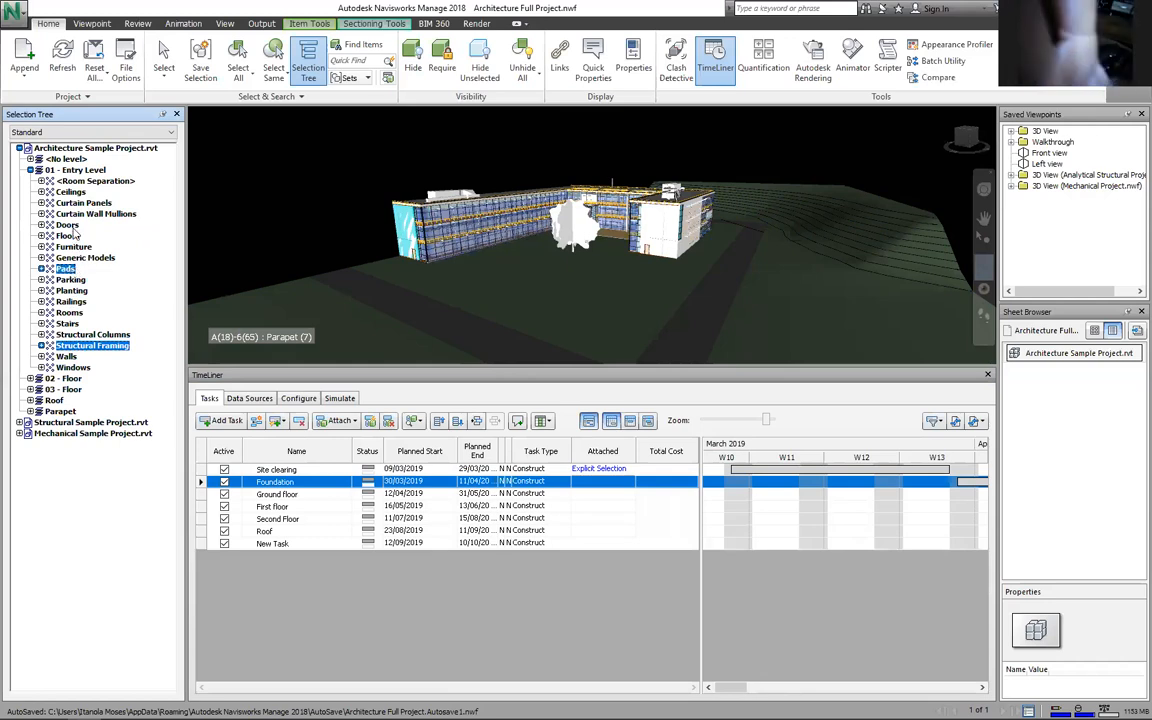
{"action": "left_click", "coordinate": [68, 235], "text": "ctrl"}
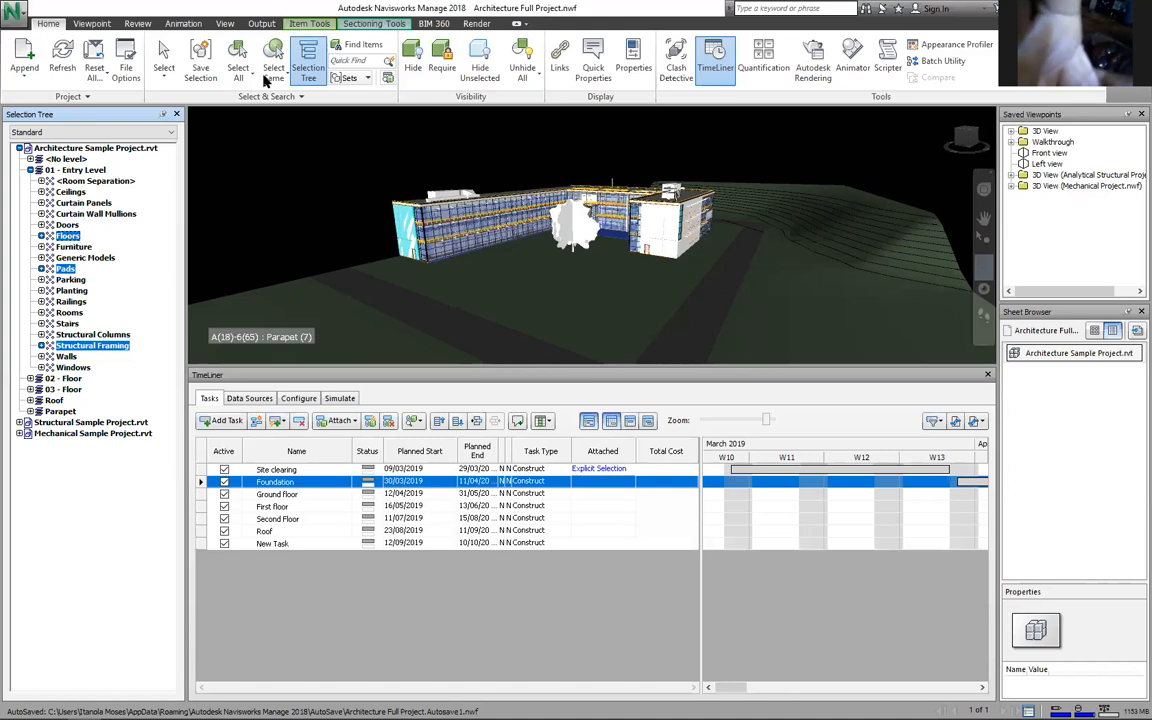
Step: Save the selected foundation elements as a selection set named 'Foundation'
{"action": "left_click", "coordinate": [204, 68]}
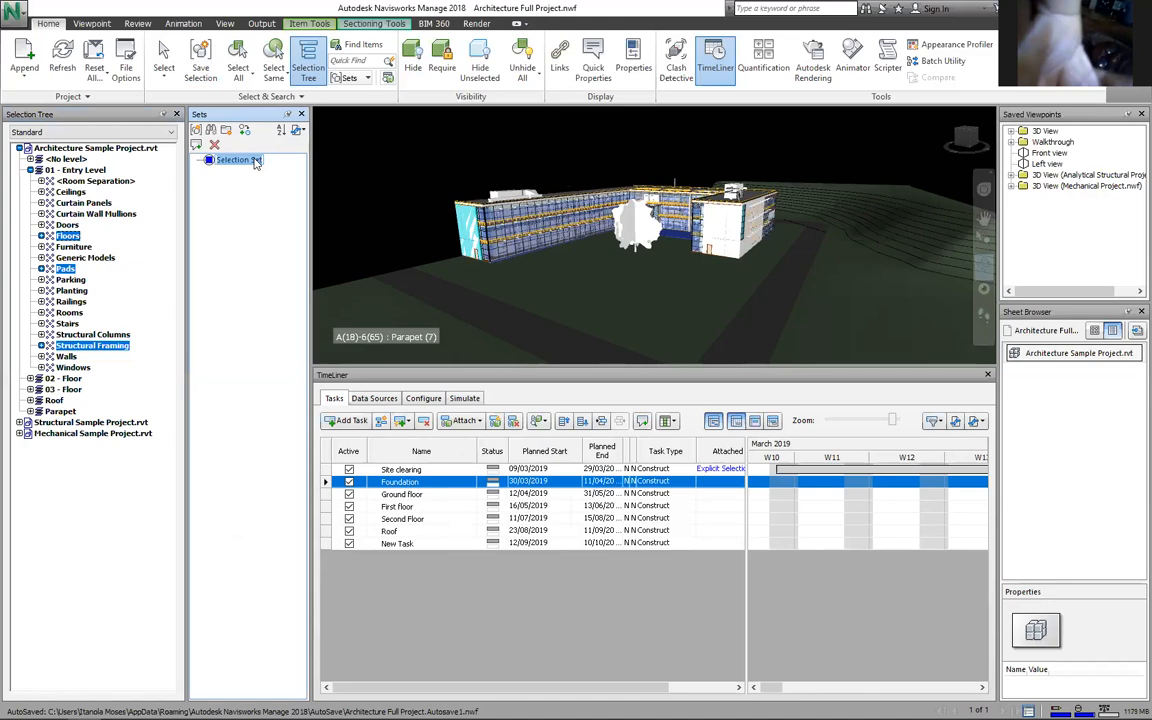
{"action": "type", "text": "Foundation"}
{"action": "key", "text": "Return"}
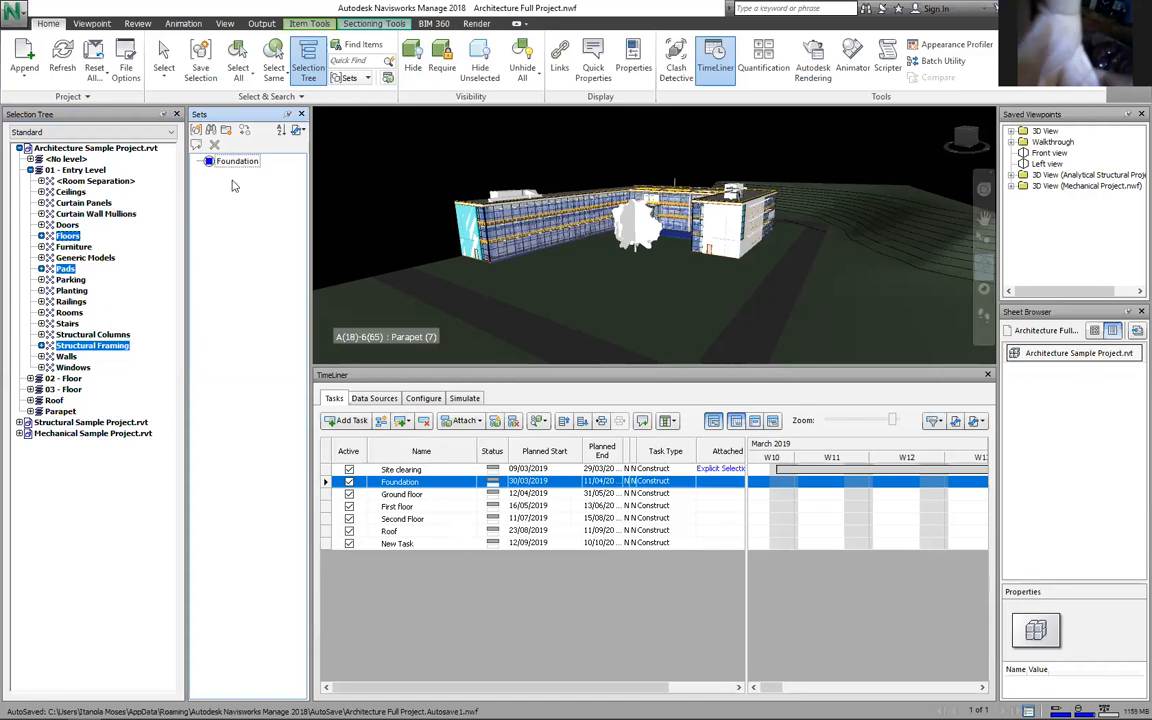
Step: Attach the Foundation set to the Foundation task's Attached cell
{"action": "left_click", "coordinate": [281, 265]}
{"action": "left_click", "coordinate": [237, 162]}
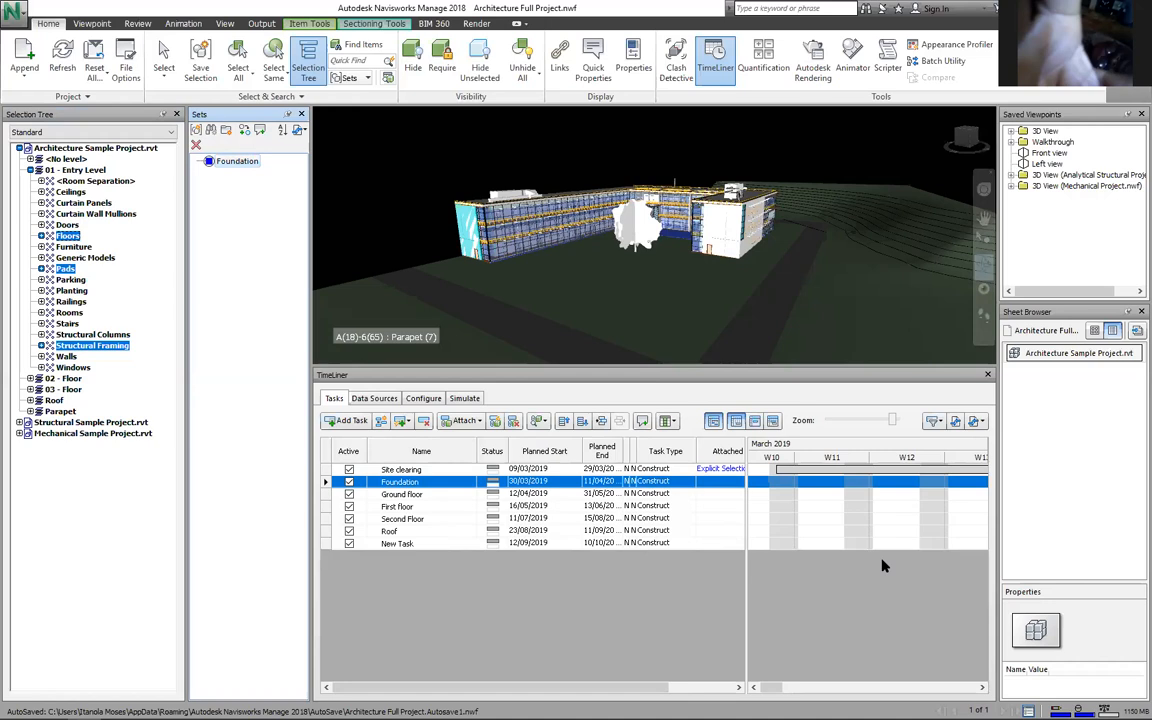
{"action": "left_click_drag", "start_coordinate": [237, 161], "coordinate": [711, 487]}
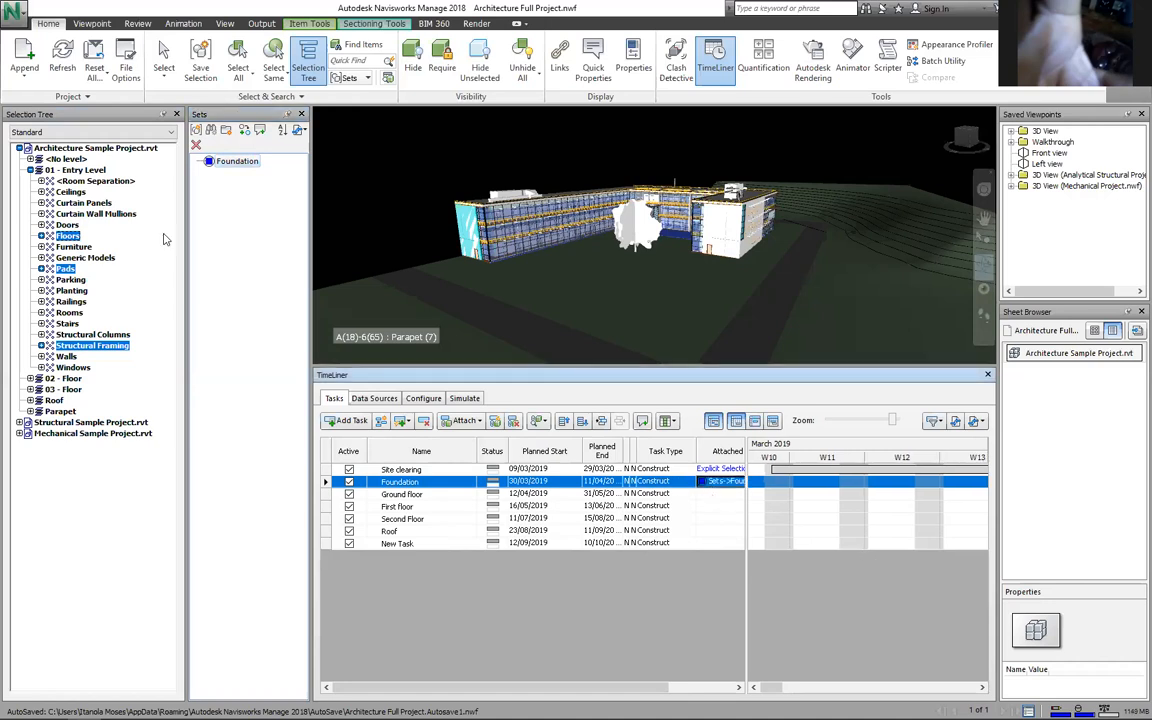
Step: Browse 01 - Entry Level's Ceilings, Curtain Panels, Curtain Wall Mullions and Doors, then collapse it
{"action": "left_click", "coordinate": [31, 171]}
{"action": "double_click", "coordinate": [67, 171]}
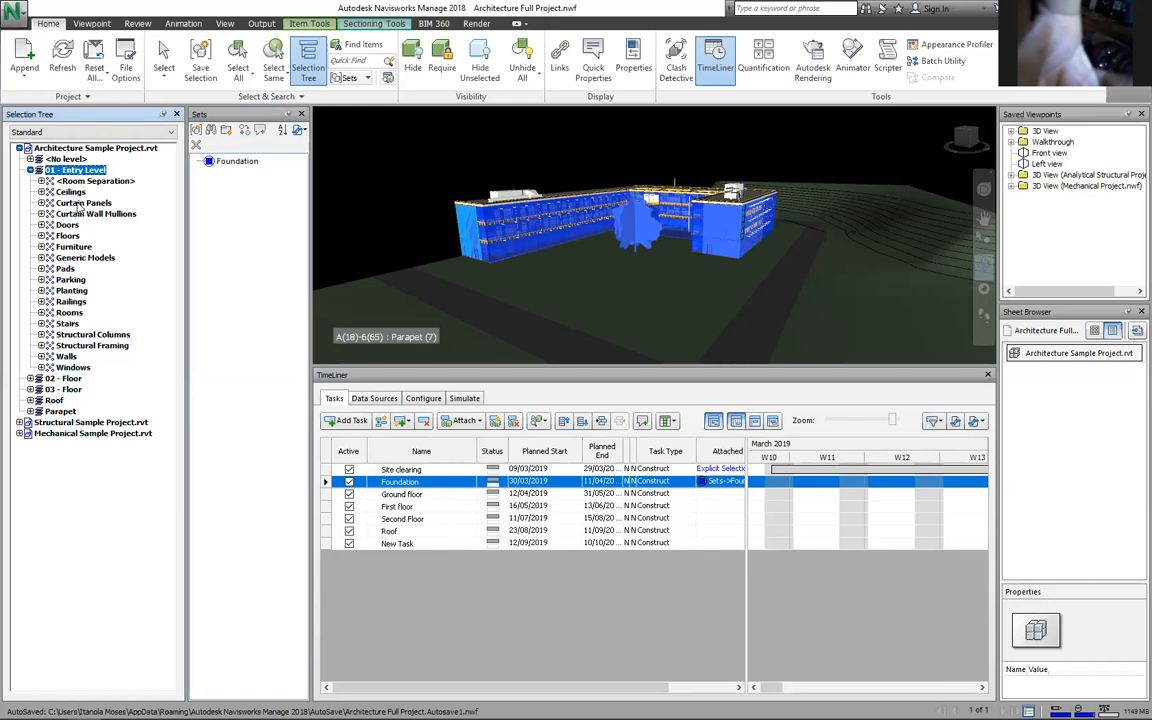
{"action": "left_click", "coordinate": [78, 204]}
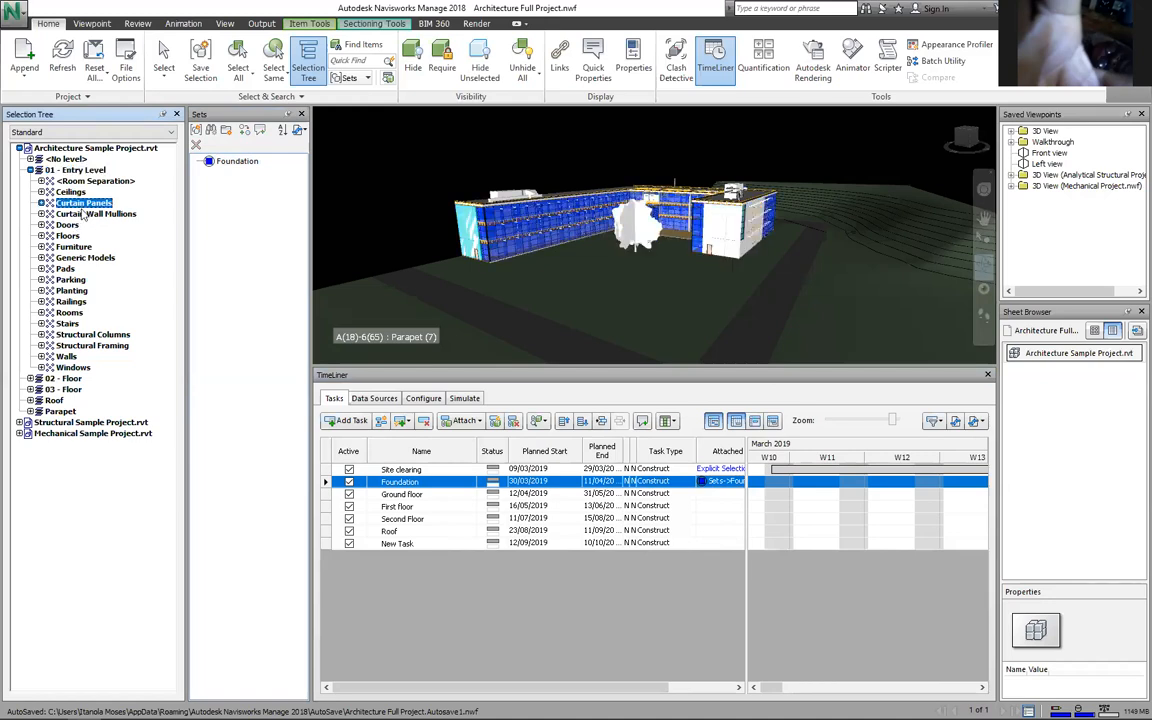
{"action": "left_click", "coordinate": [71, 191]}
{"action": "left_click", "coordinate": [84, 214], "text": "ctrl"}
{"action": "left_click", "coordinate": [68, 225], "text": "ctrl"}
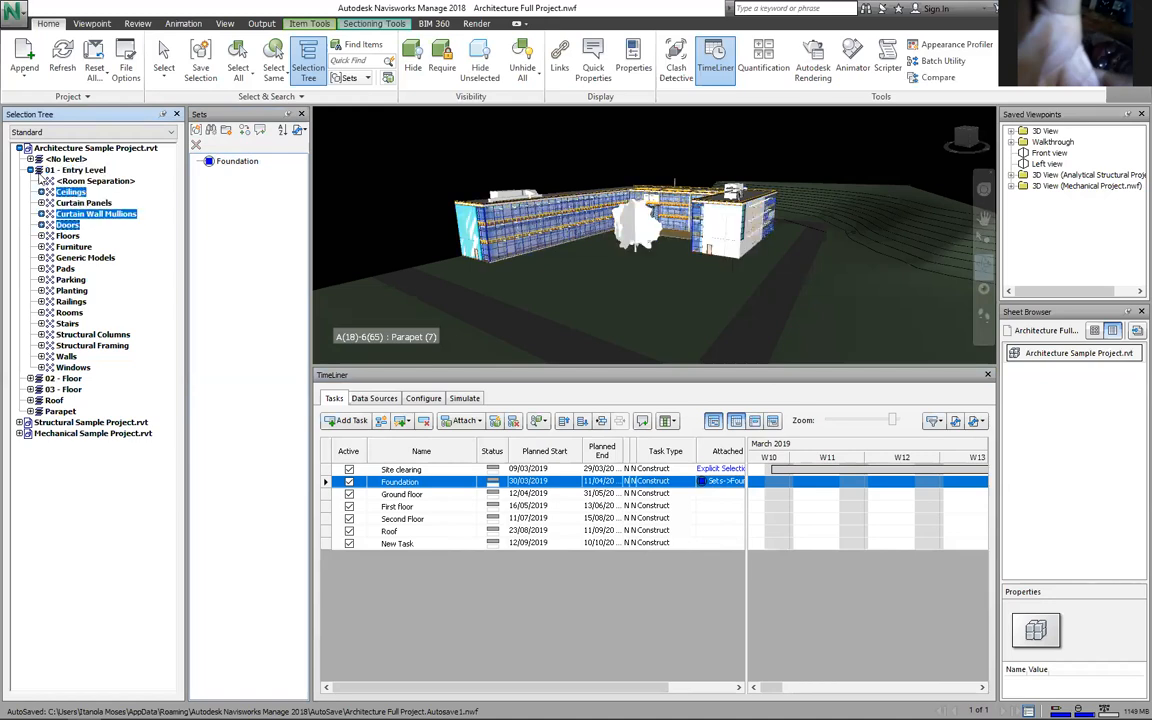
{"action": "left_click", "coordinate": [30, 170]}
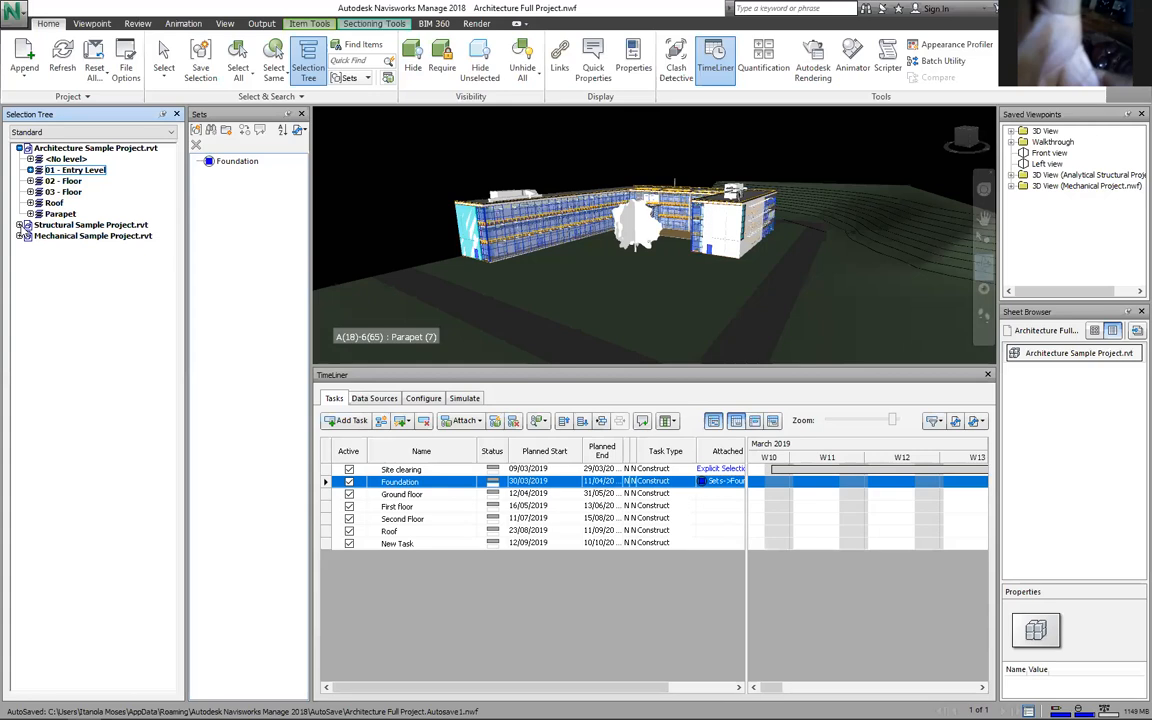
Step: Check the <No level> contents, then select the whole 02 - Floor level
{"action": "double_click", "coordinate": [30, 203]}
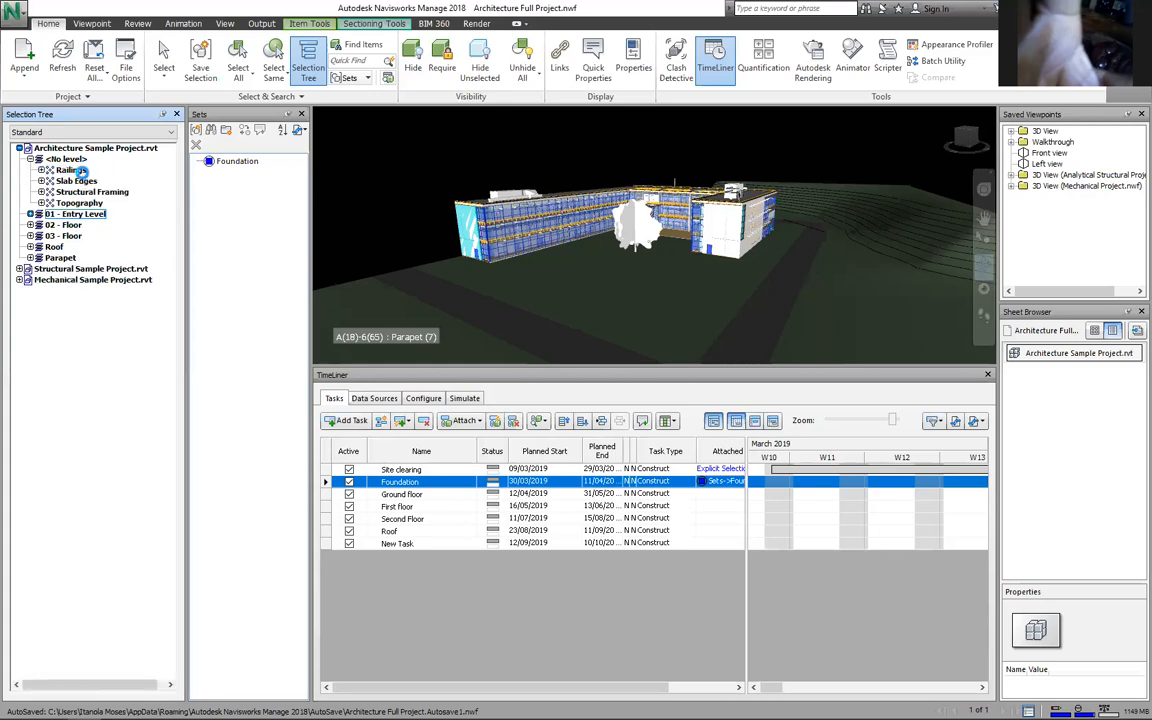
{"action": "left_click", "coordinate": [78, 180]}
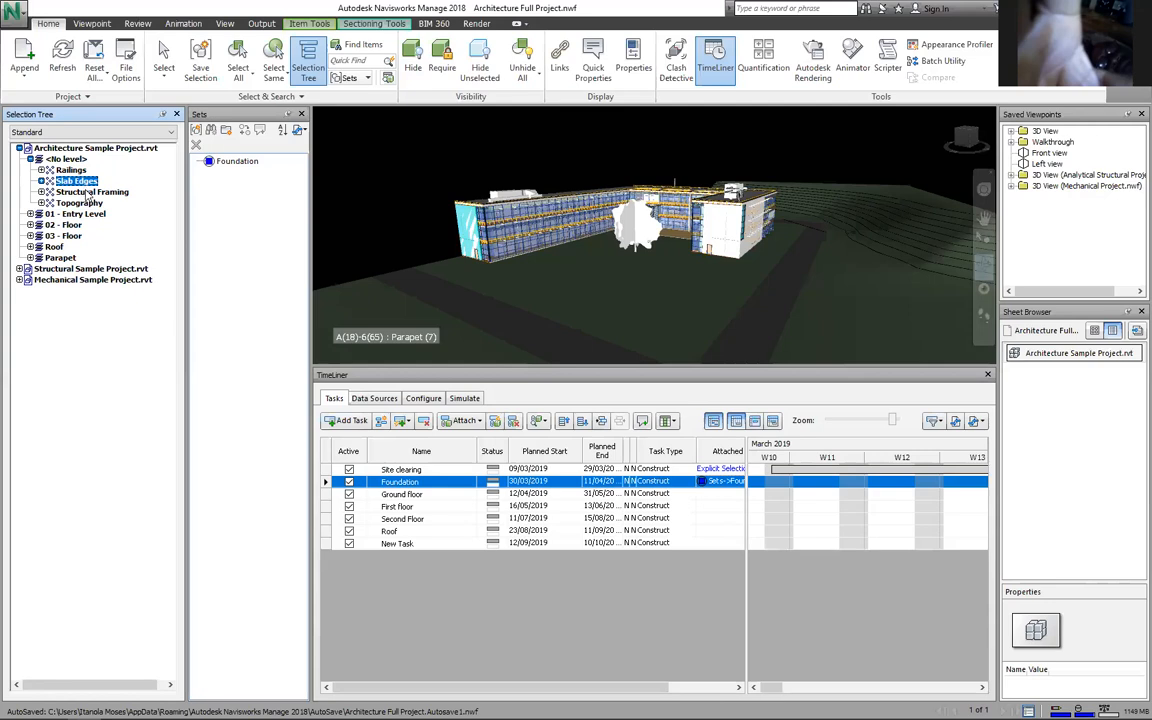
{"action": "left_click", "coordinate": [78, 160]}
{"action": "left_click", "coordinate": [31, 159]}
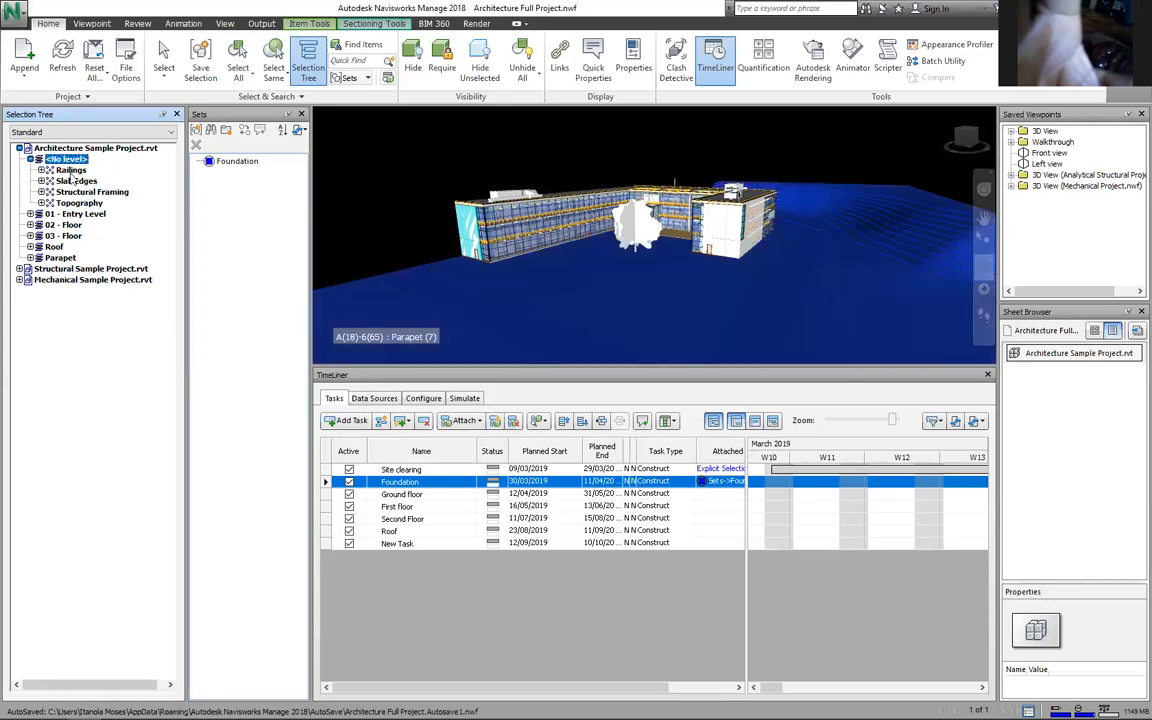
{"action": "left_click", "coordinate": [69, 171]}
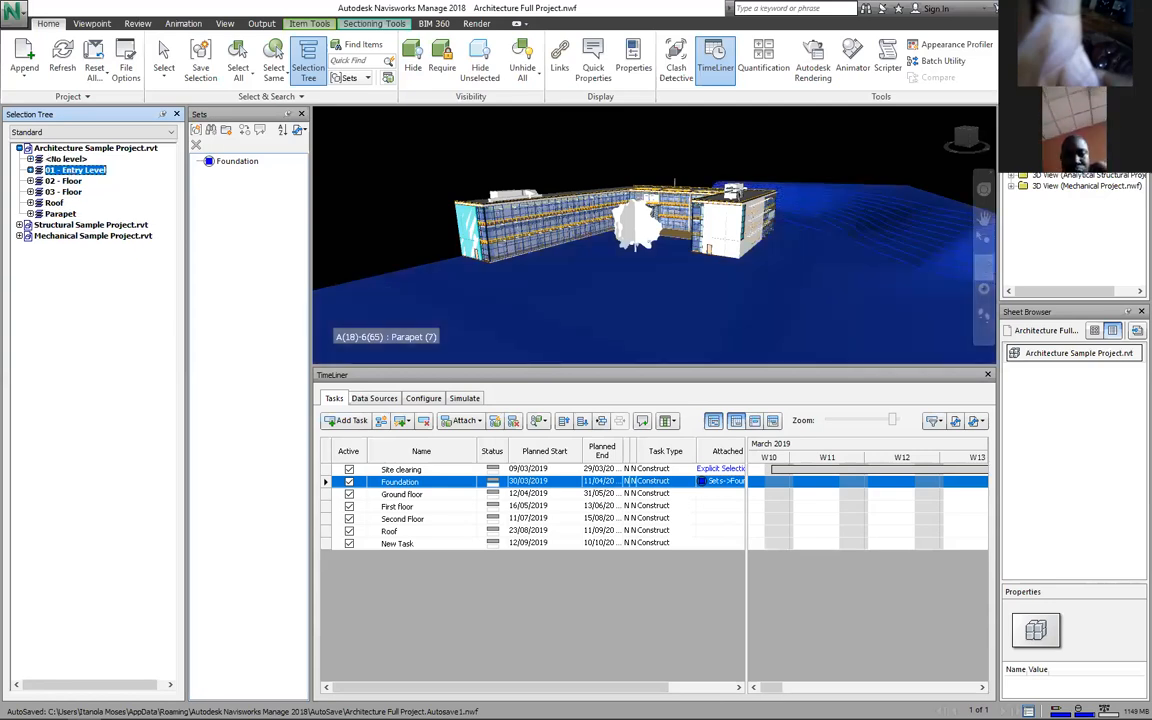
{"action": "left_click", "coordinate": [68, 181]}
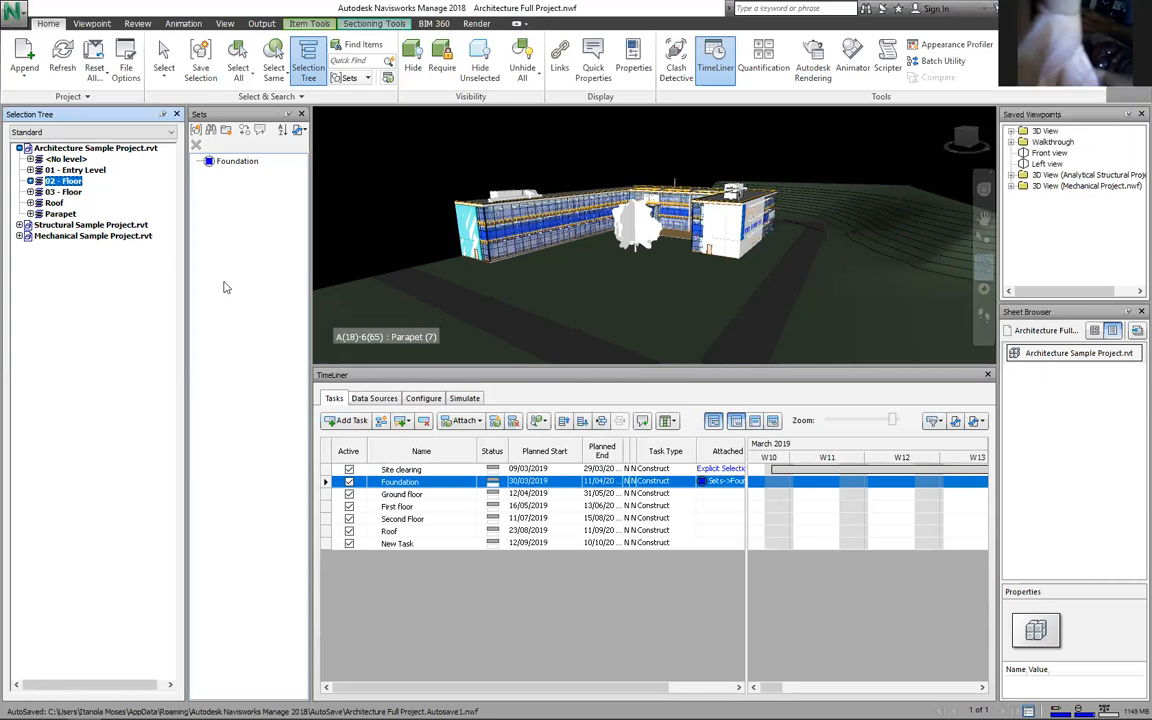
Step: Attach 02 - Floor to First floor, 03 - Floor to Second Floor, and the roof level to Roof
{"action": "right_click", "coordinate": [704, 506]}
{"action": "left_click", "coordinate": [770, 532]}
{"action": "left_click", "coordinate": [78, 195]}
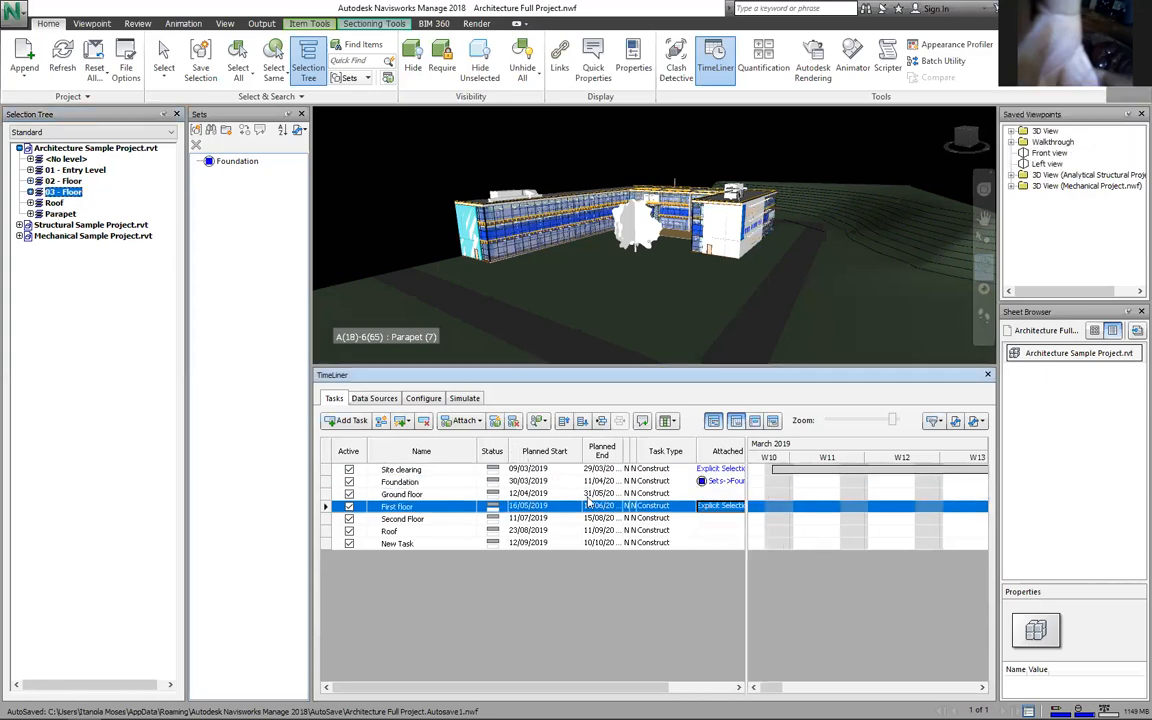
{"action": "right_click", "coordinate": [705, 518]}
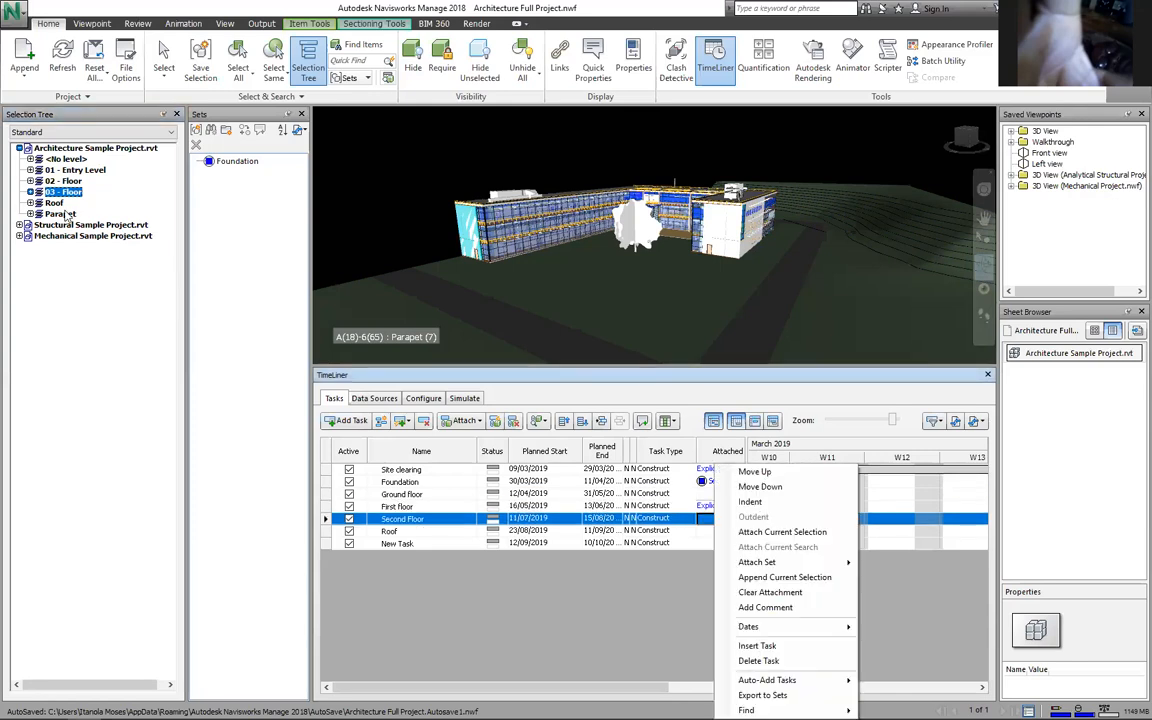
{"action": "key", "text": "Return"}
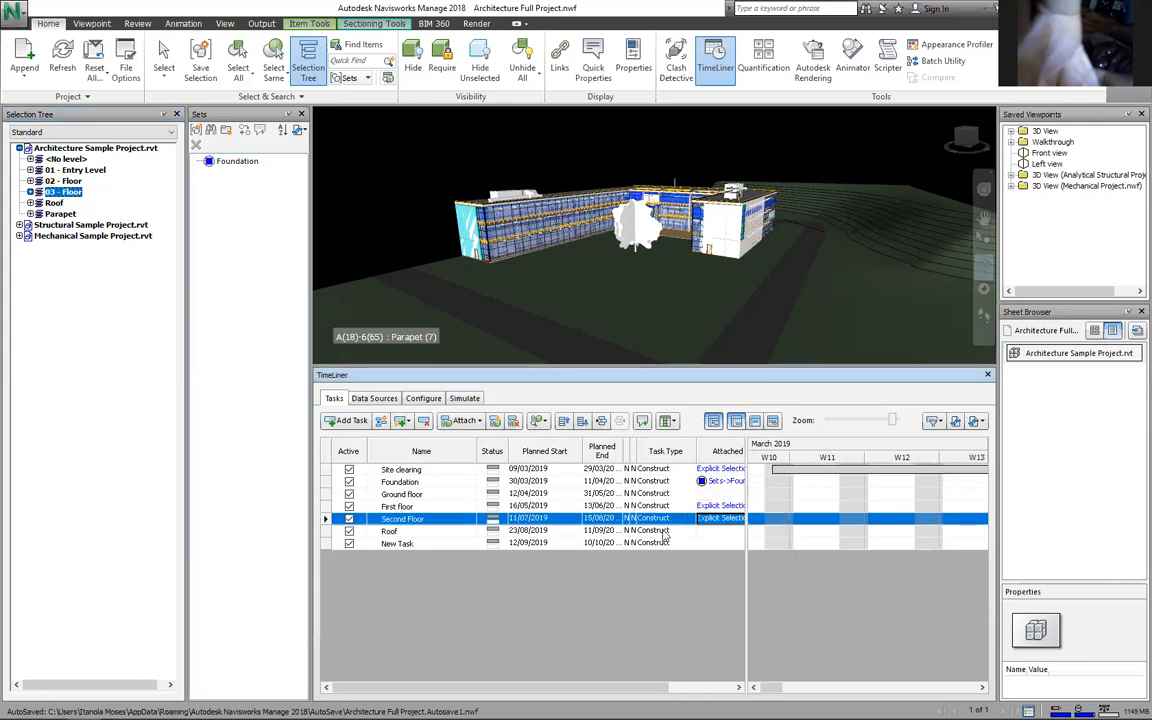
{"action": "right_click", "coordinate": [716, 530]}
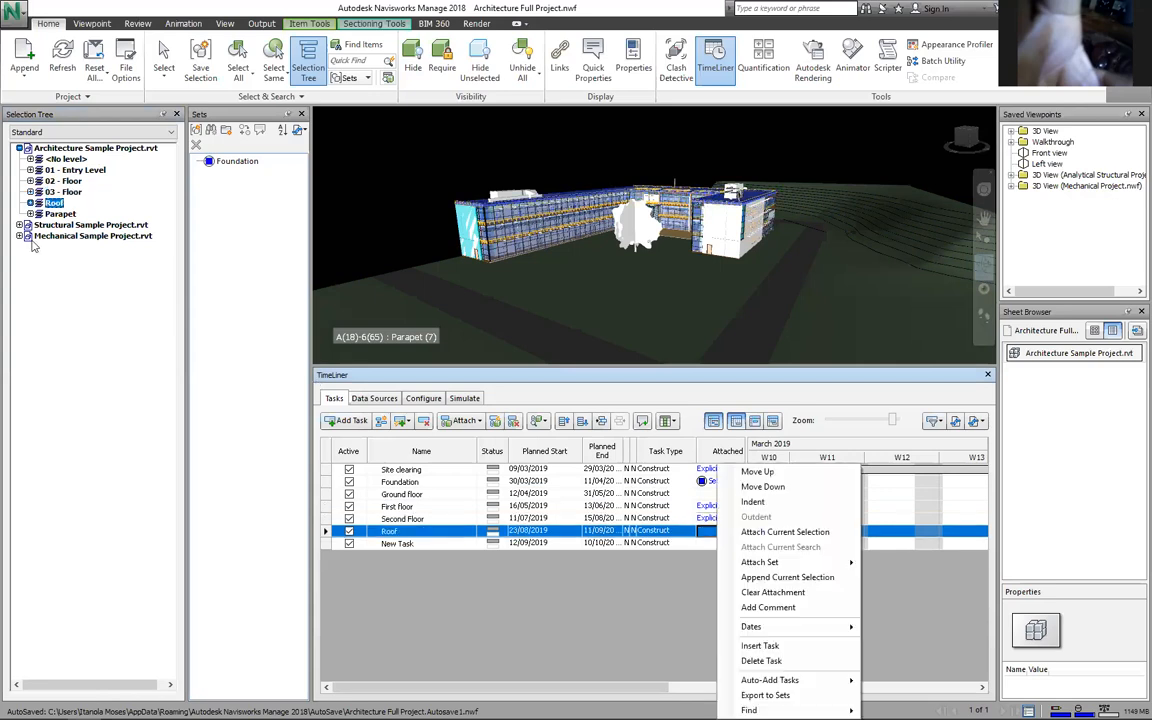
{"action": "key", "text": "Up"}
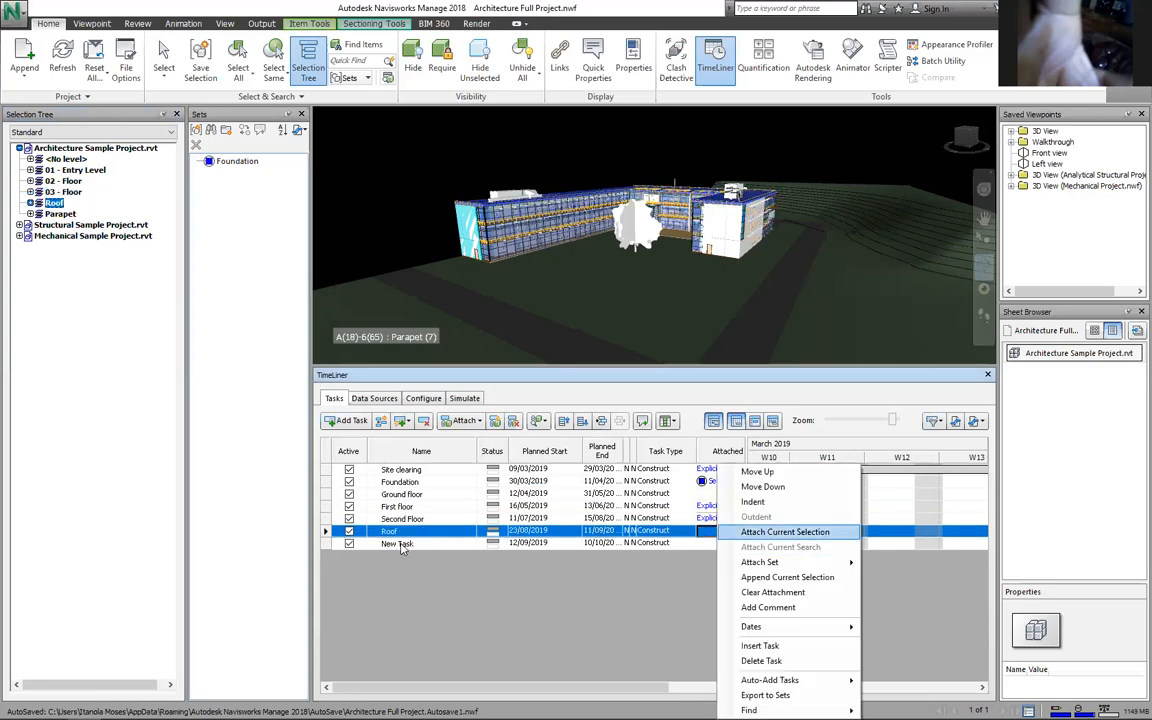
{"action": "key", "text": "Return"}
{"action": "left_click", "coordinate": [401, 544]}
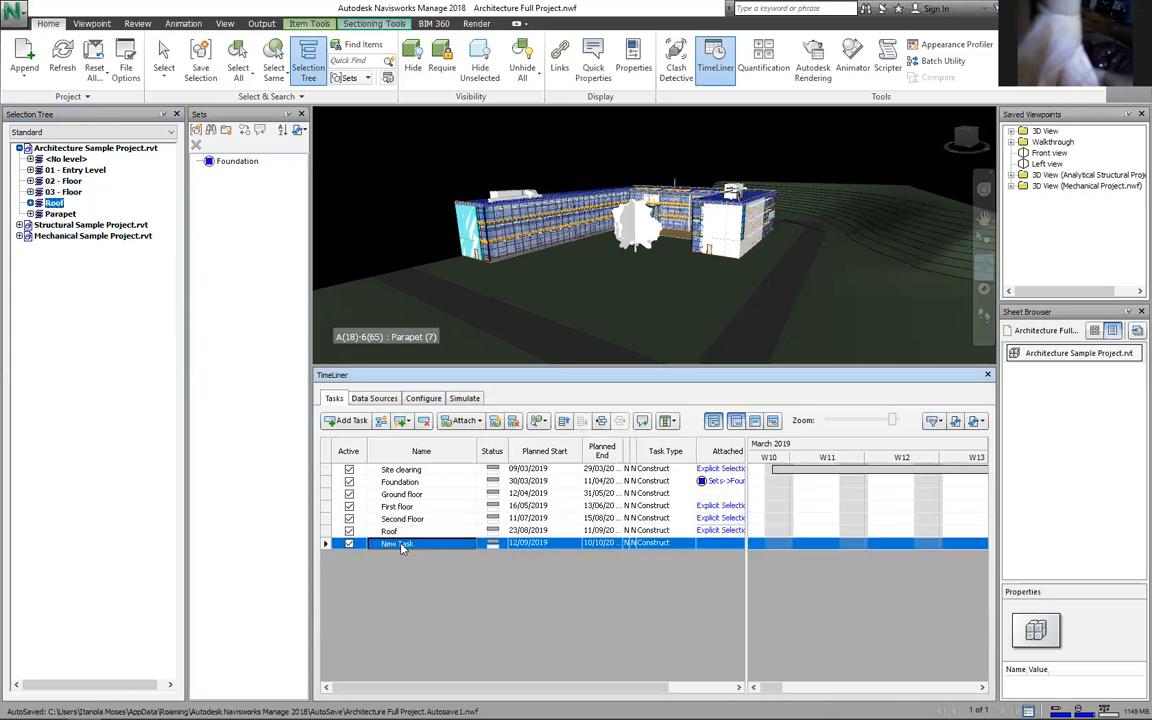
Step: Rename New Task to 'Facade' and select the <No level> elements
{"action": "type", "text": "Fac"}
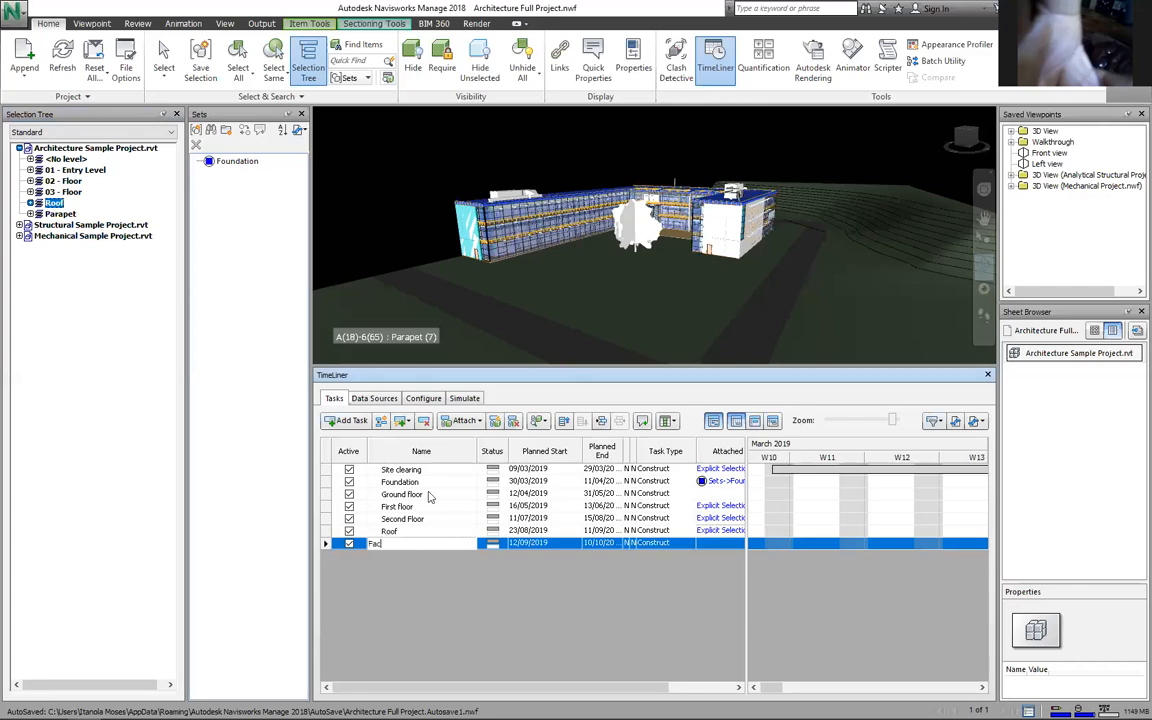
{"action": "type", "text": "ade"}
{"action": "key", "text": "Return"}
{"action": "left_click", "coordinate": [65, 160]}
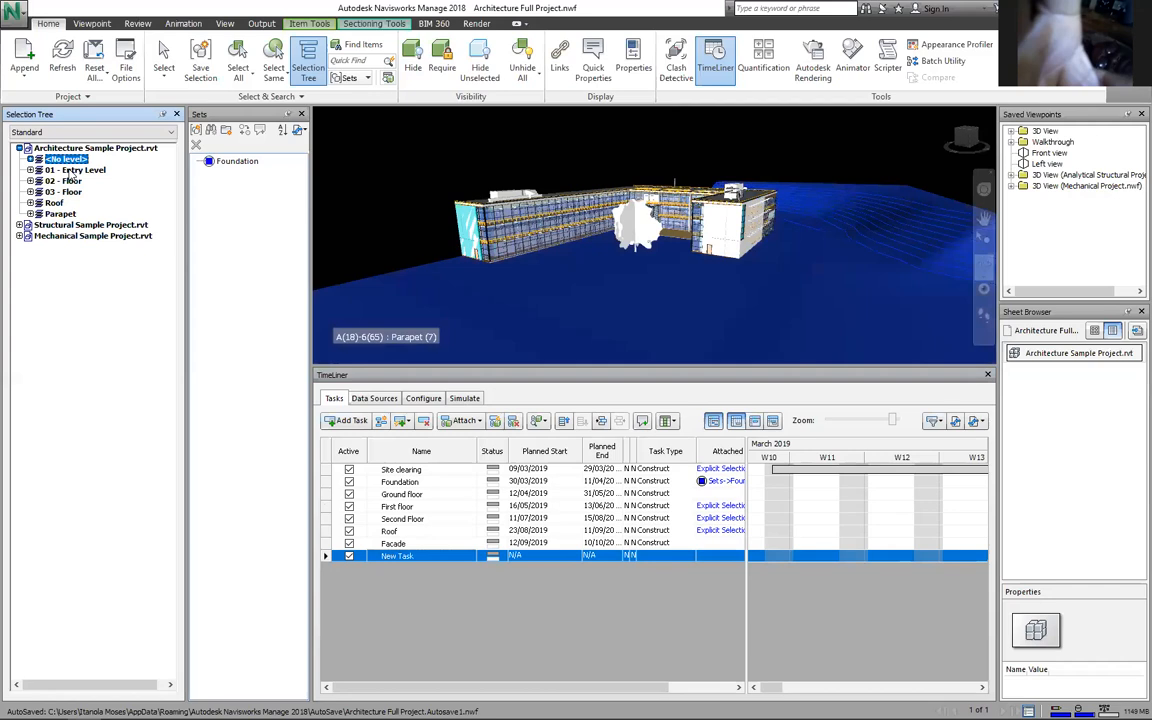
Step: Select 01 - Entry Level and delete the extra New Task row
{"action": "left_click", "coordinate": [50, 170]}
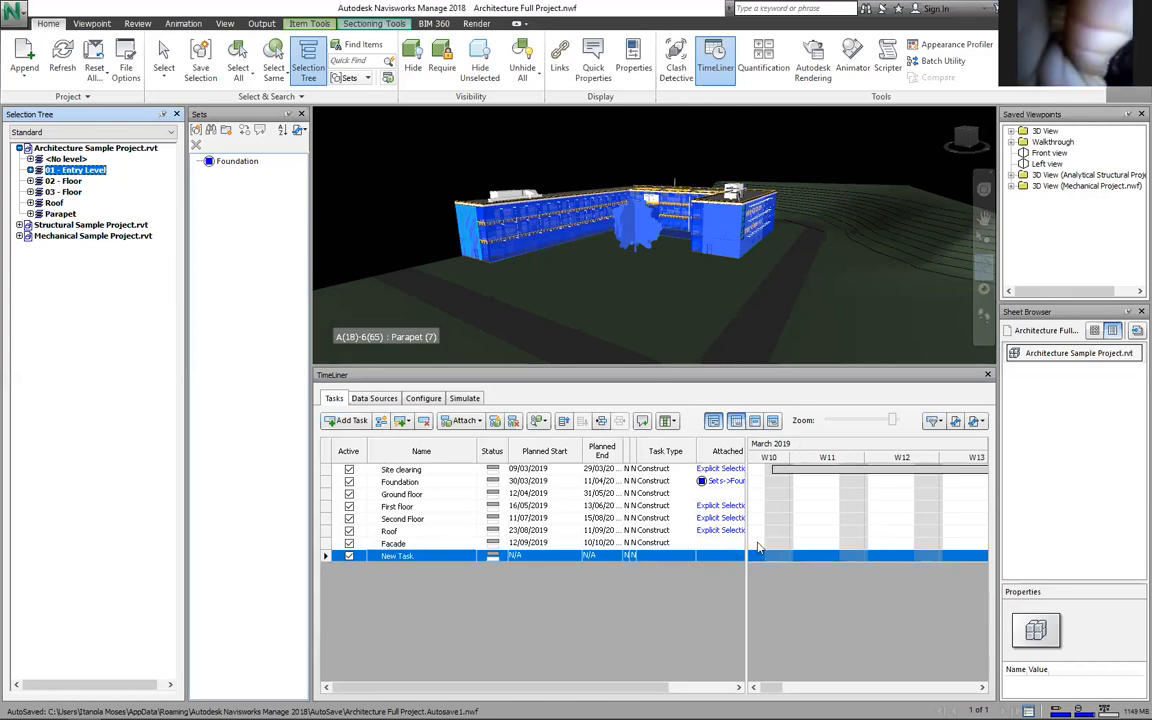
{"action": "left_click", "coordinate": [373, 556]}
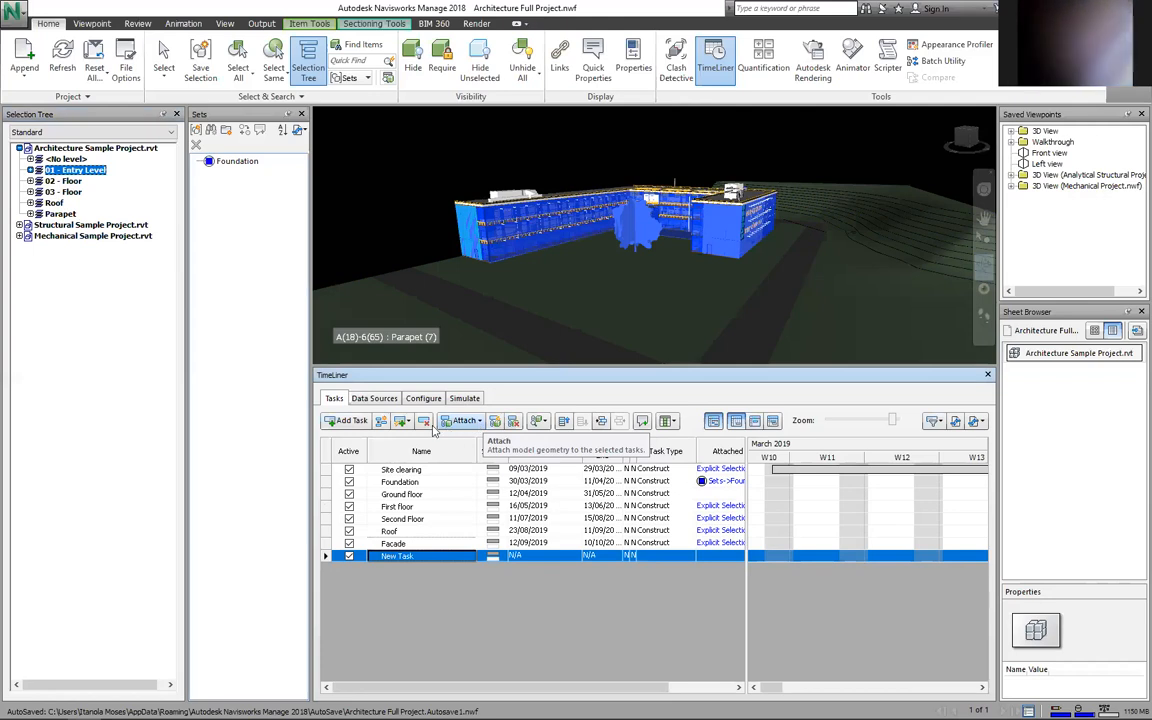
{"action": "key", "text": "Delete"}
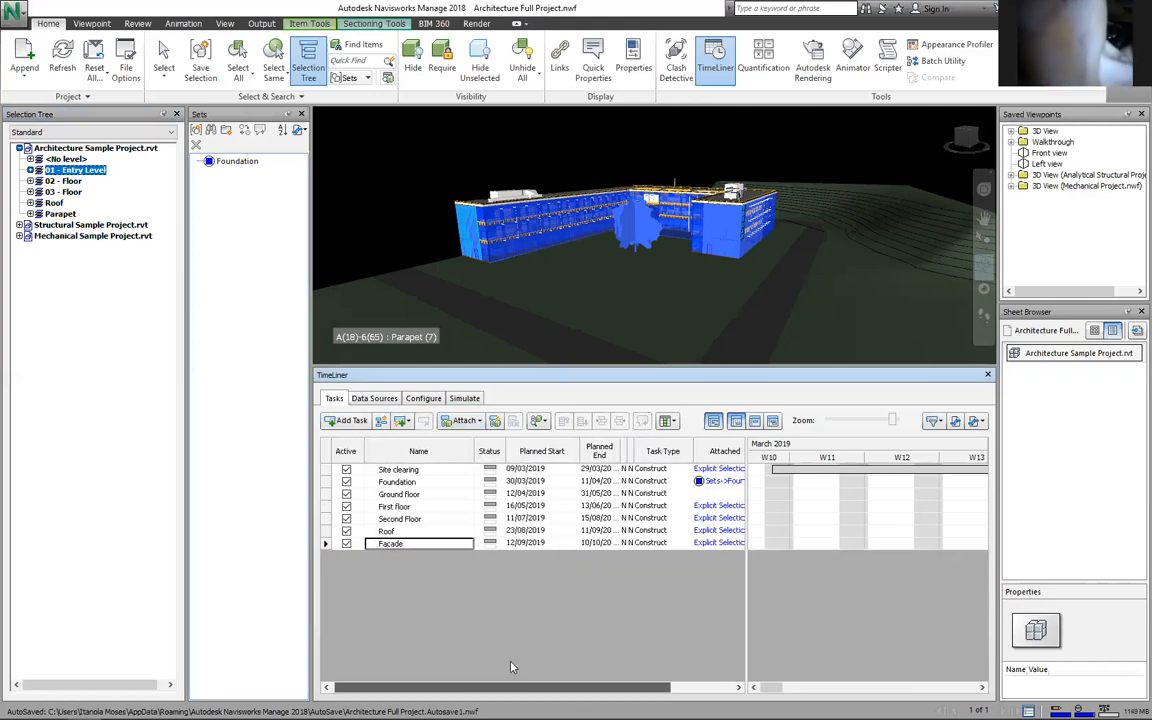
{"action": "left_click_drag", "start_coordinate": [661, 687], "coordinate": [728, 687]}
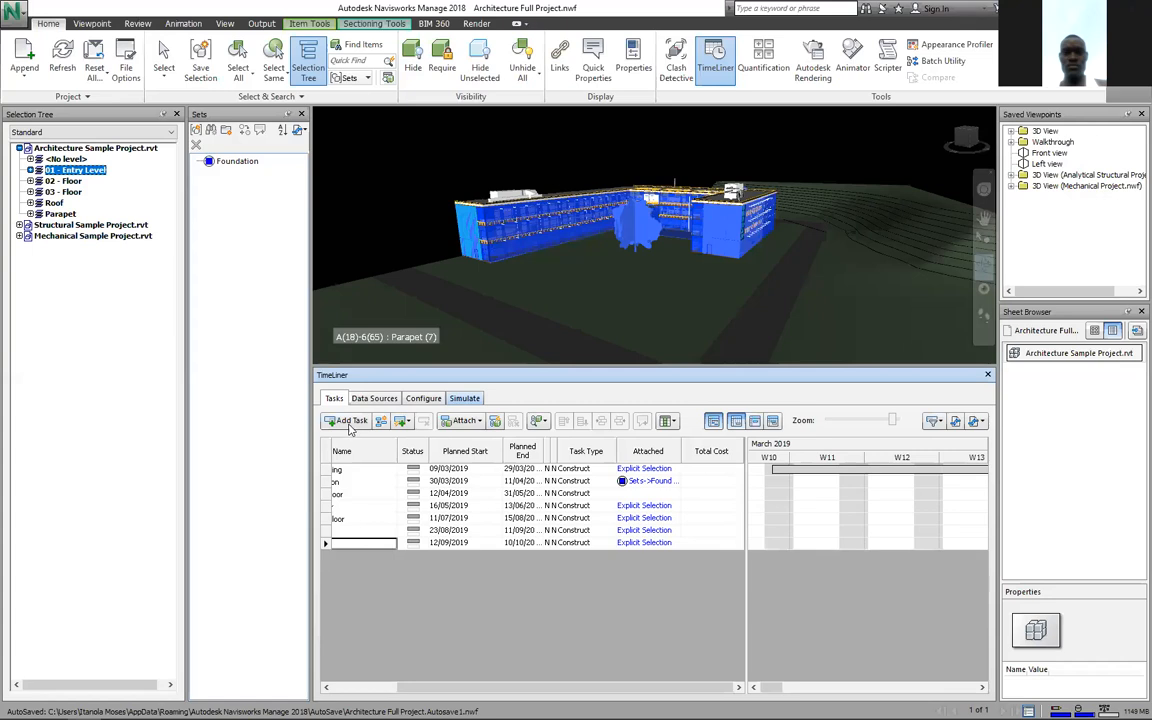
Step: Review the importable schedule formats and the Tasks and Configure tabs, ending on the empty Data Sources list
{"action": "left_click", "coordinate": [370, 398]}
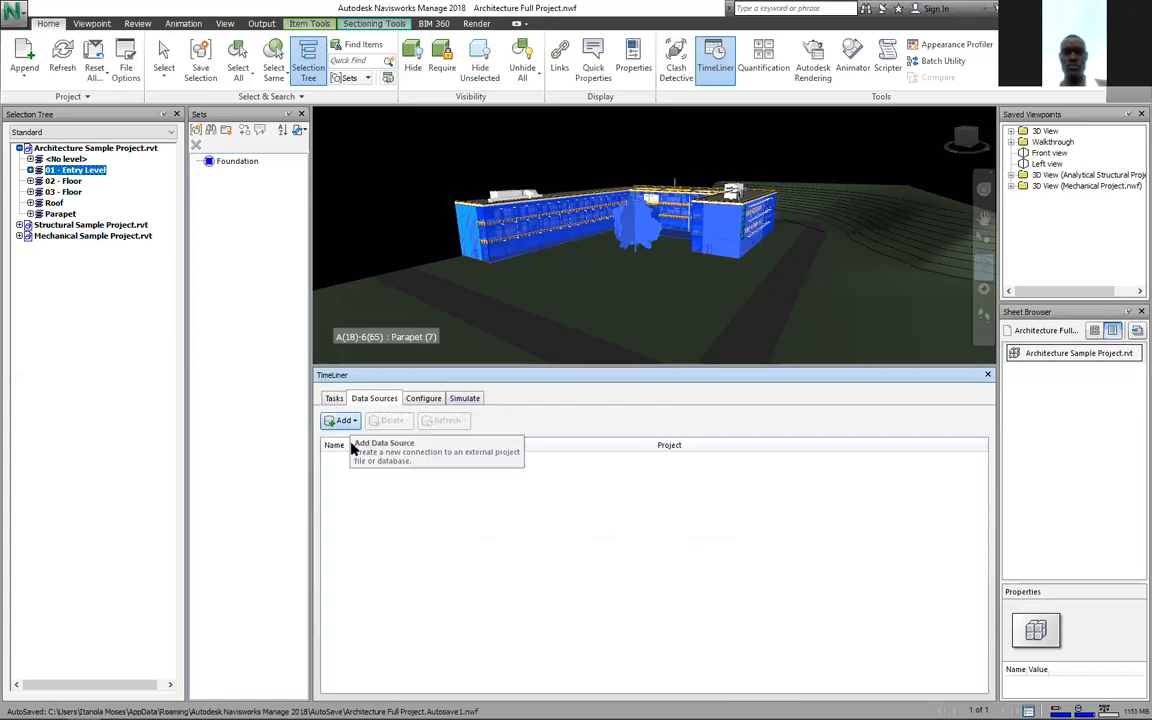
{"action": "left_click", "coordinate": [331, 398]}
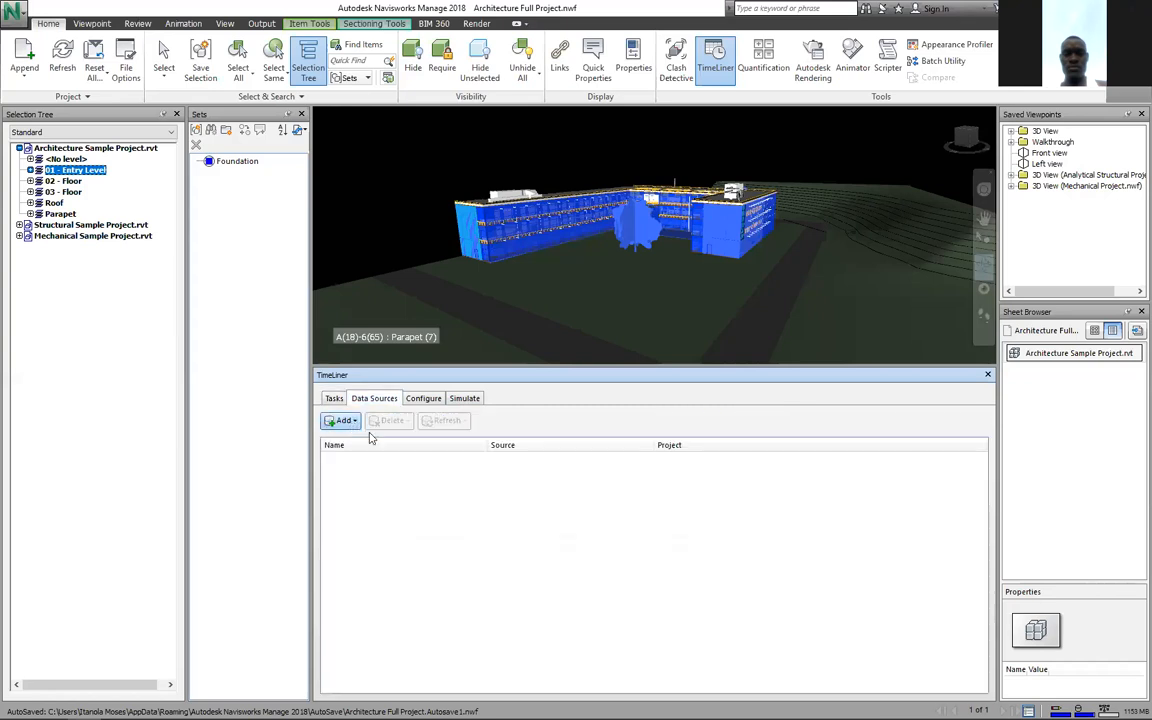
{"action": "left_click", "coordinate": [343, 420]}
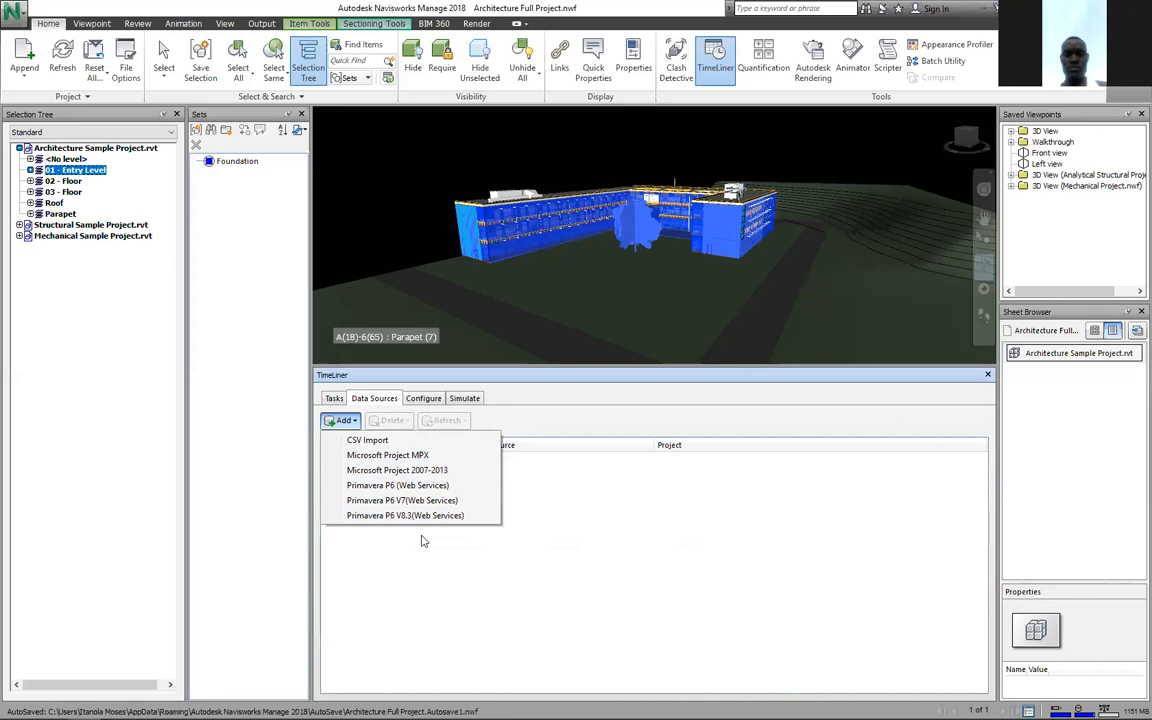
{"action": "left_click", "coordinate": [334, 399]}
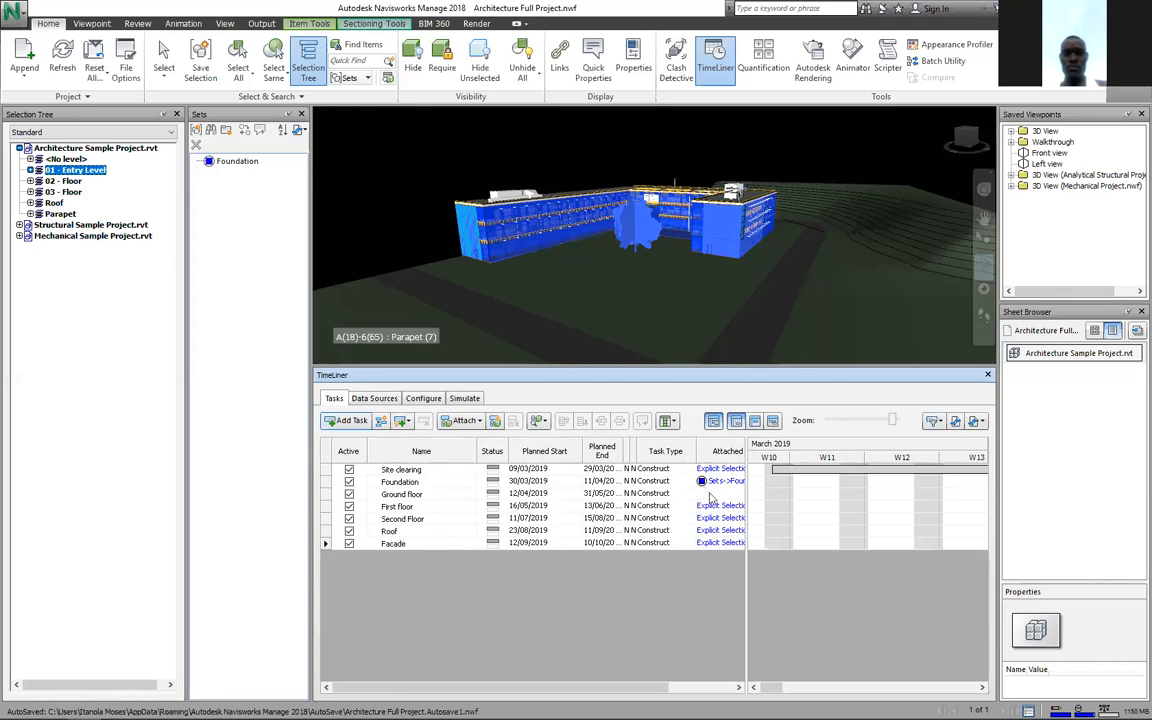
{"action": "left_click", "coordinate": [428, 402]}
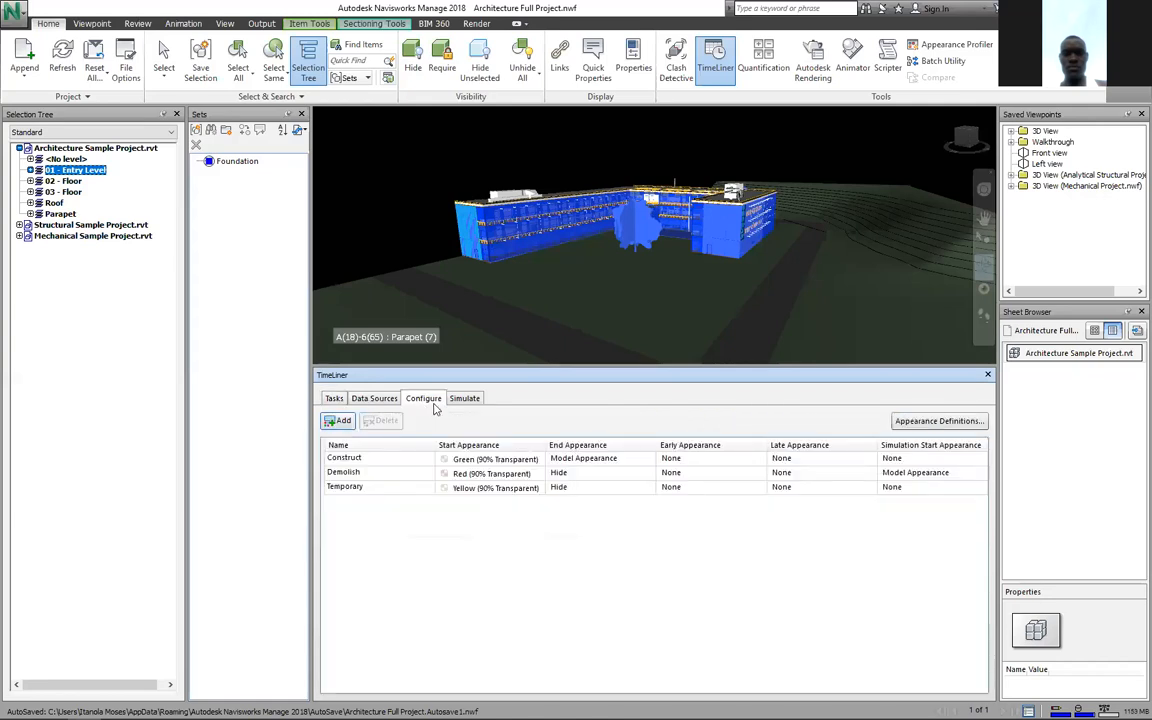
{"action": "left_click", "coordinate": [377, 400]}
{"action": "left_click", "coordinate": [466, 400]}
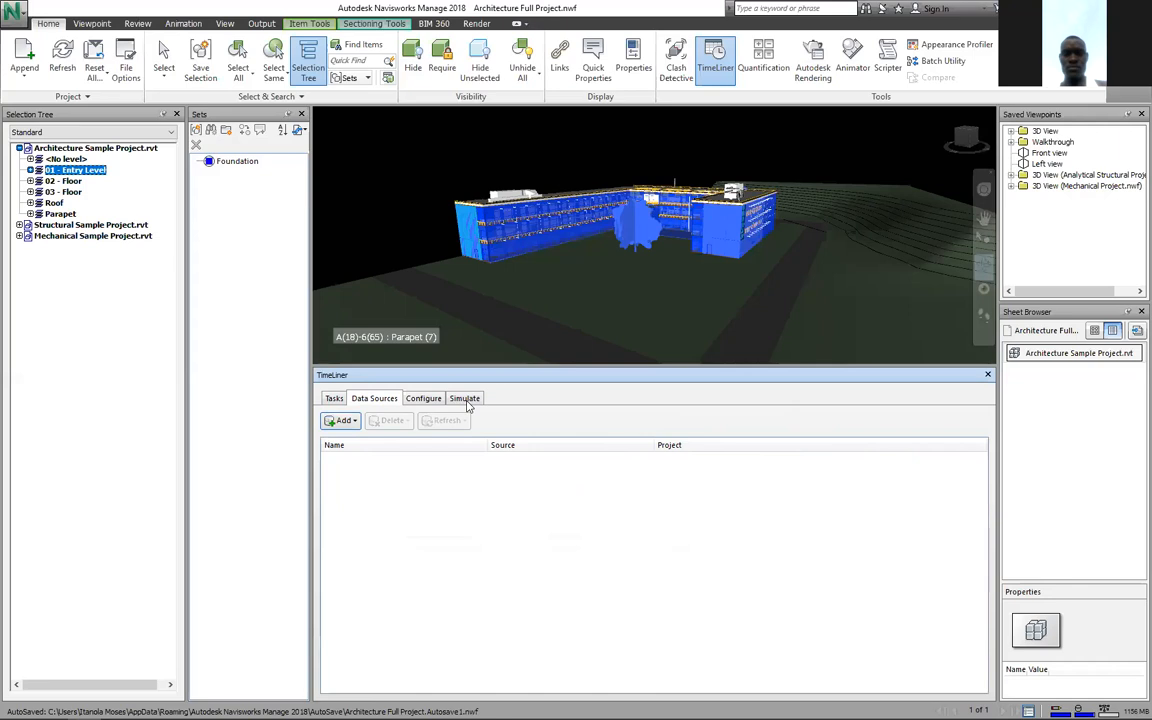
Step: Play the TimeLiner simulation from the Simulate view to its 10/10/2019 finish, showing the completed building
{"action": "left_click", "coordinate": [428, 399]}
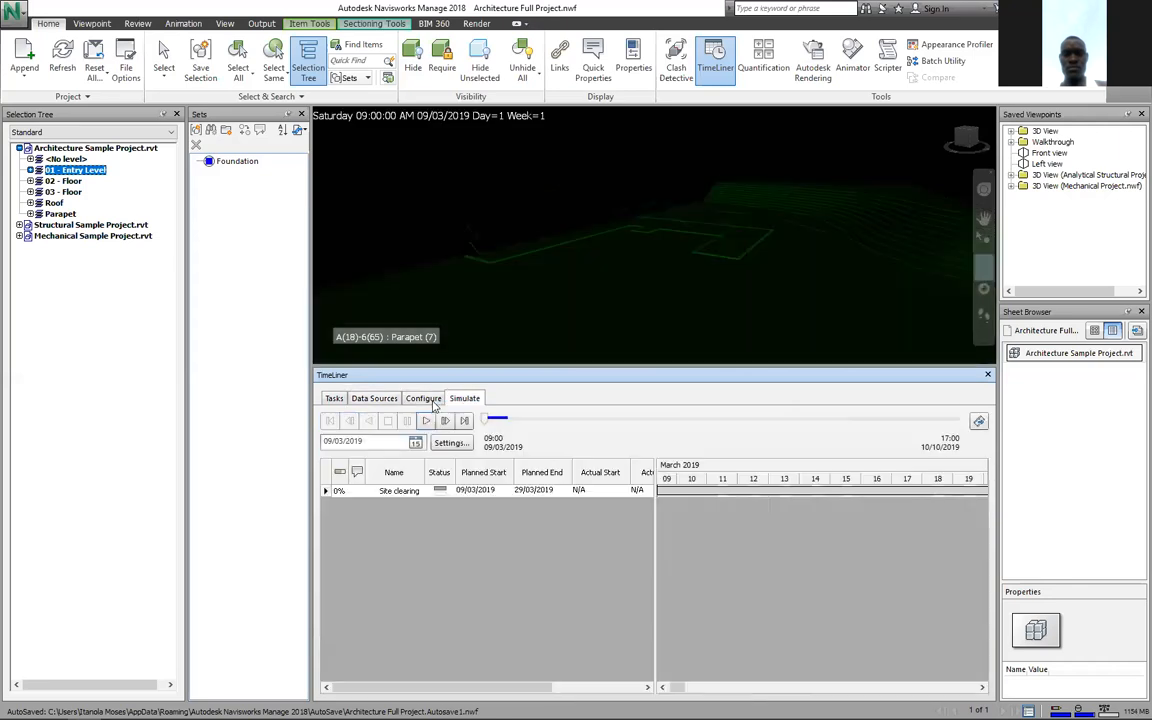
{"action": "left_click", "coordinate": [433, 401]}
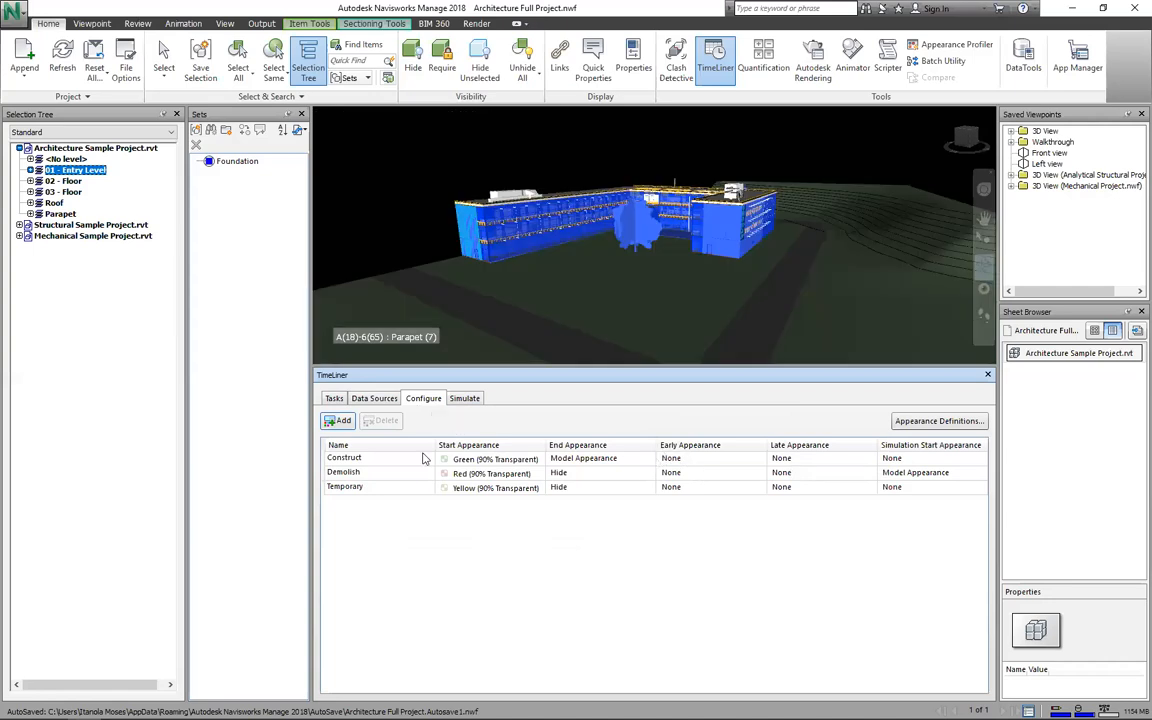
{"action": "left_click", "coordinate": [465, 398]}
{"action": "left_click", "coordinate": [418, 398]}
{"action": "left_click", "coordinate": [465, 399]}
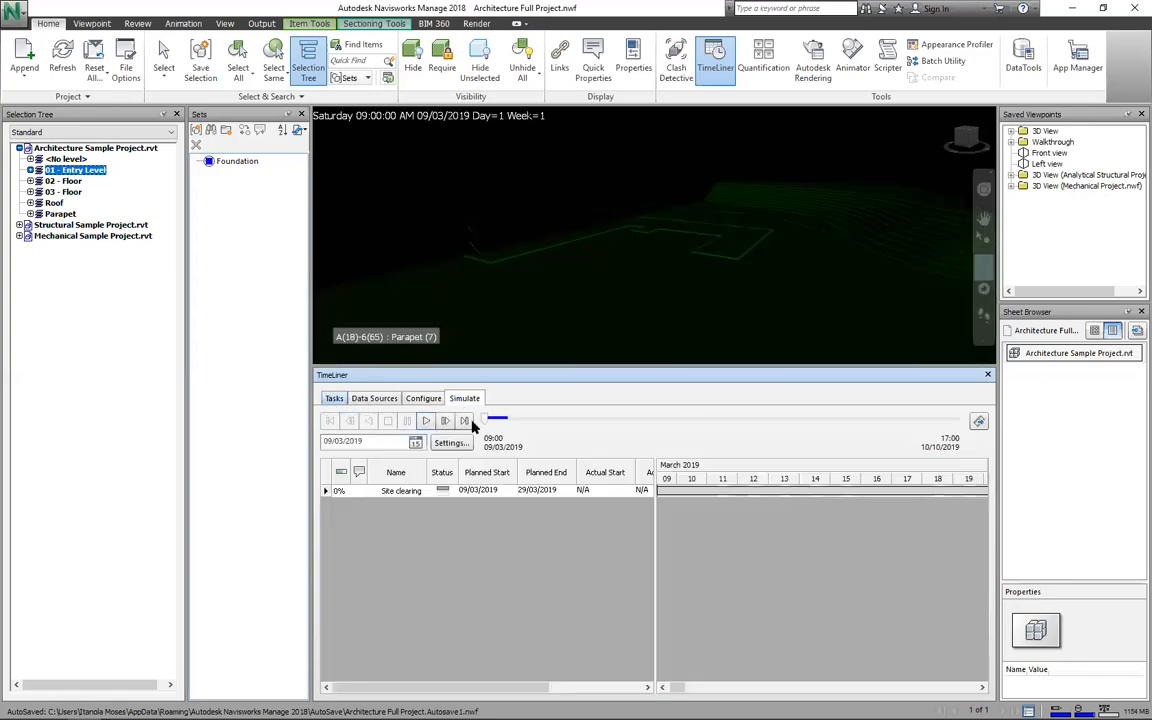
{"action": "left_click", "coordinate": [466, 399]}
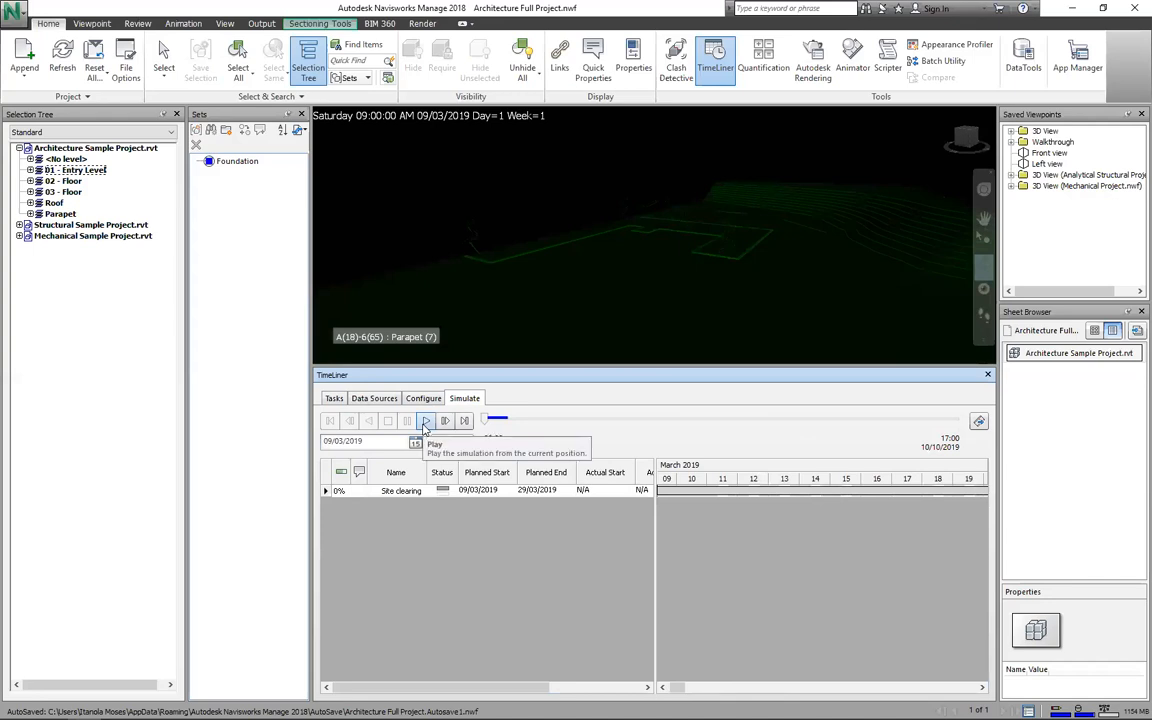
{"action": "left_click", "coordinate": [425, 421]}
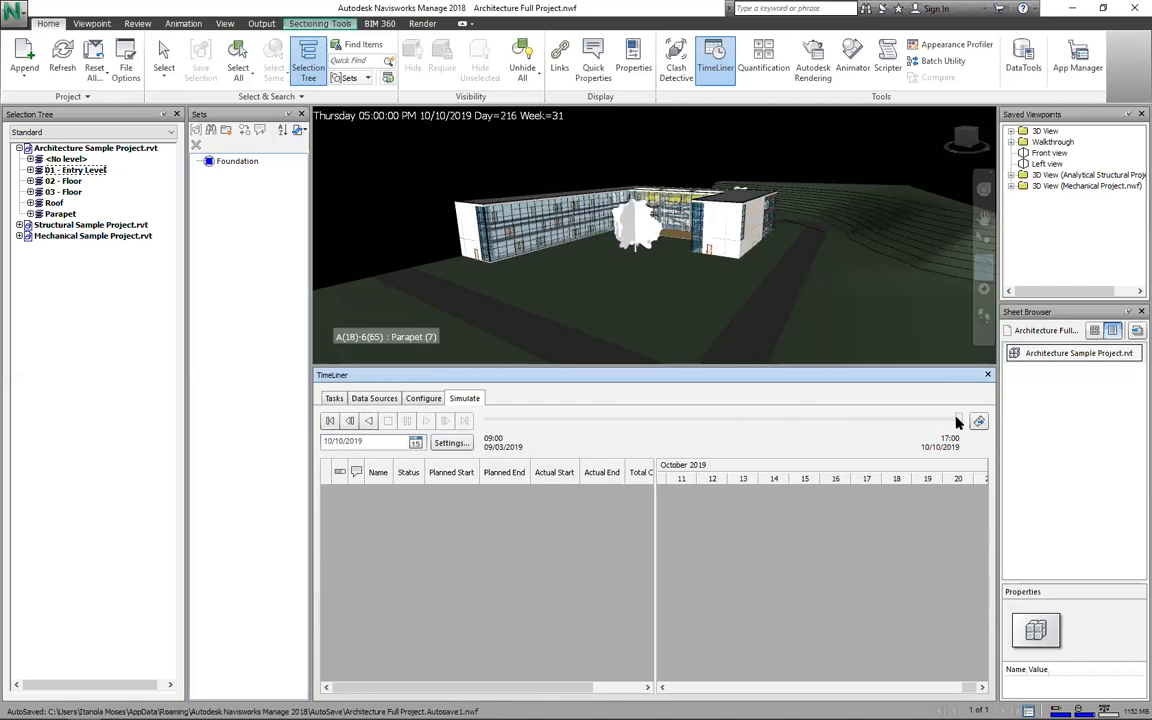
Step: Drag the time slider back to 09/03/2019, review the Simulation Settings, then replay the simulation
{"action": "left_click_drag", "start_coordinate": [862, 416], "coordinate": [453, 405]}
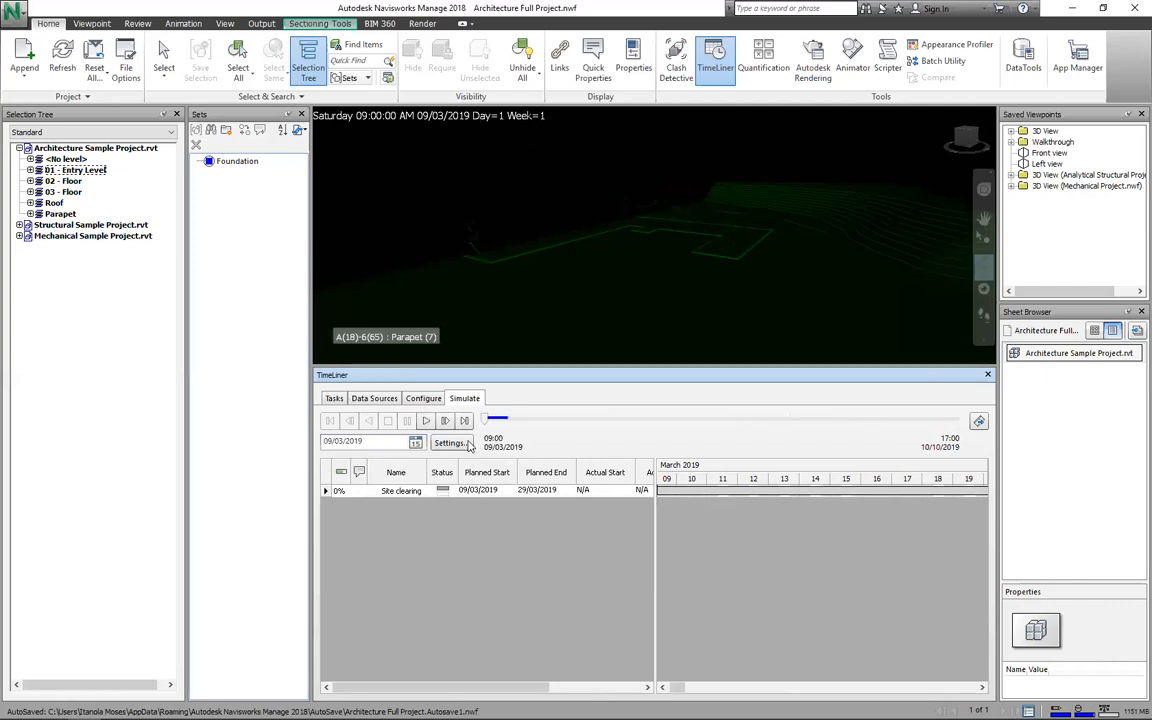
{"action": "left_click", "coordinate": [468, 444]}
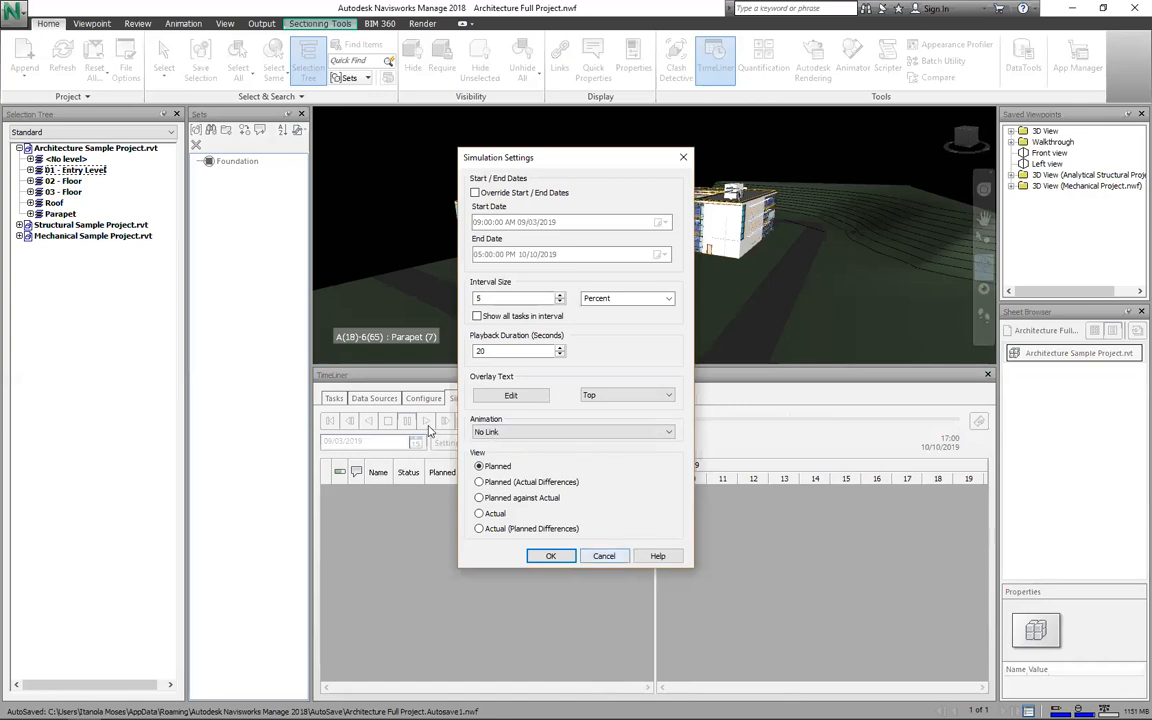
{"action": "key", "text": "Return"}
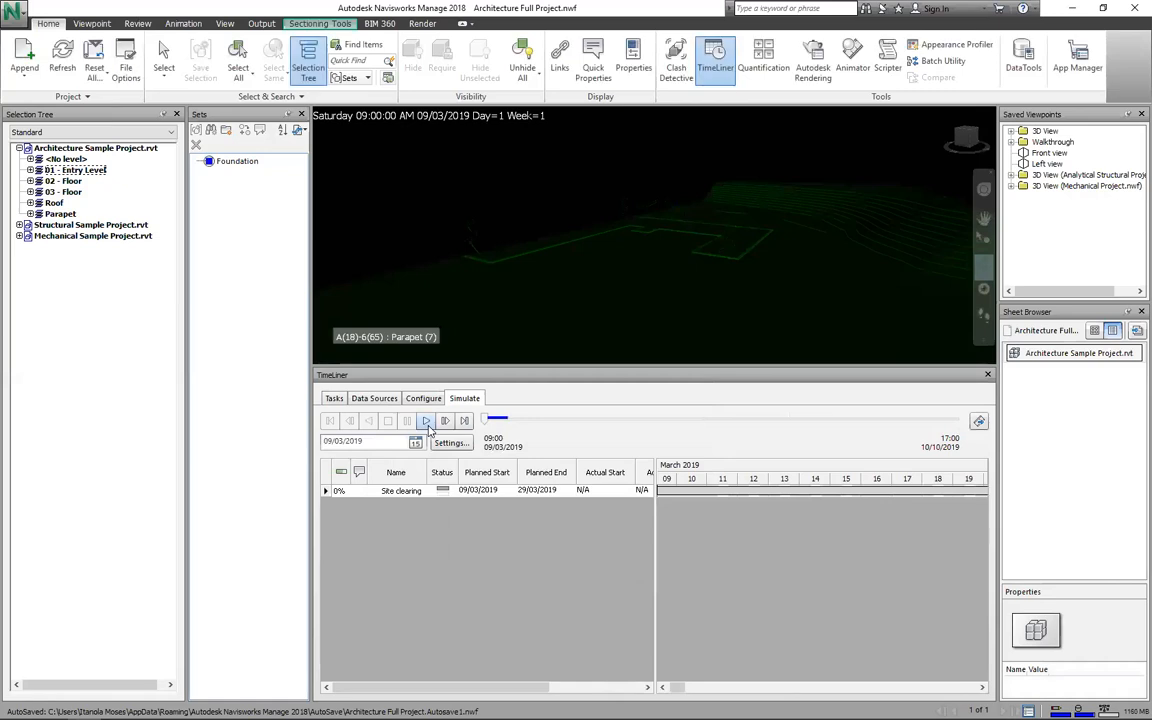
{"action": "left_click", "coordinate": [427, 423]}
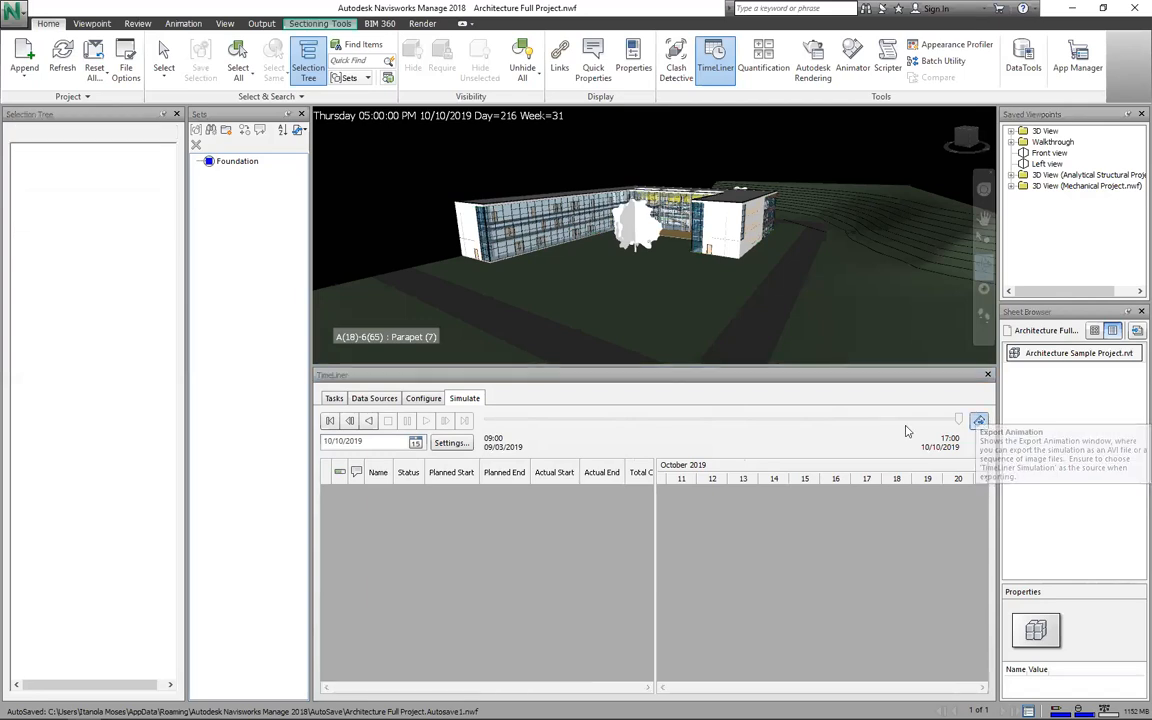
Step: Export the simulation as JPEG frames at 1400×800 and 6 FPS
{"action": "key", "text": "alt+Down"}
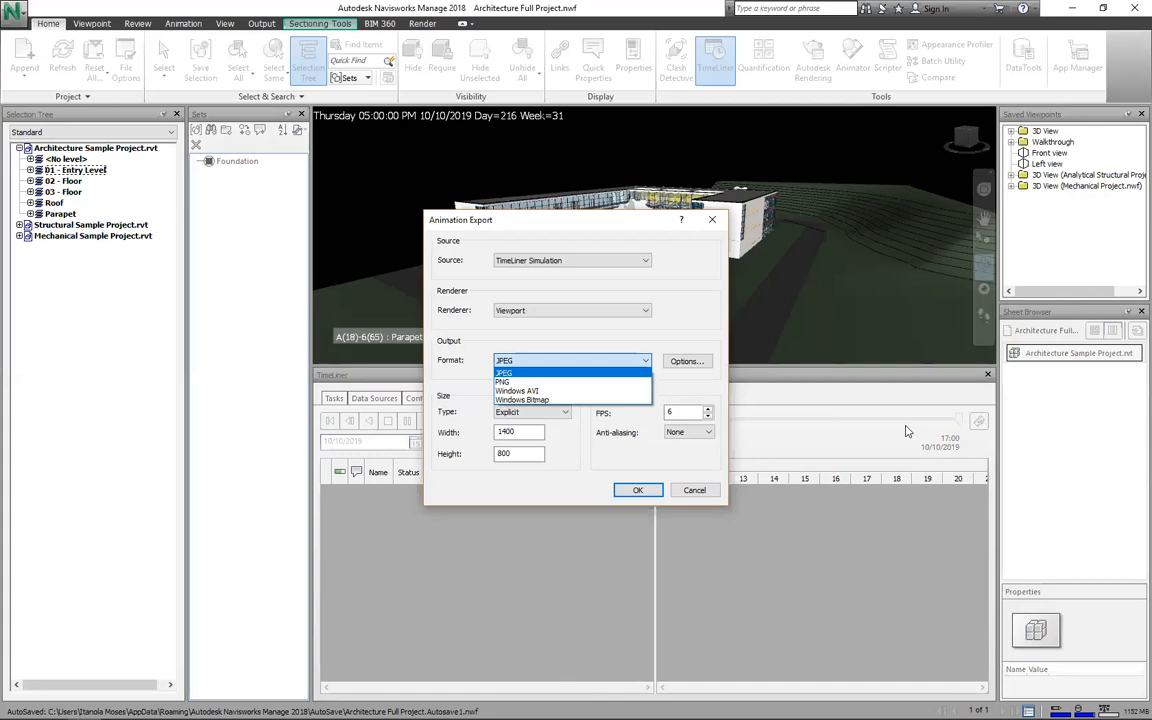
{"action": "left_click", "coordinate": [539, 393]}
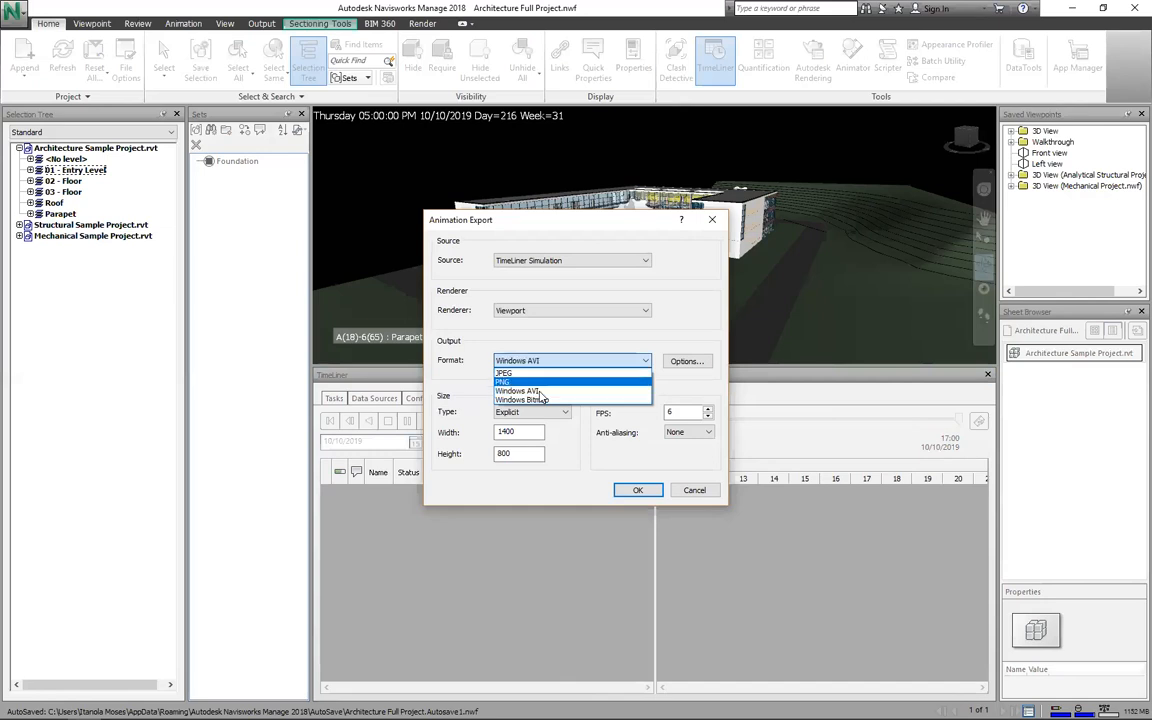
{"action": "left_click", "coordinate": [637, 491]}
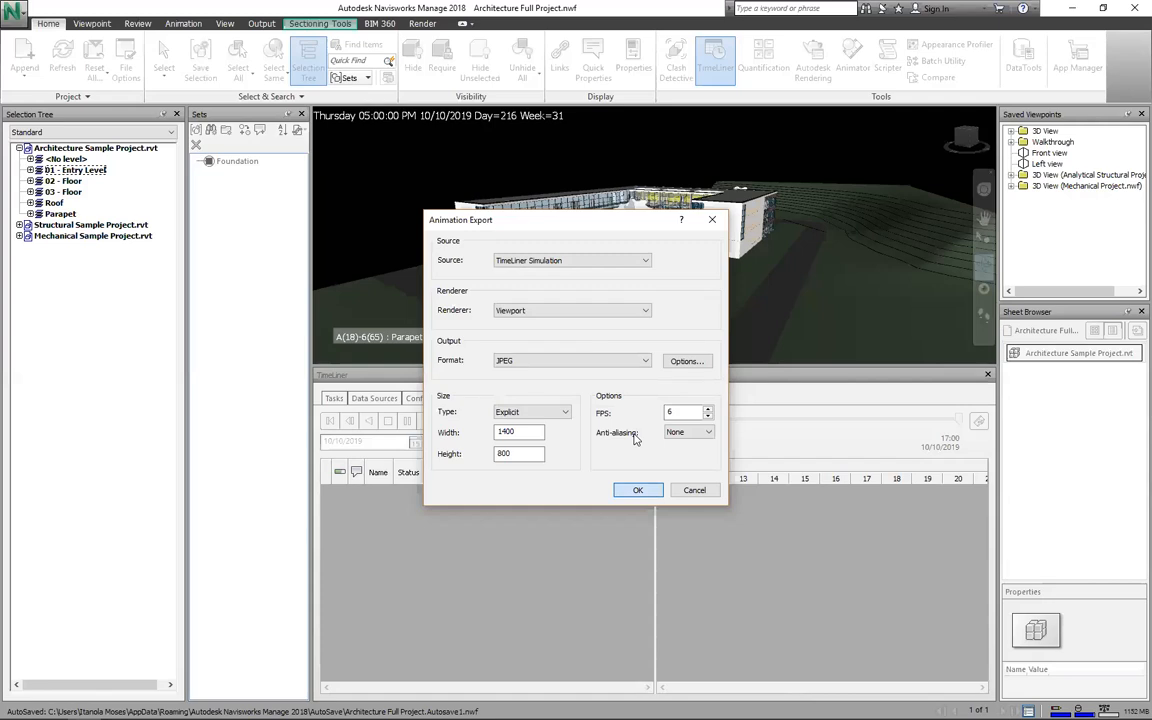
{"action": "key", "text": "Return"}
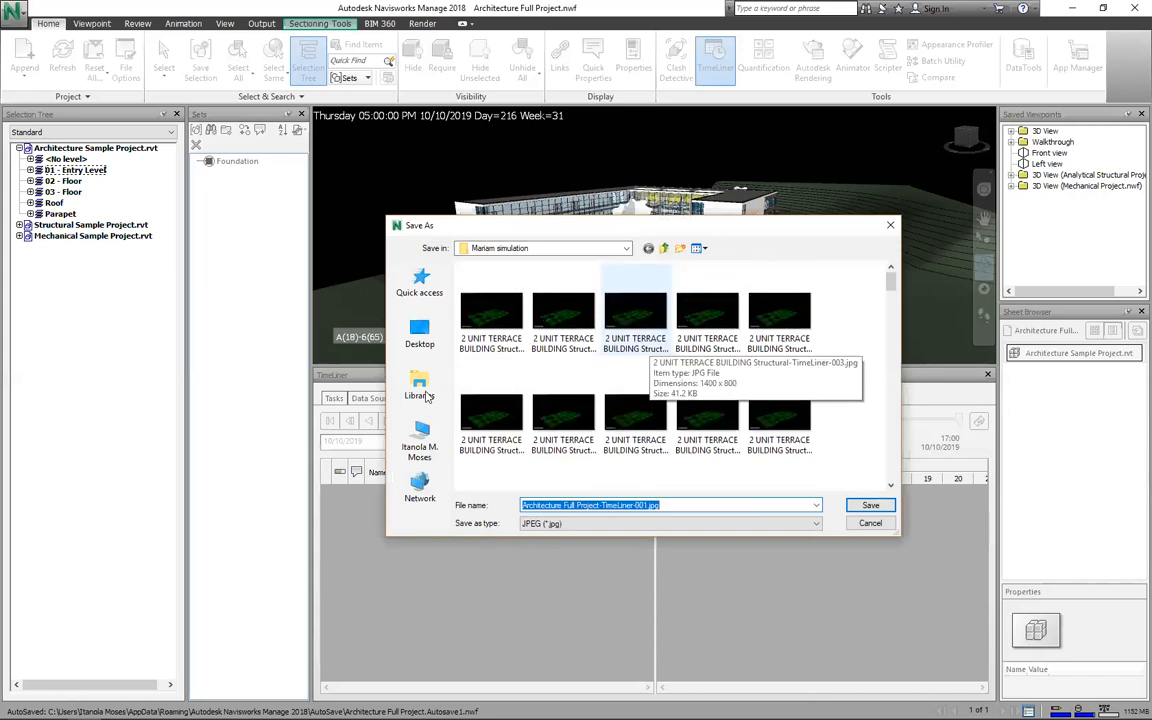
Step: Set the Save As location to the Training folder on the Desktop
{"action": "left_click", "coordinate": [421, 345]}
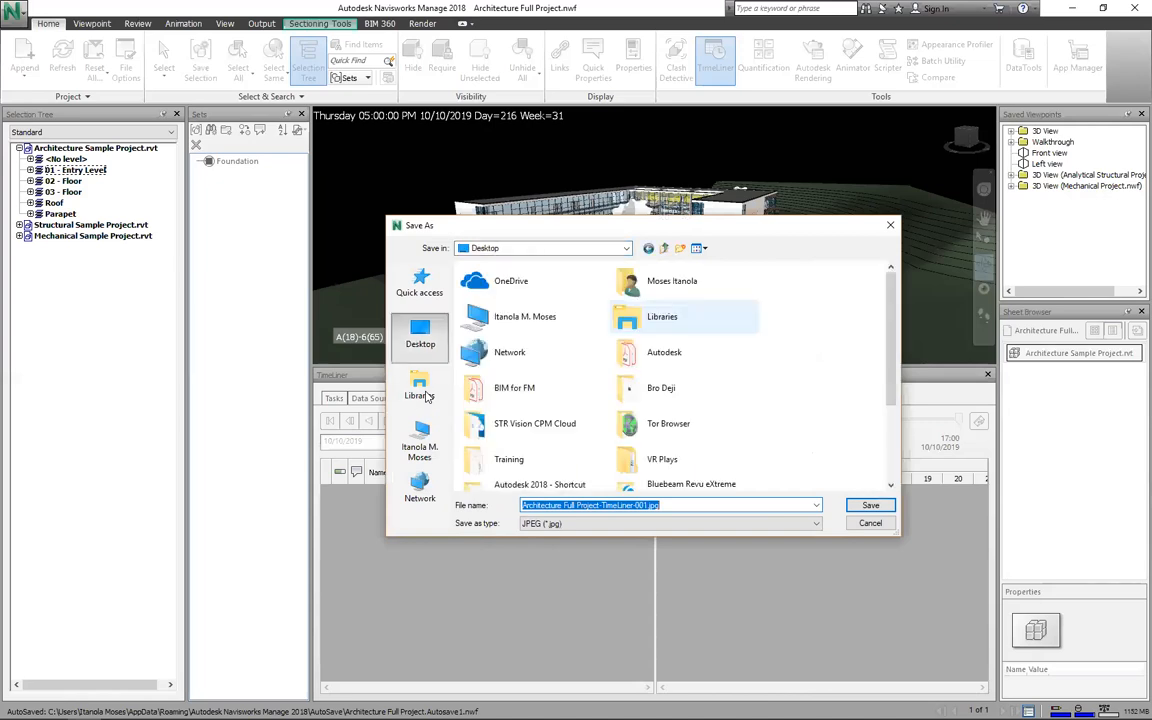
{"action": "scroll", "coordinate": [428, 396], "scroll_direction": "down", "scroll_amount": 2}
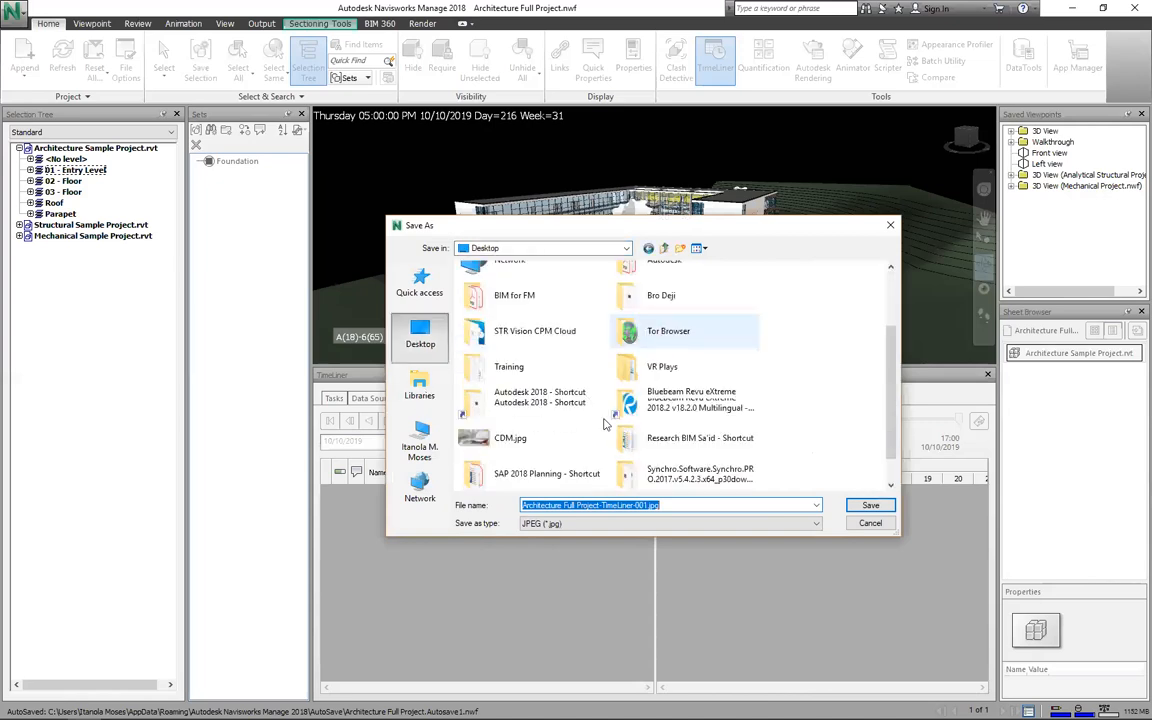
{"action": "left_click", "coordinate": [430, 440]}
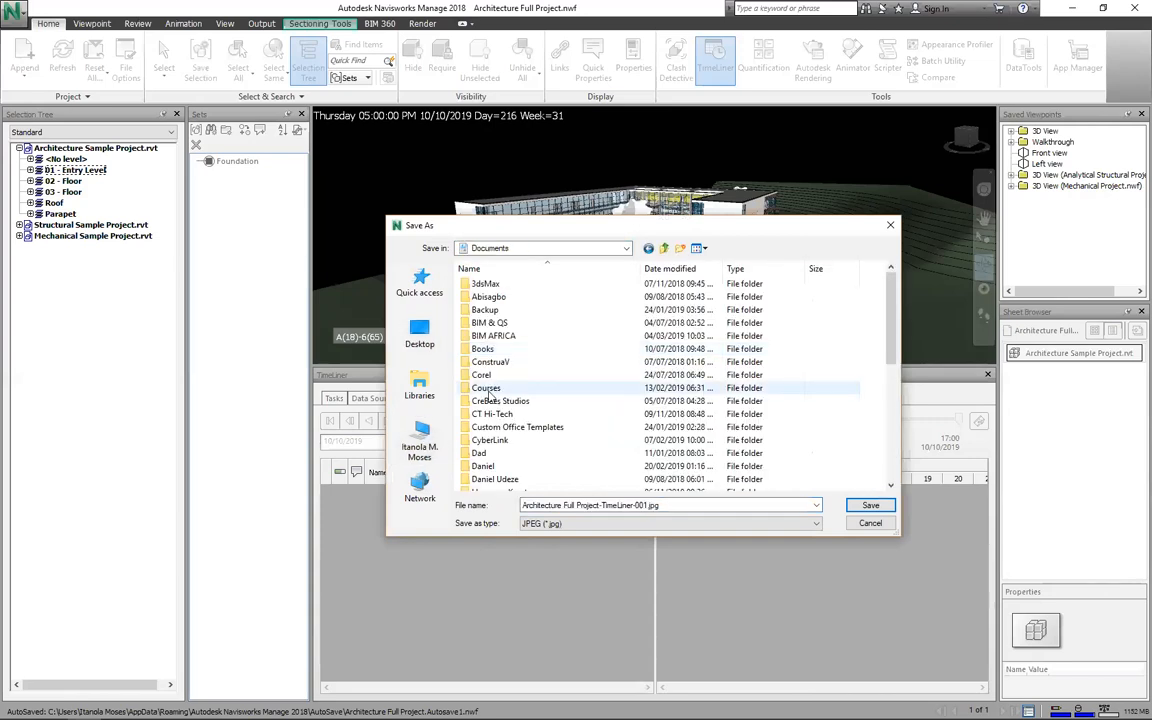
{"action": "left_click", "coordinate": [420, 335]}
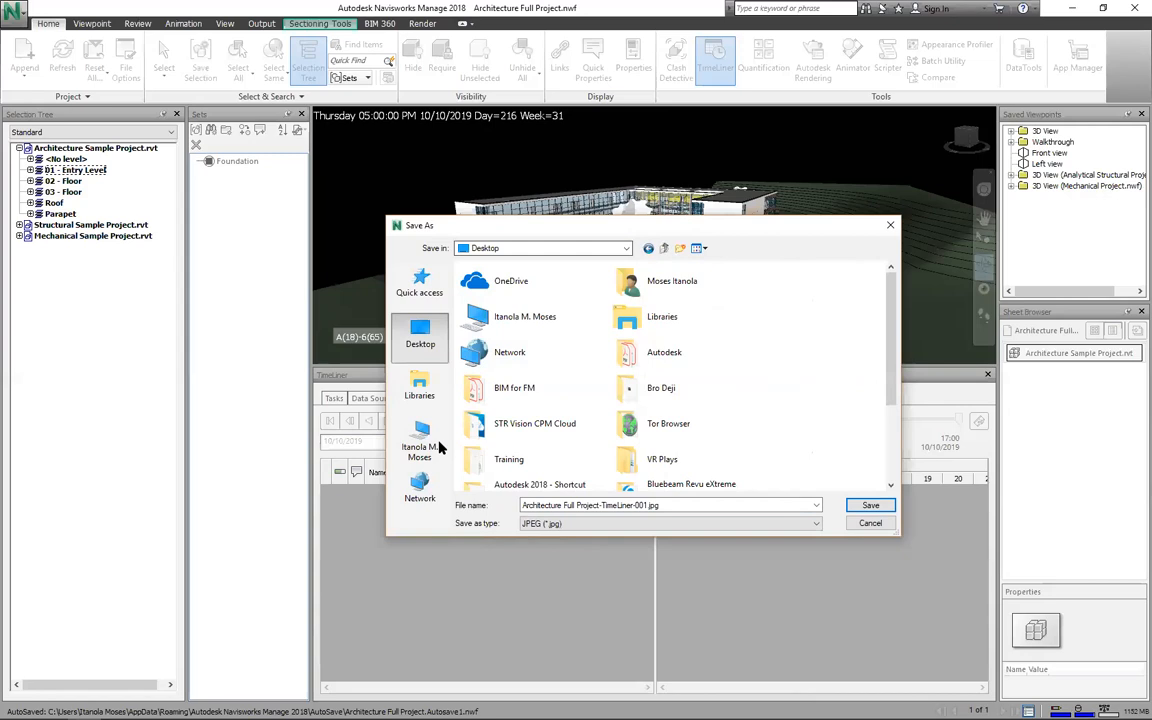
{"action": "double_click", "coordinate": [509, 459]}
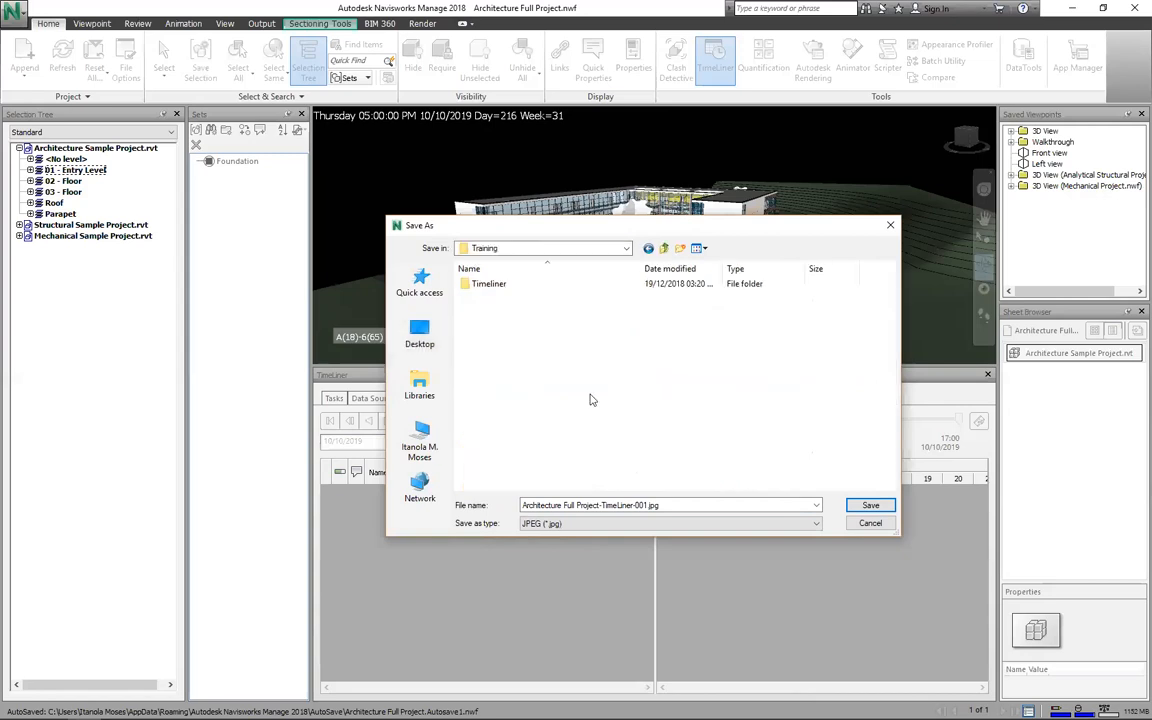
Step: Save the Architecture Full Project-TimeLiner JPEG frames into the Training folder
{"action": "left_click", "coordinate": [869, 504]}
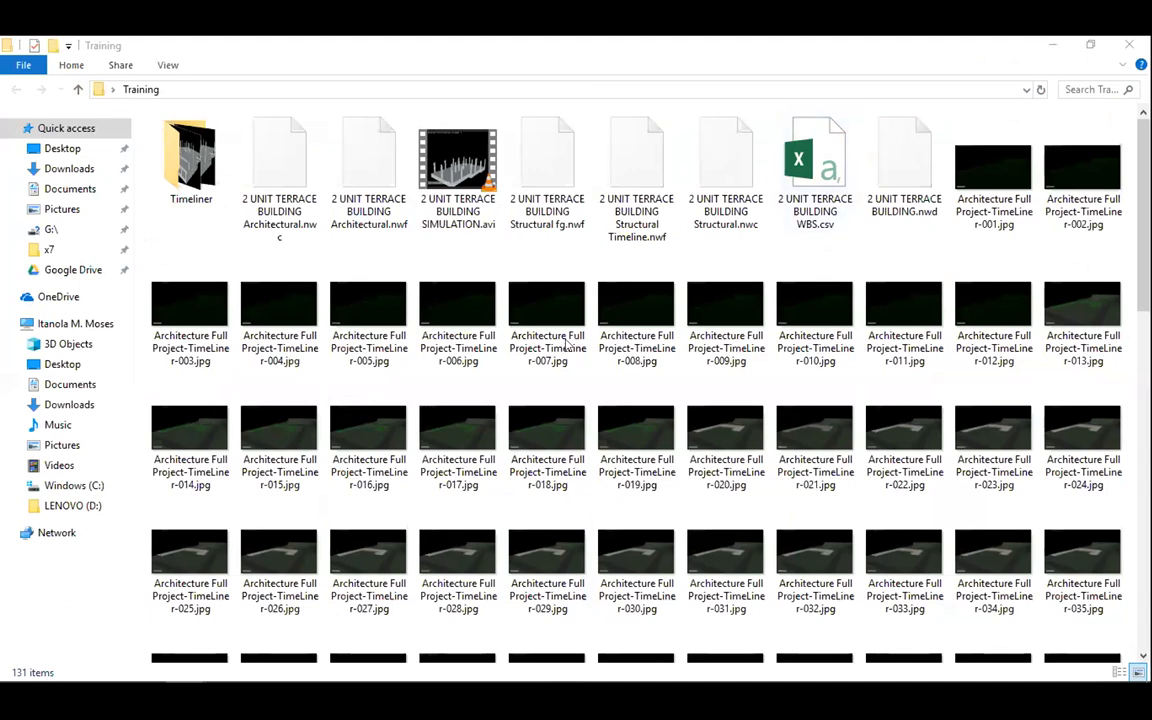
Step: Scroll the Training folder to confirm the exported JPEG frames run through 121
{"action": "scroll", "coordinate": [570, 343], "scroll_direction": "down", "scroll_amount": 10}
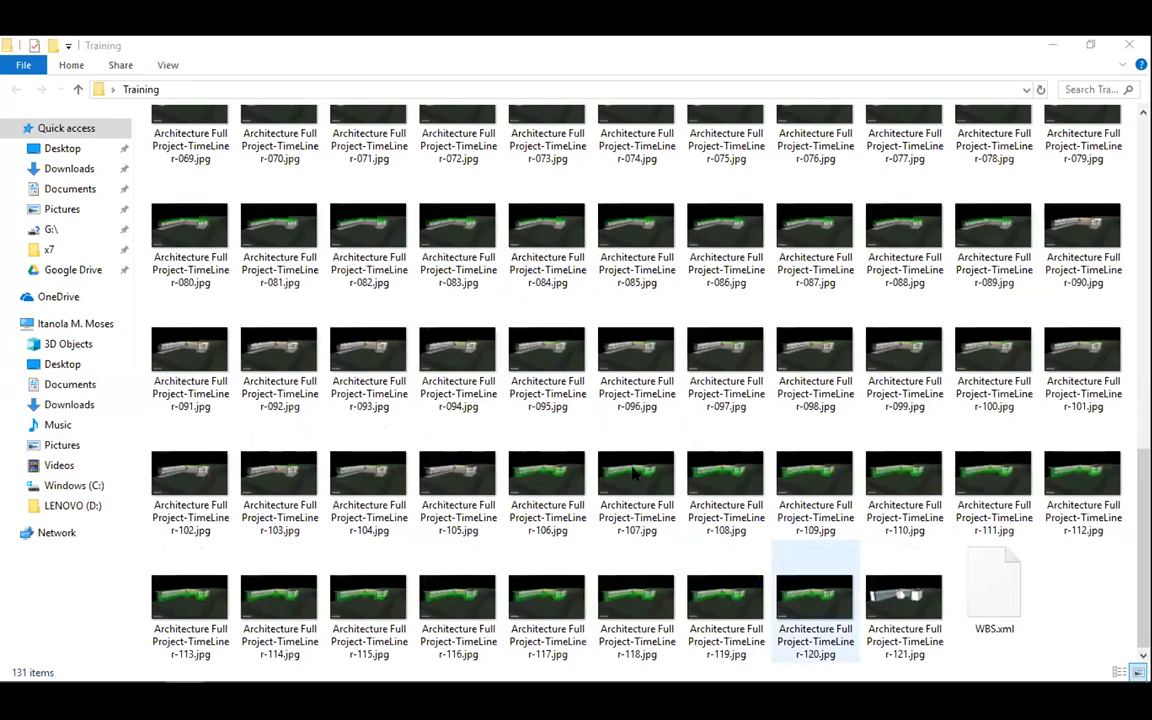
{"action": "scroll", "coordinate": [632, 474], "scroll_direction": "up", "scroll_amount": 10}
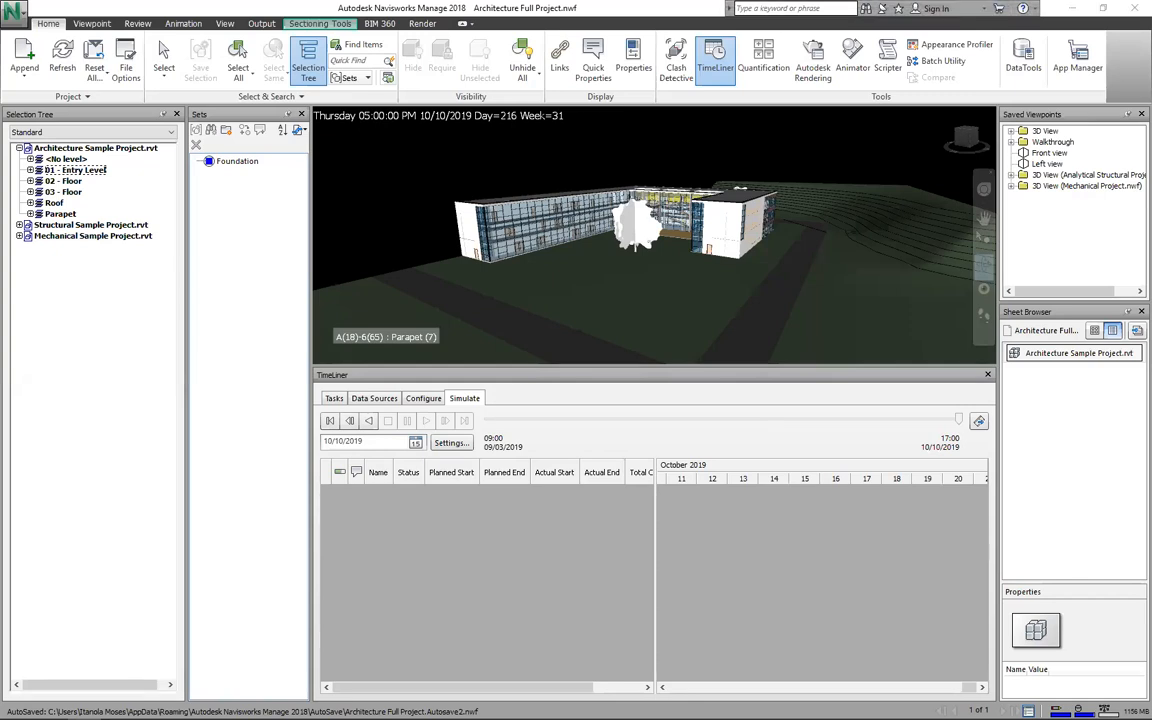
Step: Narrow the Selection Tree panel so the 3D building view gets more room
{"action": "left_click", "coordinate": [889, 427]}
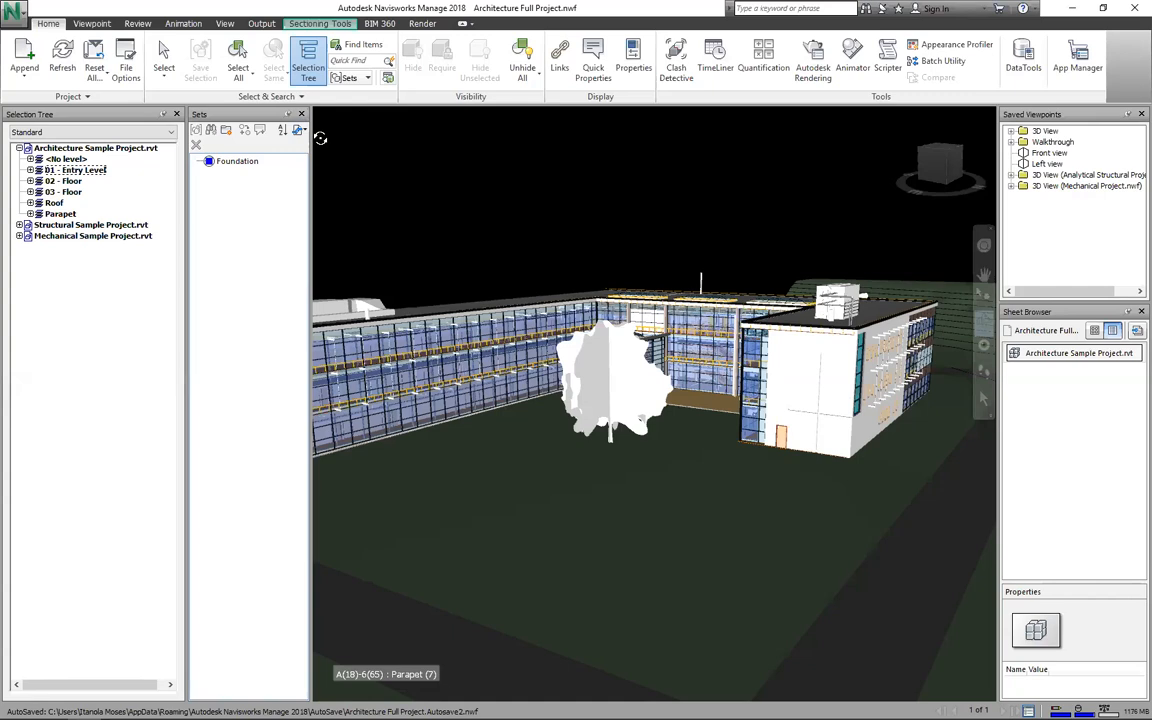
{"action": "left_click_drag", "start_coordinate": [312, 138], "coordinate": [237, 138]}
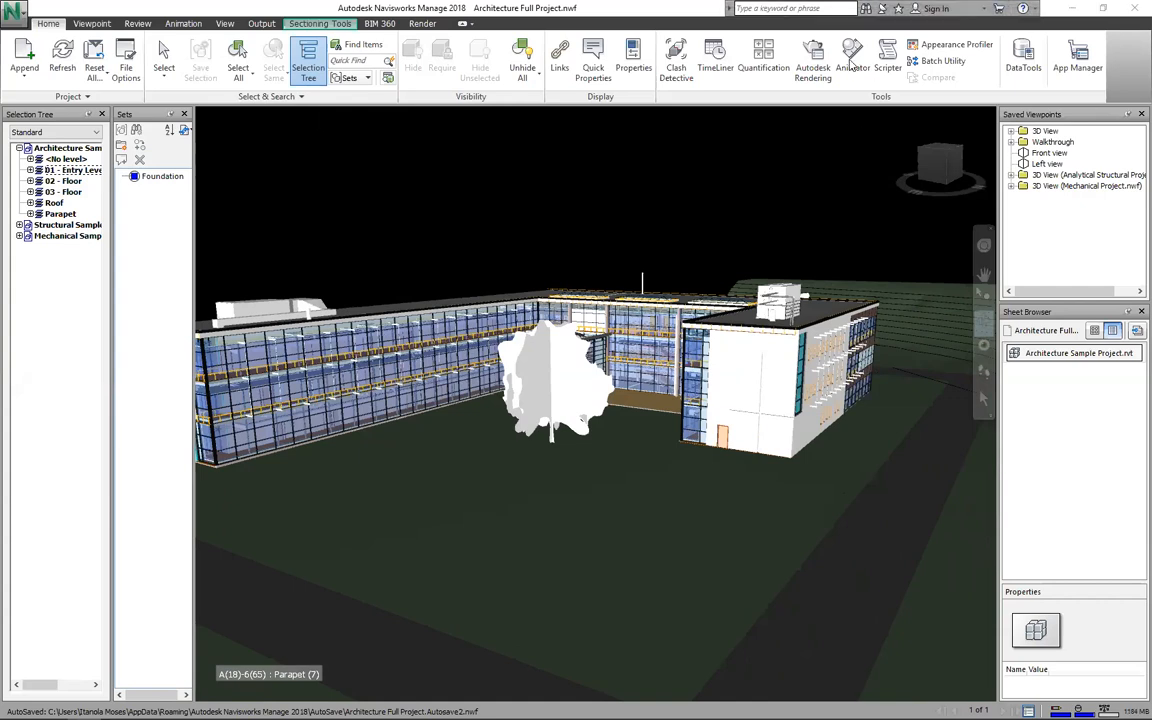
Step: Launch the Quantification Setup Wizard from Quantification's Project Setup
{"action": "left_click", "coordinate": [763, 60]}
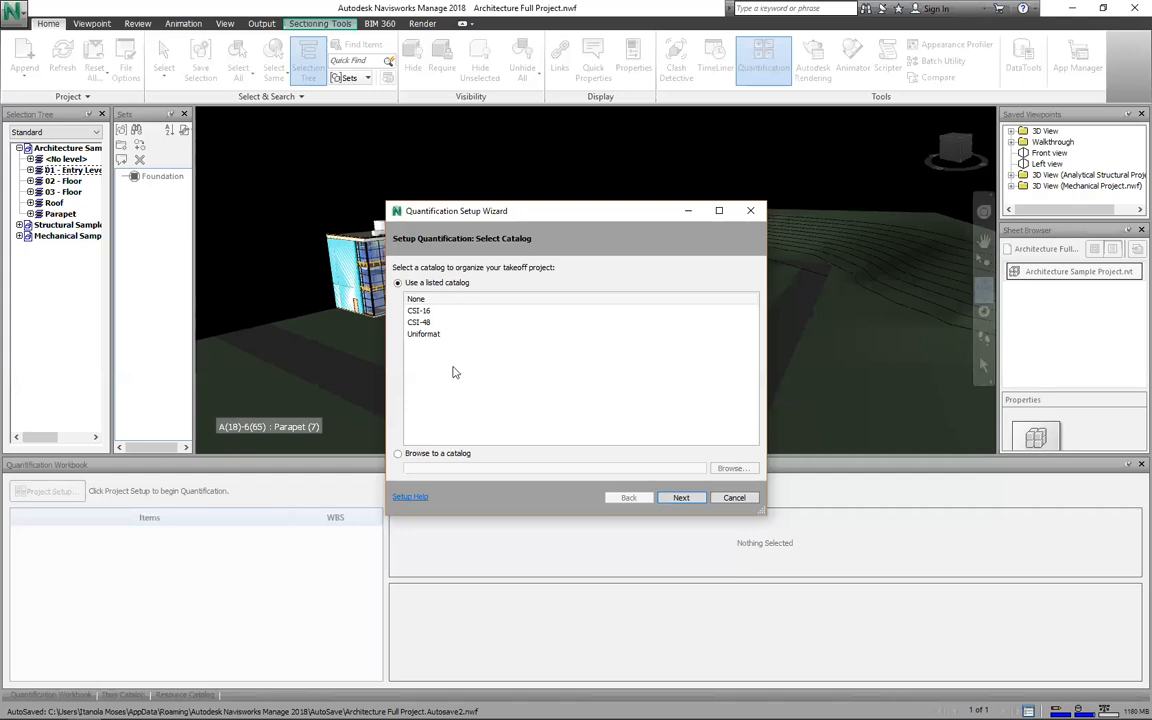
Step: Switch the catalog choice to Browse to a catalog, then cancel the BESSMM4 XML file picker
{"action": "left_click", "coordinate": [419, 323]}
{"action": "left_click", "coordinate": [741, 472]}
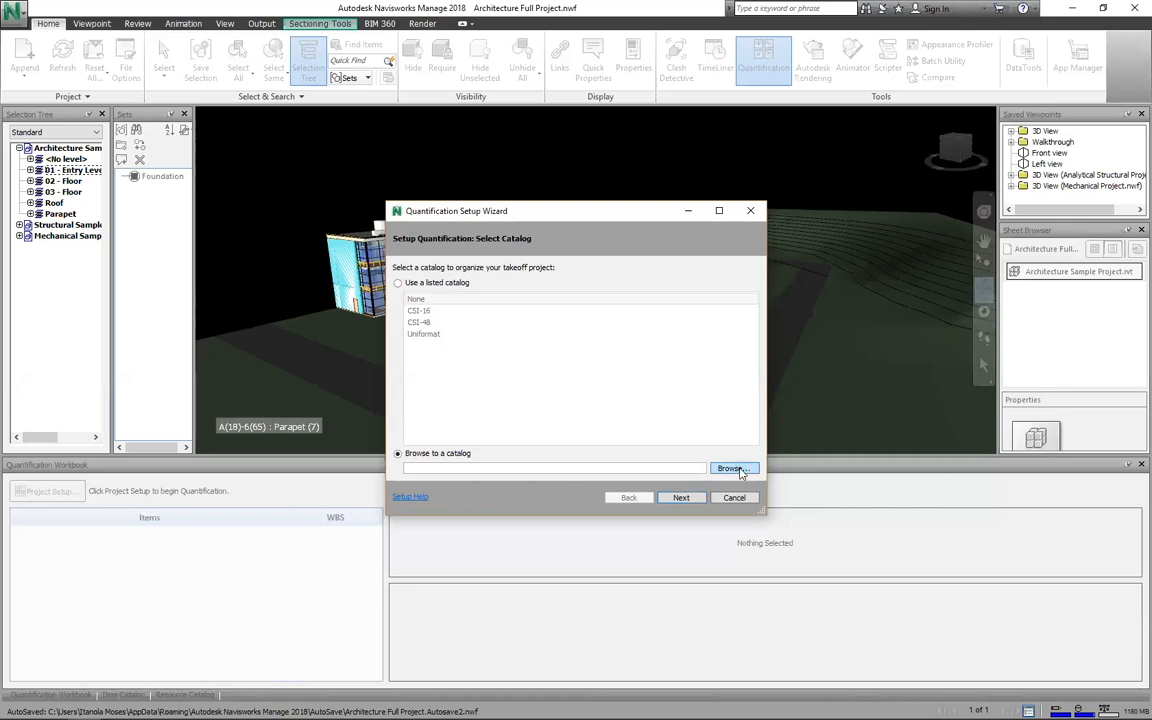
{"action": "left_click", "coordinate": [733, 469]}
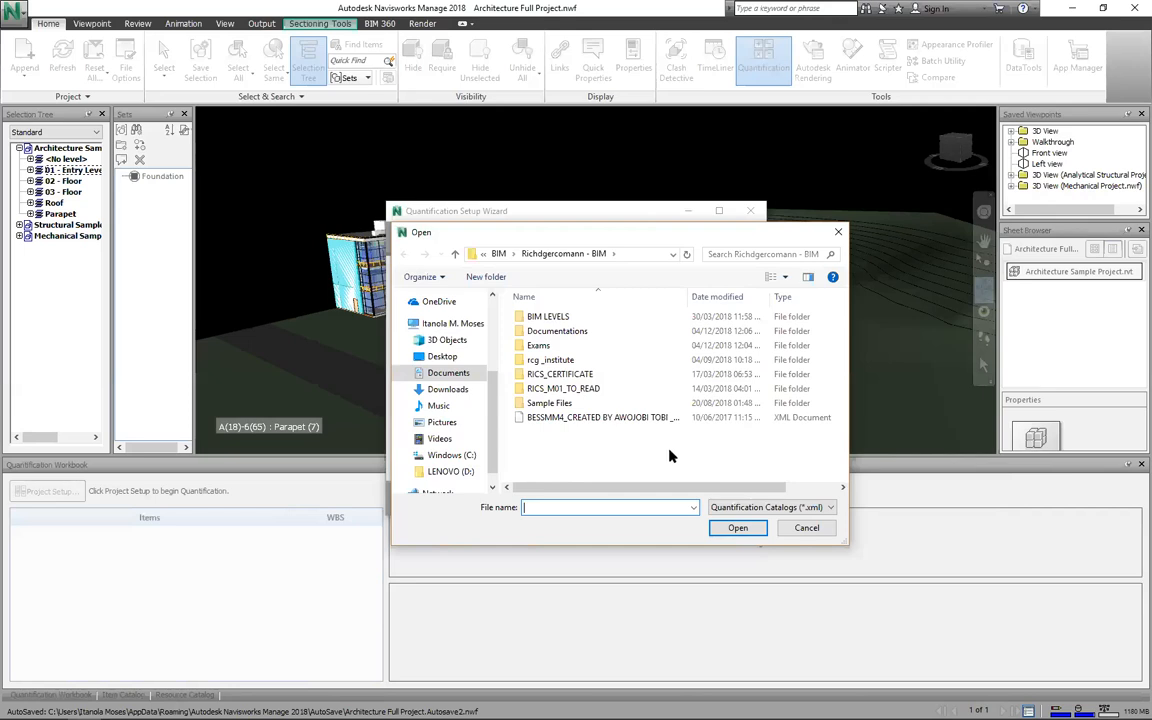
{"action": "left_click", "coordinate": [588, 418]}
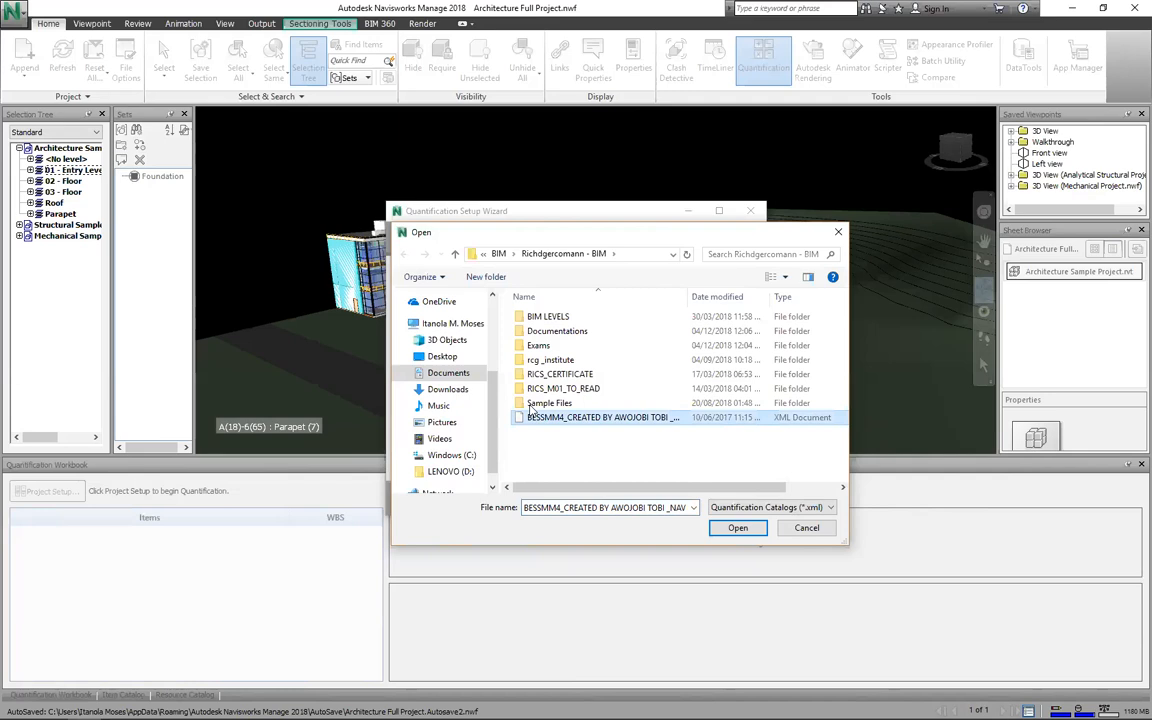
{"action": "left_click", "coordinate": [807, 528]}
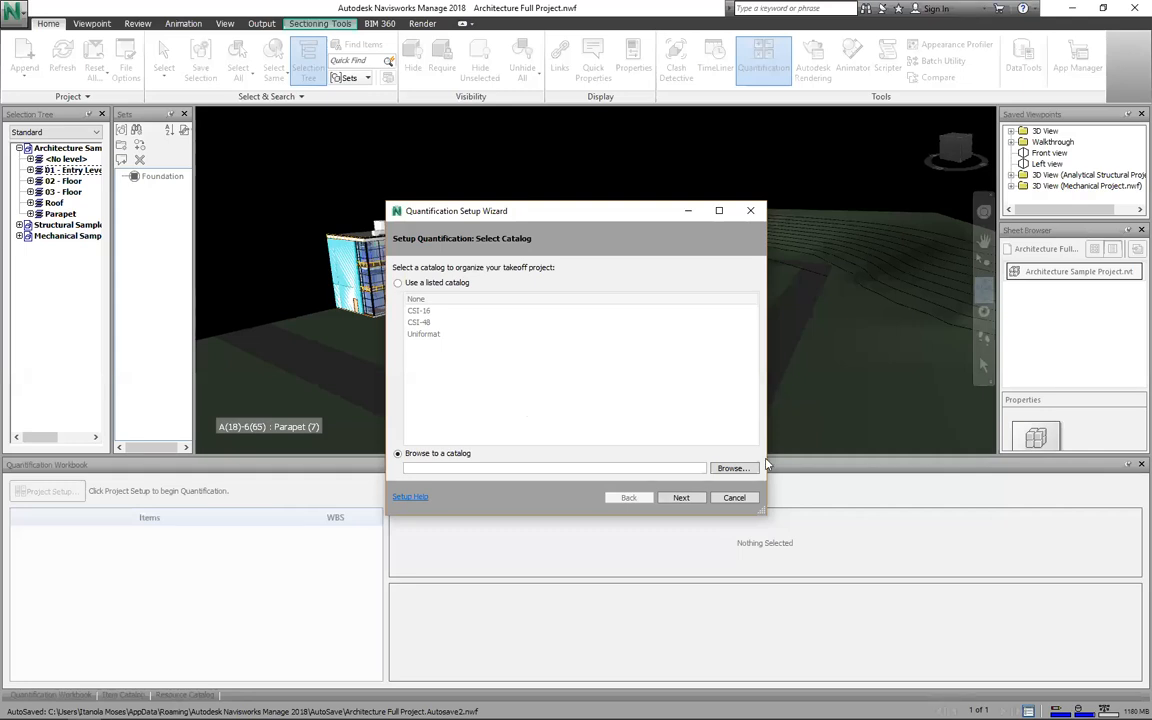
Step: Load the BESSMM4 catalog XML and advance to the Ready to Create Database step
{"action": "left_click", "coordinate": [404, 284]}
{"action": "left_click", "coordinate": [428, 323]}
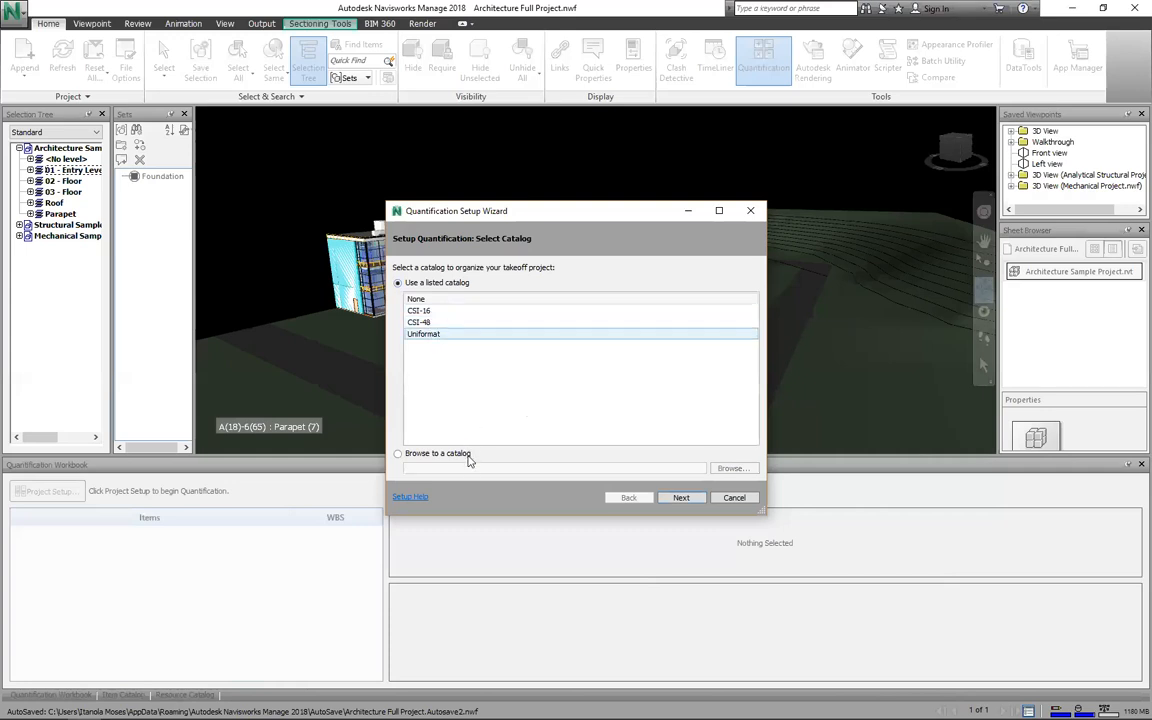
{"action": "left_click", "coordinate": [402, 455]}
{"action": "left_click", "coordinate": [717, 472]}
{"action": "left_click", "coordinate": [560, 418]}
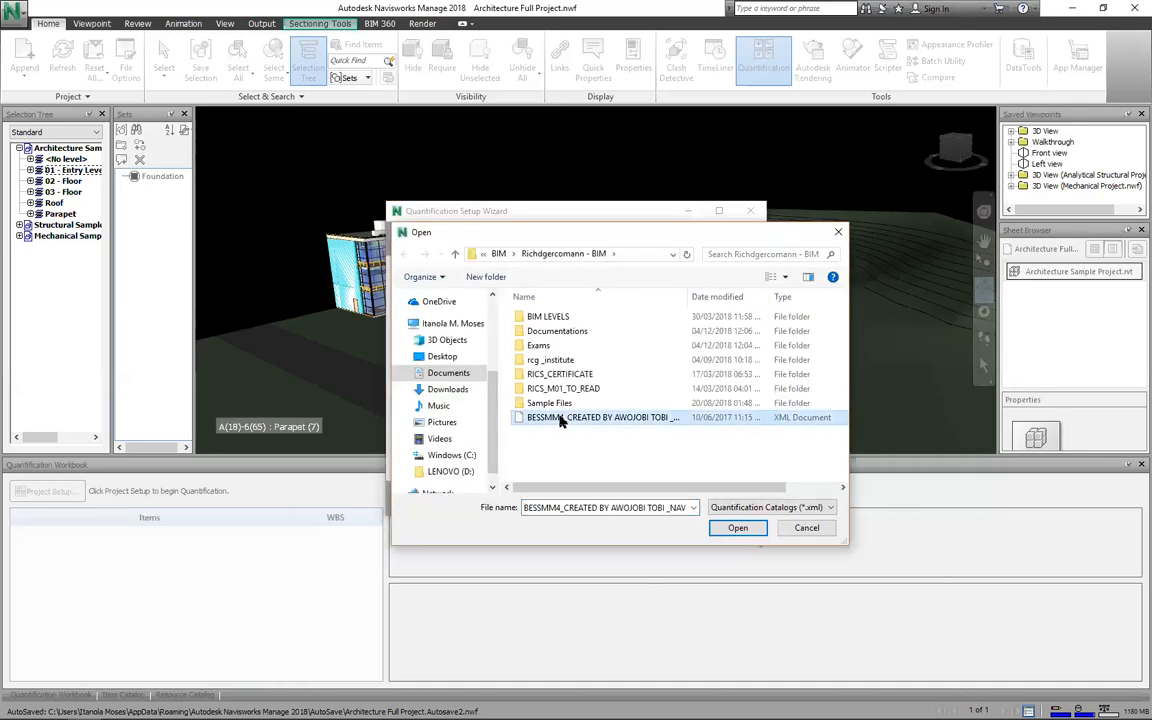
{"action": "left_click", "coordinate": [738, 528]}
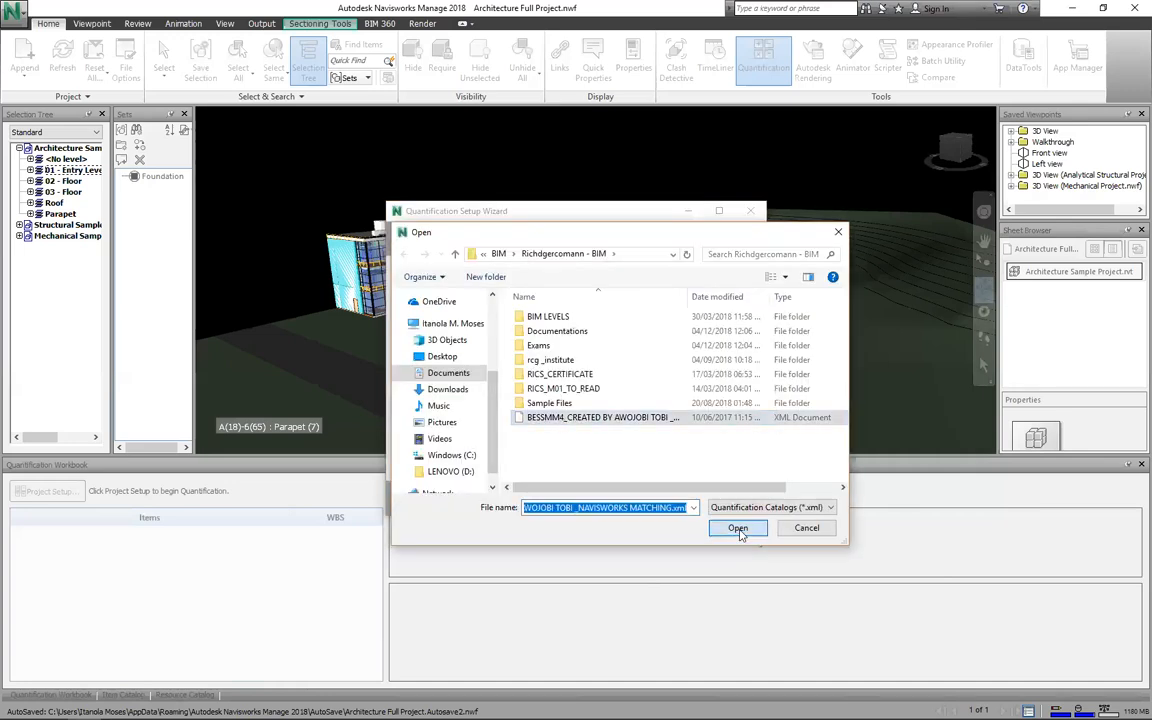
{"action": "left_click", "coordinate": [676, 429]}
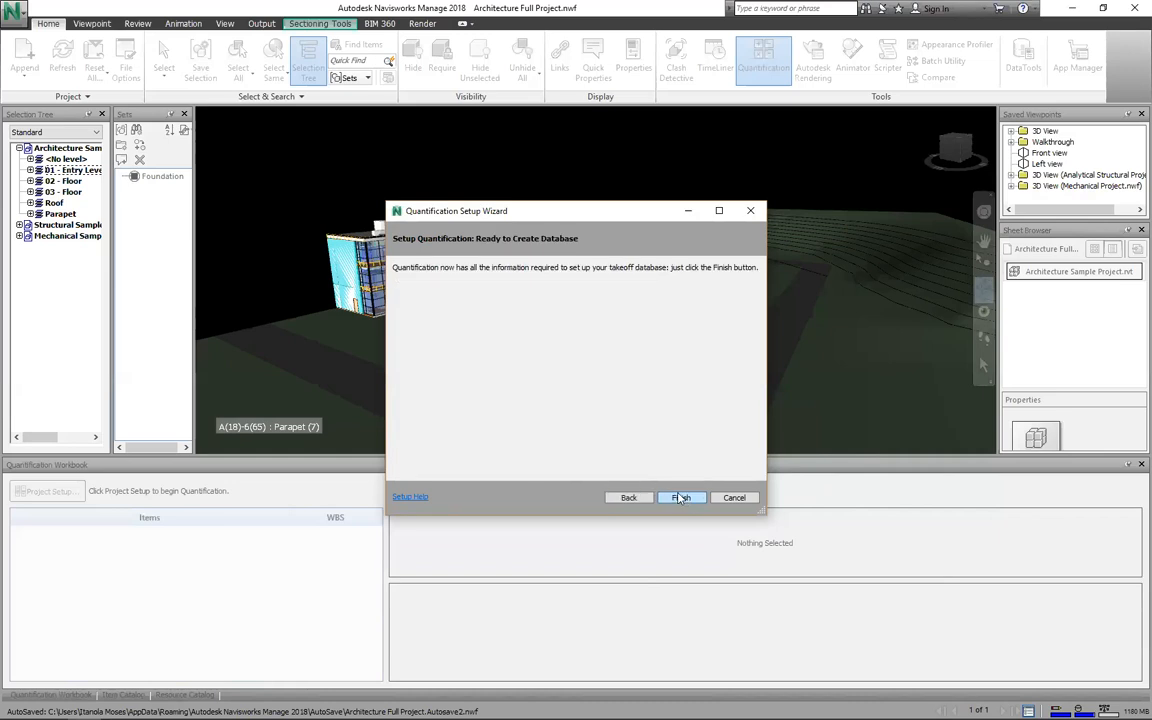
Step: Finish the Quantification Setup Wizard to create the takeoff database with catalog groups WBS 1–11
{"action": "left_click", "coordinate": [680, 497]}
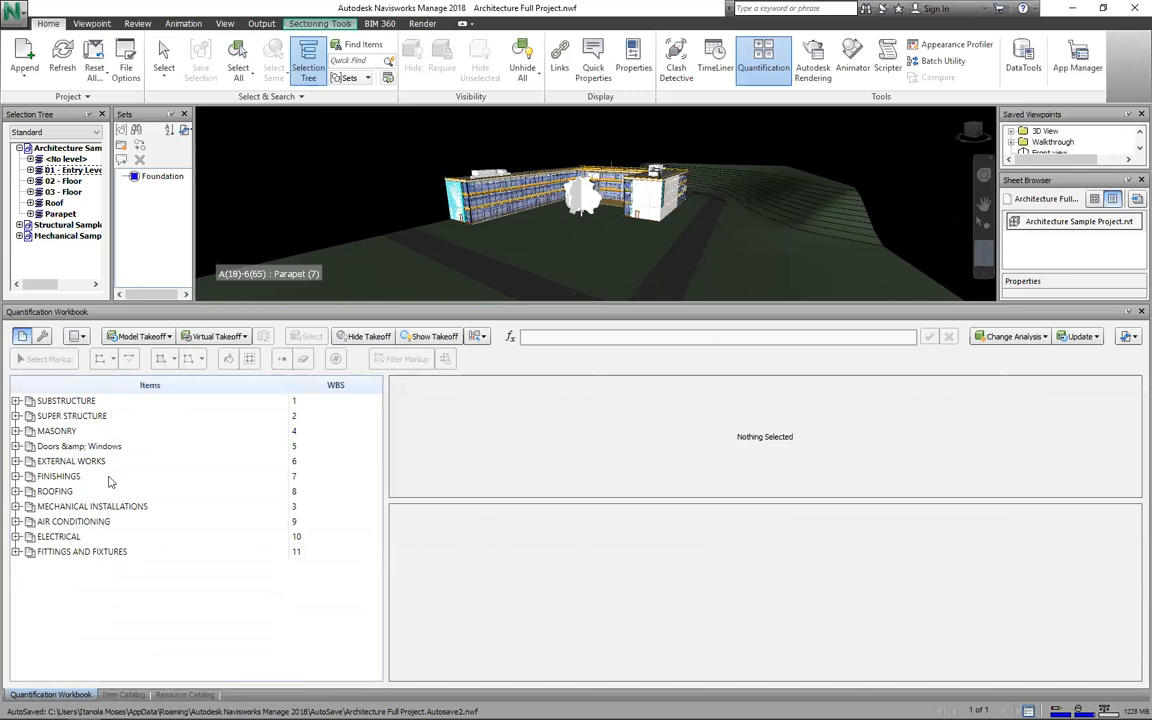
Step: Review the SUBSTRUCTURE, MECHANICAL INSTALLATIONS, AIR CONDITIONING and ELECTRICAL catalog groups in the workbook
{"action": "left_click", "coordinate": [106, 406]}
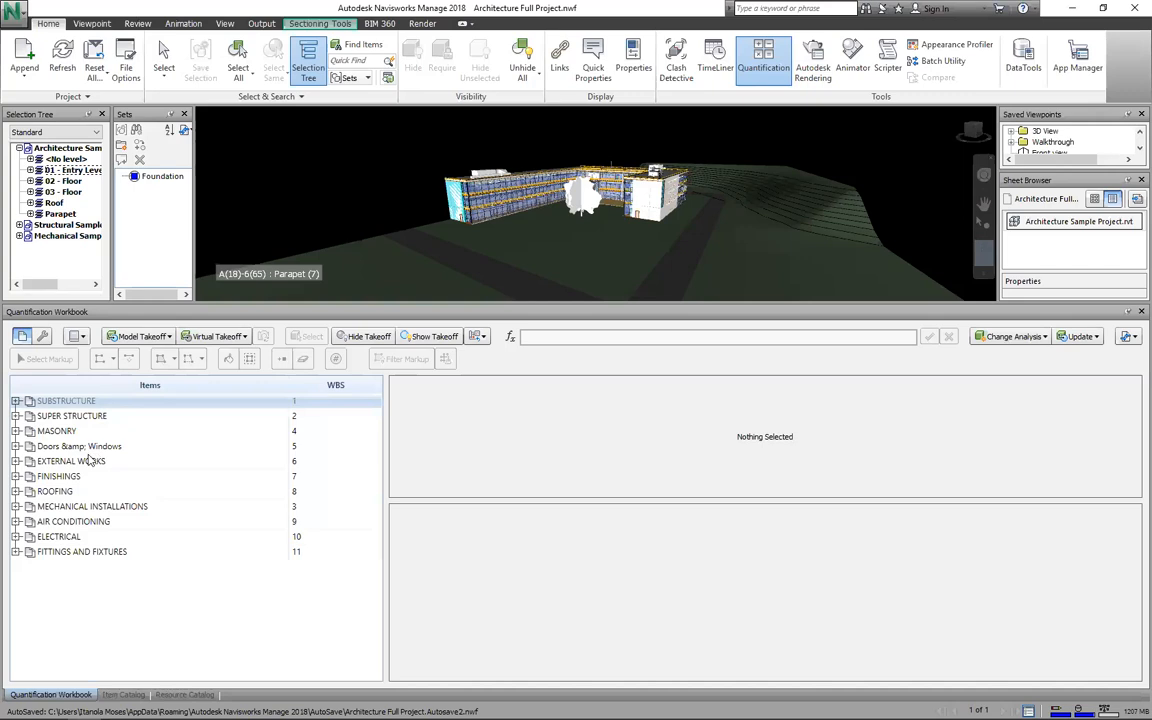
{"action": "left_click", "coordinate": [95, 507]}
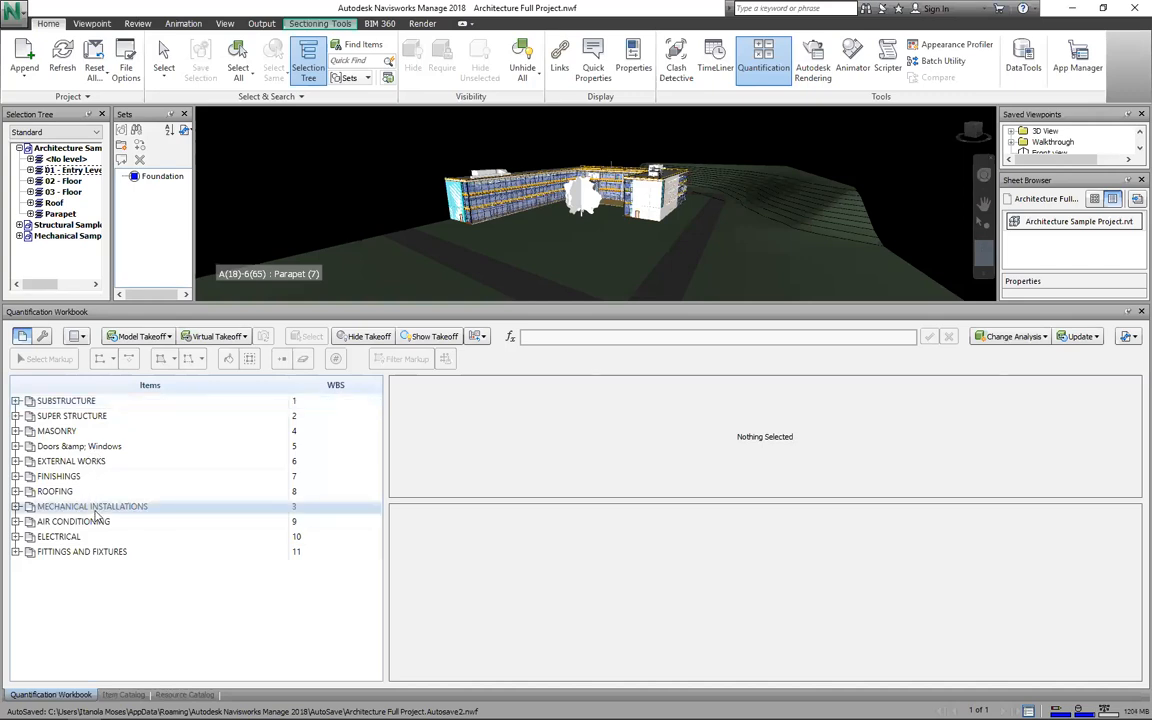
{"action": "left_click", "coordinate": [95, 521]}
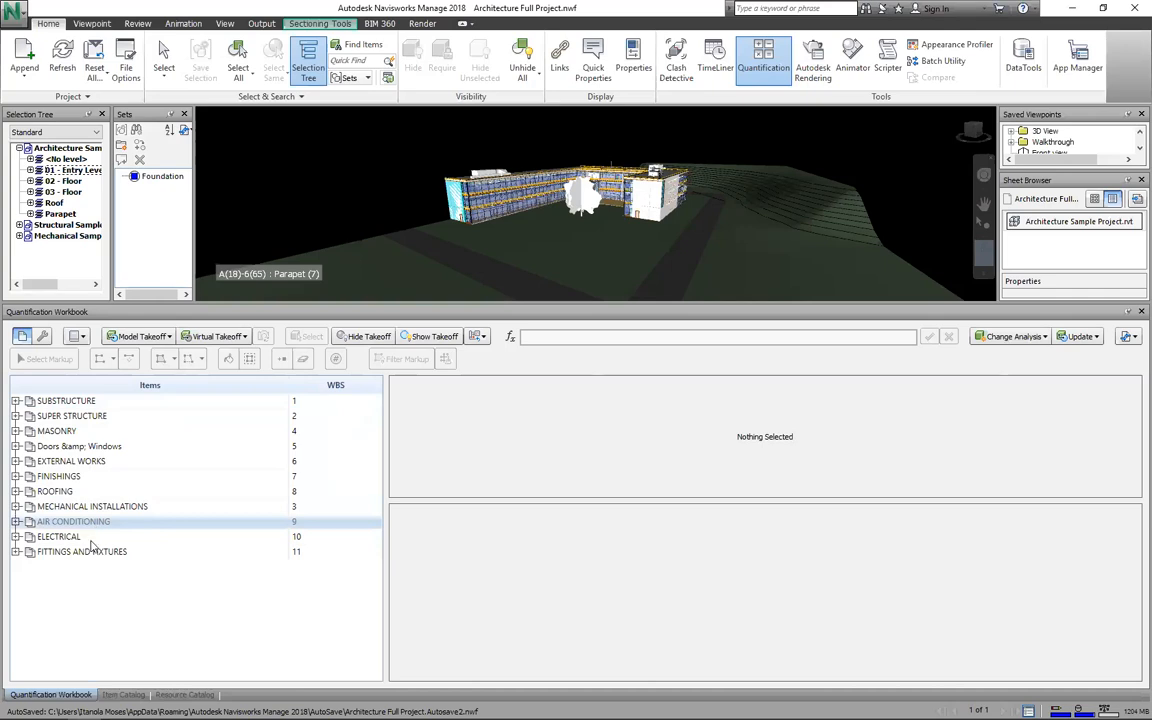
{"action": "left_click", "coordinate": [90, 541]}
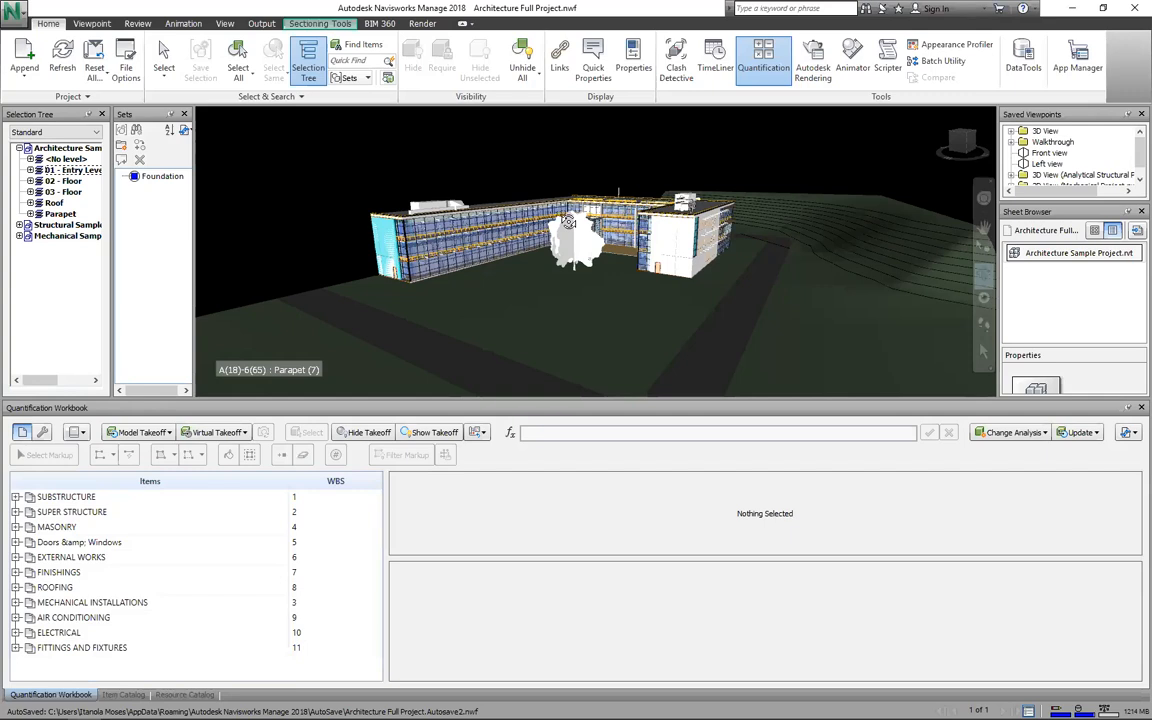
Step: Expand Doors & Windows to reveal Doors(0) at 5.1 and Windows(0) at 5.2
{"action": "left_click", "coordinate": [71, 562]}
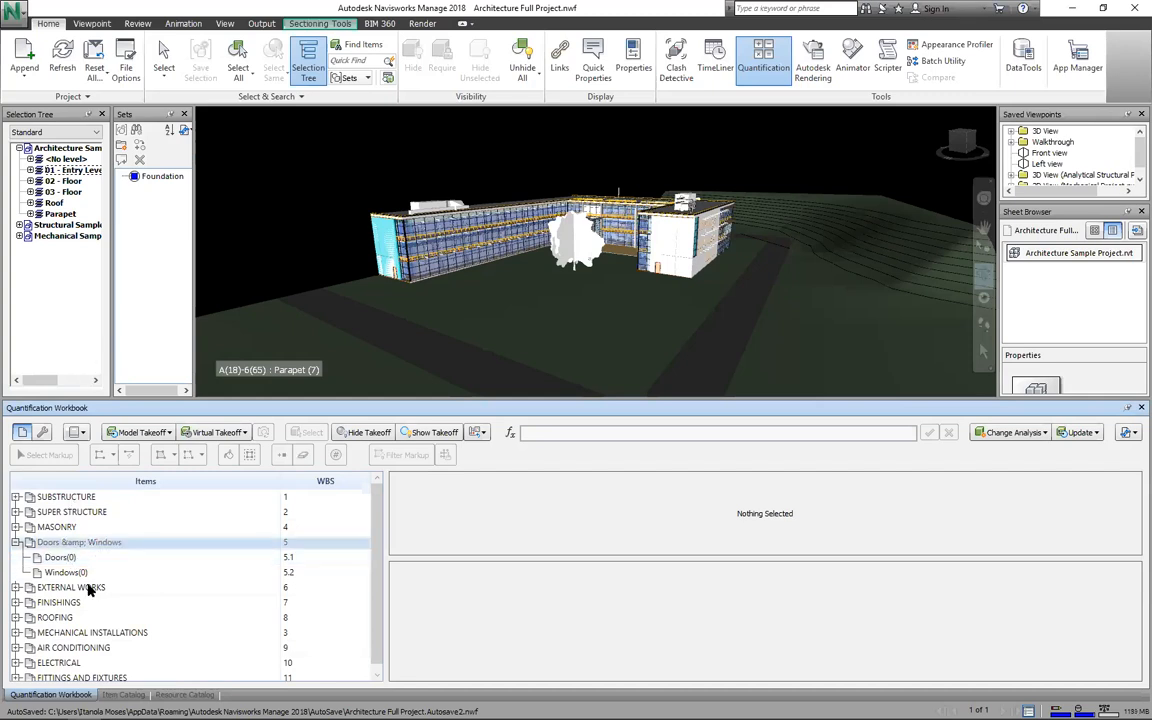
{"action": "left_click", "coordinate": [88, 589]}
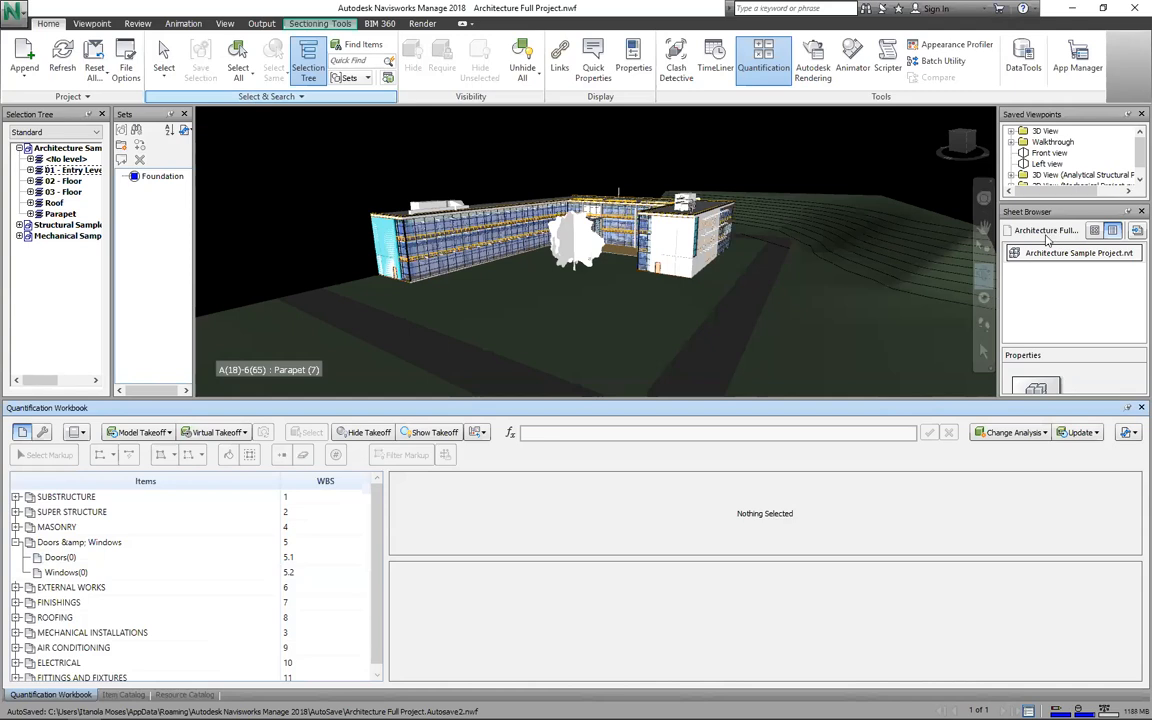
Step: Pick the blue front door in the model and select every element sharing its name
{"action": "left_click", "coordinate": [982, 352]}
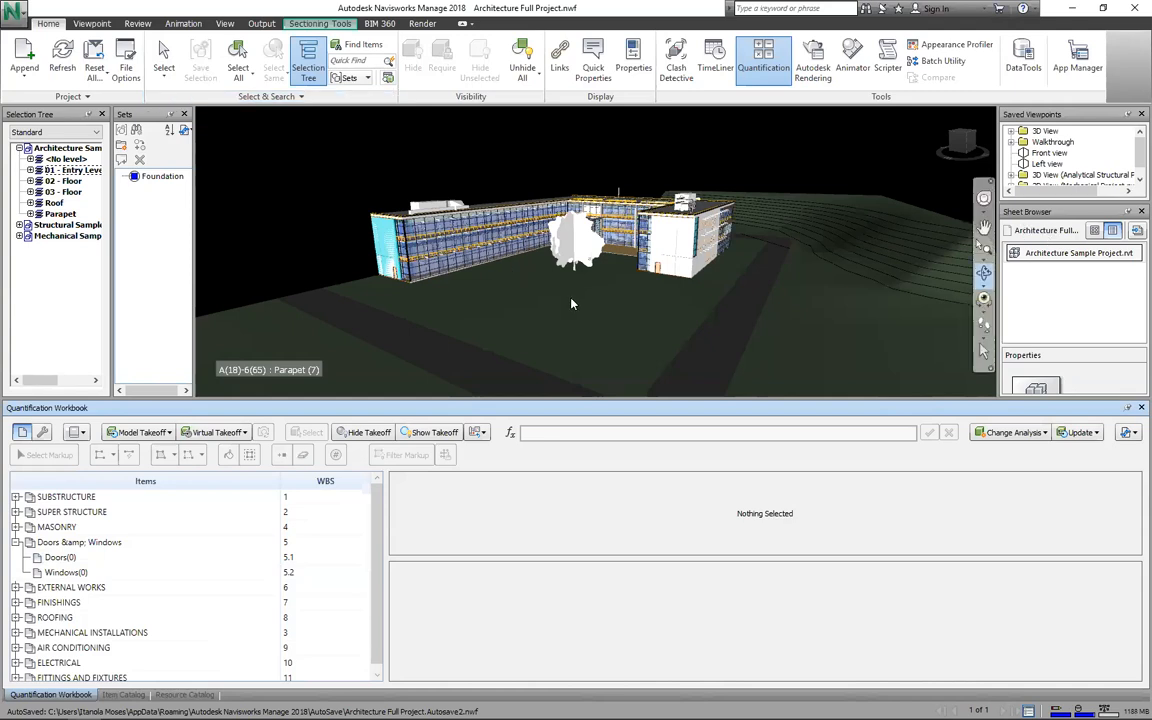
{"action": "scroll", "coordinate": [571, 299], "scroll_direction": "up", "scroll_amount": 3}
{"action": "scroll", "coordinate": [571, 303], "scroll_direction": "up", "scroll_amount": 3}
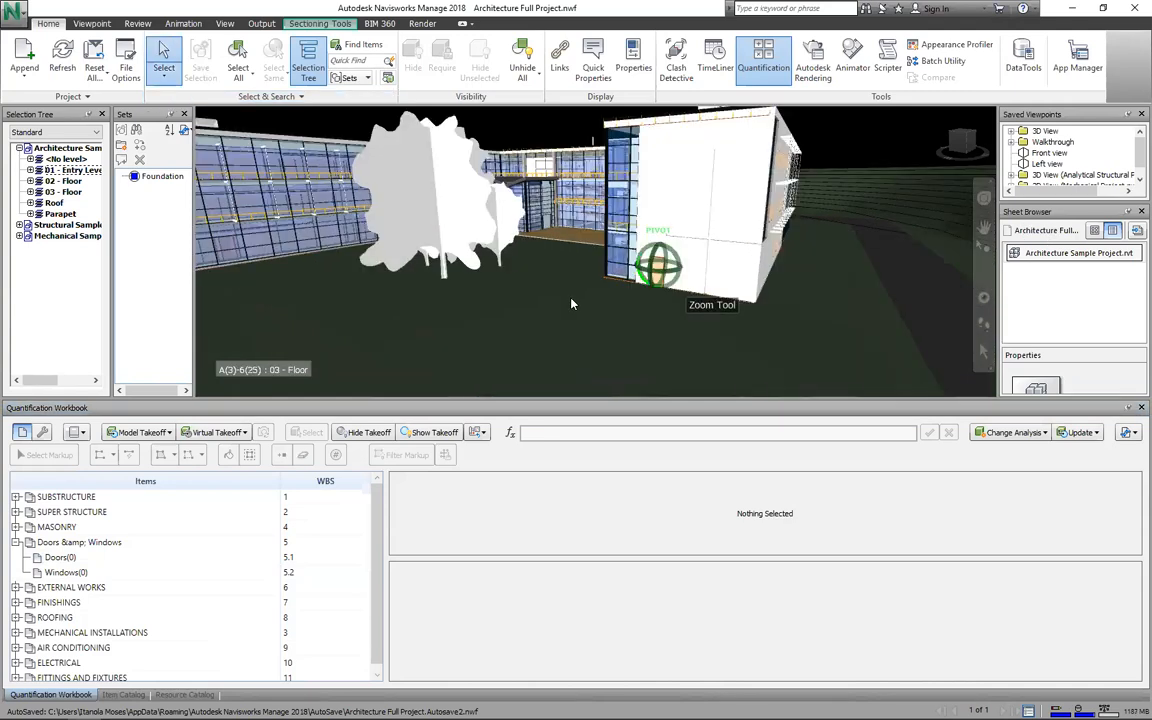
{"action": "left_click", "coordinate": [656, 272]}
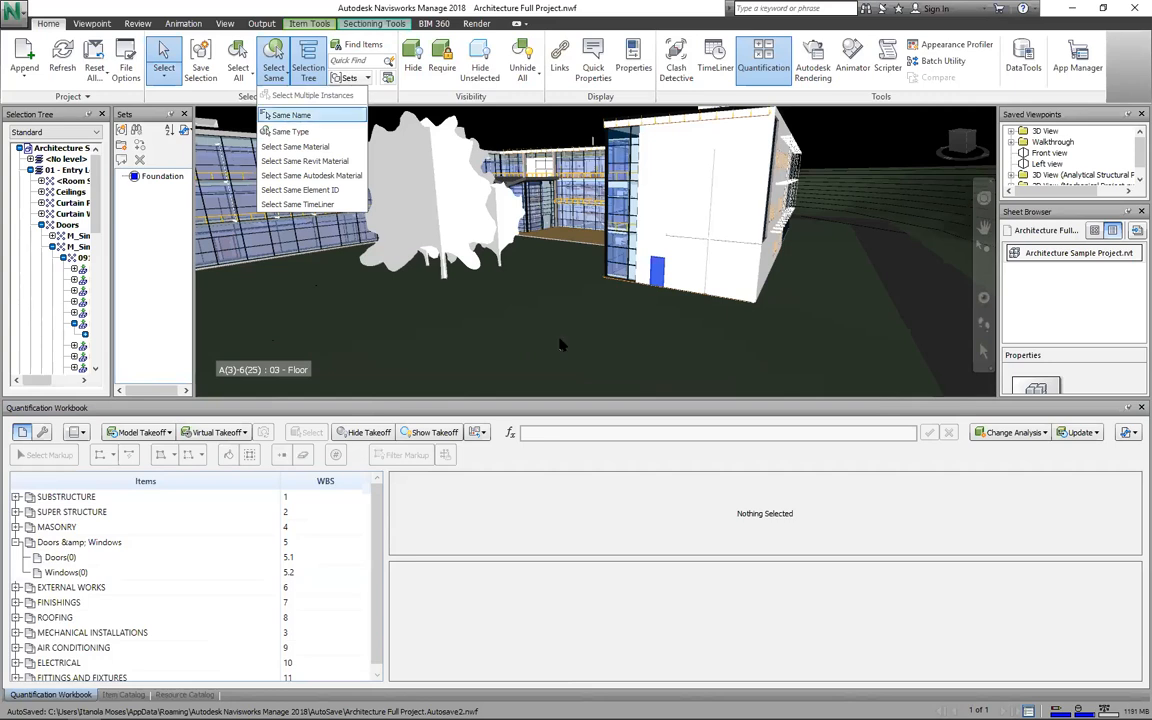
{"action": "key", "text": "Return"}
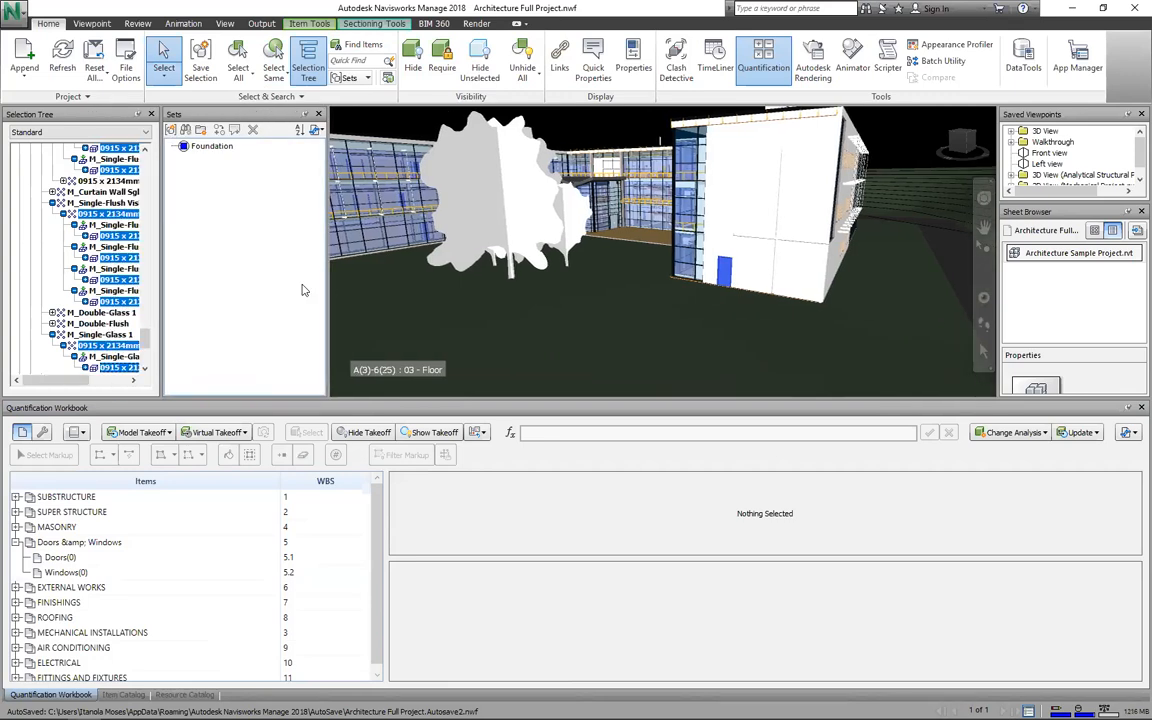
Step: Widen the Selection Tree to confirm the selected M_Single-Flush 0915 x 2134mm doors under 03 - Floor
{"action": "left_click_drag", "start_coordinate": [161, 243], "coordinate": [308, 247]}
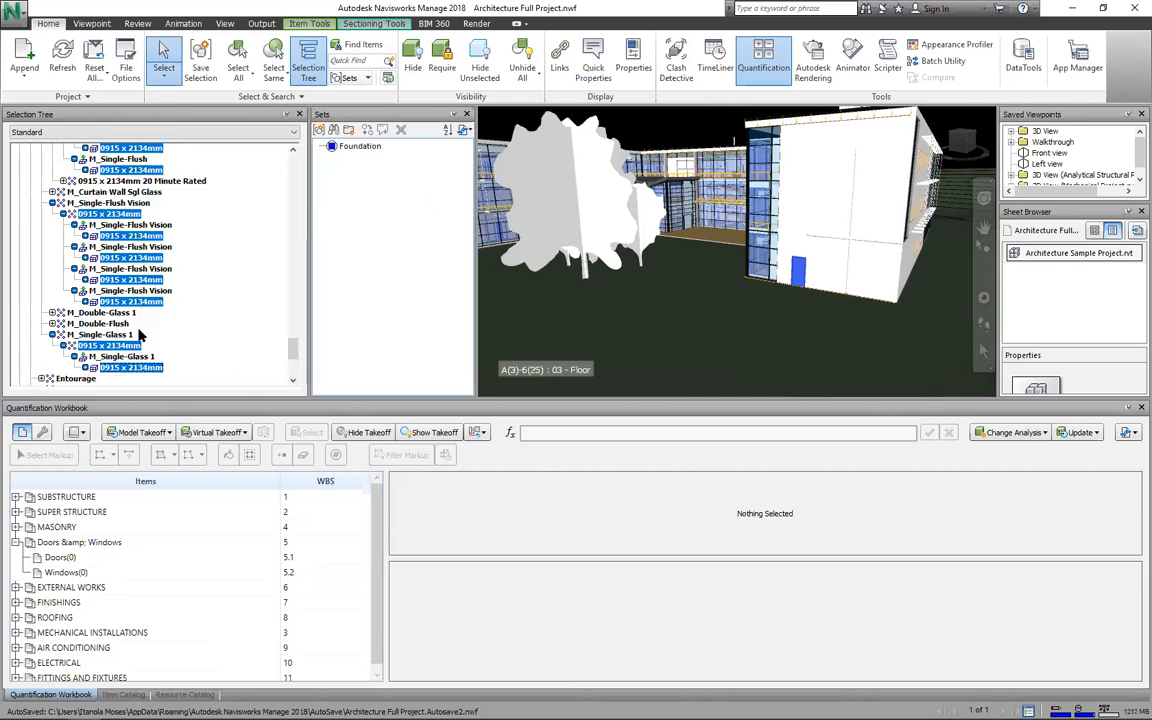
{"action": "scroll", "coordinate": [148, 320], "scroll_direction": "up", "scroll_amount": 3}
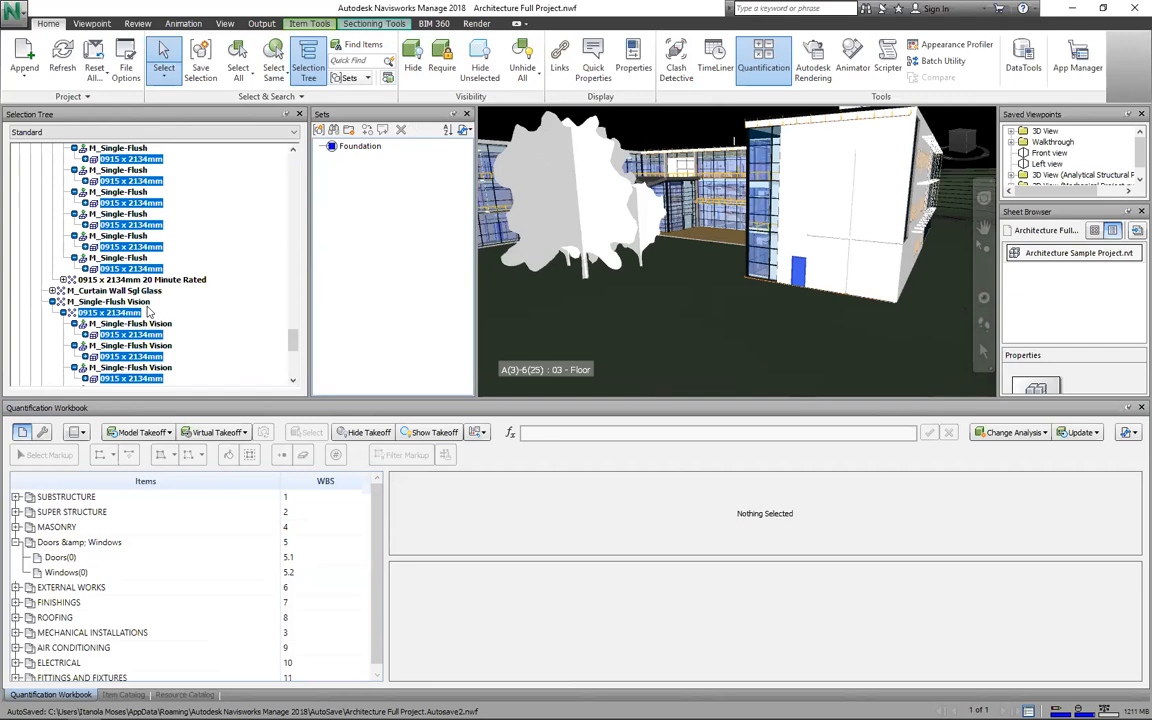
{"action": "scroll", "coordinate": [148, 312], "scroll_direction": "up", "scroll_amount": 3}
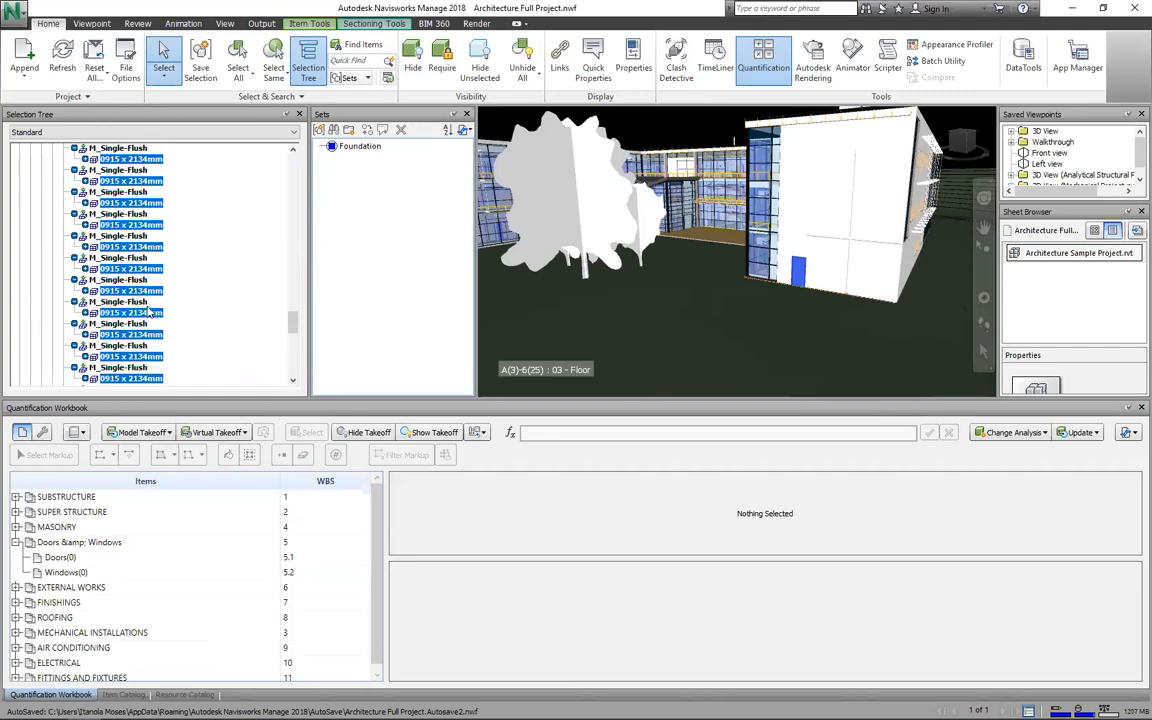
{"action": "scroll", "coordinate": [148, 312], "scroll_direction": "up", "scroll_amount": 3}
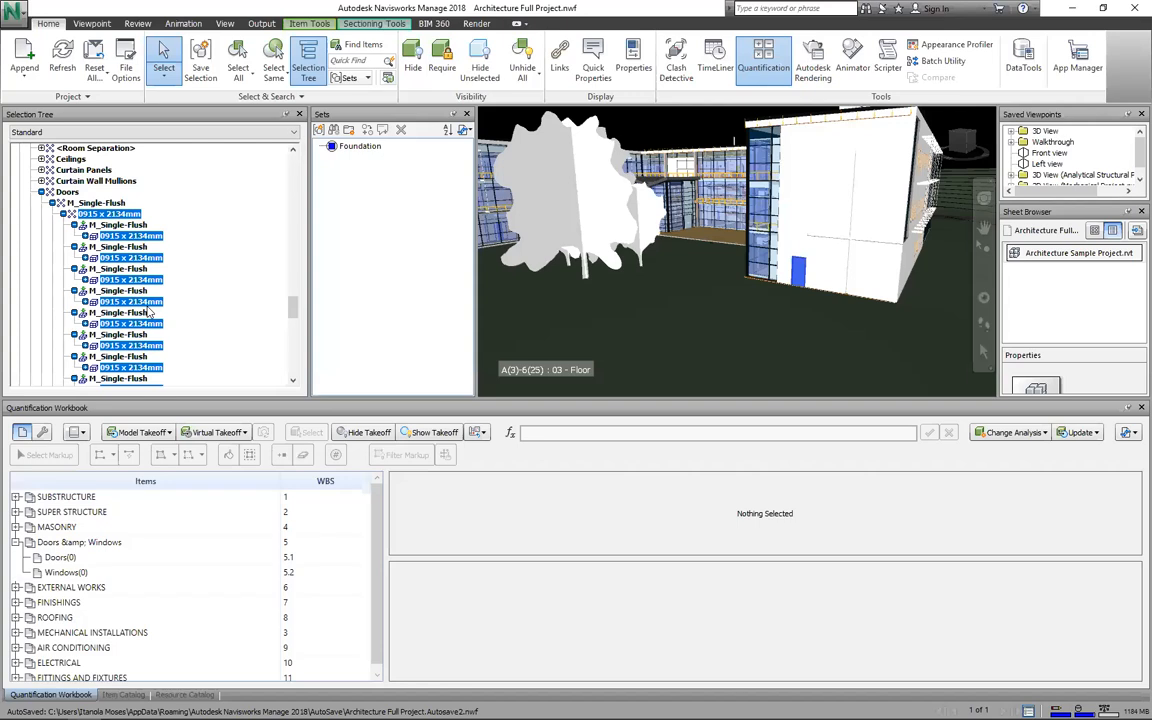
{"action": "scroll", "coordinate": [148, 312], "scroll_direction": "up", "scroll_amount": 2}
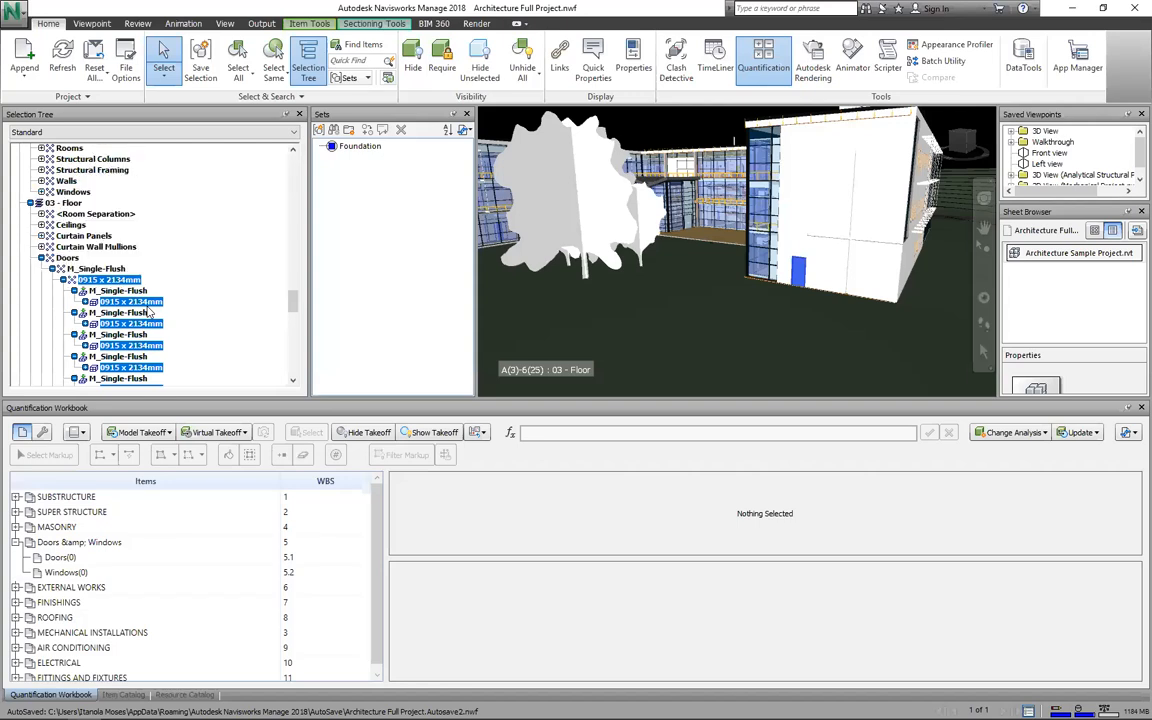
{"action": "scroll", "coordinate": [148, 312], "scroll_direction": "up", "scroll_amount": 3}
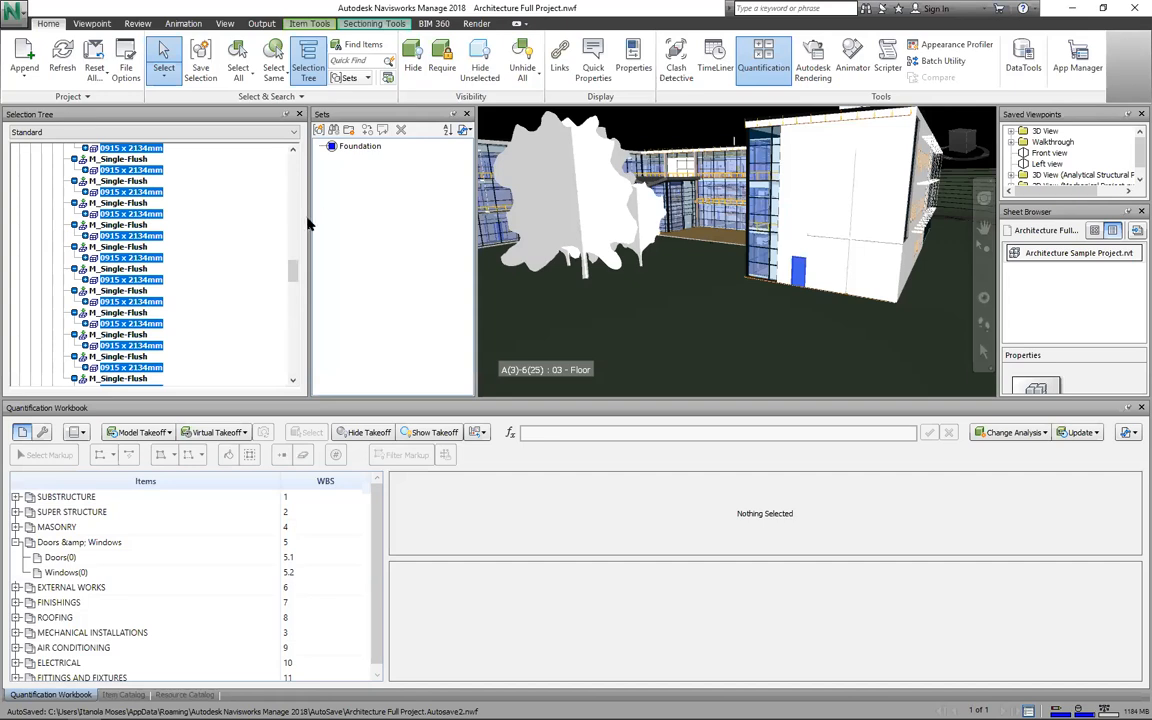
{"action": "scroll", "coordinate": [307, 219], "scroll_direction": "down", "scroll_amount": 10}
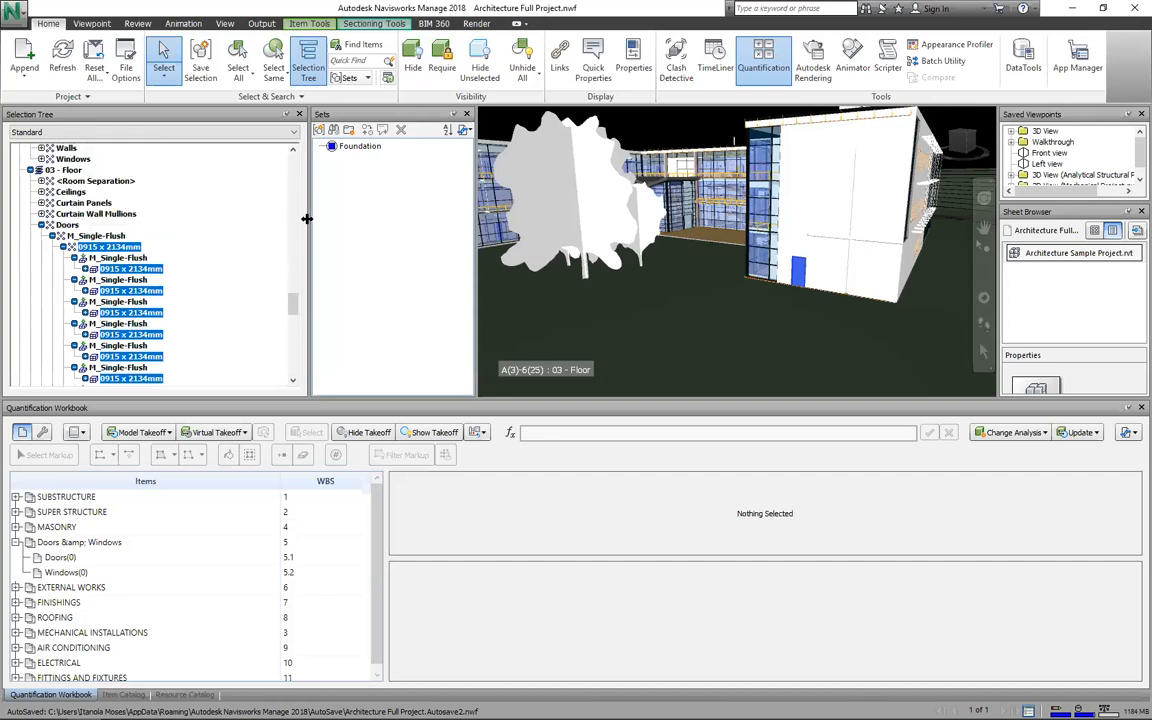
Step: Save the selected 0915 x 2134mm doors as a new selection set named 'Door'
{"action": "left_click_drag", "start_coordinate": [307, 219], "coordinate": [204, 219]}
{"action": "right_click", "coordinate": [122, 247]}
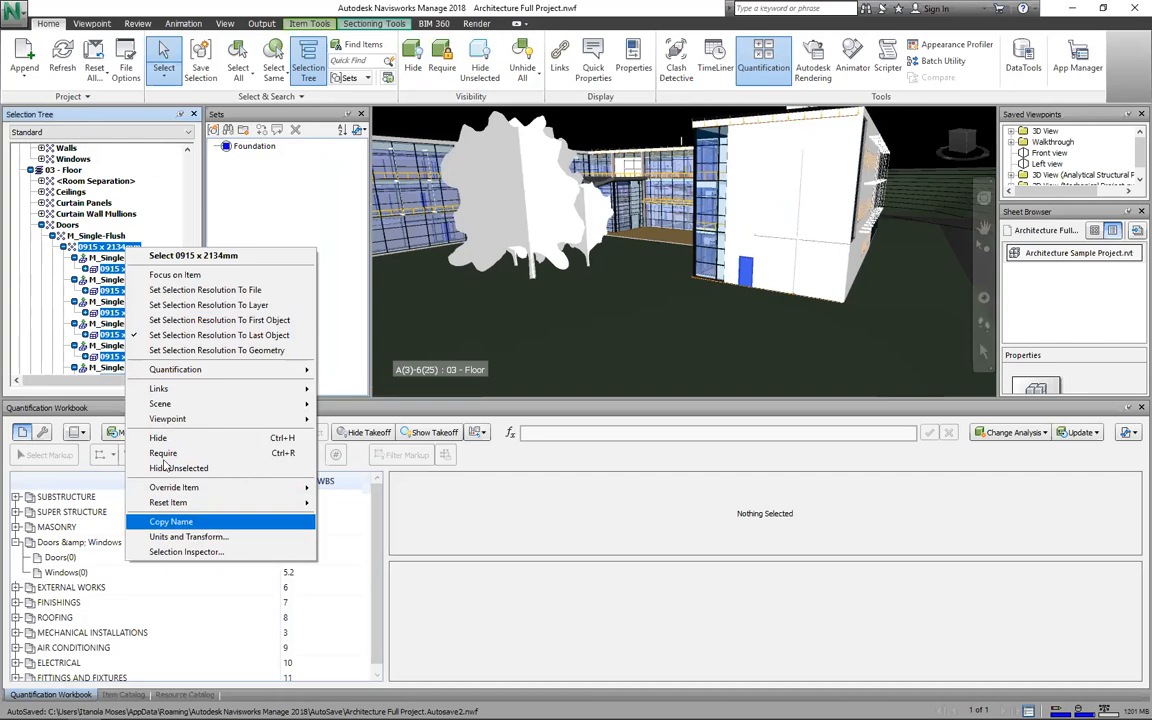
{"action": "left_click", "coordinate": [200, 62]}
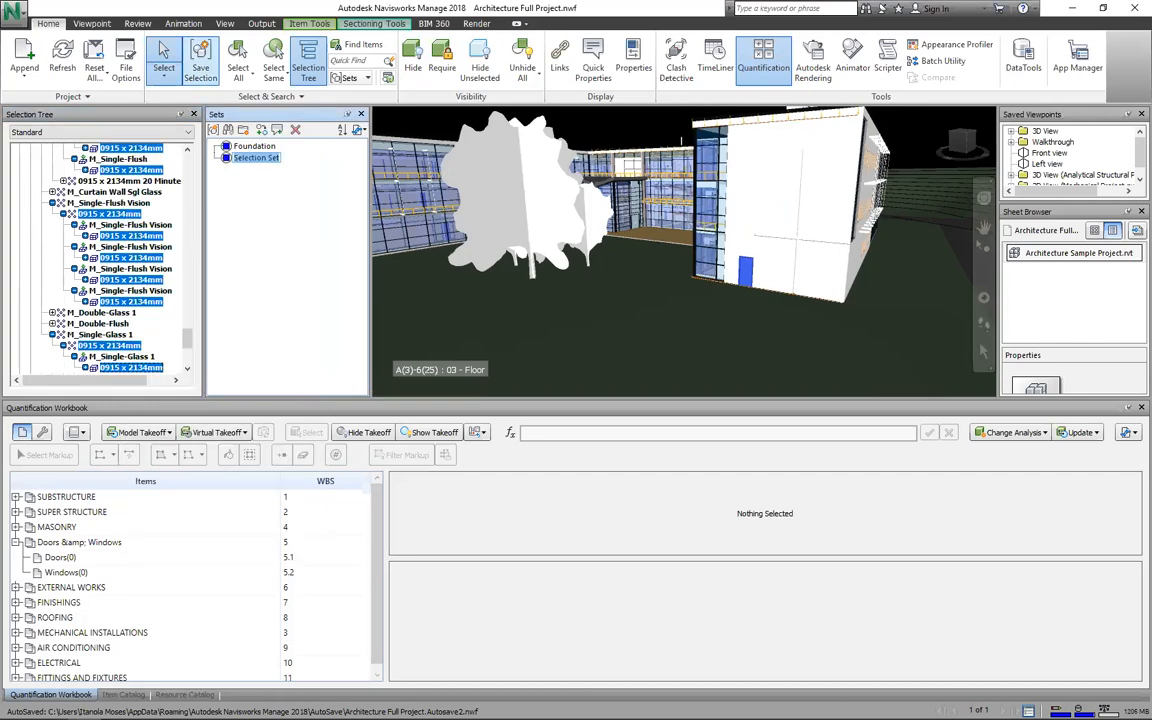
{"action": "type", "text": "Door"}
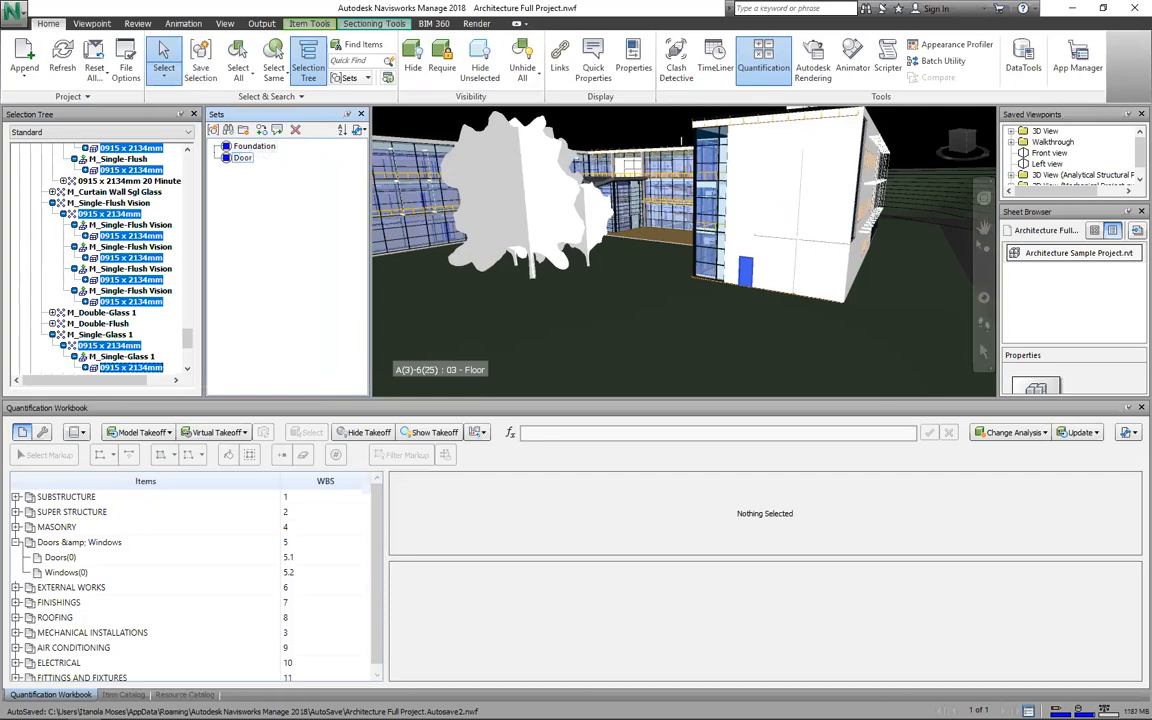
{"action": "key", "text": "Return"}
Step: Take off the Door selection set into the Doors workbook item
{"action": "left_click", "coordinate": [60, 557]}
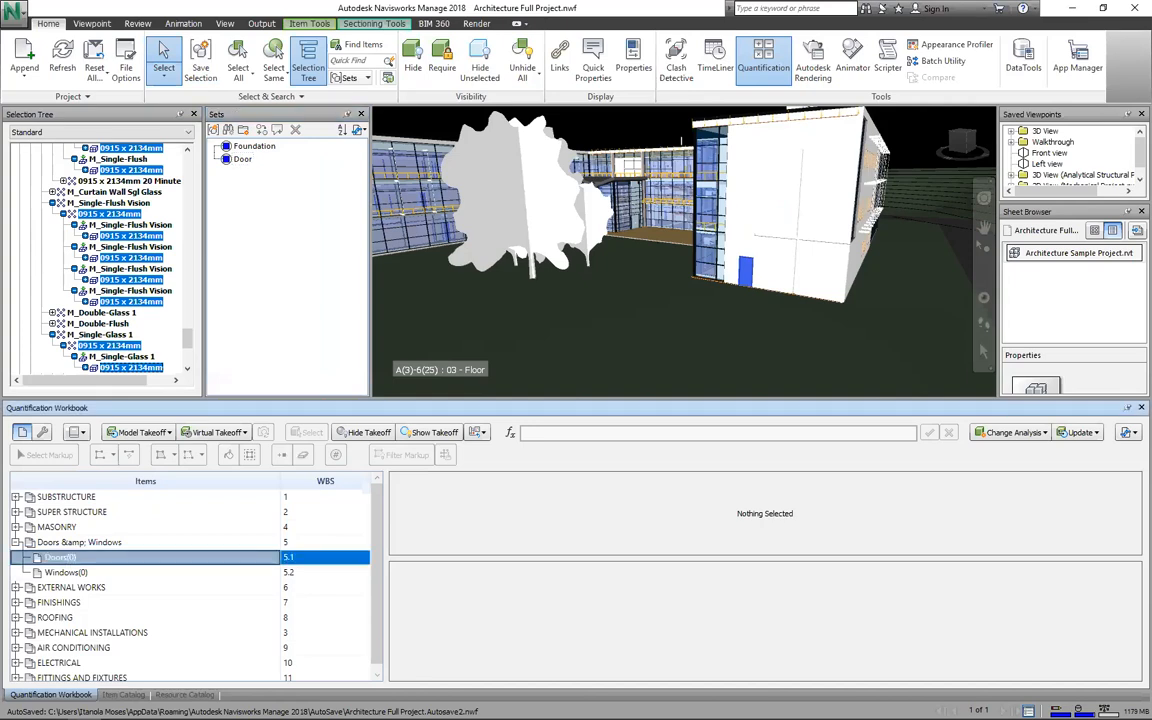
{"action": "left_click", "coordinate": [141, 558]}
{"action": "left_click", "coordinate": [243, 159]}
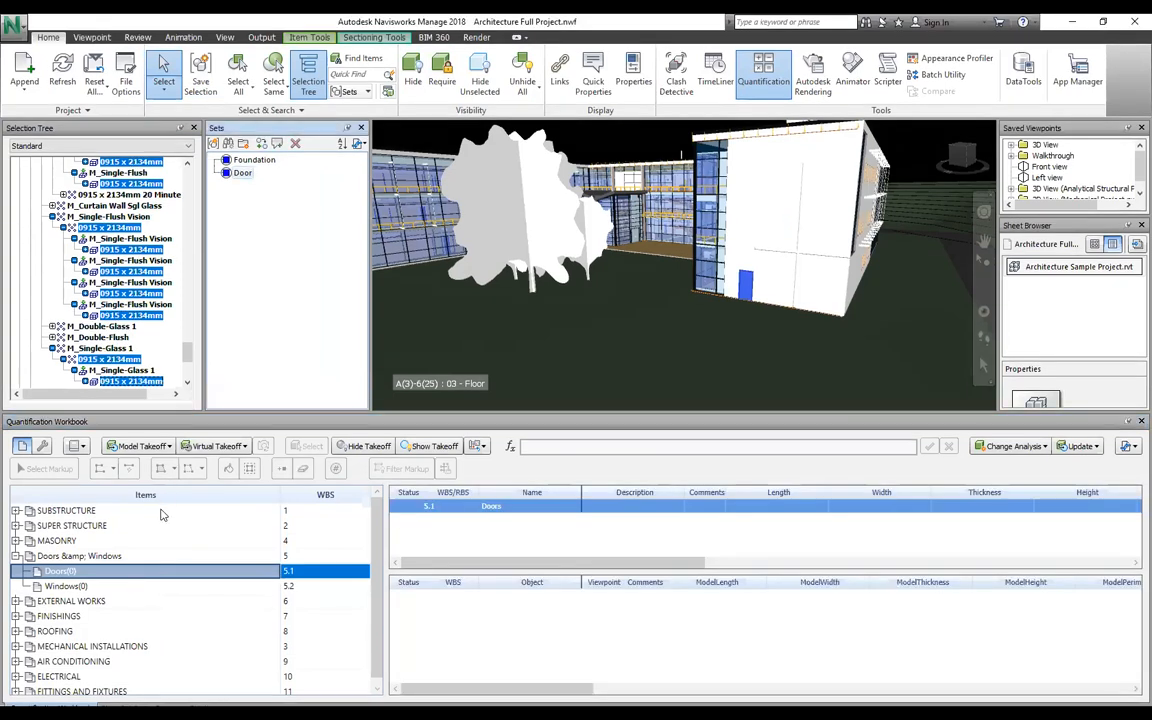
{"action": "right_click", "coordinate": [253, 330]}
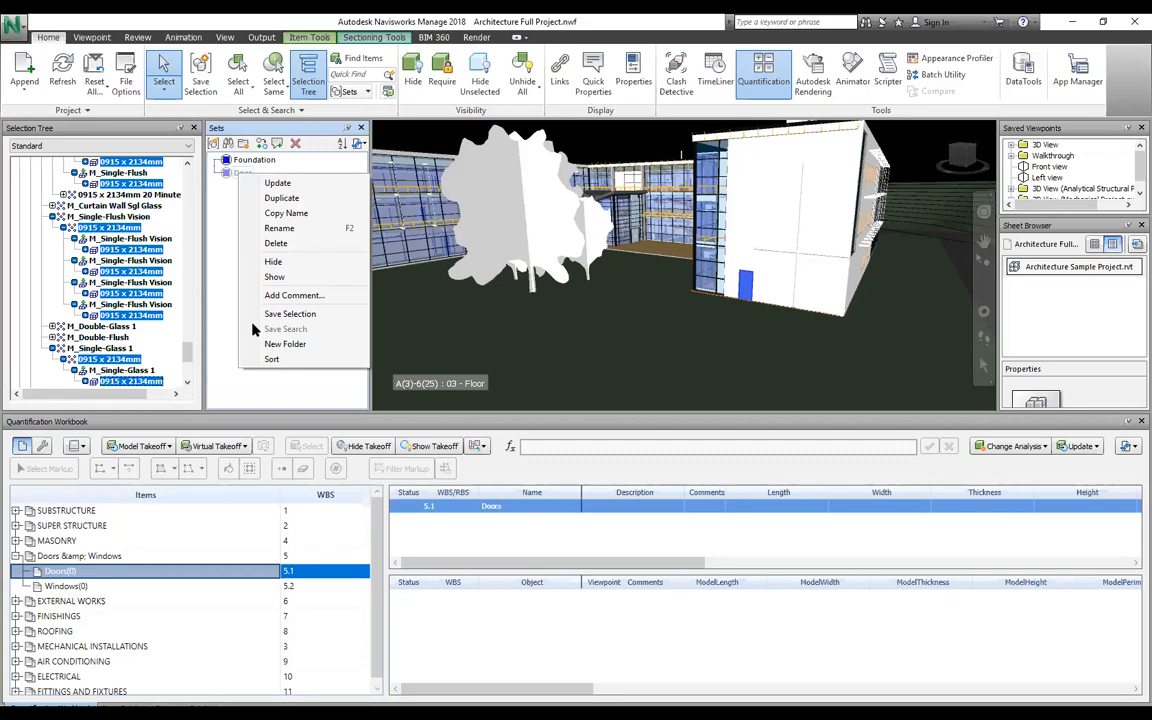
{"action": "key", "text": "Escape"}
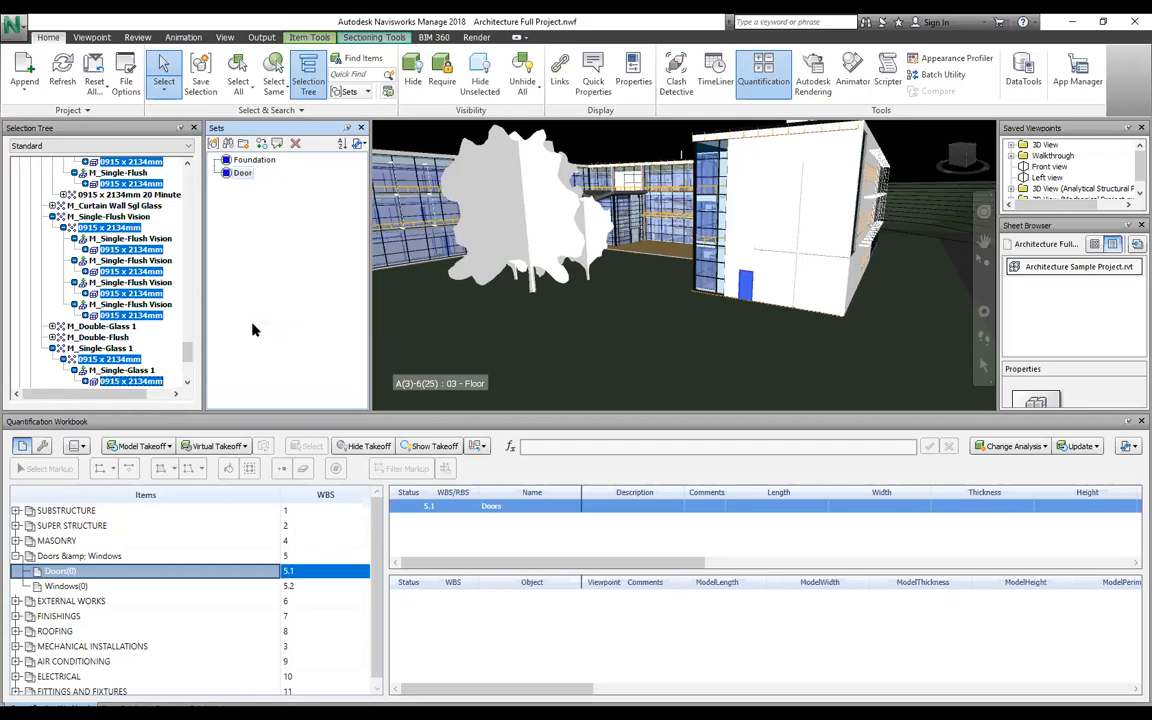
{"action": "left_click_drag", "start_coordinate": [242, 172], "coordinate": [130, 571]}
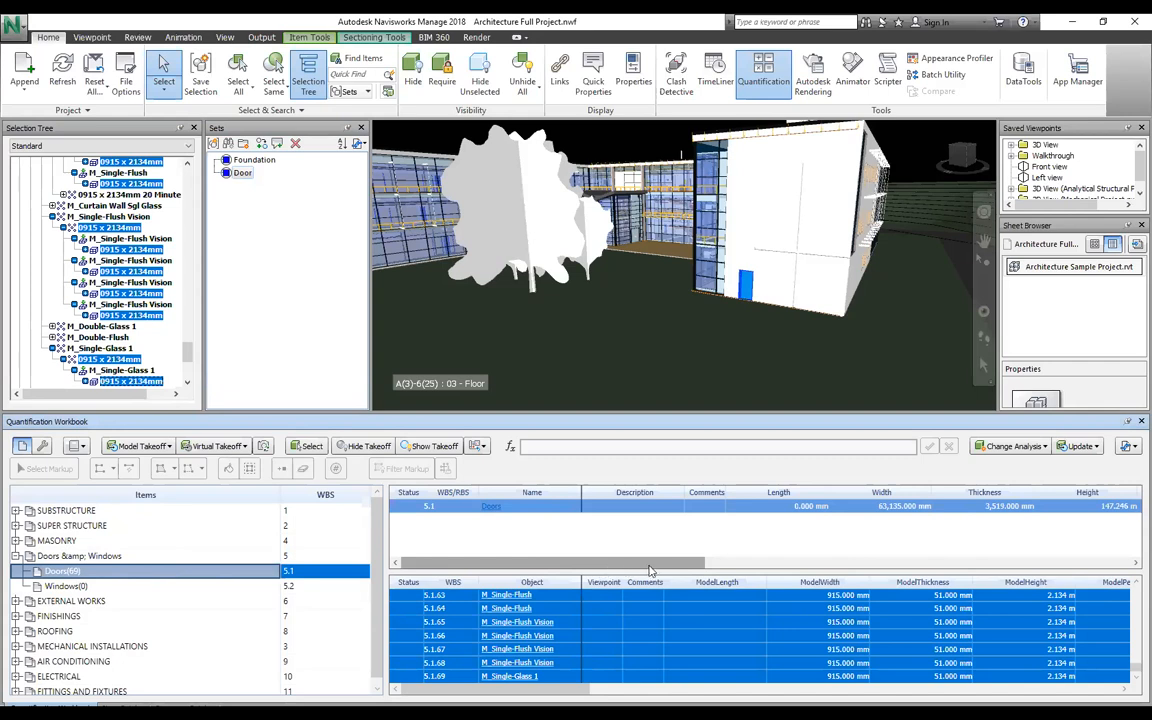
Step: Review the Doors takeoff columns (69 doors, 8.196 m³ volume) and locate one door in the model
{"action": "scroll", "coordinate": [688, 568], "scroll_direction": "right", "scroll_amount": 1}
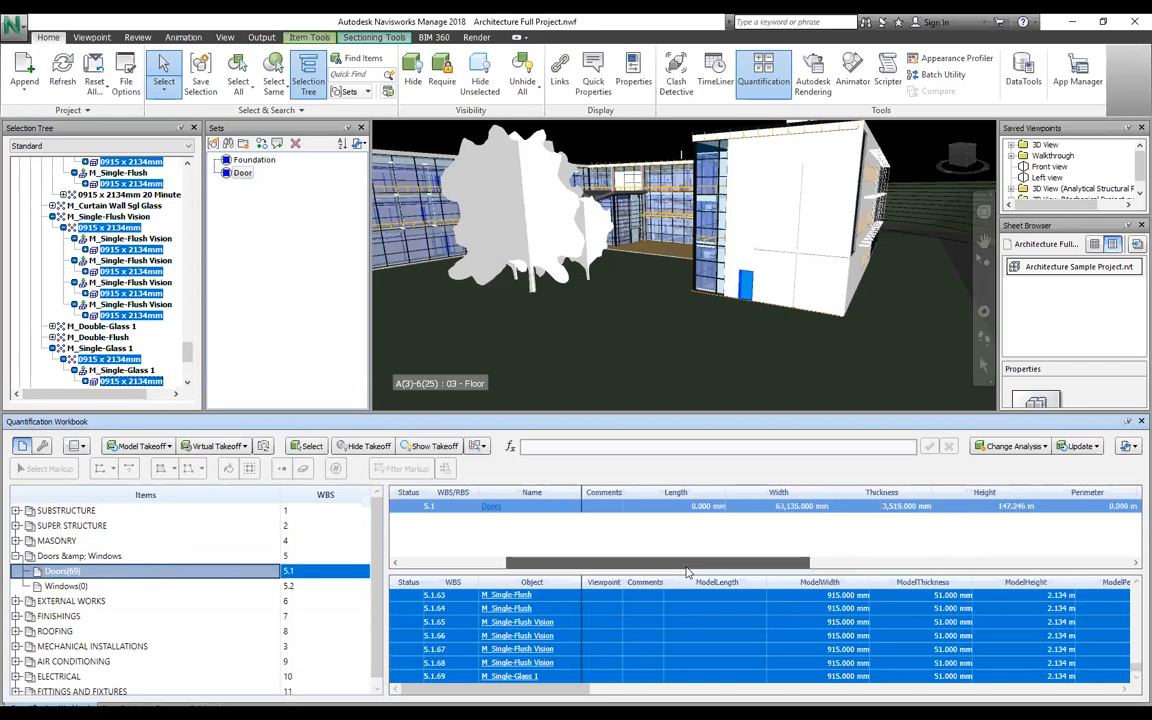
{"action": "scroll", "coordinate": [688, 570], "scroll_direction": "right", "scroll_amount": 2}
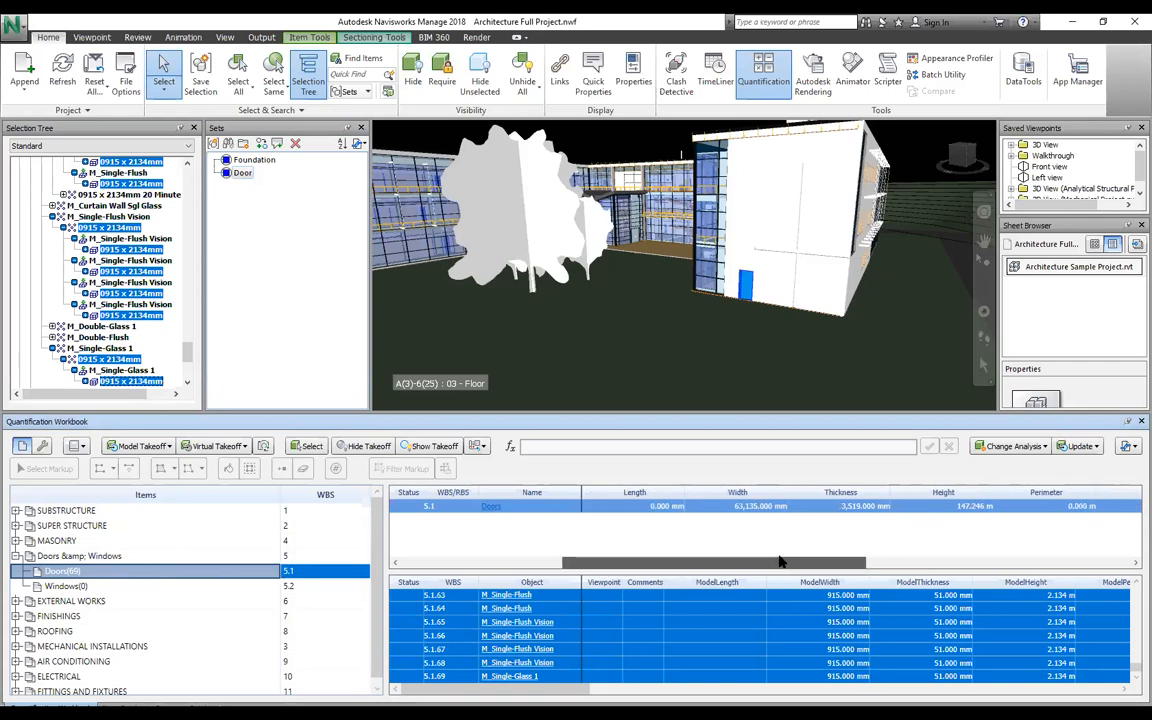
{"action": "scroll", "coordinate": [781, 562], "scroll_direction": "right", "scroll_amount": 5}
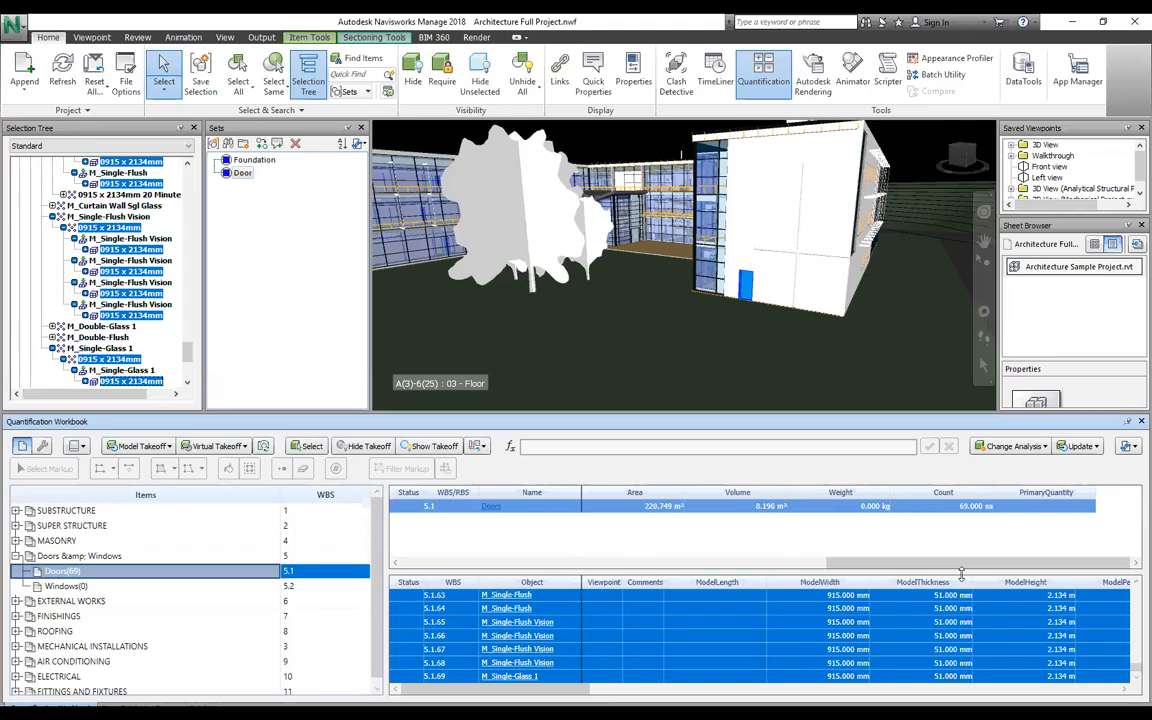
{"action": "scroll", "coordinate": [590, 640], "scroll_direction": "up", "scroll_amount": 2}
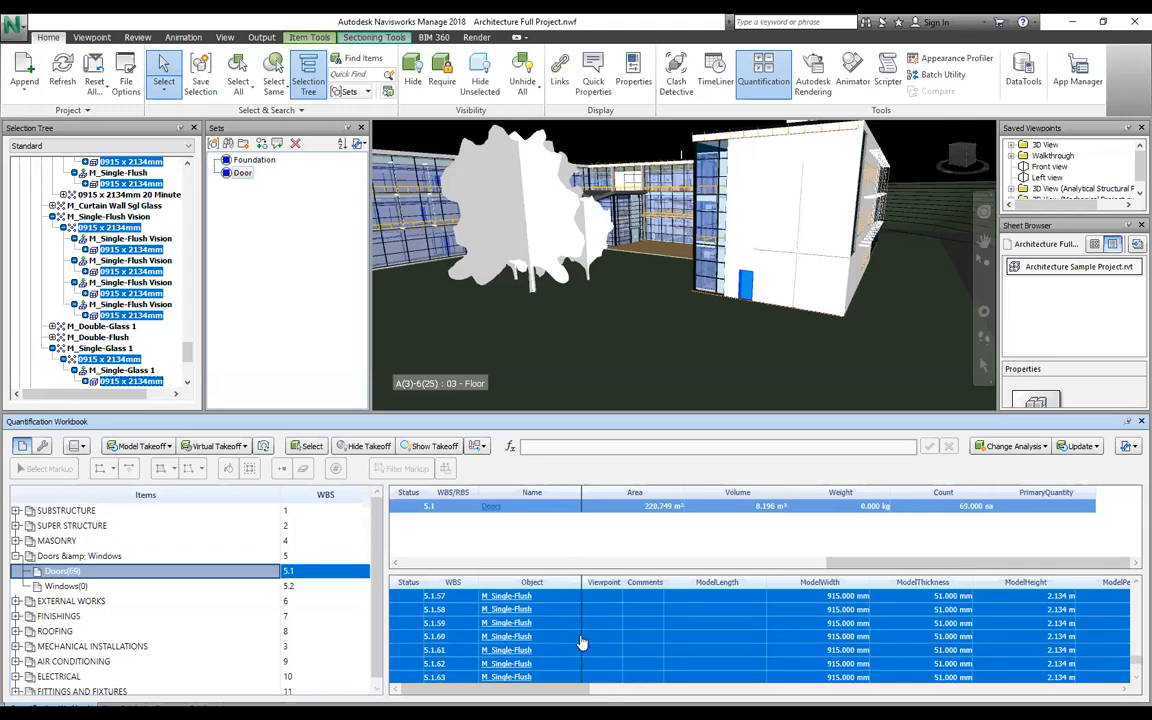
{"action": "scroll", "coordinate": [614, 648], "scroll_direction": "up", "scroll_amount": 20}
{"action": "scroll", "coordinate": [610, 635], "scroll_direction": "down", "scroll_amount": 20}
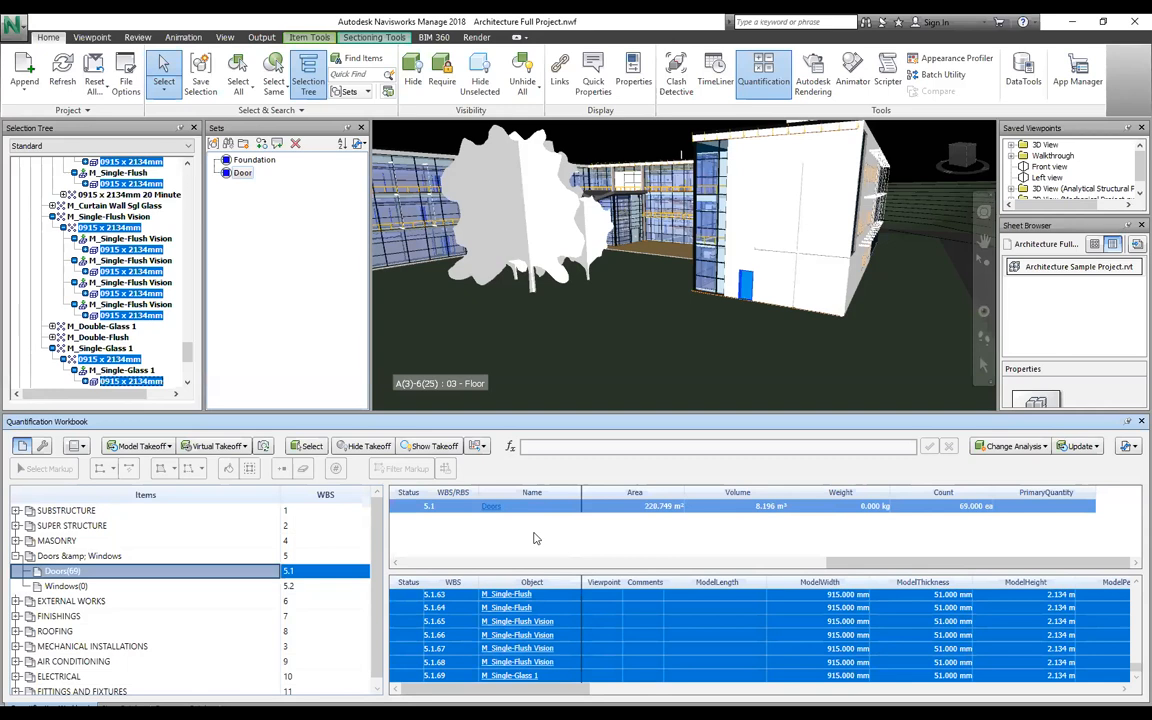
{"action": "key", "text": "Escape"}
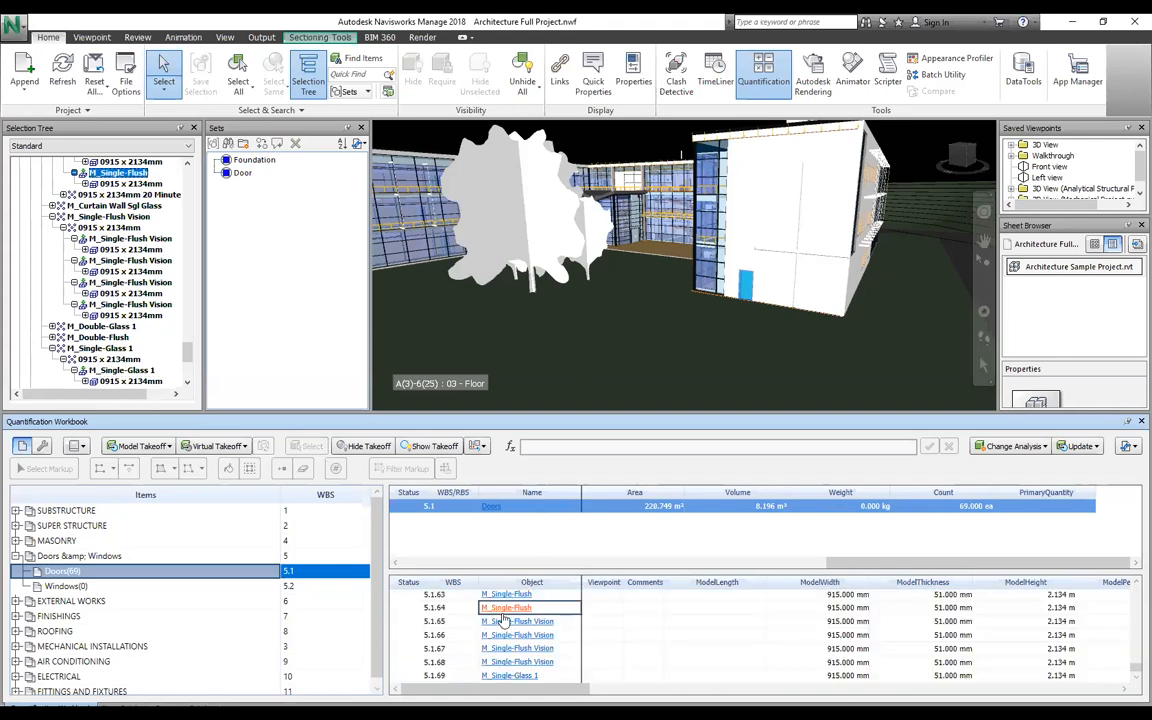
{"action": "left_click", "coordinate": [604, 640]}
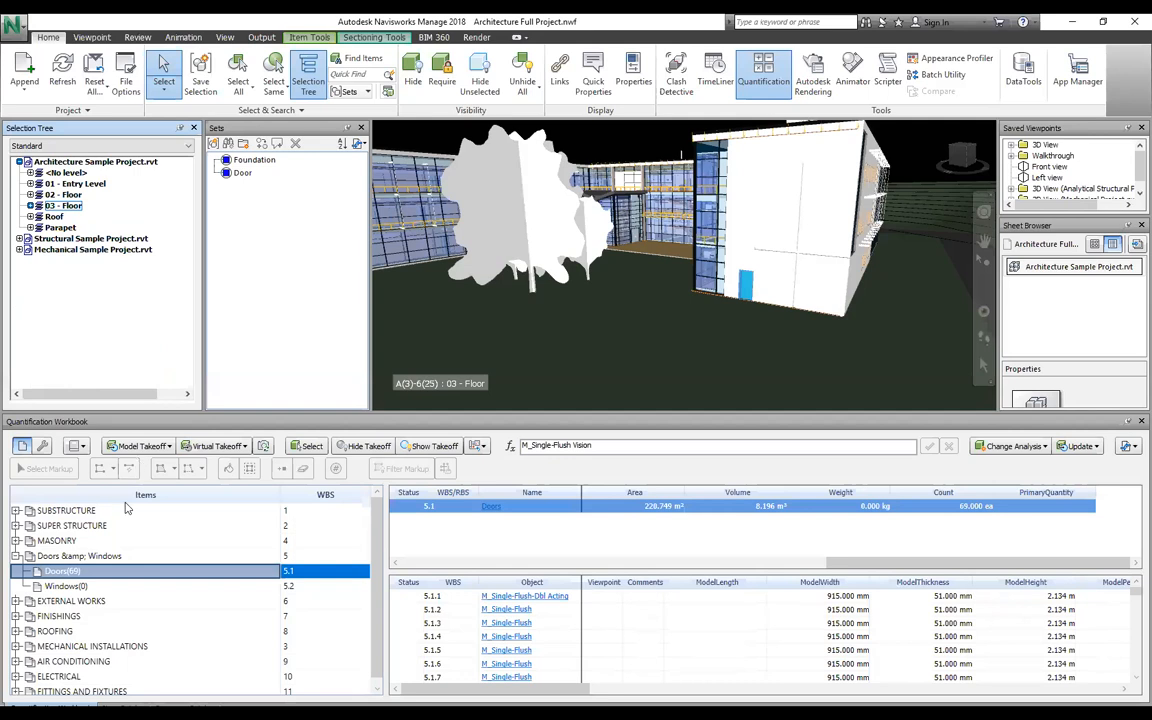
Step: Take off the Roofs objects as a new catalog item under the ROOFING group
{"action": "left_click", "coordinate": [16, 556]}
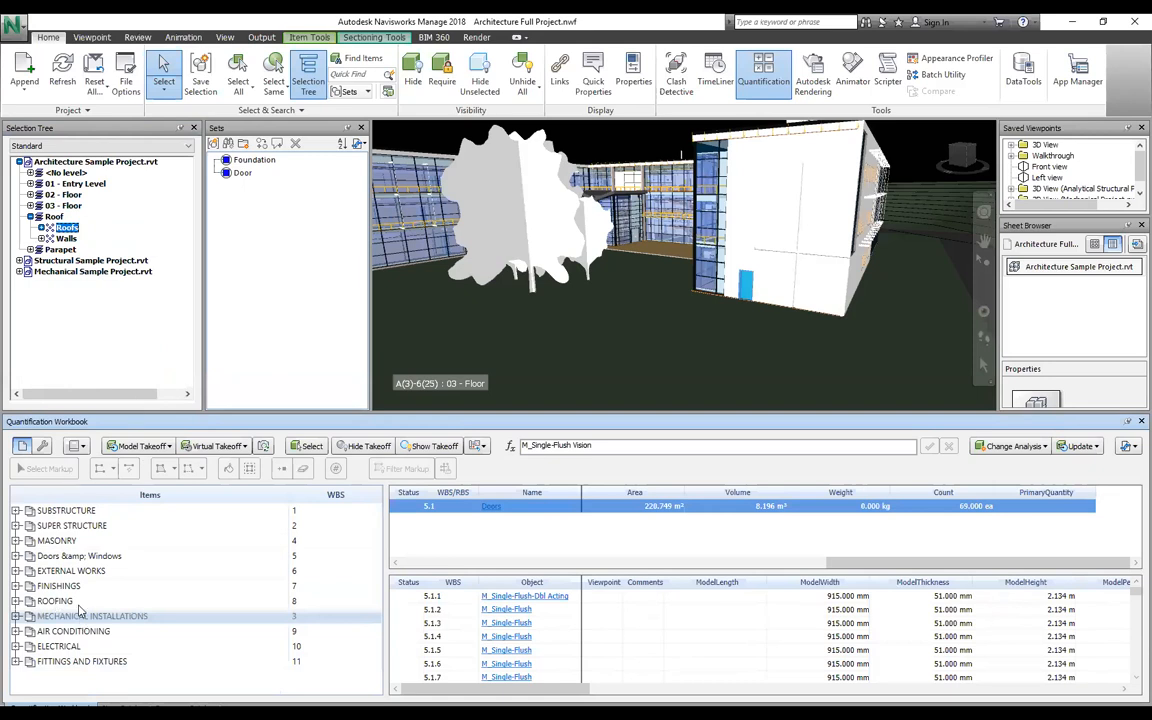
{"action": "right_click", "coordinate": [66, 228]}
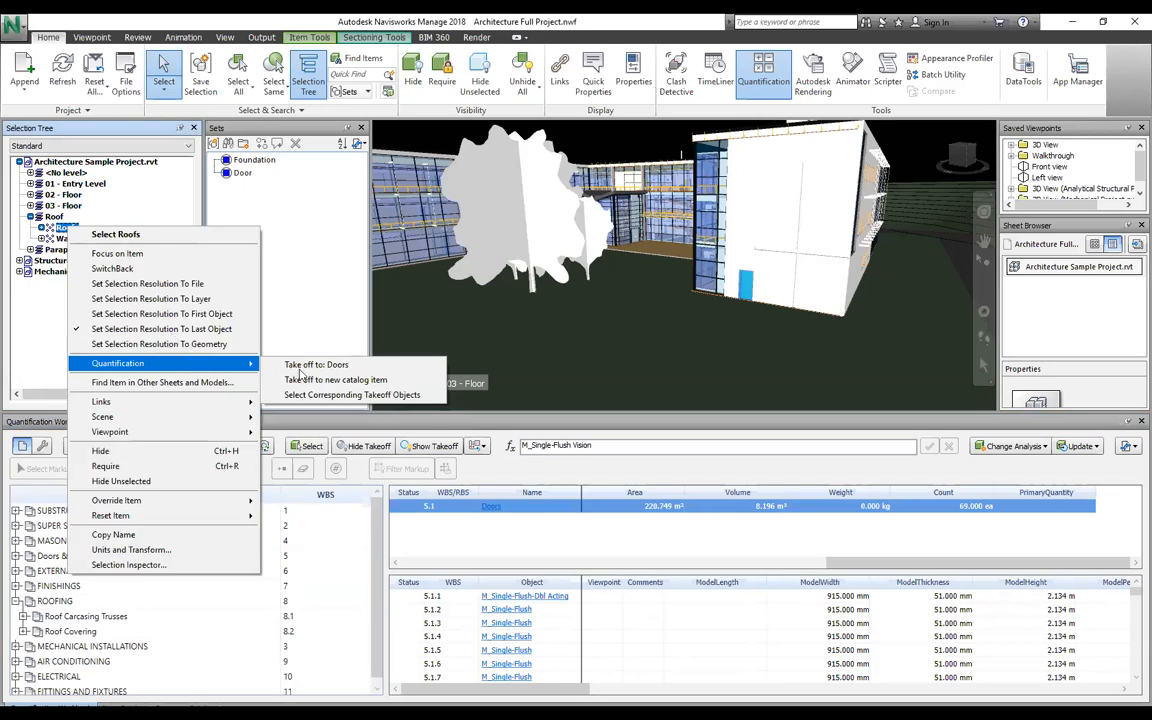
{"action": "left_click", "coordinate": [198, 600]}
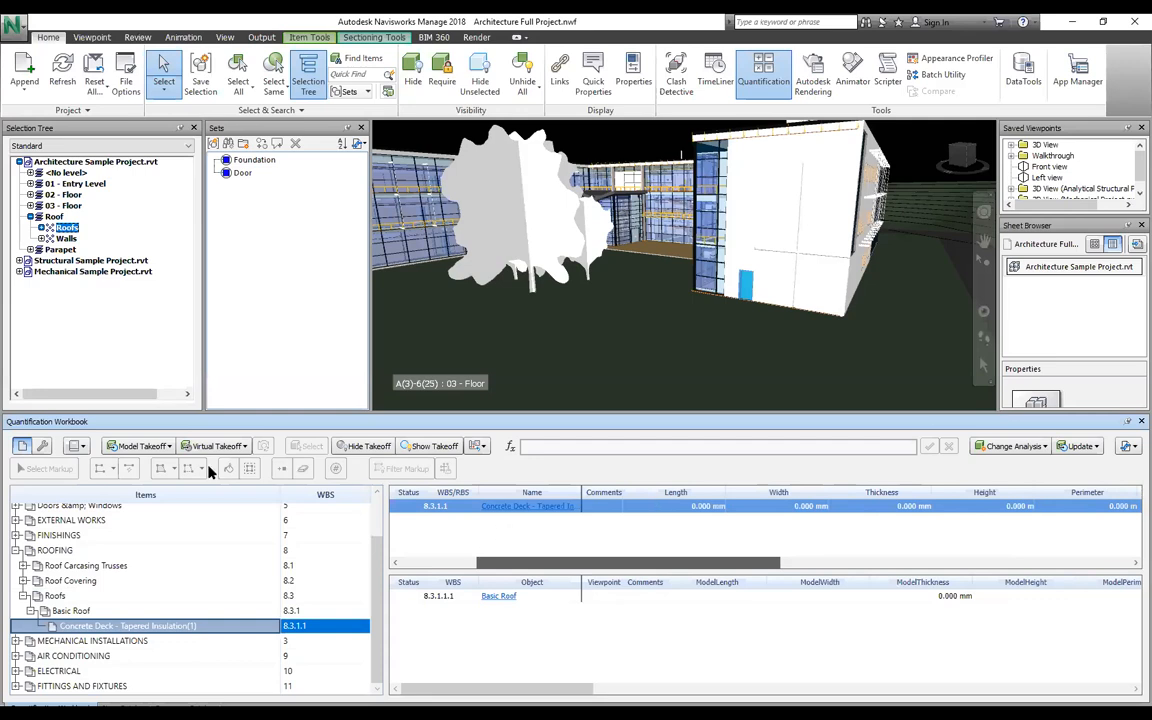
{"action": "left_click_drag", "start_coordinate": [187, 567], "coordinate": [187, 567]}
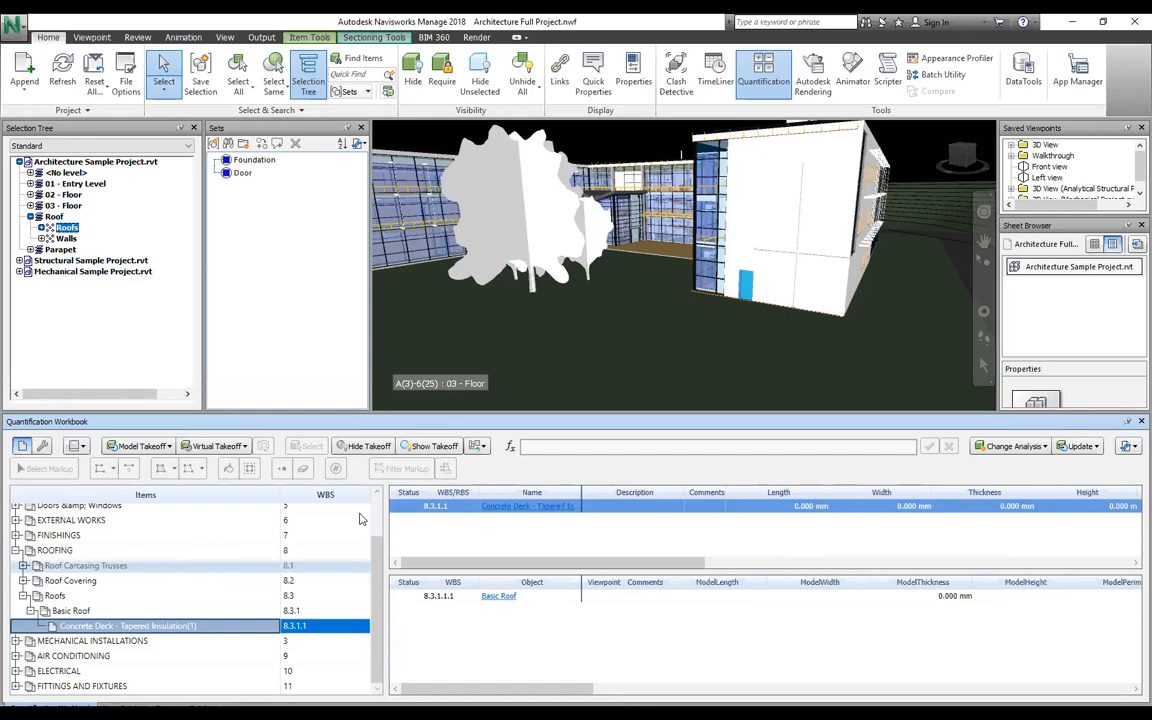
{"action": "left_click", "coordinate": [1126, 446]}
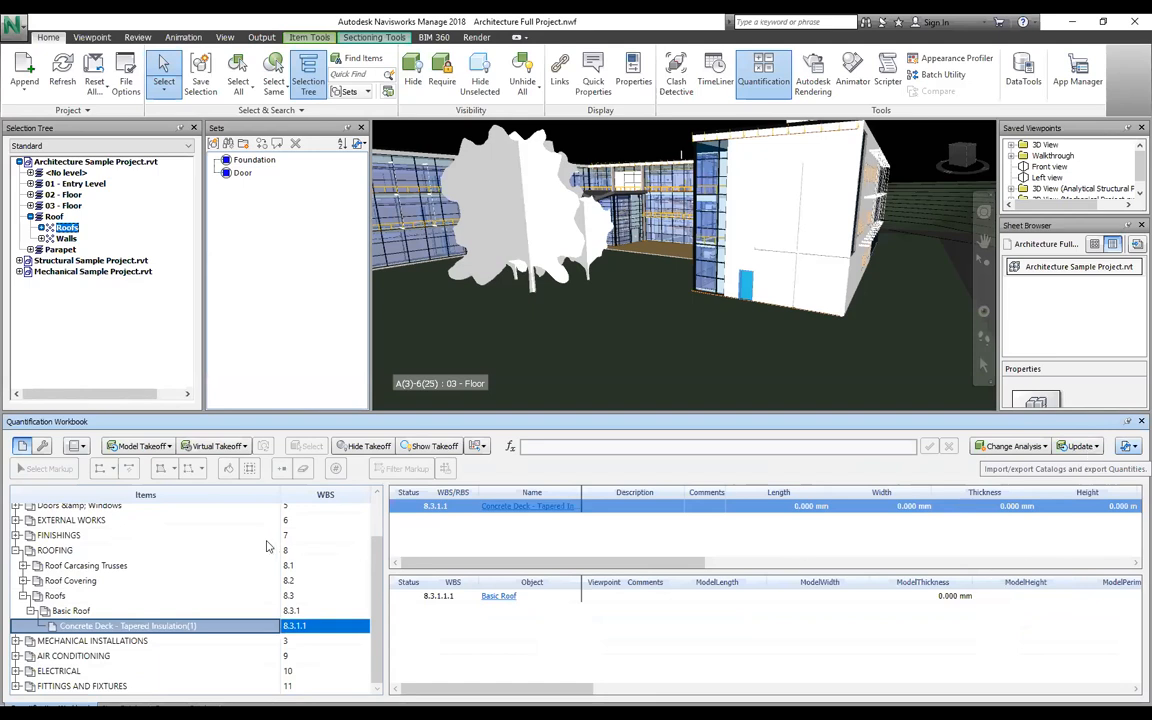
{"action": "scroll", "coordinate": [376, 537], "scroll_direction": "up", "scroll_amount": 1}
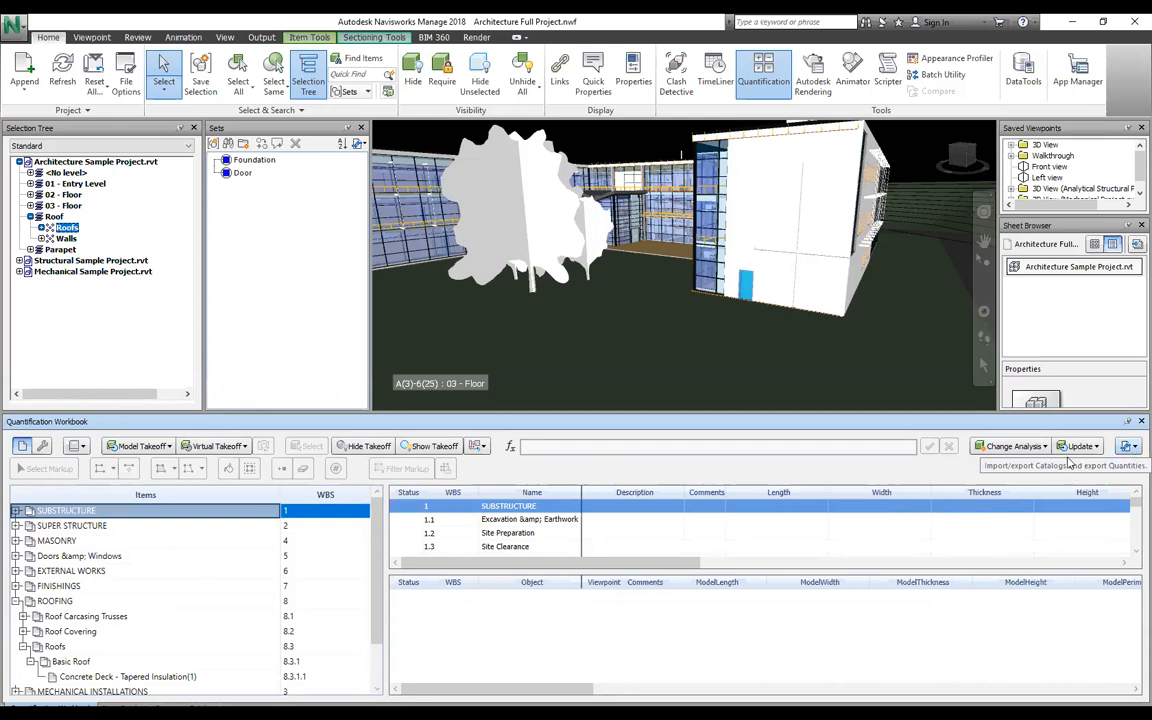
Step: Export the workbook quantities to Excel as New Quantity Report.xlsx
{"action": "left_click", "coordinate": [1130, 447]}
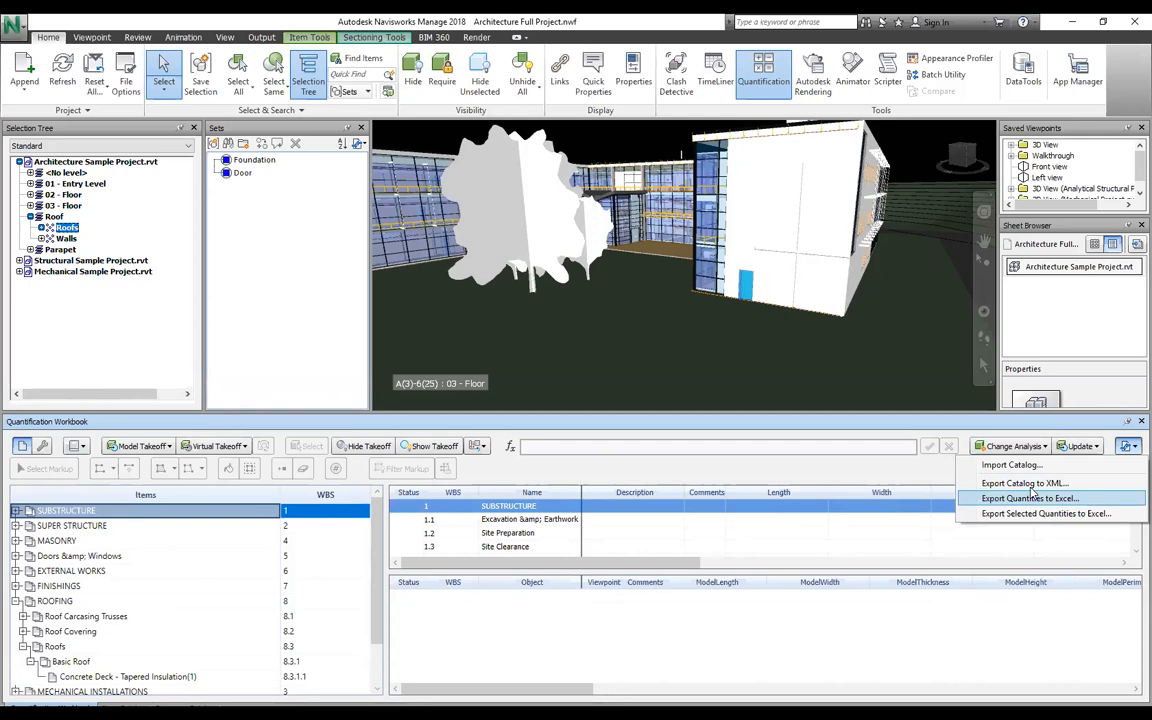
{"action": "left_click", "coordinate": [1033, 502]}
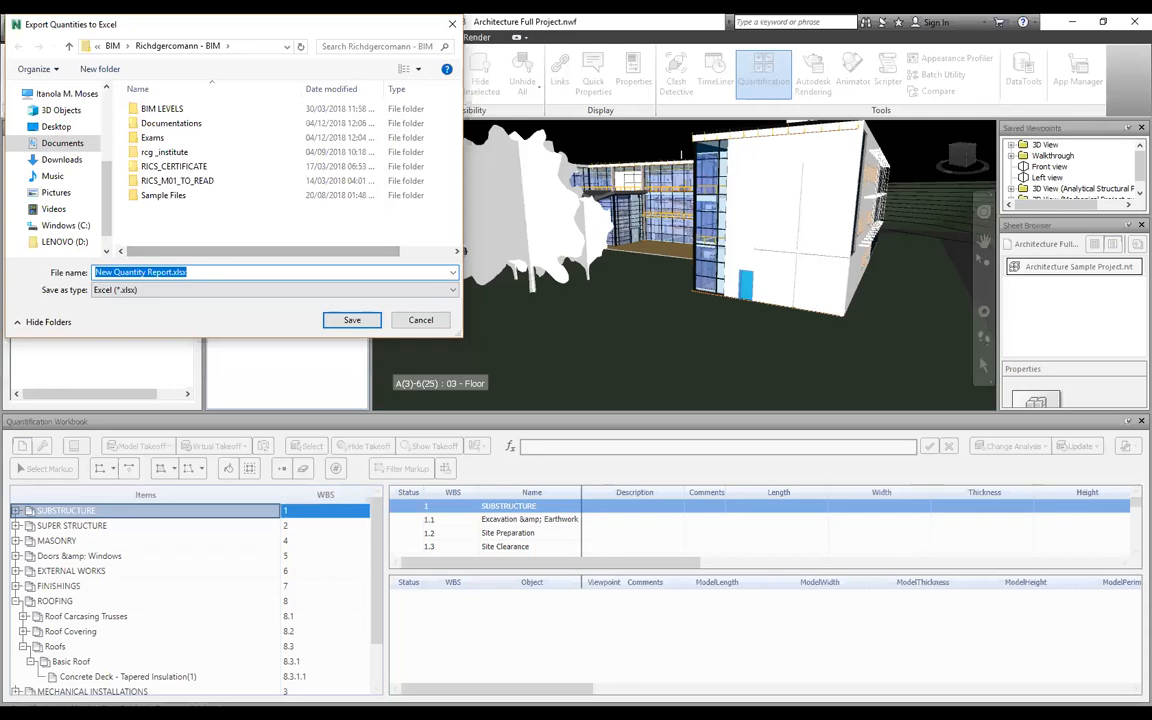
{"action": "key", "text": "Escape"}
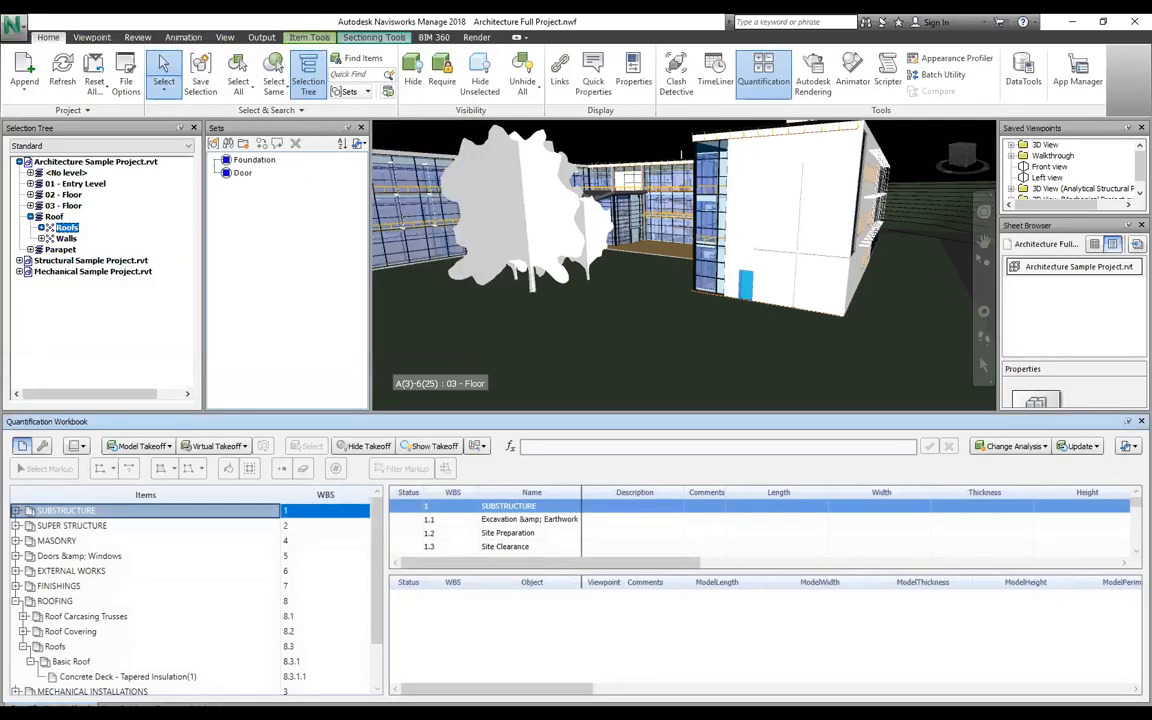
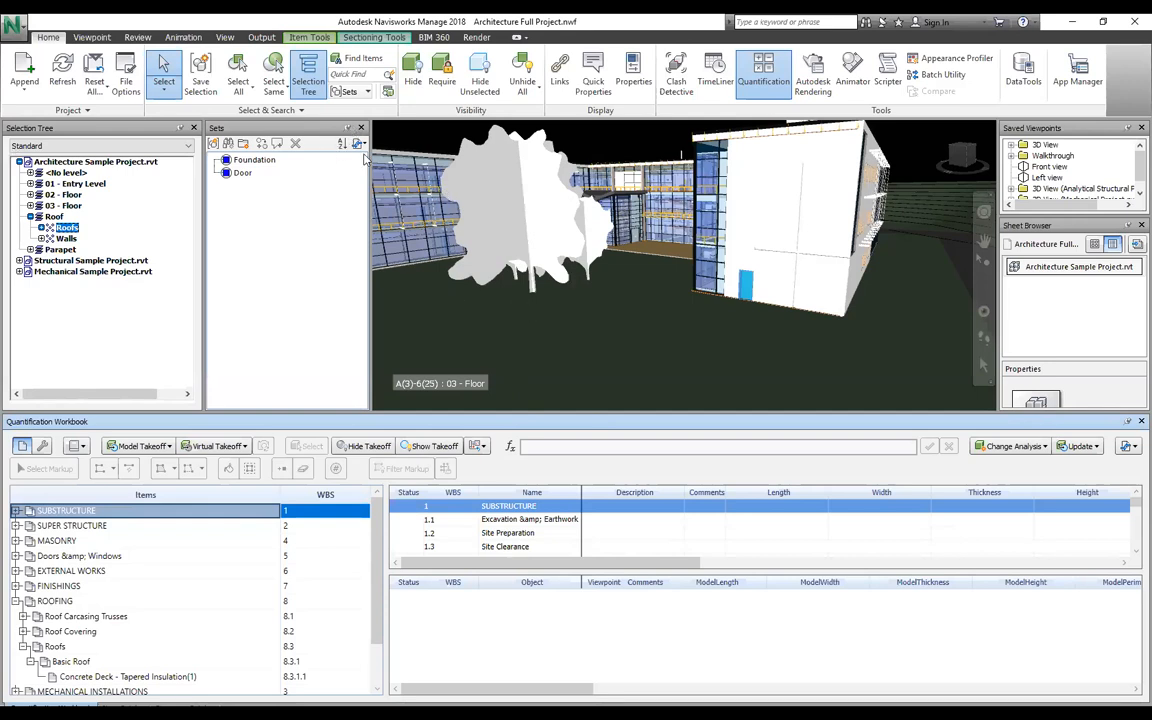
Step: Discard unsaved changes via the Analytical Structural Project, then reopen Architecture Full Project.nwf from Recent Documents
{"action": "scroll", "coordinate": [437, 186], "scroll_direction": "down", "scroll_amount": 3}
{"action": "left_click", "coordinate": [588, 243]}
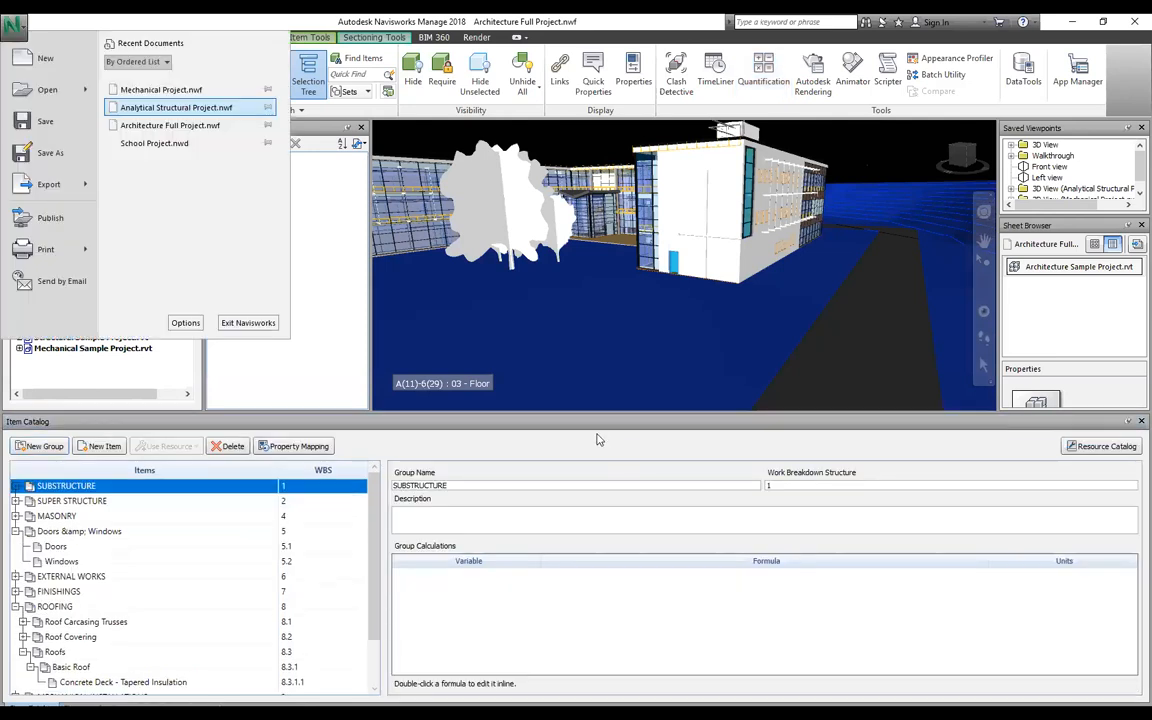
{"action": "left_click", "coordinate": [598, 430]}
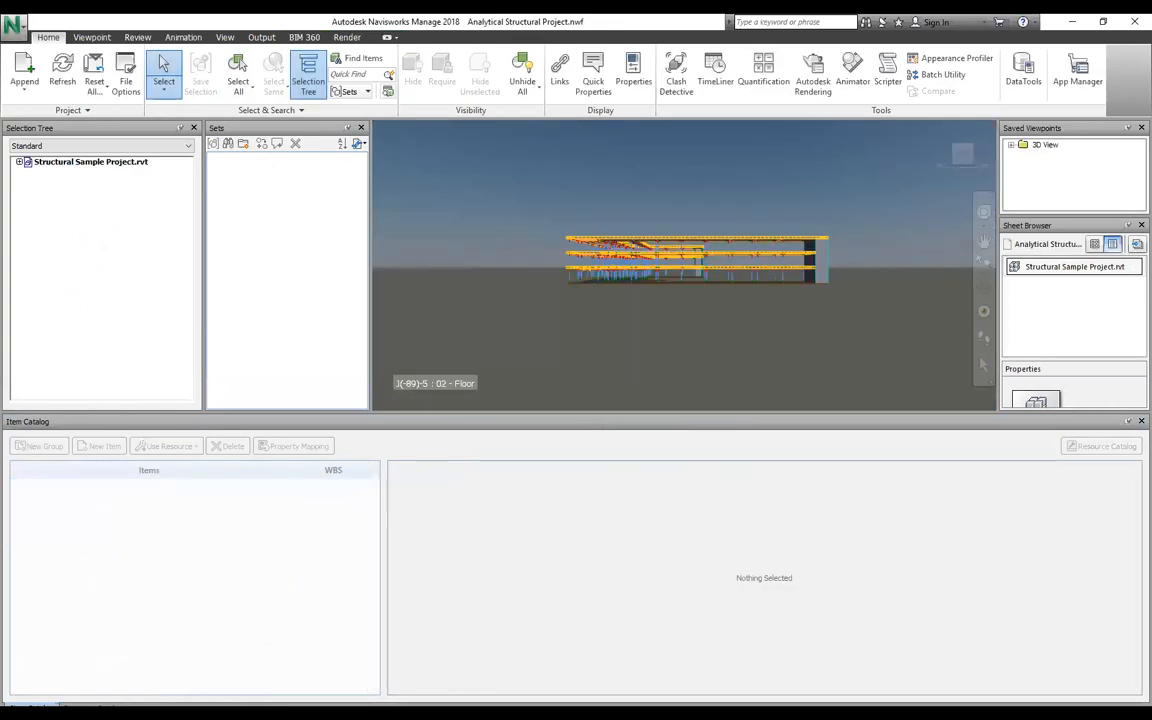
{"action": "left_click", "coordinate": [14, 27]}
{"action": "left_click", "coordinate": [185, 124]}
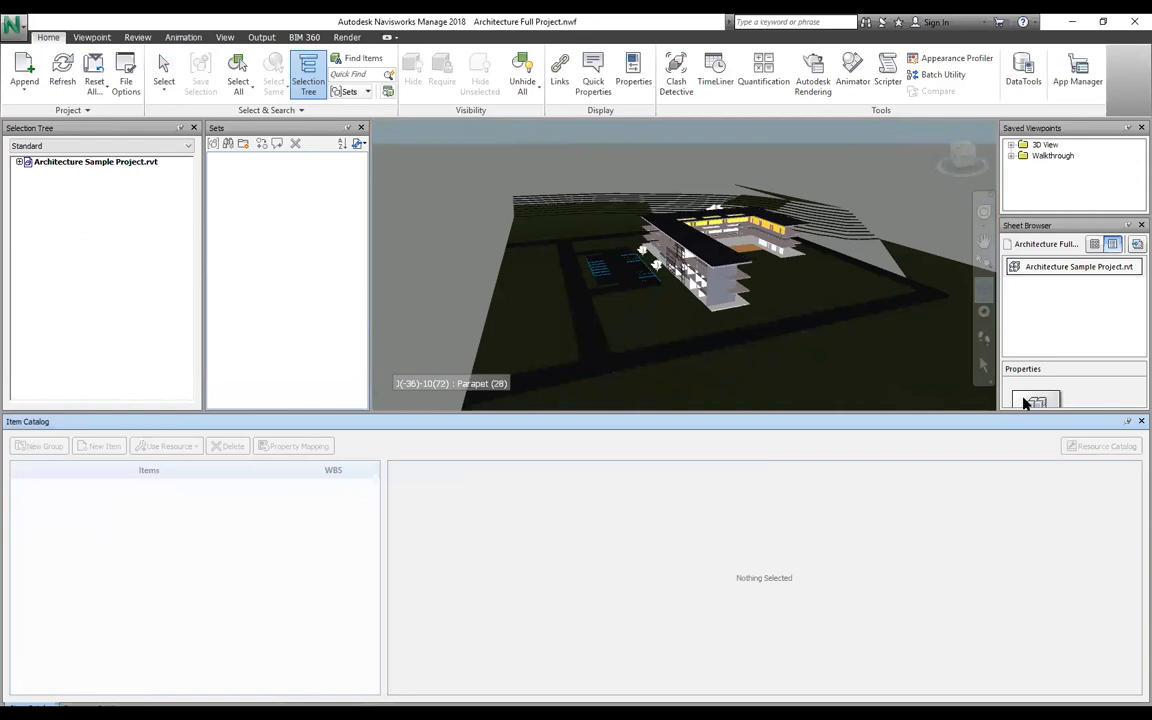
Step: Orbit the building, close the Sets window, lower the Item Catalog splitter, and show the Quantification Workbook
{"action": "mouse_move", "coordinate": [683, 265]}
{"action": "middle_mouse_down", "text": "shift"}
{"action": "mouse_move", "coordinate": [630, 295]}
{"action": "mouse_move", "coordinate": [550, 300]}
{"action": "mouse_move", "coordinate": [565, 252]}
{"action": "mouse_move", "coordinate": [520, 215]}
{"action": "middle_mouse_up", "text": "shift"}
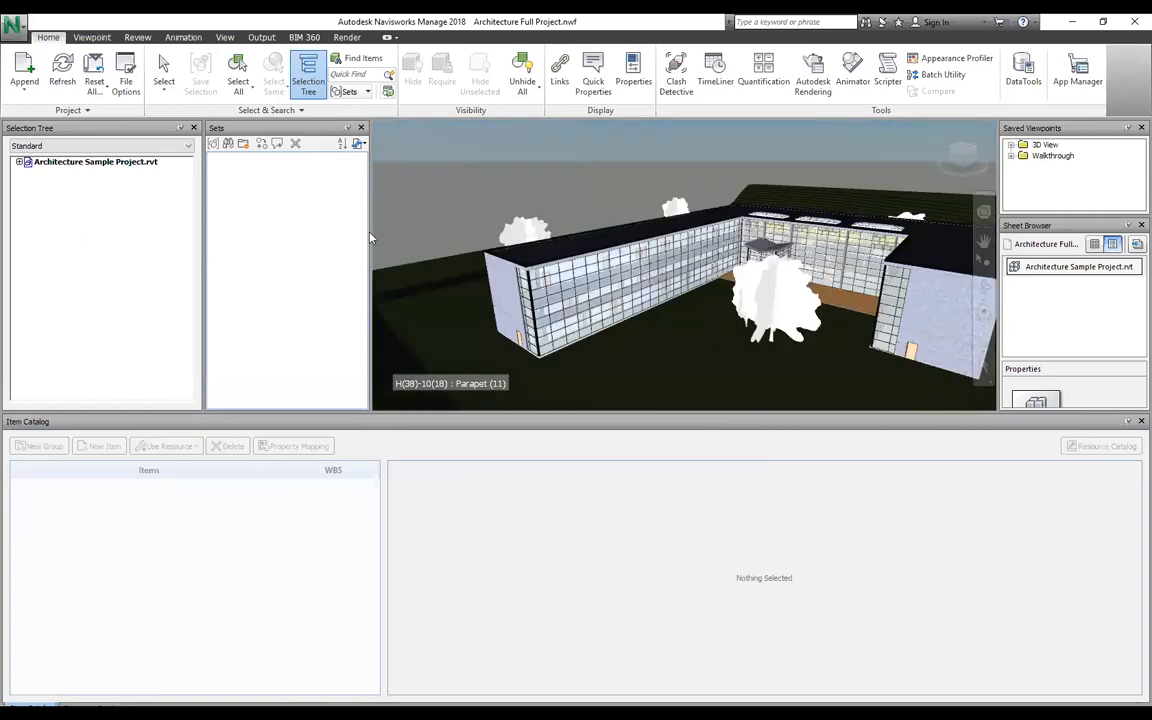
{"action": "left_click", "coordinate": [361, 128]}
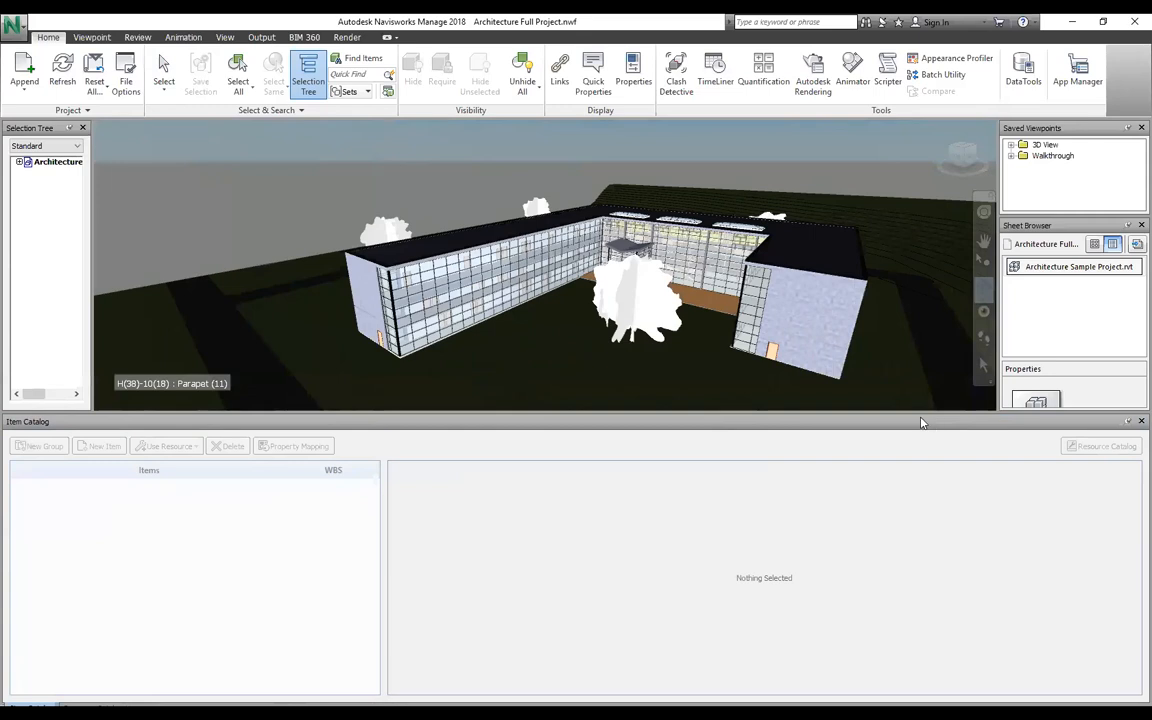
{"action": "left_click_drag", "start_coordinate": [840, 413], "coordinate": [840, 545]}
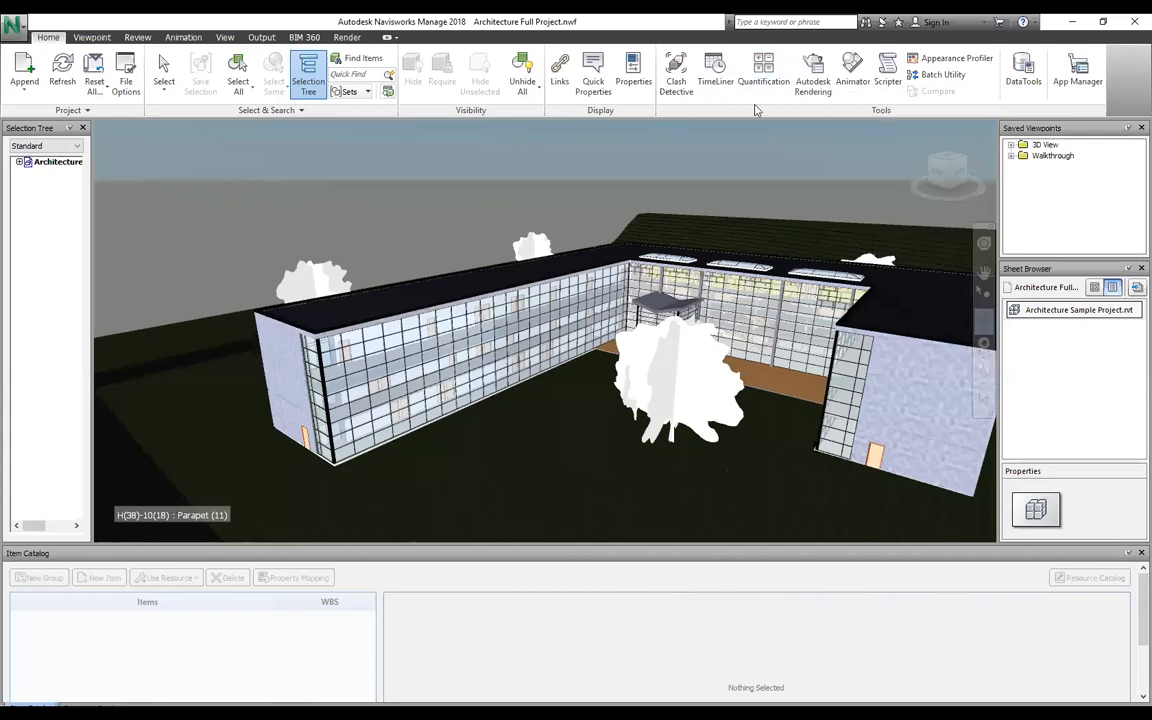
{"action": "left_click", "coordinate": [761, 72]}
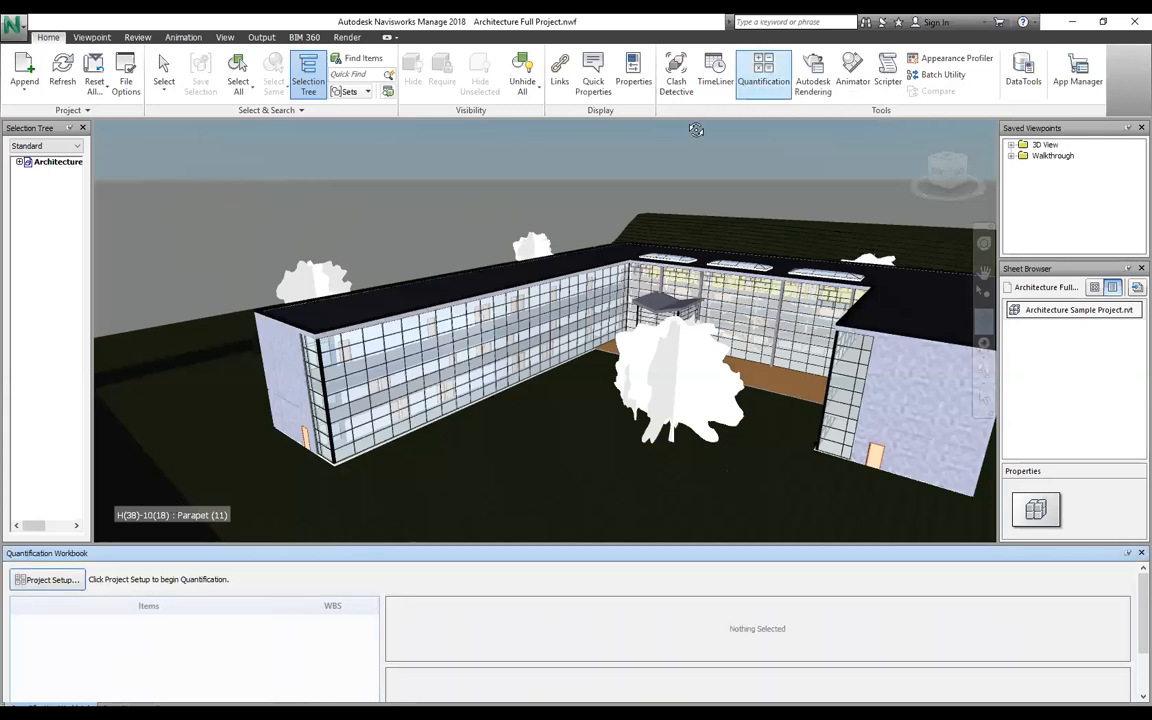
Step: Create a quantification project with no catalog, Metric units and the General Properties takeoff set
{"action": "left_click", "coordinate": [46, 580]}
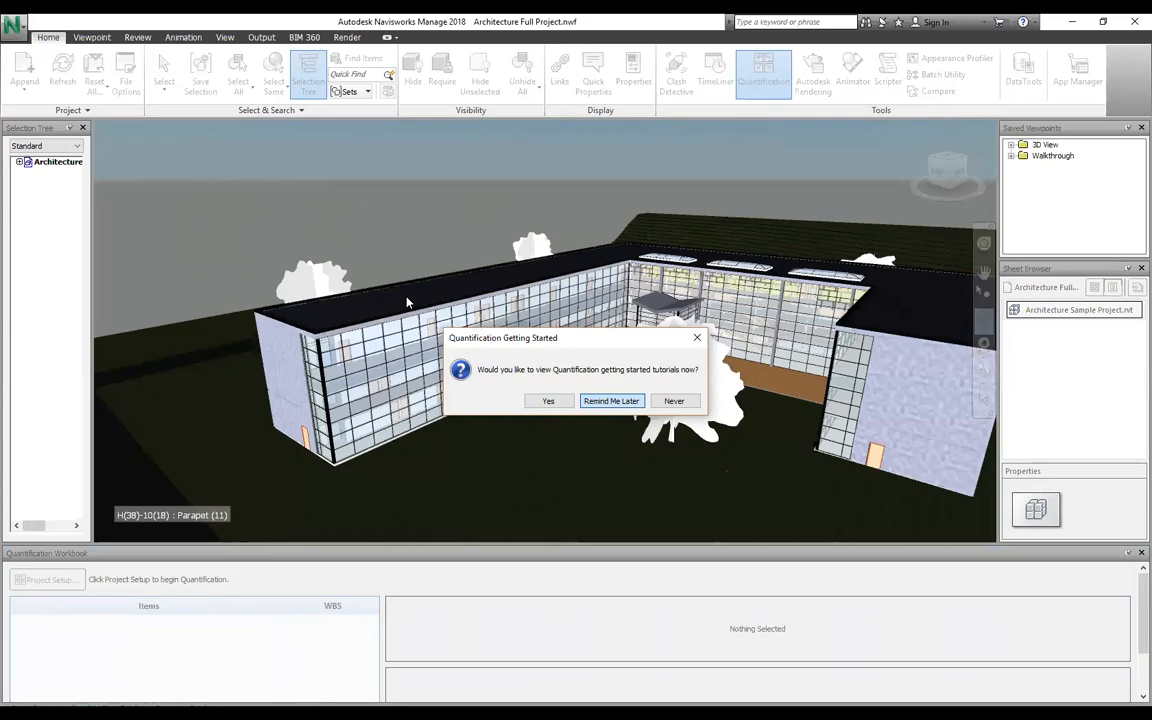
{"action": "key", "text": "Return"}
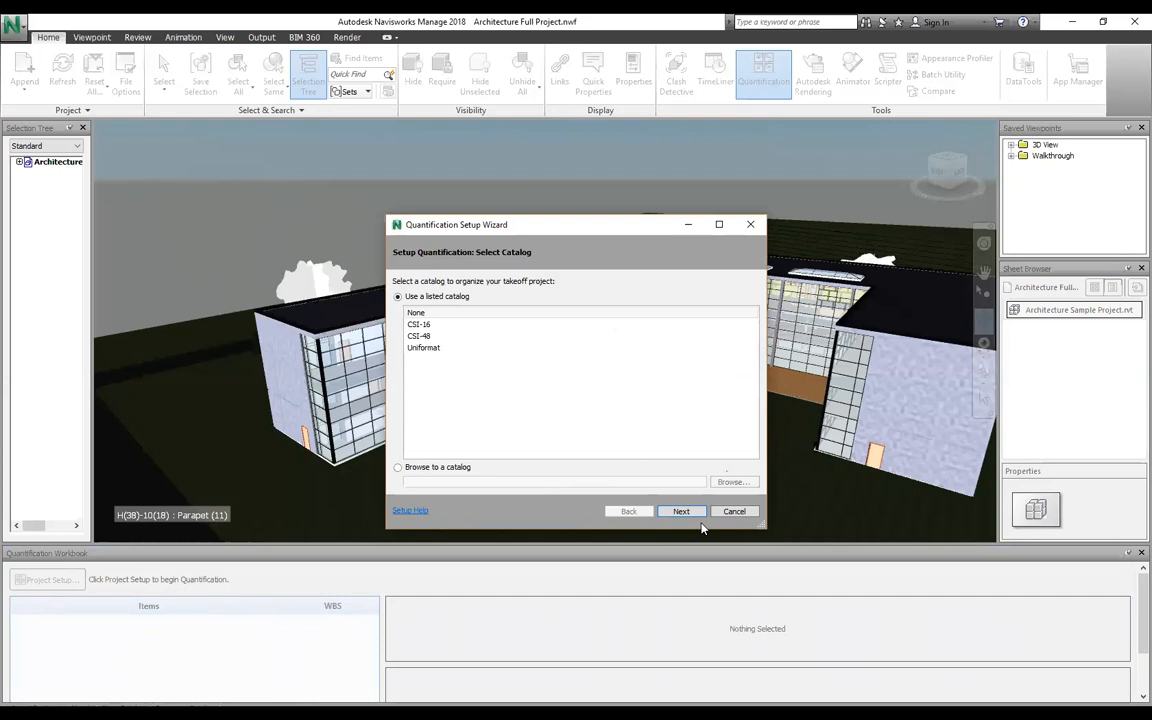
{"action": "left_click", "coordinate": [426, 312]}
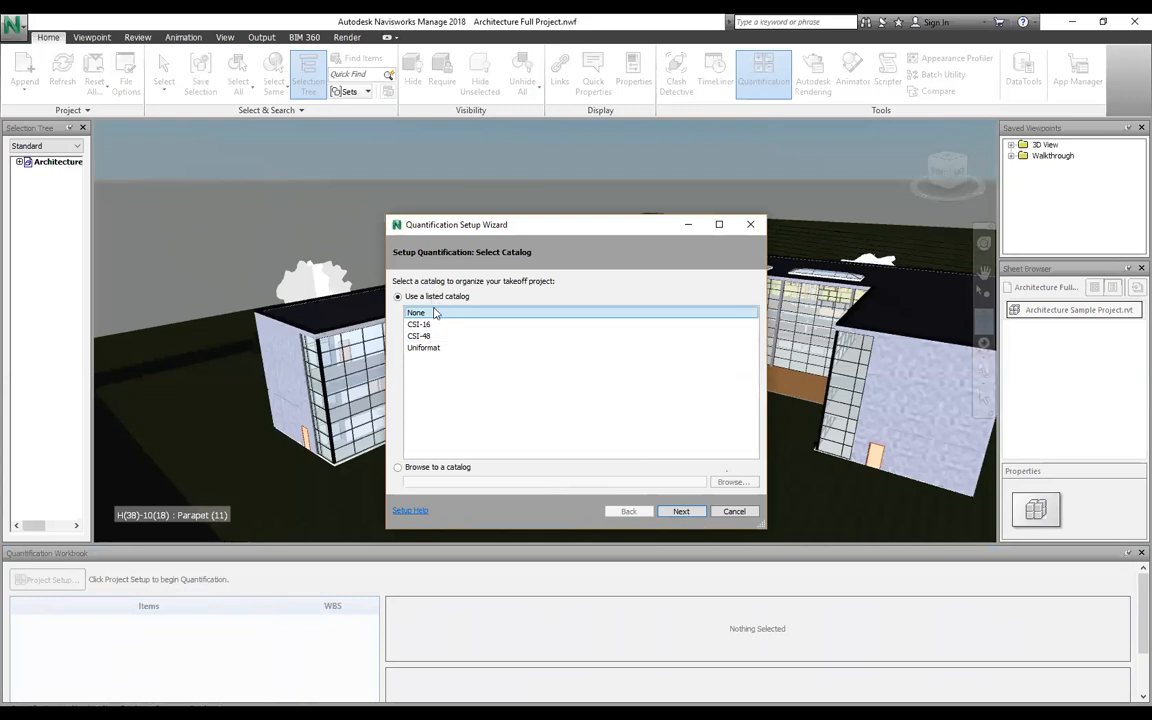
{"action": "left_click", "coordinate": [683, 514]}
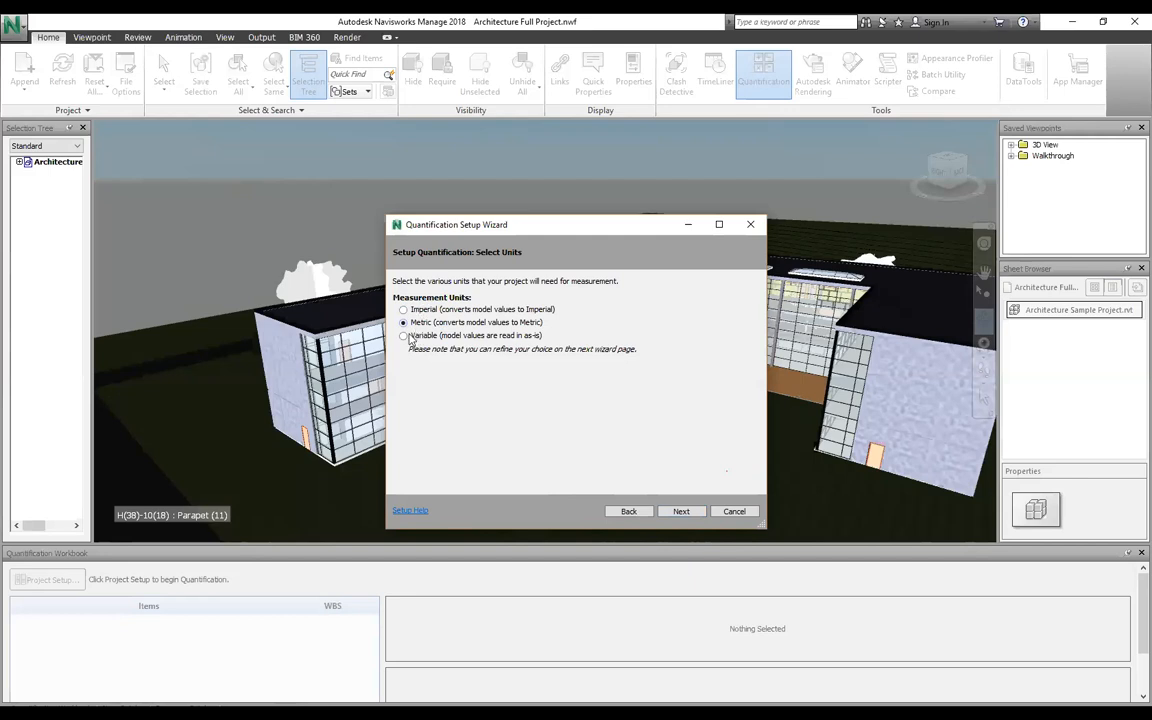
{"action": "left_click", "coordinate": [679, 511]}
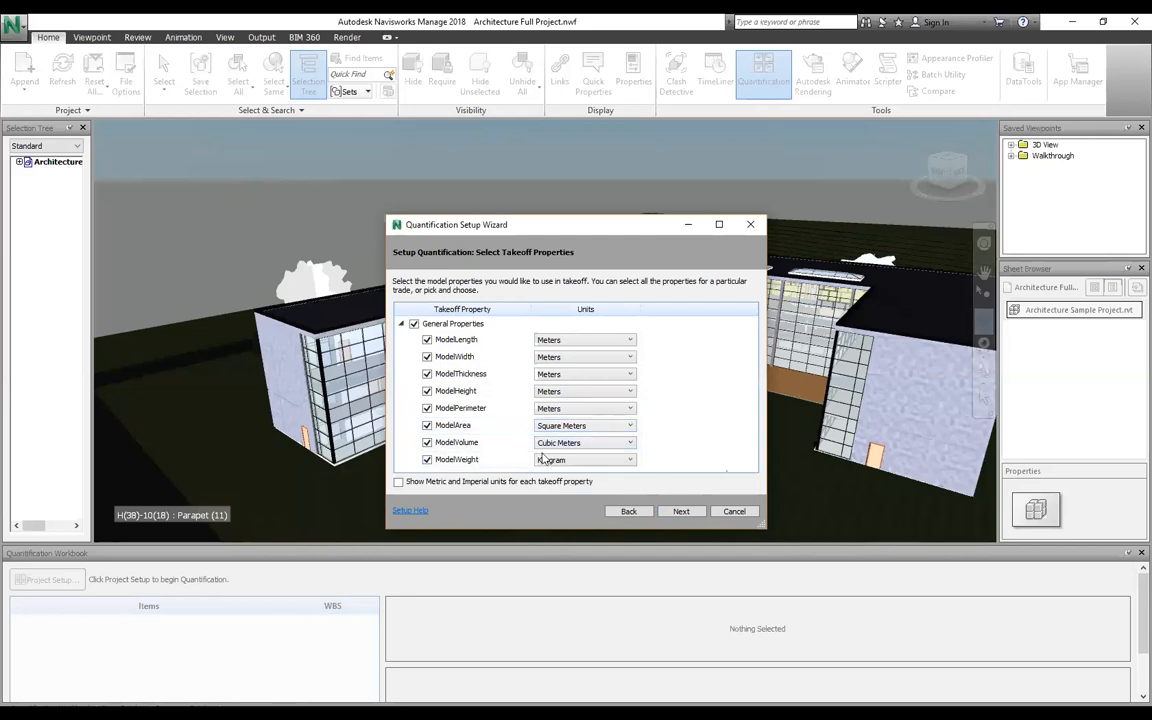
{"action": "left_click", "coordinate": [678, 511]}
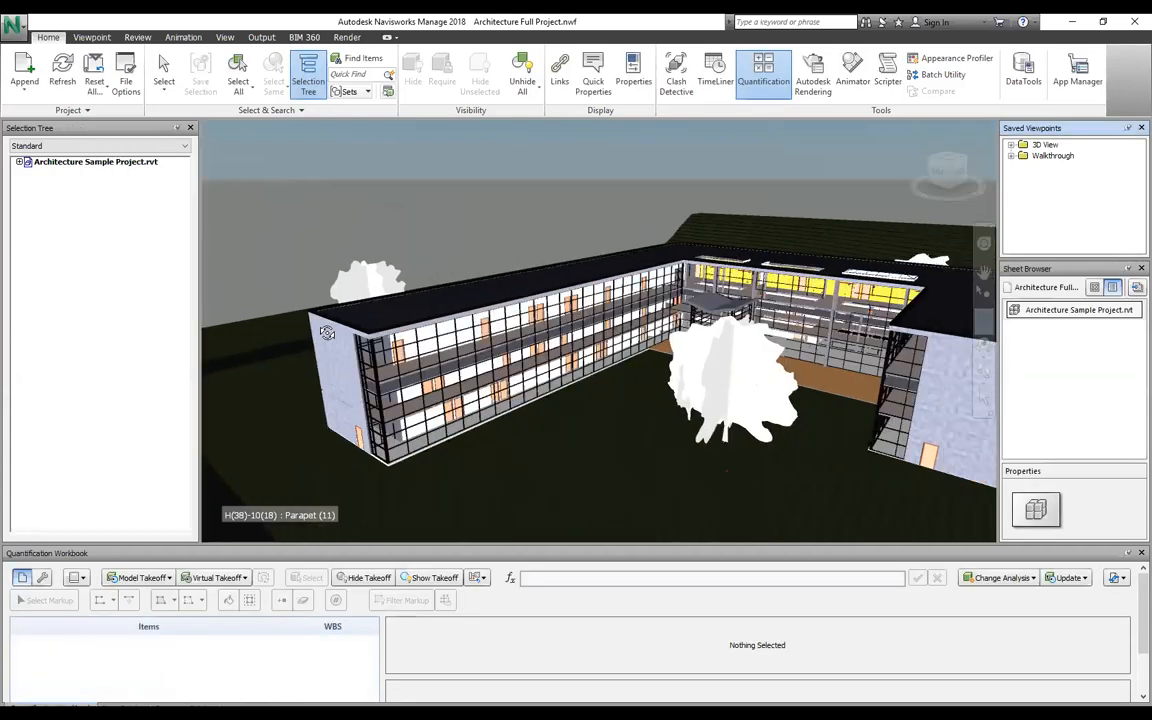
Step: Select all of Architecture Sample Project.rvt and take it off to a new catalog item
{"action": "key", "text": "ctrl+a"}
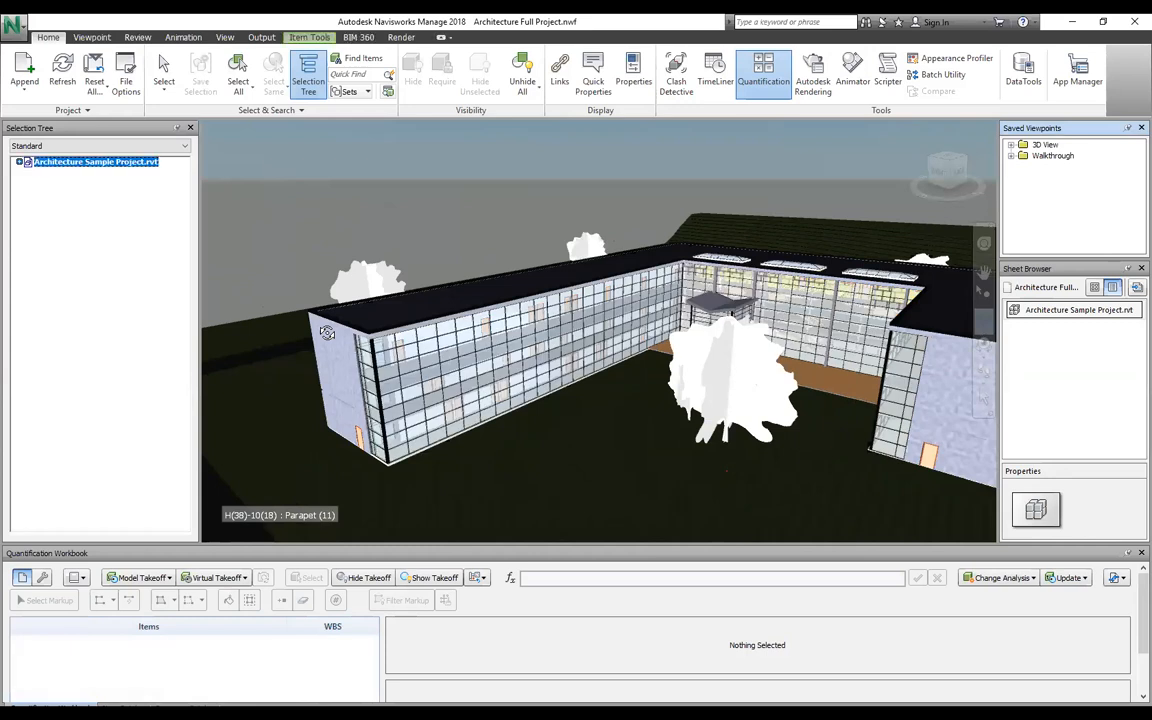
{"action": "key", "text": "shift+F10"}
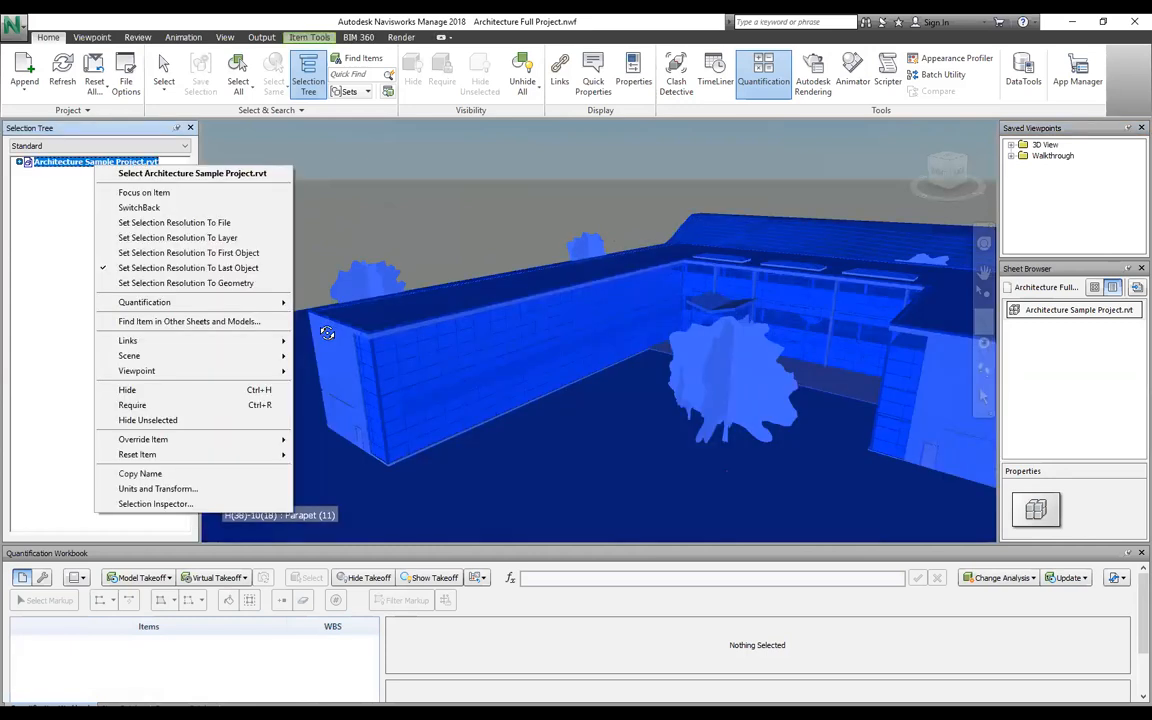
{"action": "mouse_move", "coordinate": [146, 302]}
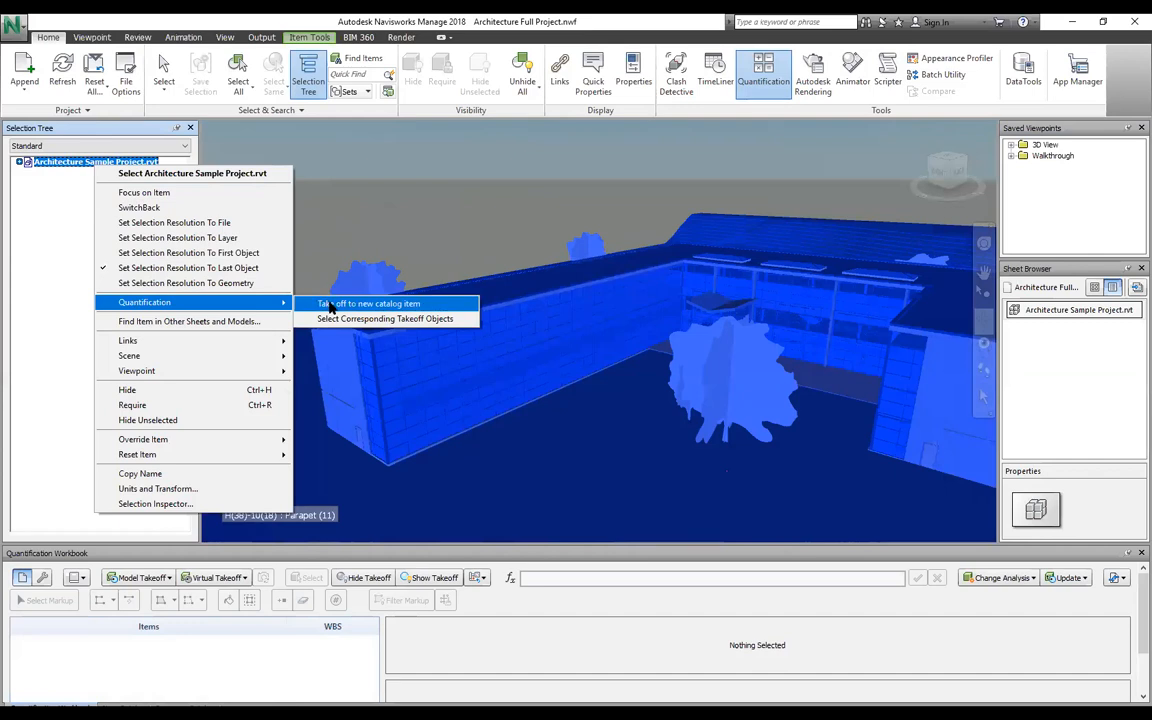
{"action": "left_click", "coordinate": [330, 304]}
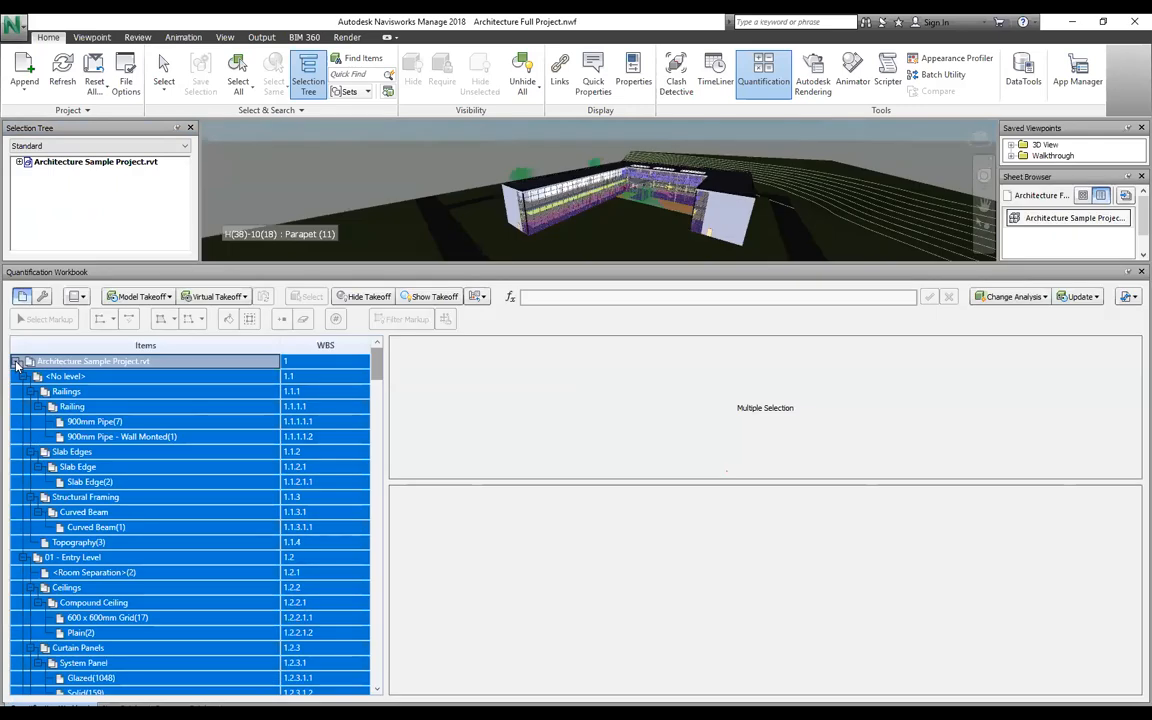
Step: Collapse the takeoff tree and expand Roof to show the Concrete Deck - Tapered Insulation takeoff
{"action": "left_click", "coordinate": [16, 361]}
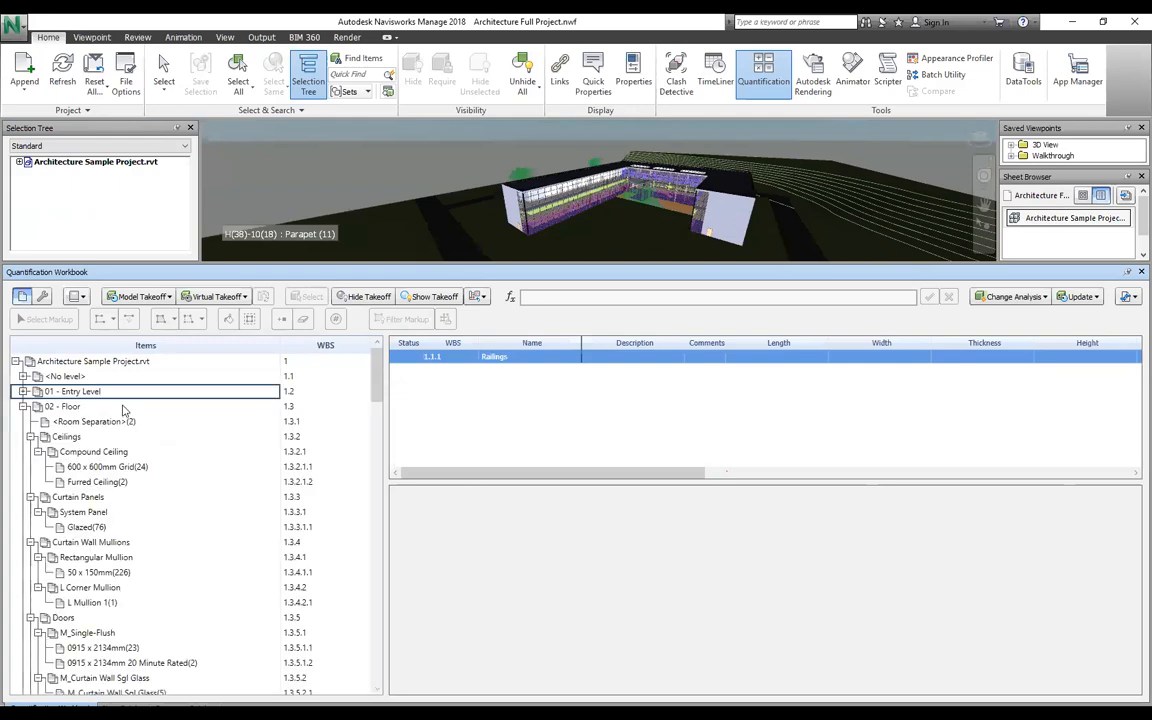
{"action": "left_click", "coordinate": [23, 406]}
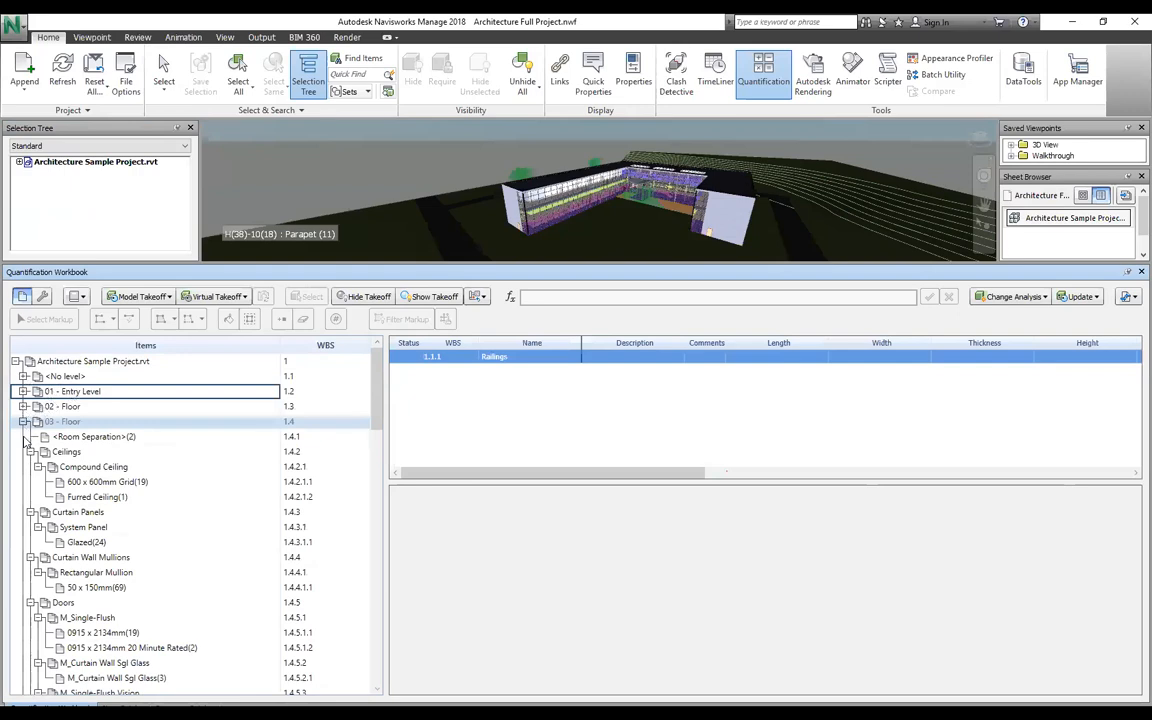
{"action": "left_click", "coordinate": [23, 422]}
{"action": "left_click", "coordinate": [23, 437]}
{"action": "left_click", "coordinate": [23, 437]}
{"action": "left_click", "coordinate": [113, 481]}
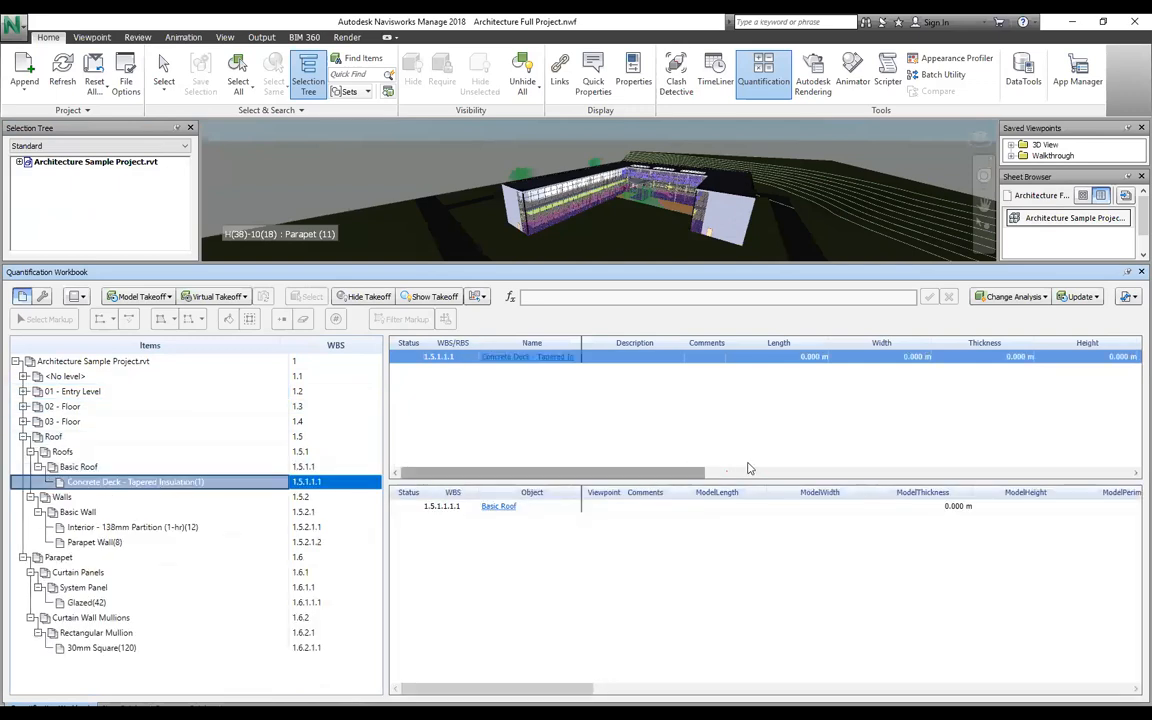
Step: Show the Roof Basic Wall takeoff, with Parapet Wall at 168.590 m² and 43.010 m³
{"action": "left_click_drag", "start_coordinate": [823, 470], "coordinate": [942, 471]}
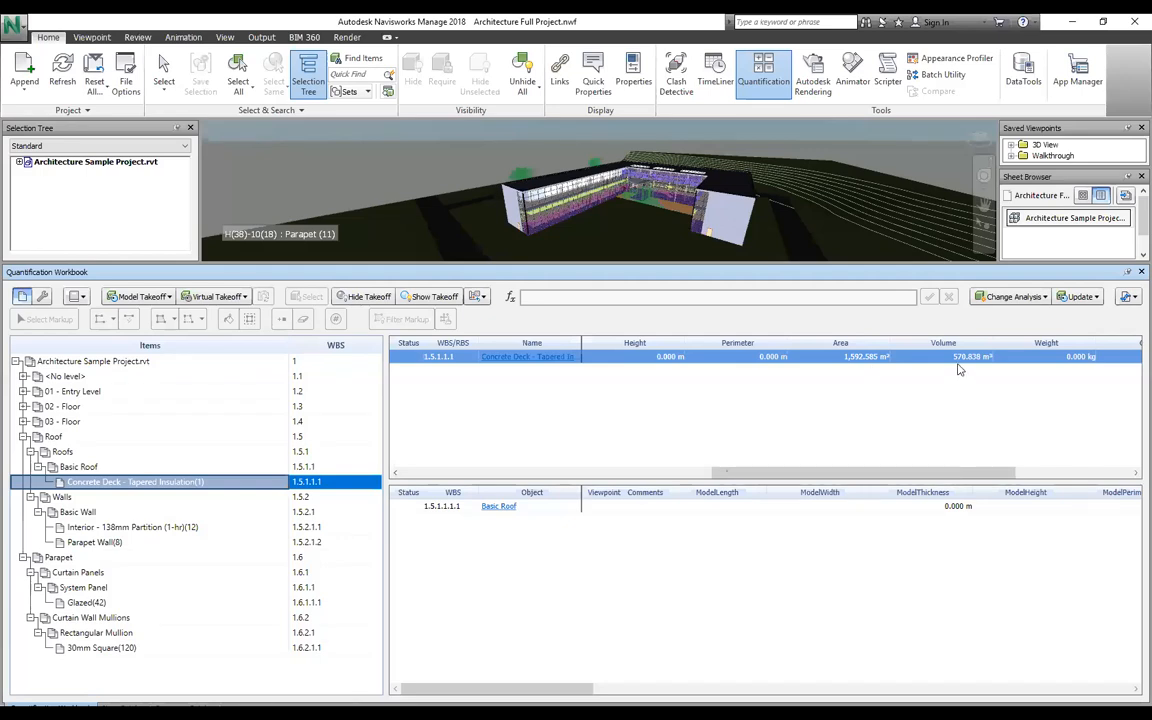
{"action": "left_click", "coordinate": [925, 474]}
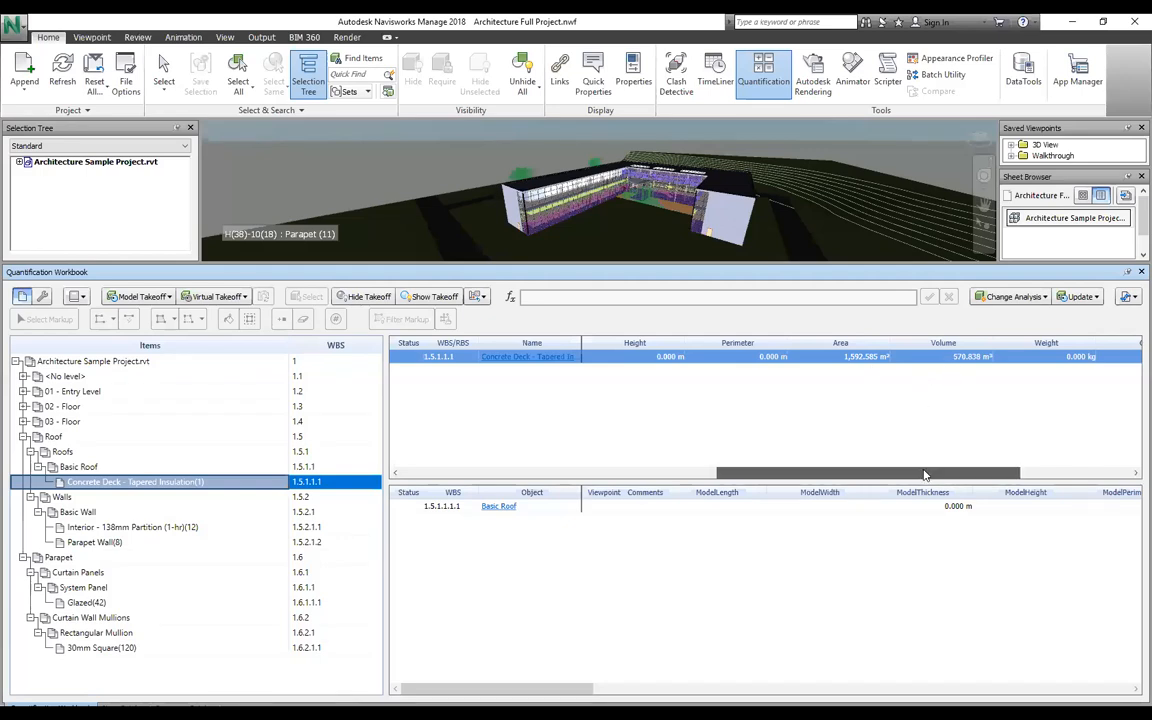
{"action": "left_click", "coordinate": [86, 511]}
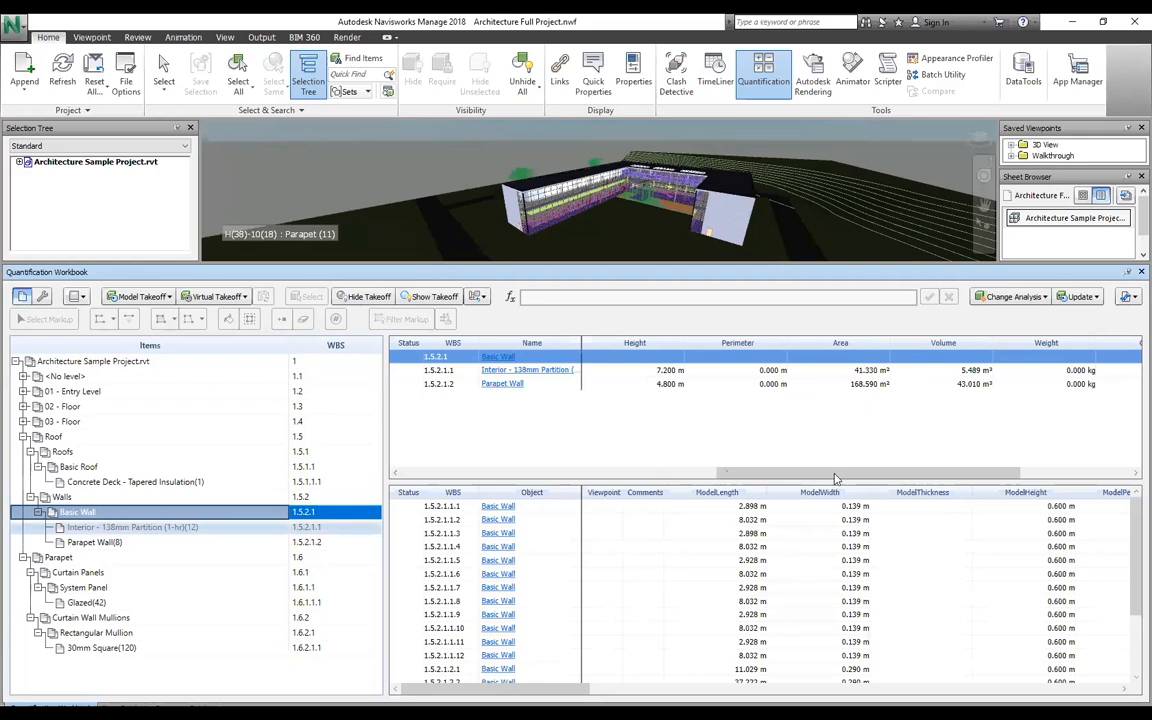
Step: Check the Interior - 138mm Partition wall row and fold up the Roof branch
{"action": "key", "text": "Down"}
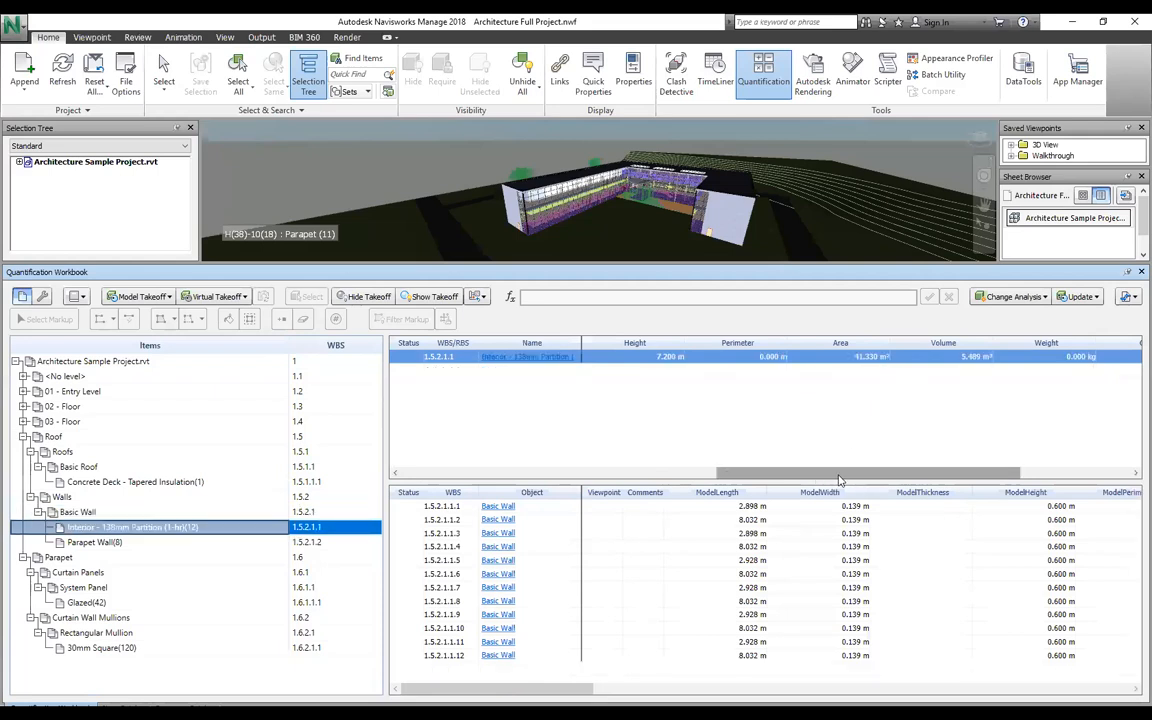
{"action": "left_click_drag", "start_coordinate": [849, 475], "coordinate": [650, 490]}
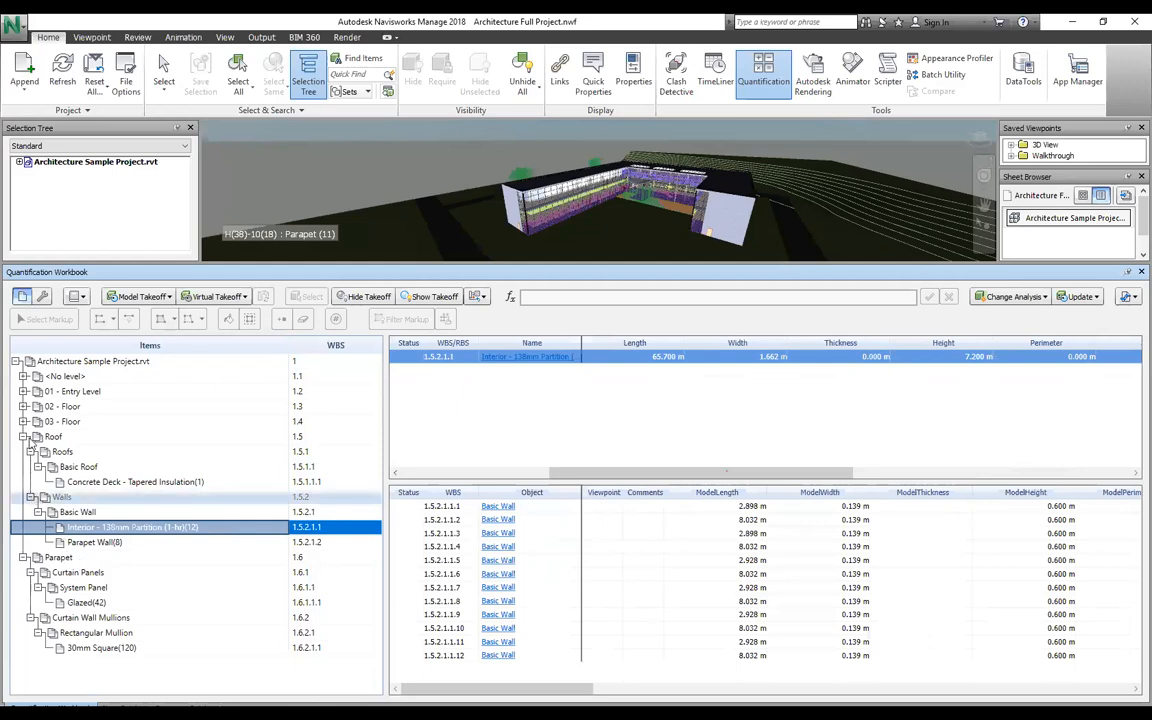
{"action": "left_click", "coordinate": [23, 437]}
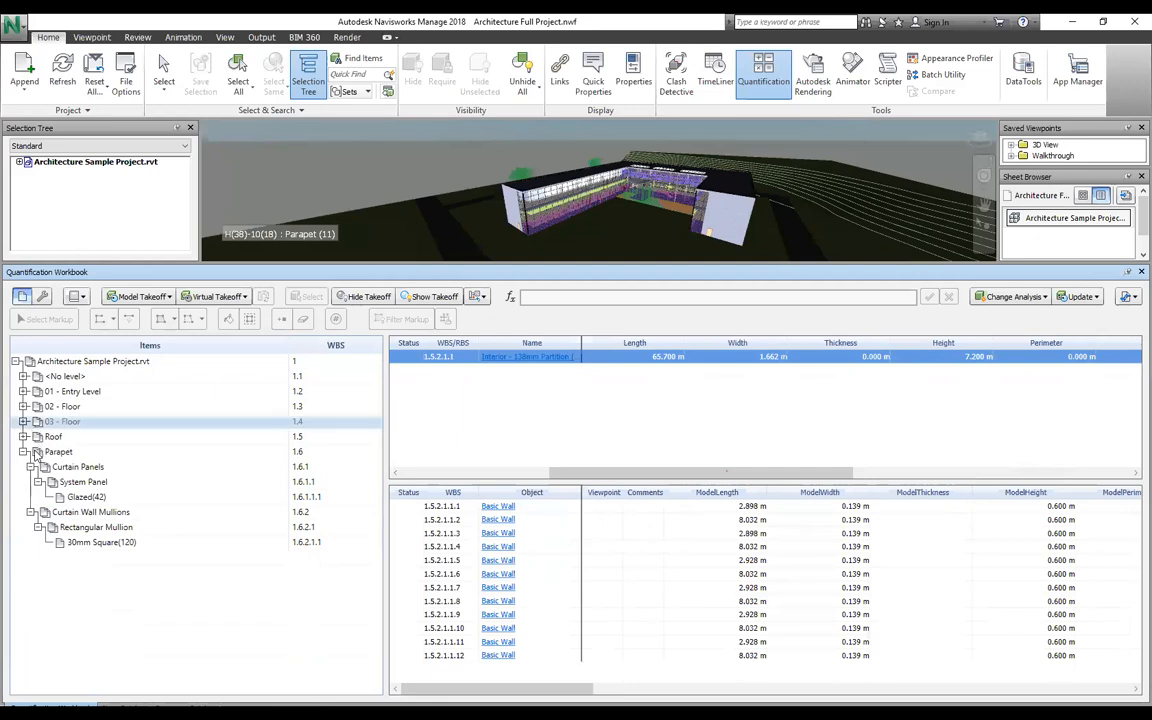
Step: Show the 03 - Floor 600 x 600mm Grid ceiling takeoff: 994.715 m², 51.725 m³, 19 count
{"action": "double_click", "coordinate": [88, 424]}
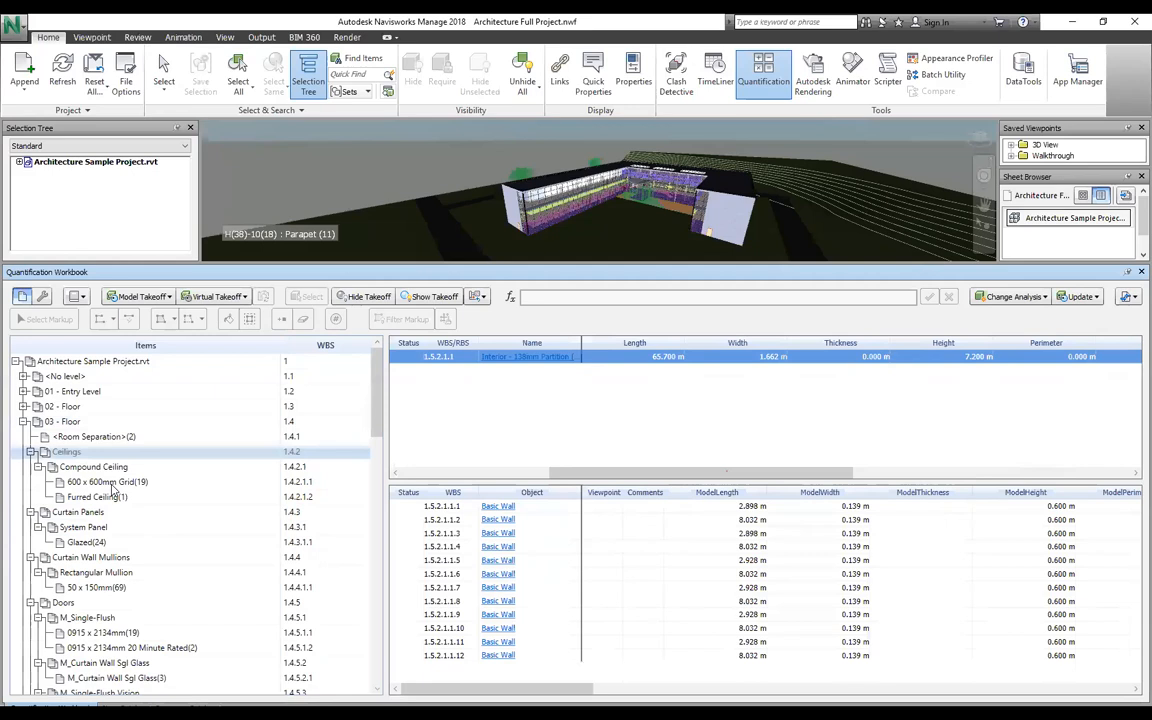
{"action": "left_click", "coordinate": [113, 484]}
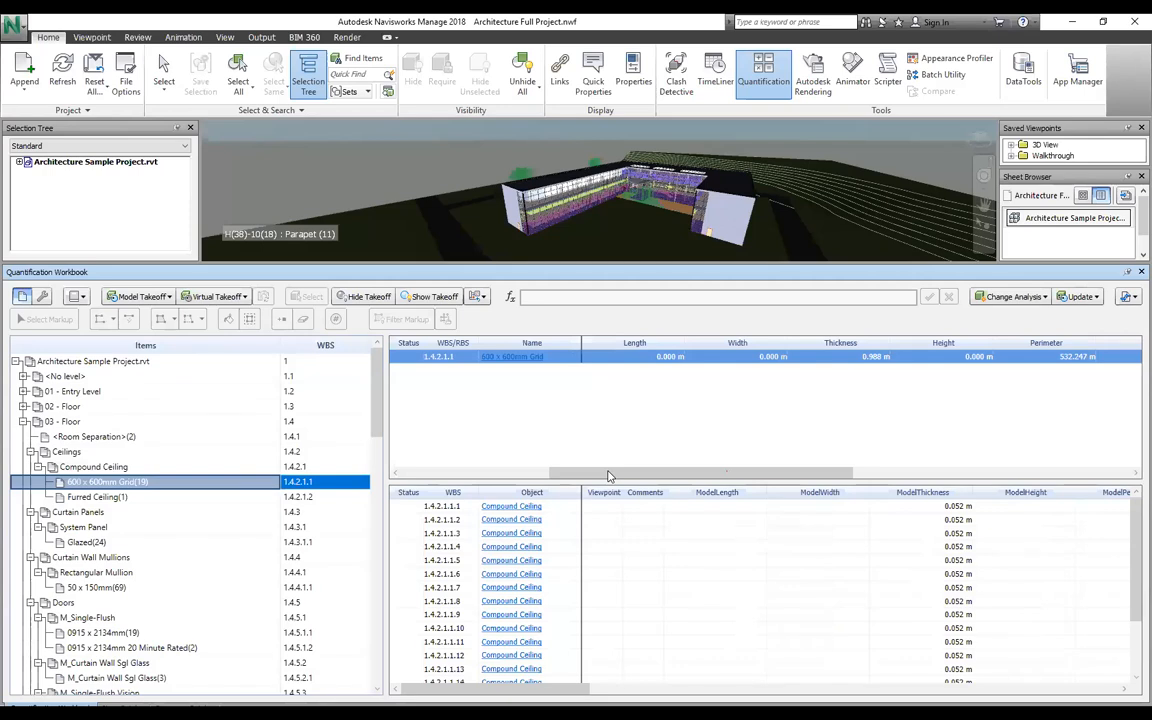
{"action": "scroll", "coordinate": [710, 474], "scroll_direction": "right", "scroll_amount": 2}
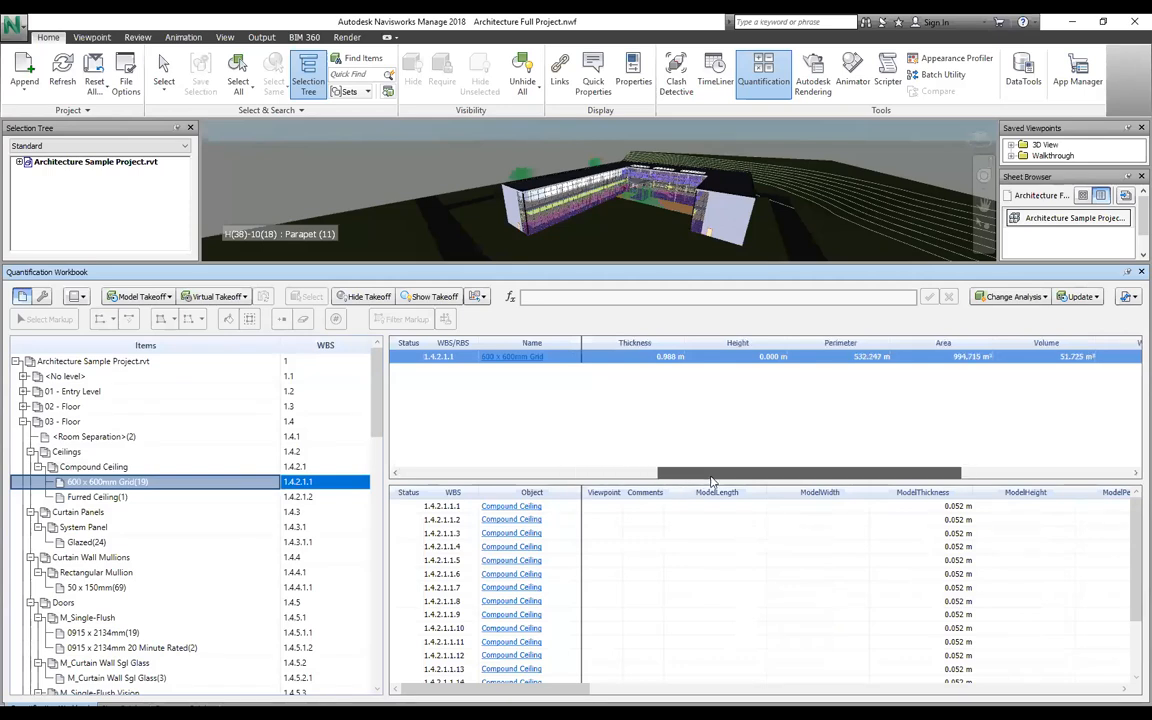
{"action": "left_click_drag", "start_coordinate": [711, 479], "coordinate": [733, 472]}
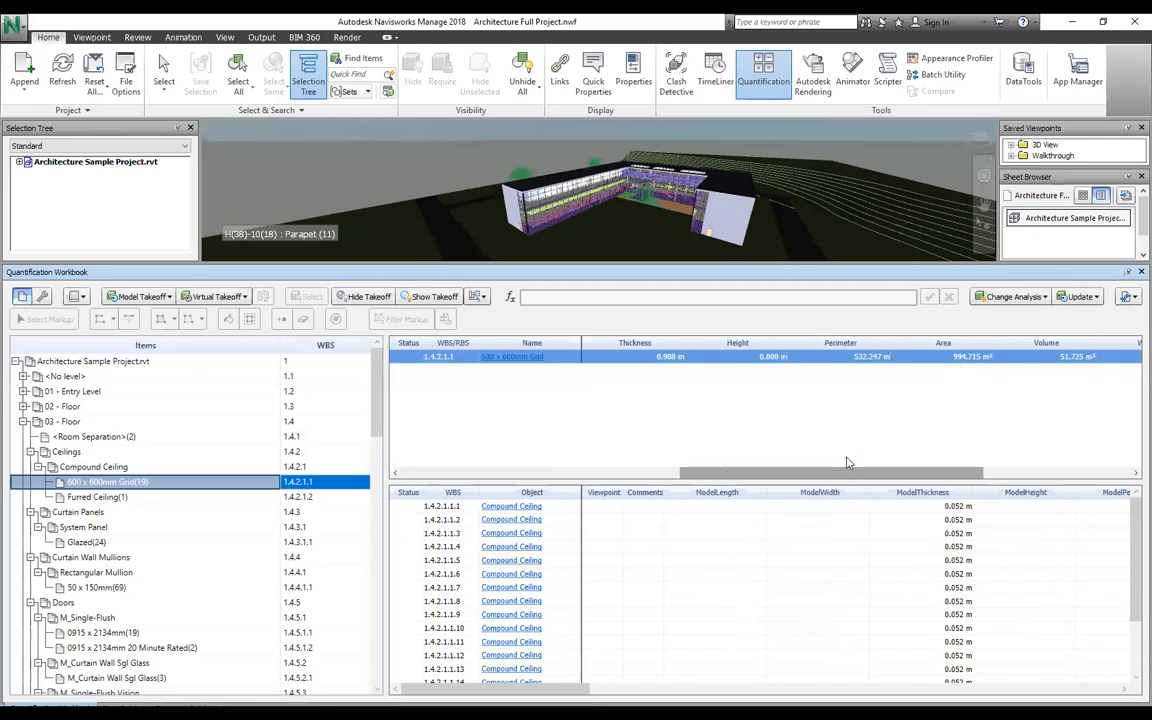
{"action": "left_click_drag", "start_coordinate": [984, 476], "coordinate": [1130, 476]}
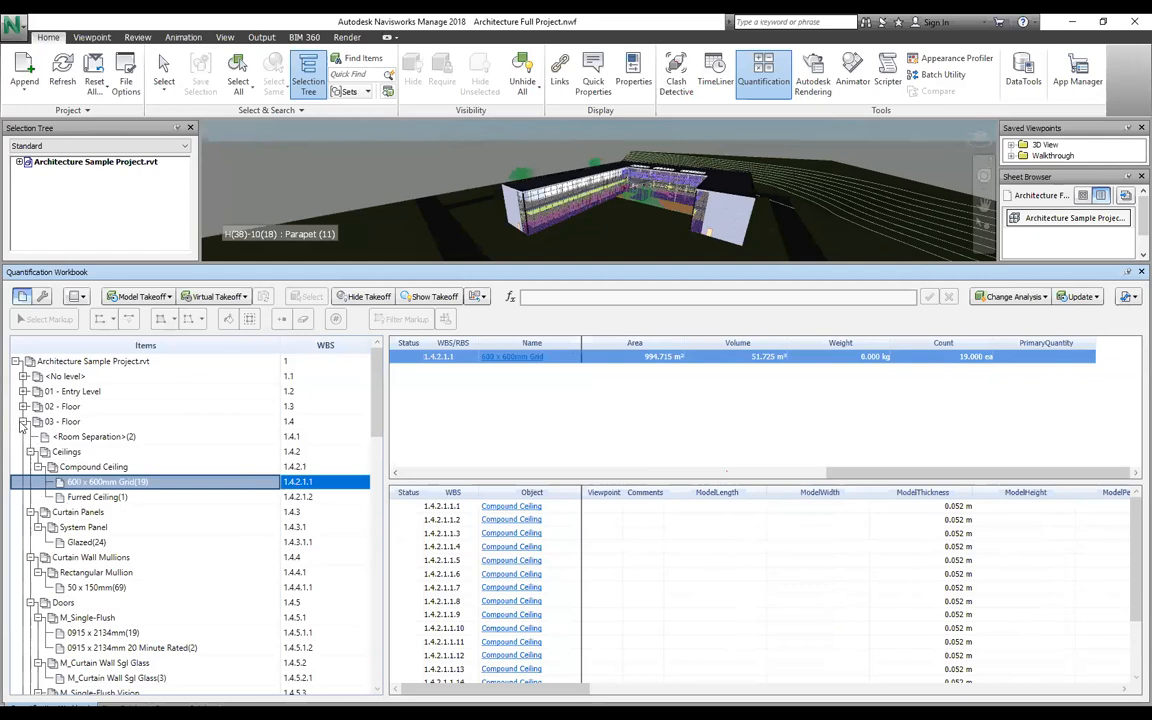
Step: Fold Ceilings, Curtain Panels and Mullions, then show the 0915 x 2134mm single-flush door takeoff
{"action": "left_click", "coordinate": [31, 452]}
{"action": "left_click", "coordinate": [31, 467]}
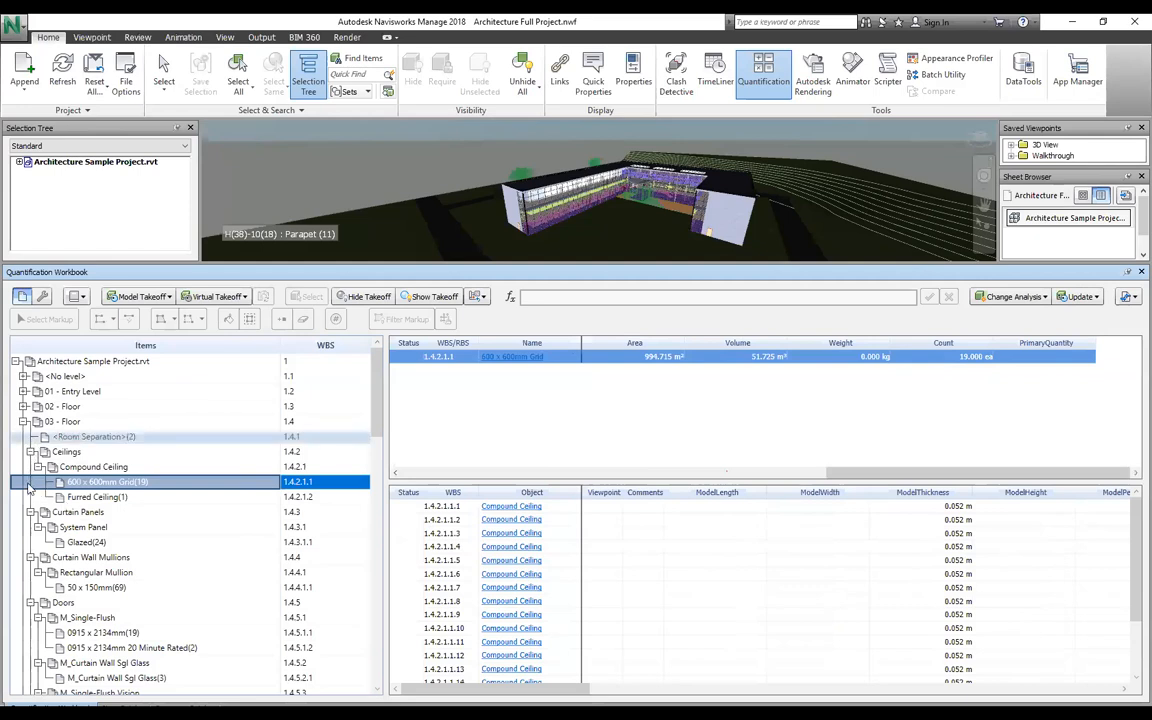
{"action": "left_click", "coordinate": [31, 483]}
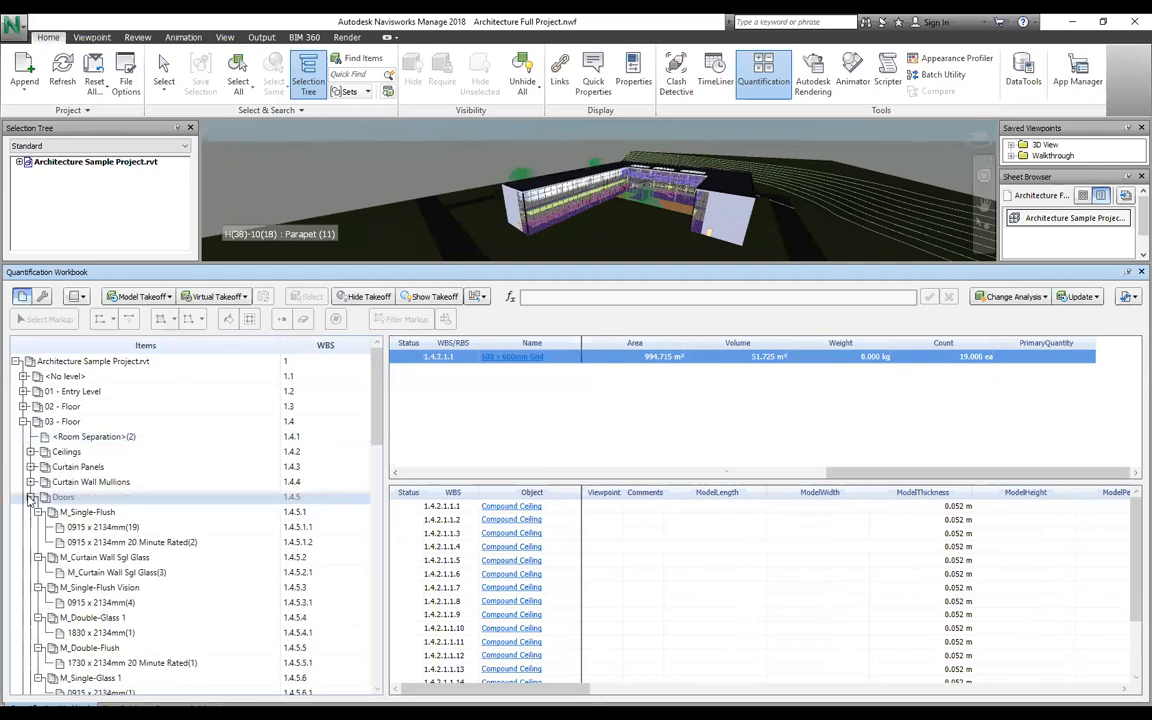
{"action": "left_click", "coordinate": [104, 527]}
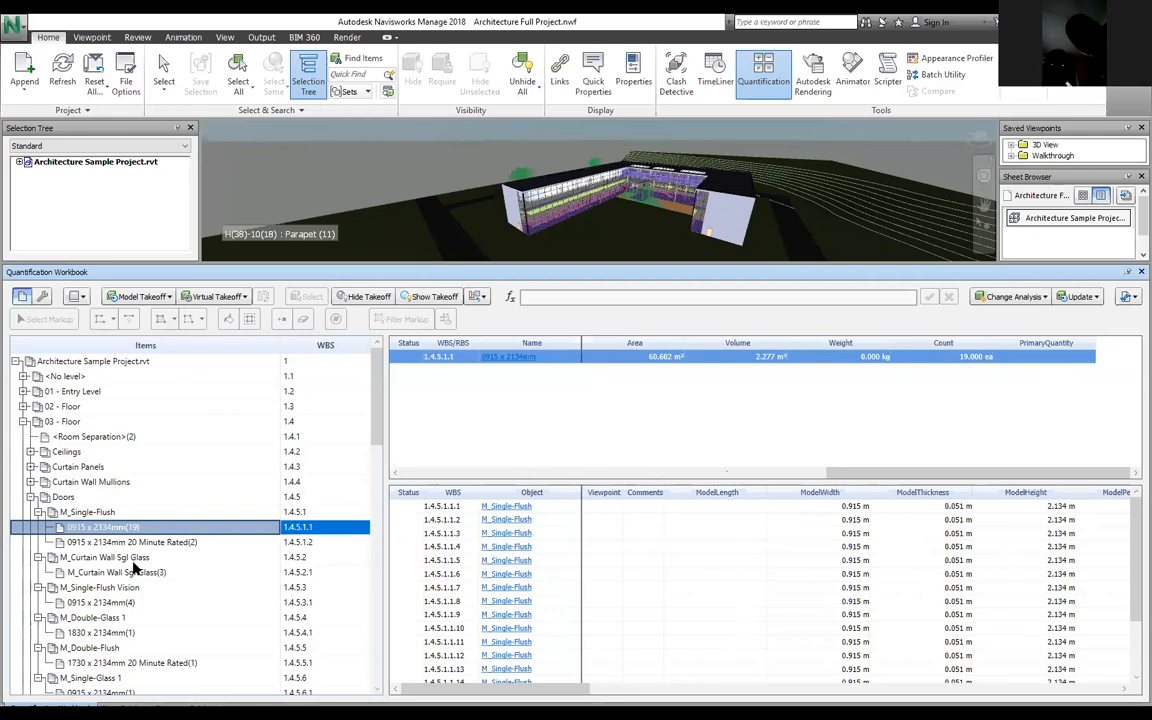
{"action": "scroll", "coordinate": [104, 537], "scroll_direction": "down", "scroll_amount": 4}
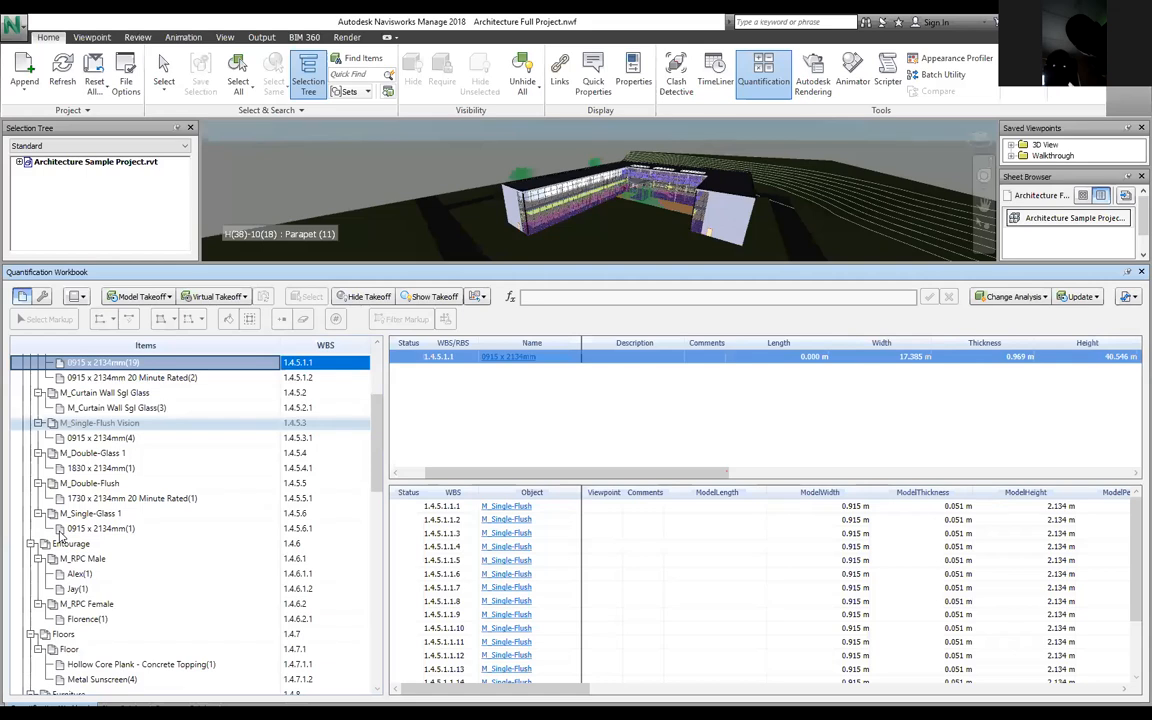
{"action": "scroll", "coordinate": [55, 535], "scroll_direction": "up", "scroll_amount": 4}
Step: Collapse the five door types, from M_Single-Flush through M_Double-Flush
{"action": "left_click", "coordinate": [38, 512]}
{"action": "left_click", "coordinate": [38, 527]}
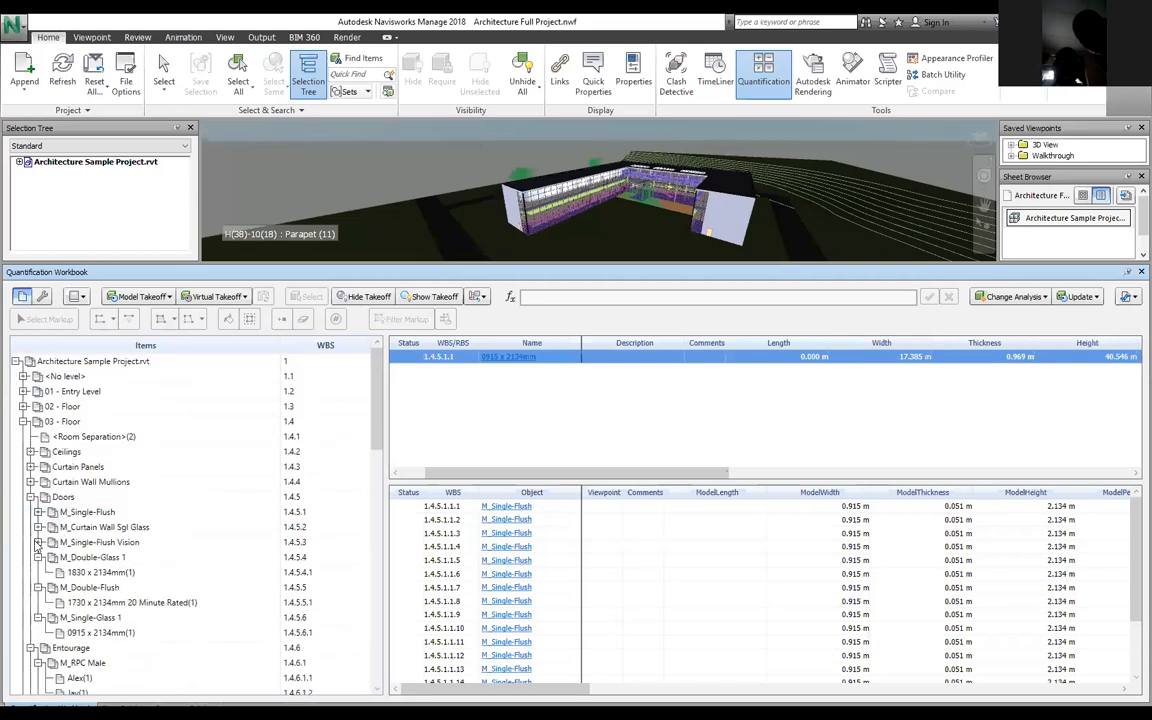
{"action": "left_click", "coordinate": [38, 542]}
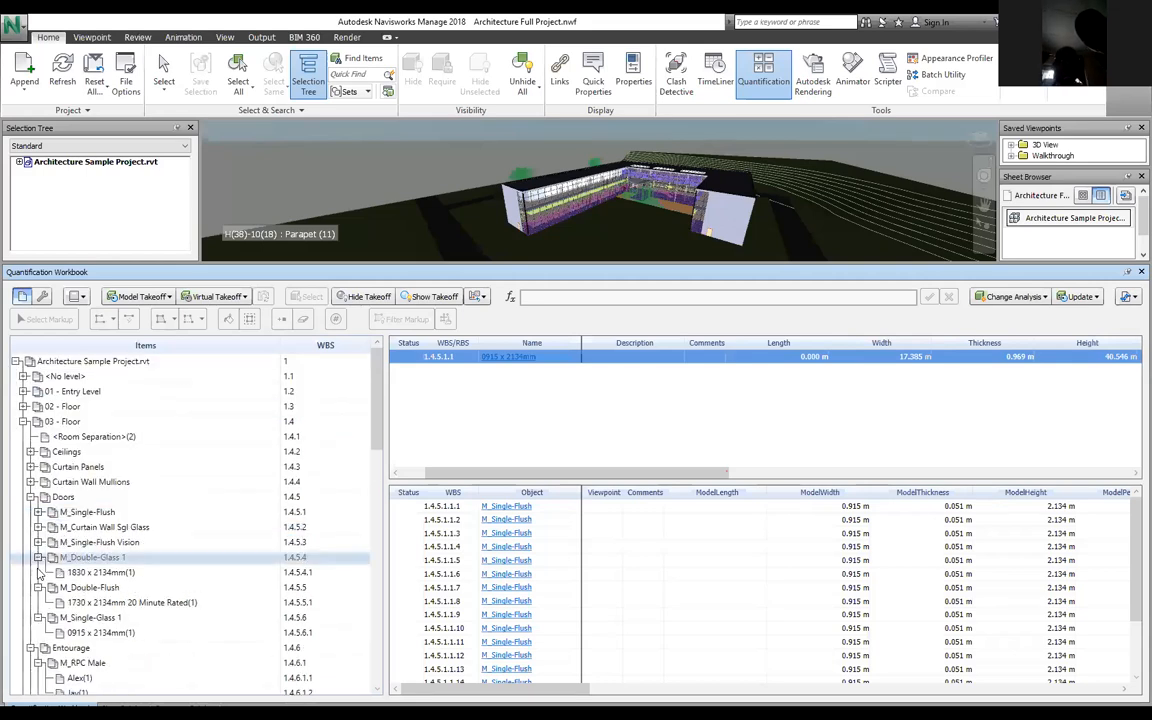
{"action": "left_click", "coordinate": [38, 557]}
{"action": "left_click", "coordinate": [38, 572]}
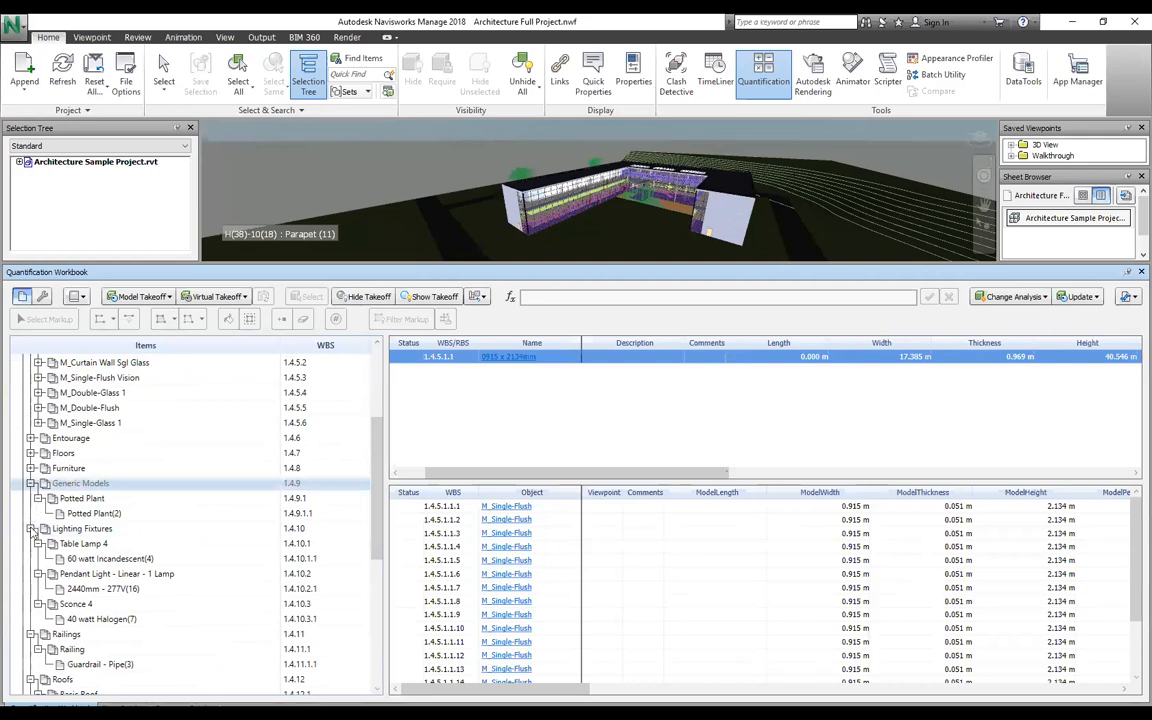
Step: Collapse Generic Models, Lighting Fixtures and Railings, then select the 03 - Floor Room Separation row
{"action": "key", "text": "Left"}
{"action": "key", "text": "Down"}
{"action": "key", "text": "Left"}
{"action": "key", "text": "Down"}
{"action": "key", "text": "Left"}
{"action": "key", "text": "Down"}
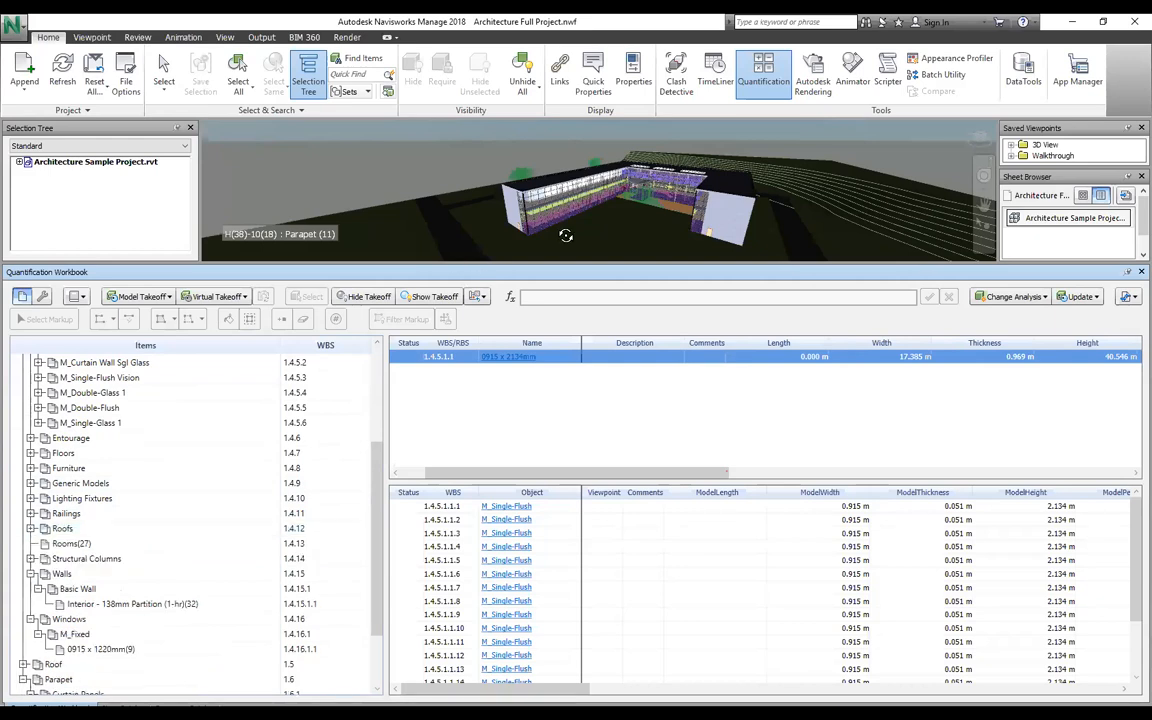
{"action": "scroll", "coordinate": [566, 235], "scroll_direction": "up", "scroll_amount": 4}
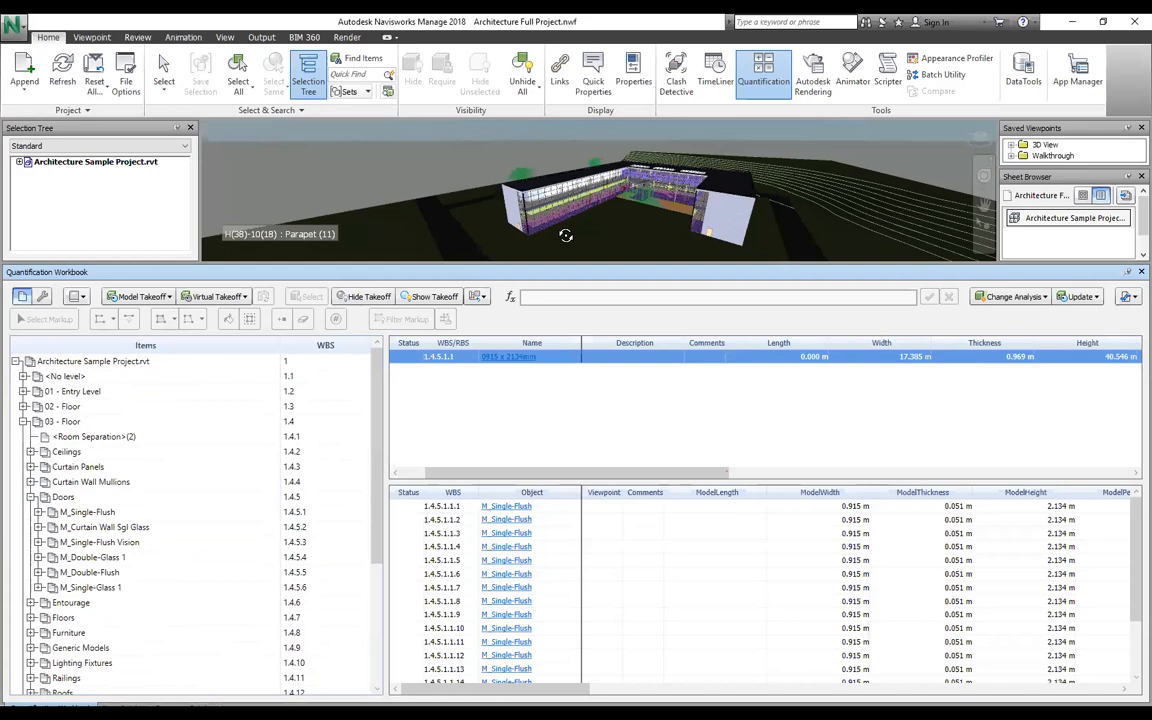
{"action": "scroll", "coordinate": [566, 235], "scroll_direction": "up", "scroll_amount": 2}
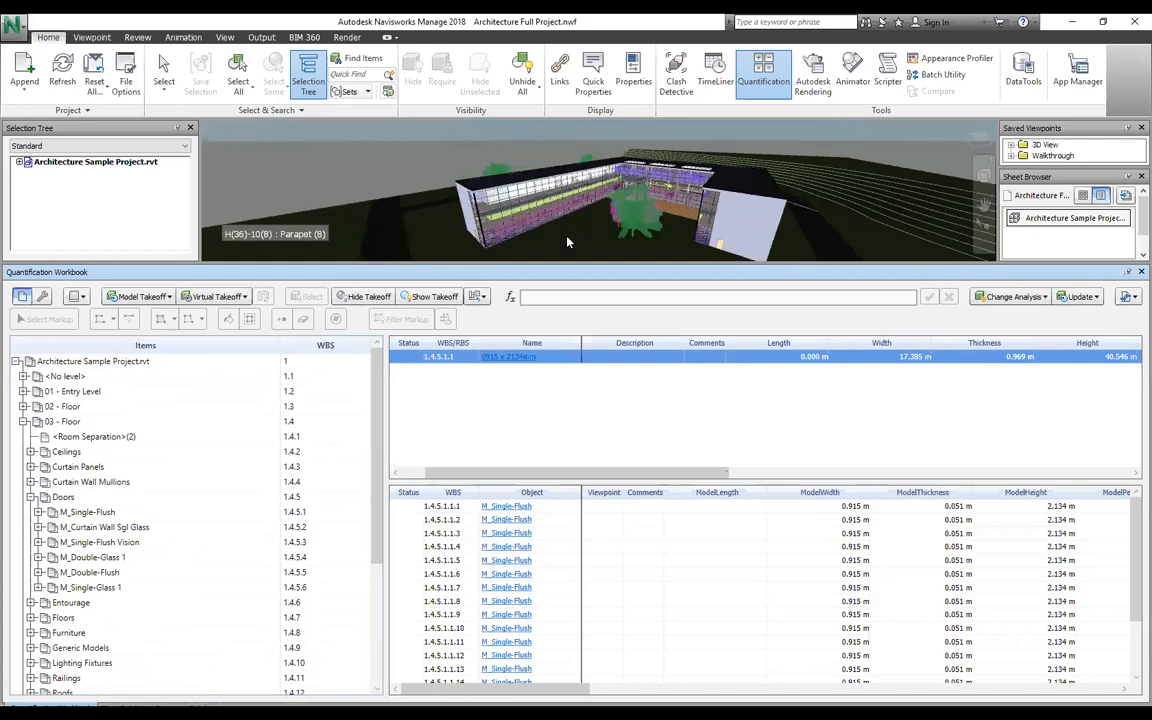
{"action": "left_click", "coordinate": [155, 437]}
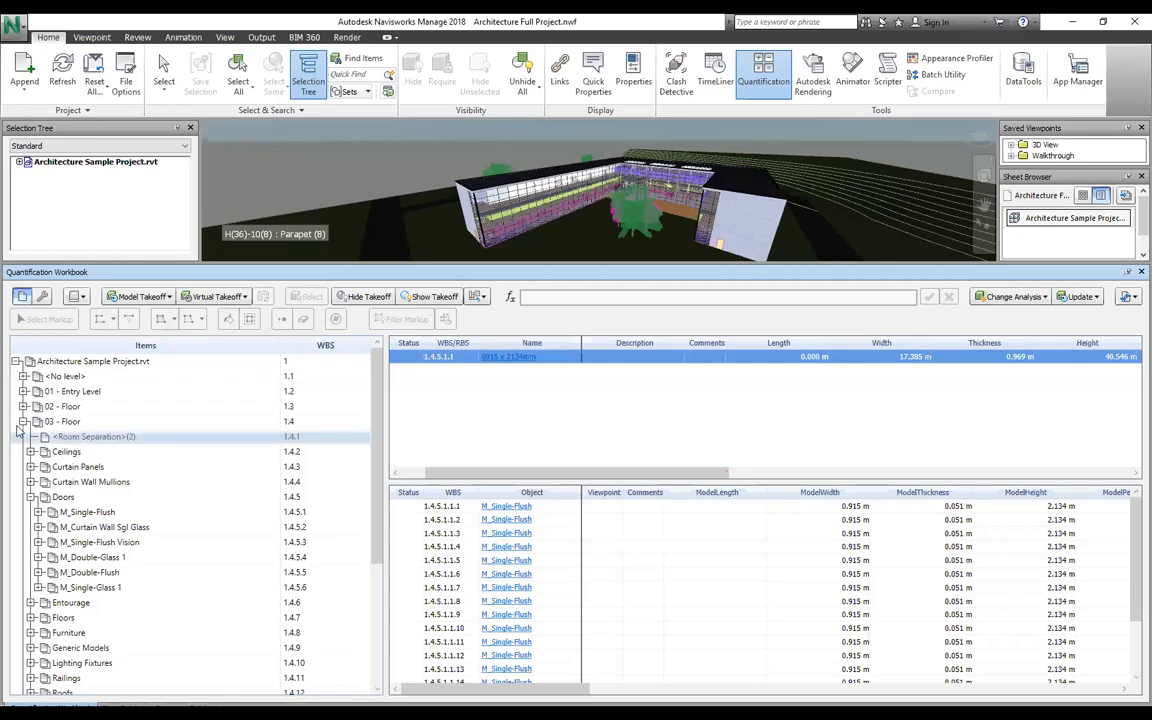
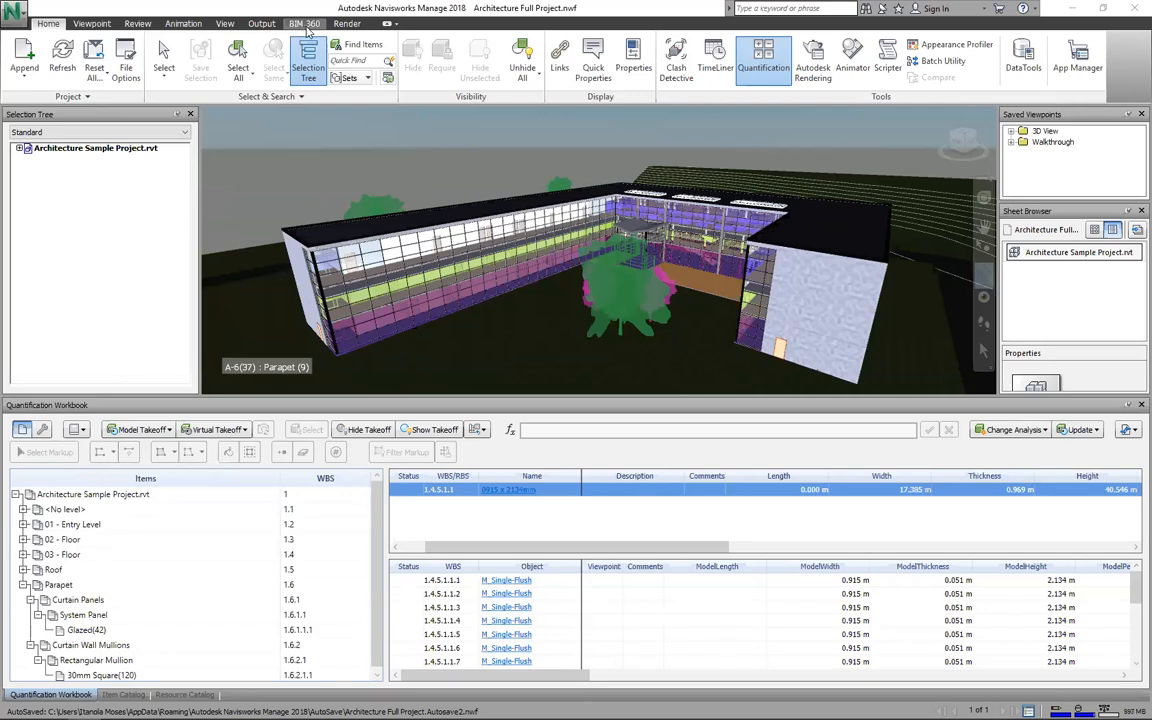
Step: Show the BIM 360 tab and the workbook's catalog import and quantity export options
{"action": "left_click", "coordinate": [305, 24]}
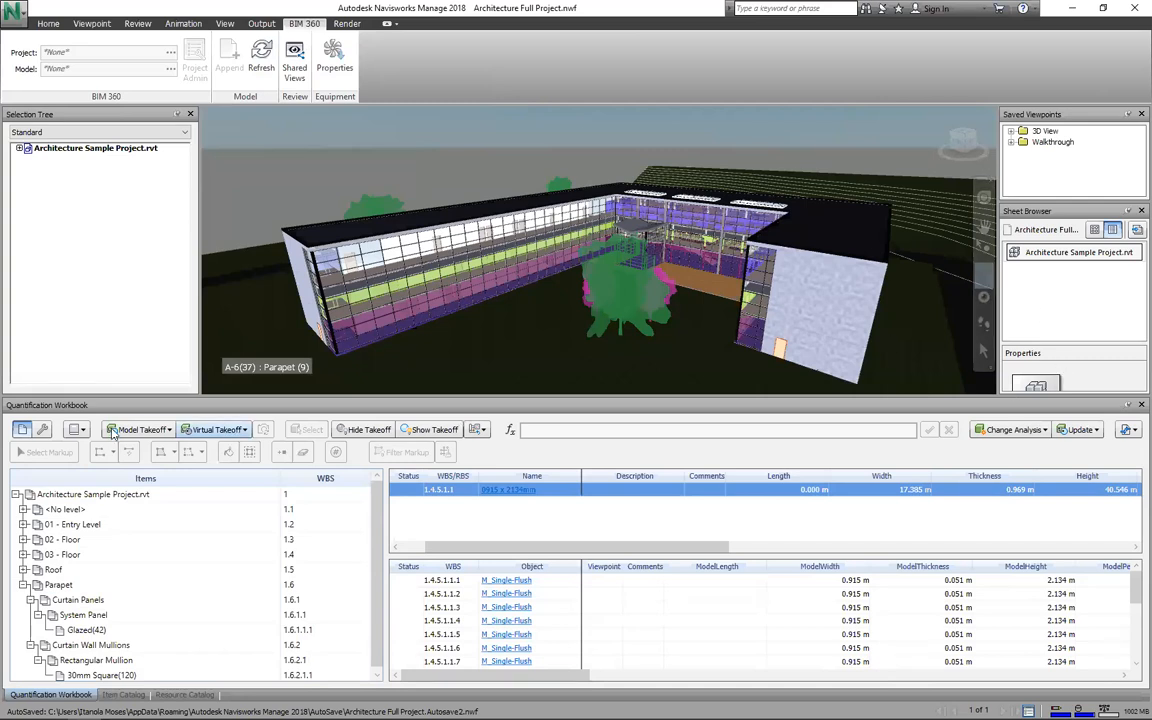
{"action": "left_click", "coordinate": [1130, 431]}
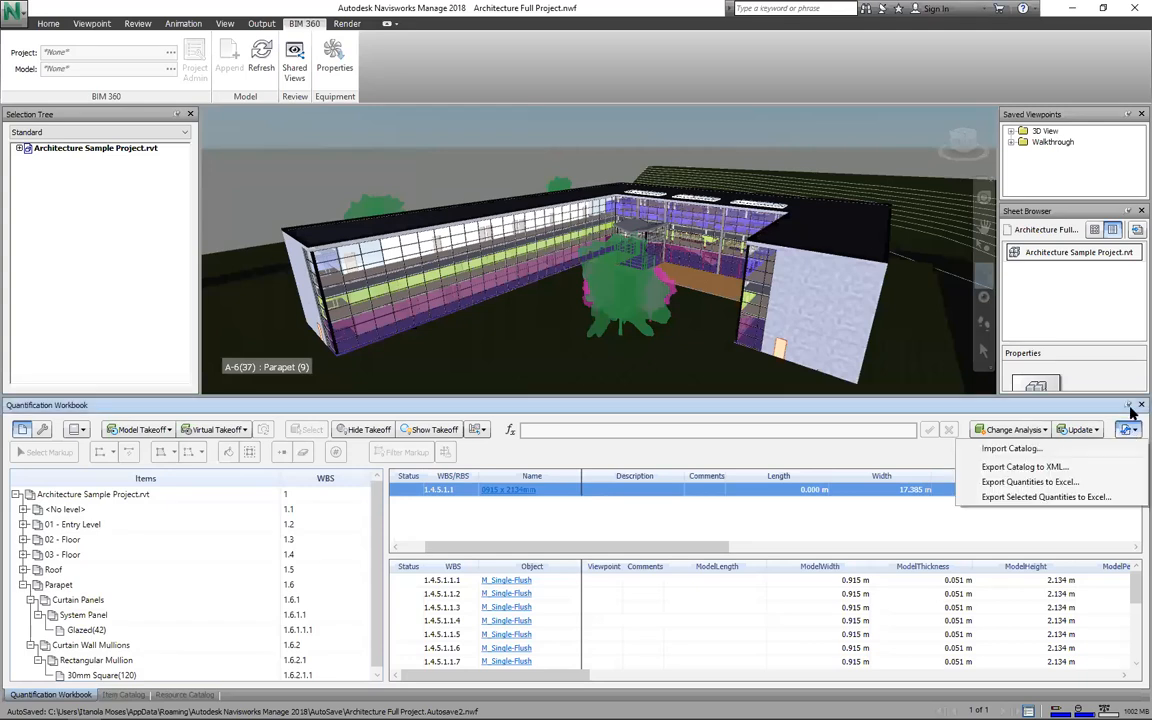
Step: Close the workbook and open Analytical Structural Project.nwf from Recent Documents, discarding architecture project changes
{"action": "left_click", "coordinate": [1130, 407]}
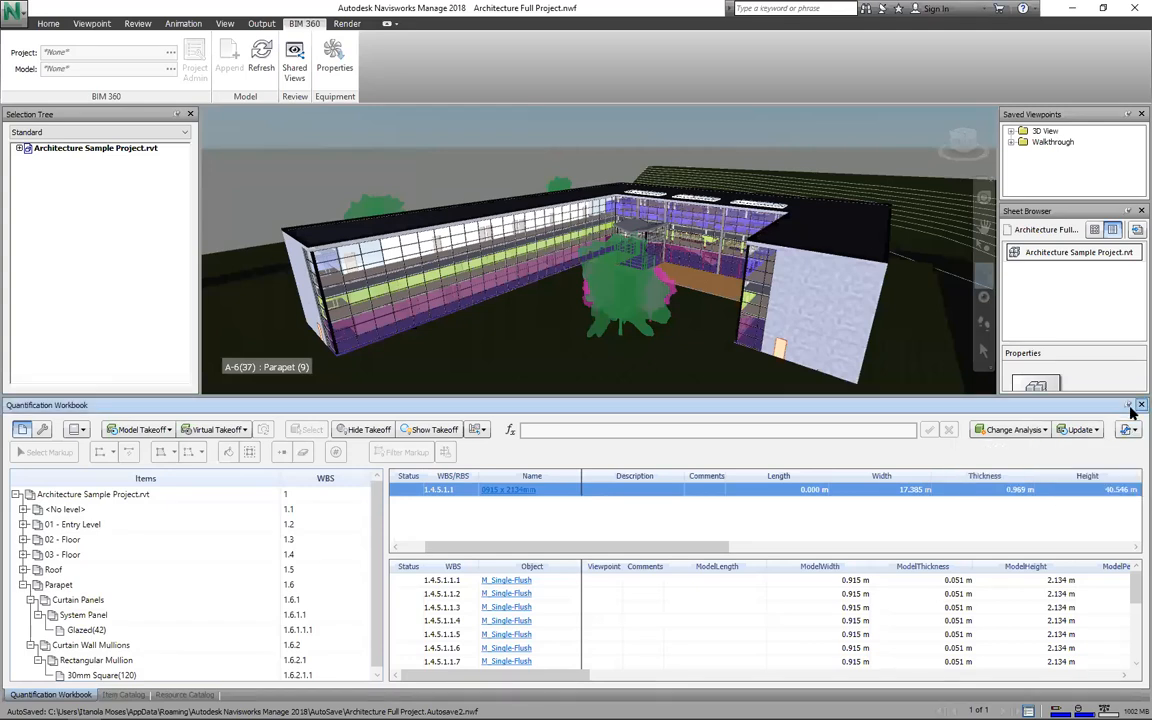
{"action": "left_click", "coordinate": [1139, 406]}
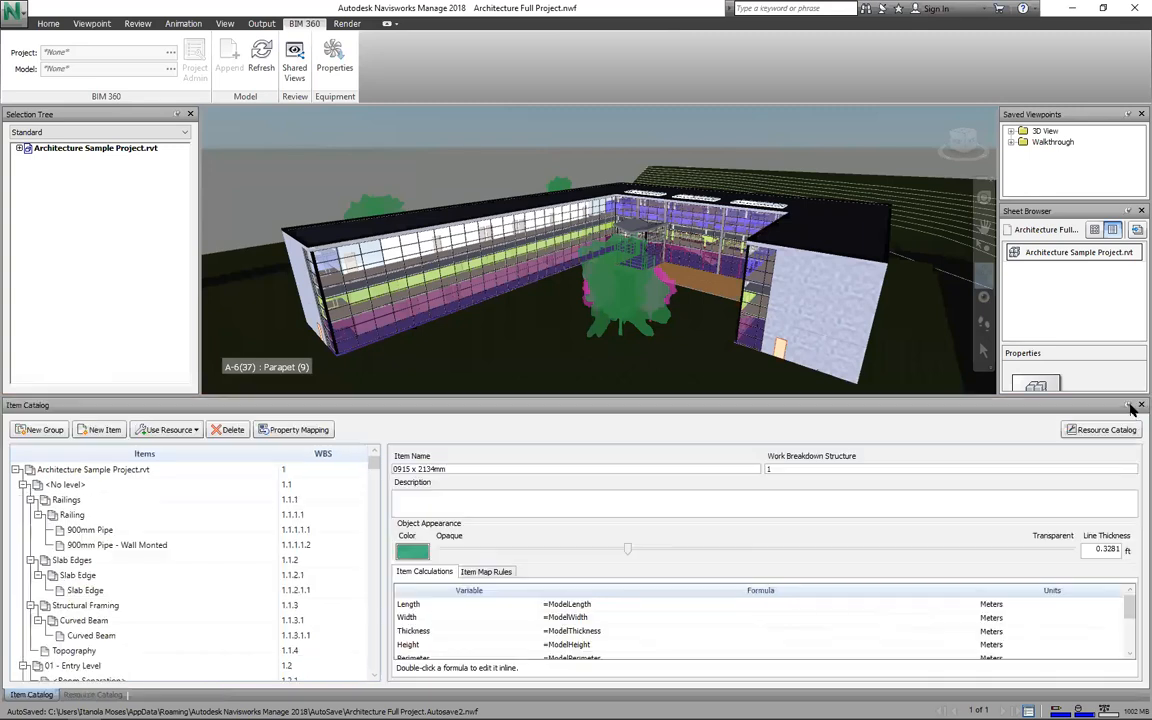
{"action": "left_click", "coordinate": [14, 13]}
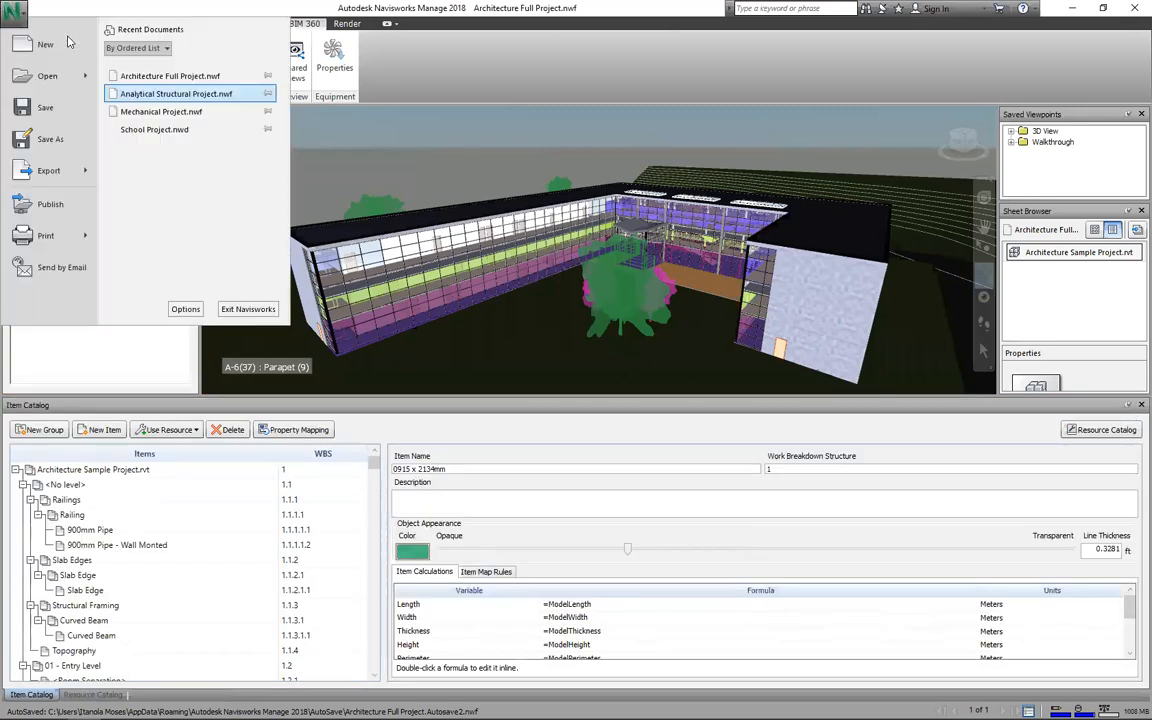
{"action": "left_click", "coordinate": [68, 42]}
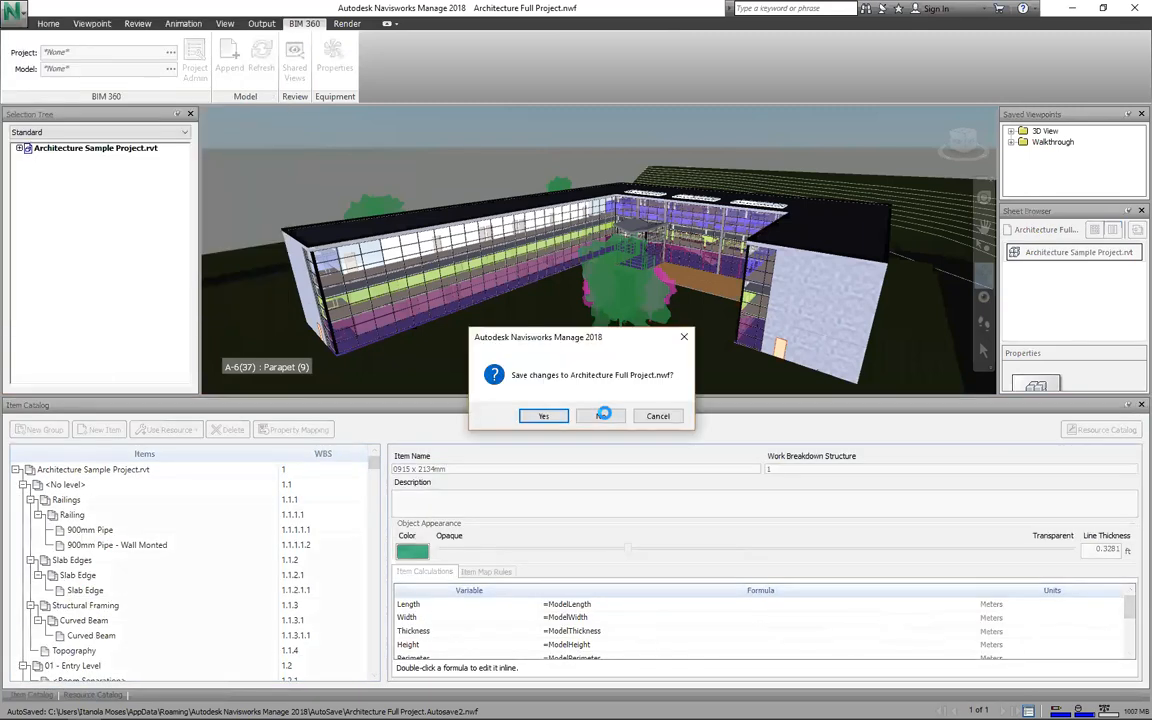
{"action": "left_click", "coordinate": [603, 415]}
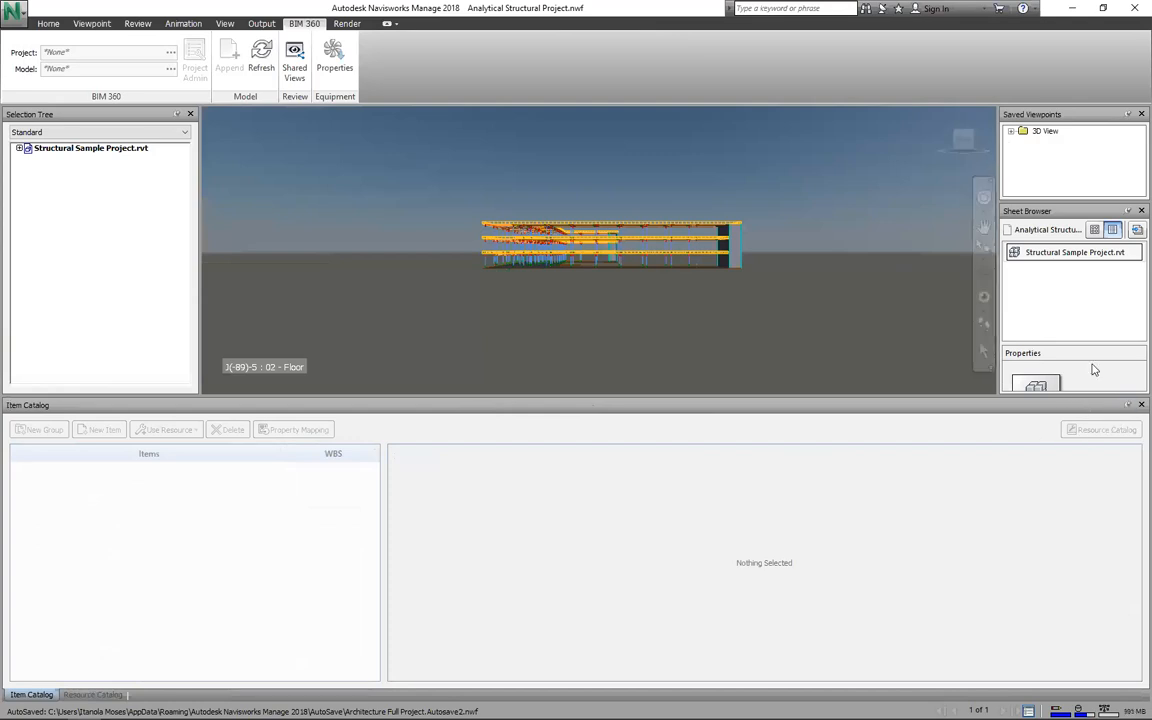
Step: Run Quantification Project Setup with no catalog and Metric units to create the takeoff database
{"action": "left_click", "coordinate": [54, 24]}
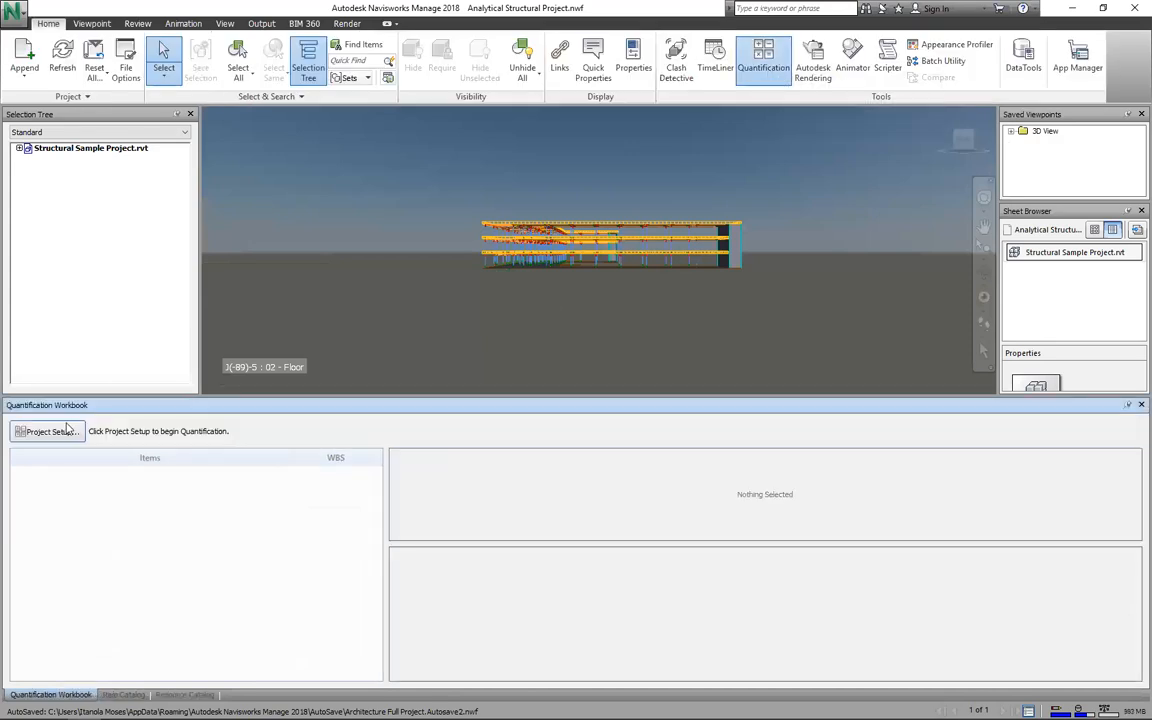
{"action": "left_click", "coordinate": [64, 432]}
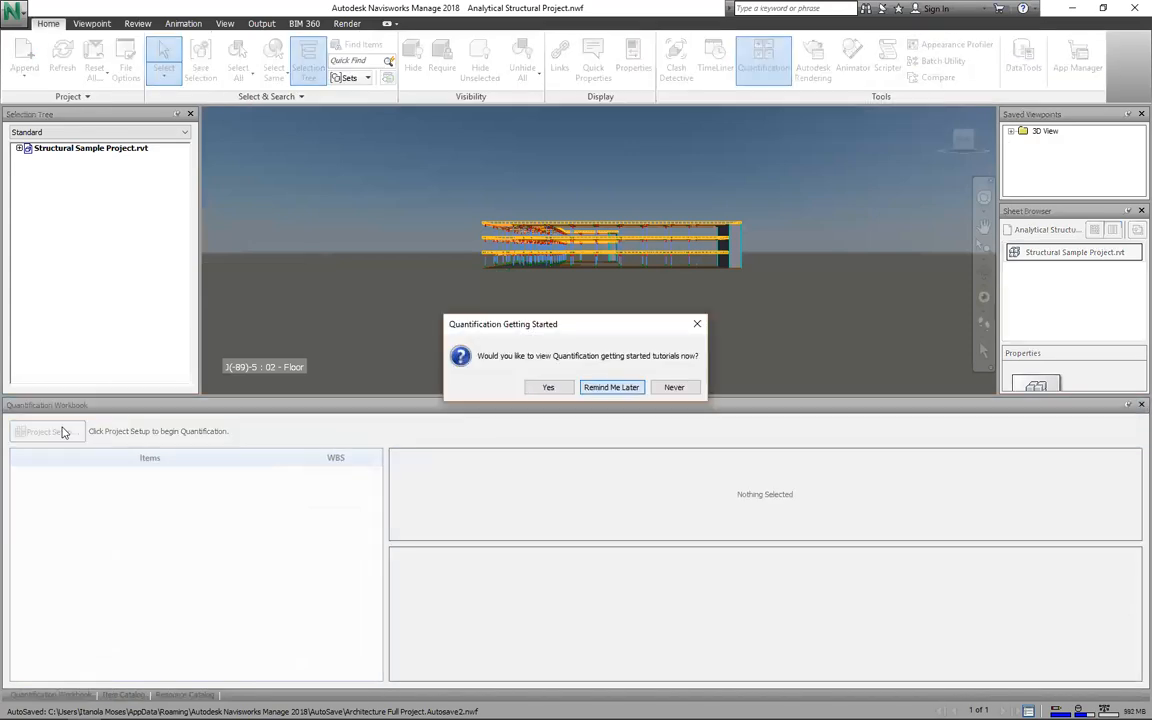
{"action": "key", "text": "Return"}
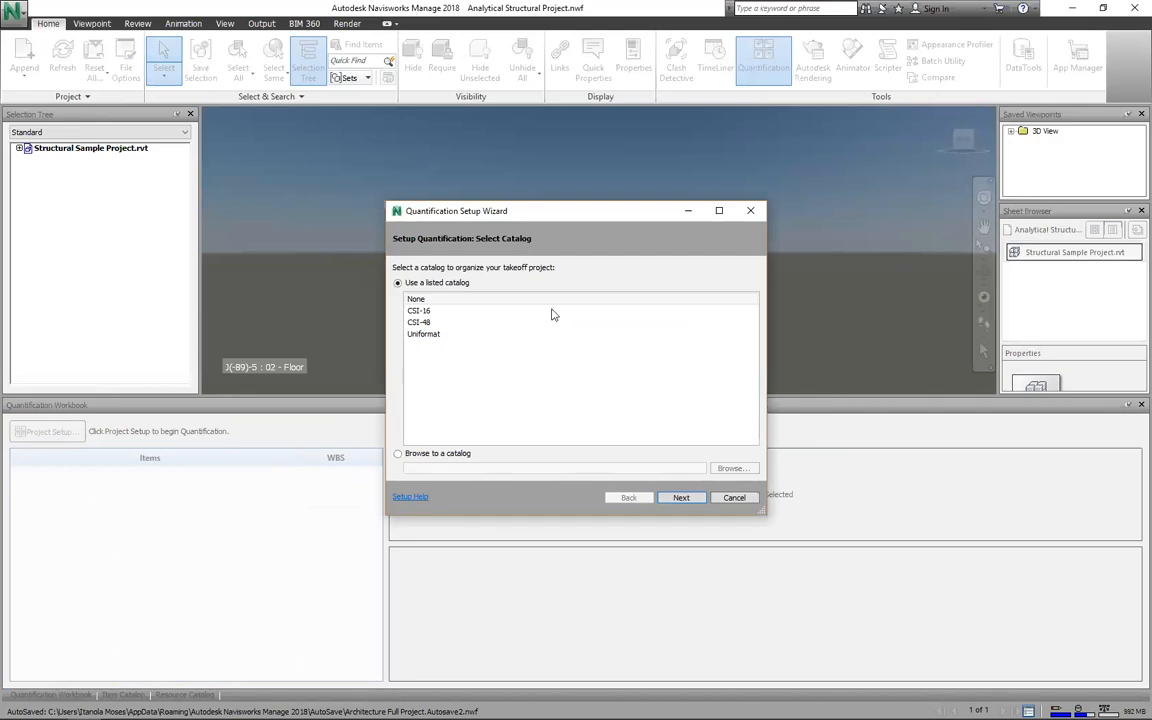
{"action": "left_click", "coordinate": [672, 497]}
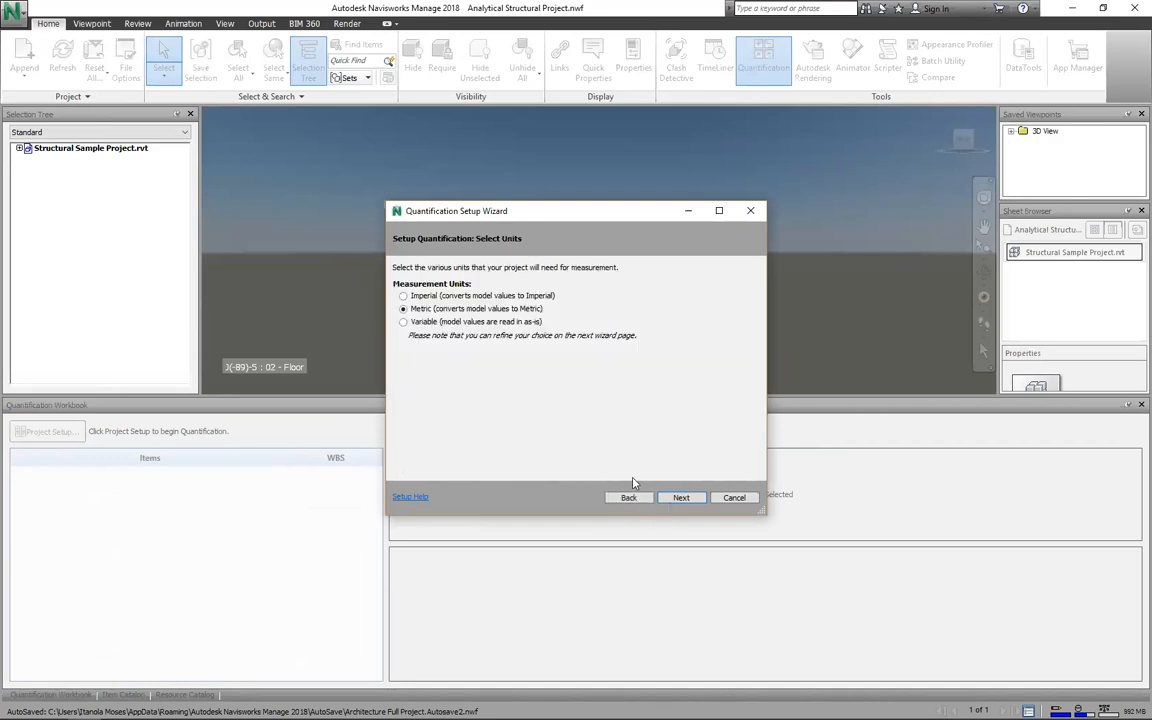
{"action": "left_click", "coordinate": [675, 498]}
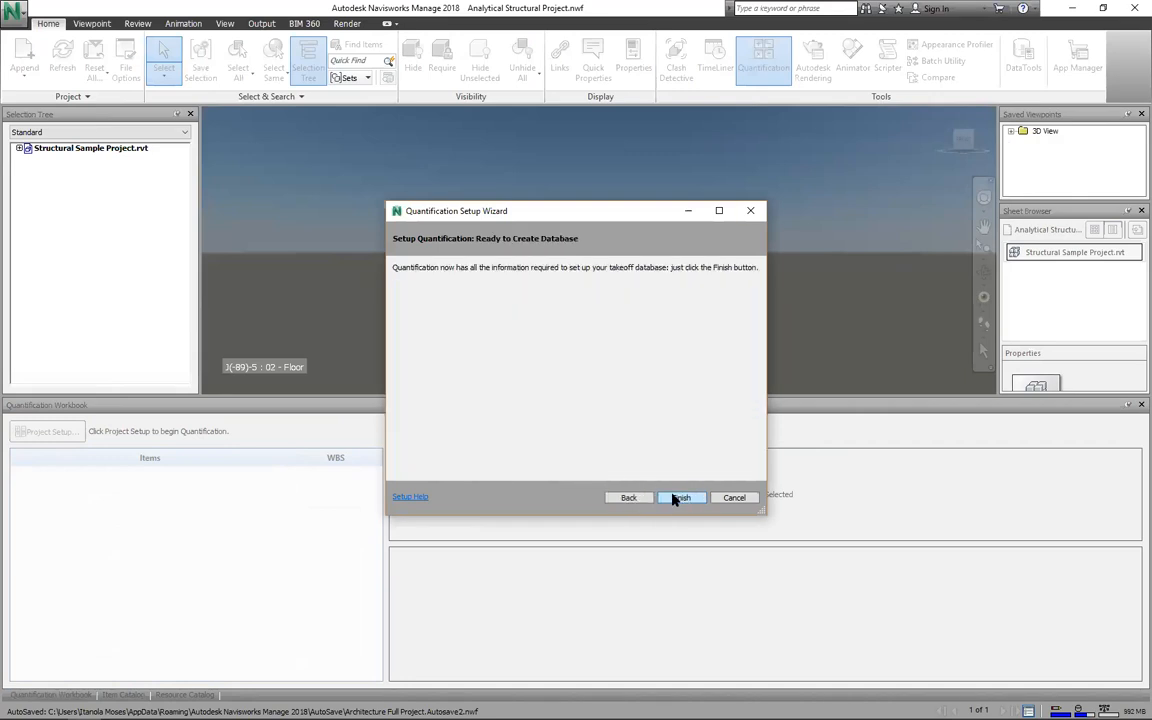
{"action": "left_click", "coordinate": [676, 498]}
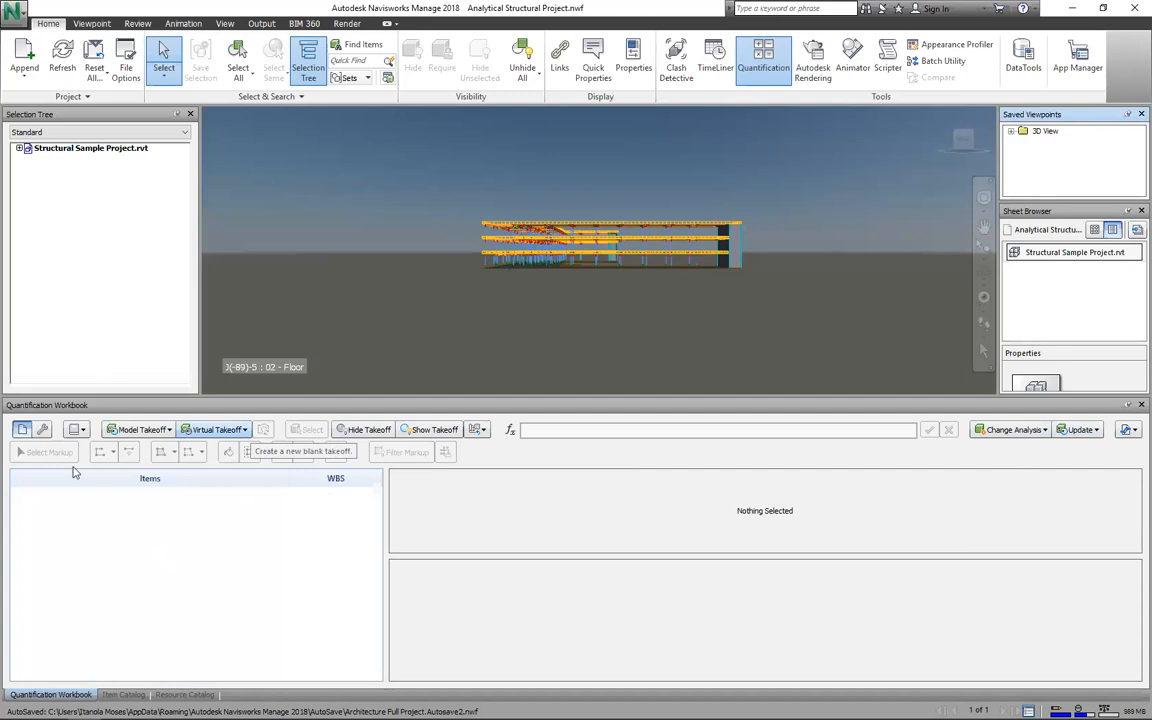
Step: Add New Virtual Takeoff items until three New Item rows exist at WBS 1–3
{"action": "right_click", "coordinate": [121, 526]}
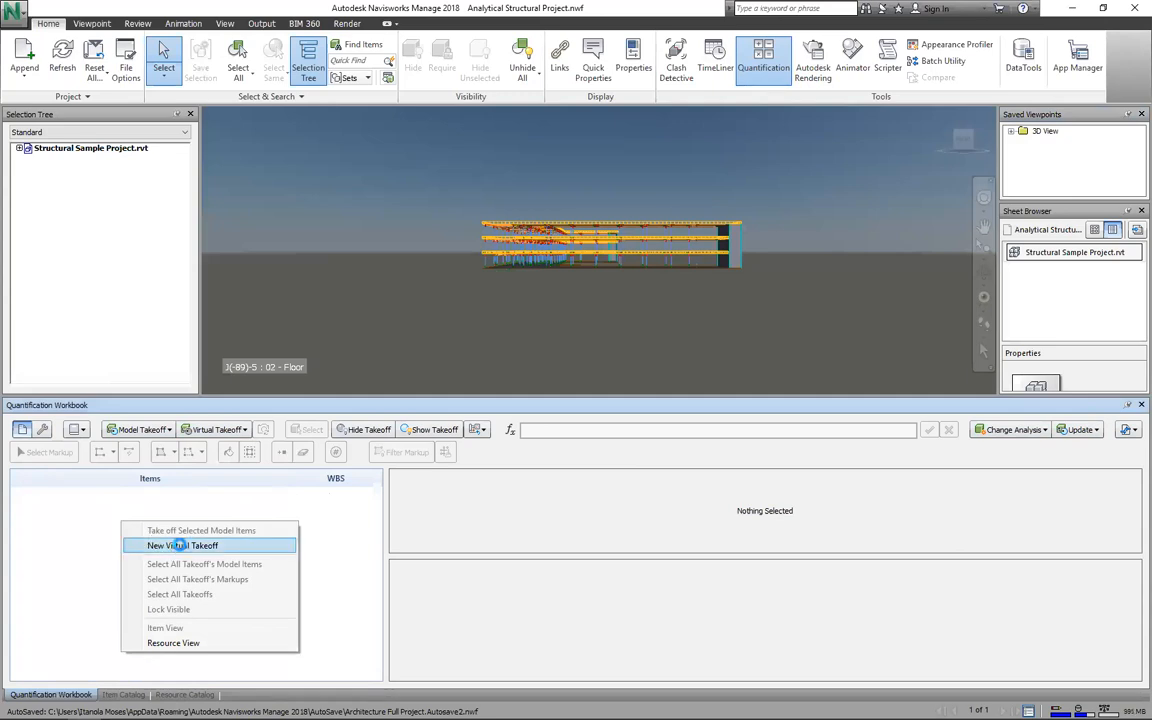
{"action": "left_click", "coordinate": [172, 546]}
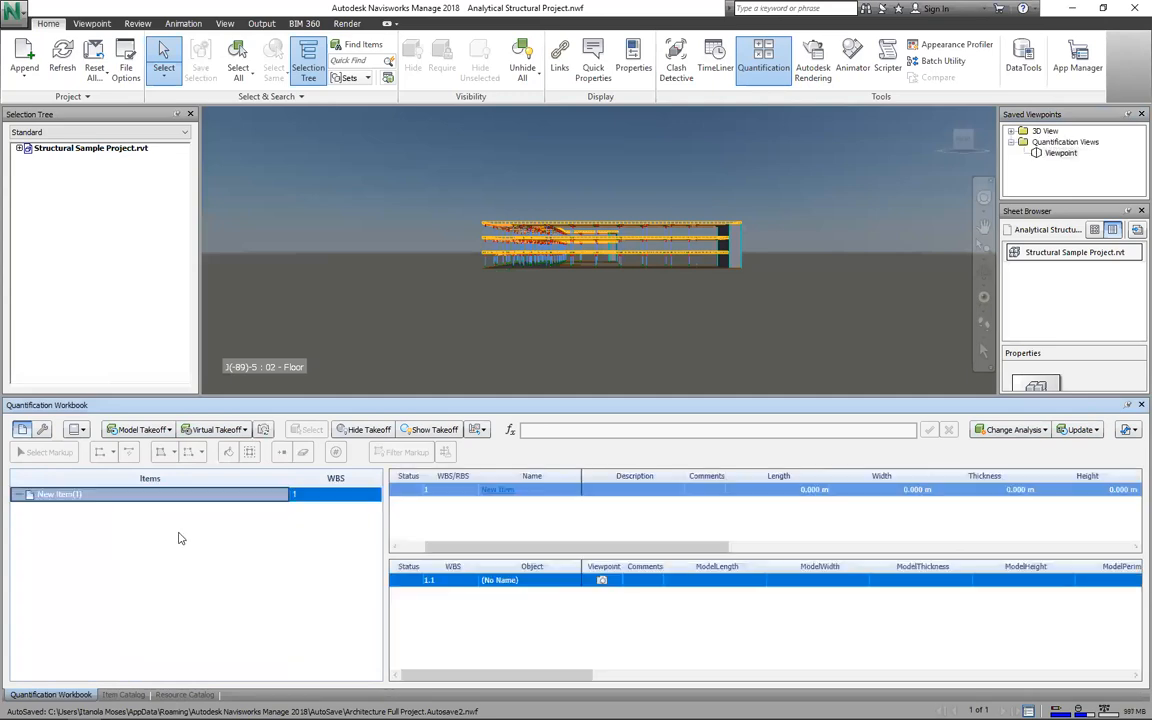
{"action": "right_click", "coordinate": [106, 520]}
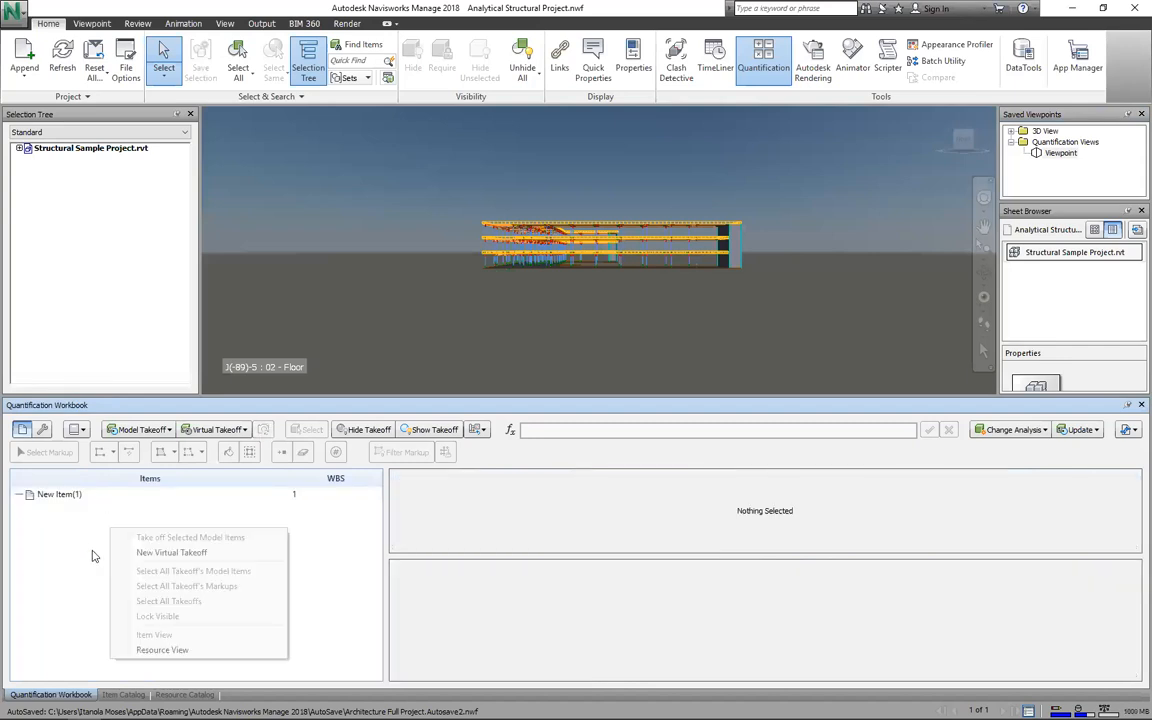
{"action": "left_click", "coordinate": [171, 552]}
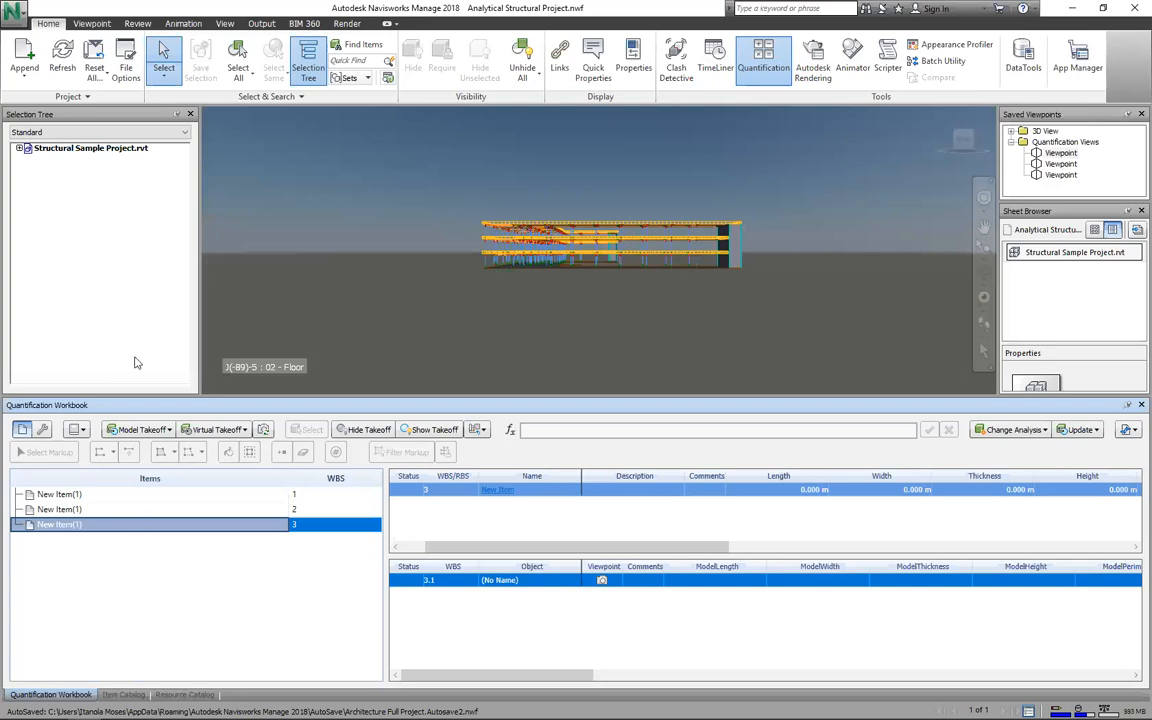
Step: Review the model takeoff destinations for the first New Item, then dismiss them
{"action": "right_click", "coordinate": [75, 495]}
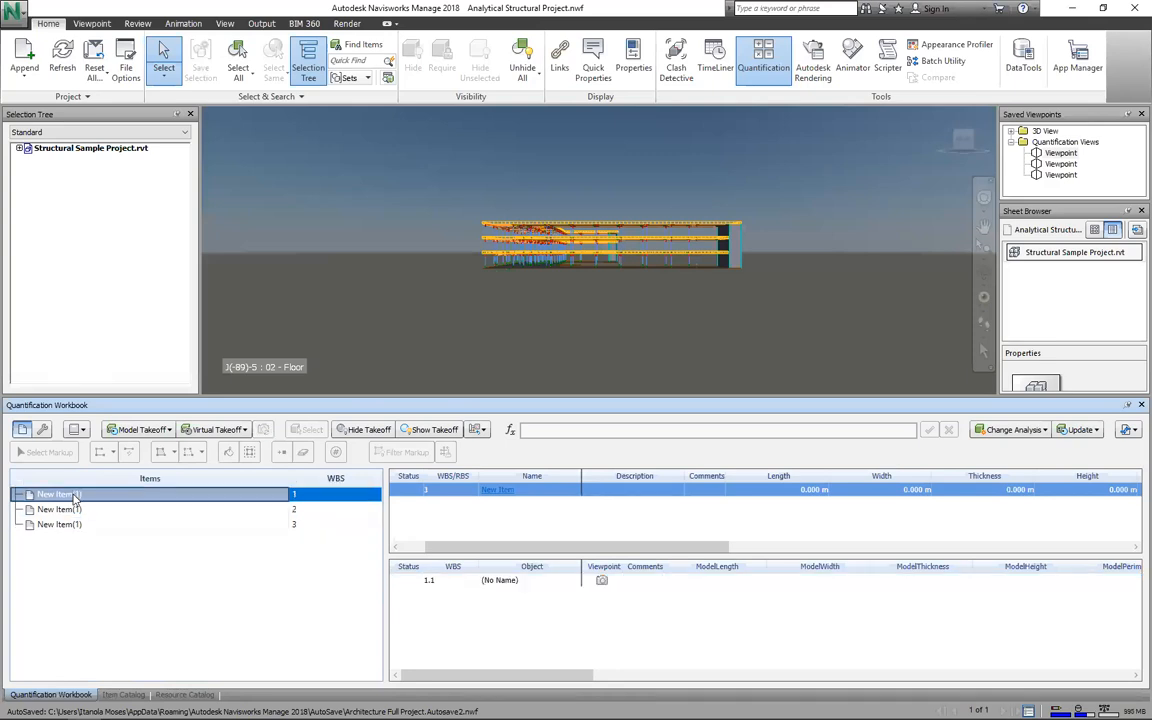
{"action": "left_click", "coordinate": [139, 432]}
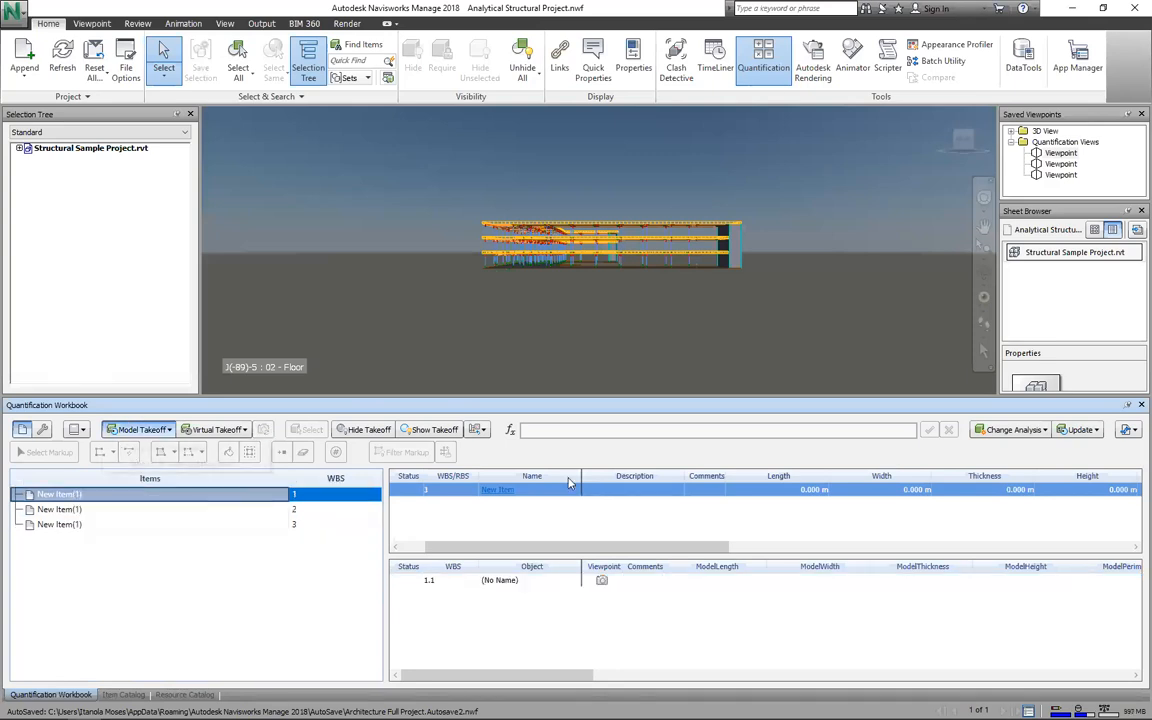
{"action": "left_click", "coordinate": [1126, 430]}
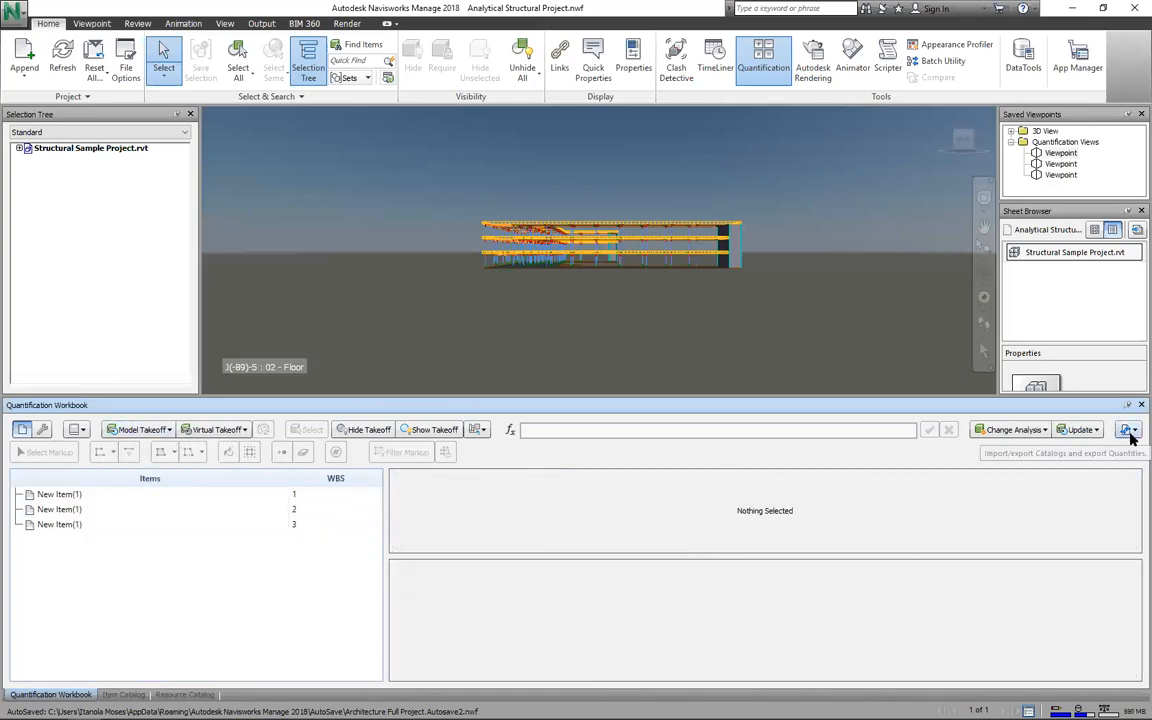
Step: Start exporting the catalog to XML, cancel it, and close the Quantification Workbook
{"action": "left_click", "coordinate": [1127, 430]}
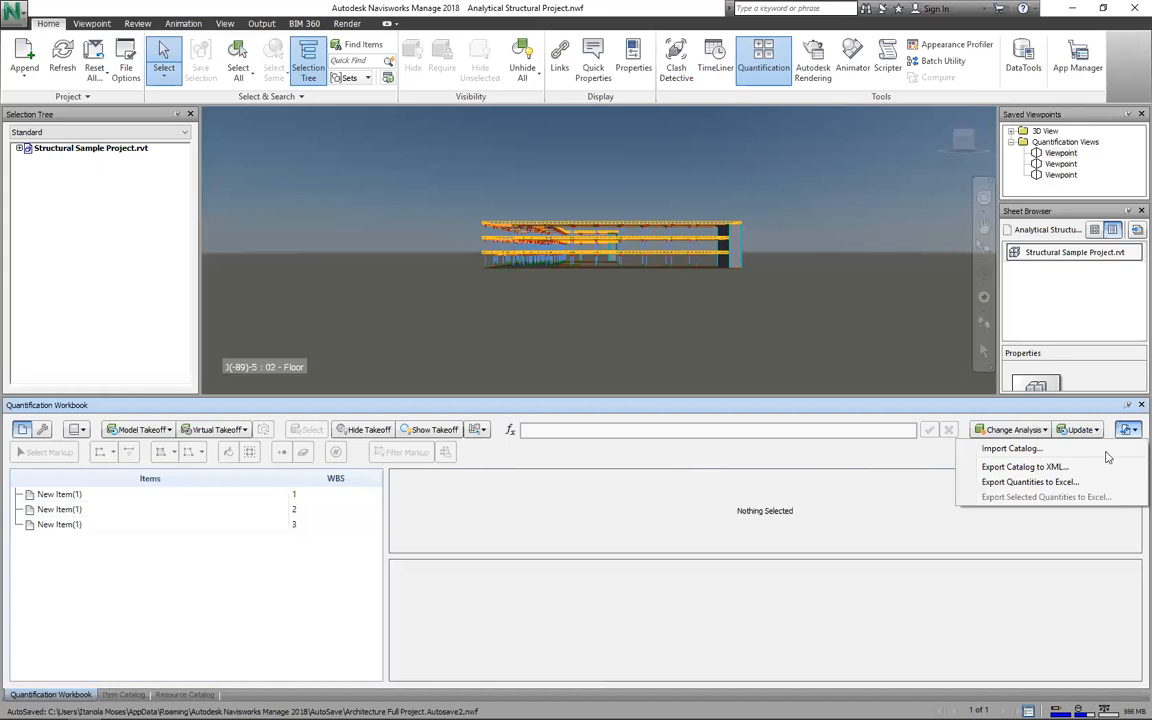
{"action": "left_click", "coordinate": [1024, 467]}
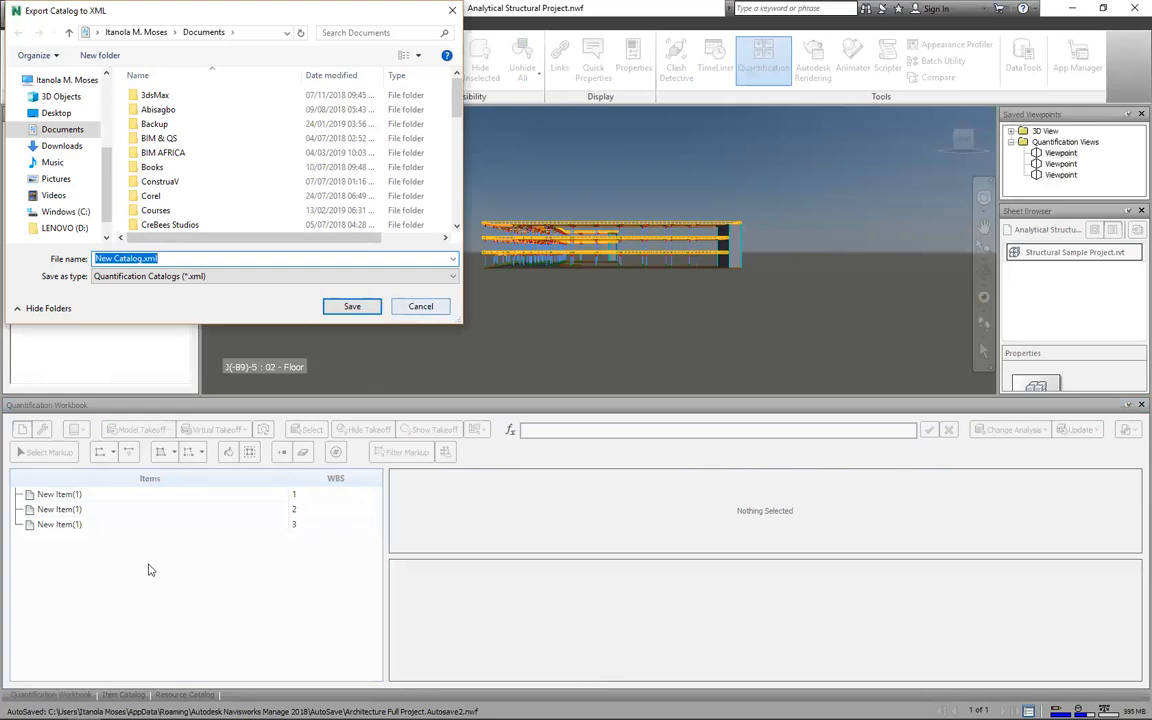
{"action": "key", "text": "Escape"}
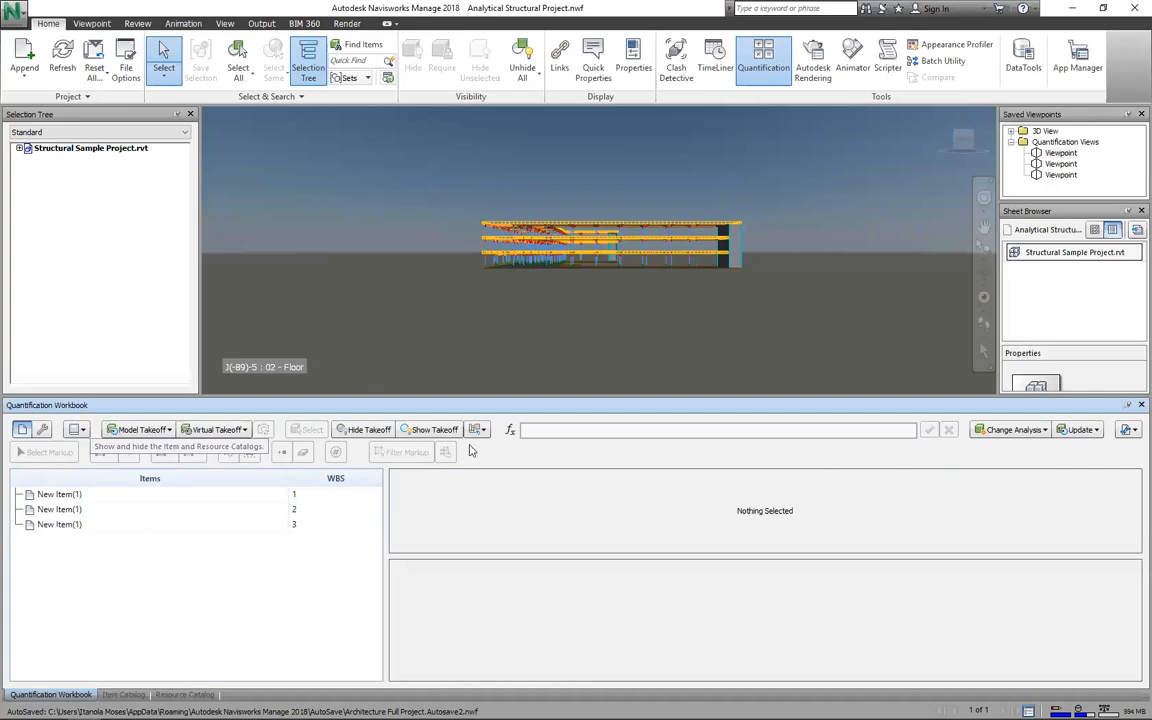
{"action": "left_click", "coordinate": [1140, 405]}
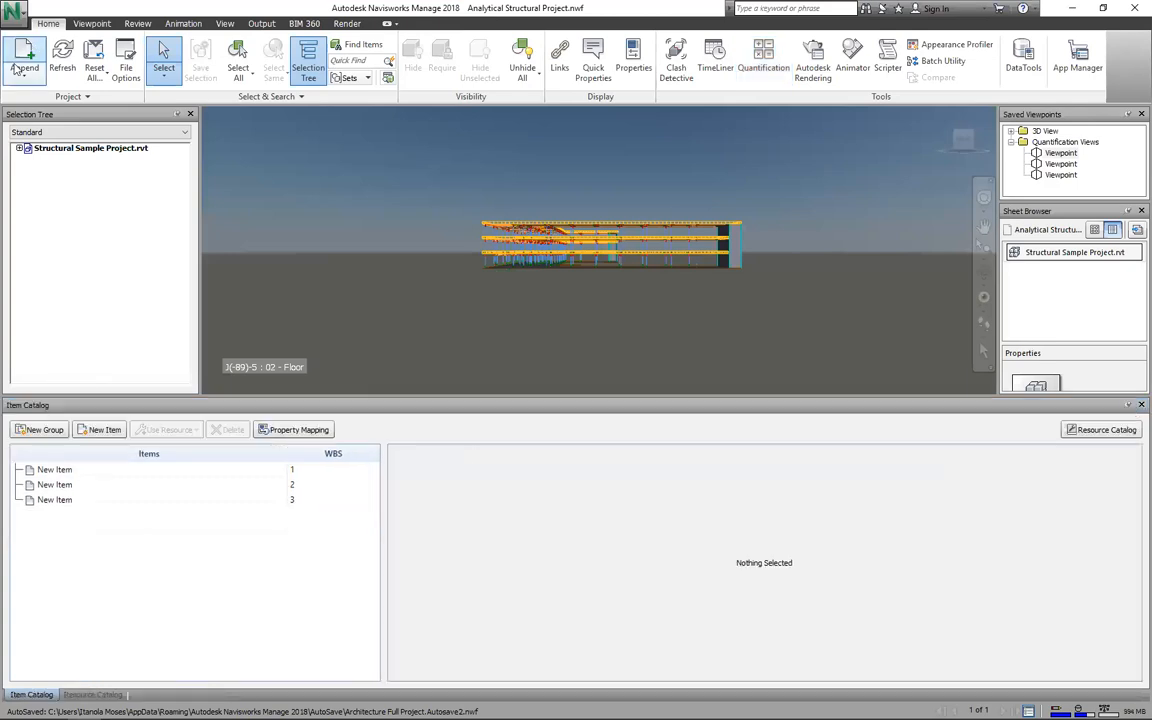